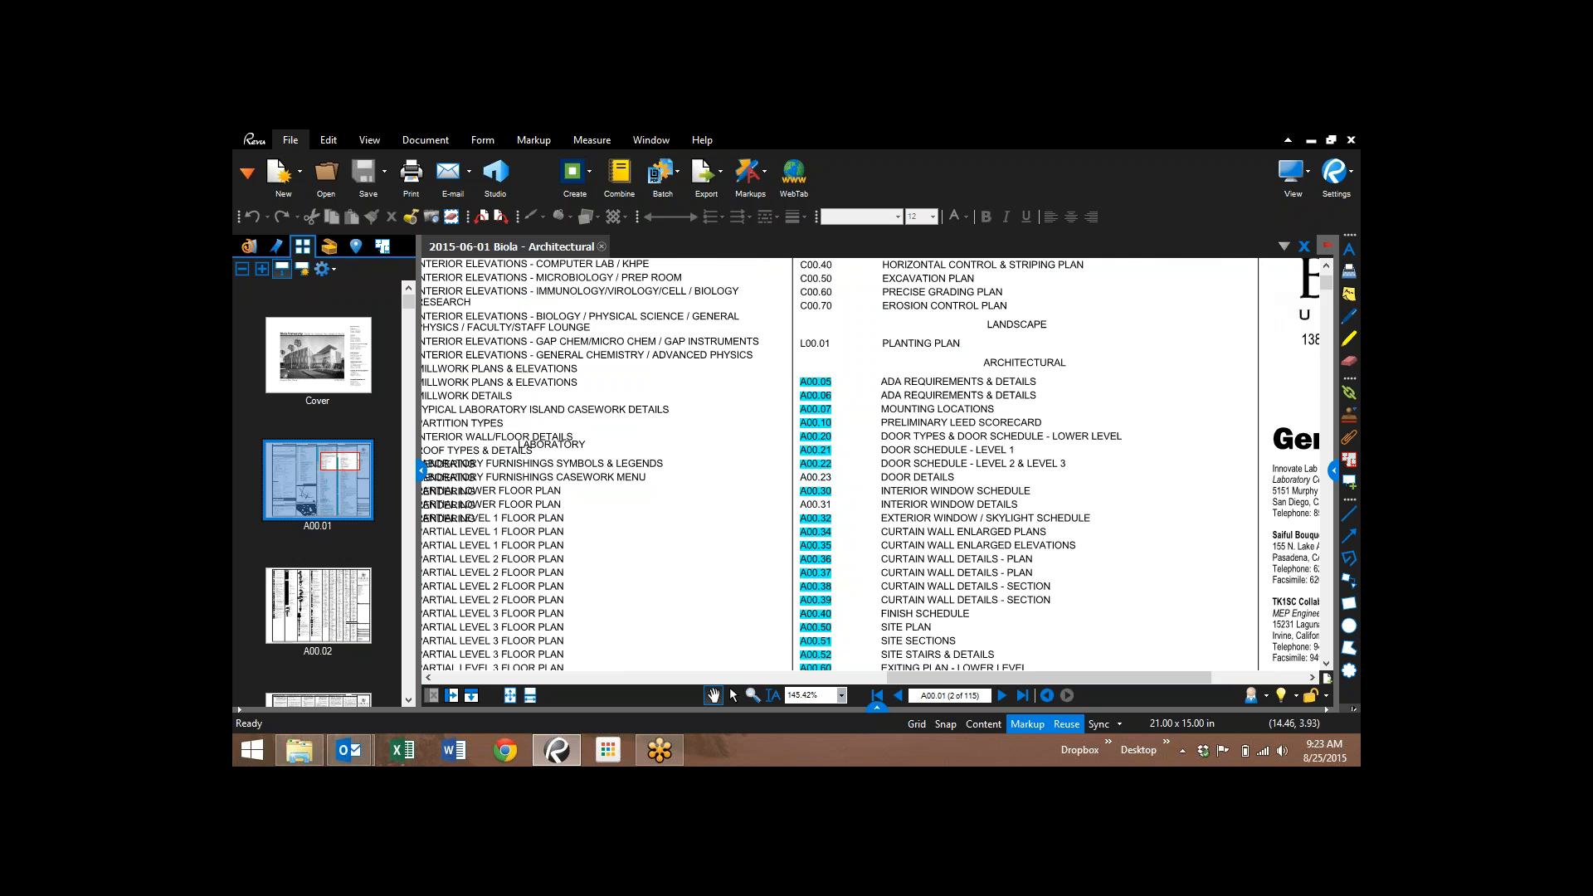
- Follow the A00.22 door schedule link in the drawing index and review that sheet and the next one, A00.30
scroll(838, 483, "up", 2)
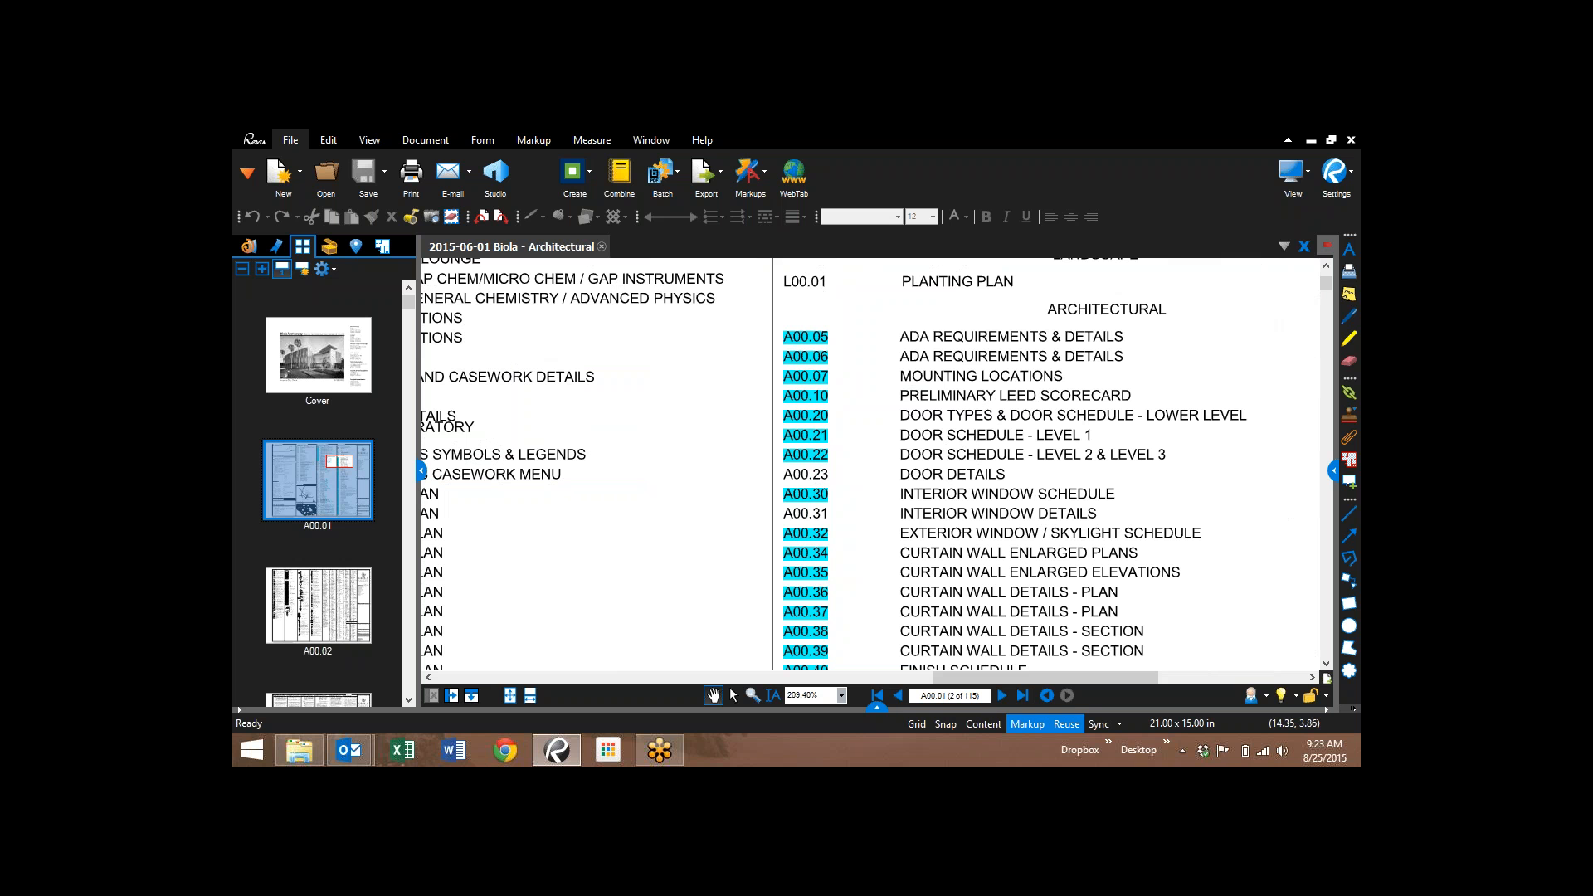
left_click(817, 458)
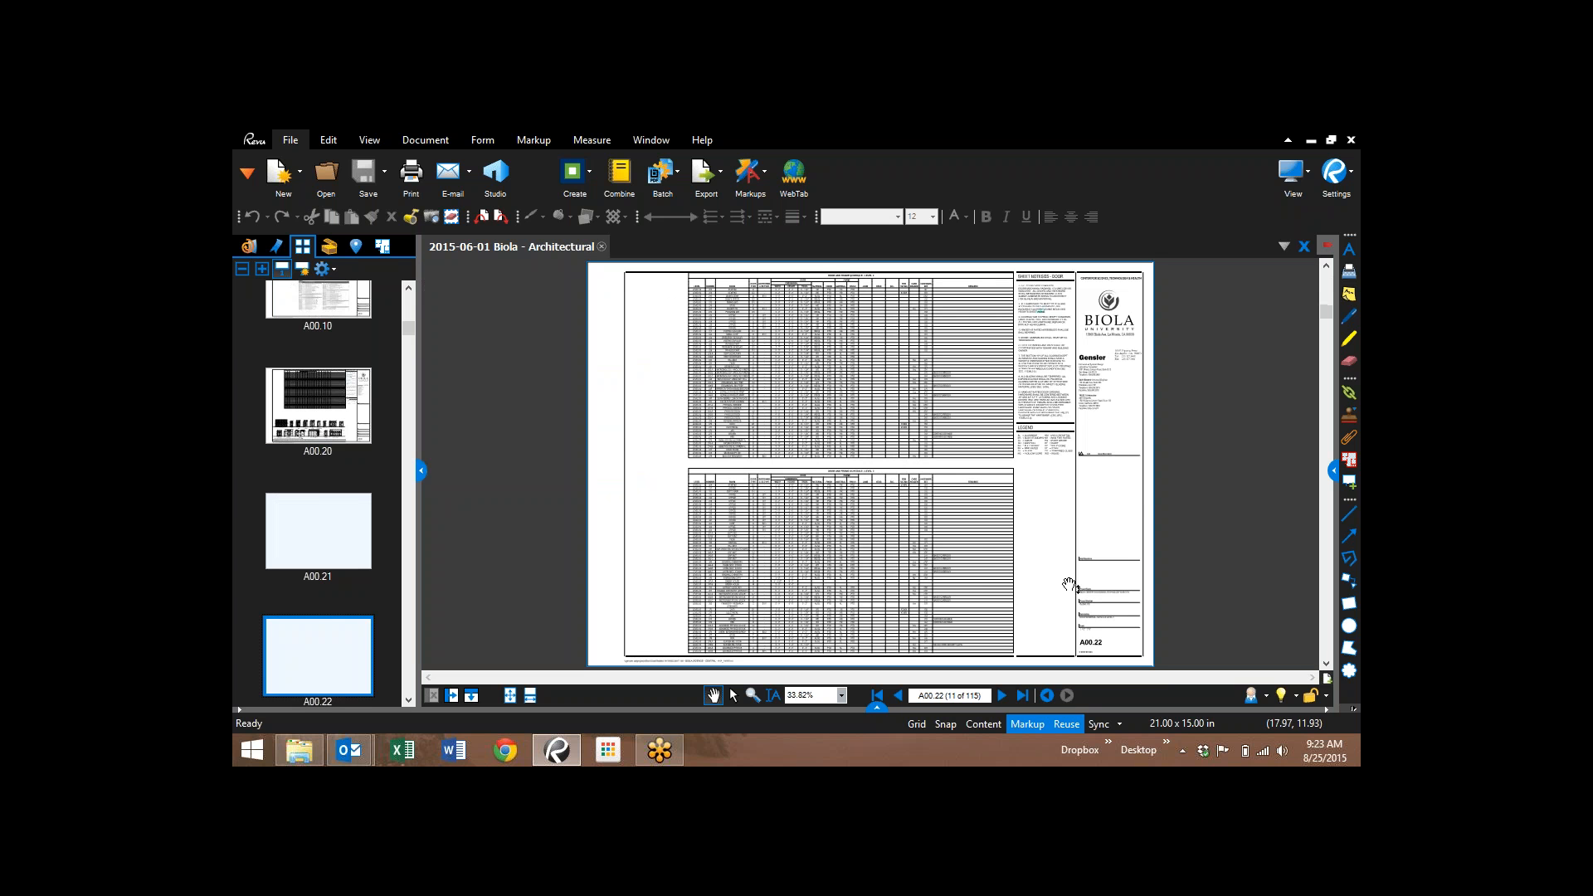
scroll(1068, 584, "down", 5)
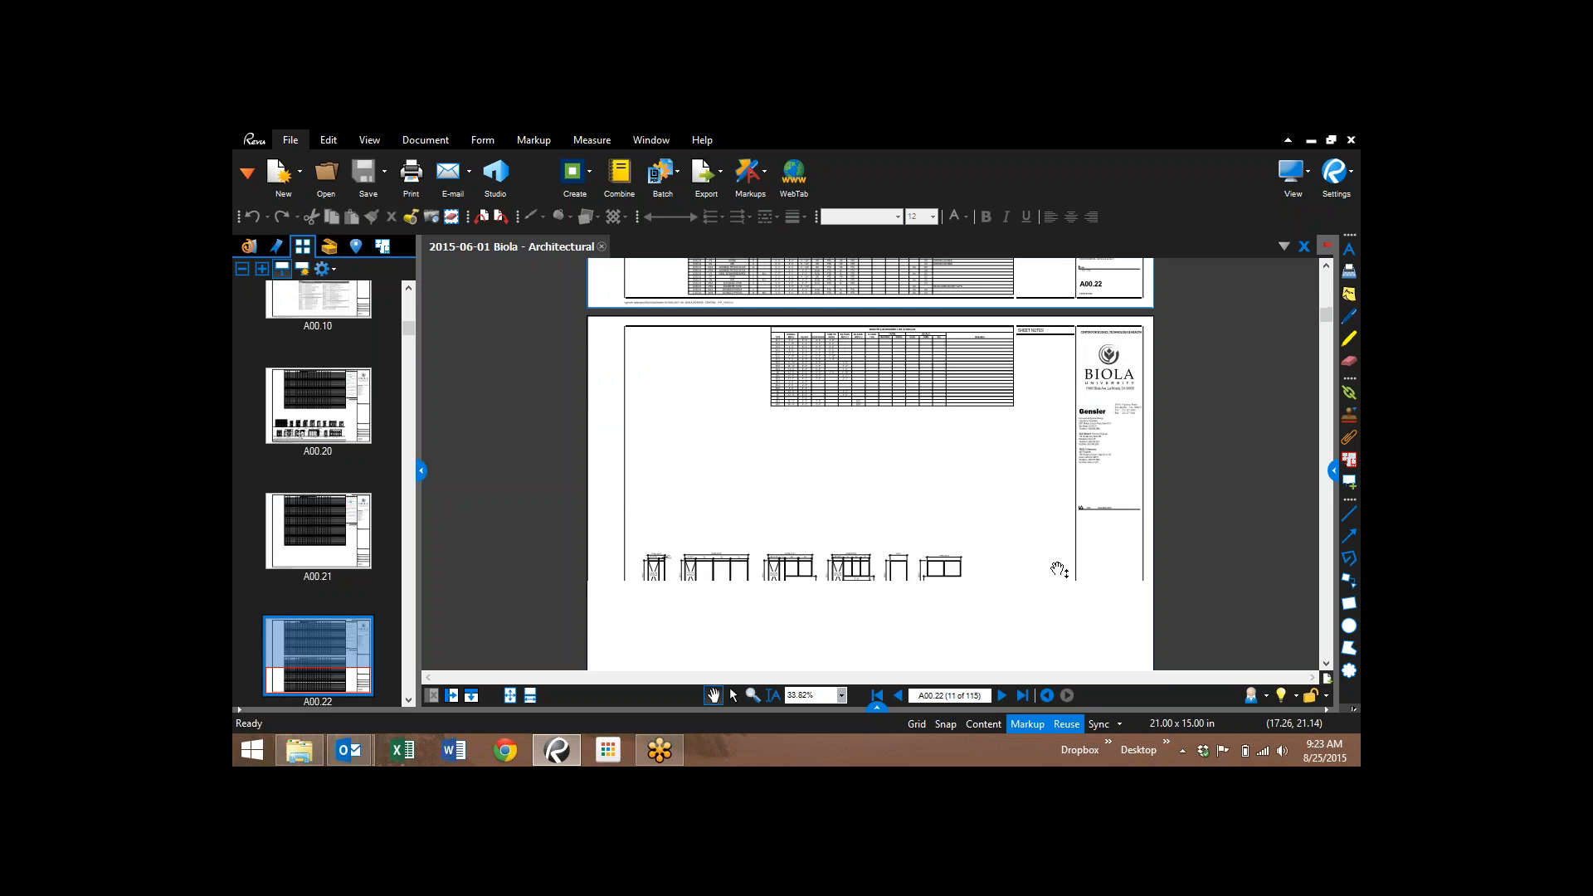
scroll(1058, 570, "up", 3)
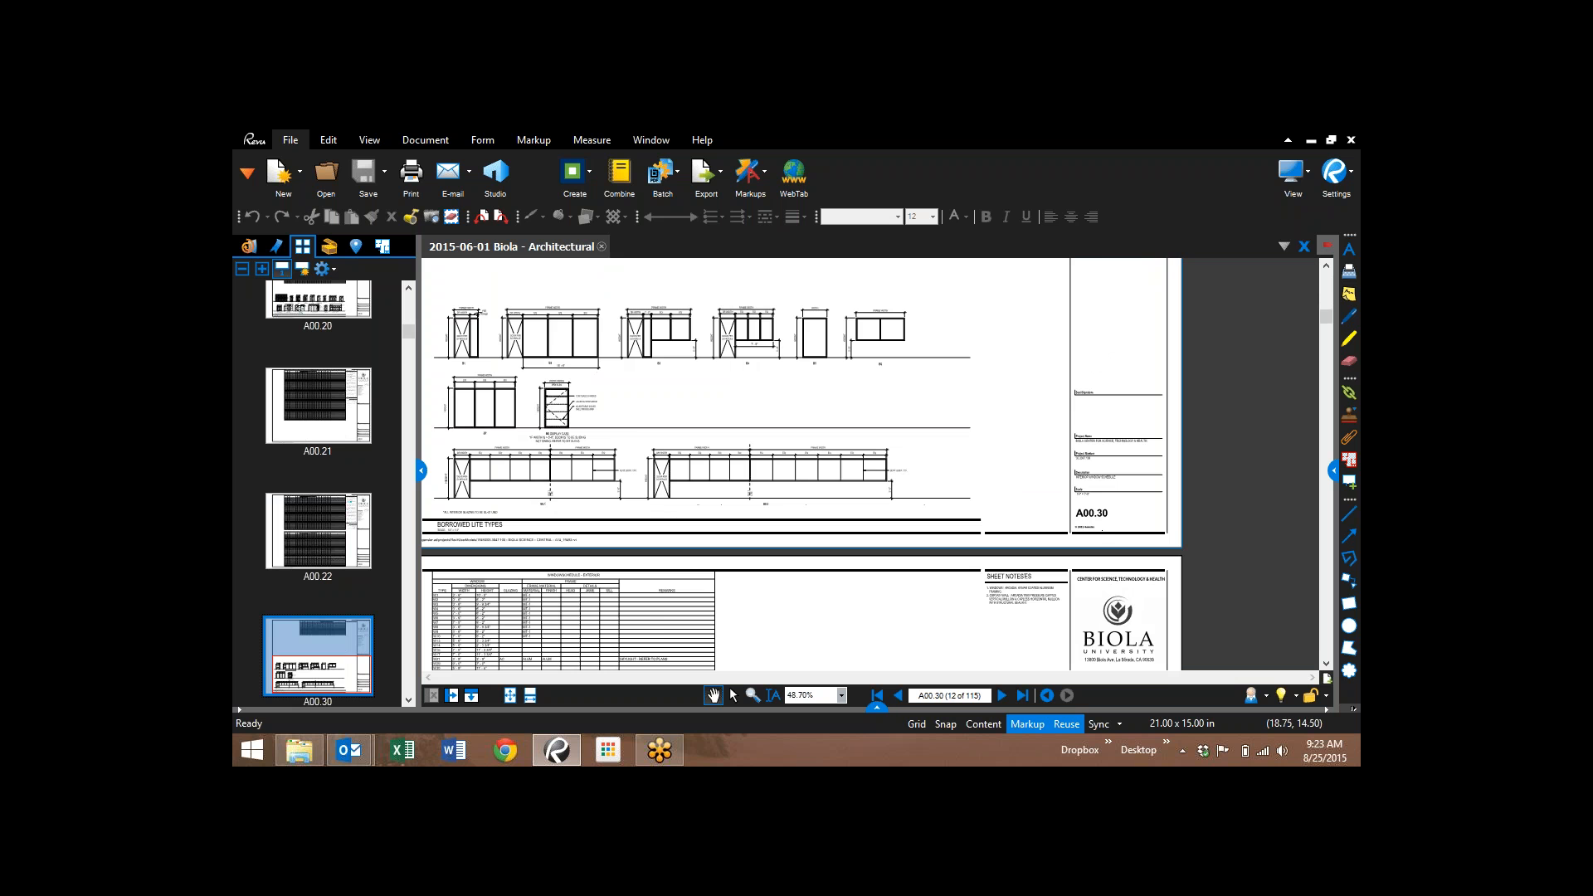
scroll(1096, 538, "down", 1)
scroll(1097, 541, "up", 5)
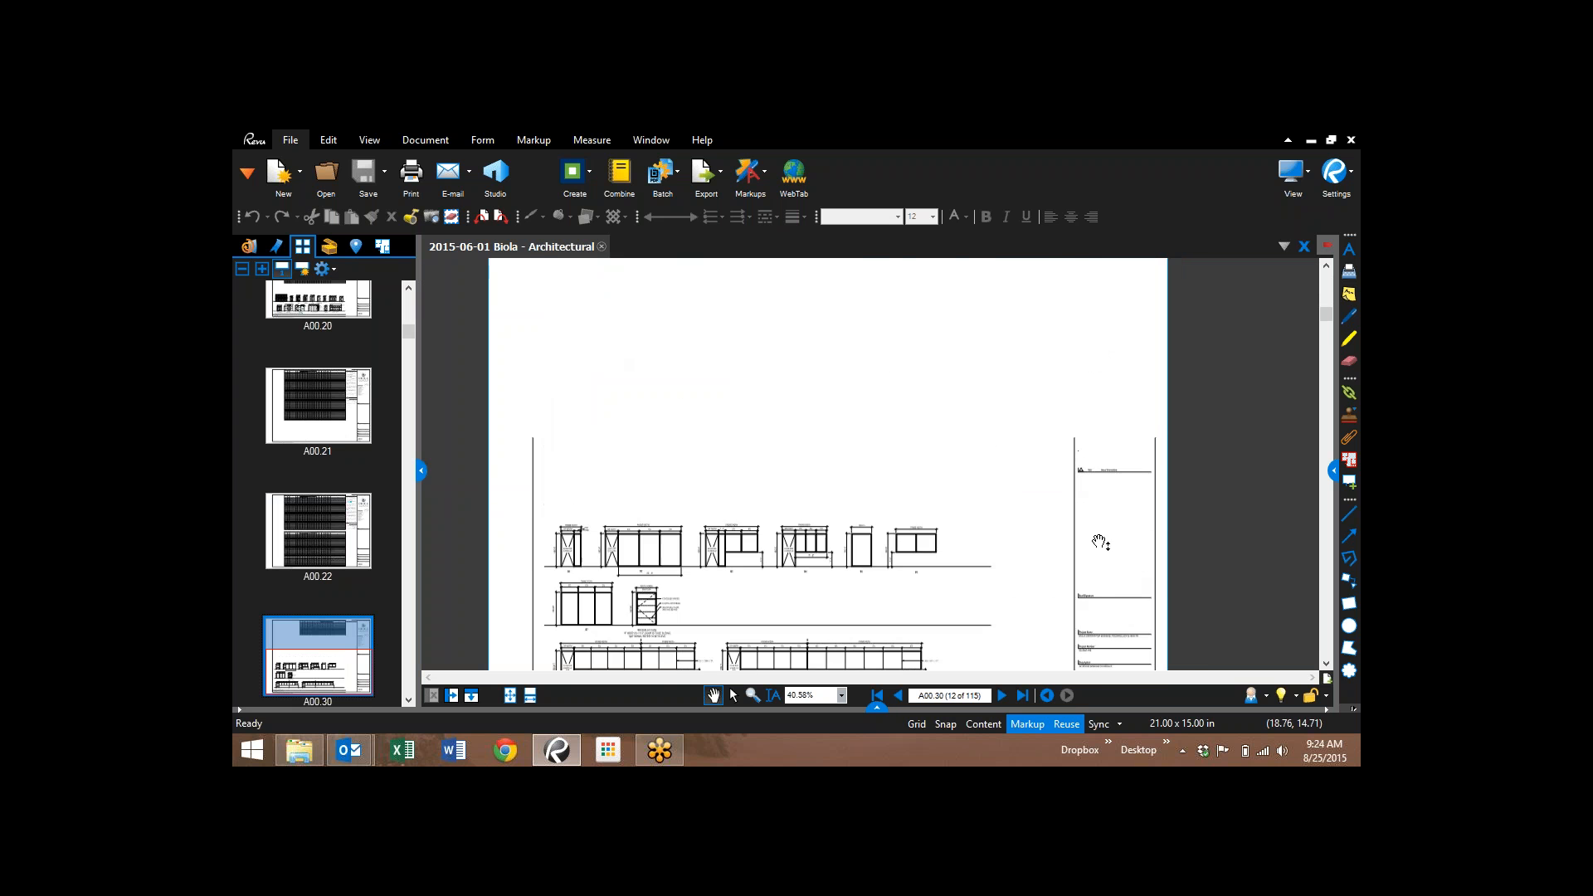
scroll(1103, 388, "down", 3)
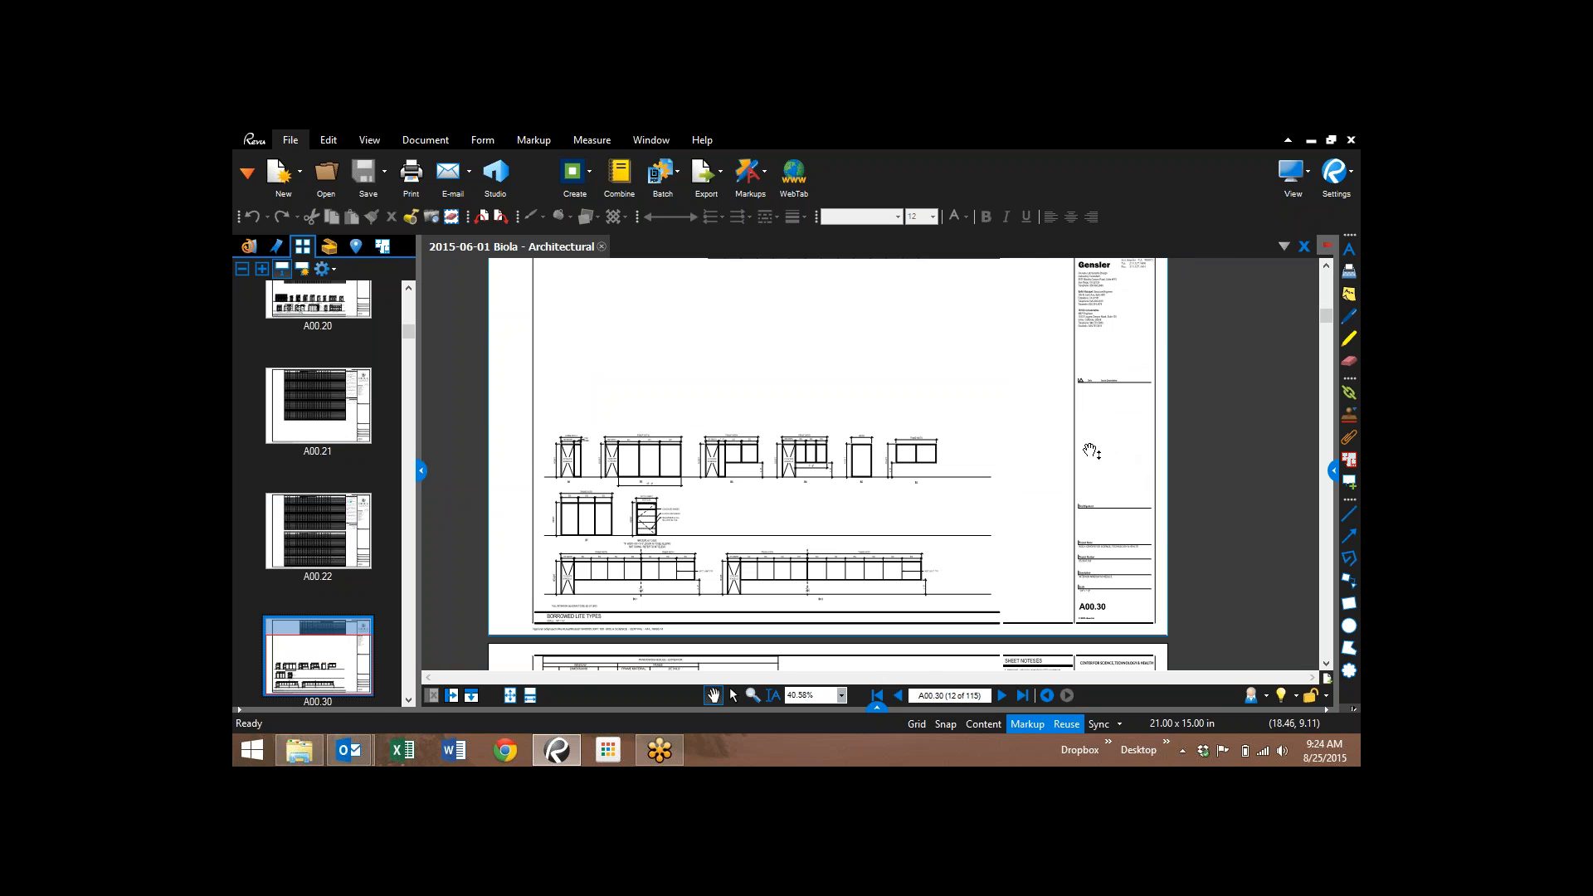
left_click_drag(922, 345, 933, 451)
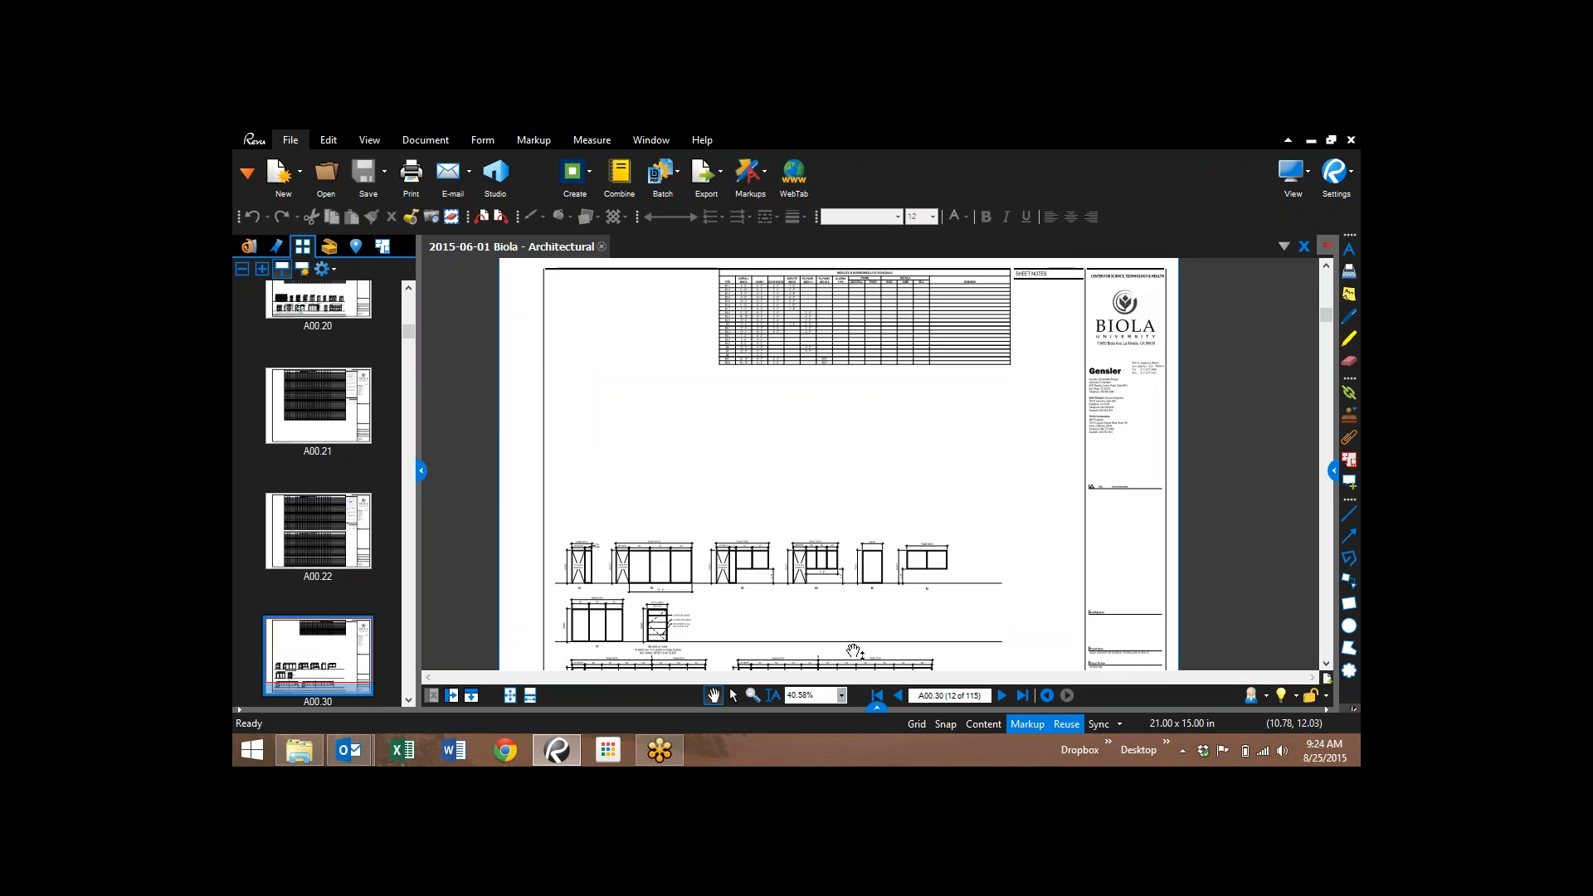
- Return from sheet A00.30 to the drawing index on sheet A00.01
left_click(877, 708)
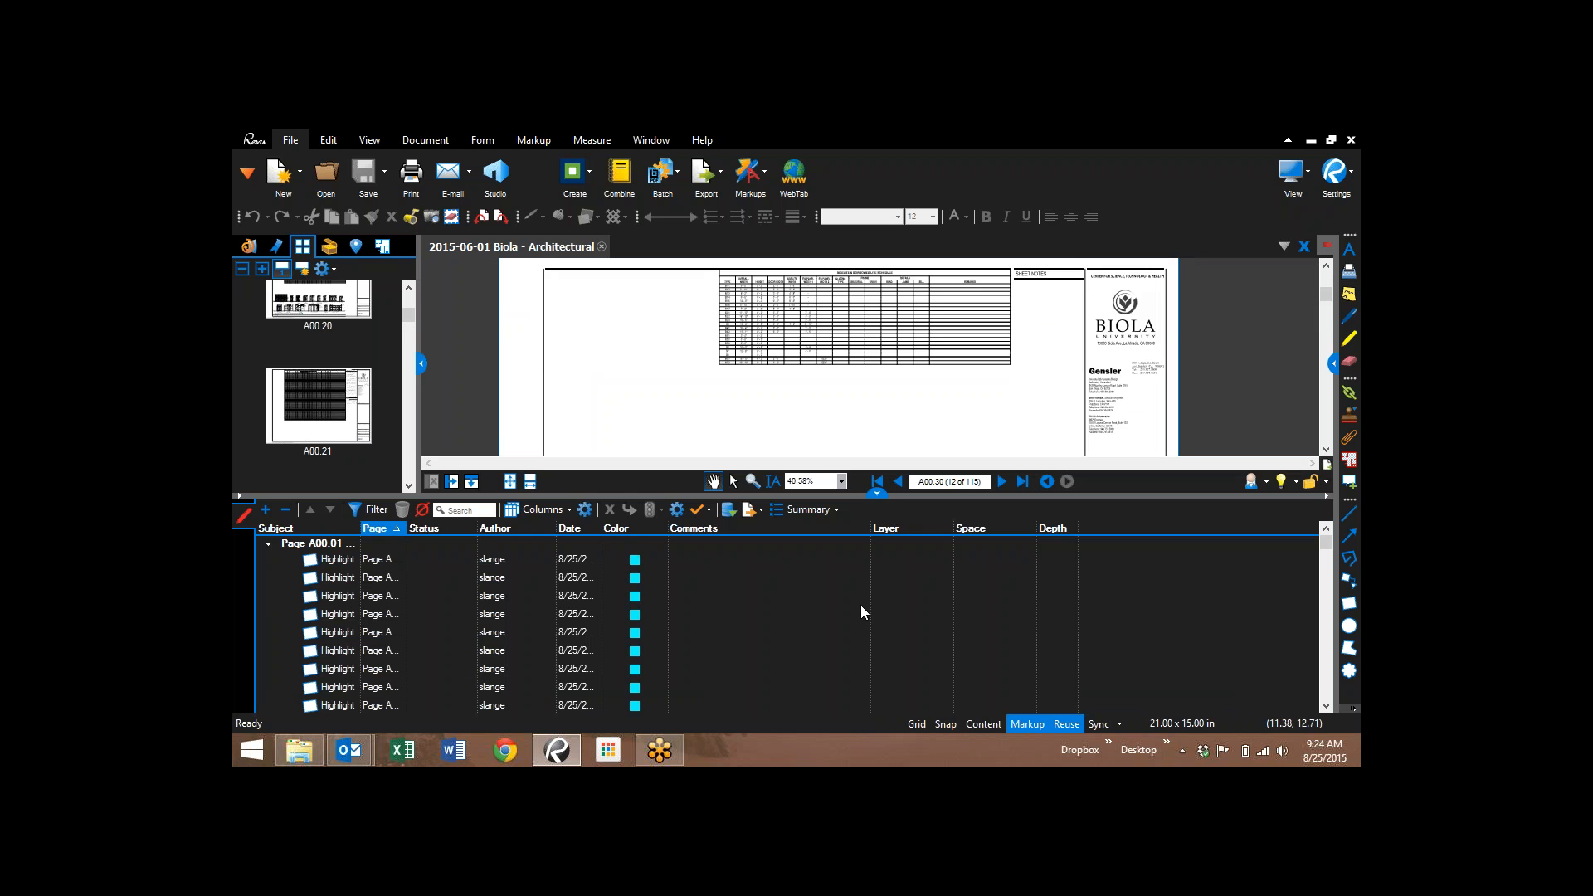
left_click(877, 493)
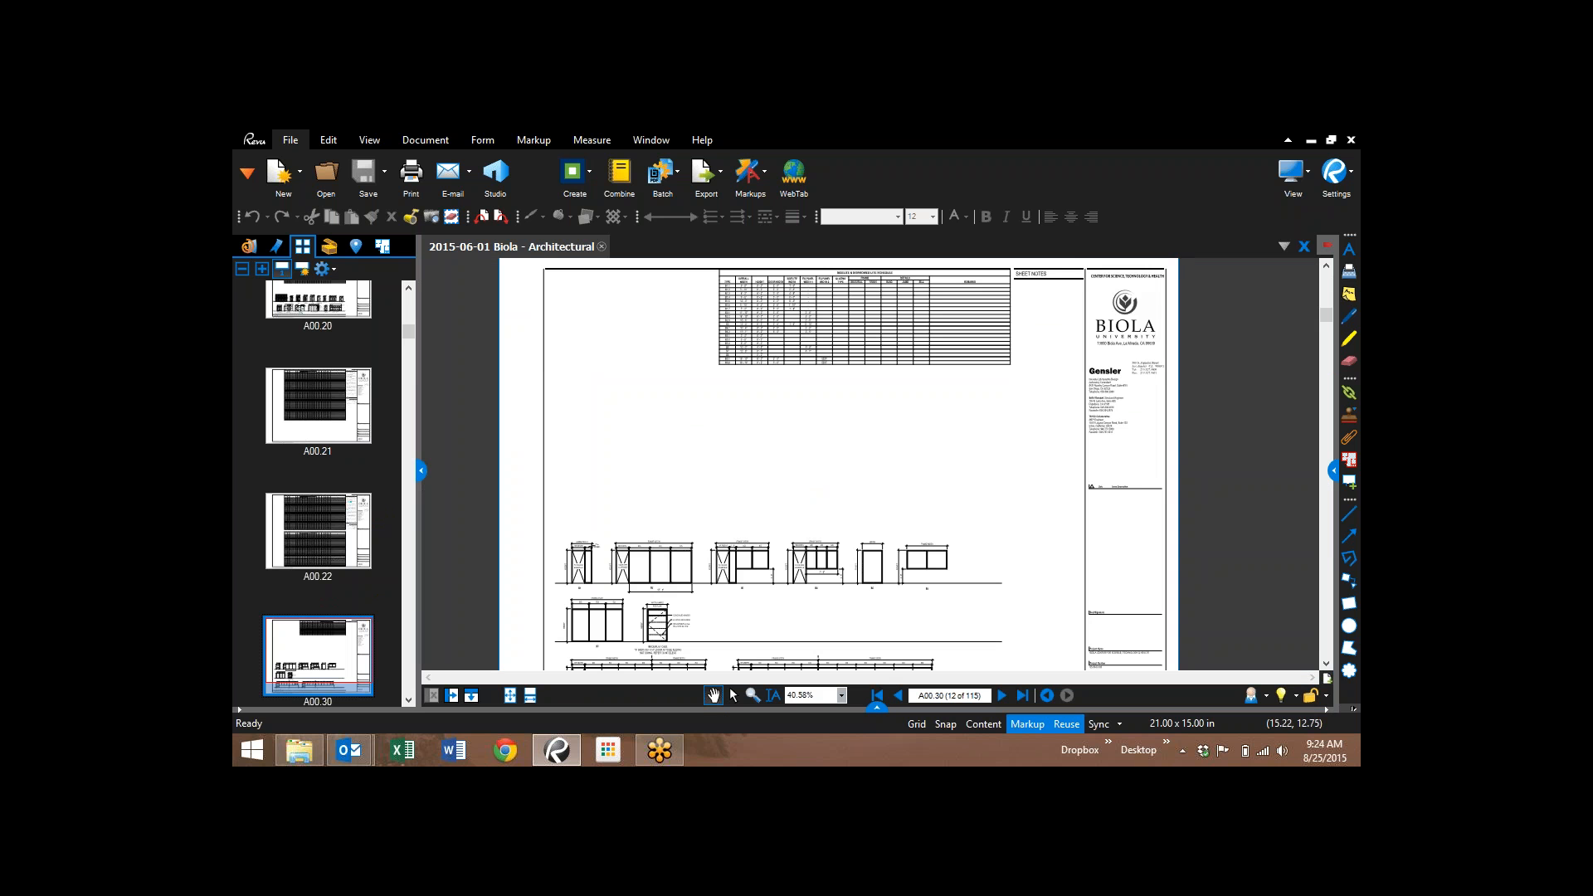
left_click(878, 695)
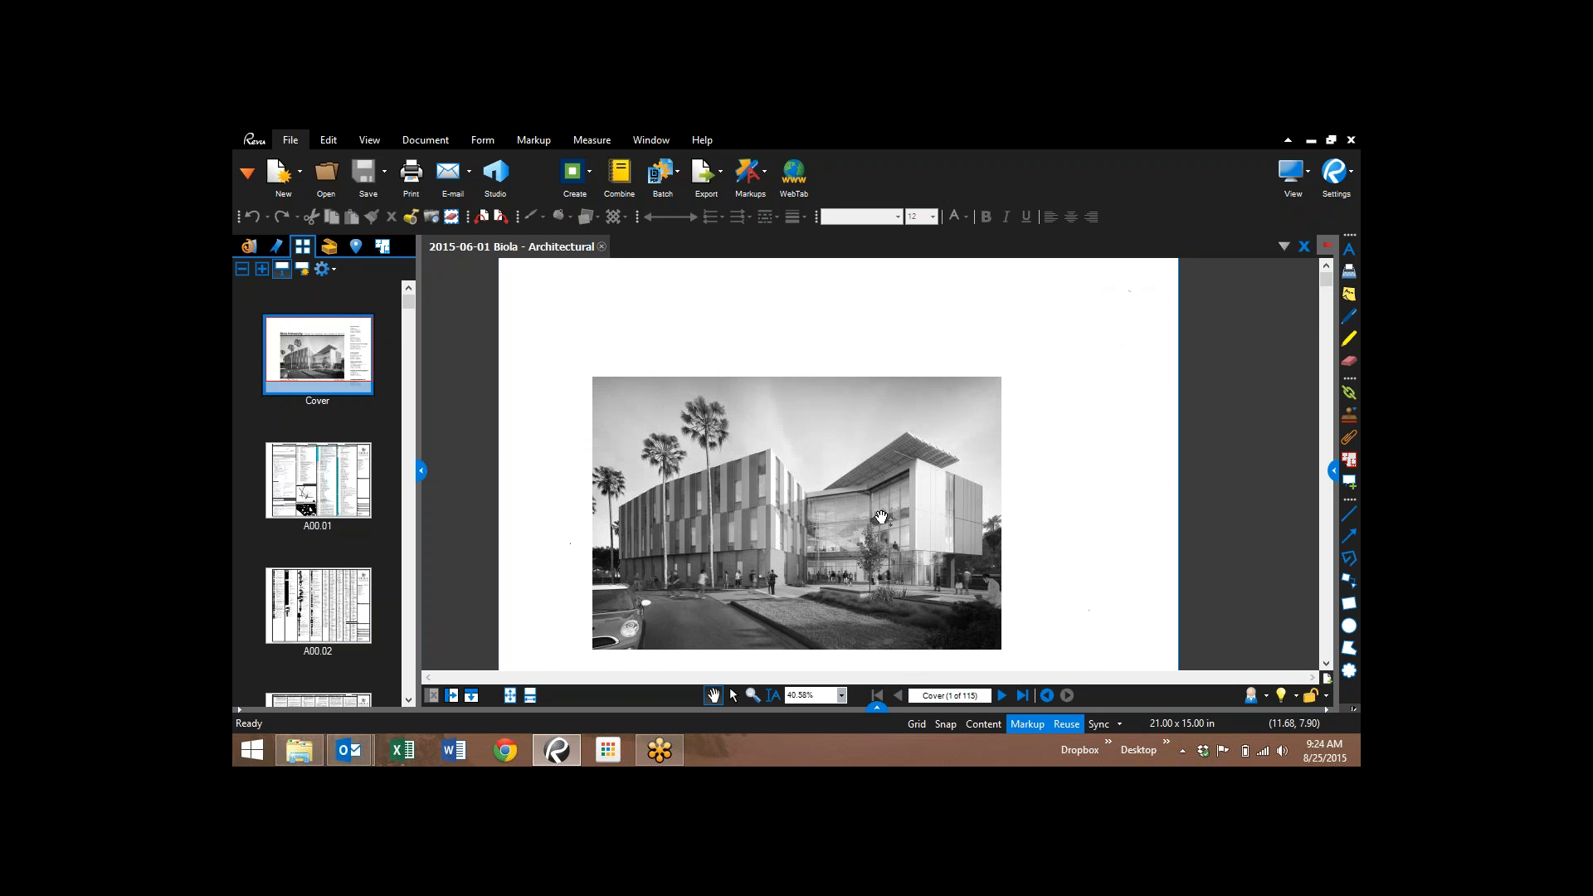
left_click(321, 481)
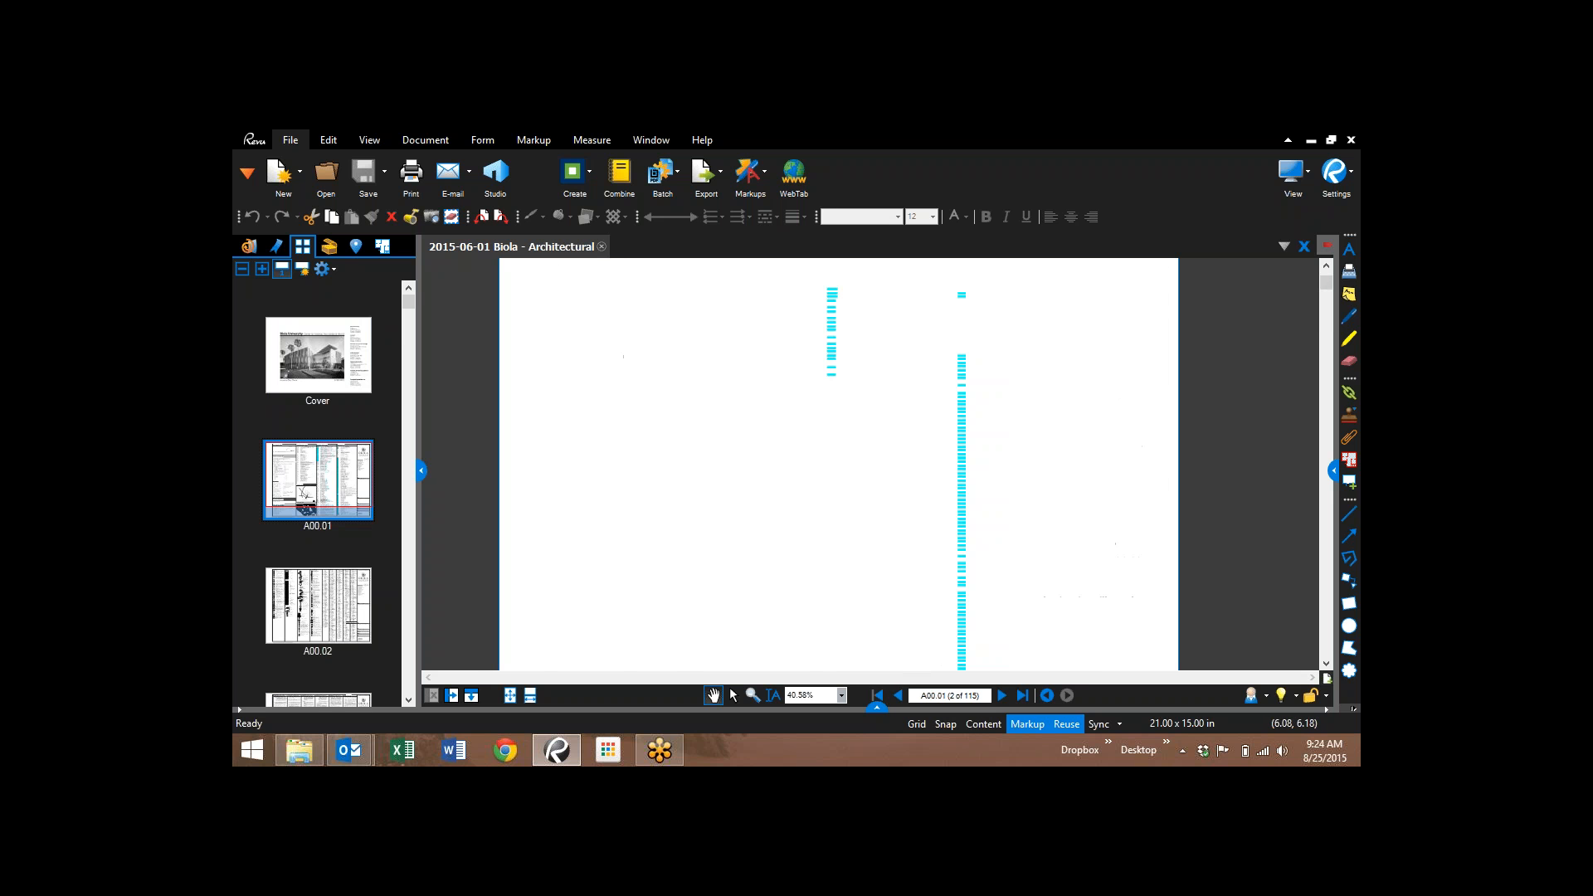
left_click(1048, 693)
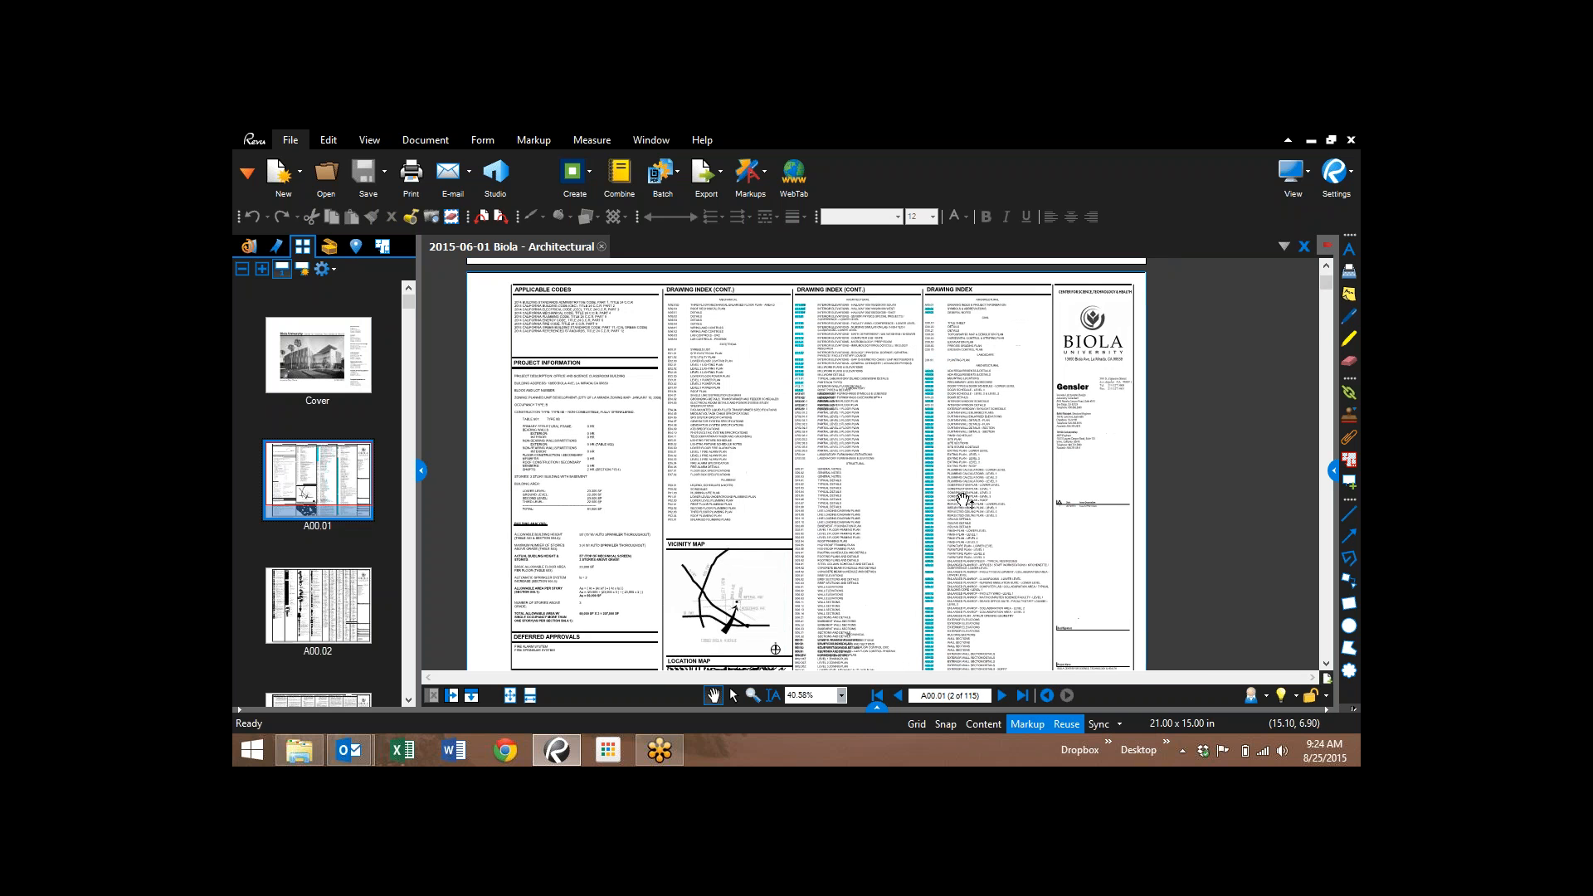
- Open the partition types sheet A12.01 from its link in the drawing index and look over its details
scroll(963, 498, "up", 4)
scroll(914, 370, "up", 2)
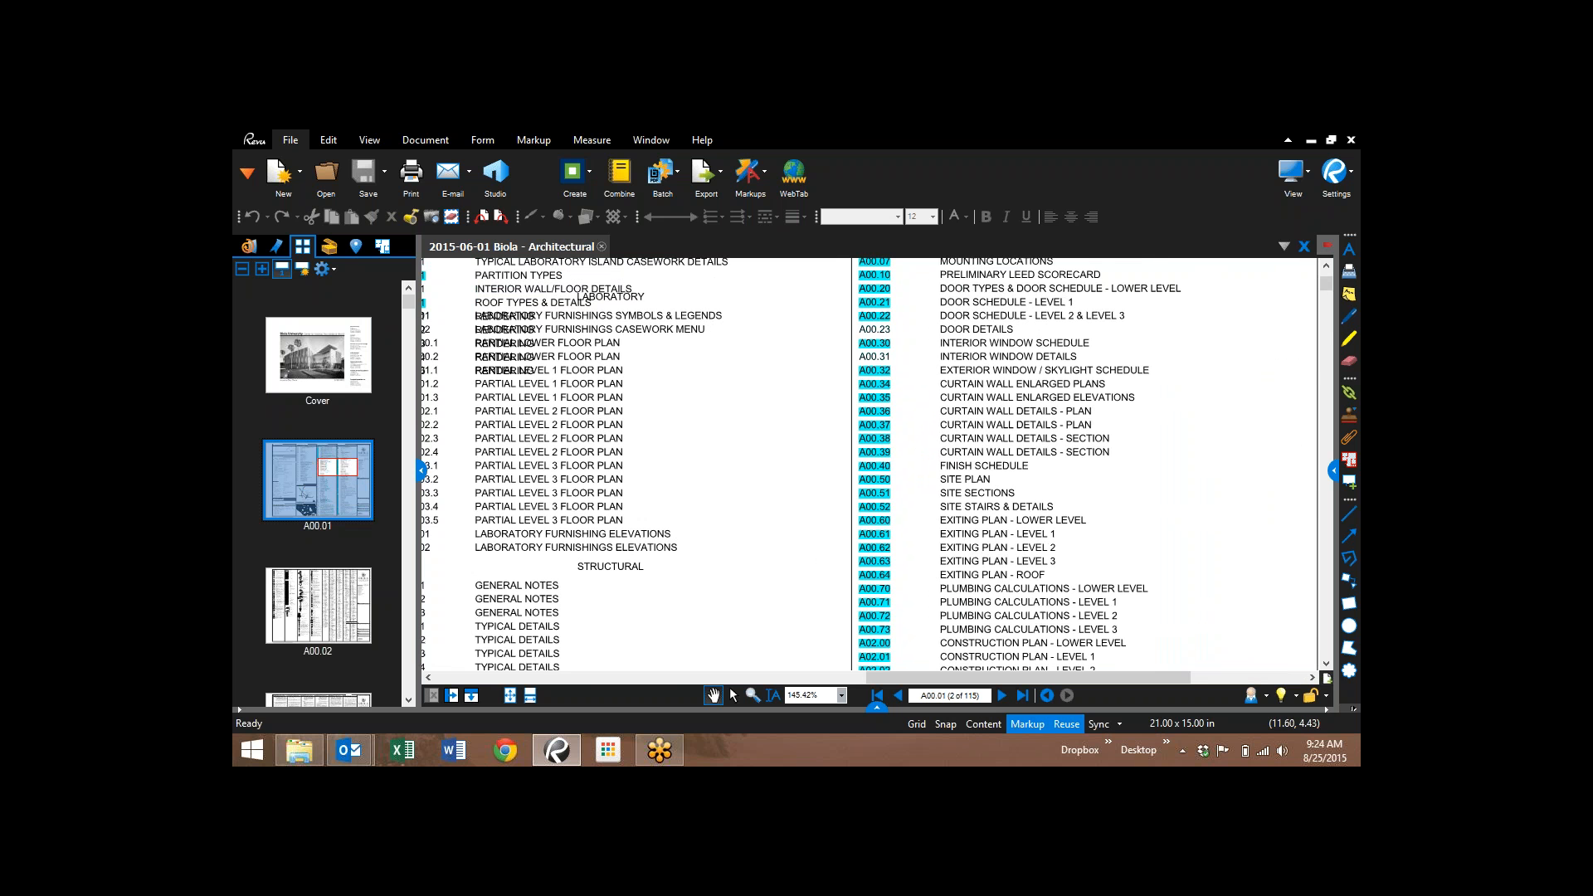
scroll(639, 398, "up", 2)
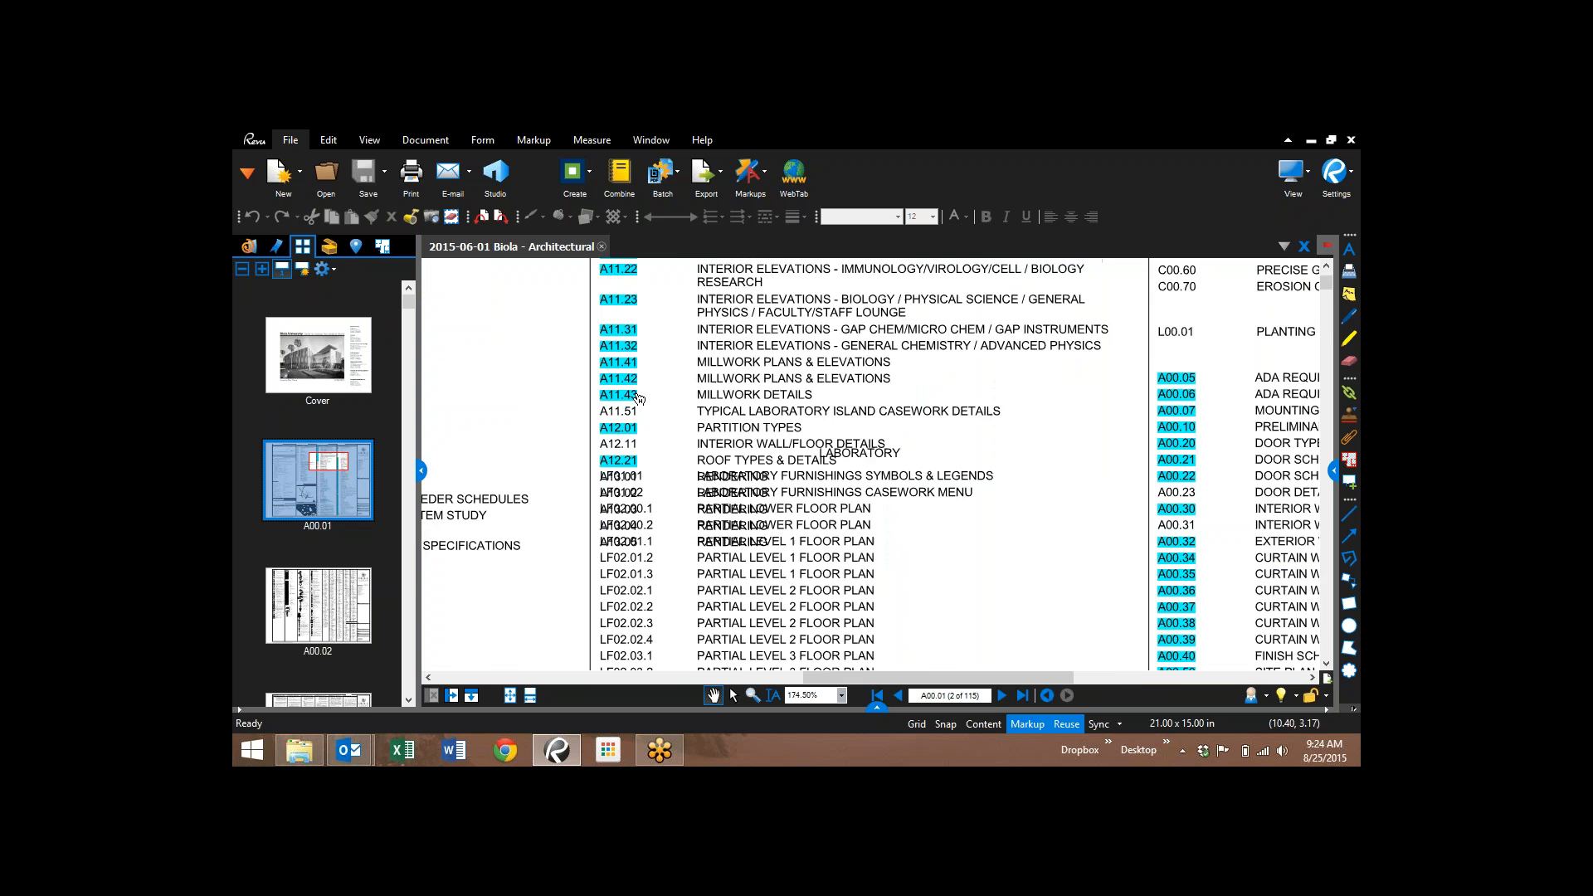
scroll(639, 398, "up", 1)
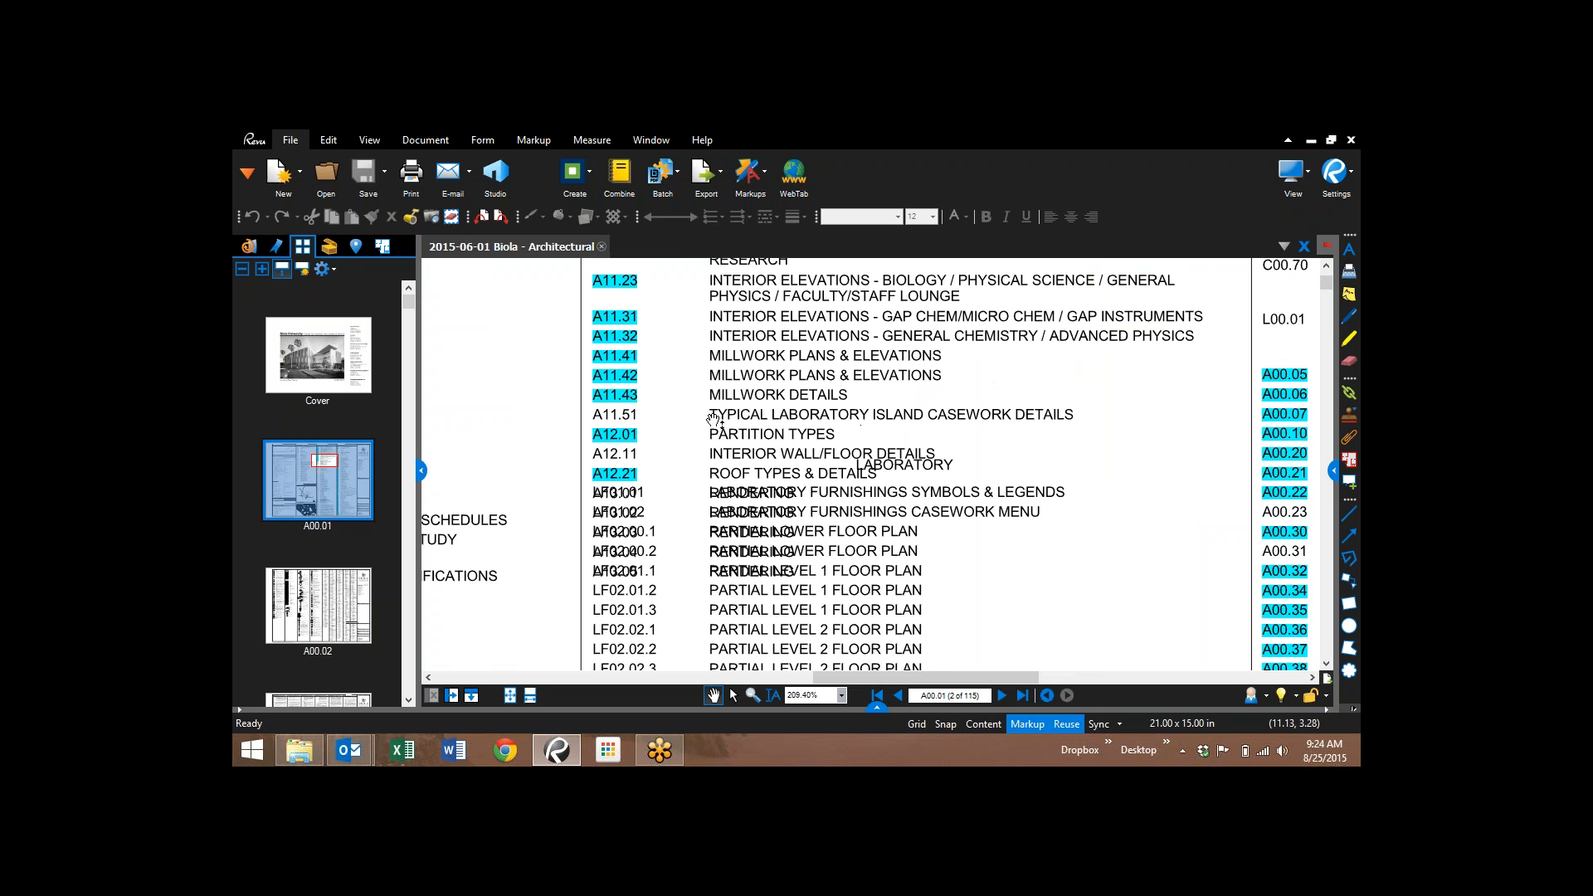
left_click(626, 399)
scroll(755, 439, "down", 5)
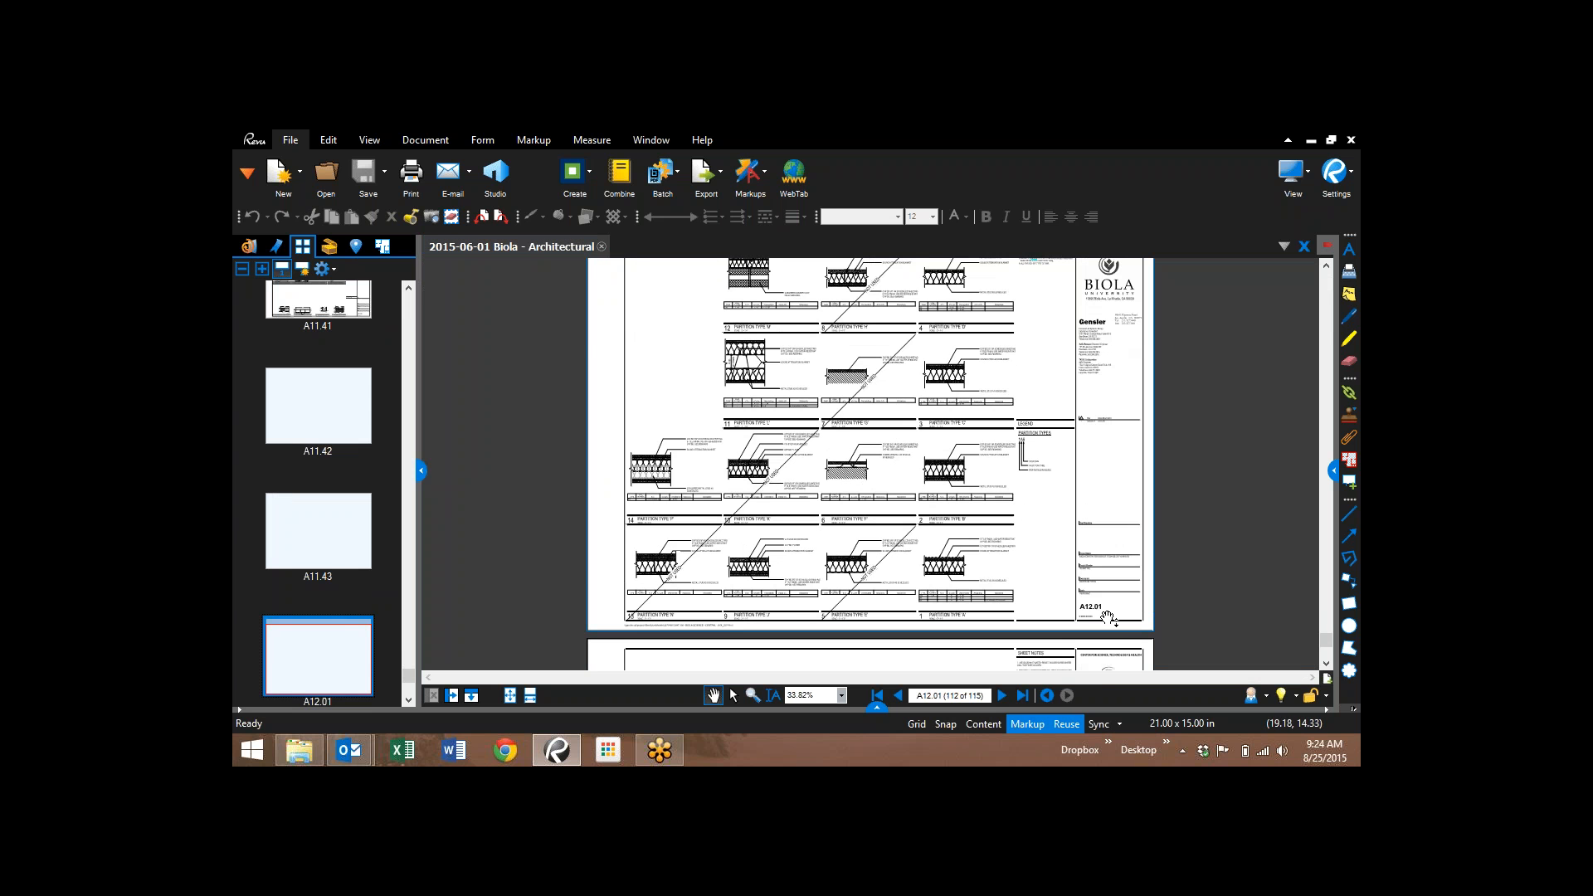
scroll(1107, 618, "up", 1)
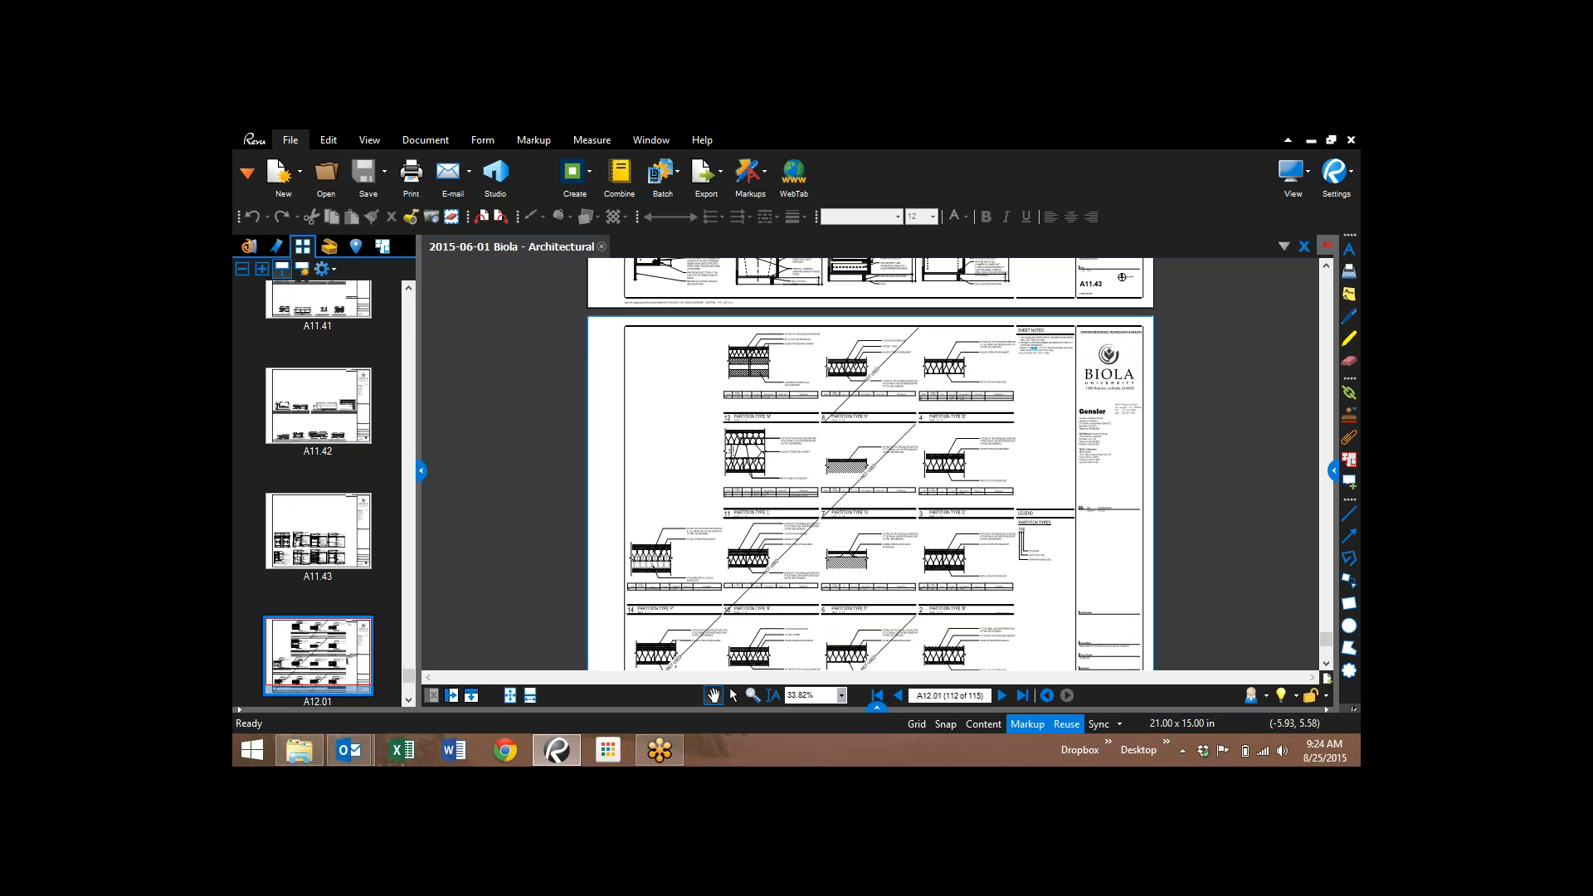
- Go back to sheet A00.01 and show the tops of the drawing index columns
left_click_drag(414, 685, 409, 305)
left_click(310, 469)
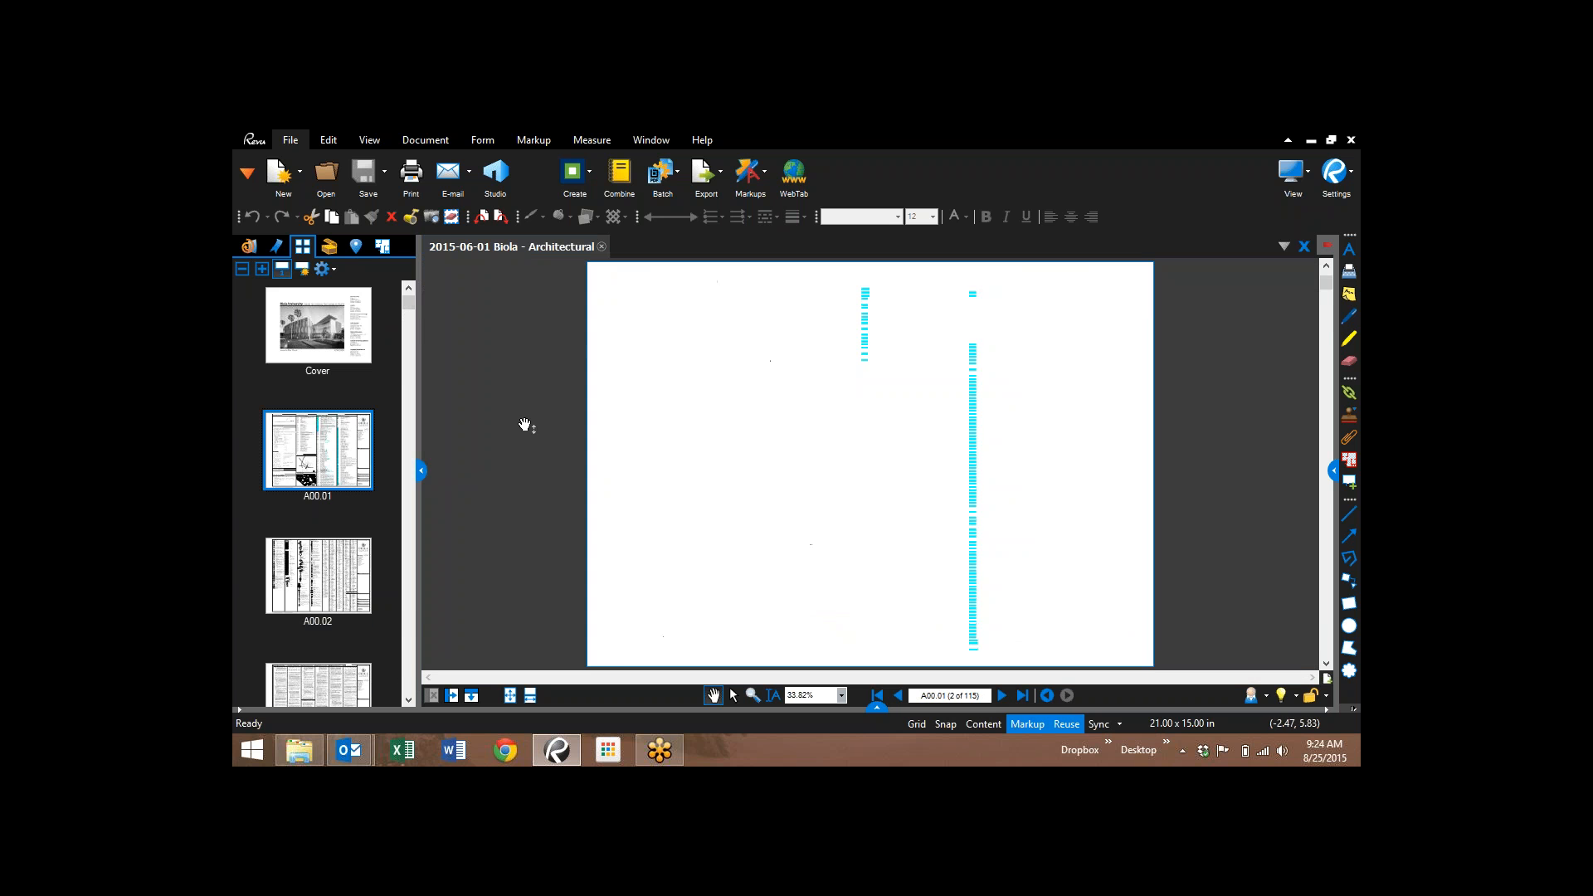
scroll(935, 442, "up", 5)
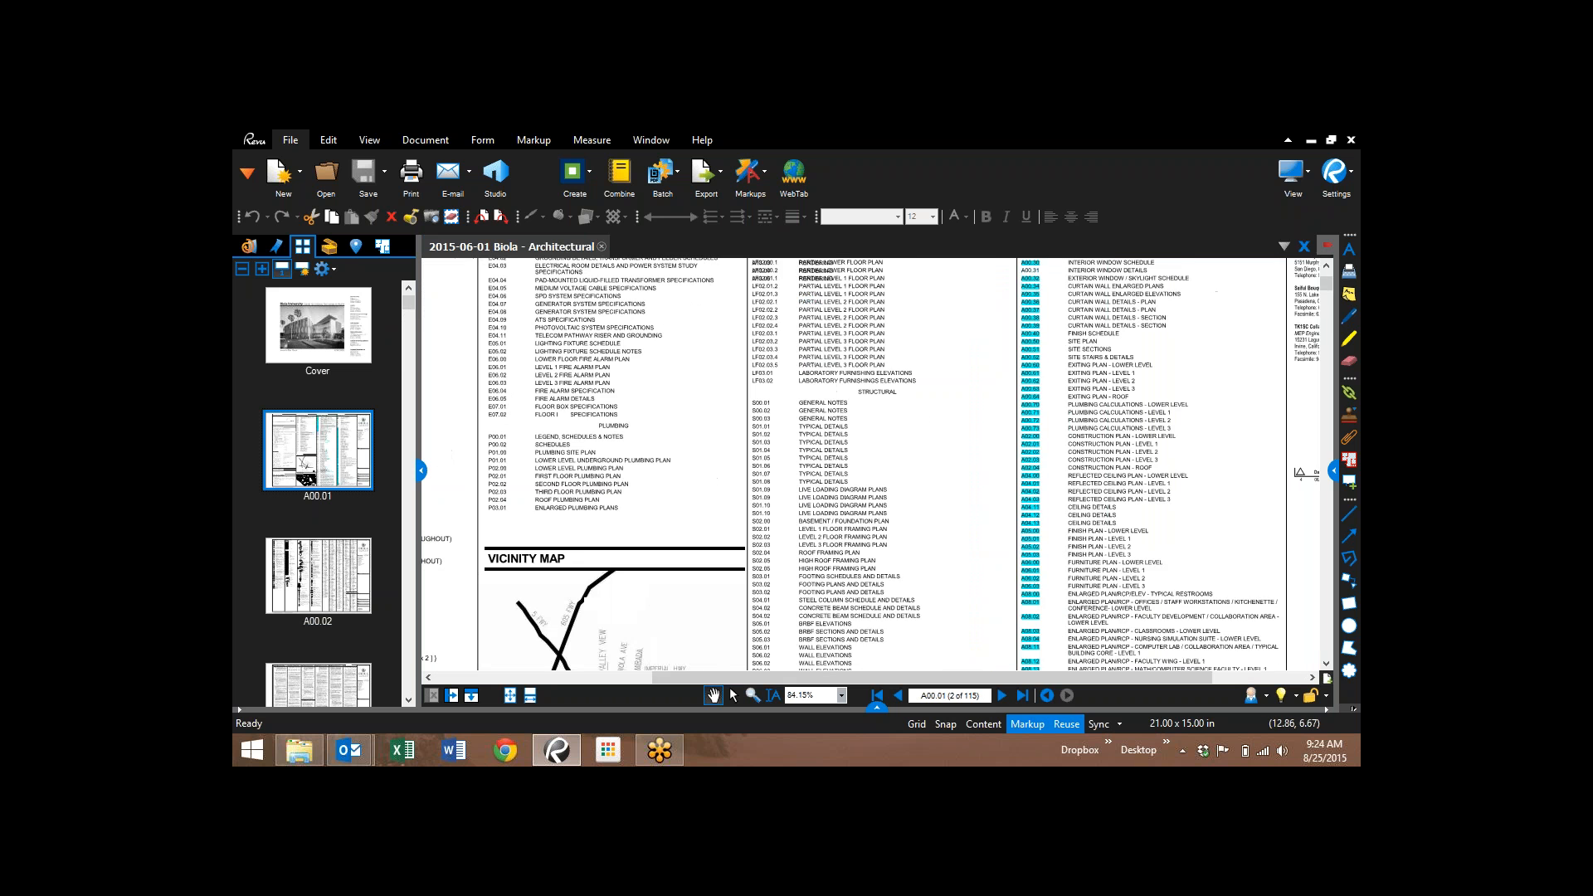
left_click_drag(949, 401, 888, 461)
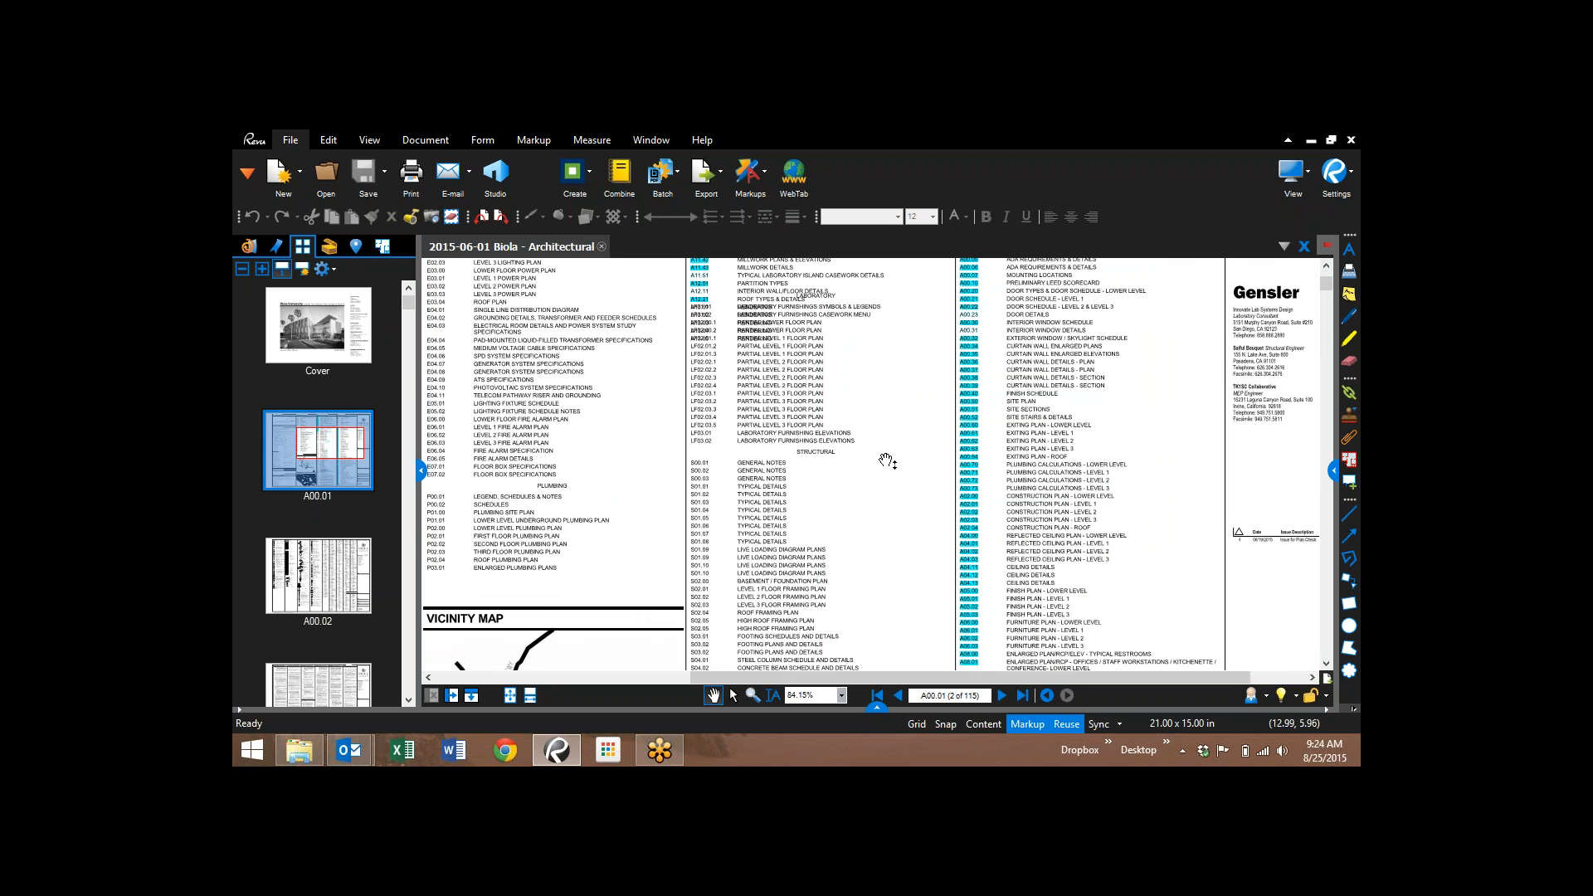
left_click_drag(917, 381, 913, 621)
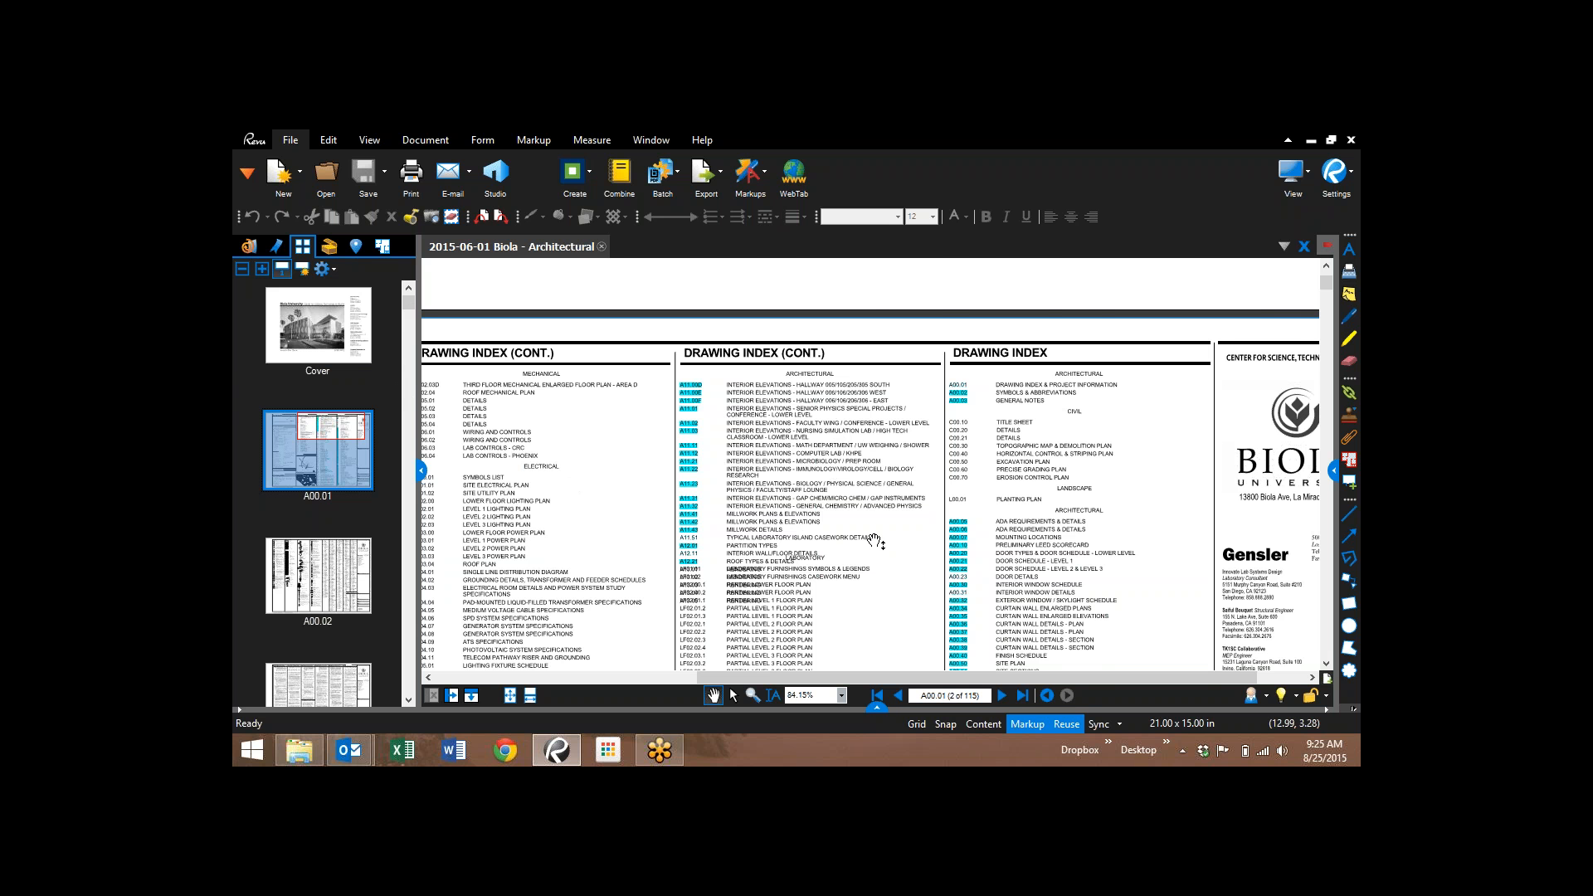
- Examine the highlighted sheet links in the architectural drawing index, from the interior elevations through the stair and elevator plans
scroll(893, 520, "up", 3)
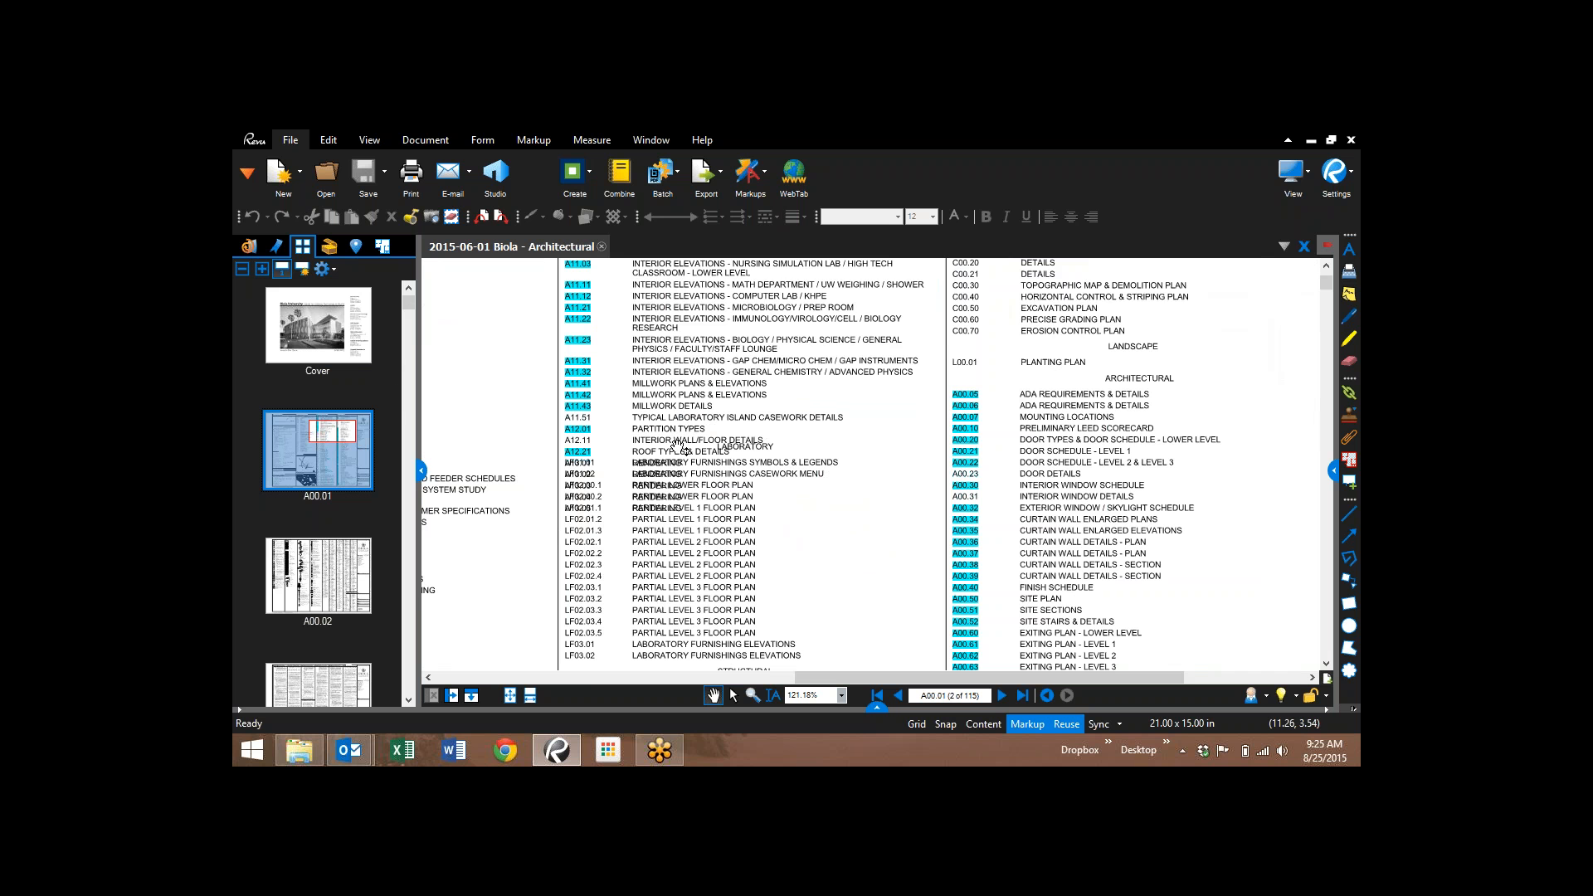
scroll(681, 452, "up", 2)
scroll(690, 473, "up", 3)
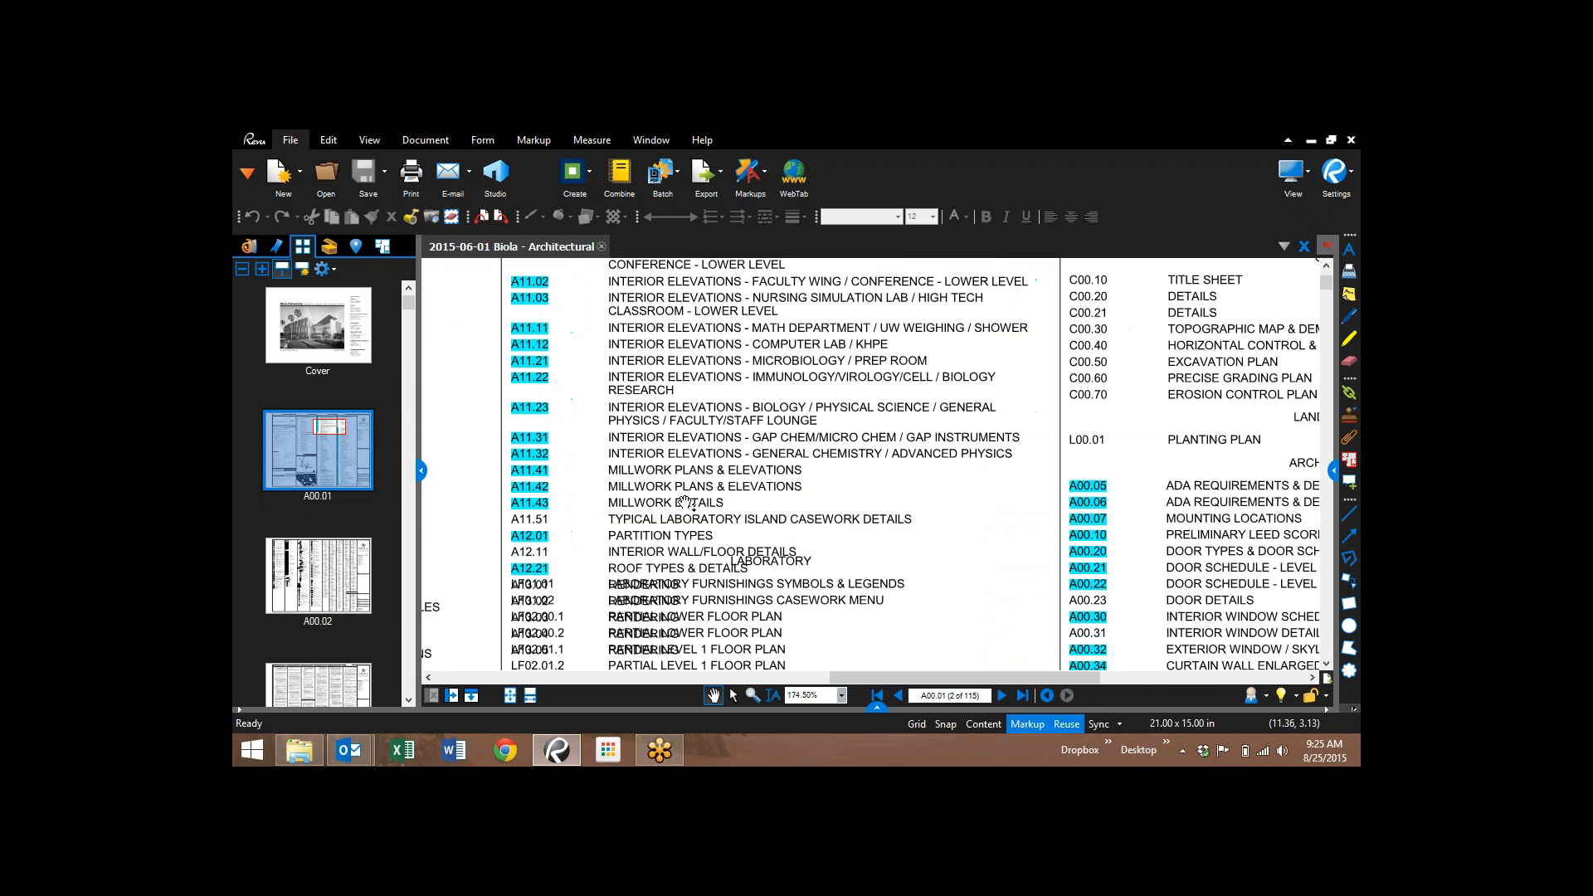
left_click_drag(1293, 594, 974, 427)
scroll(1095, 555, "down", 3)
scroll(963, 444, "down", 3)
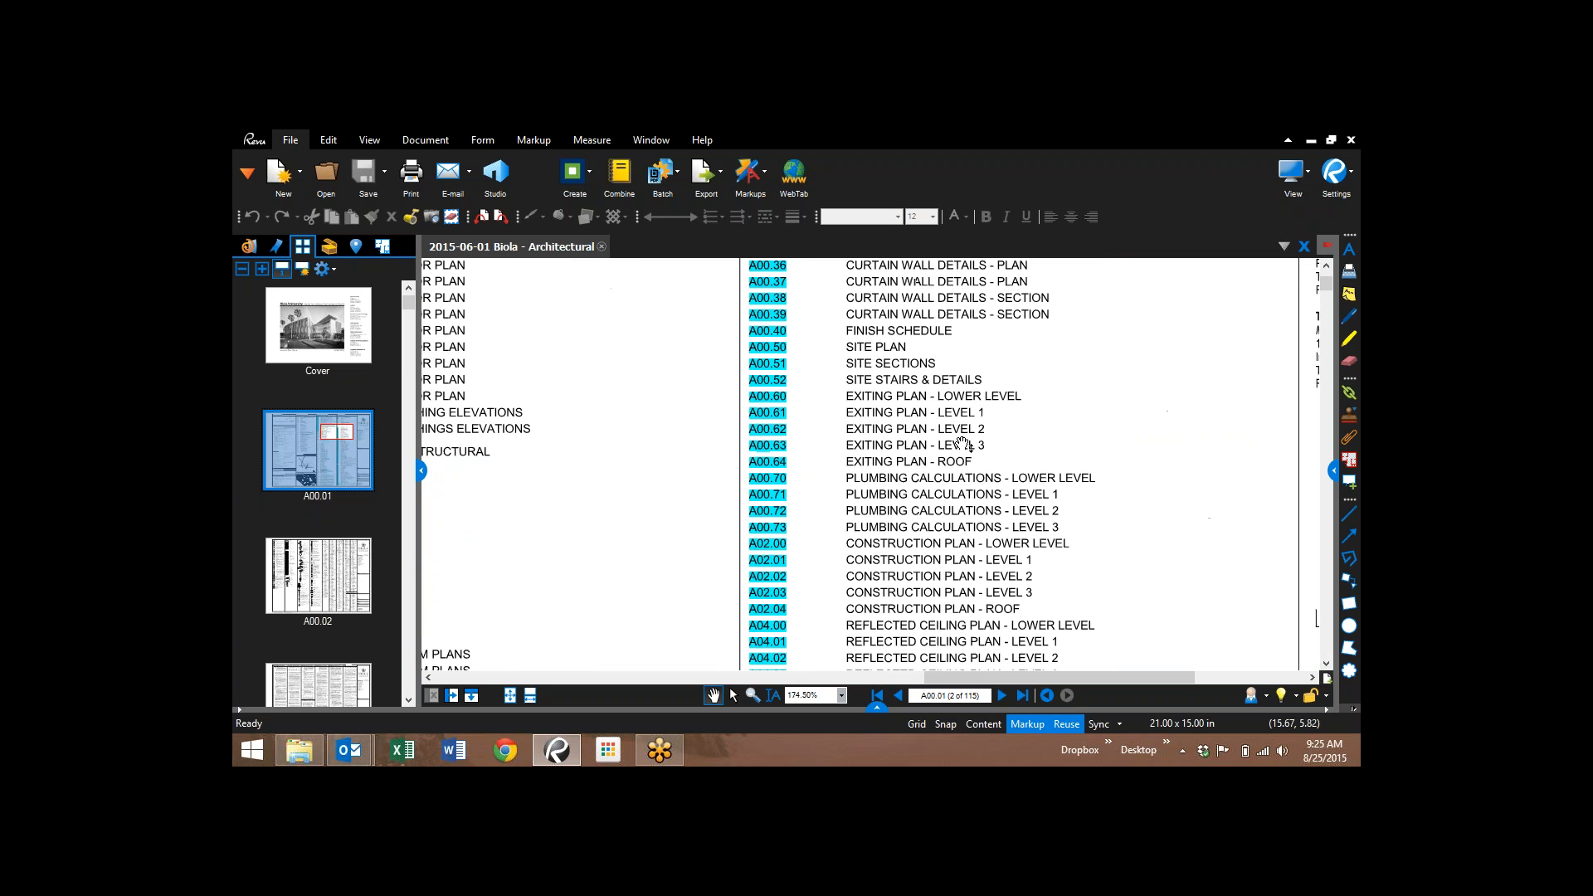
scroll(963, 445, "down", 5)
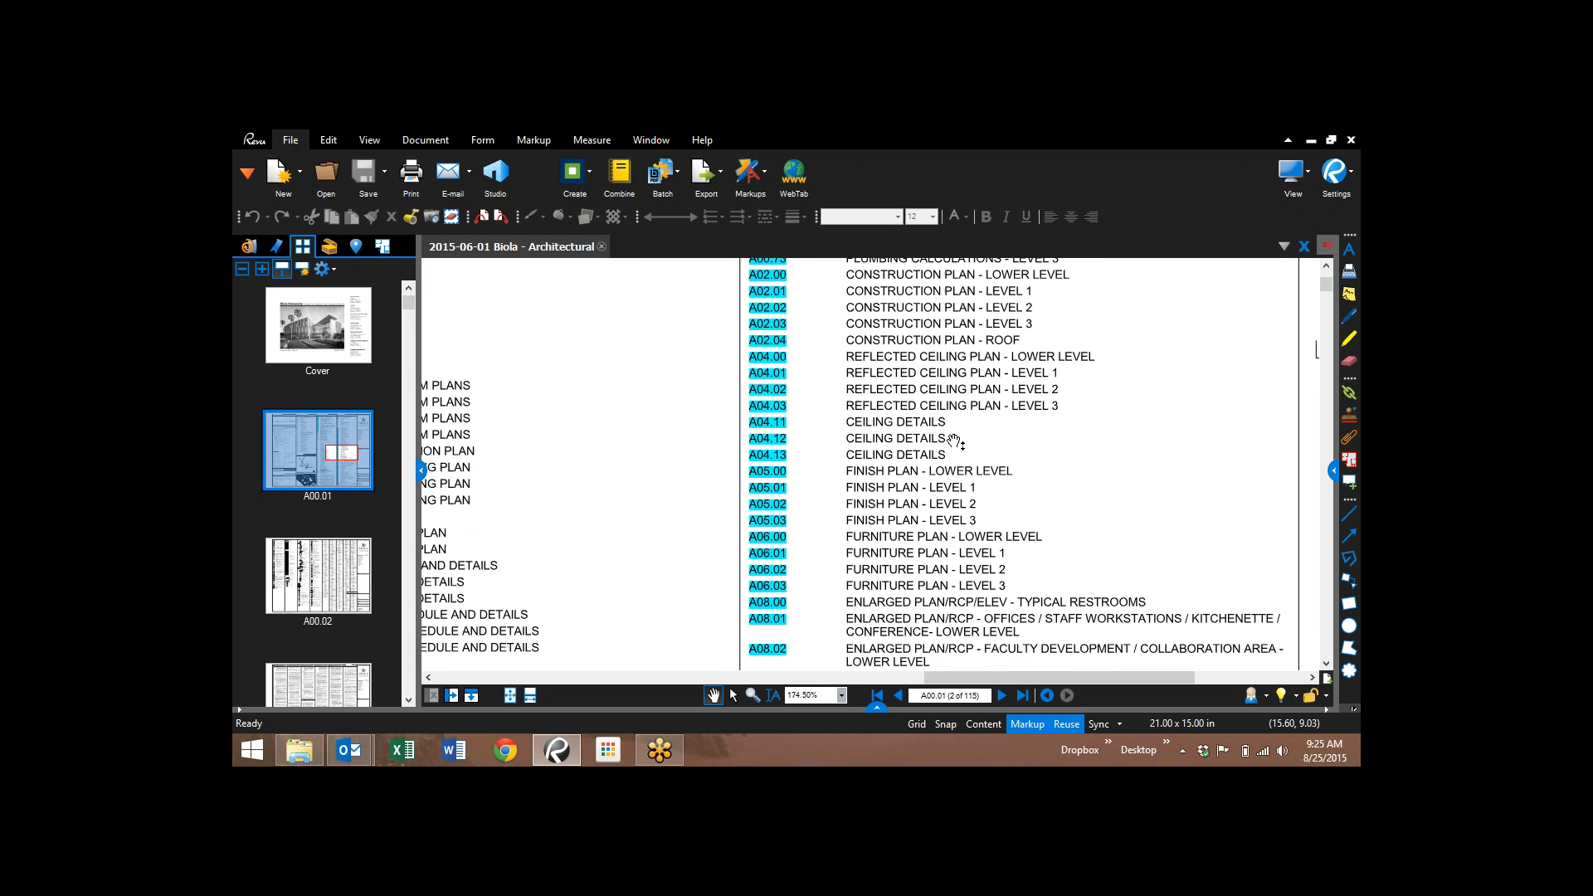
scroll(954, 455, "down", 8)
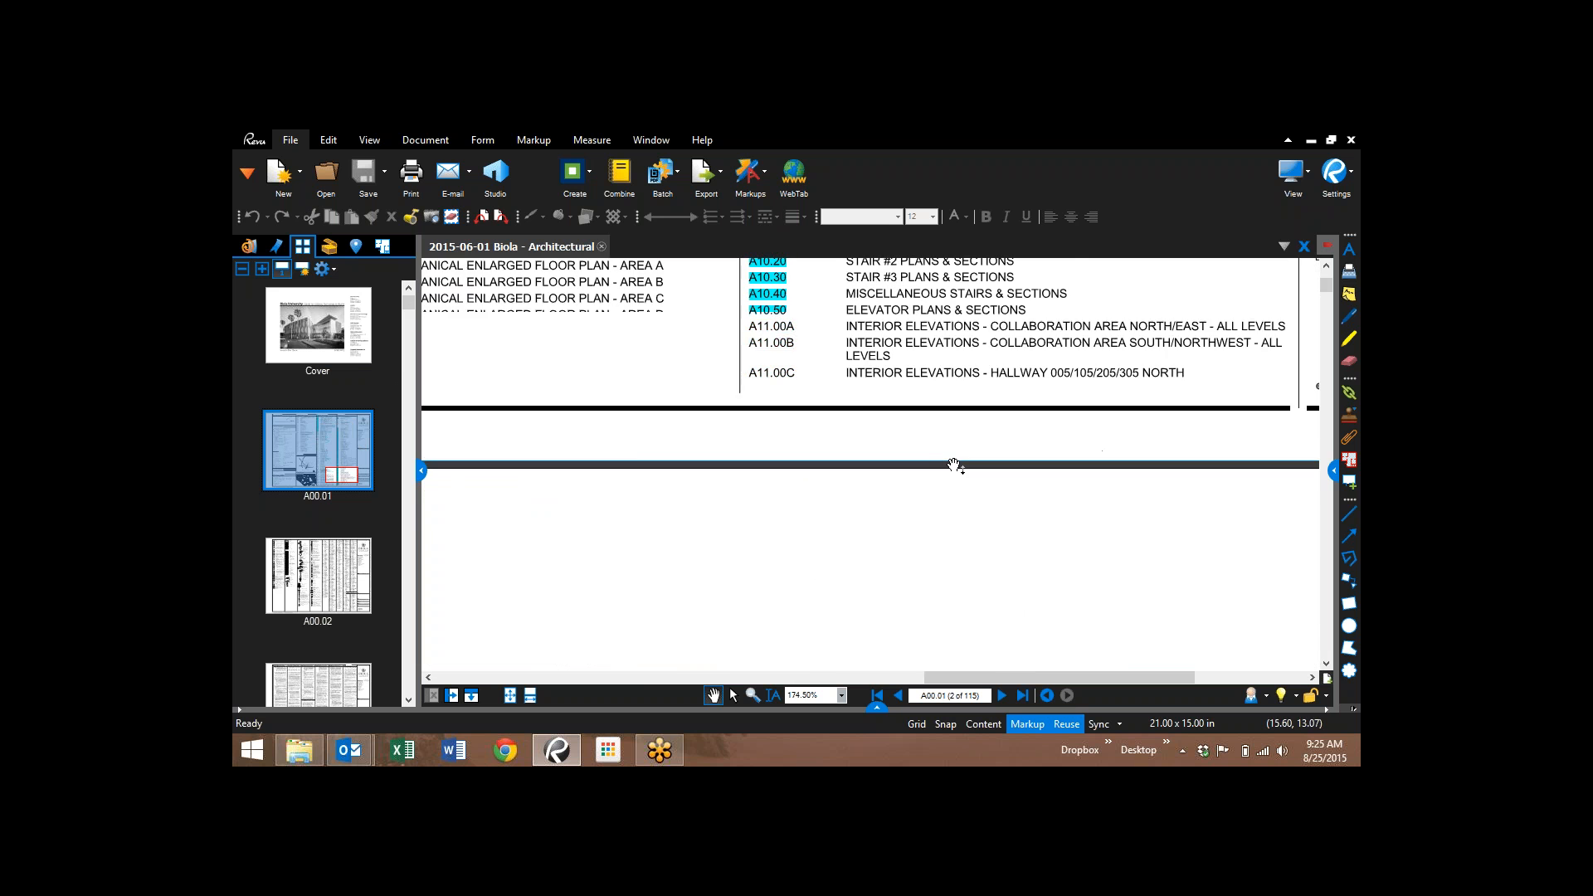
scroll(939, 450, "up", 2)
left_click_drag(921, 493, 1028, 566)
scroll(1041, 381, "down", 2)
scroll(993, 462, "down", 2)
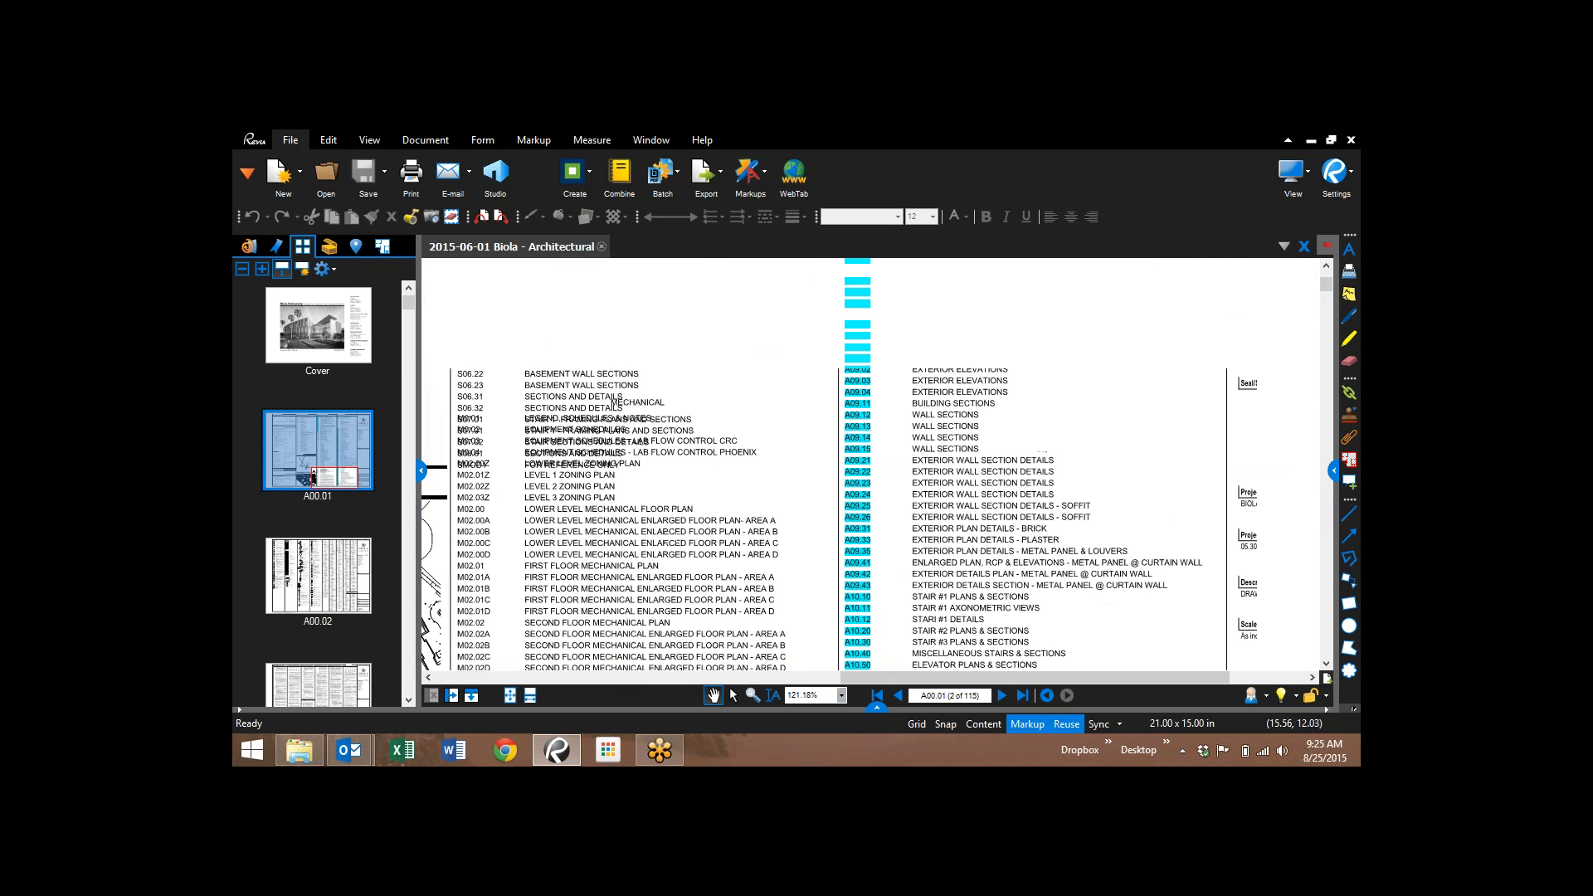
- Open the lower level construction plan, sheet A02.00, from its link in the drawing index
scroll(993, 462, "up", 2)
scroll(936, 442, "up", 4)
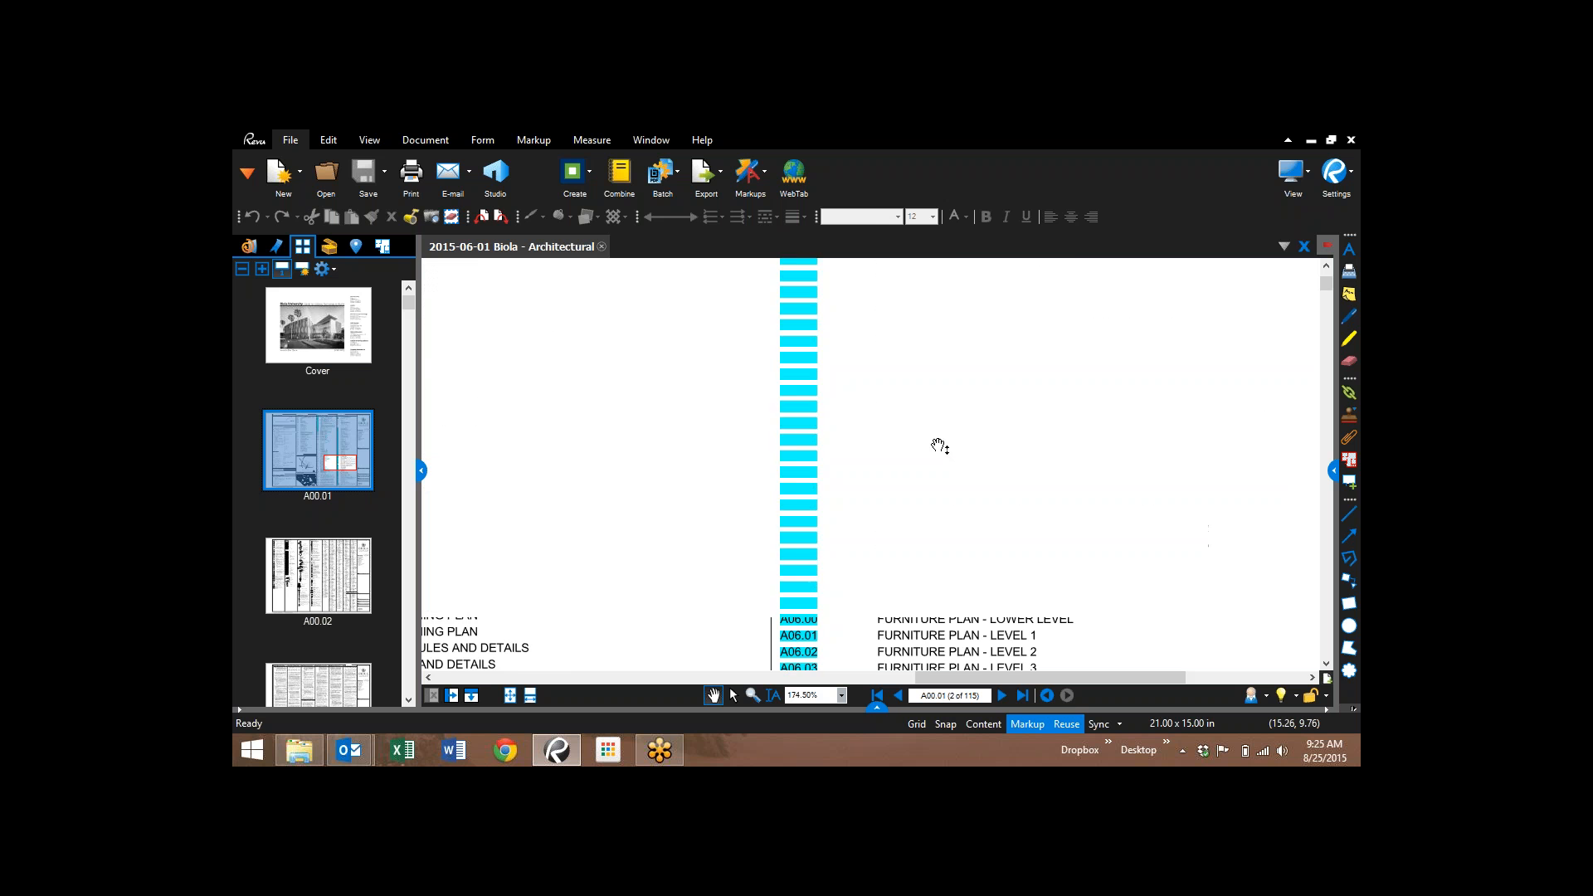
scroll(929, 386, "up", 1)
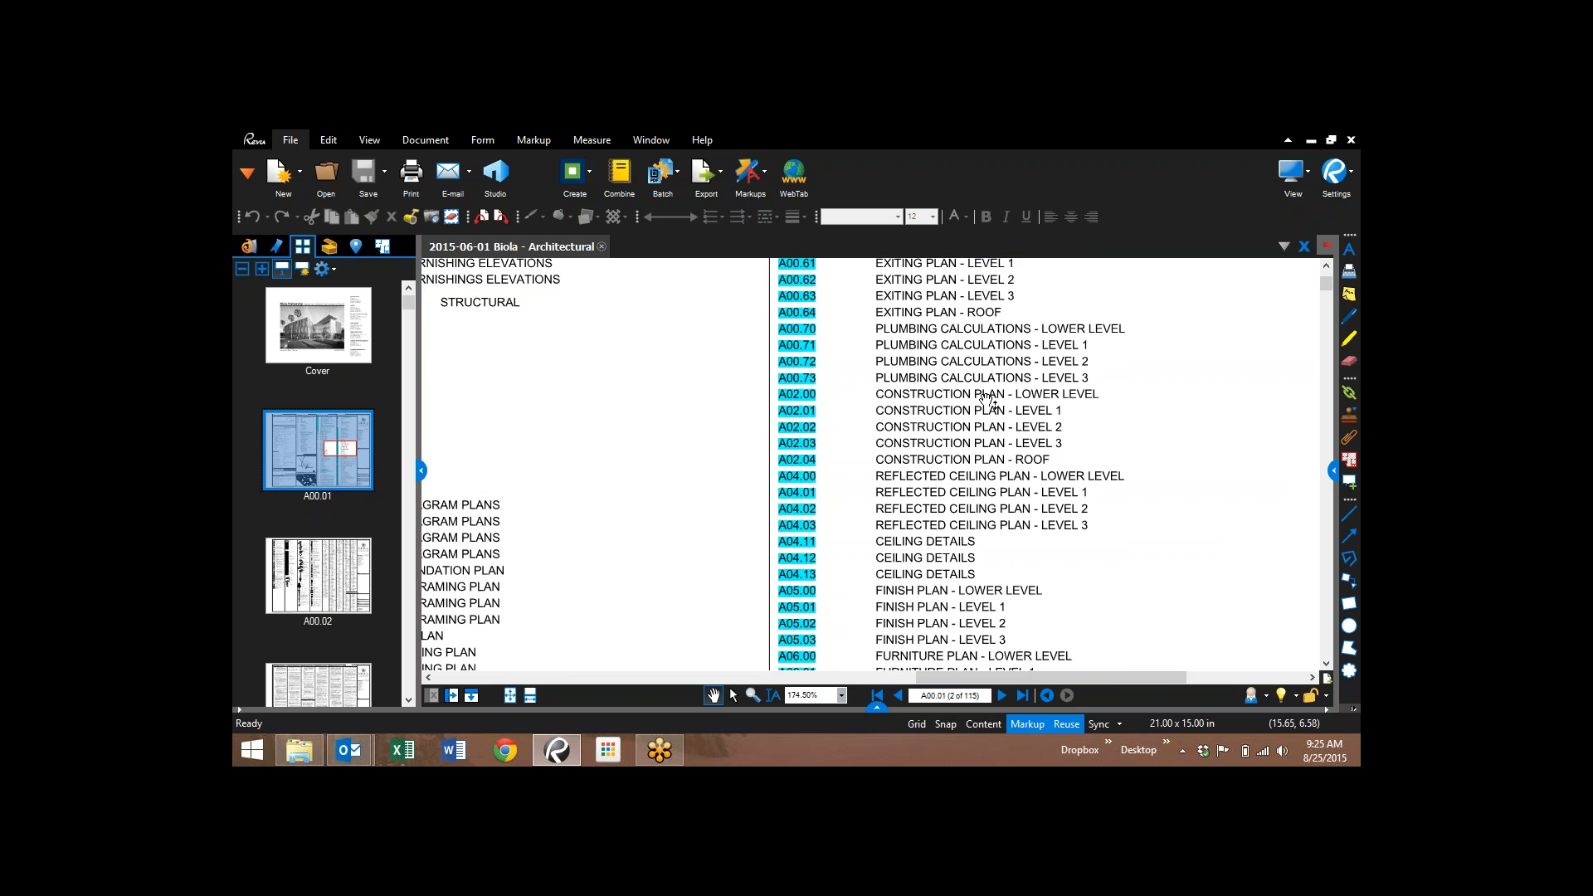
left_click(801, 400)
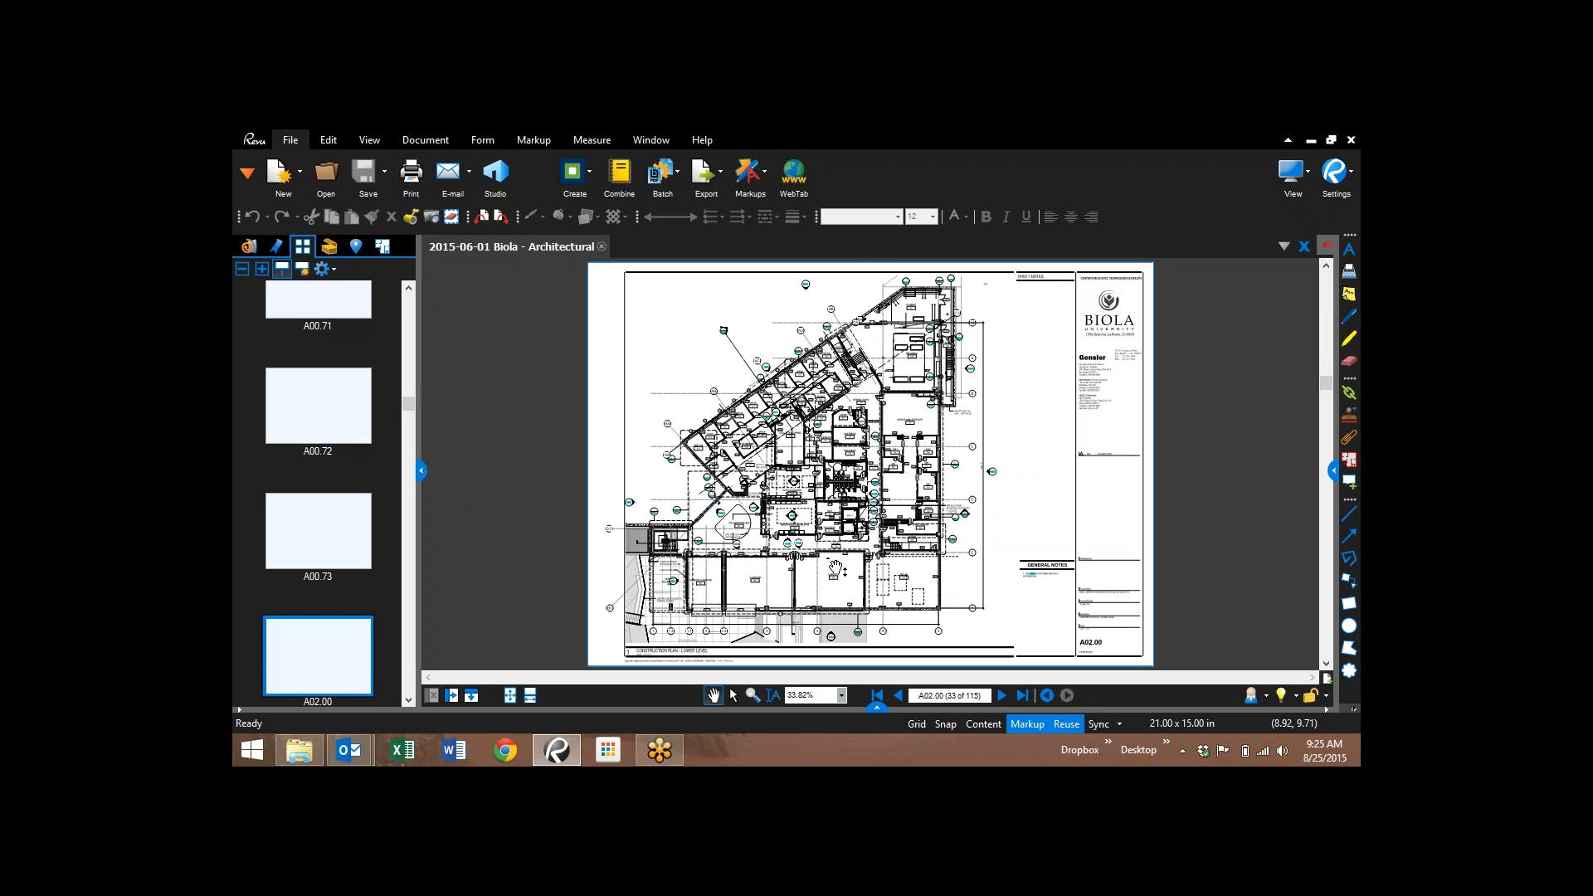
- Inspect Classroom 043 and its surrounding wall and door tags on the lower level construction plan
scroll(847, 577, "up", 5)
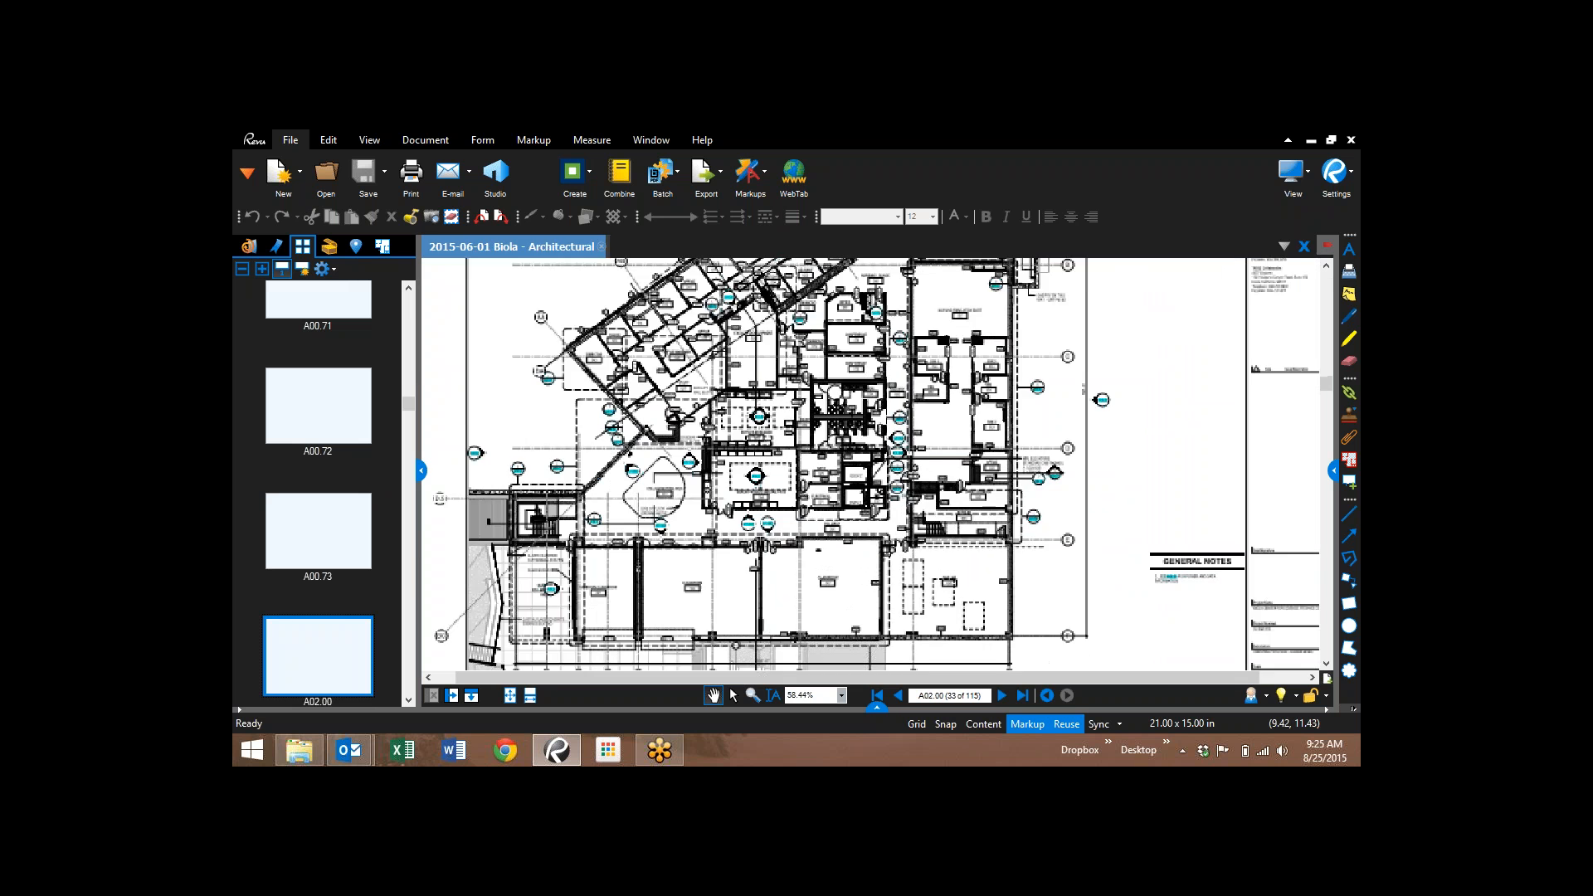
scroll(785, 550, "up", 4)
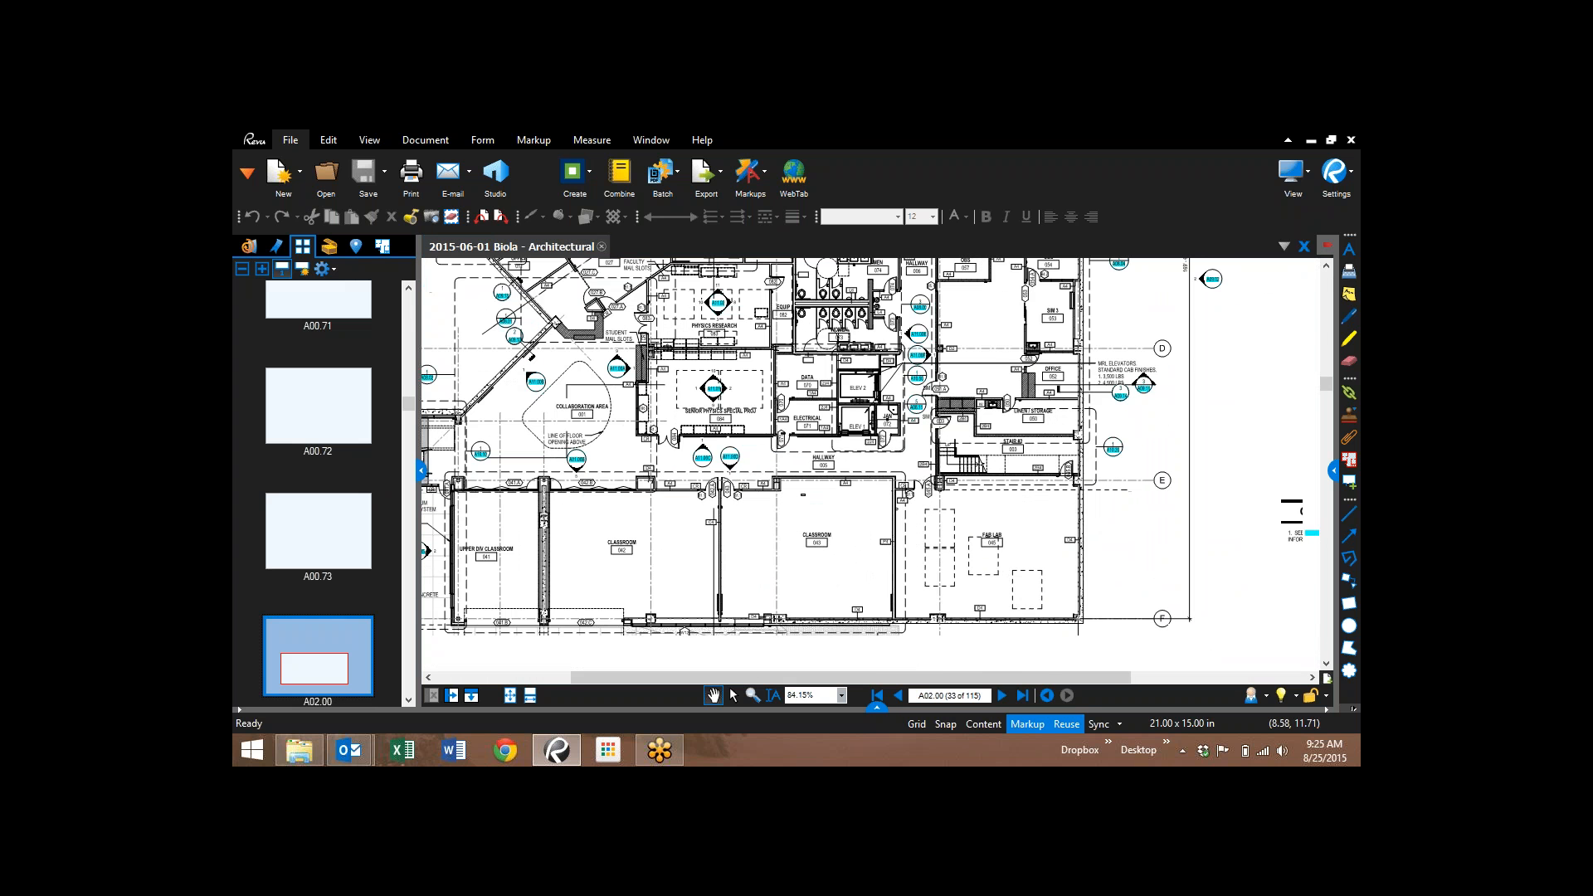
left_click_drag(762, 527, 725, 409)
scroll(733, 433, "down", 1)
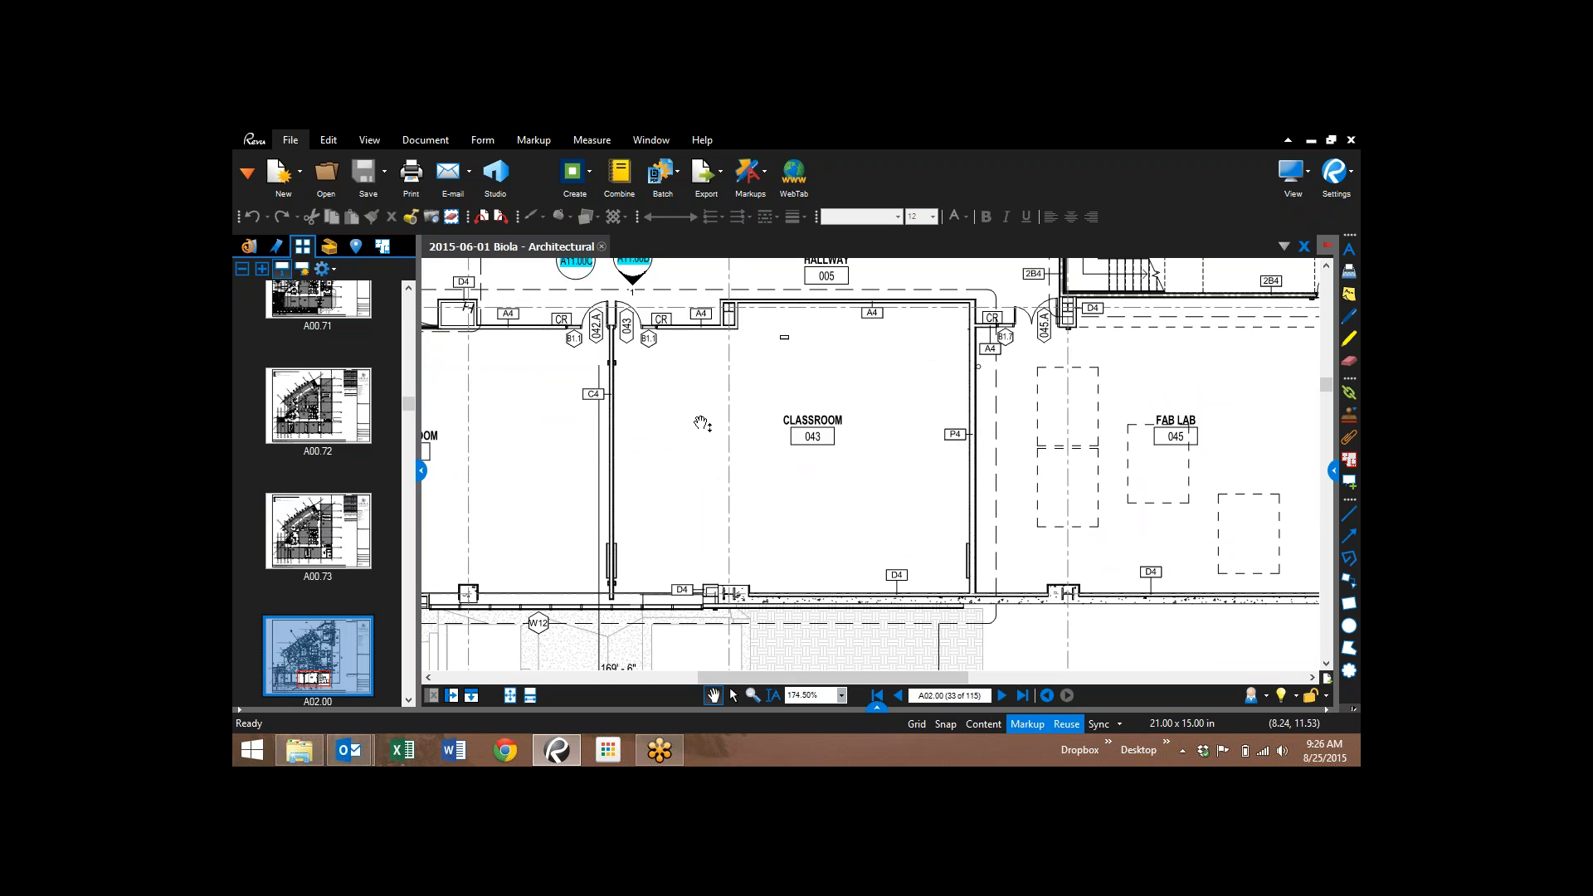
scroll(757, 446, "down", 2)
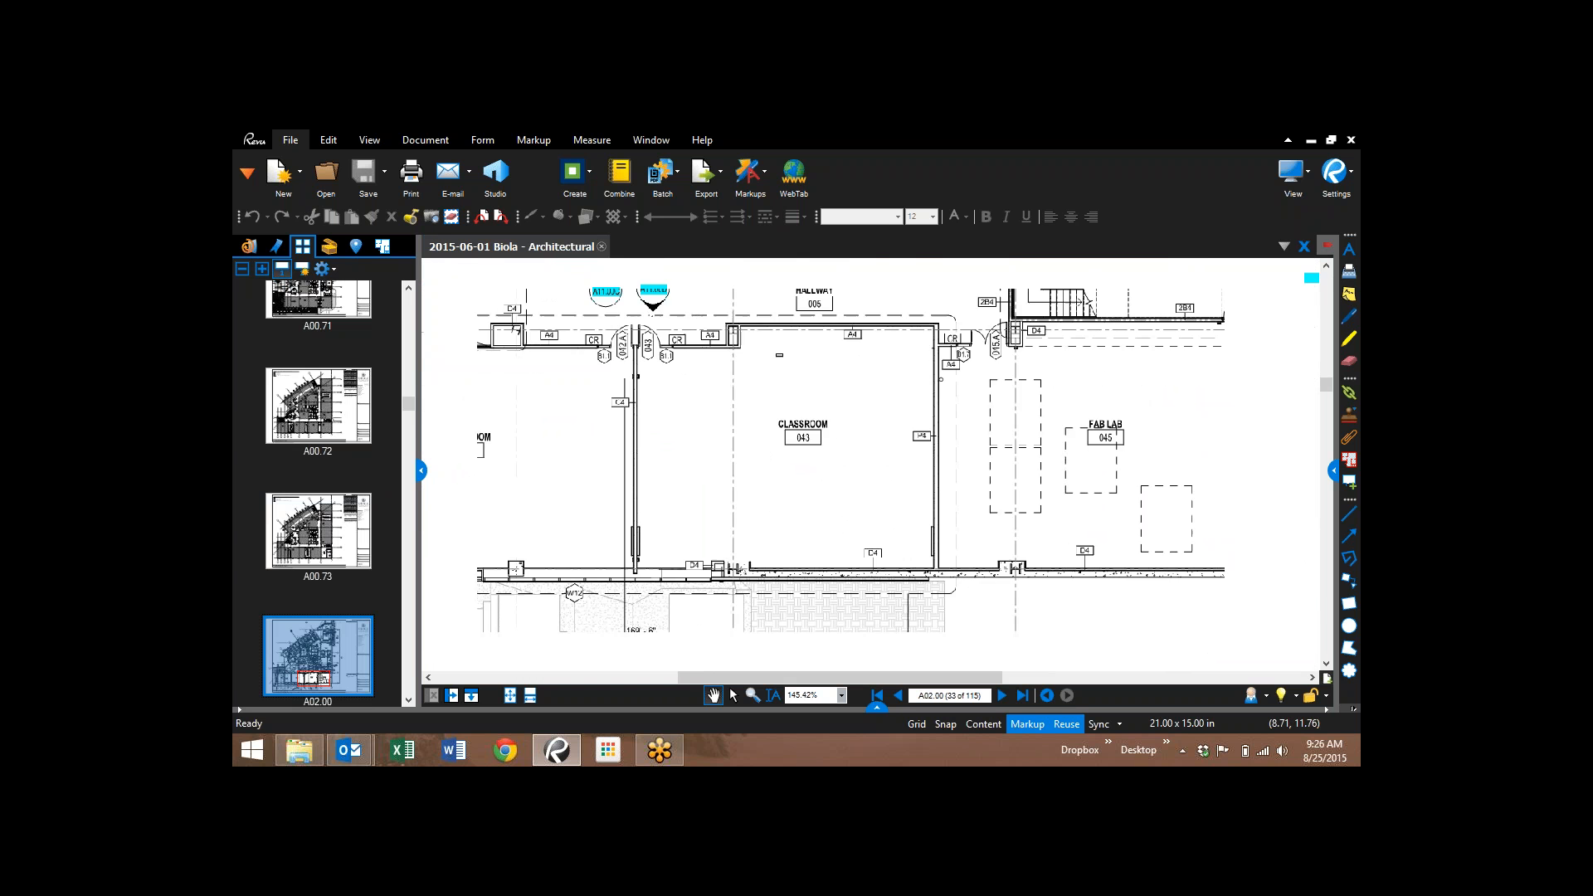
scroll(760, 451, "up", 2)
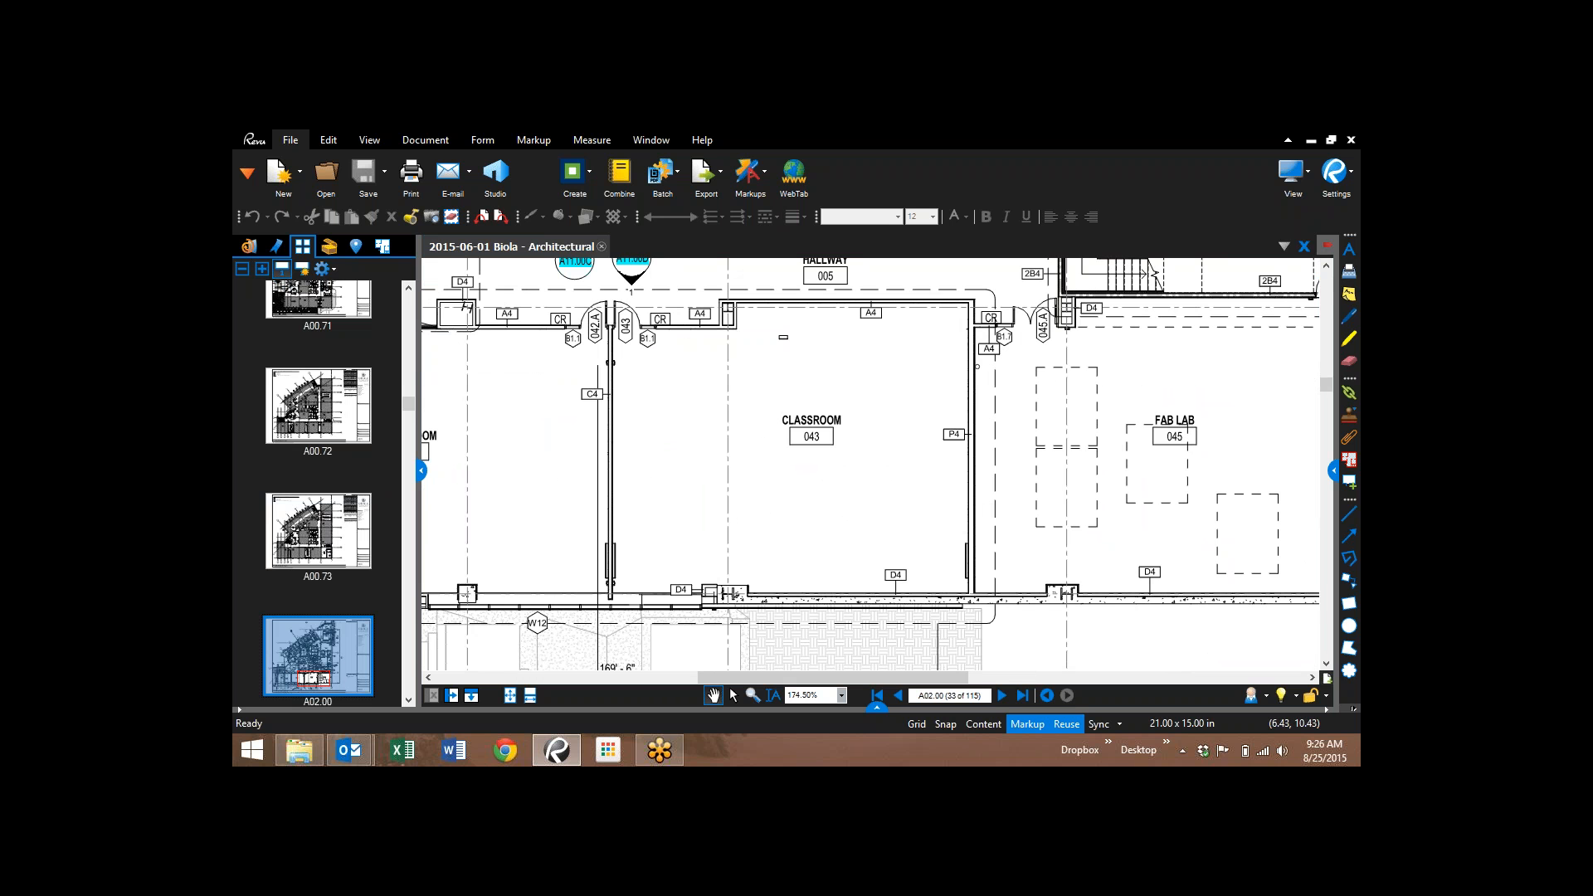
left_click(591, 140)
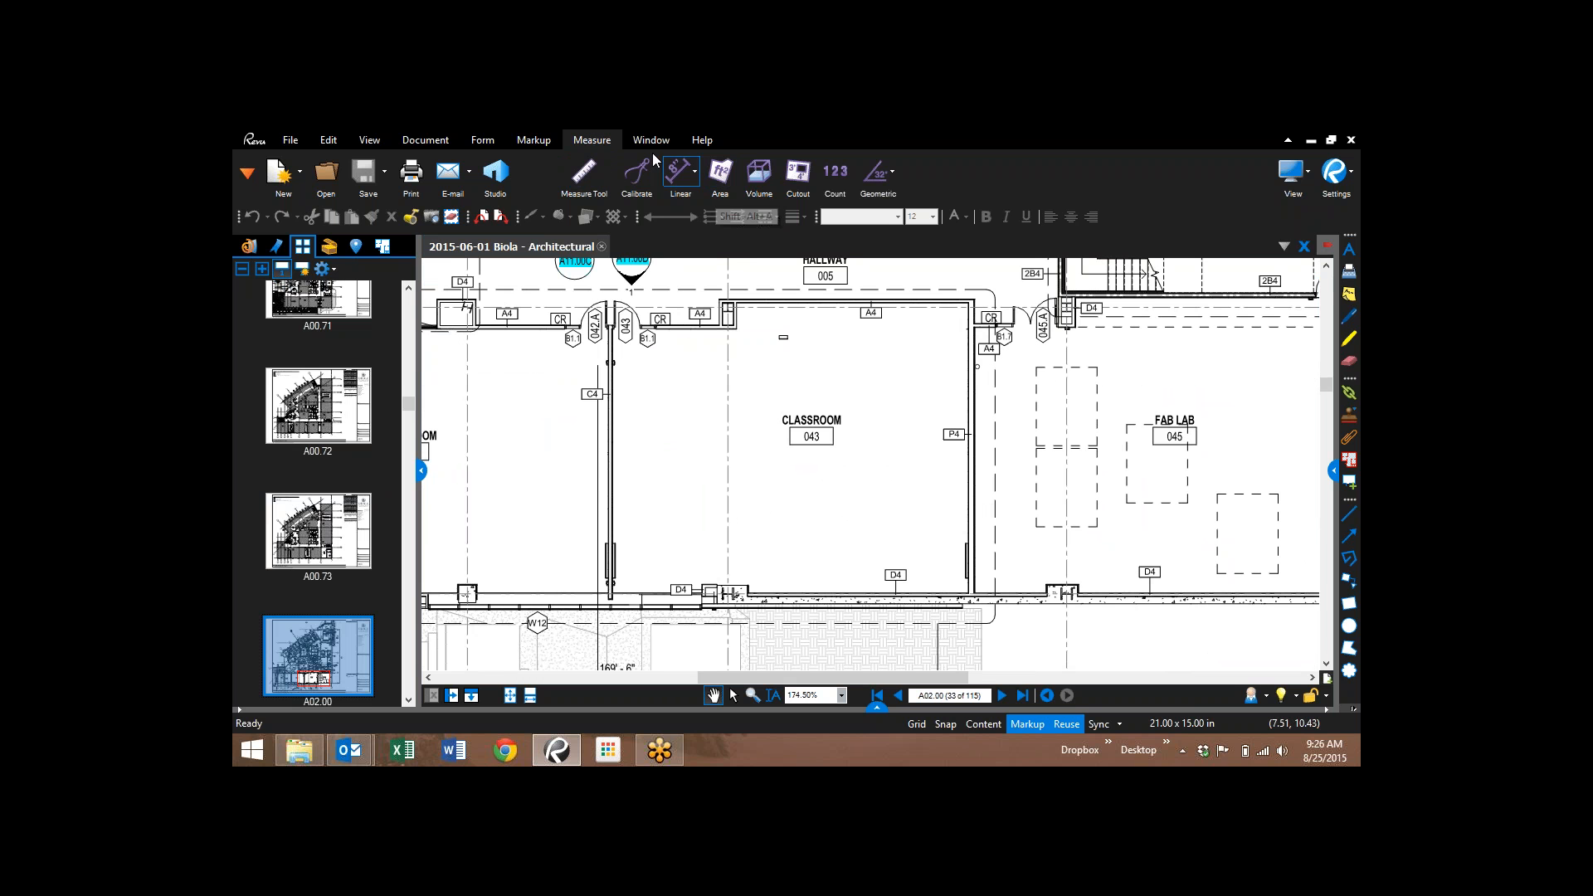
left_click(721, 171)
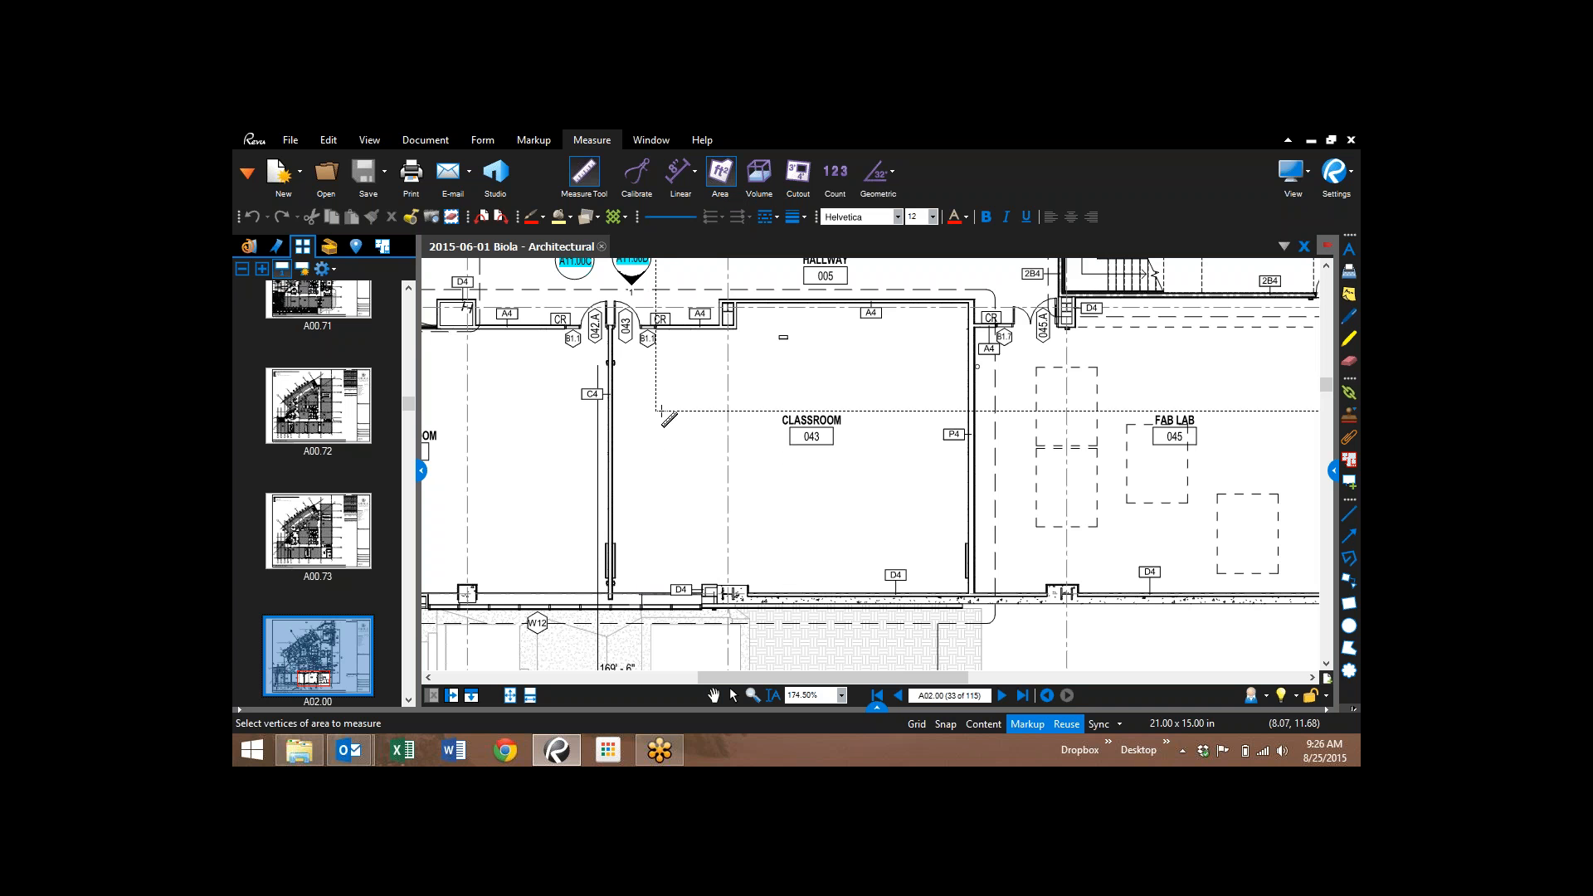
scroll(686, 386, "up", 3)
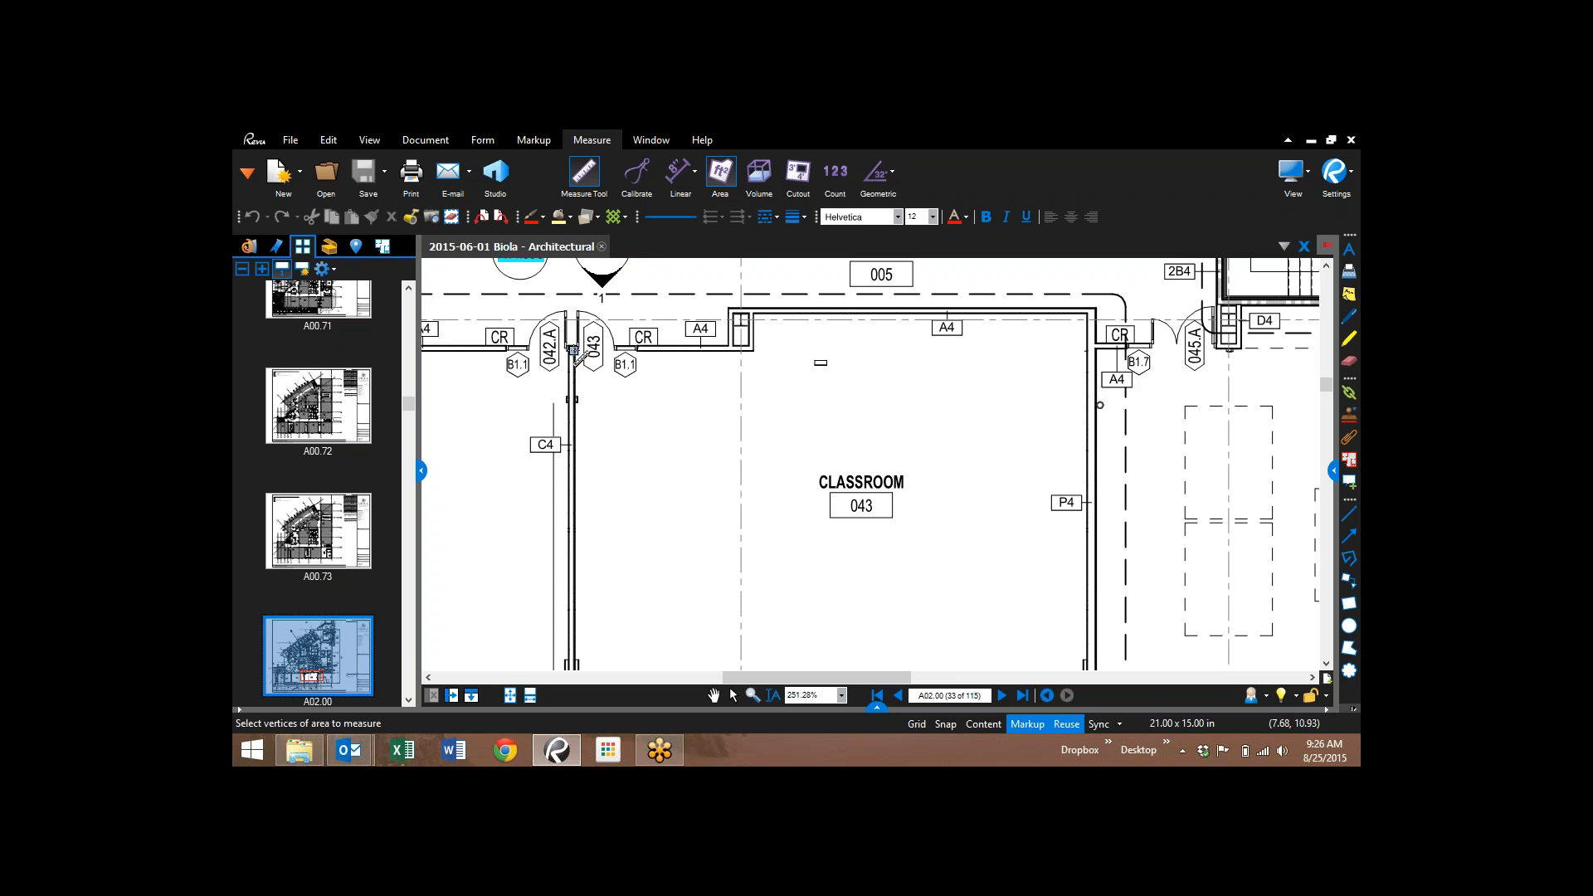
left_click(573, 350)
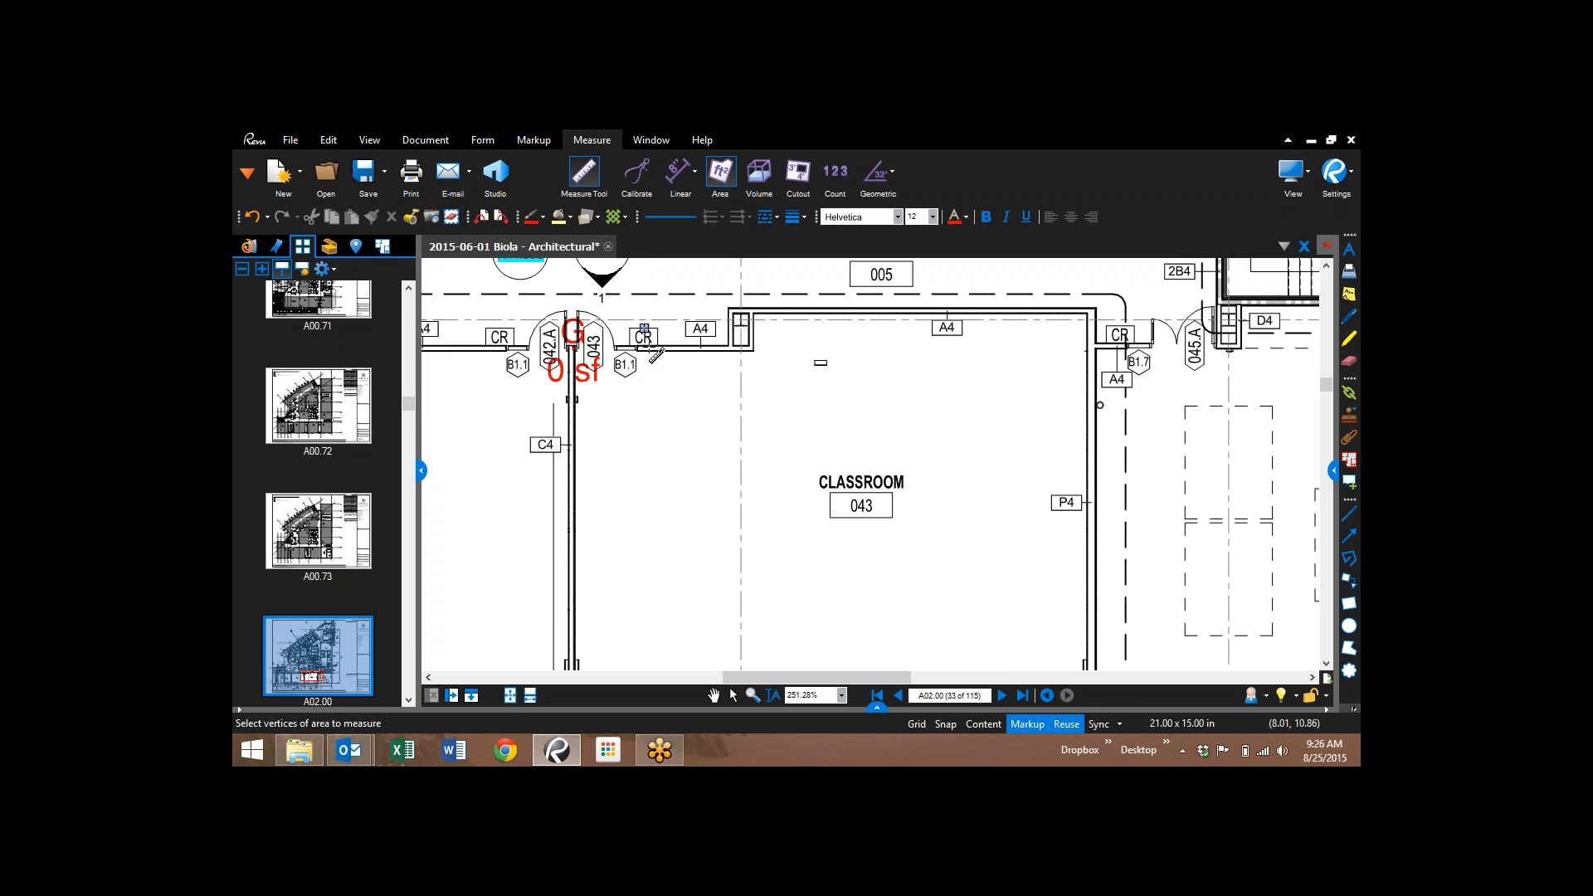
key("Escape")
left_click(573, 373)
key("Delete")
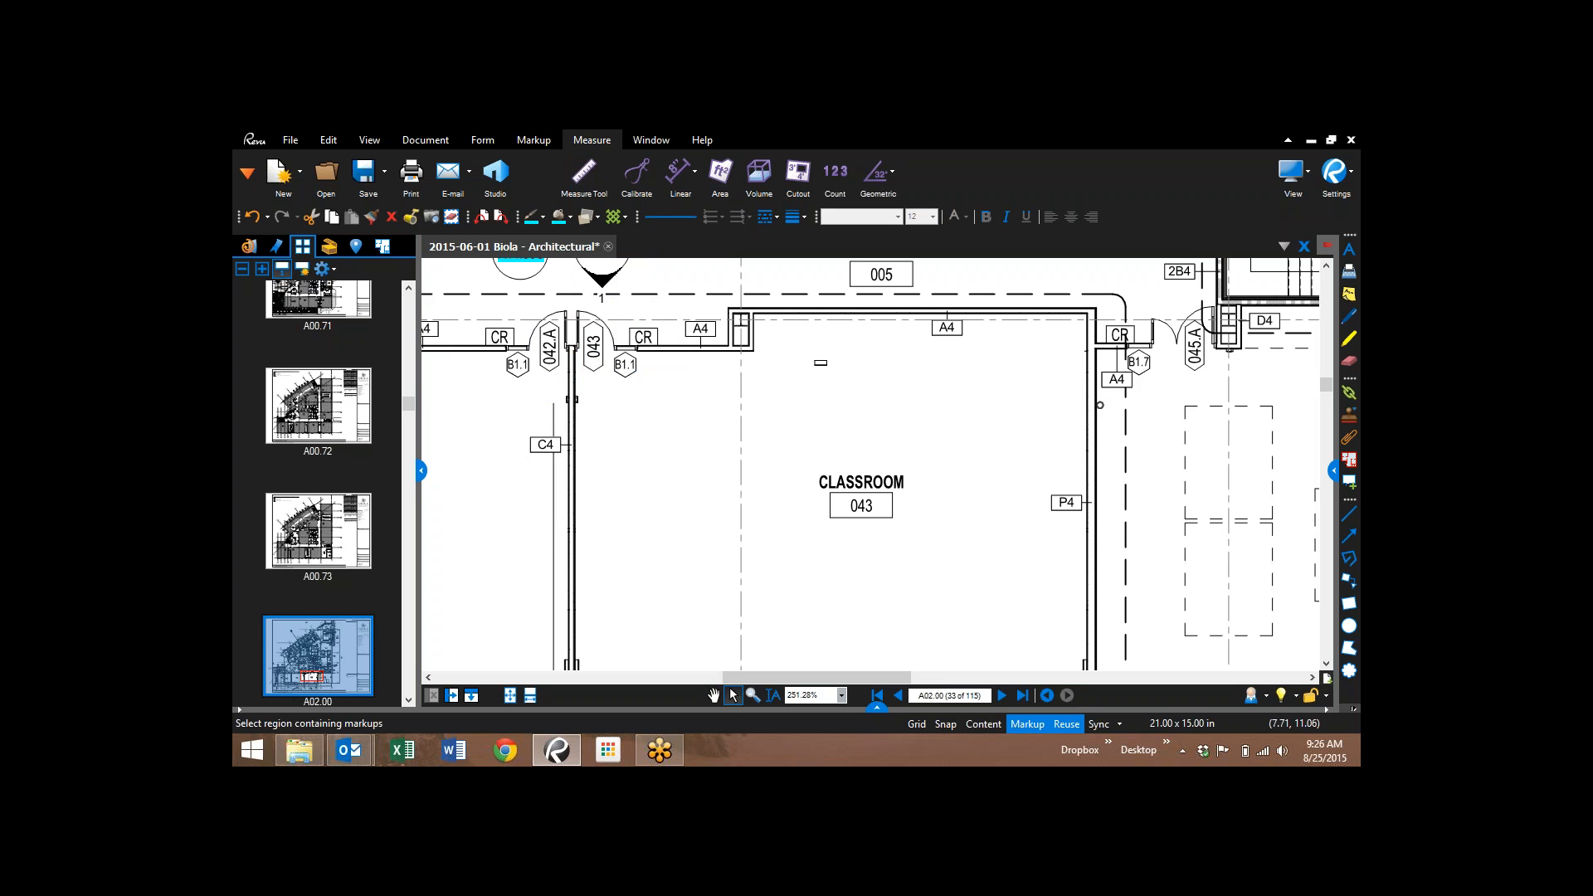
- Start an area measurement at the Classroom 043 corner beside door 043 and trace the hallway-side wall to the Fab Lab partition
left_click(721, 168)
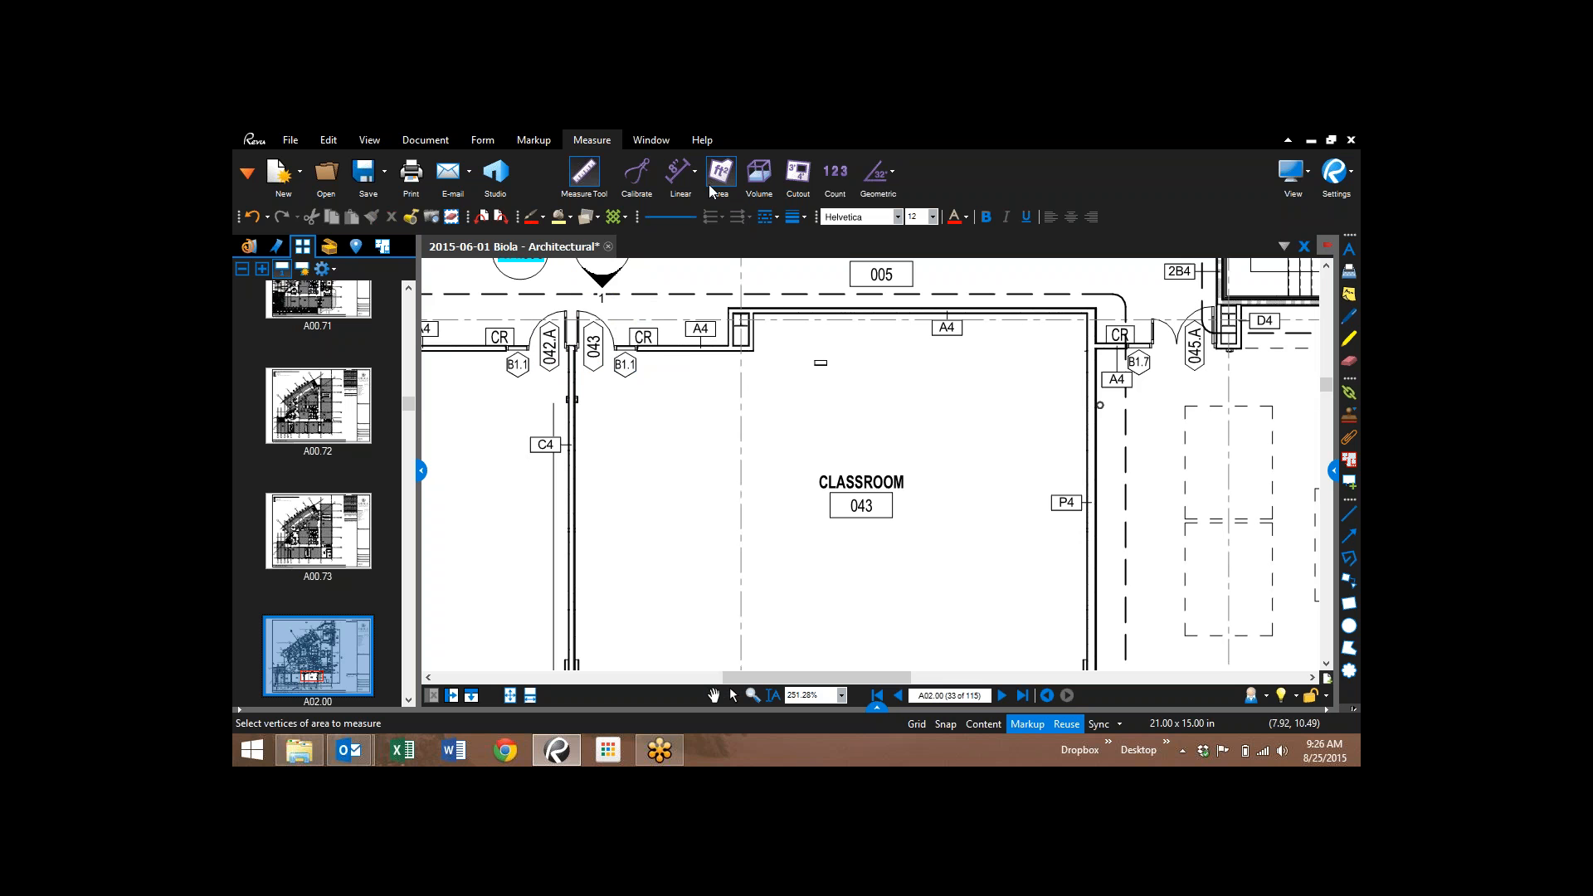
left_click(585, 353)
left_click(755, 350)
left_click(755, 313)
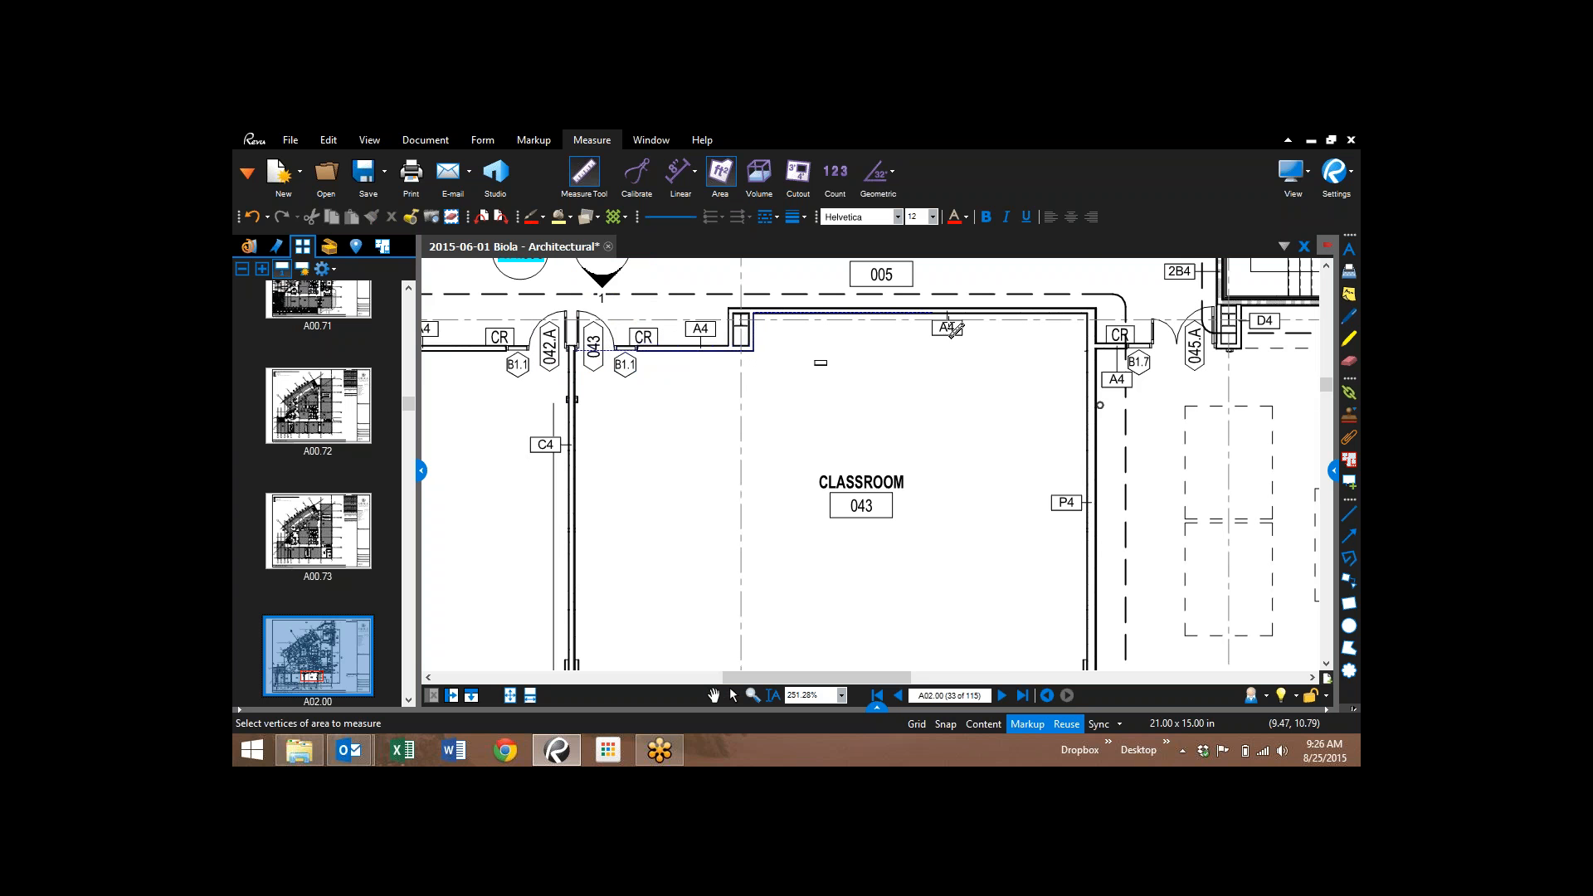
left_click(1089, 315)
- Continue the area outline down the Fab Lab partition, along the exterior wall and around the column at gridline 4
scroll(1094, 473, "down", 3)
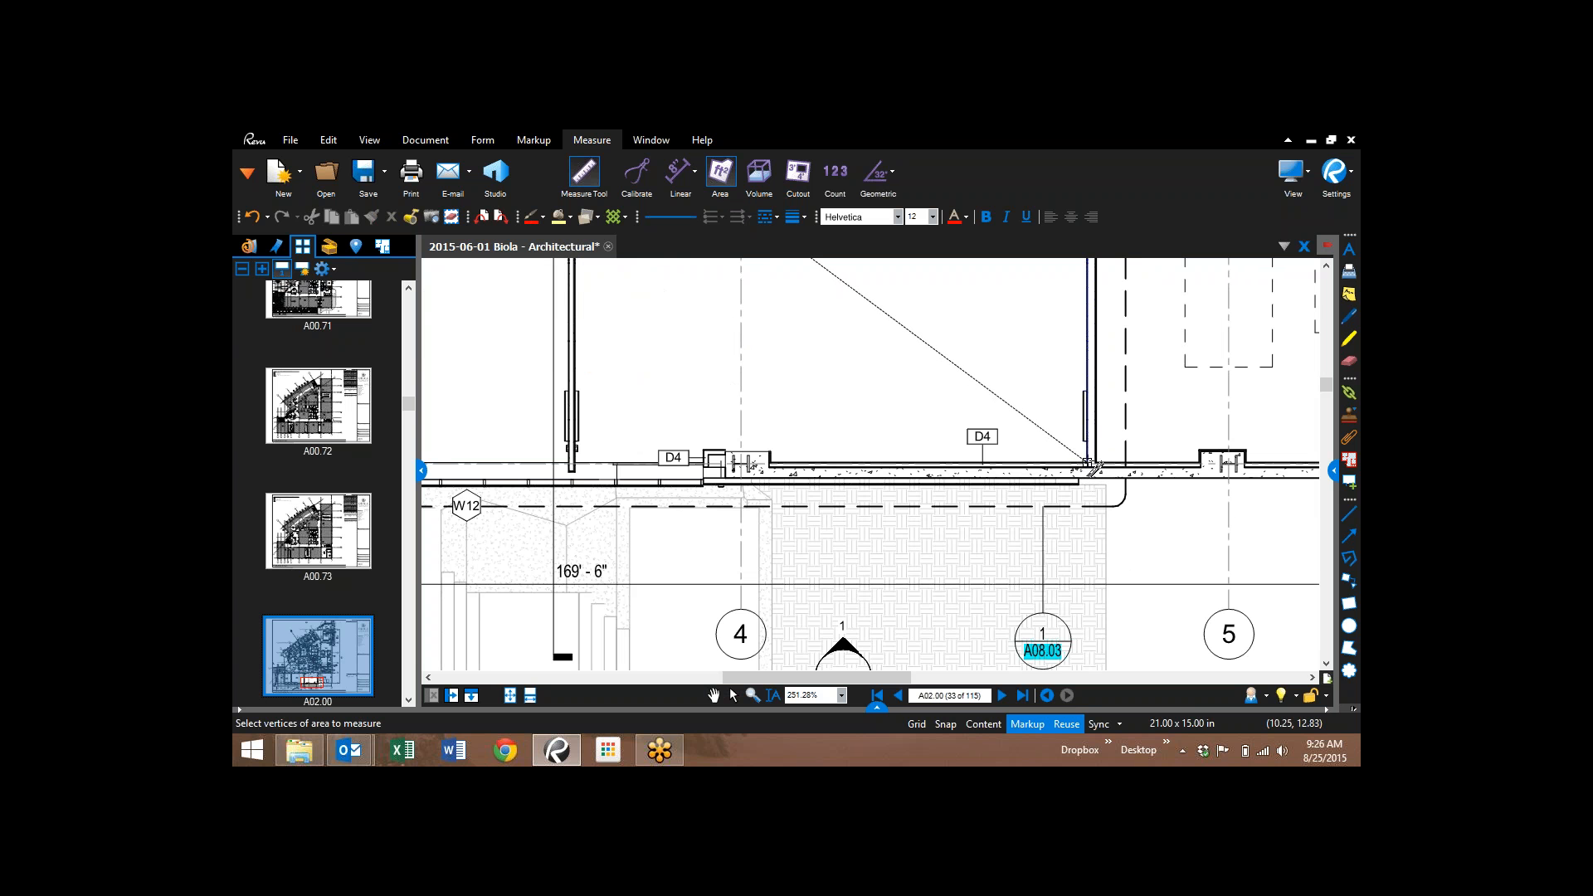
left_click(1088, 463)
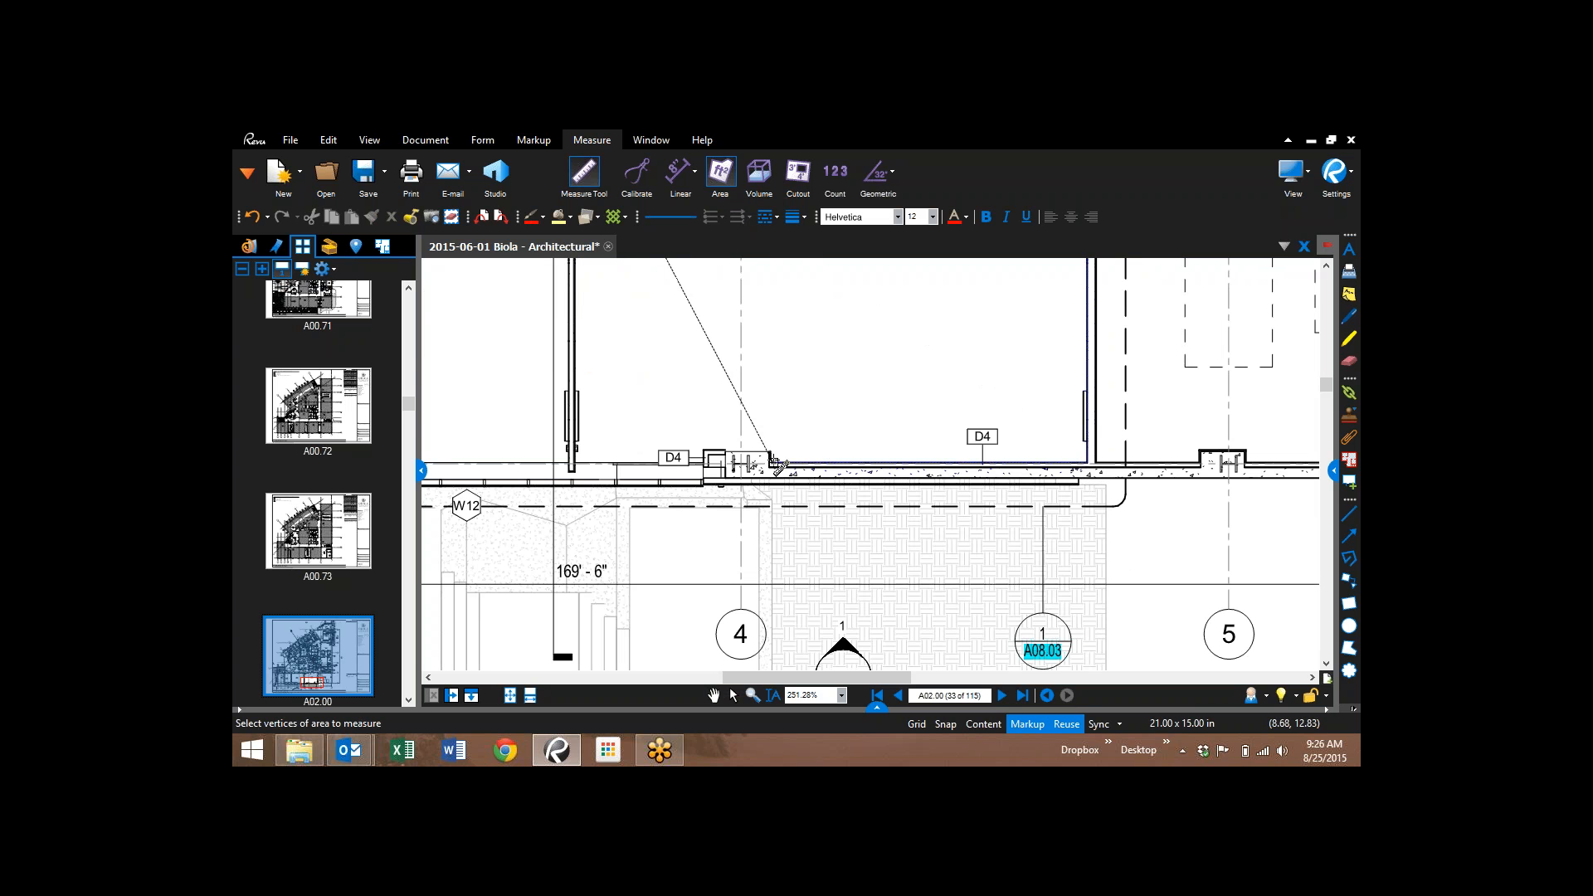
left_click(772, 462)
left_click(772, 450)
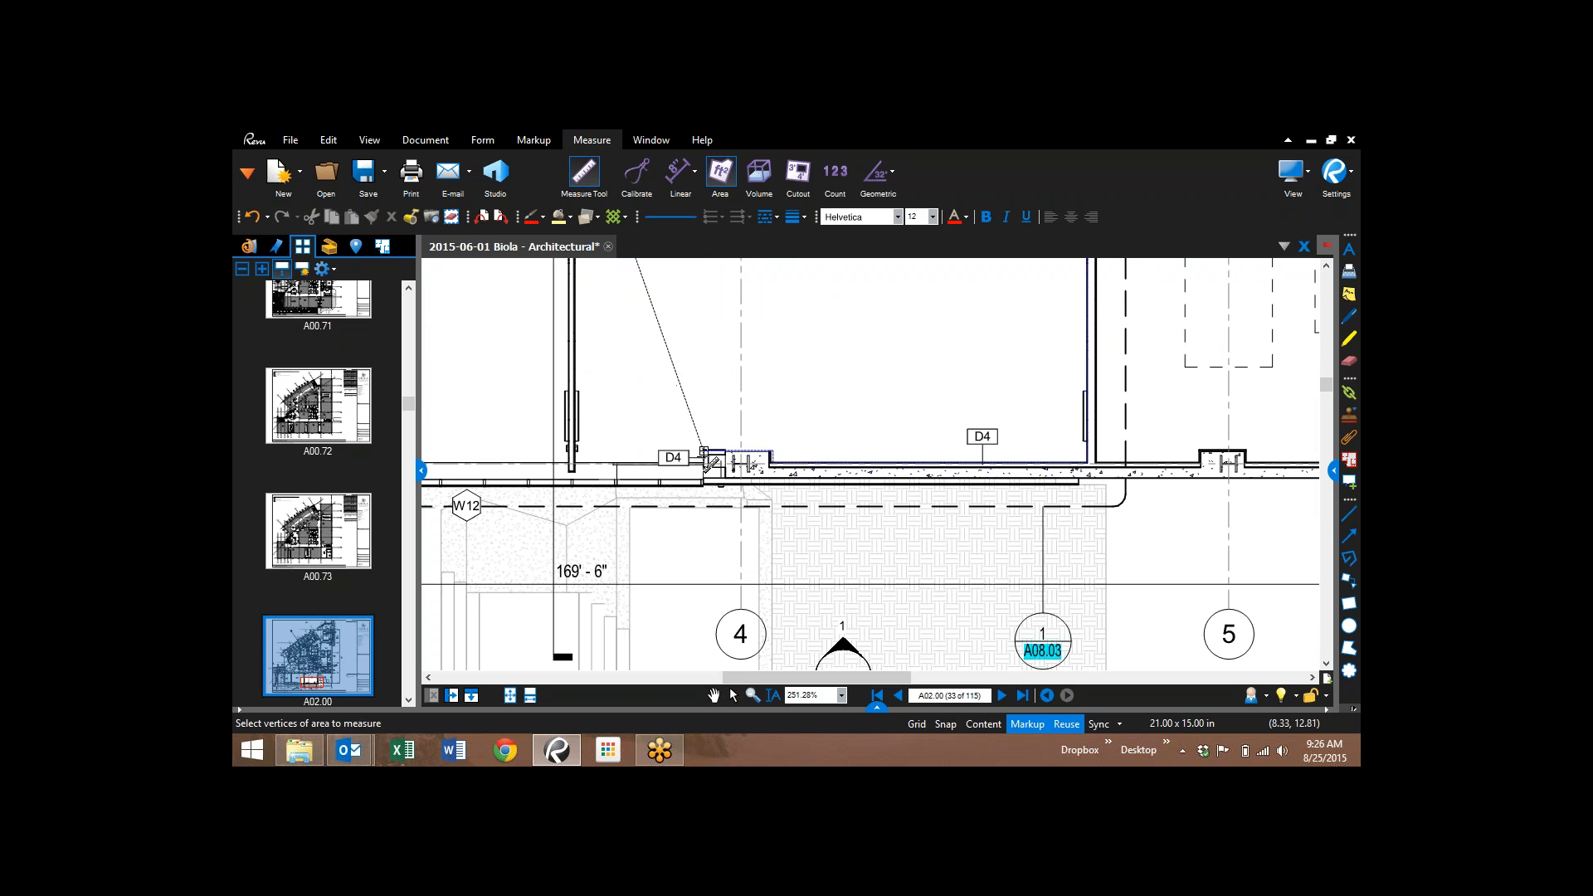
scroll(707, 462, "up", 3)
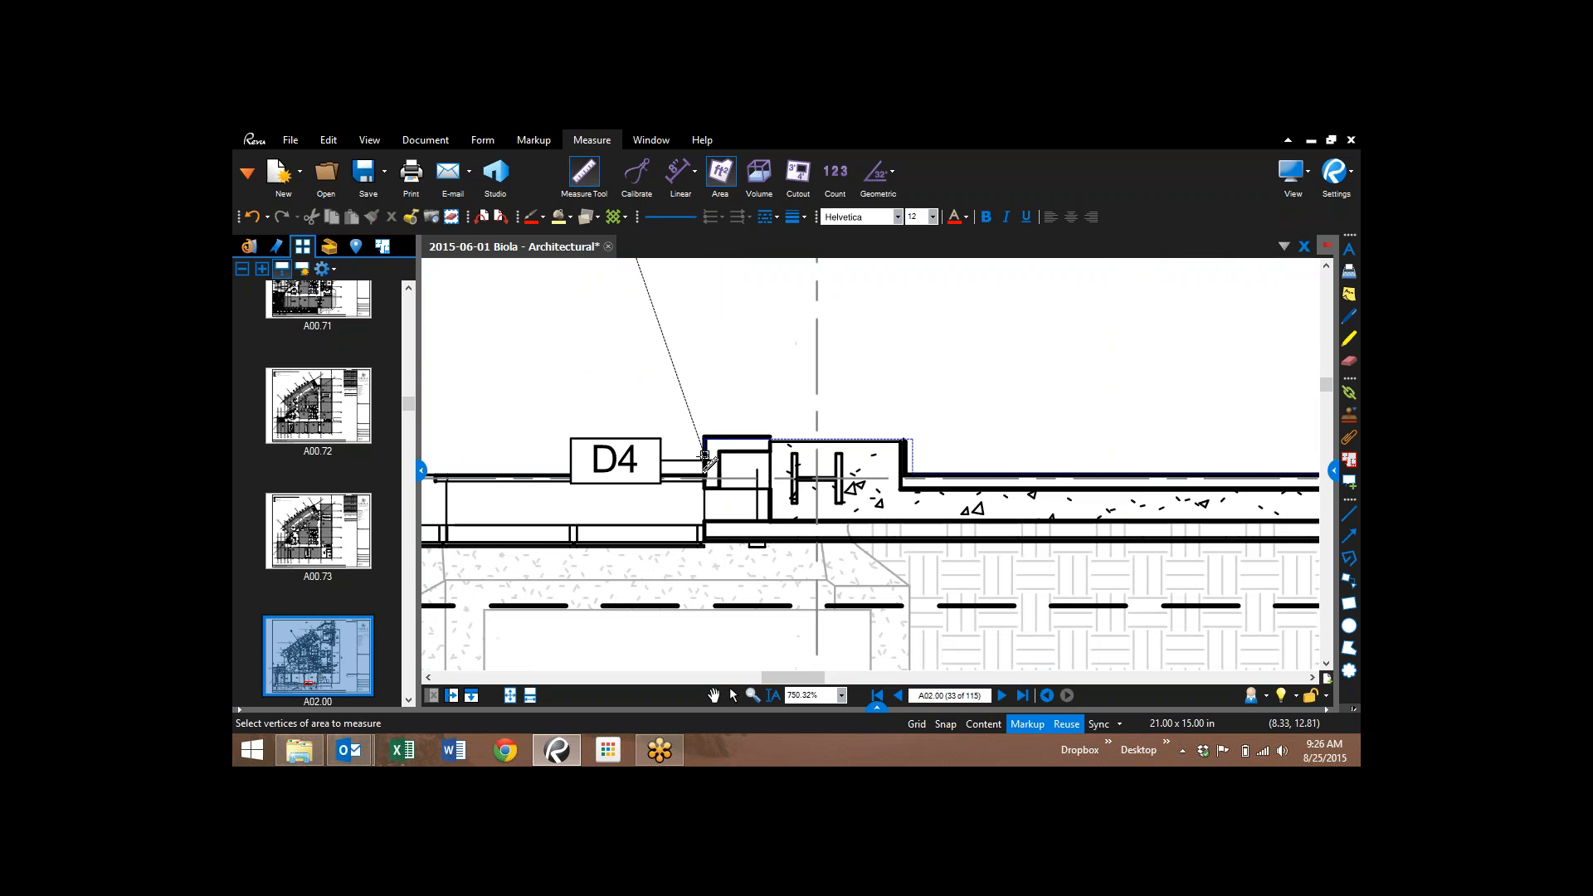
left_click(706, 461)
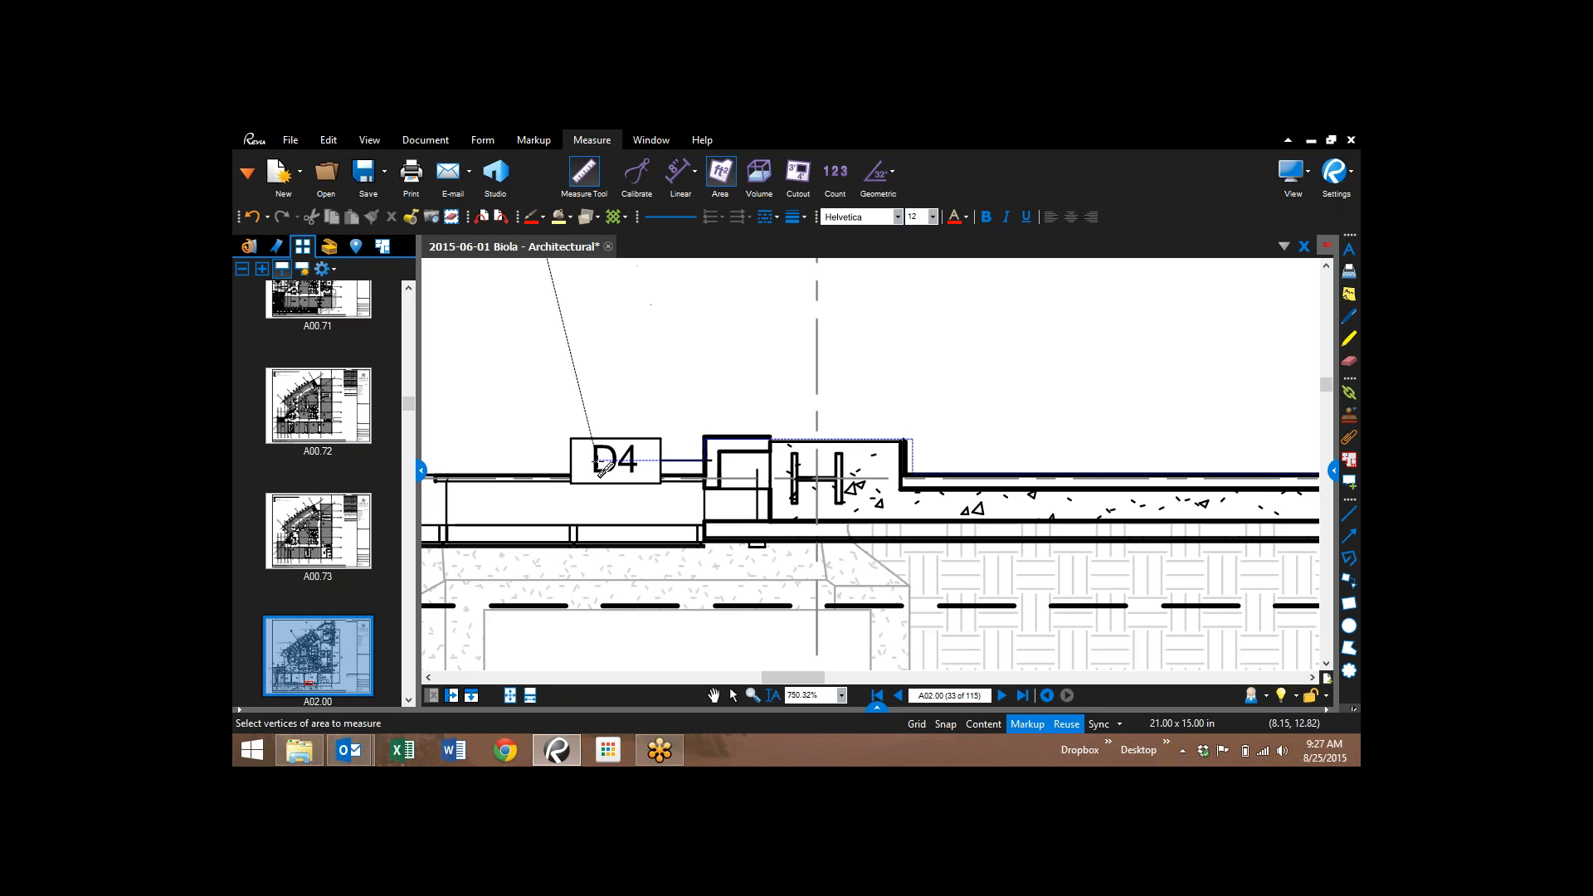
- Trace the rest of the exterior wall to the C4 partition, close the Classroom 043 area at its starting corner and finish measuring
key("Left")
key("Left")
key("Left")
scroll(663, 481, "down", 2)
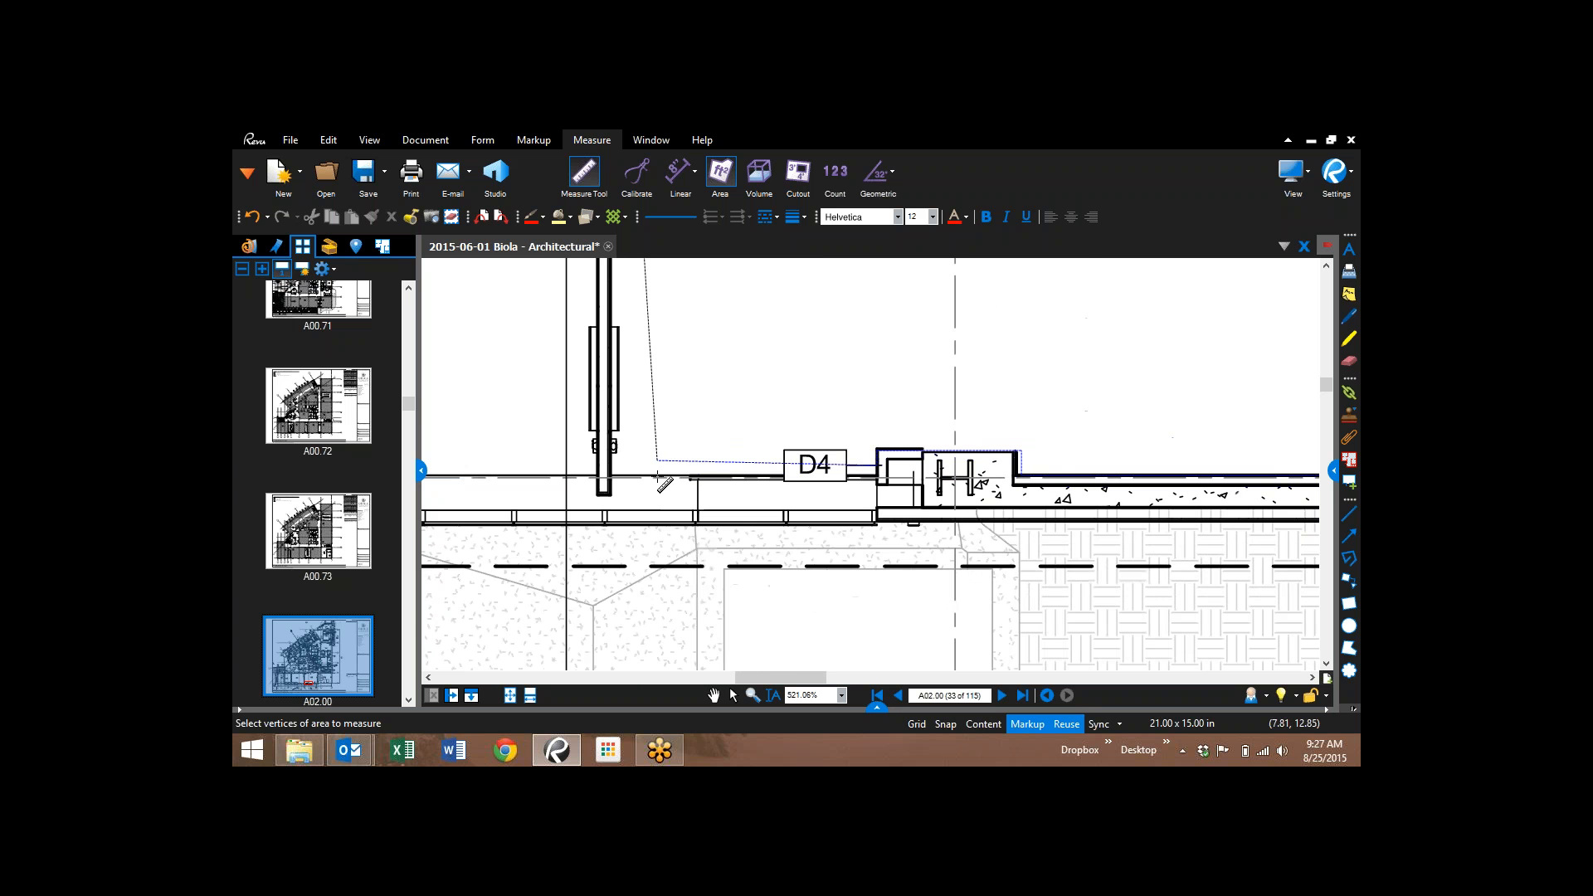
left_click(611, 477)
scroll(692, 456, "up", 3)
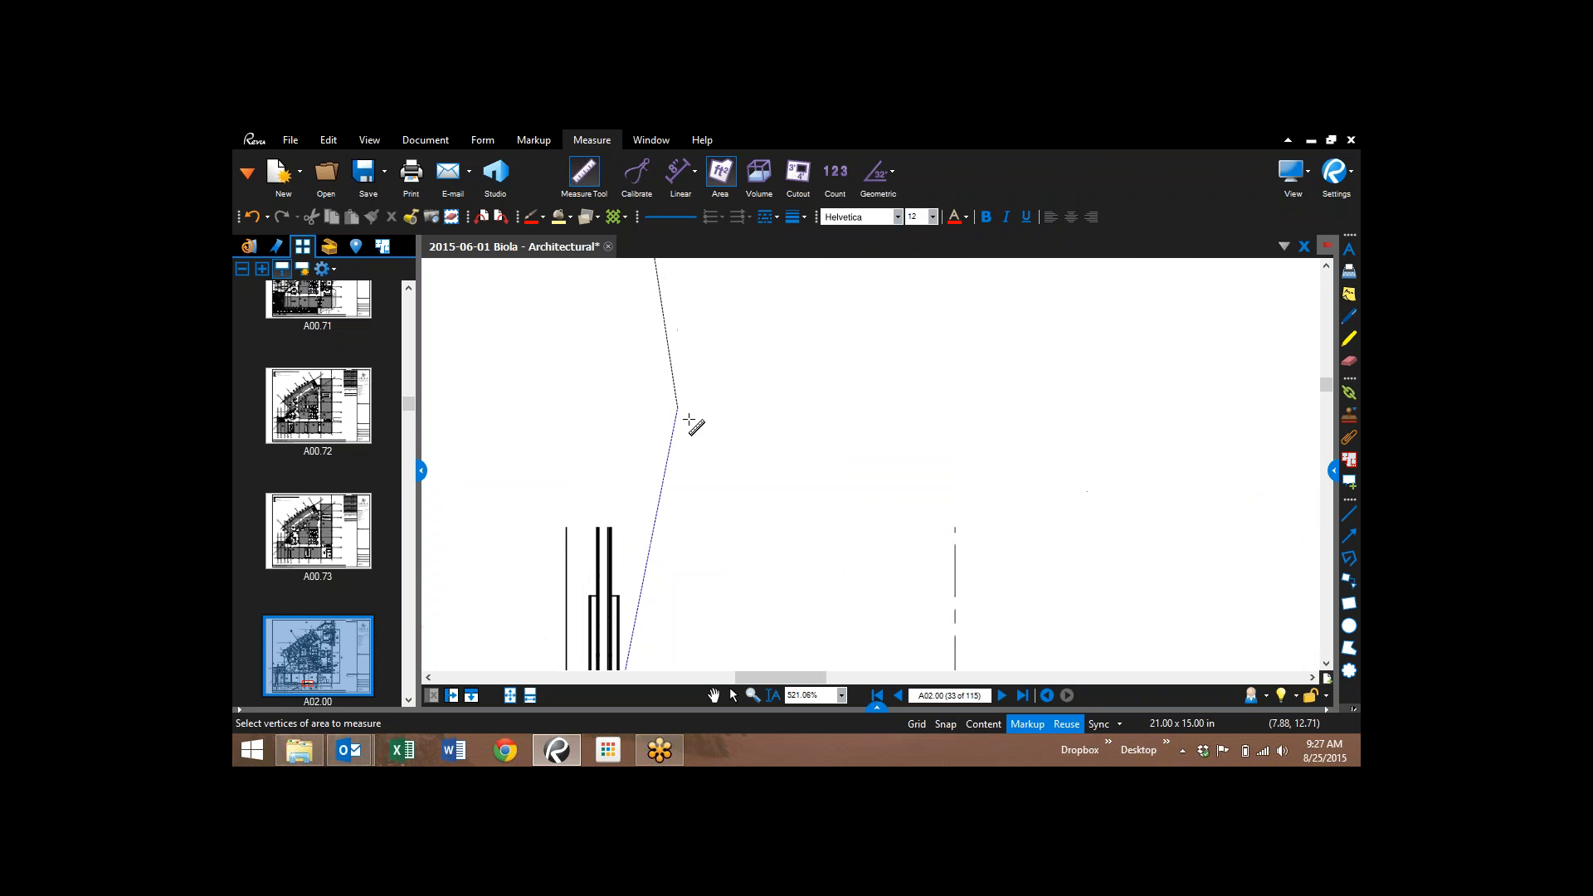
scroll(693, 453, "down", 3)
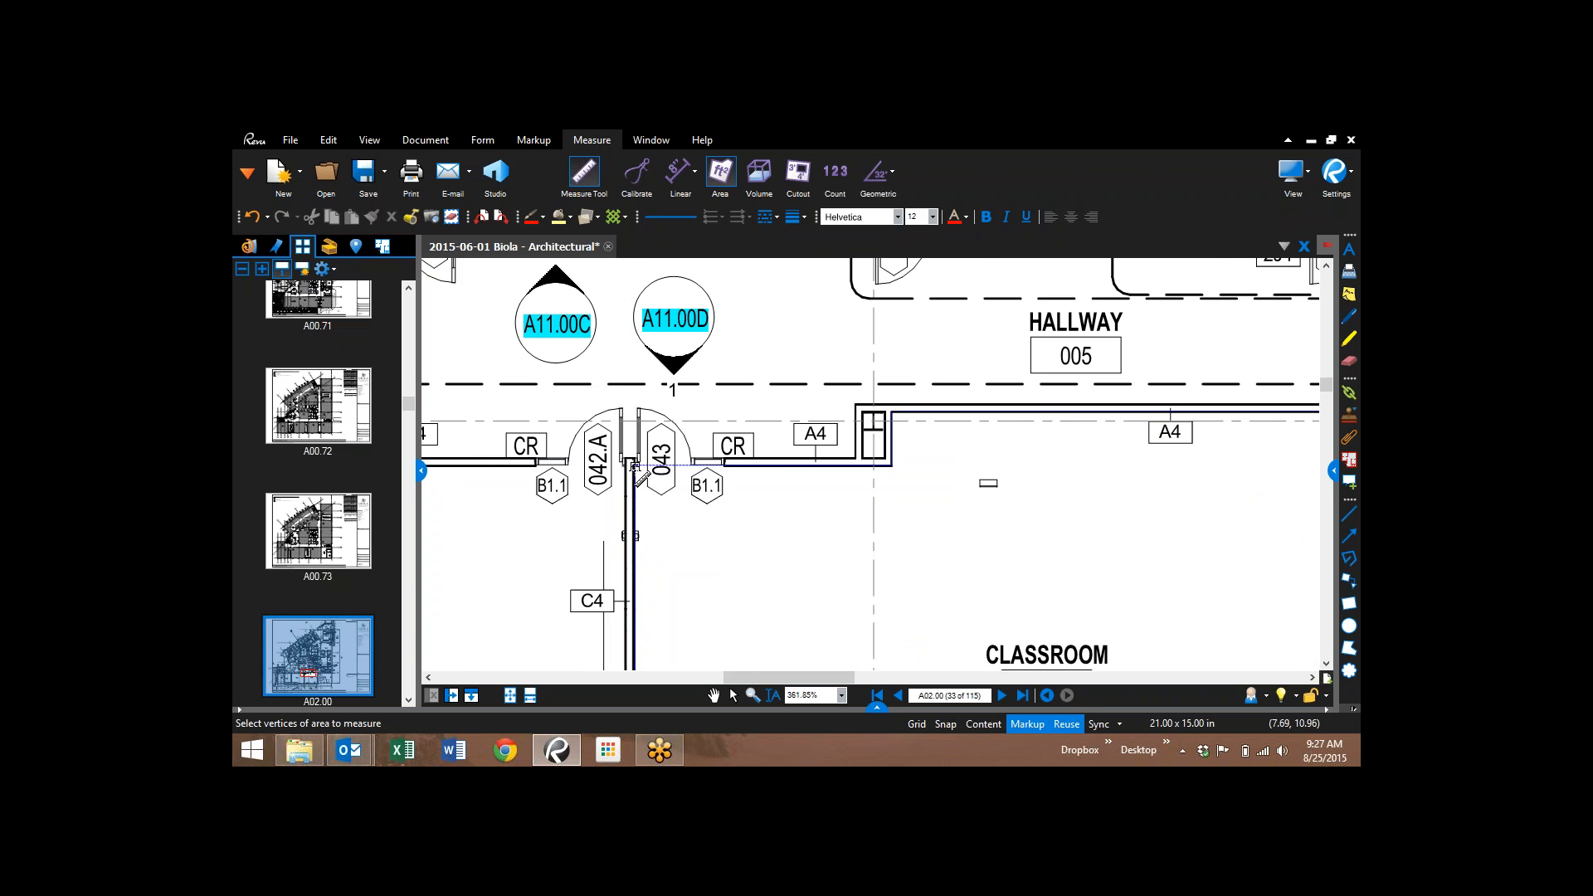
left_click(635, 468)
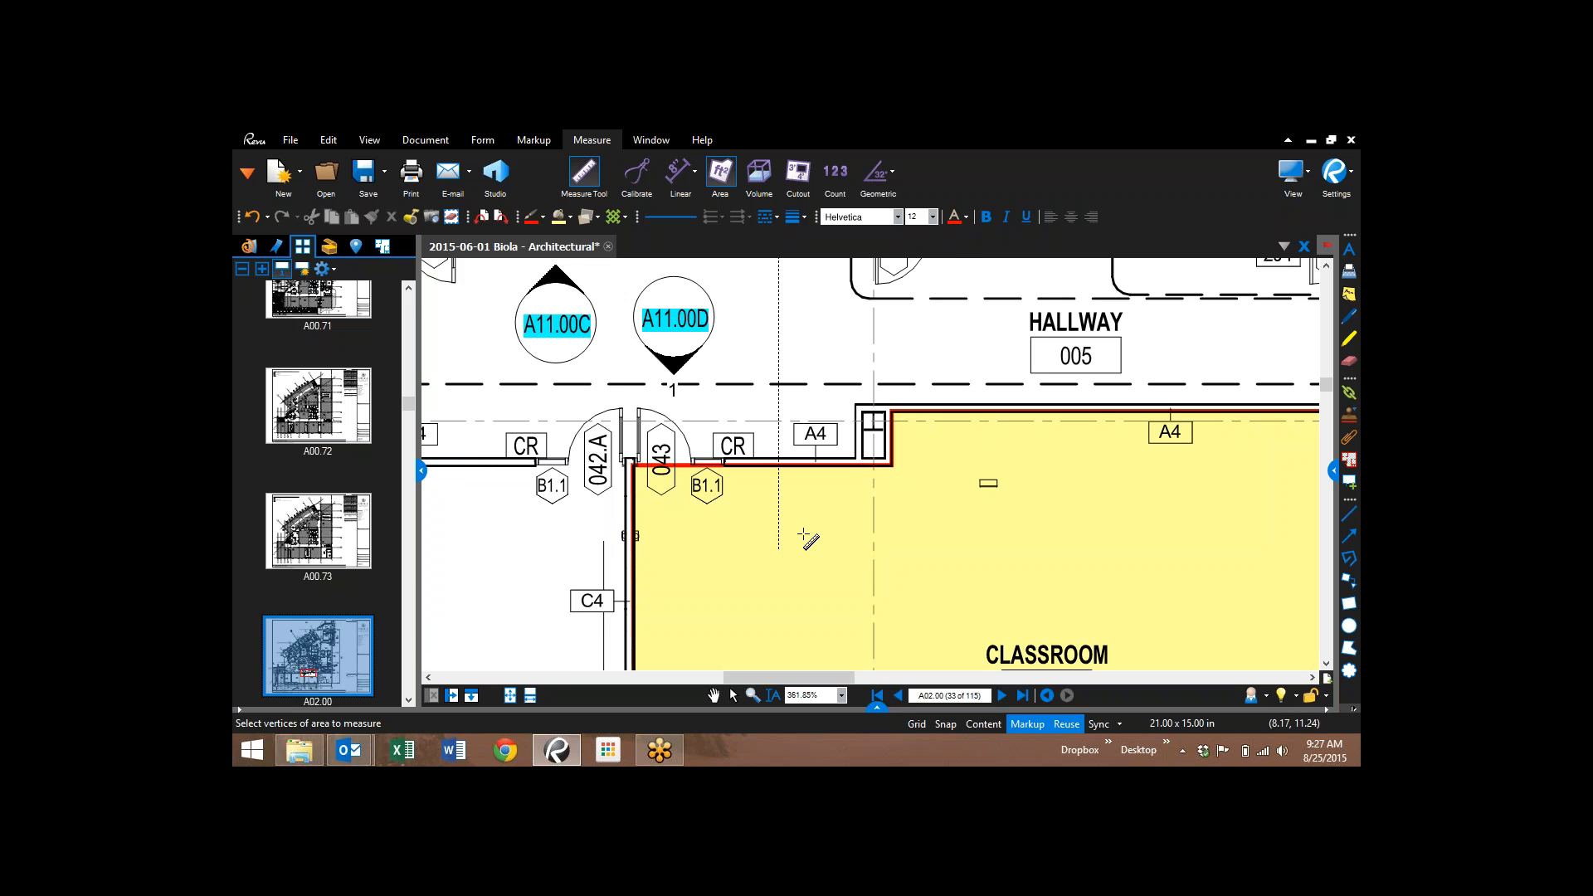
left_click_drag(902, 506, 813, 453)
scroll(814, 457, "down", 4)
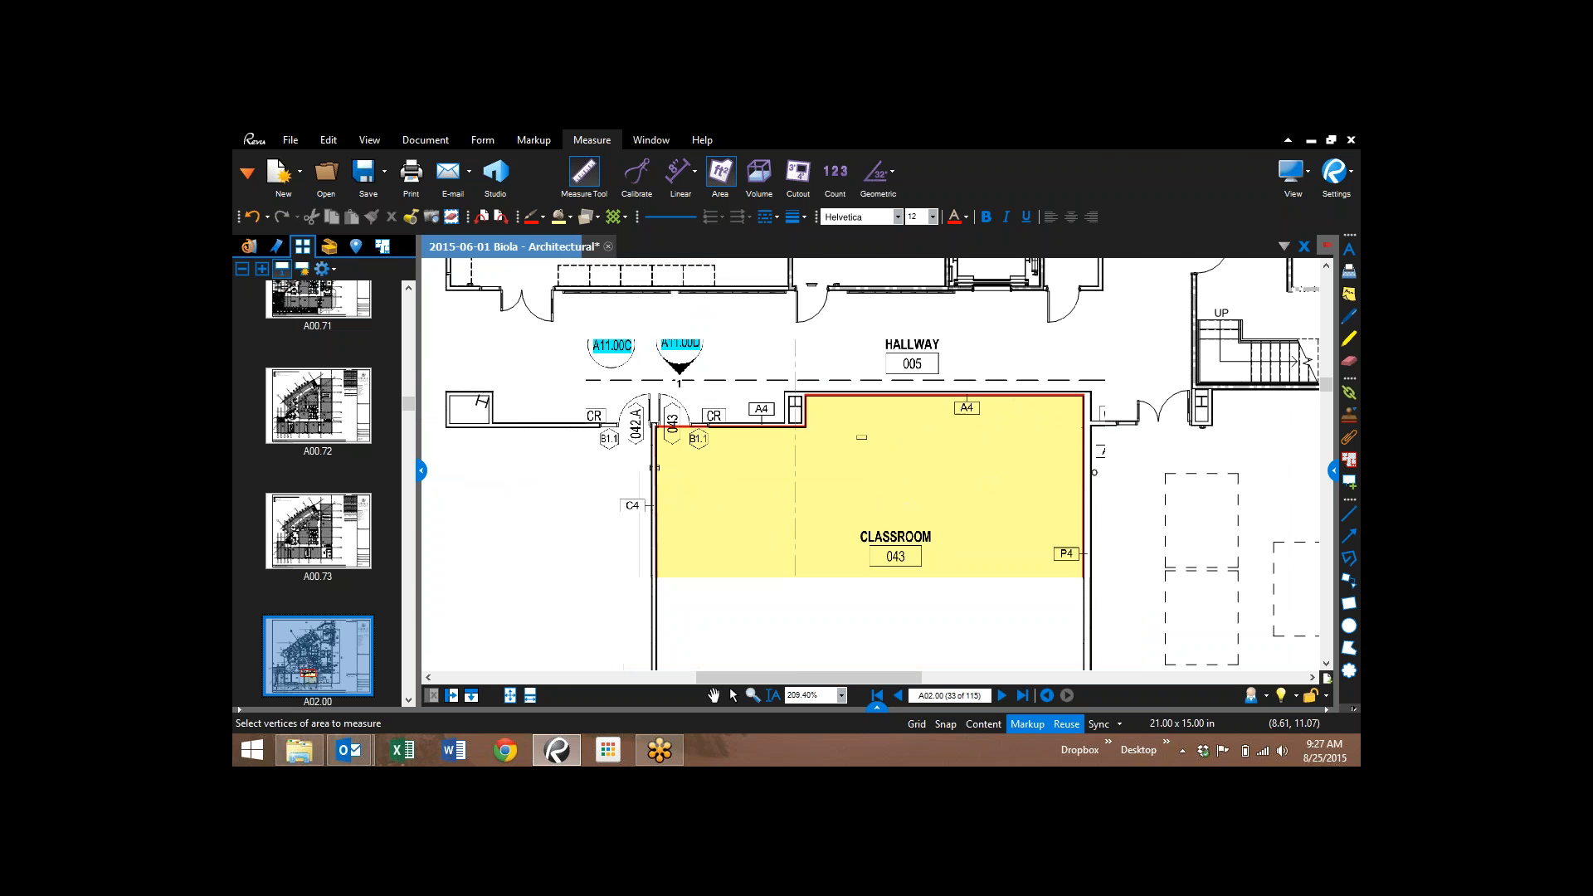
left_click_drag(801, 541, 773, 501)
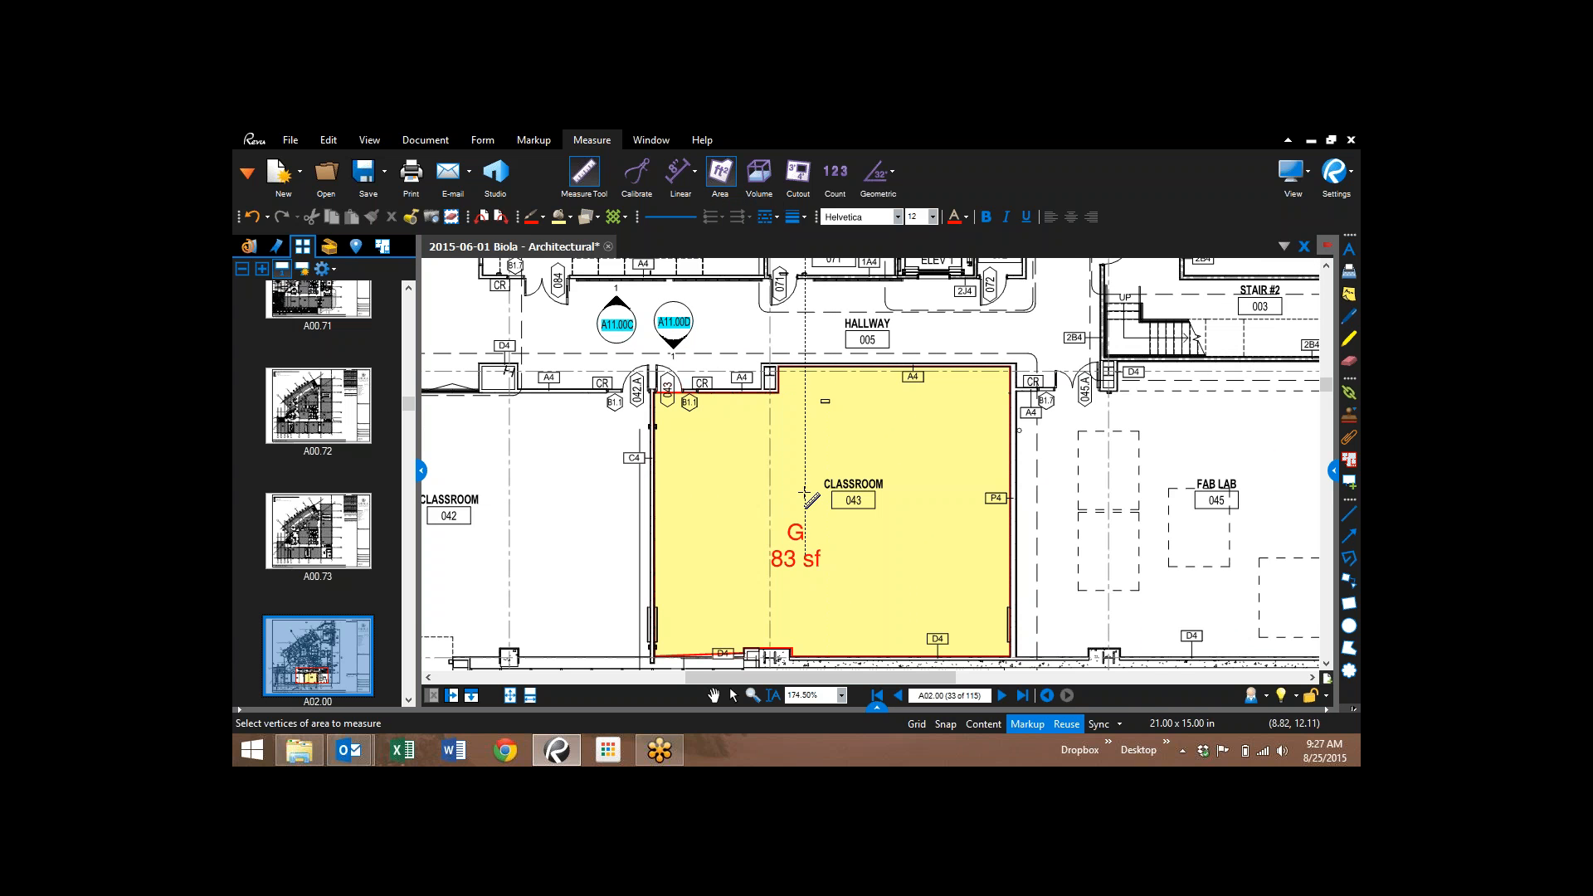
key("Escape")
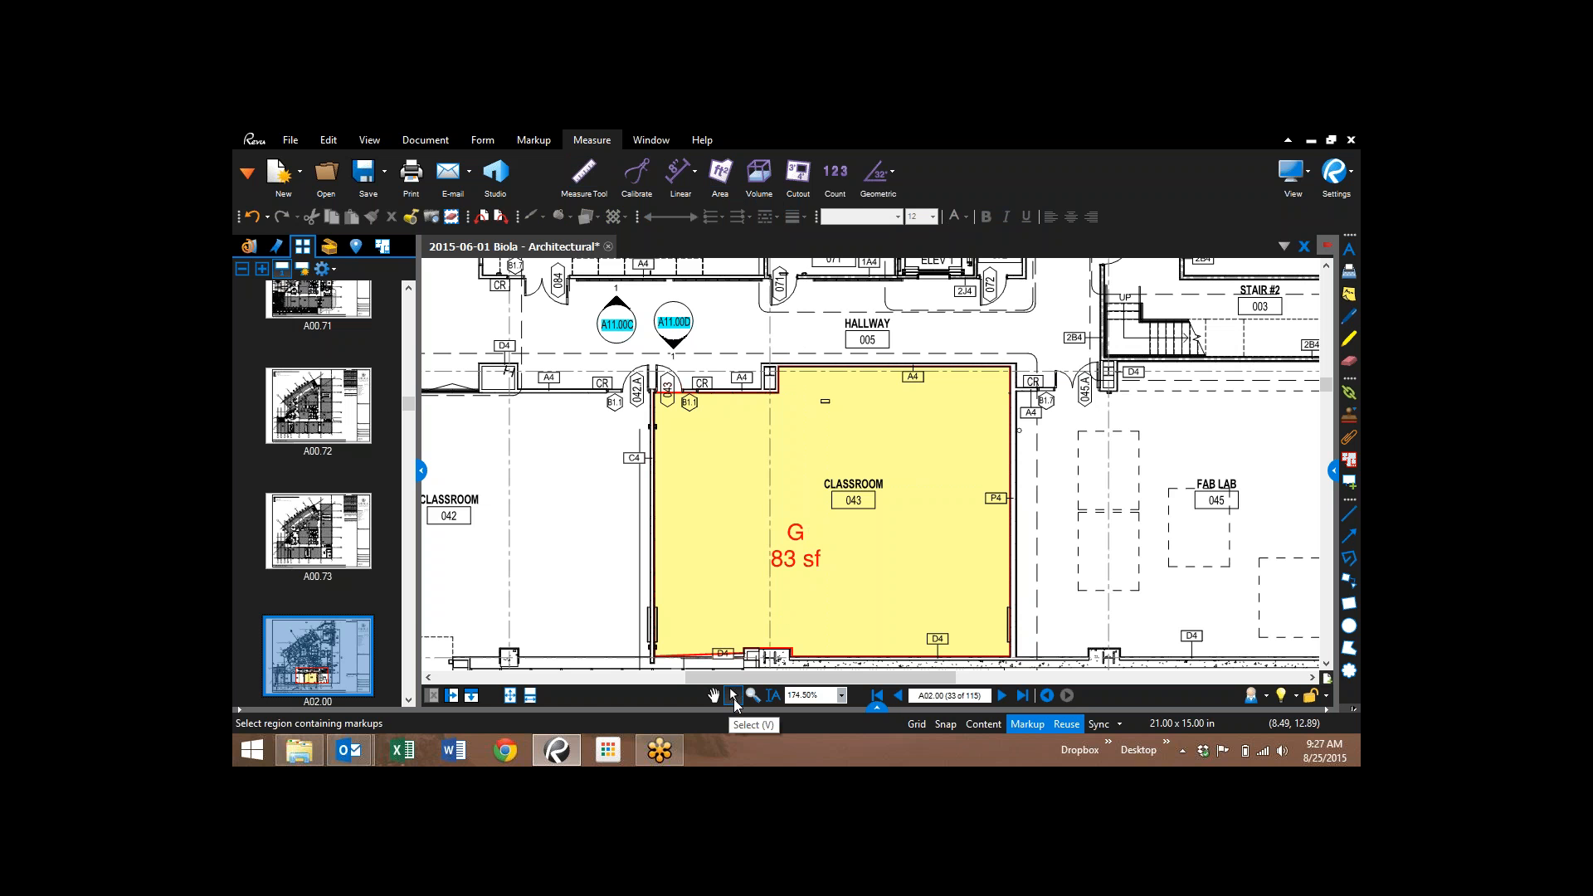
- Open the properties of the Classroom 043 area measurement and set its subject to "Classeoom"
left_click(783, 485)
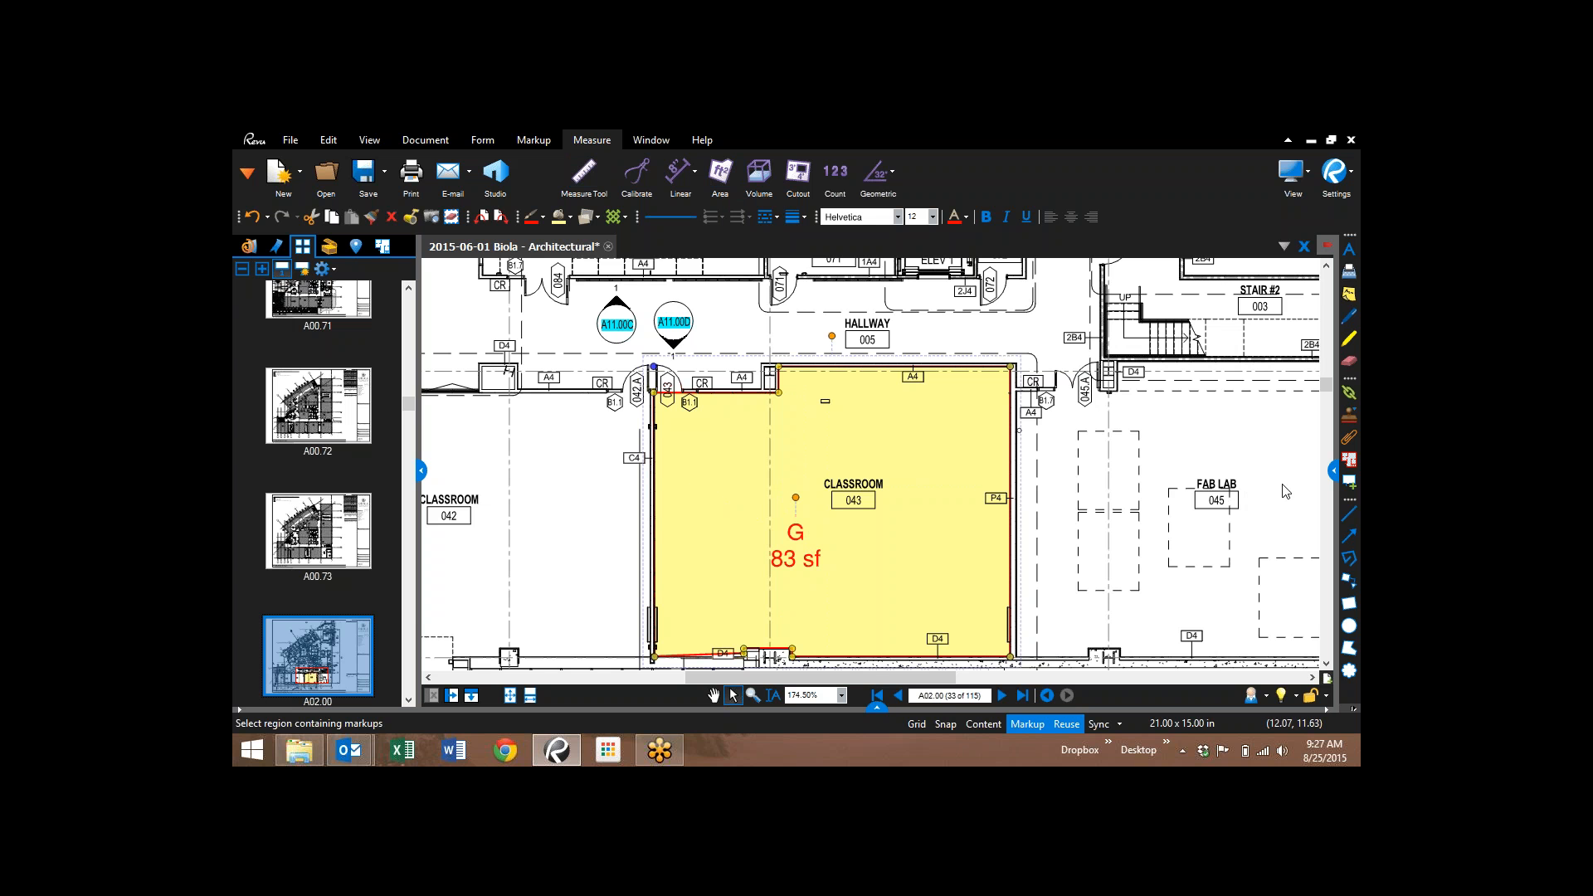
right_click(763, 491)
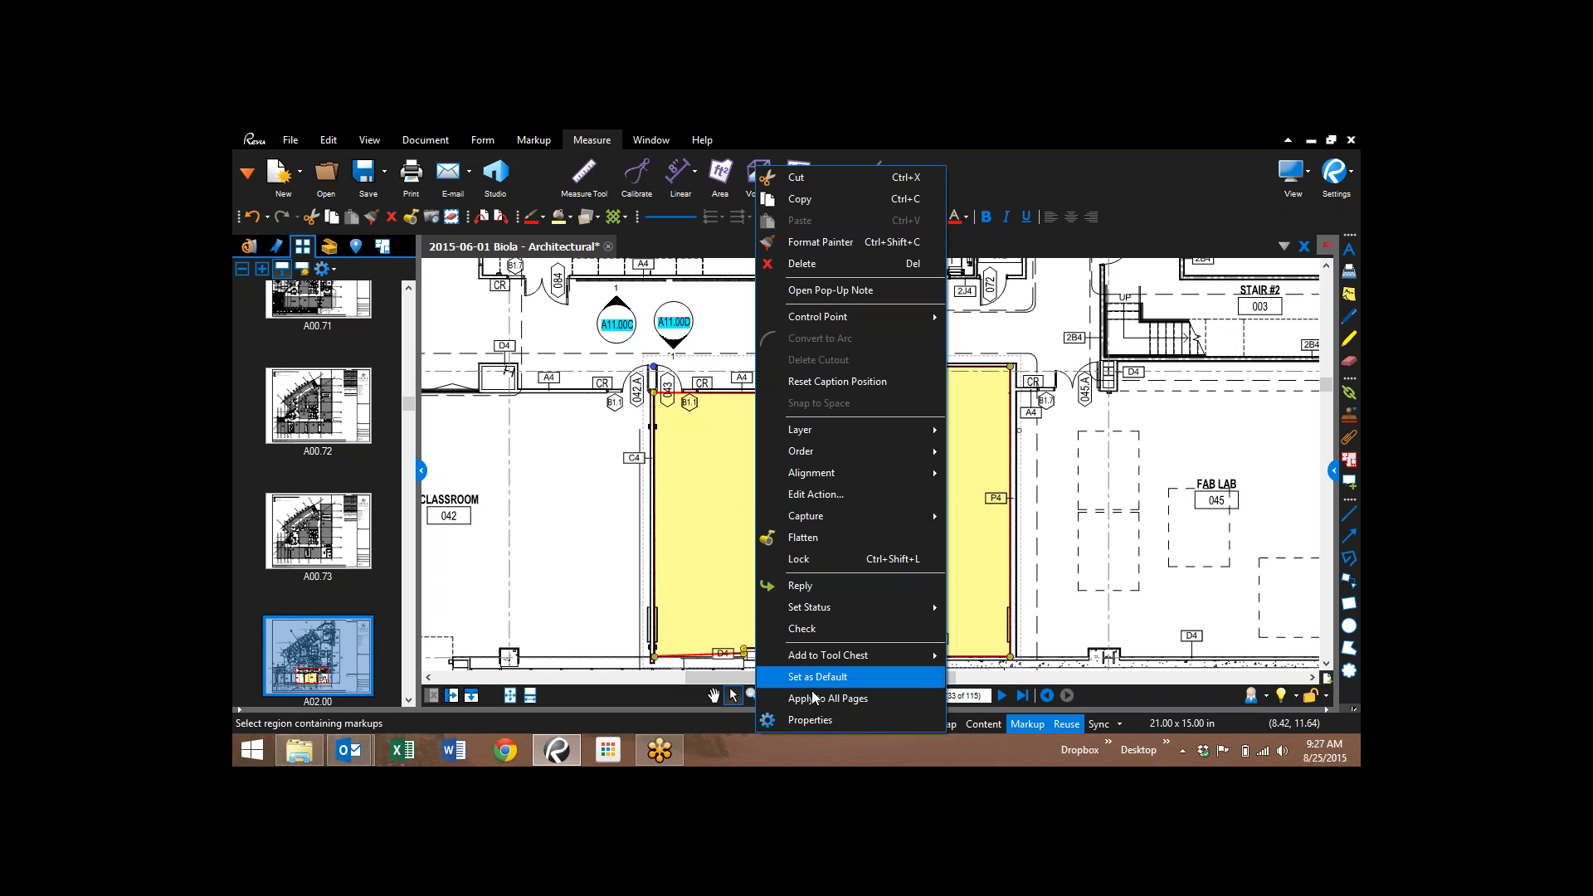
left_click(814, 718)
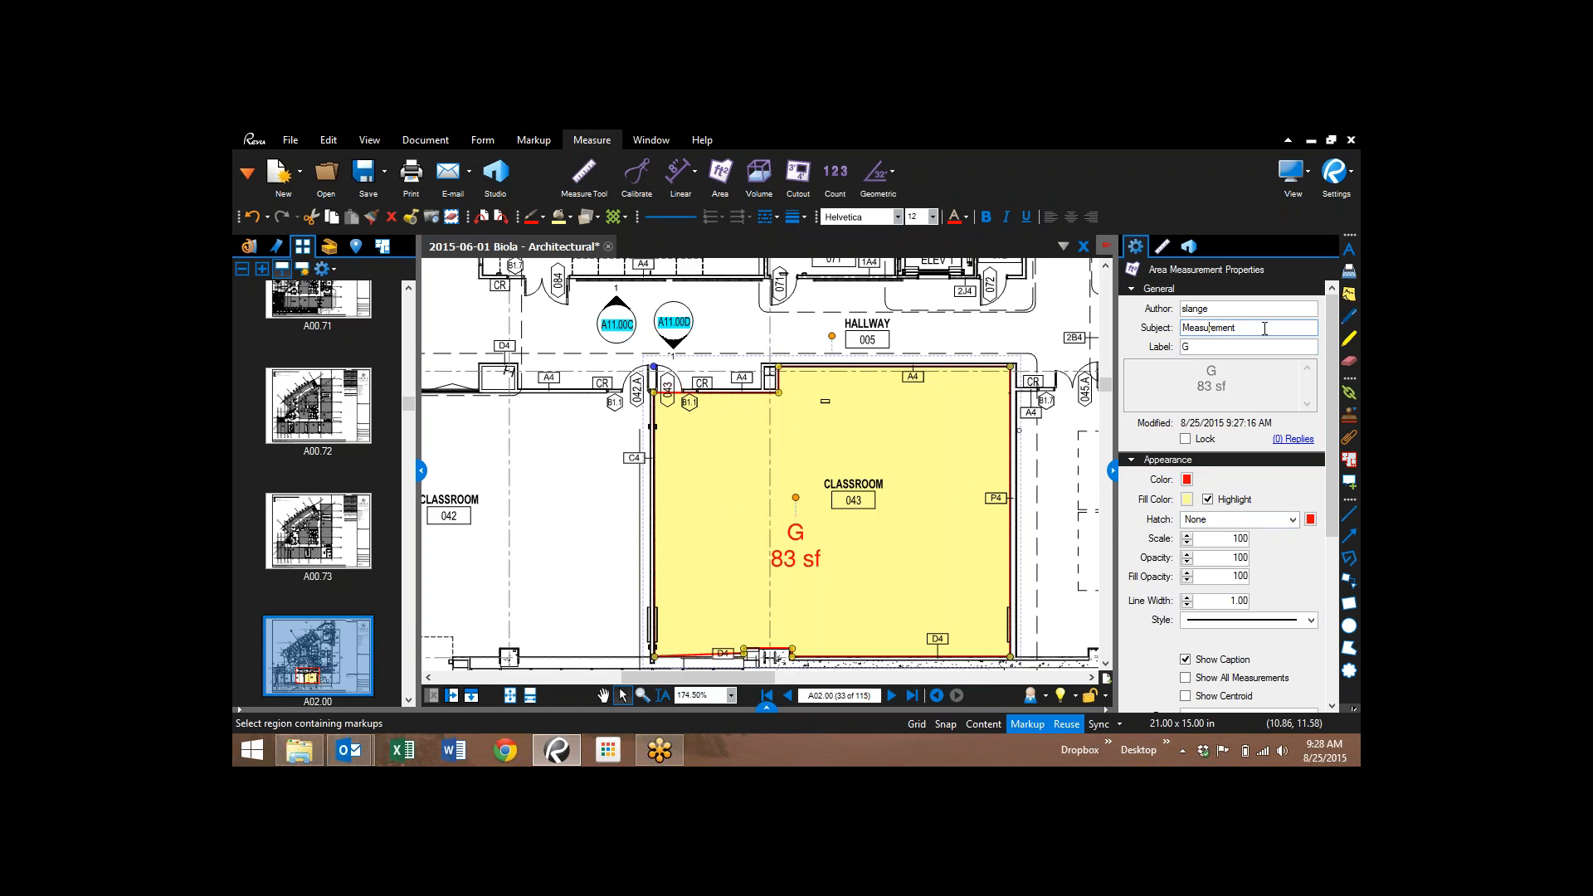
left_click_drag(1265, 329, 1169, 329)
type("Classeoom")
- Change the area measurement's label to "Basement"
left_click(1203, 347)
left_click_drag(1203, 347, 1160, 350)
type("Kw")
key("BackSpace")
key("BackSpace")
type("Basement")
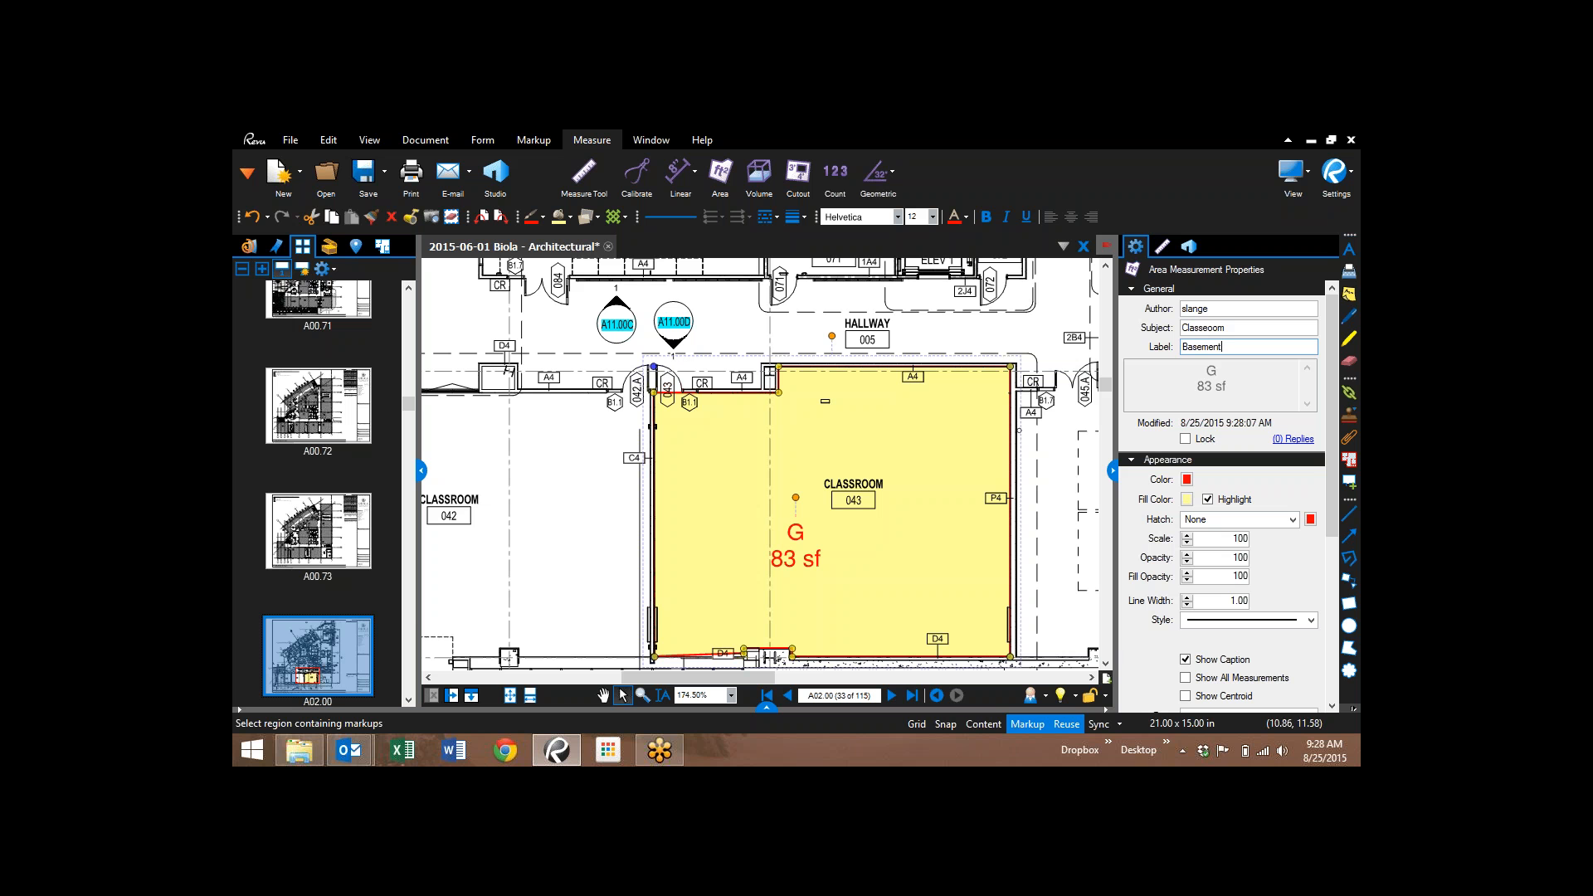
left_click(1231, 327)
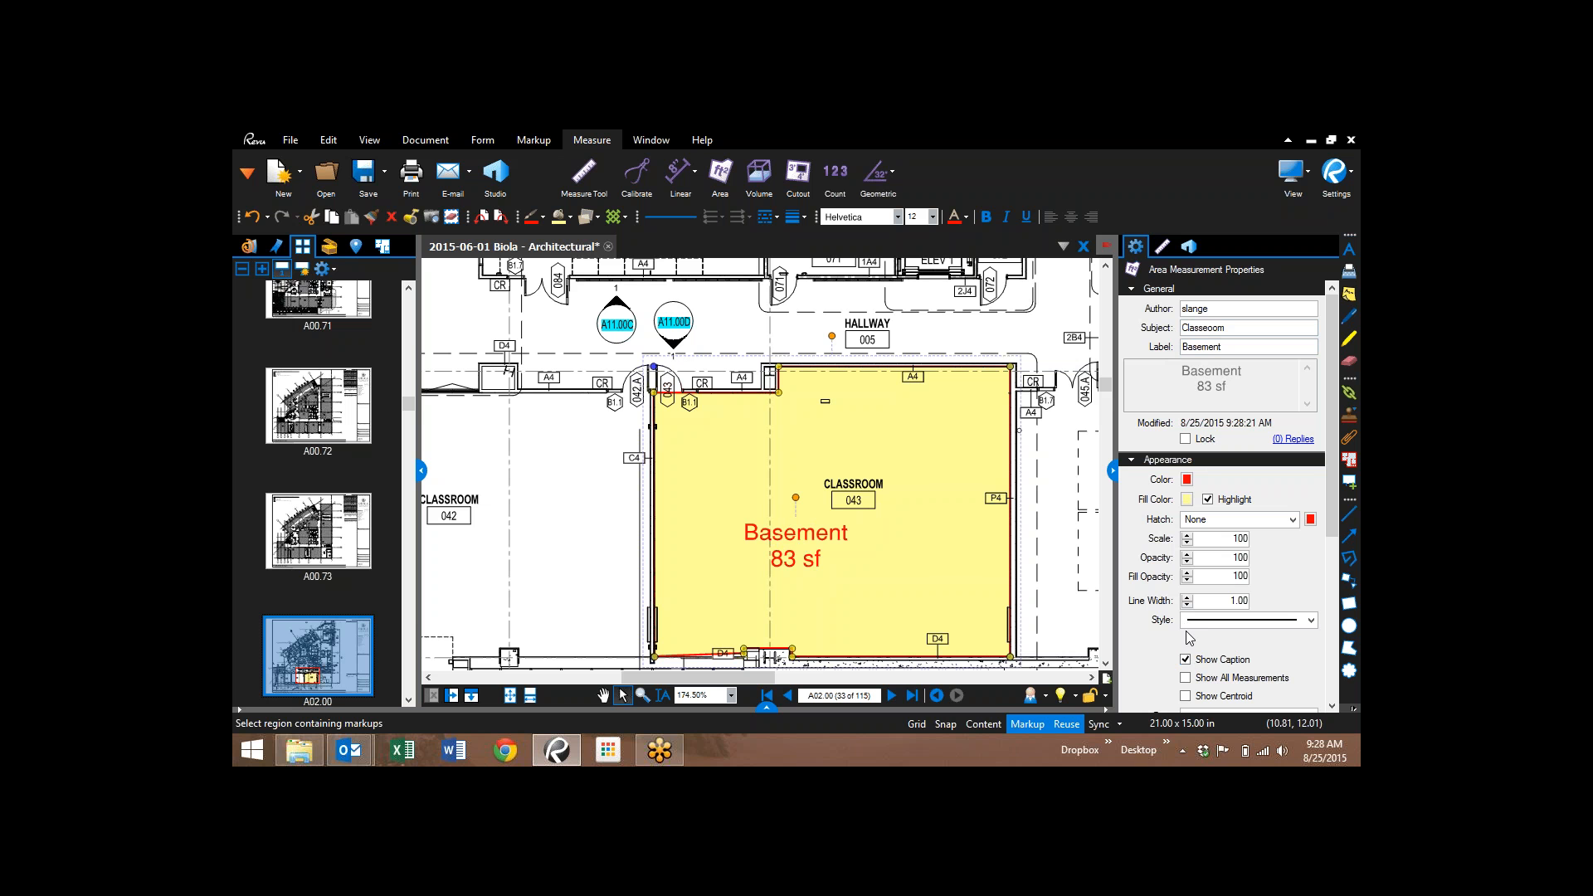
- Set the outline color of the Classroom 043 area measurement to dark blue
left_click(1188, 480)
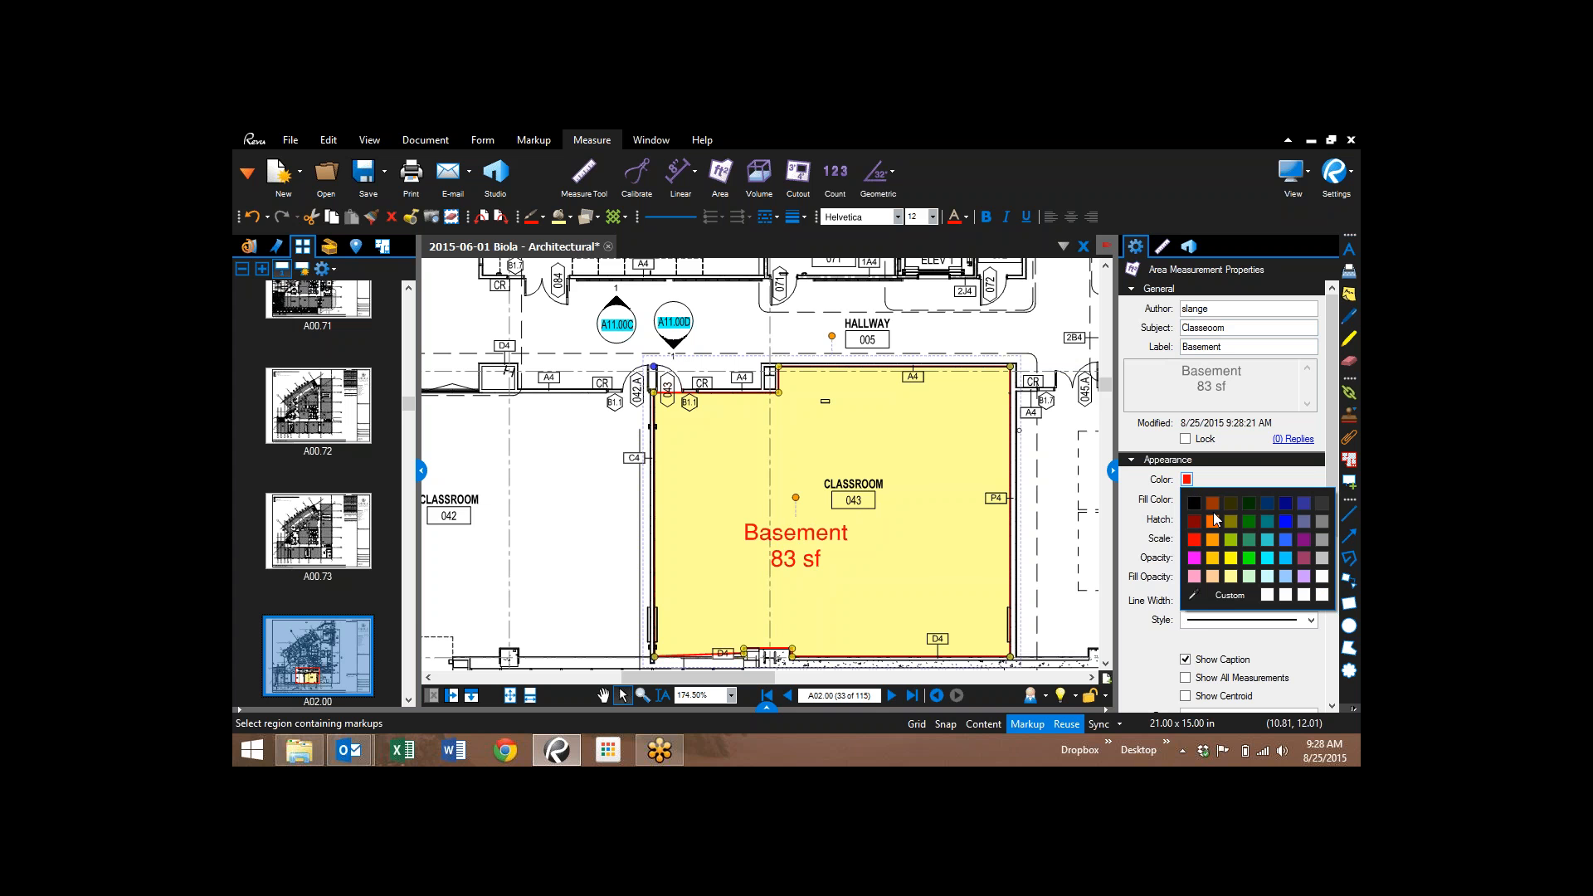
left_click(1264, 508)
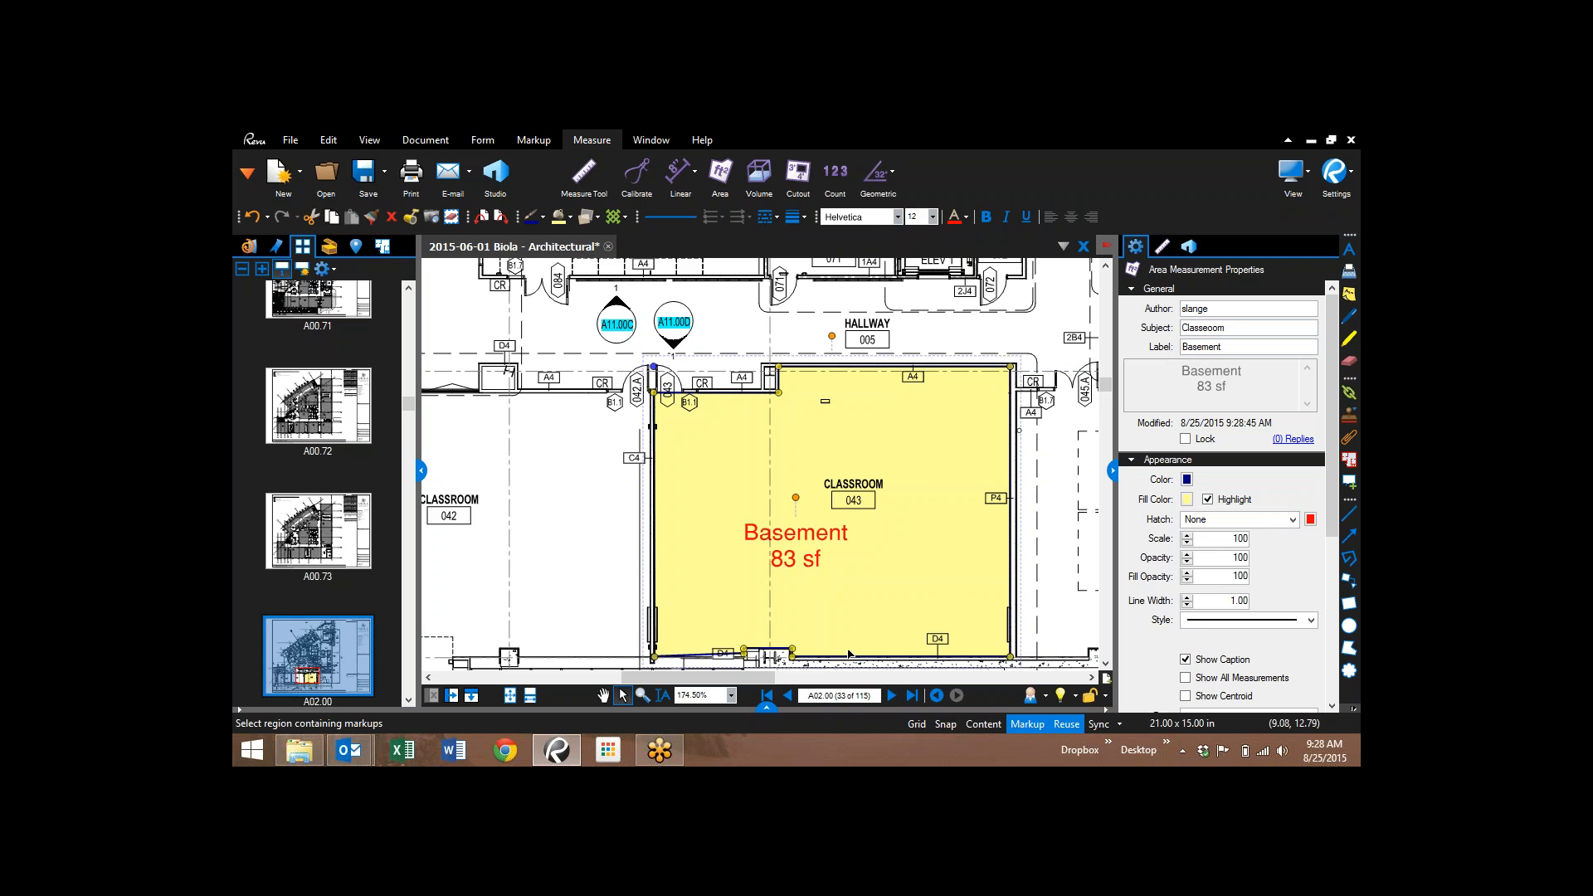
scroll(758, 577, "up", 3)
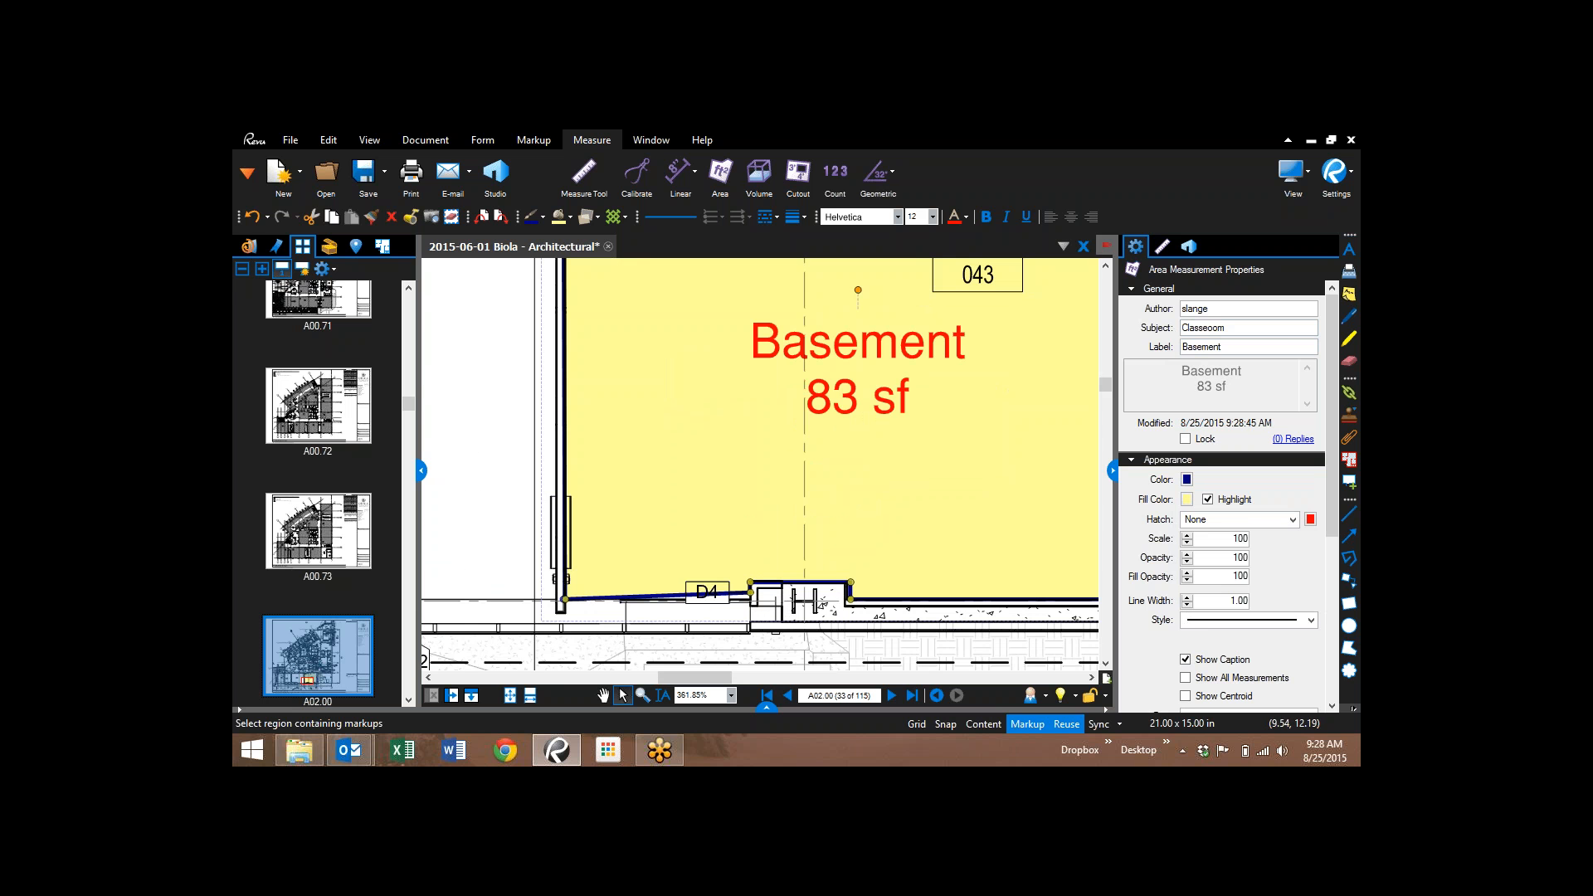
- Try red as the area measurement's fill color, and replace it with cyan
left_click(1188, 501)
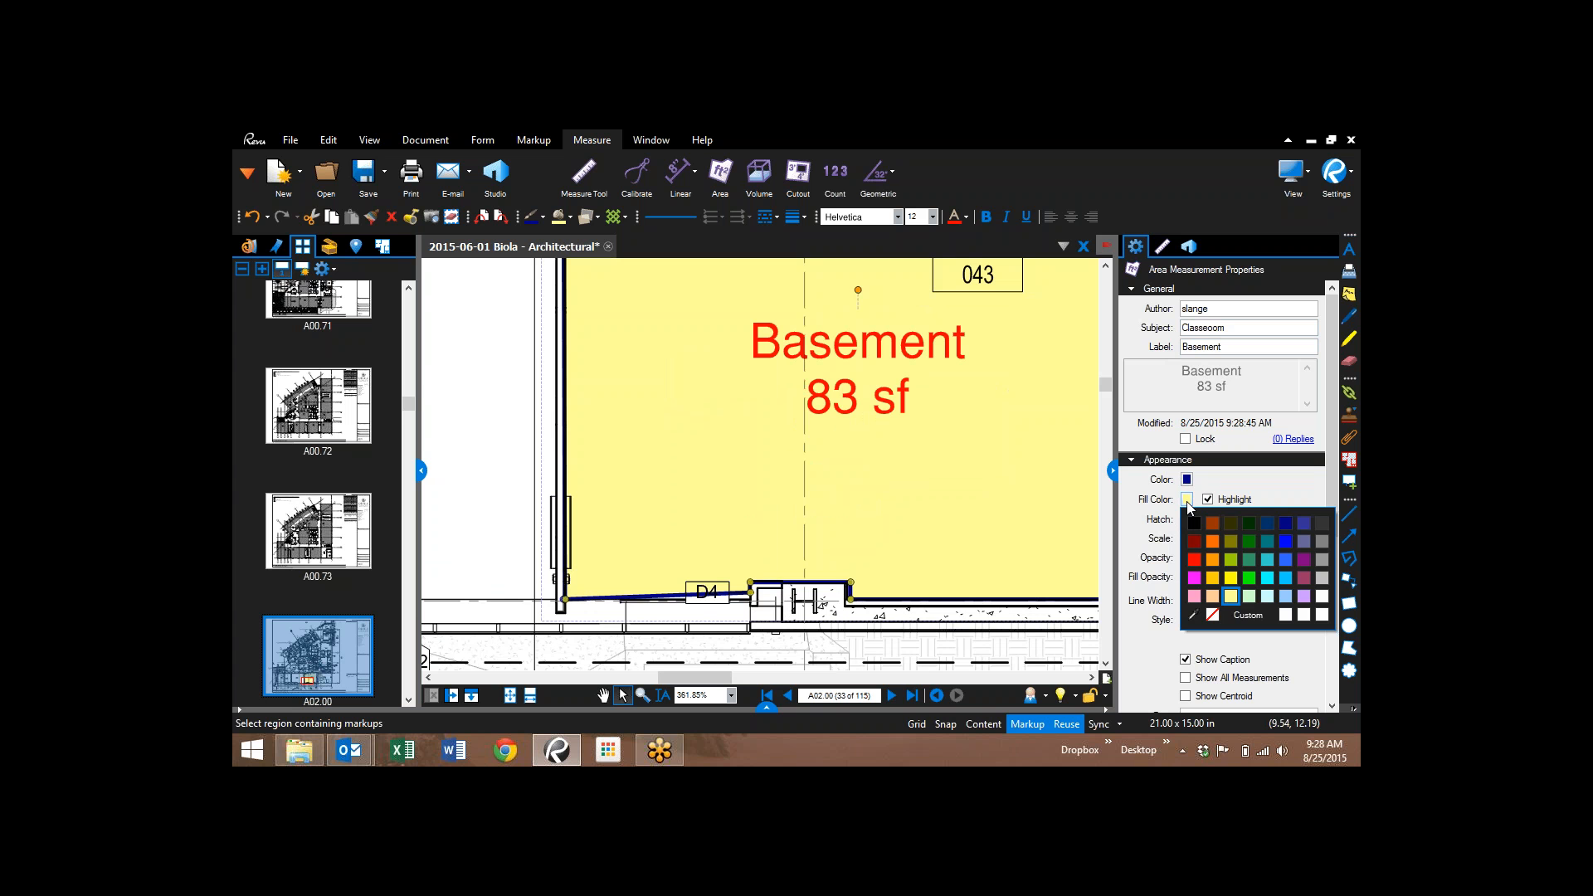
left_click(1194, 560)
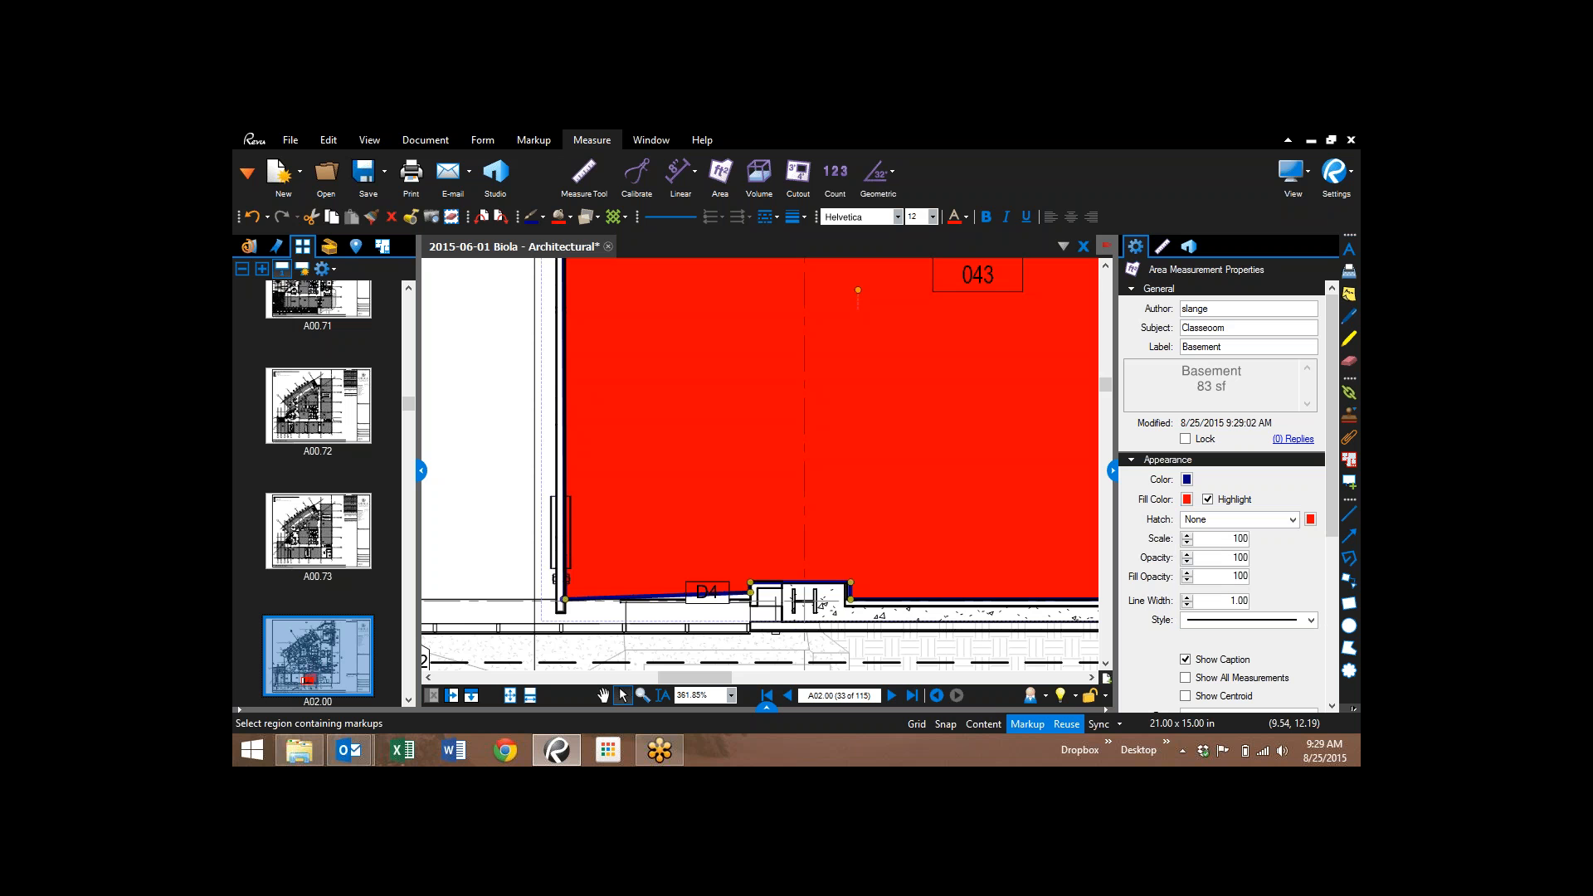
left_click(1187, 500)
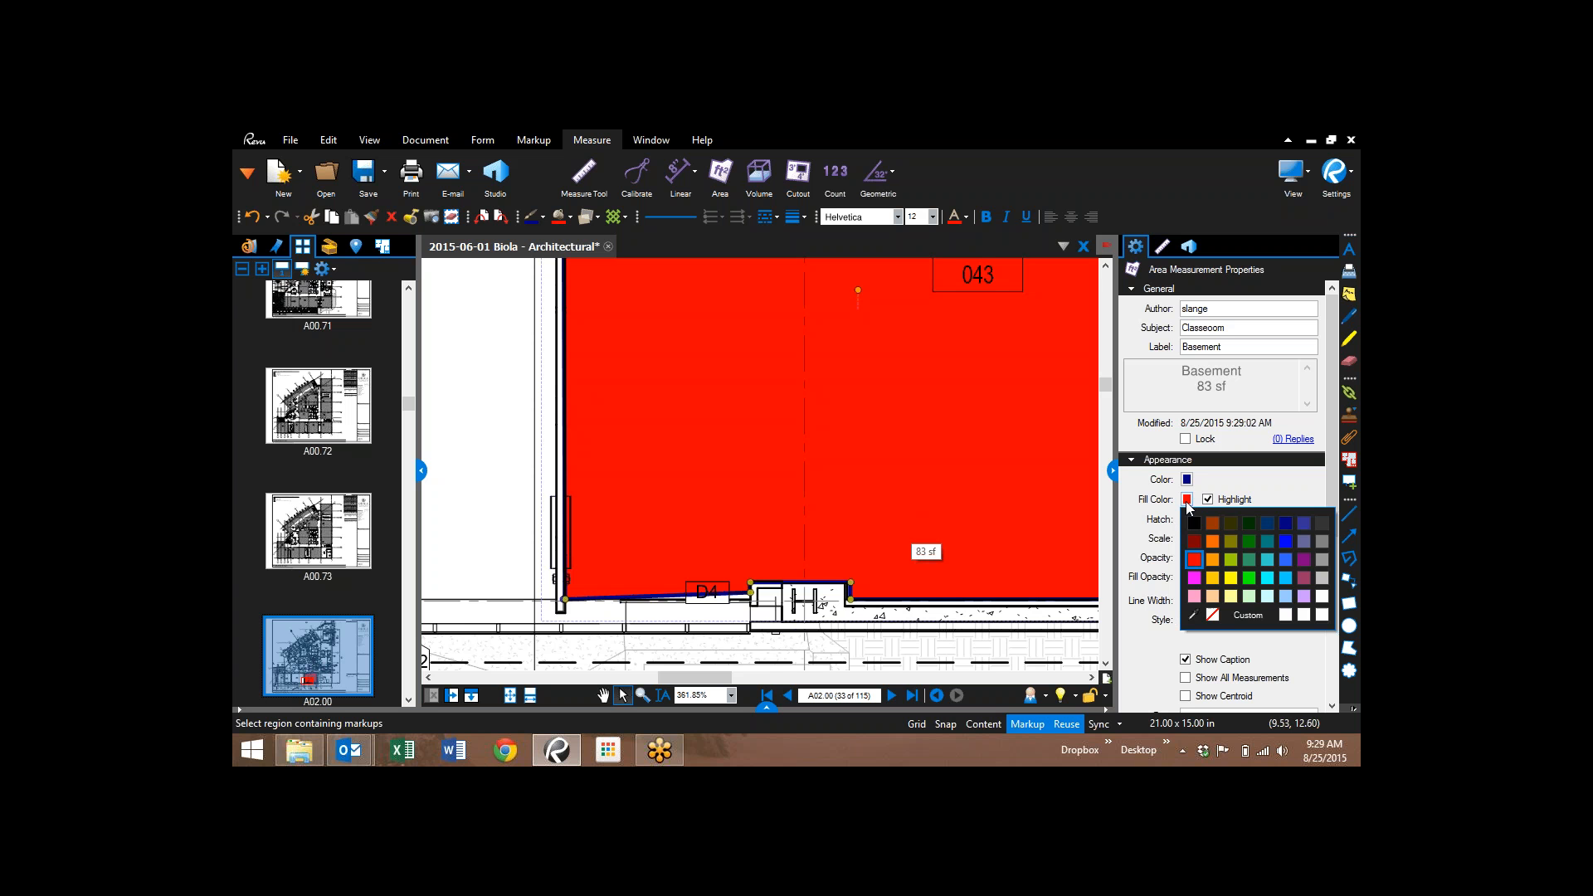
left_click(1268, 578)
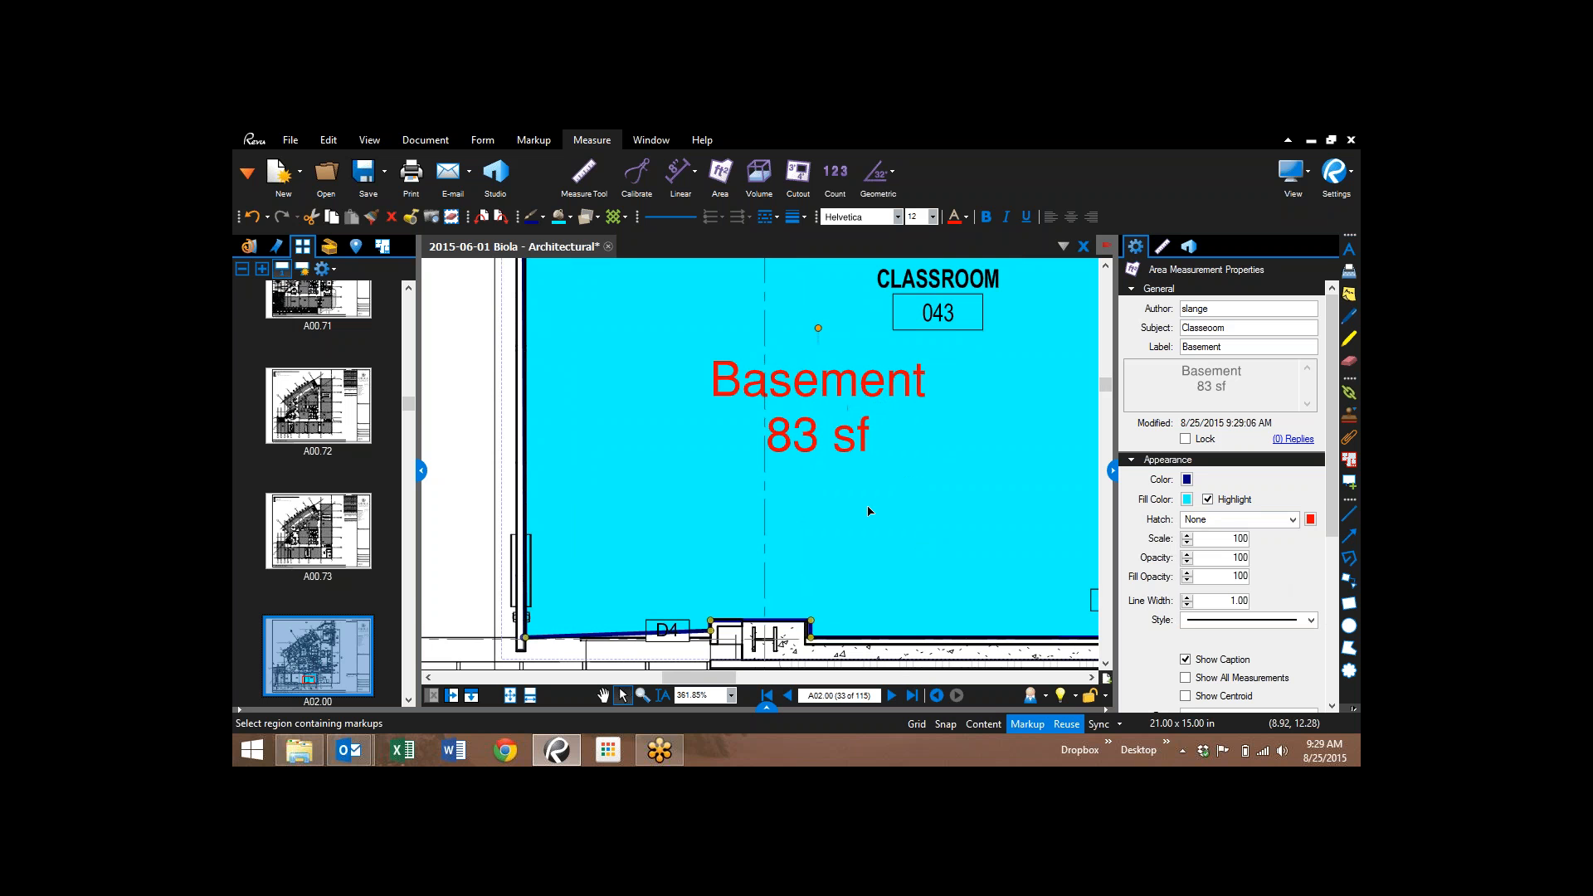
scroll(851, 531, "down", 1)
scroll(851, 532, "down", 1)
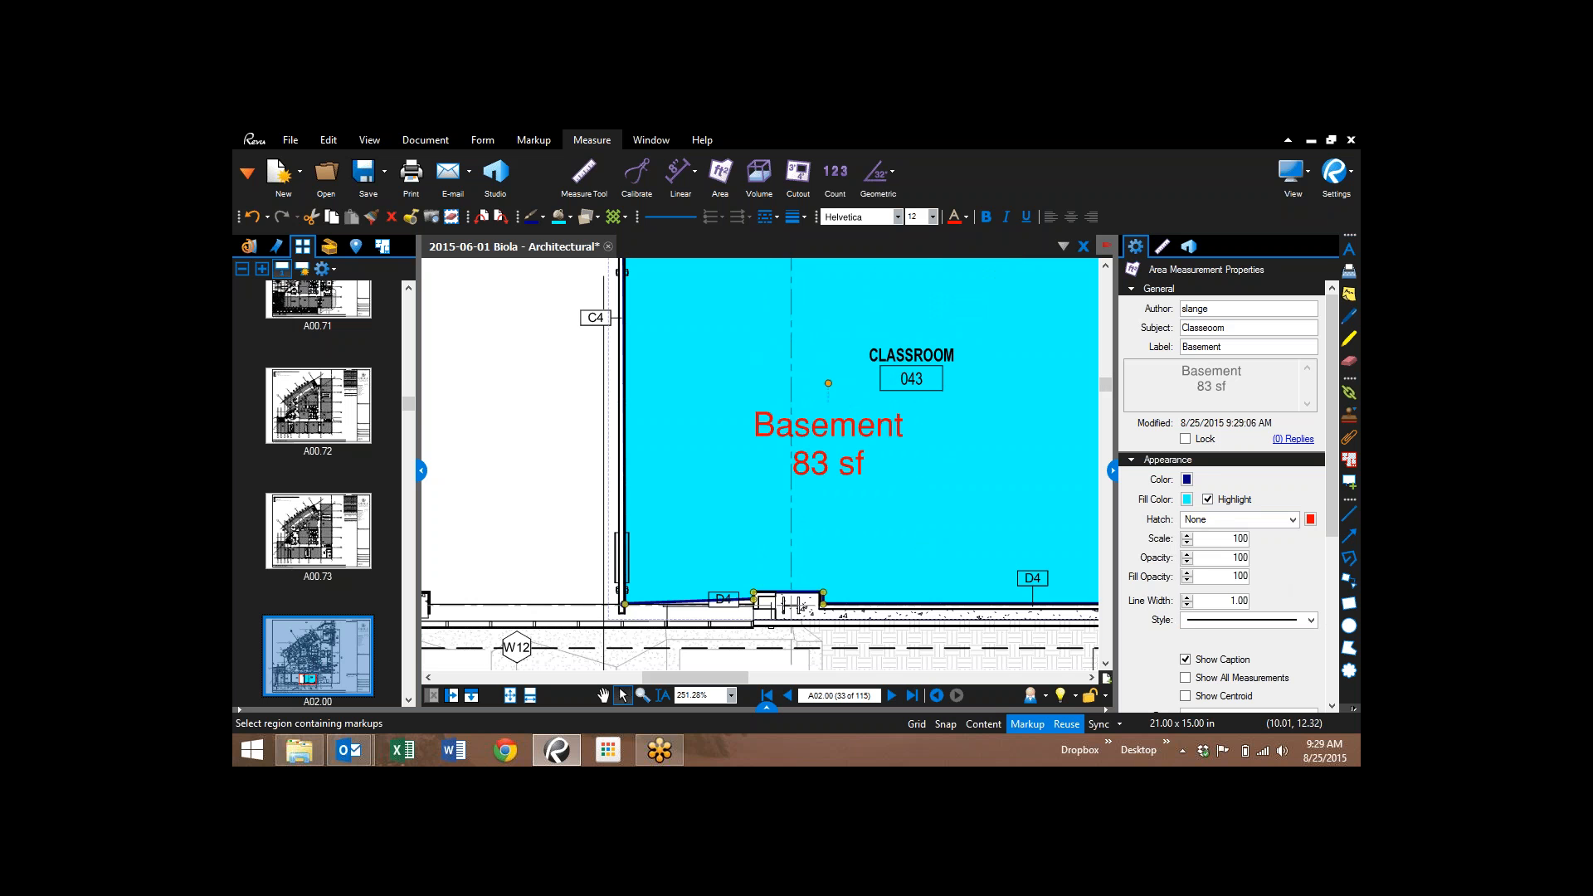
- Apply a Diagonal Down hatch in gold to the Classroom 043 area measurement
left_click(1293, 520)
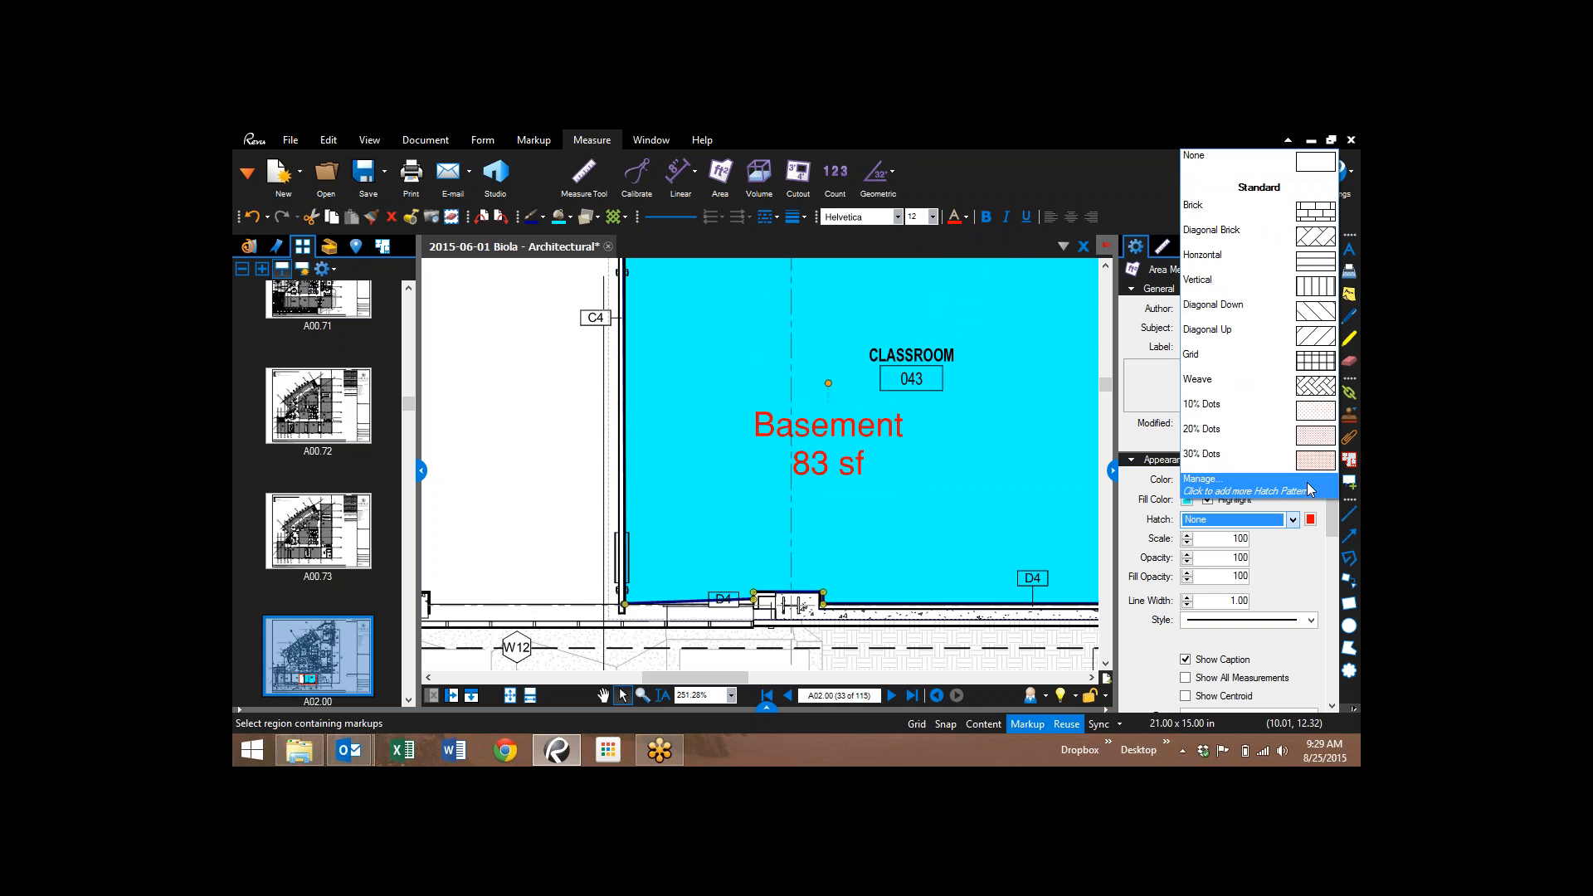
left_click(1316, 312)
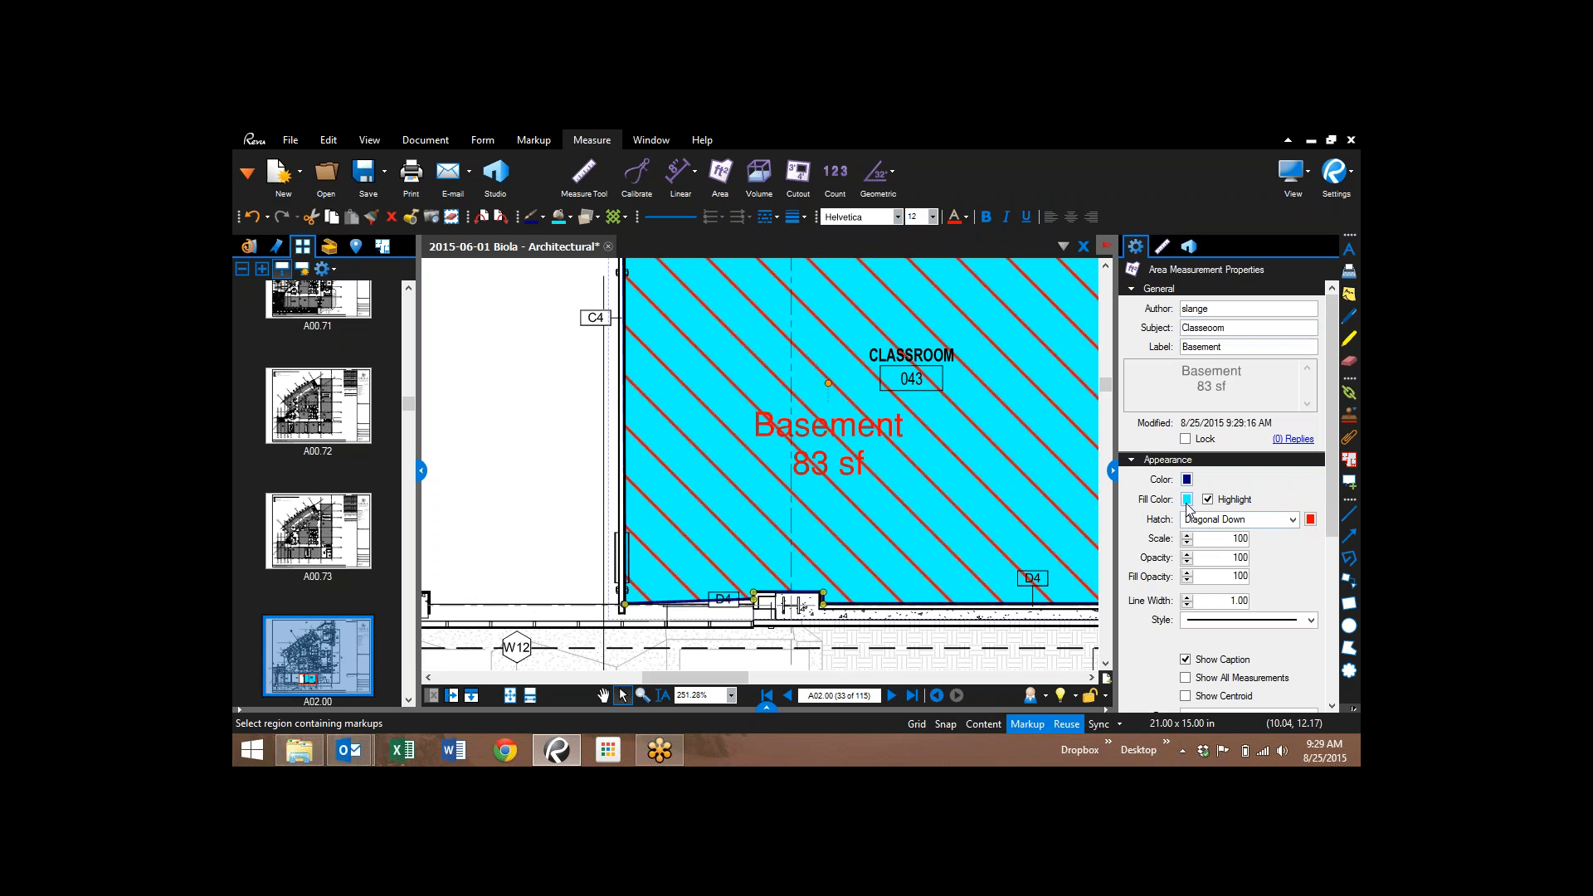
left_click(1310, 519)
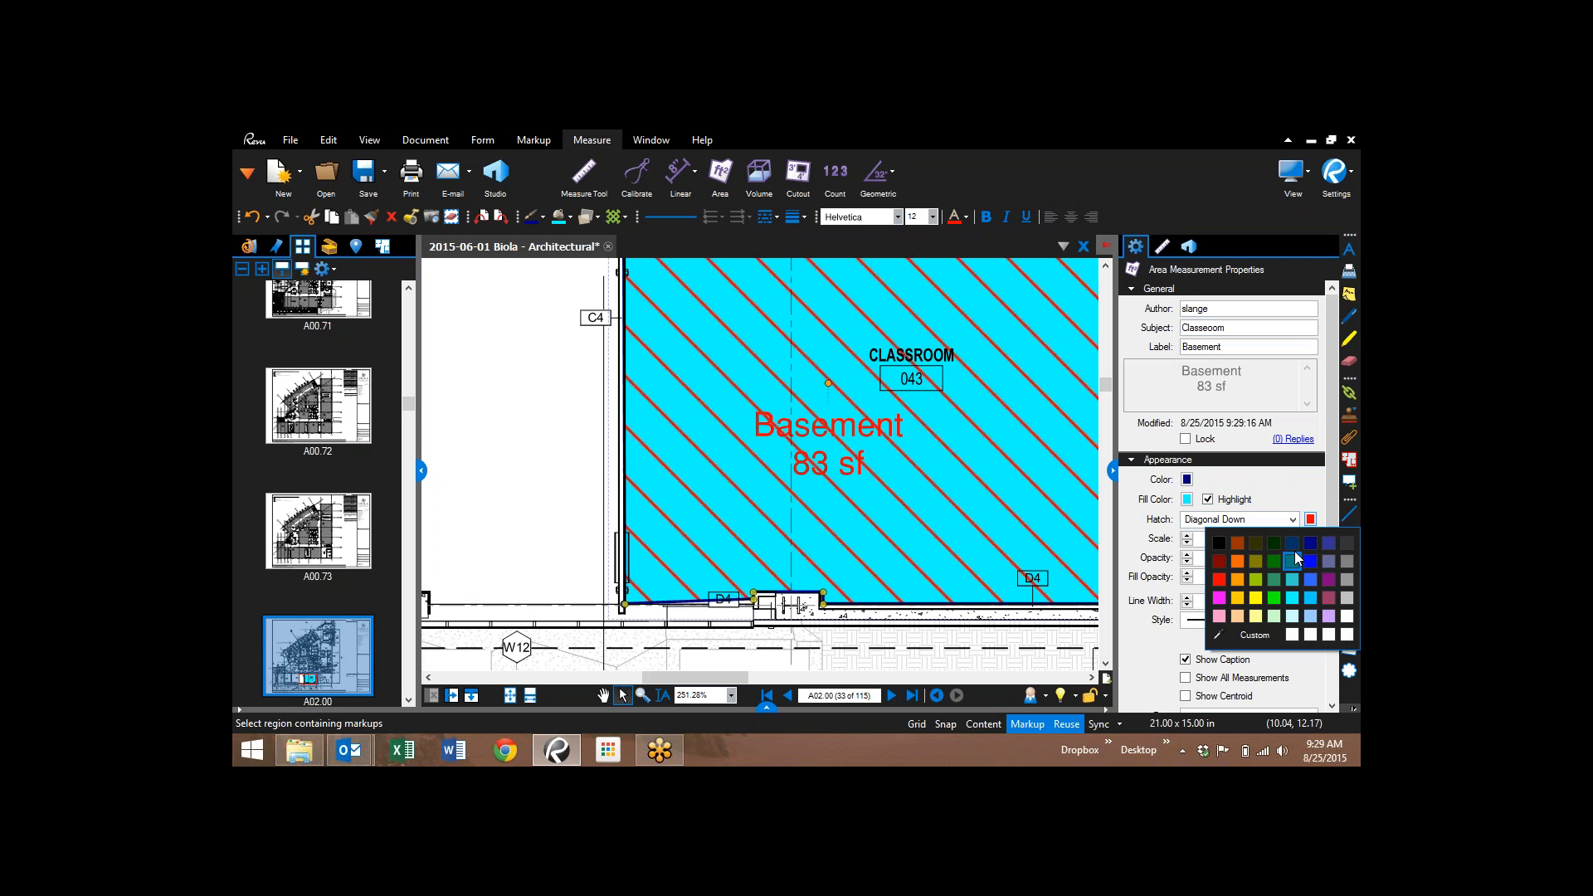
left_click(1237, 598)
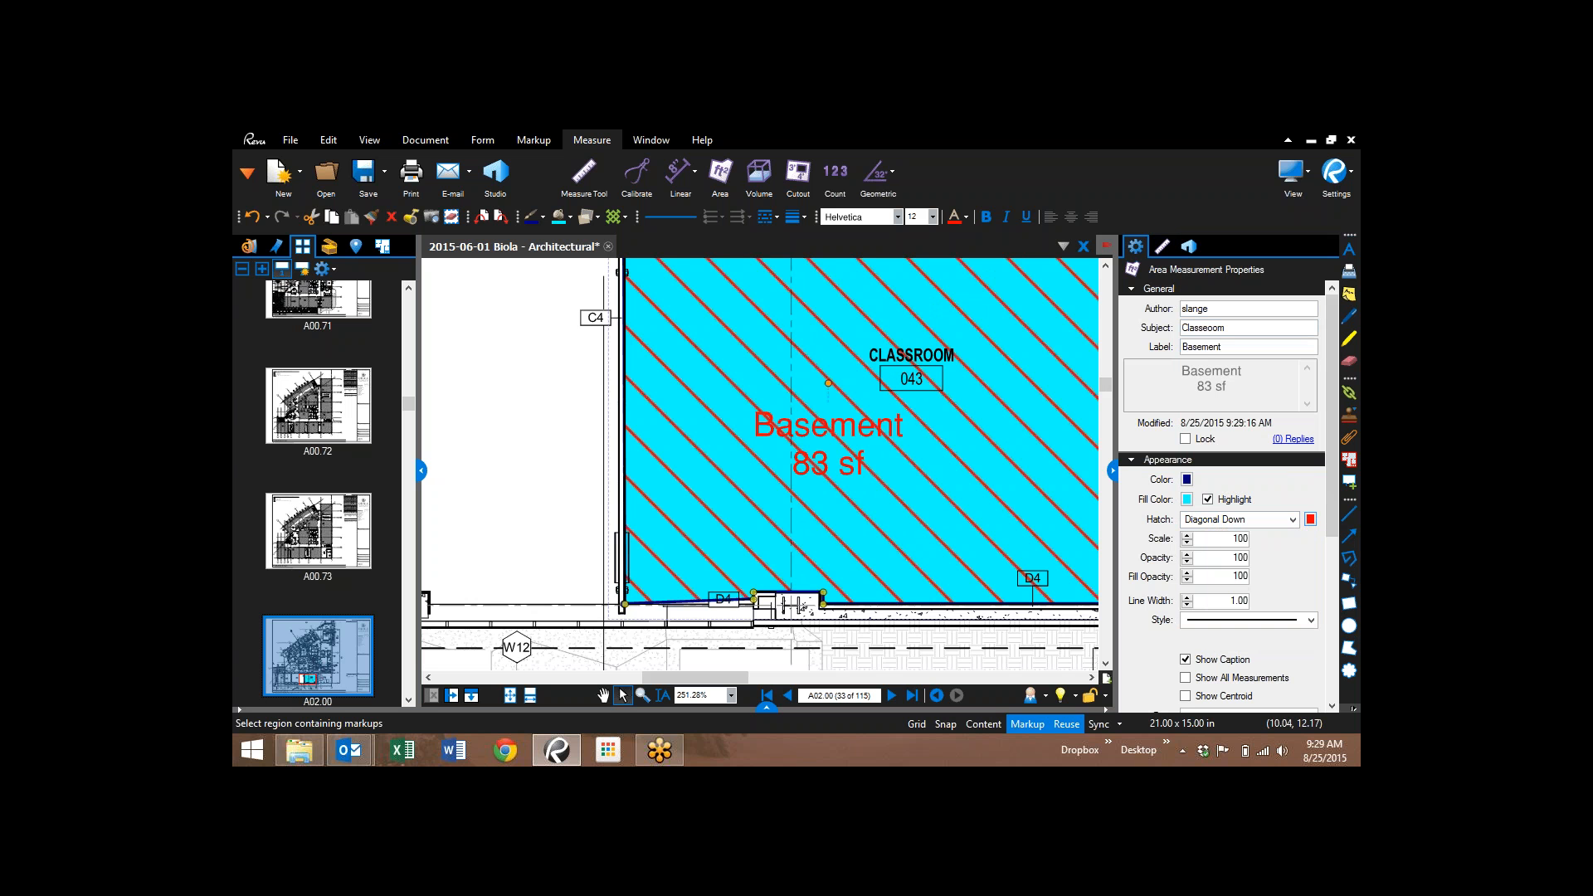
scroll(997, 506, "right", 1)
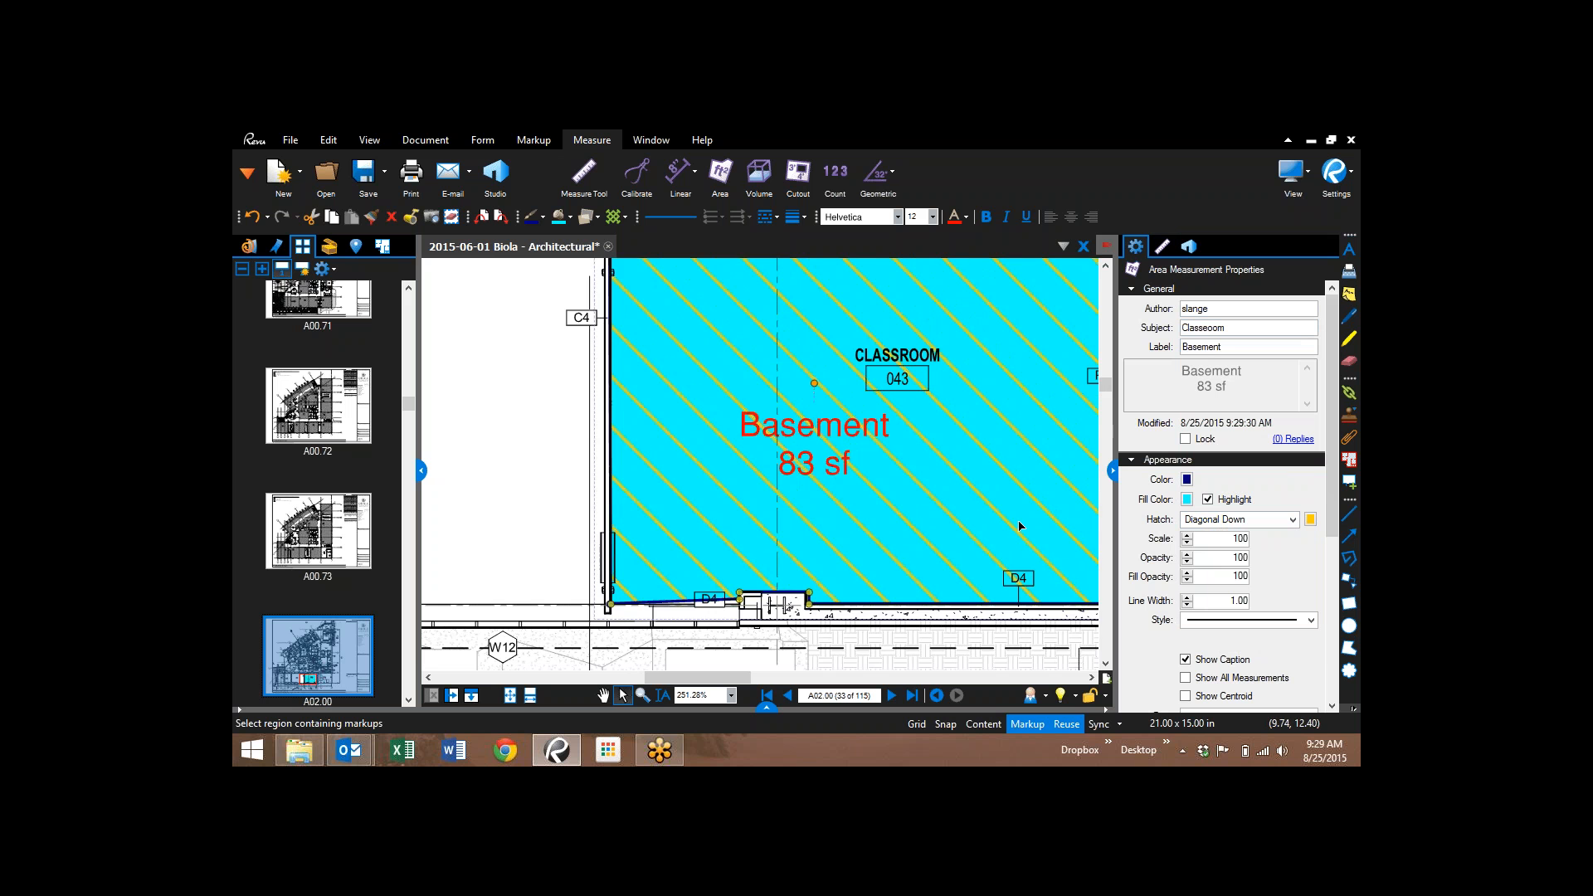
scroll(1021, 510, "down", 1)
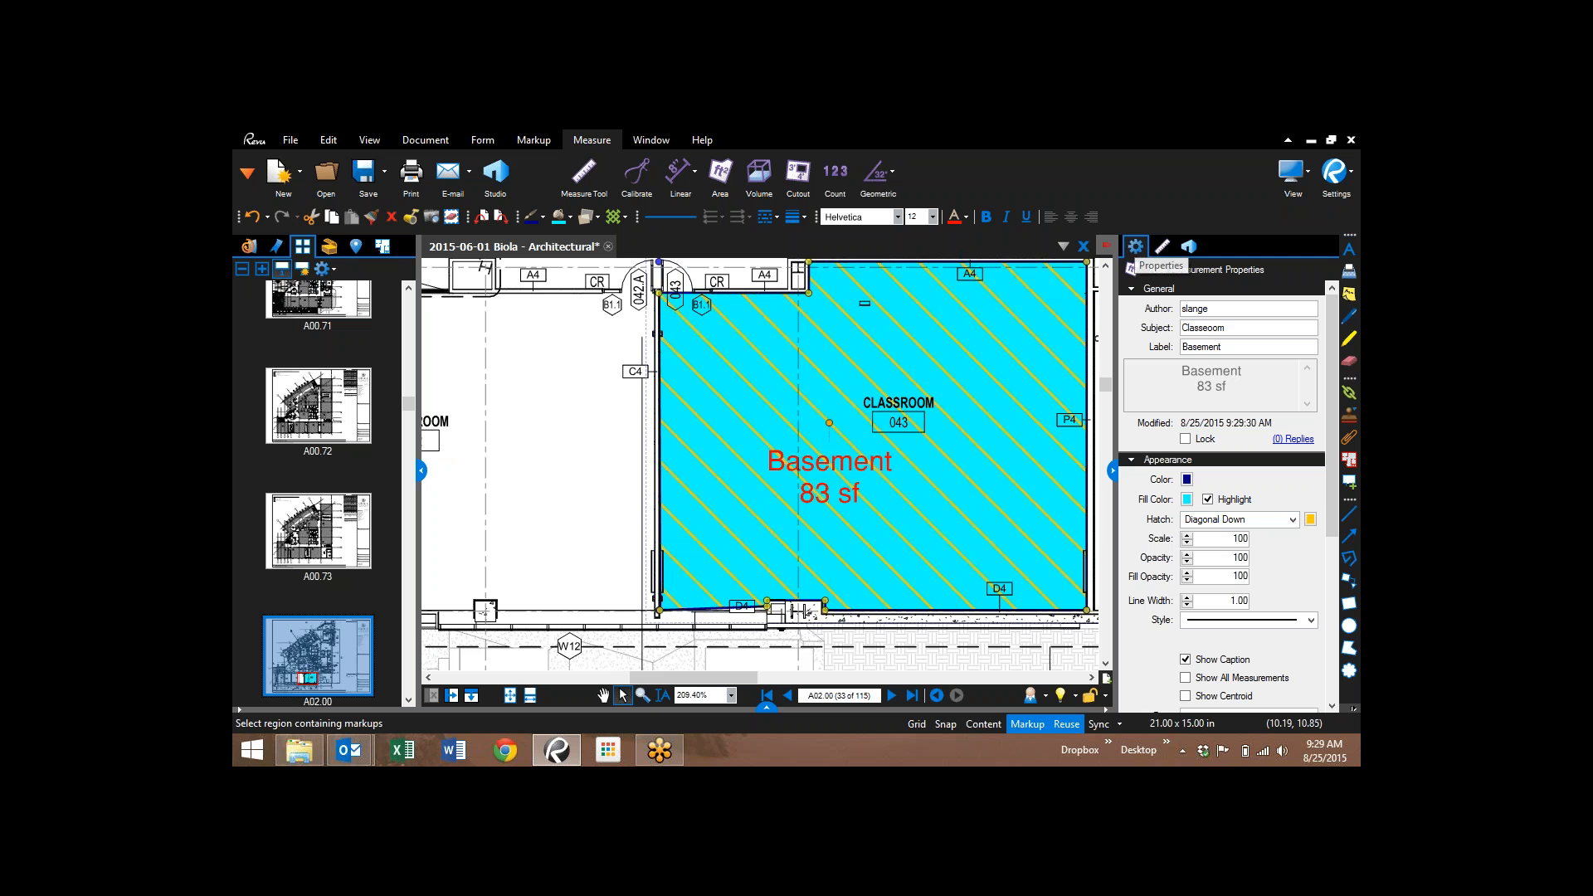
- Review the Classroom 043 area measurement's properties and open its measurement and scale settings
right_click(837, 382)
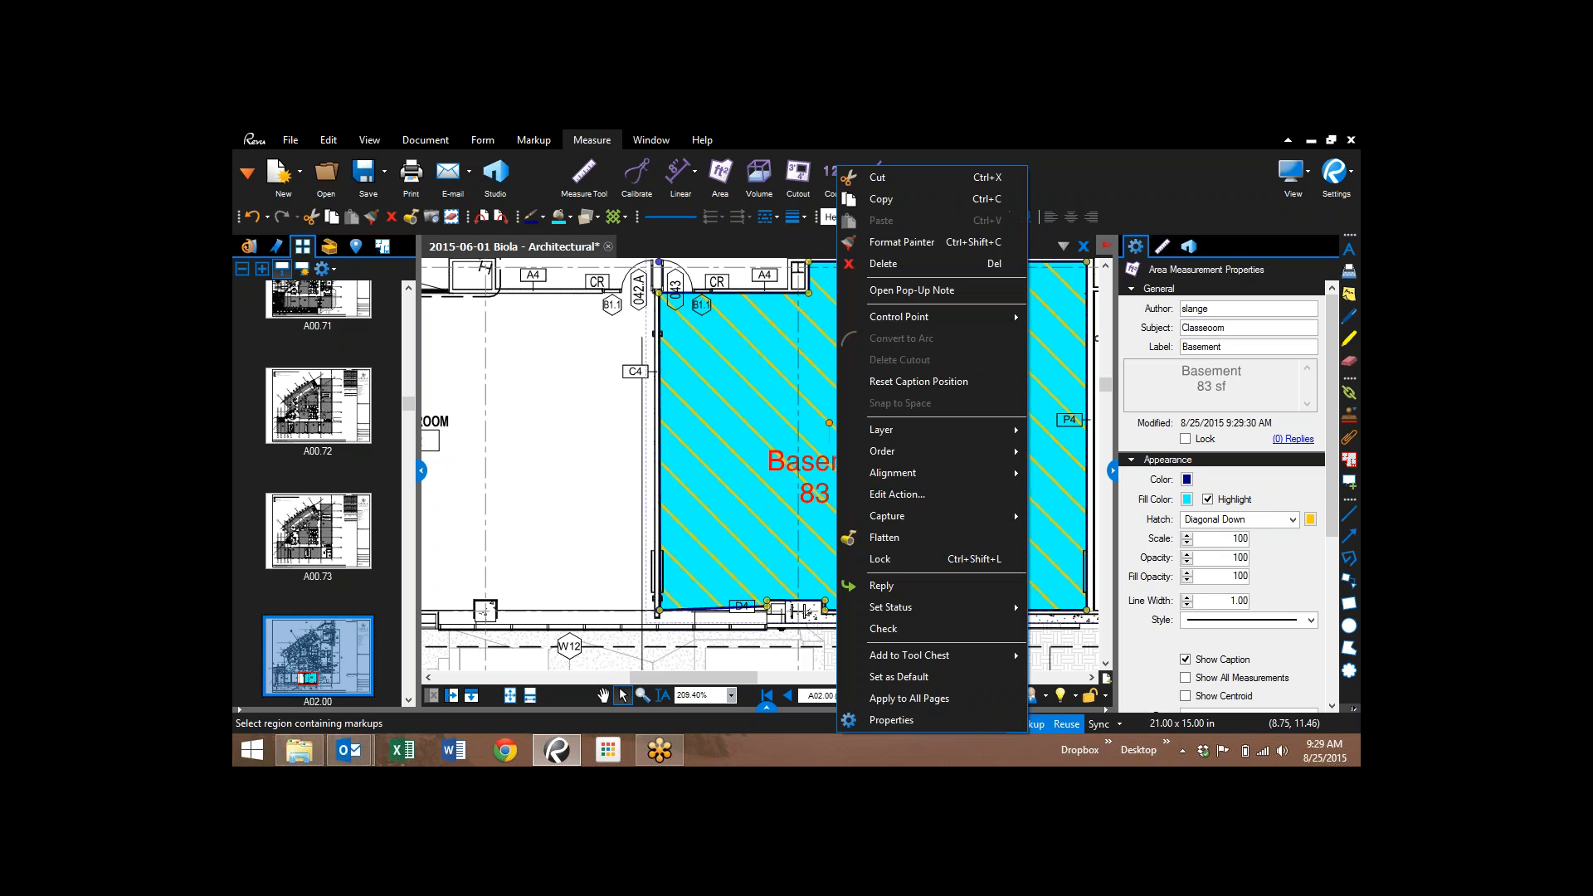
left_click(909, 721)
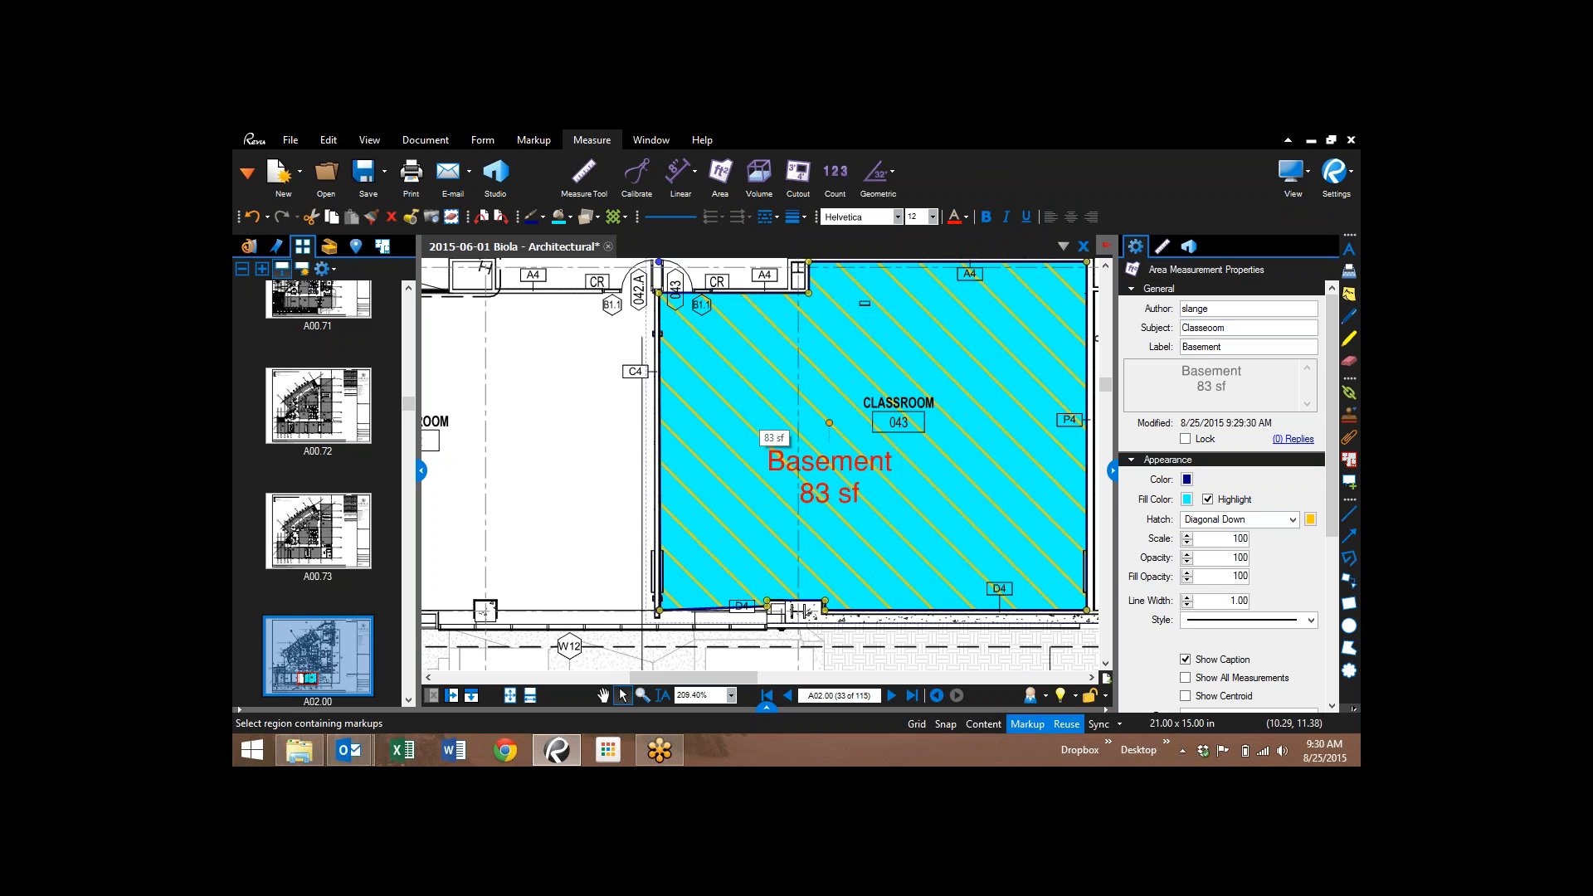
left_click(1163, 248)
left_click(1141, 250)
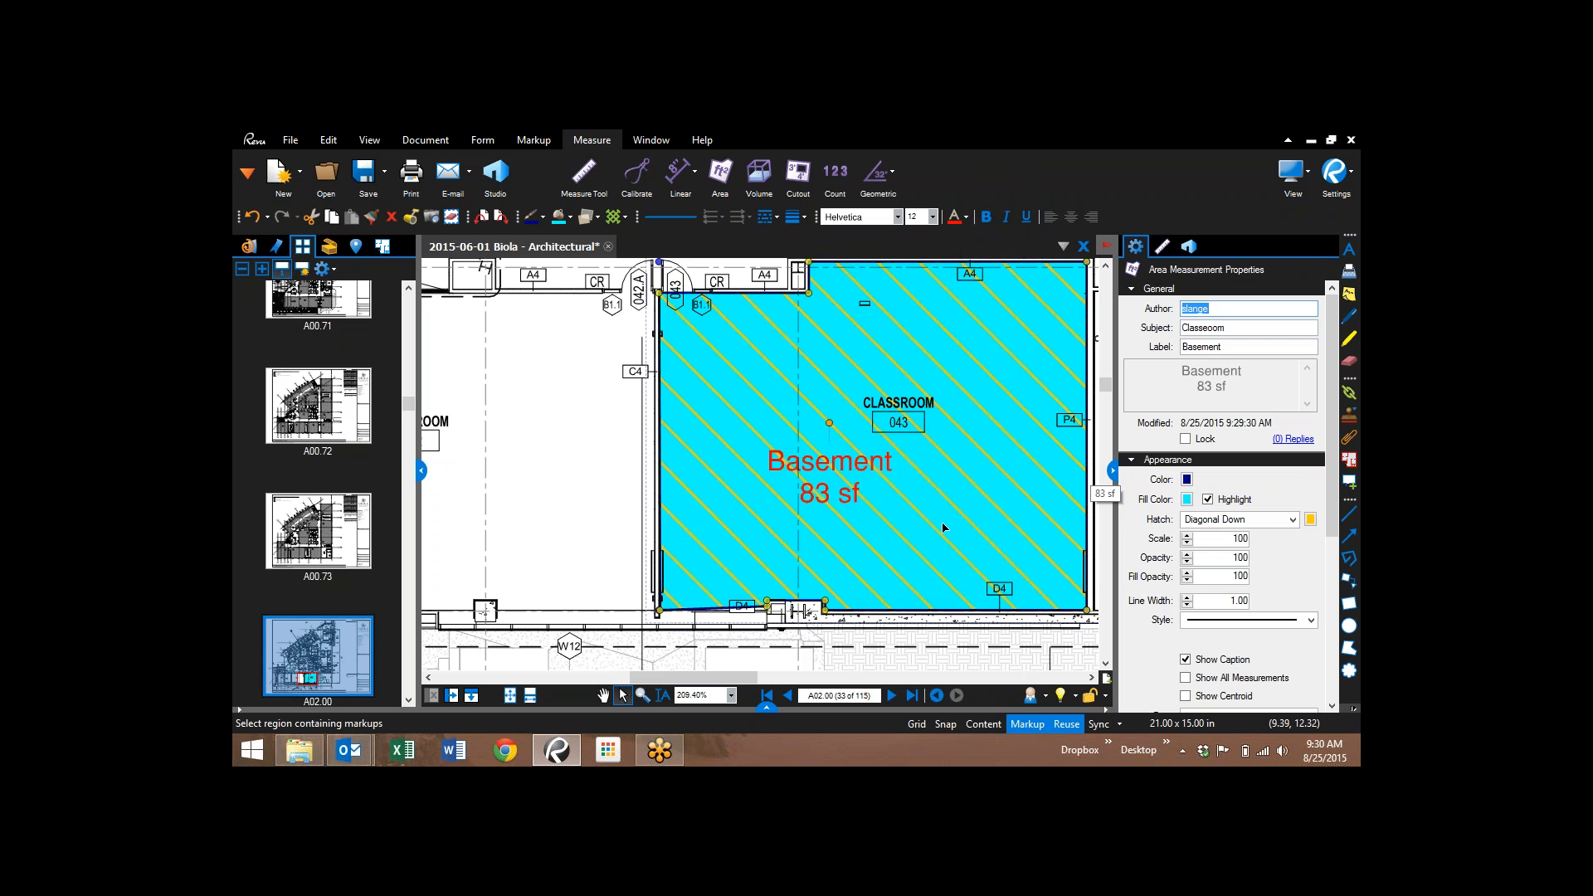
left_click(1162, 247)
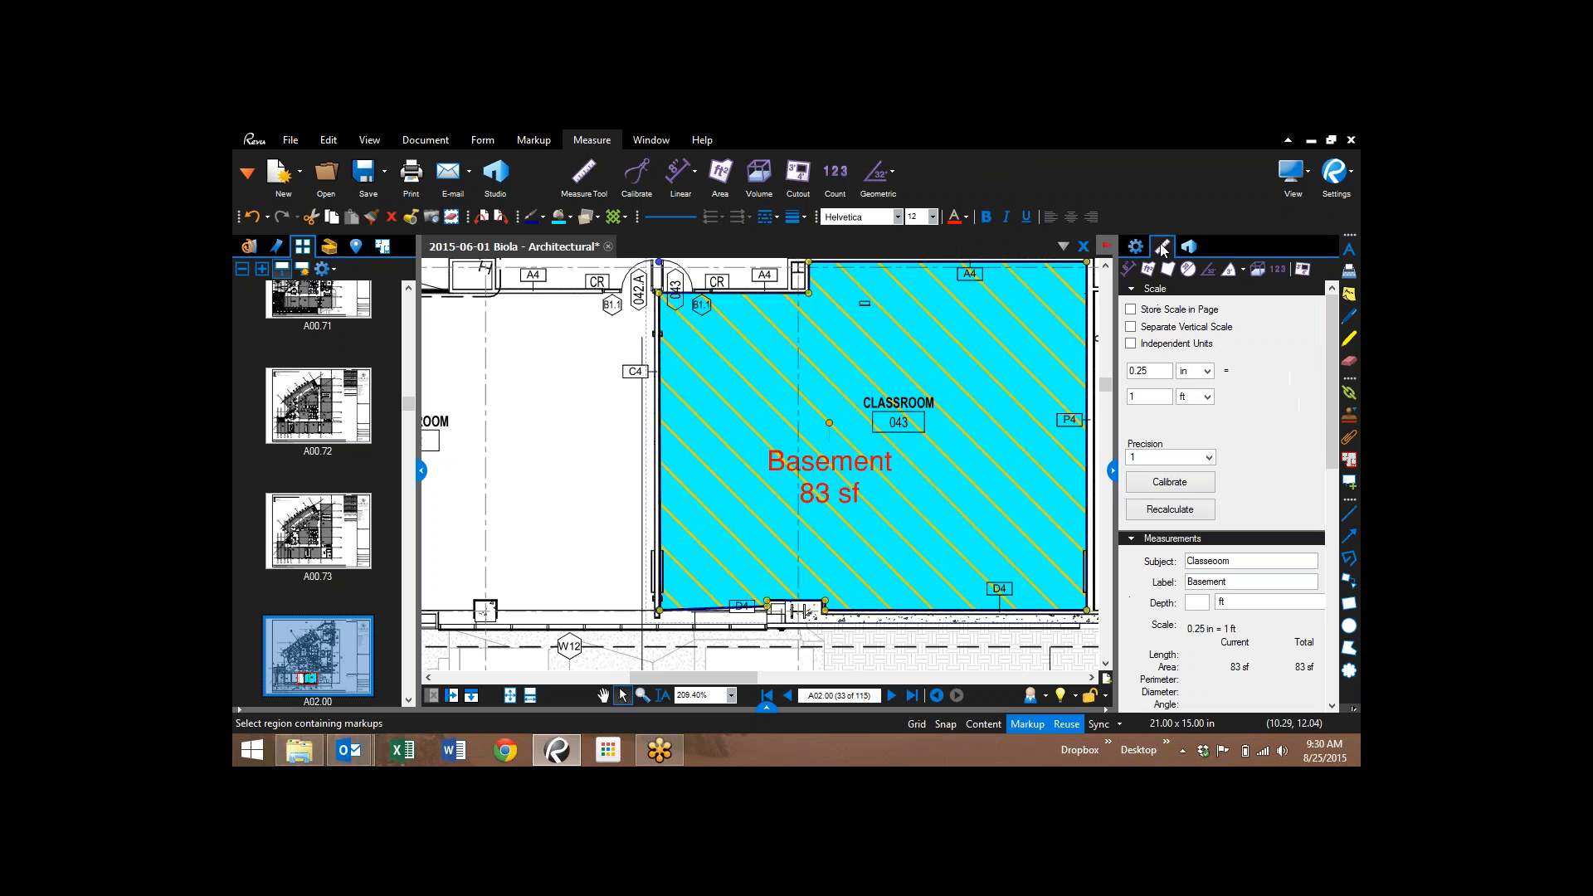
left_click(1135, 247)
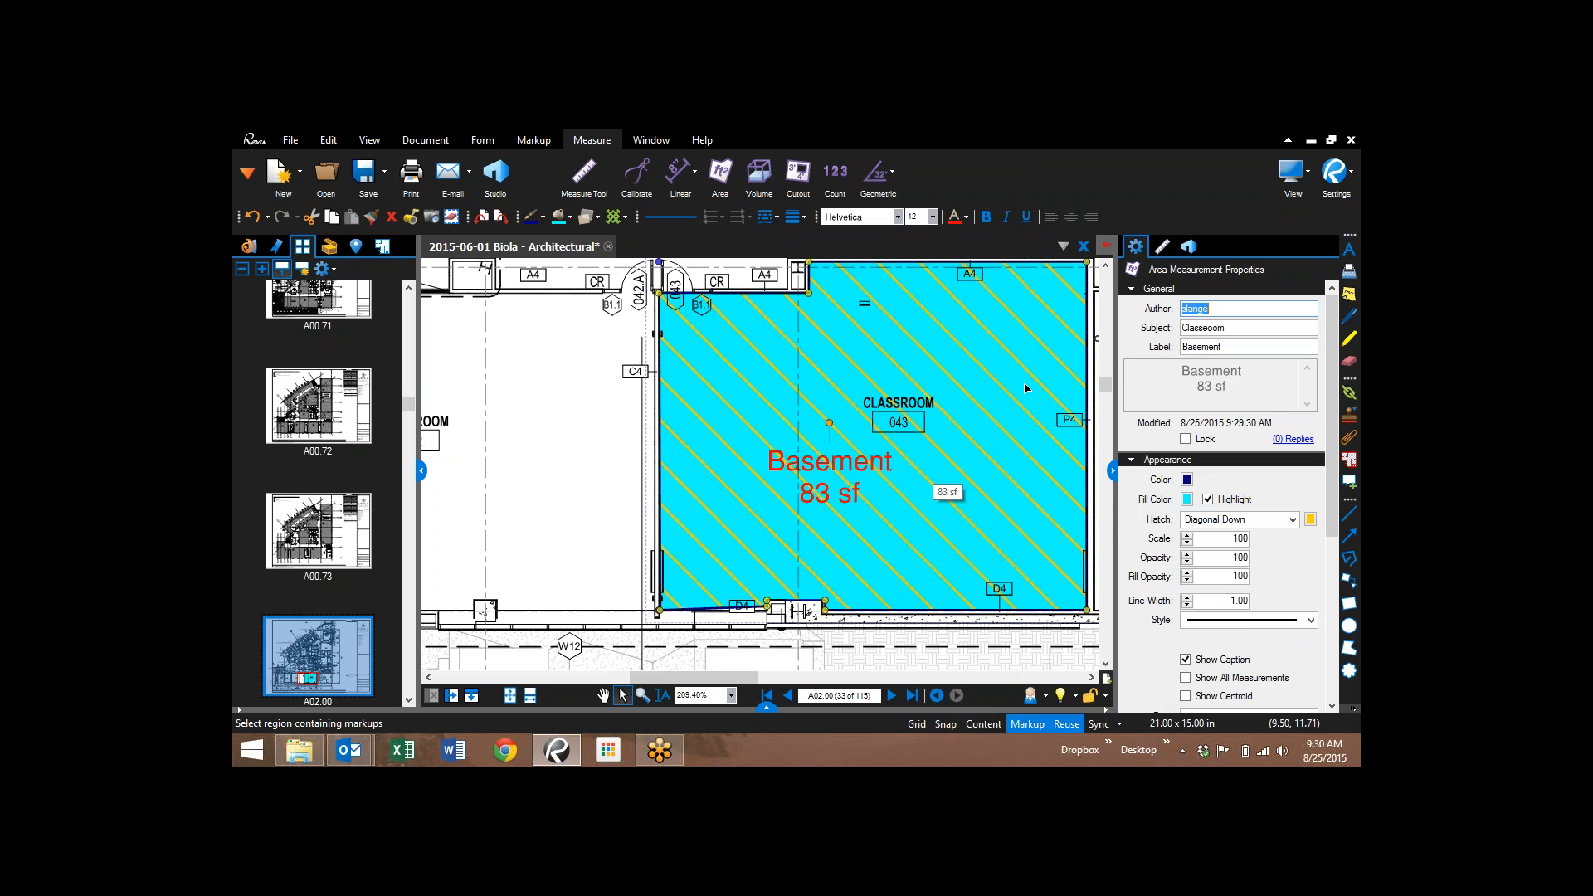
left_click(1163, 248)
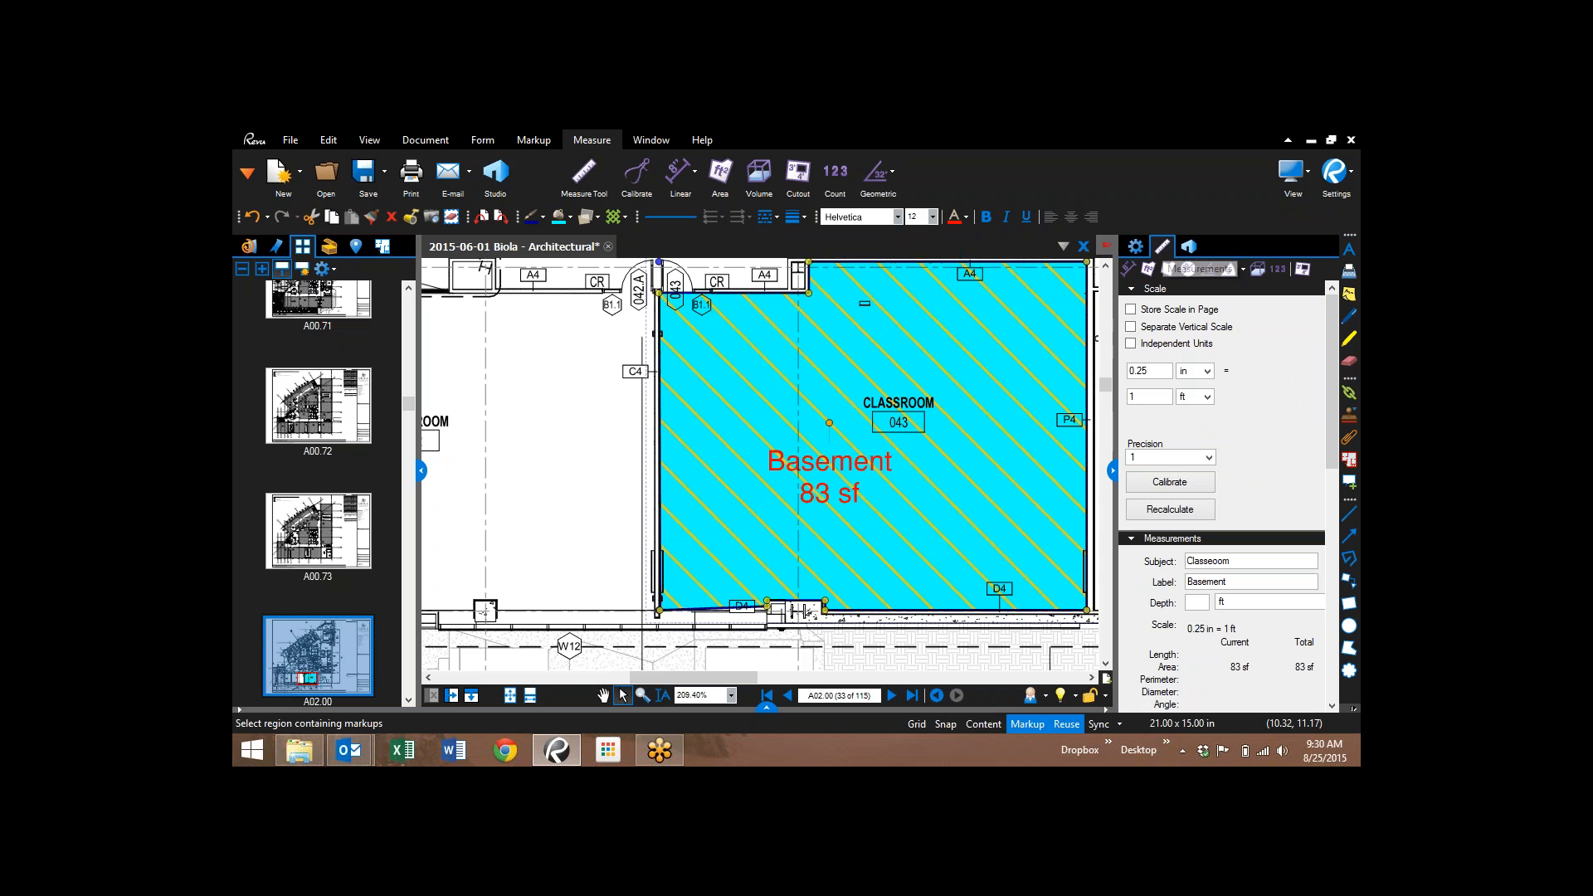
- Examine the drawing scale in the title block of sheet A02.00
scroll(539, 464, "down", 3)
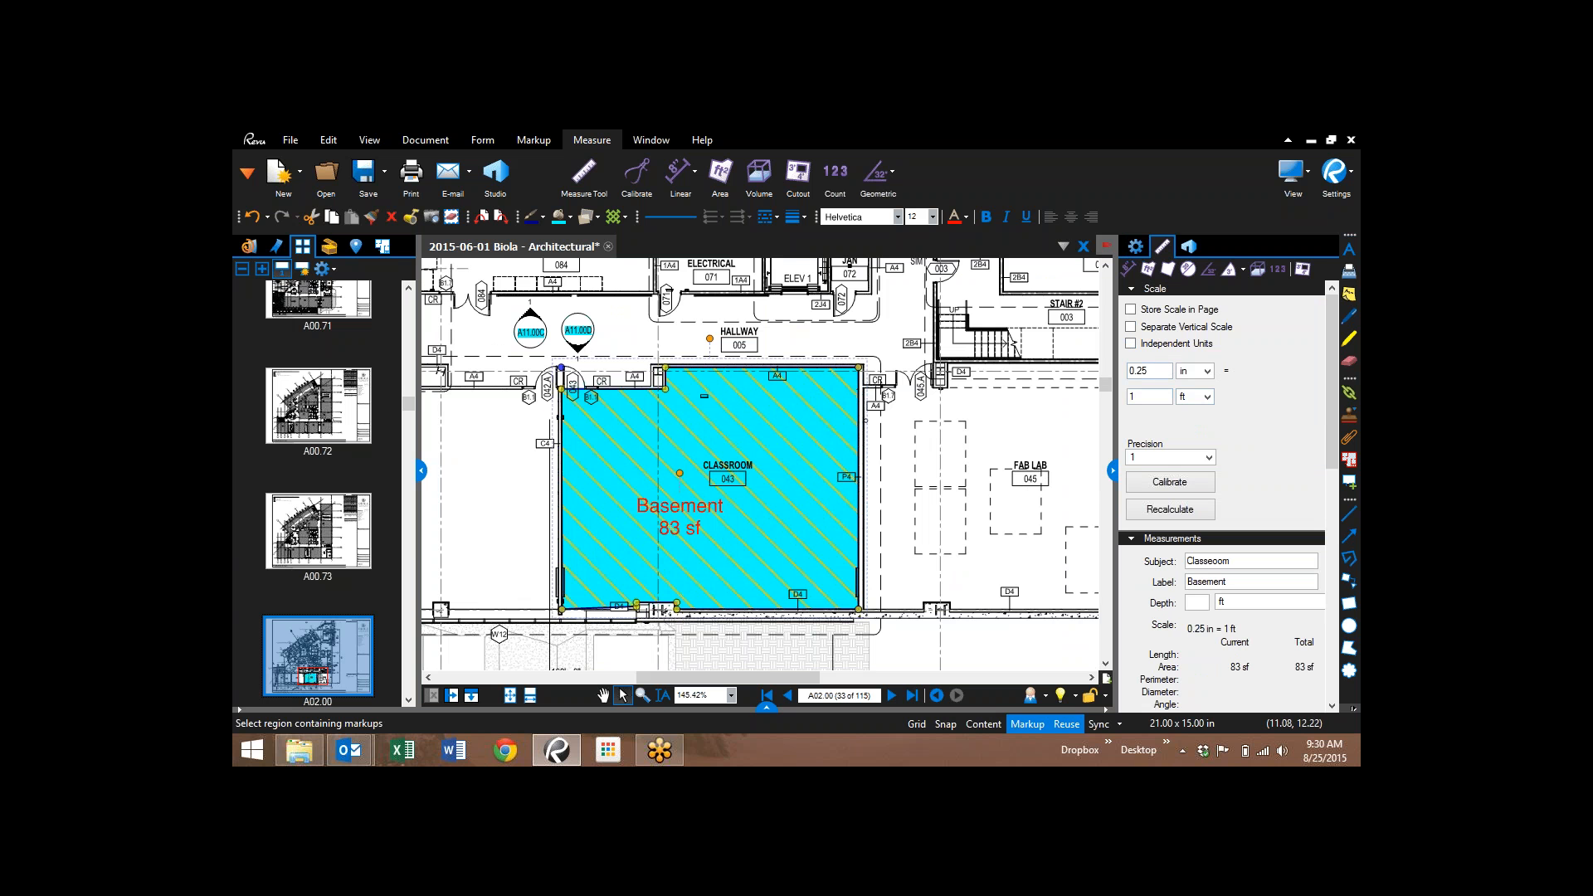
scroll(905, 468, "down", 3)
scroll(905, 469, "down", 2)
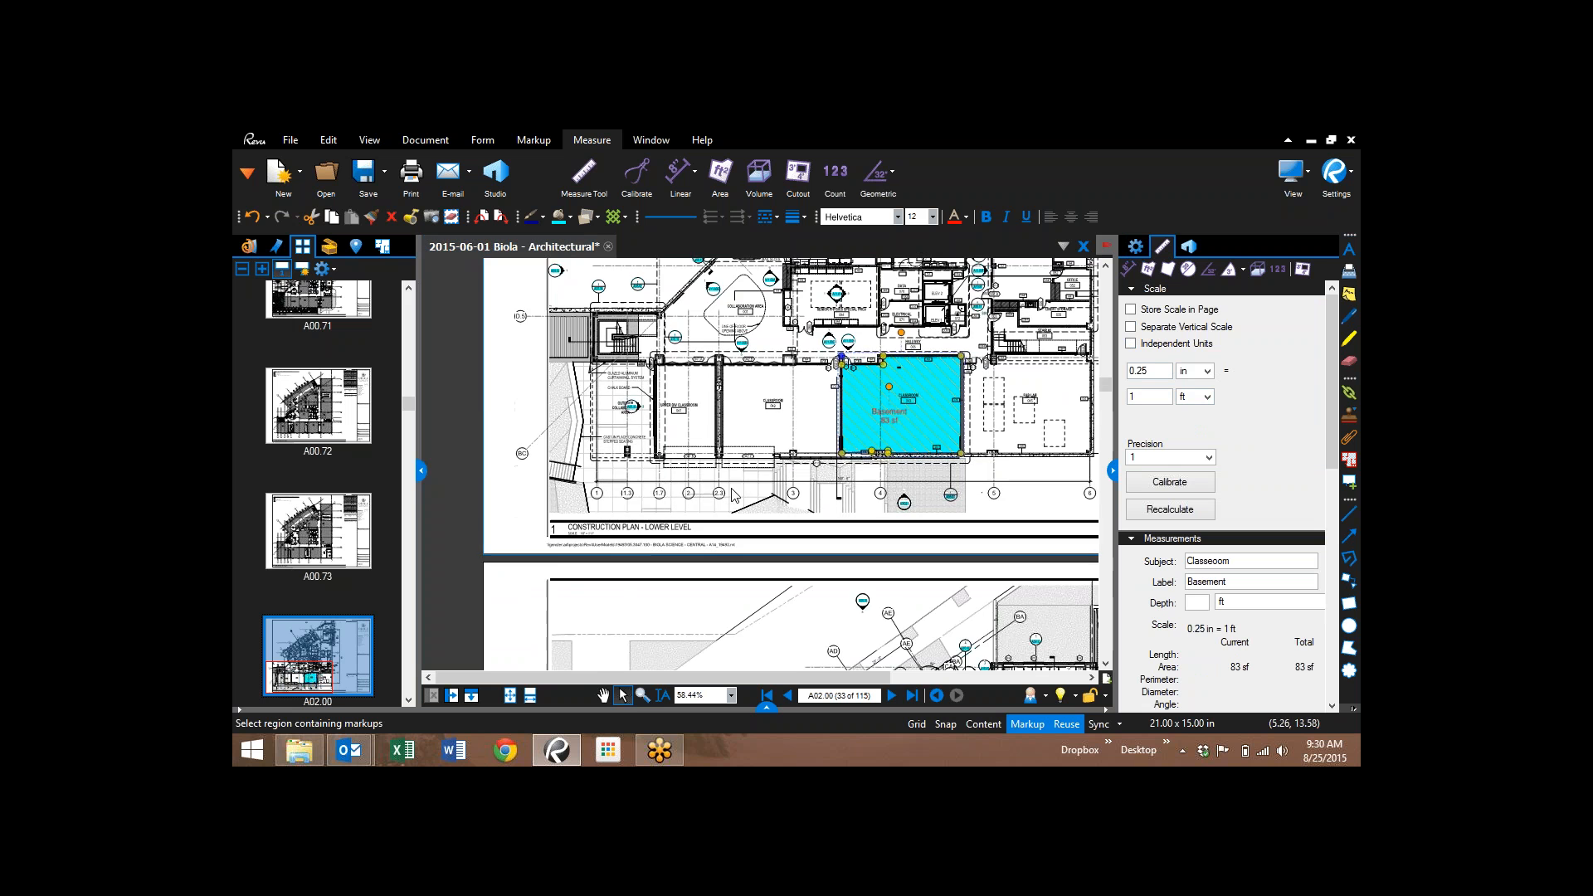
mouse_move(938, 489)
left_mouse_down()
mouse_move(783, 504)
mouse_move(833, 504)
mouse_move(833, 415)
left_mouse_up()
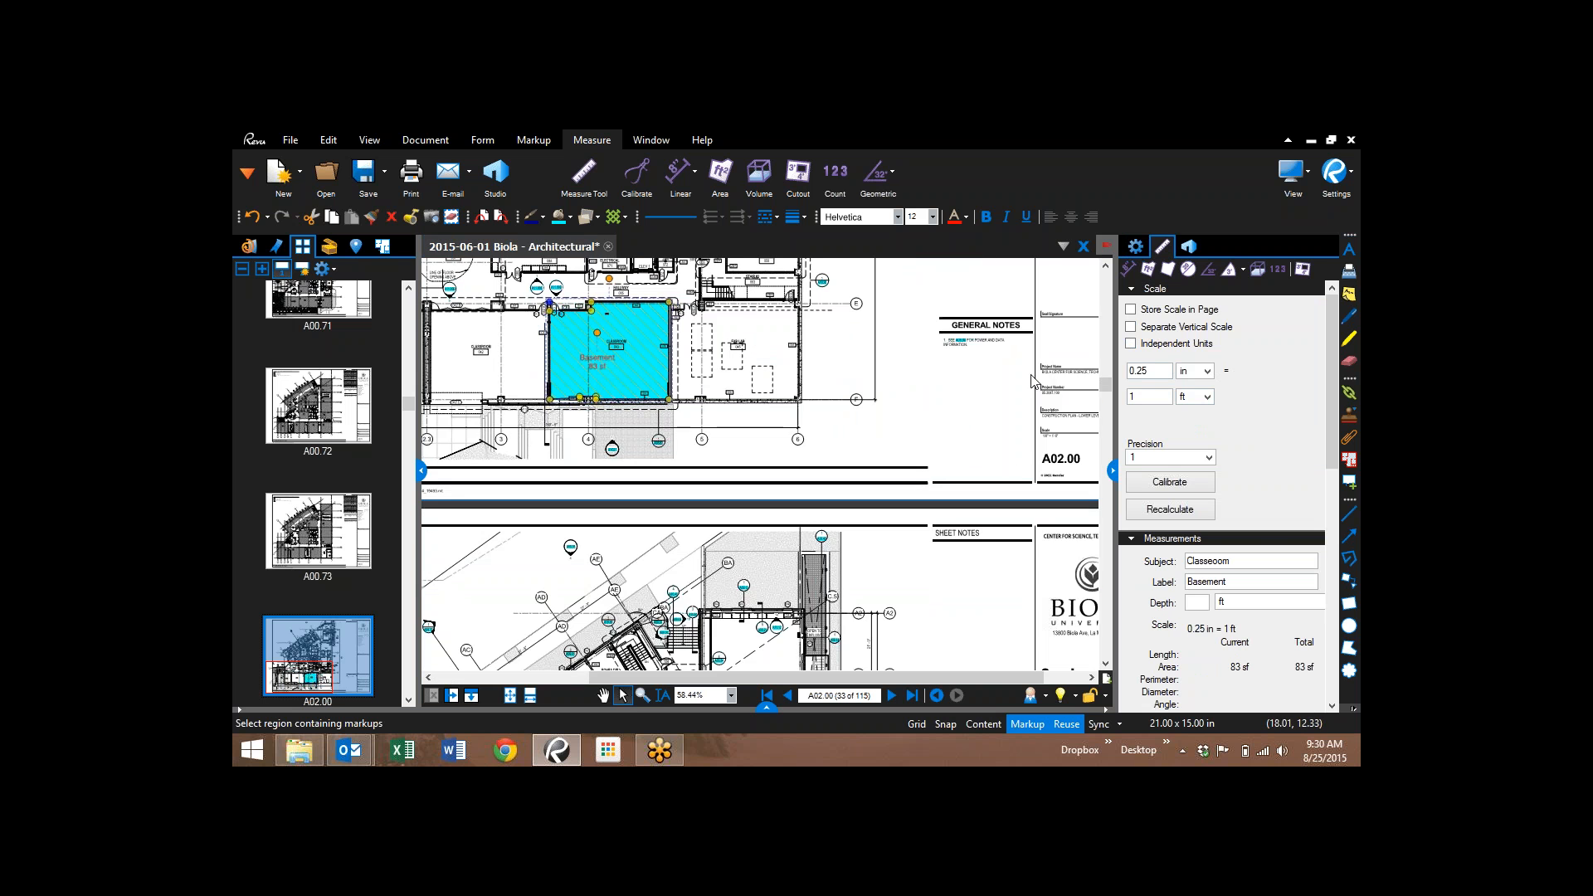
left_click_drag(1044, 417, 919, 451)
scroll(958, 491, "up", 2)
scroll(961, 498, "up", 3)
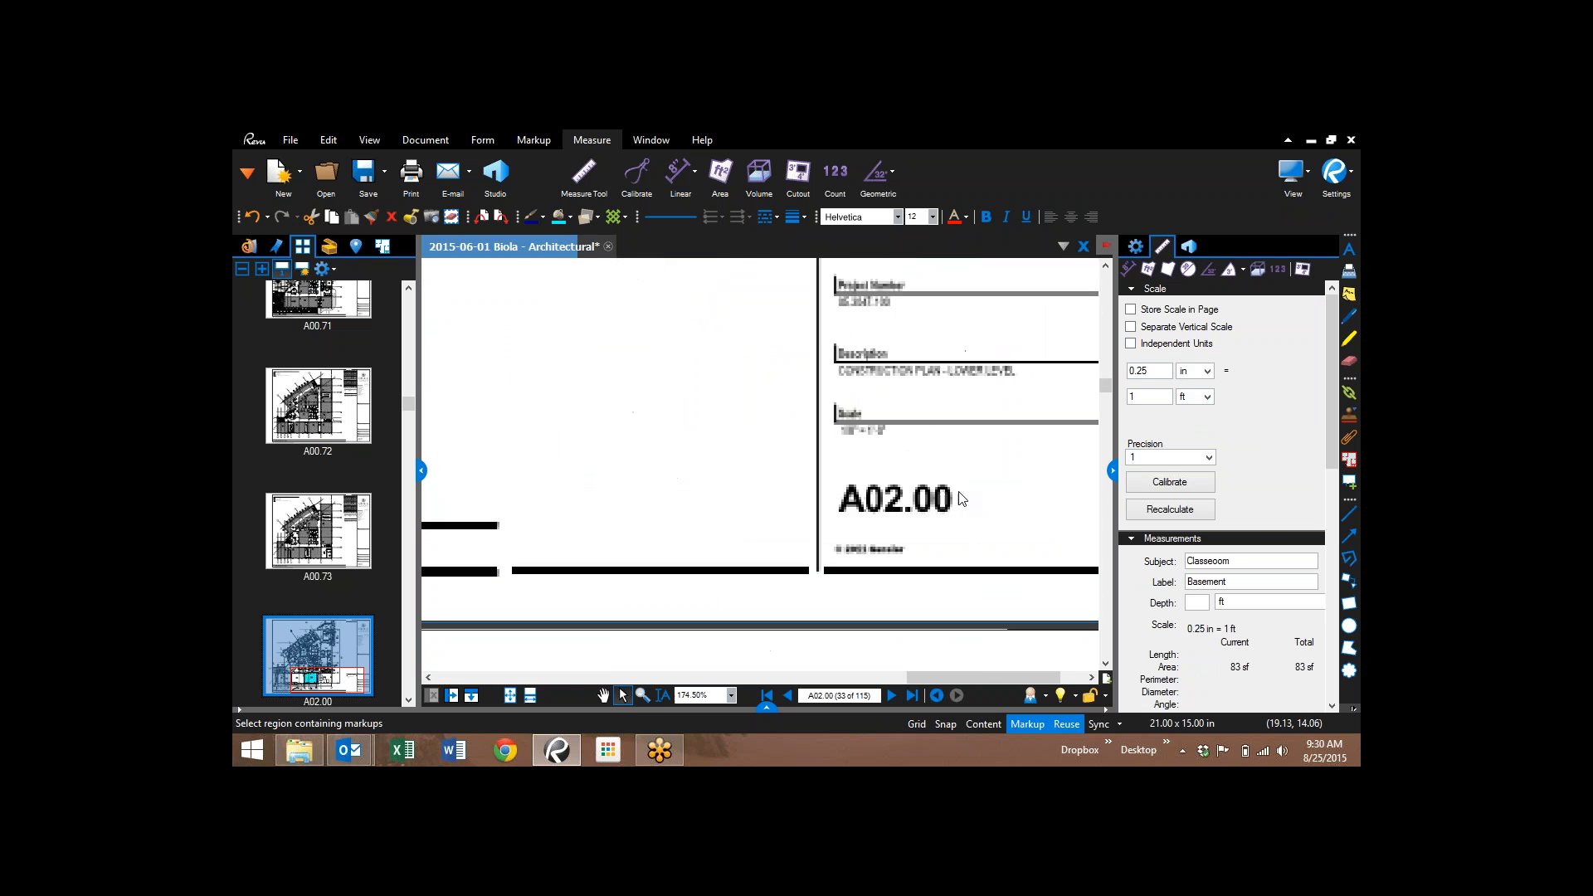
scroll(904, 465, "up", 1)
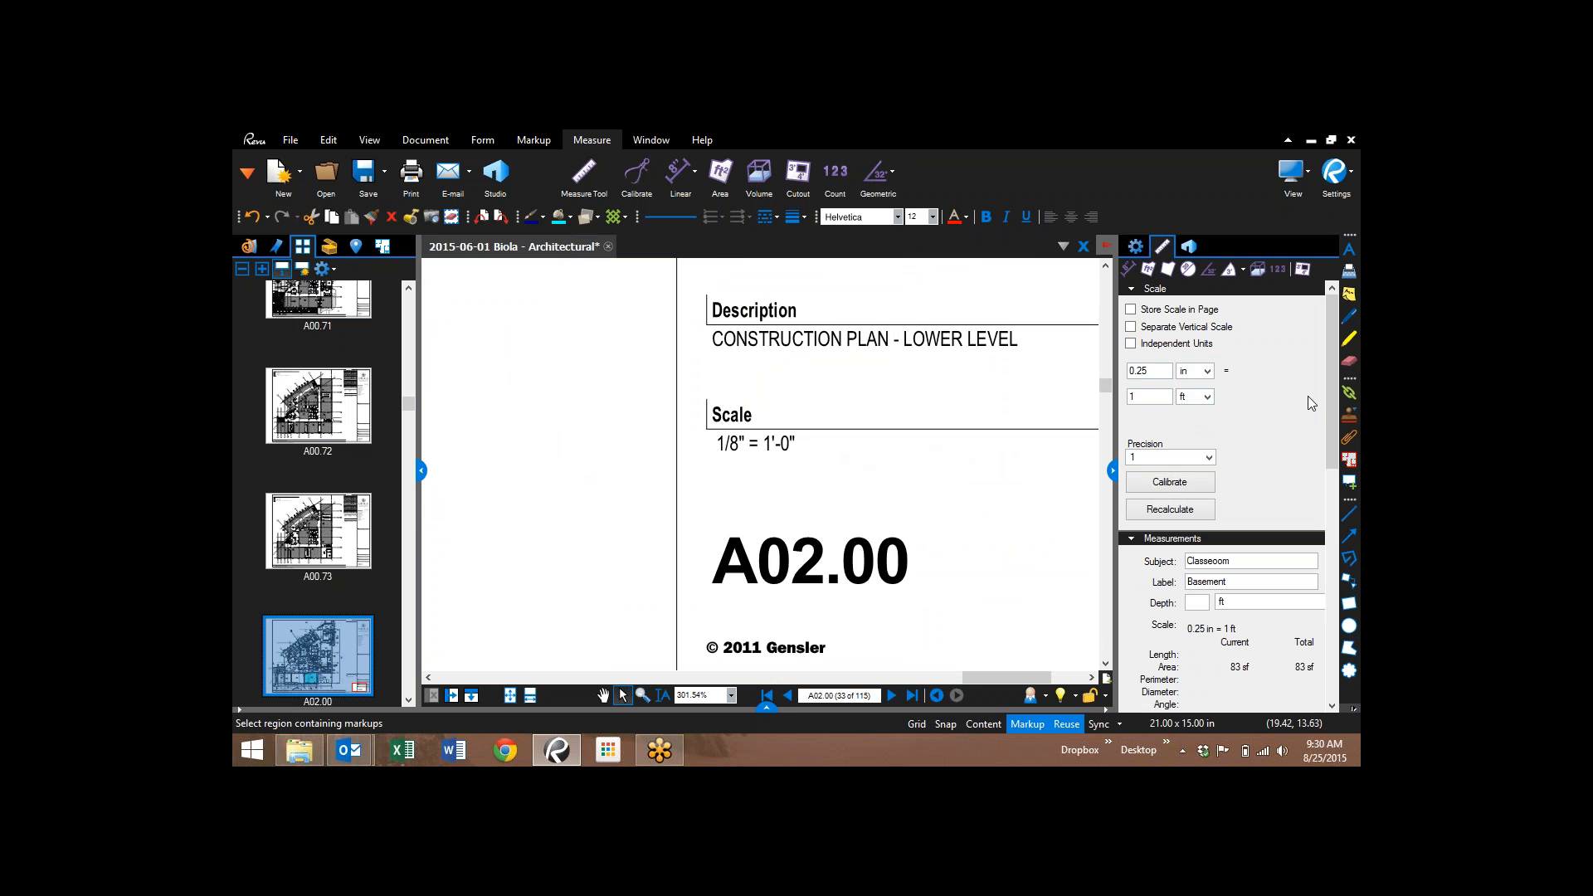
- Set the measurement scale to 0.125 in = 1 ft and deselect the area measurement
double_click(1157, 374)
type("1")
left_click(1167, 395)
left_click(853, 411)
- Store the new scale in the page and check the recalculated Classroom 043 area
scroll(816, 422, "down", 2)
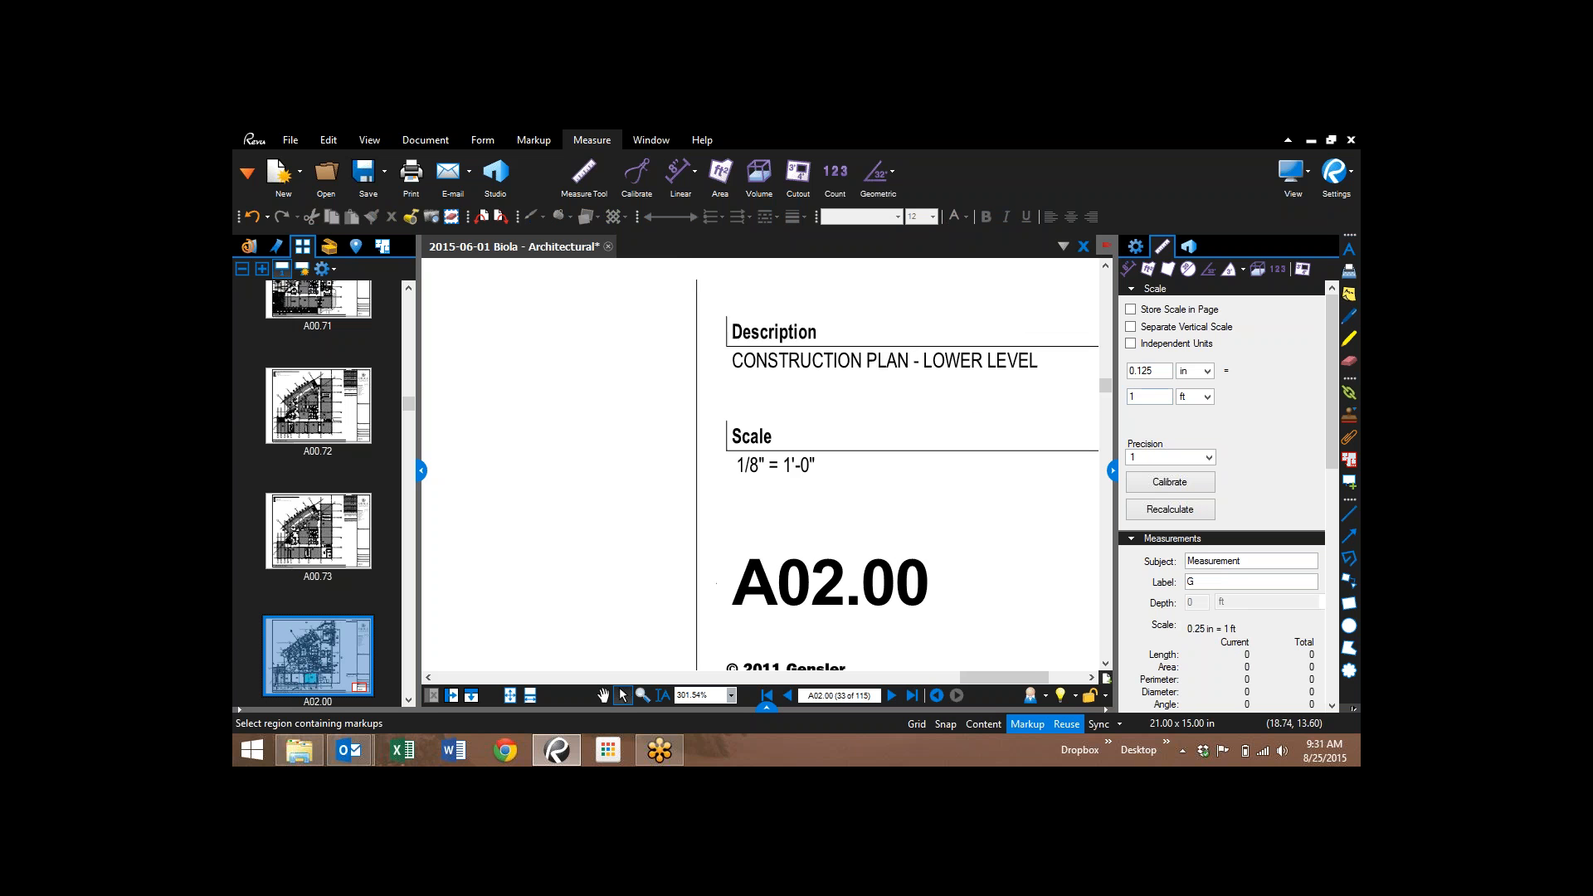
scroll(850, 466, "down", 1)
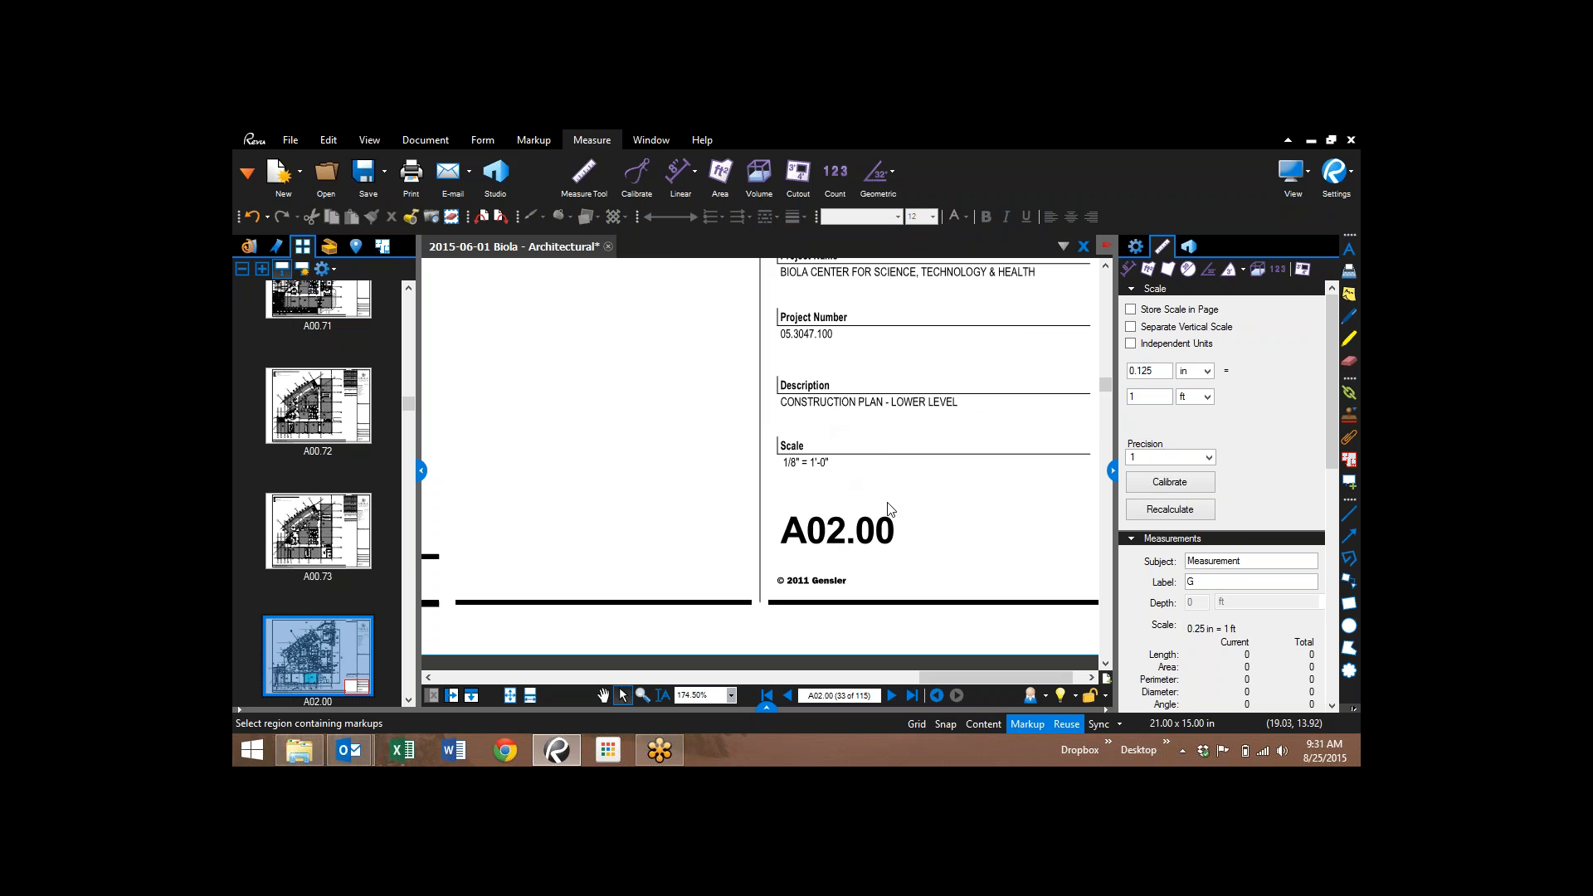
scroll(751, 449, "down", 2)
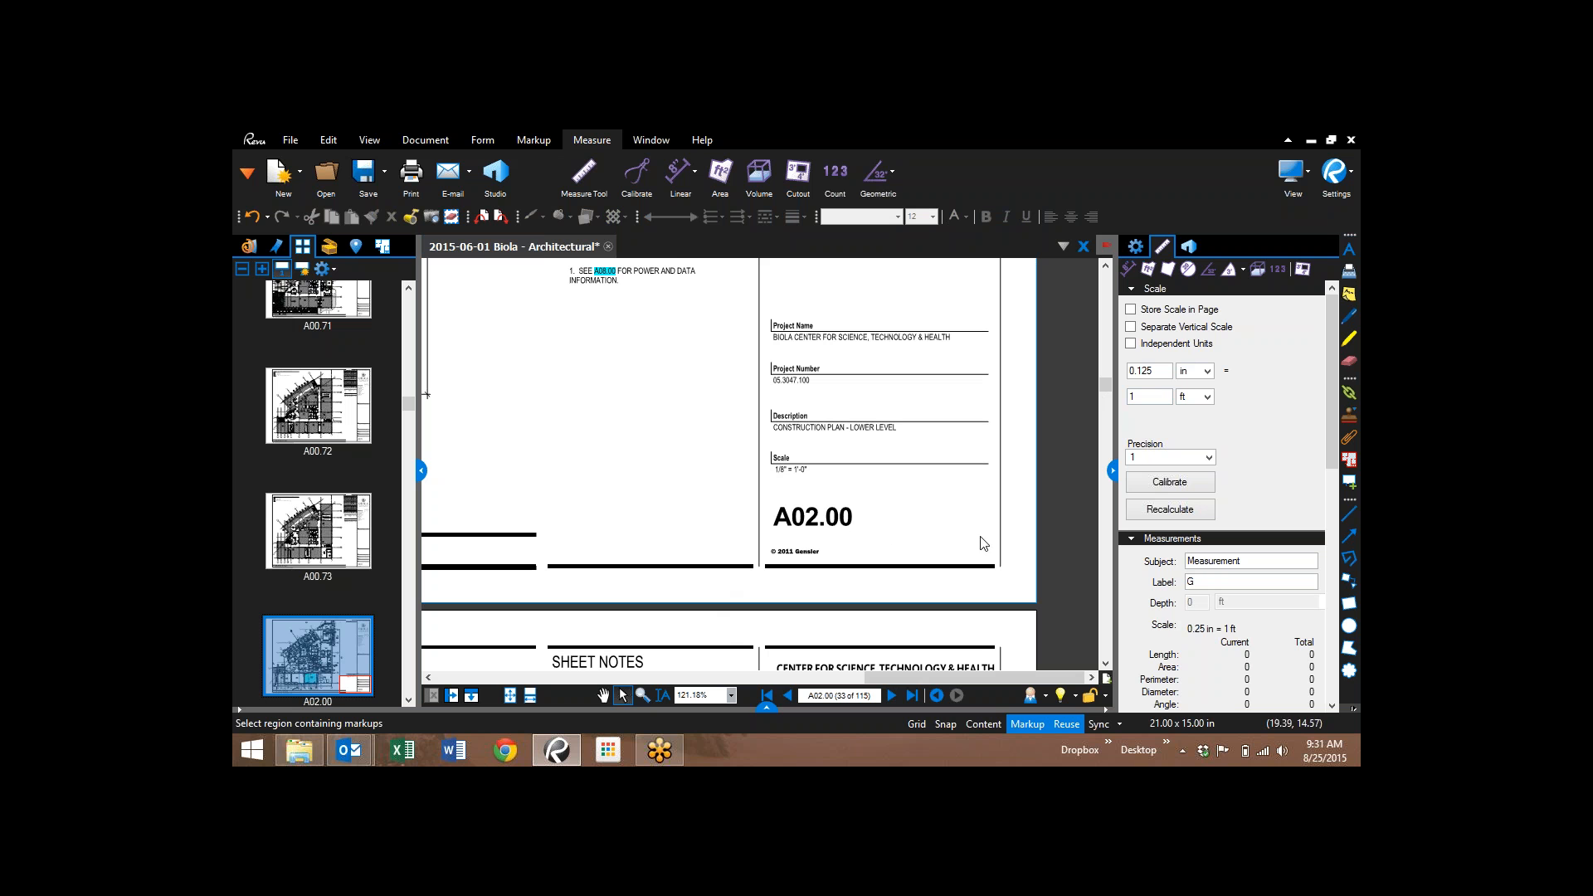
left_click(1131, 310)
scroll(686, 465, "down", 3)
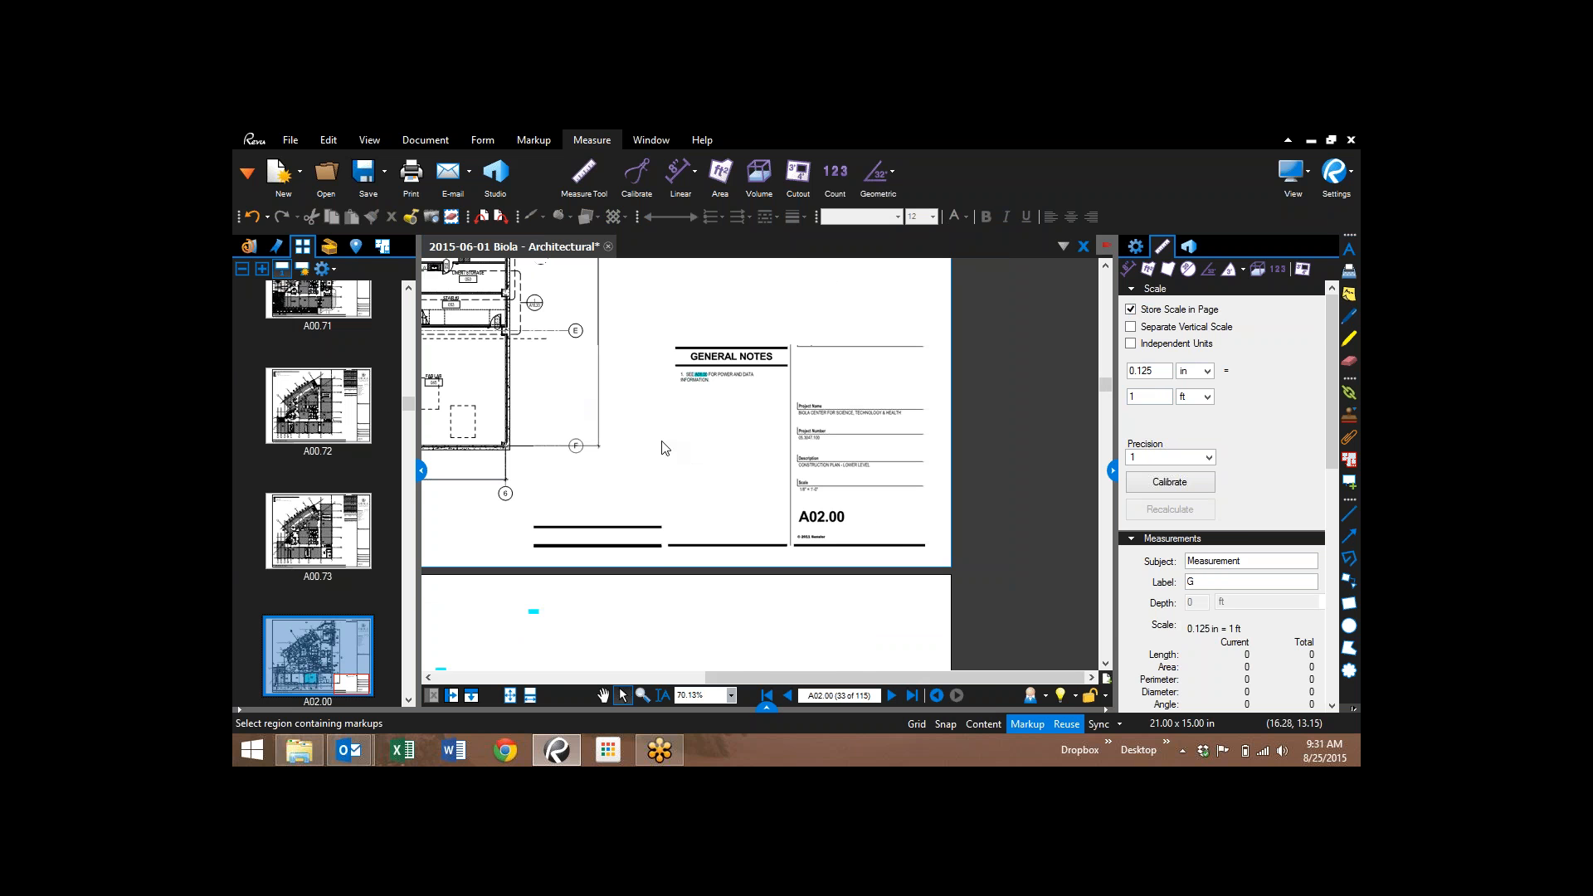
scroll(531, 415, "up", 3)
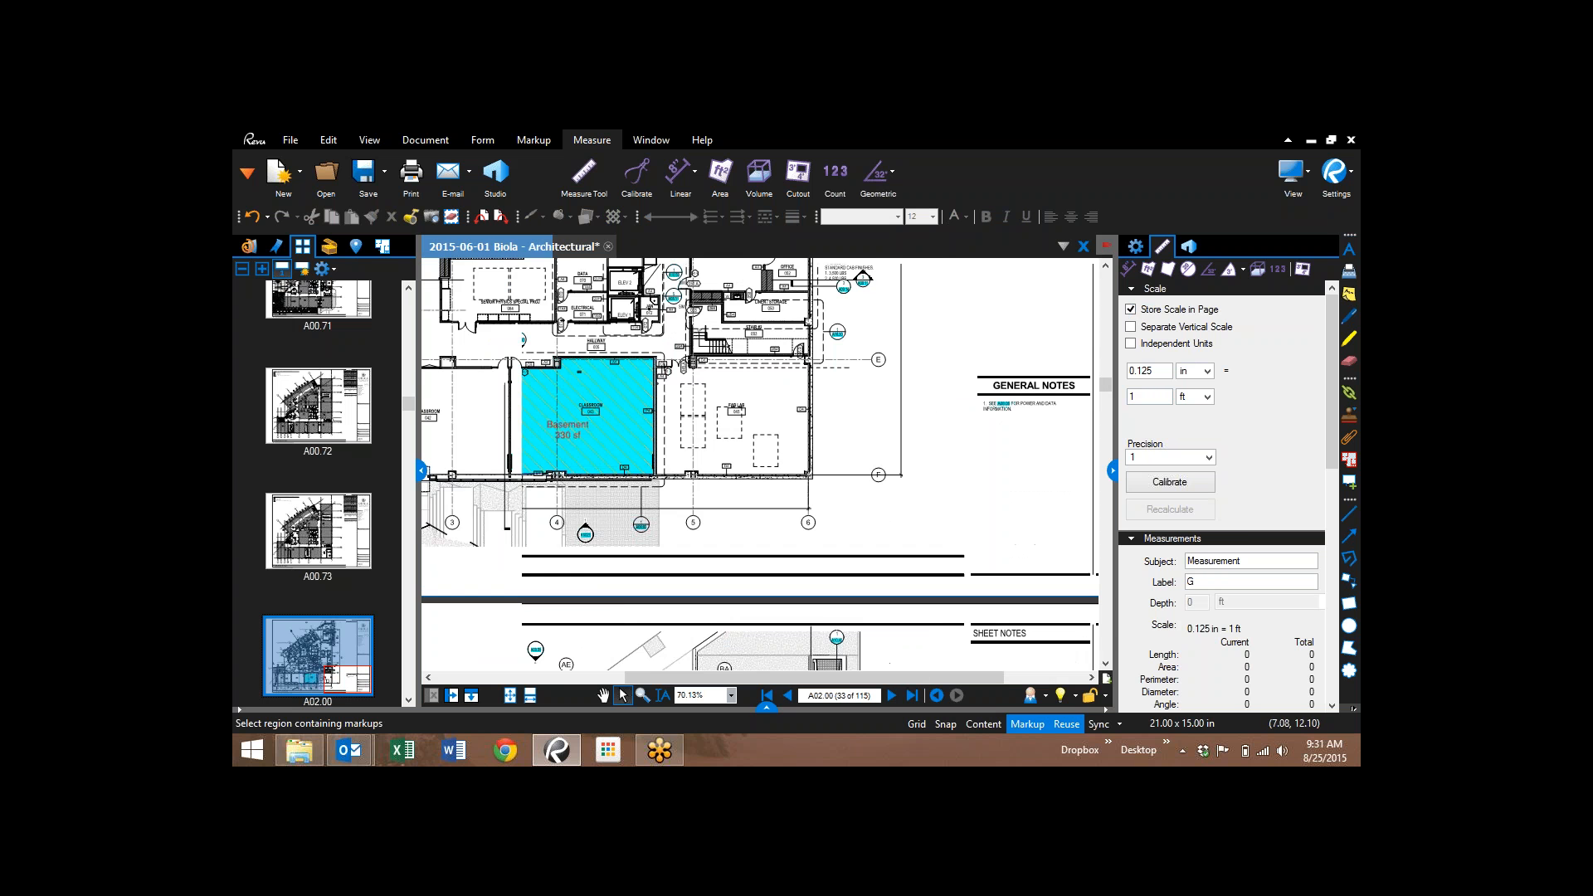
scroll(479, 441, "up", 3)
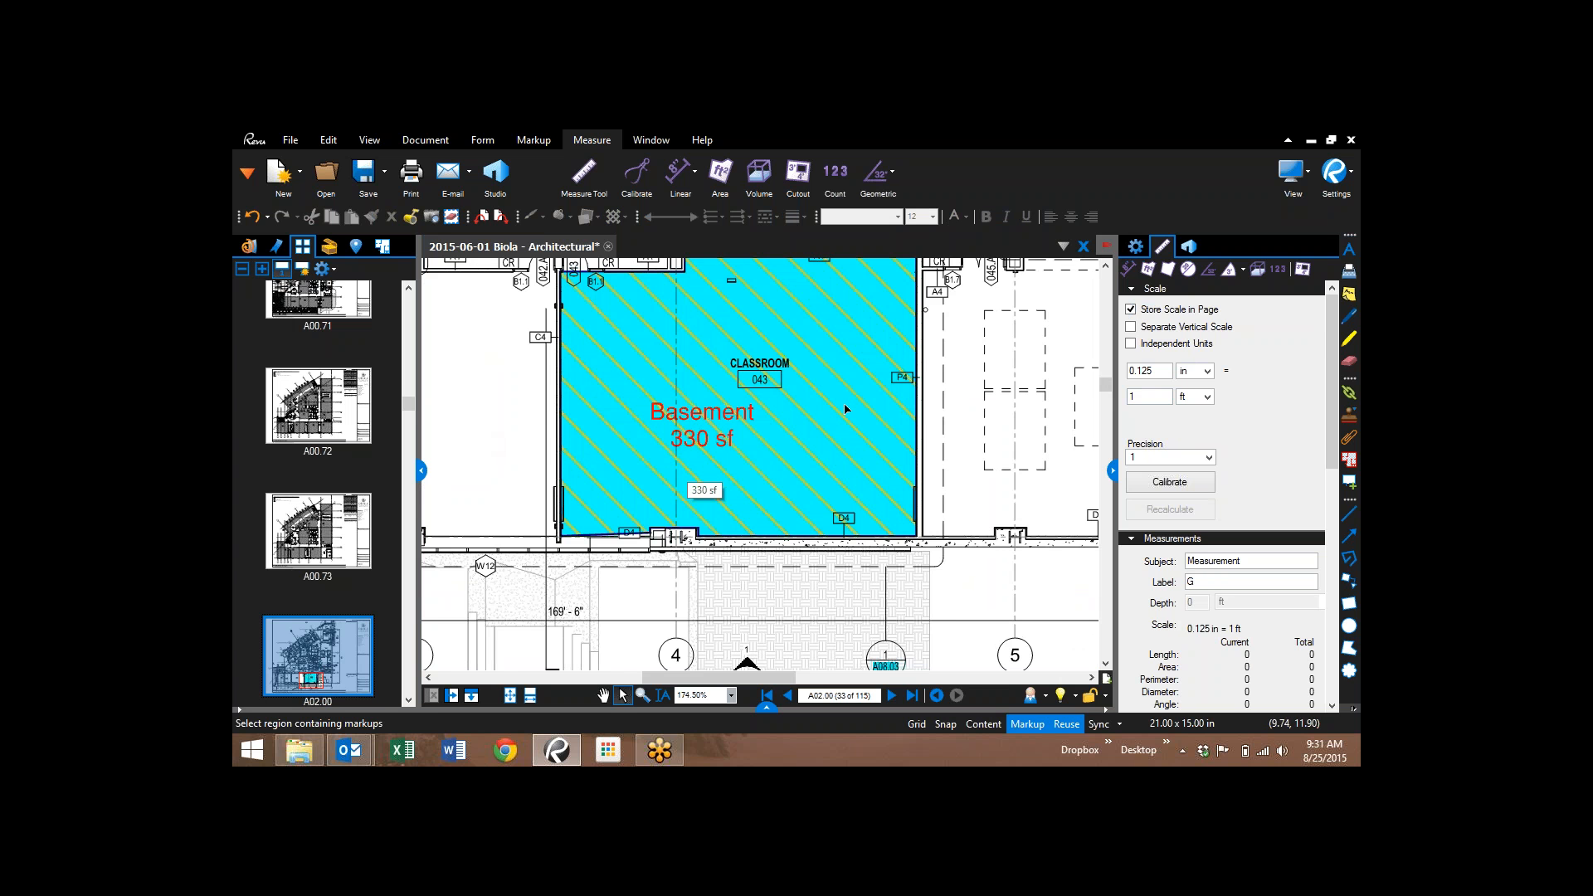
left_click_drag(982, 418, 920, 474)
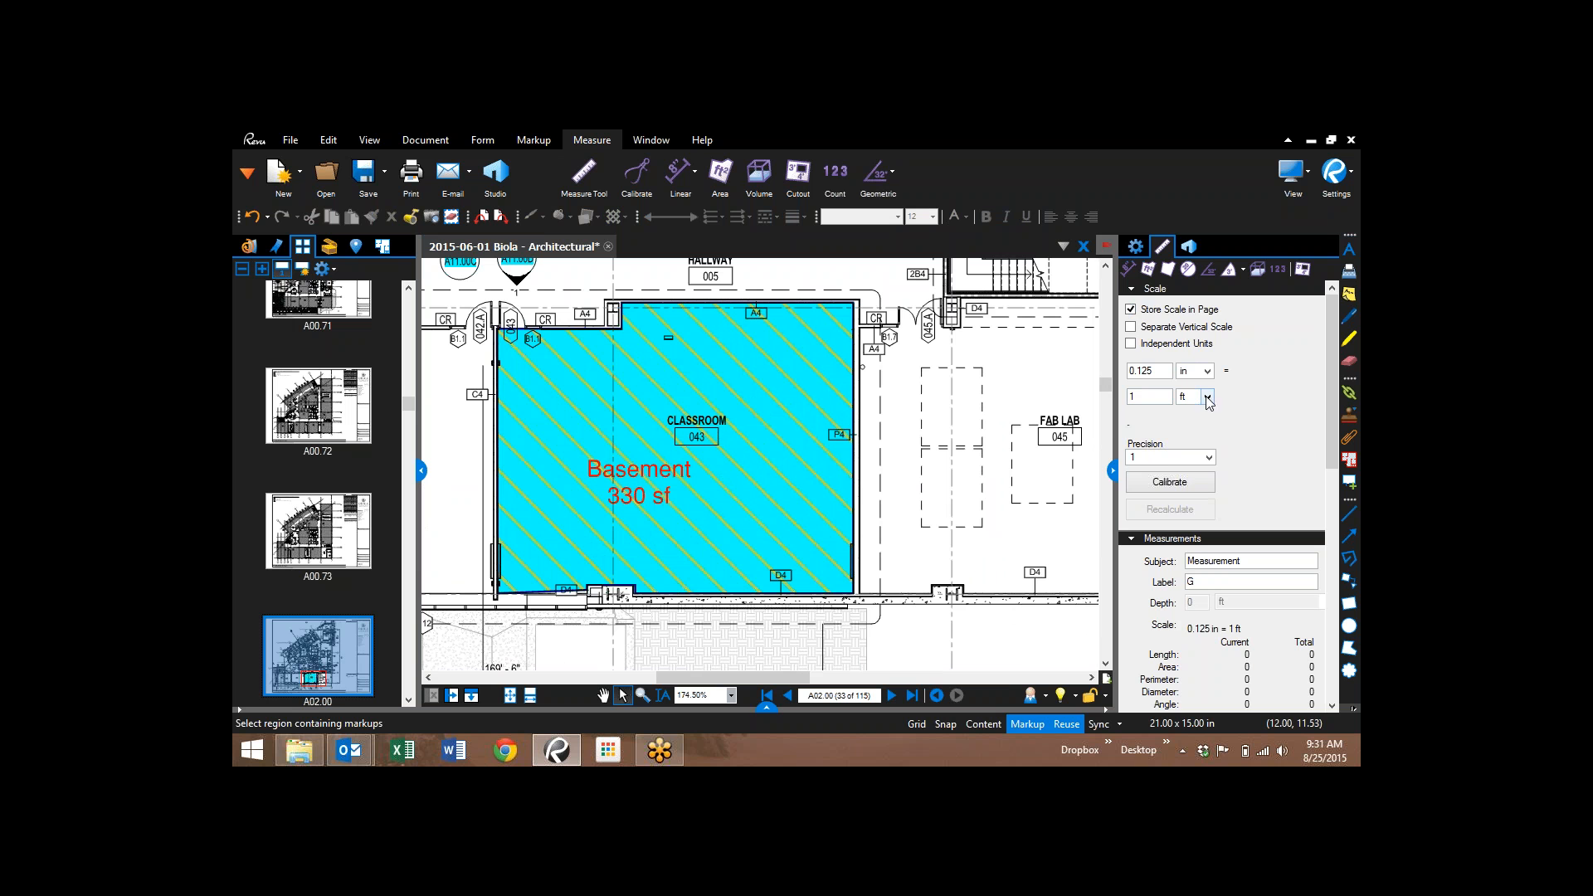
- Try measurement precisions of 0.0001 and 0.1 on the Classroom 043 area
left_click(1207, 459)
left_click(1159, 519)
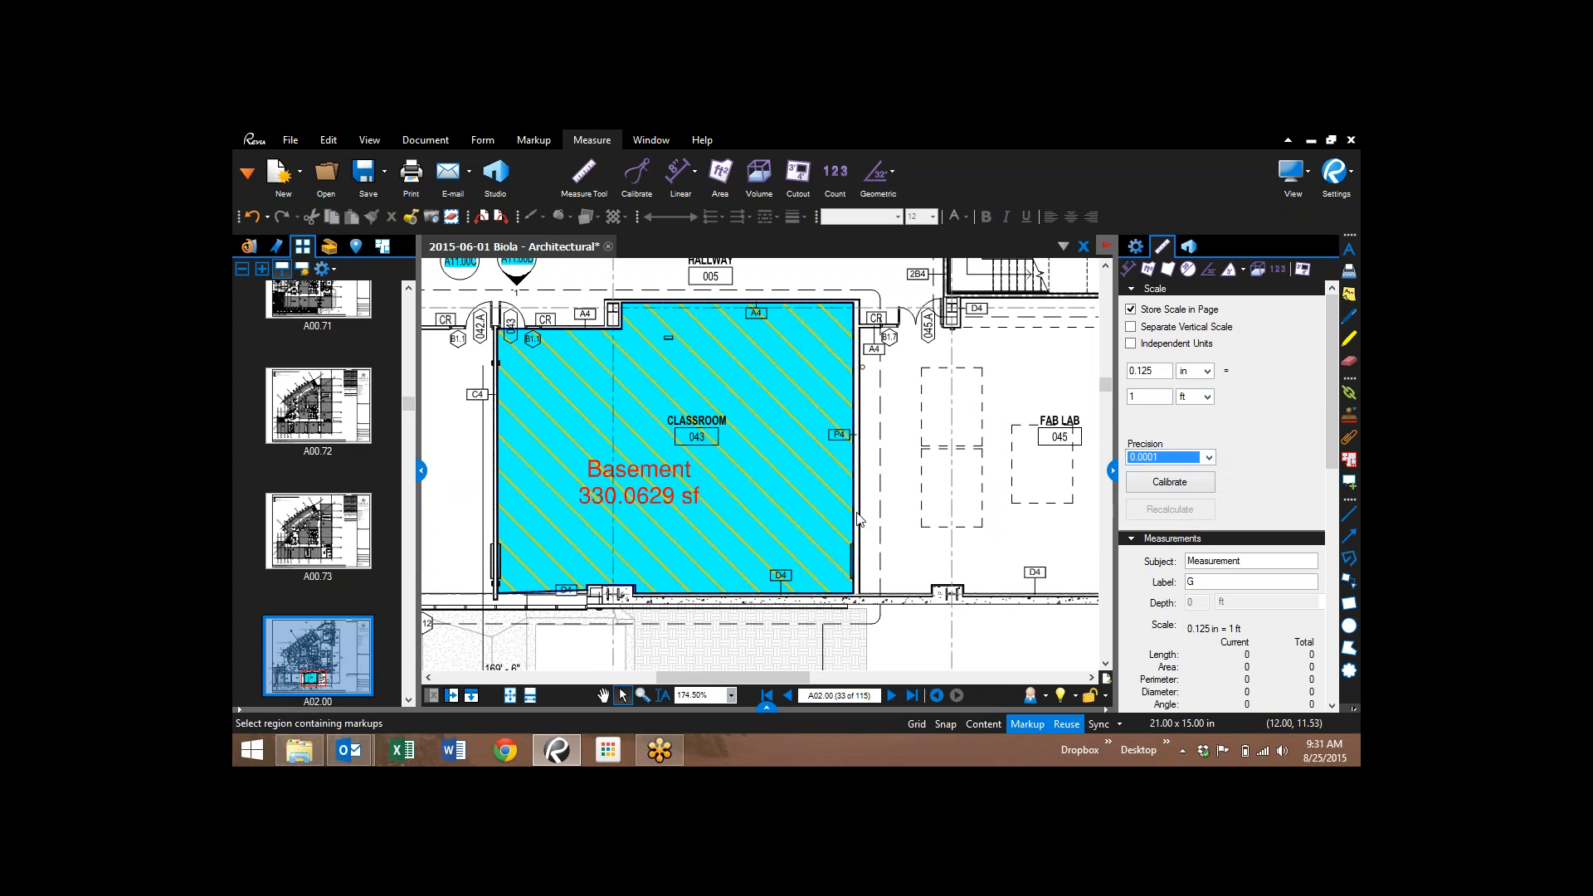
mouse_move(642, 504)
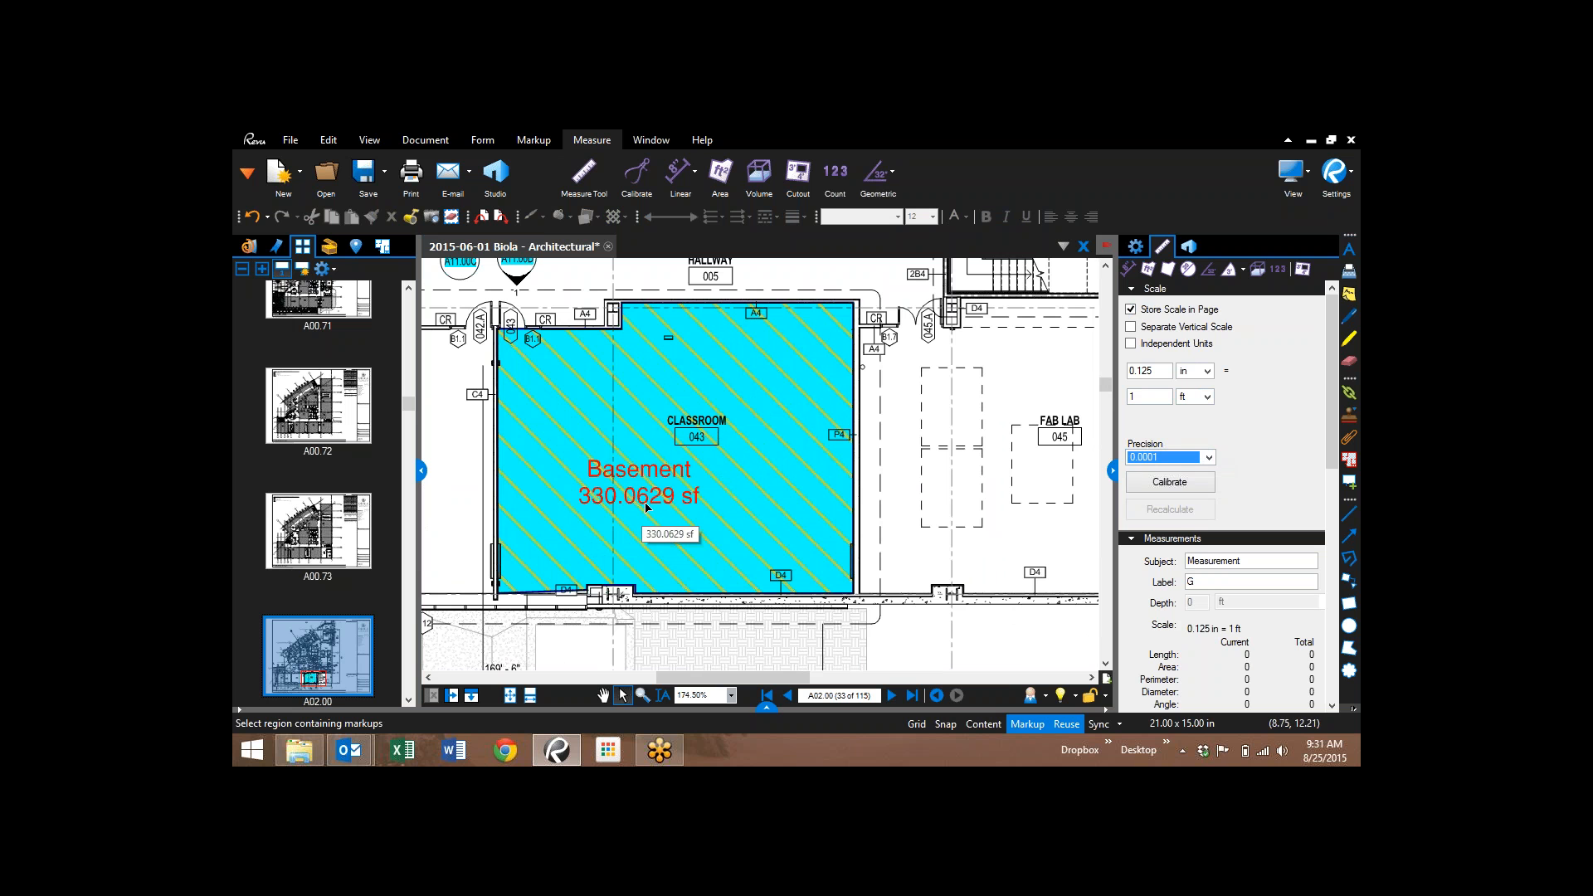
left_click(1209, 458)
left_click(1157, 483)
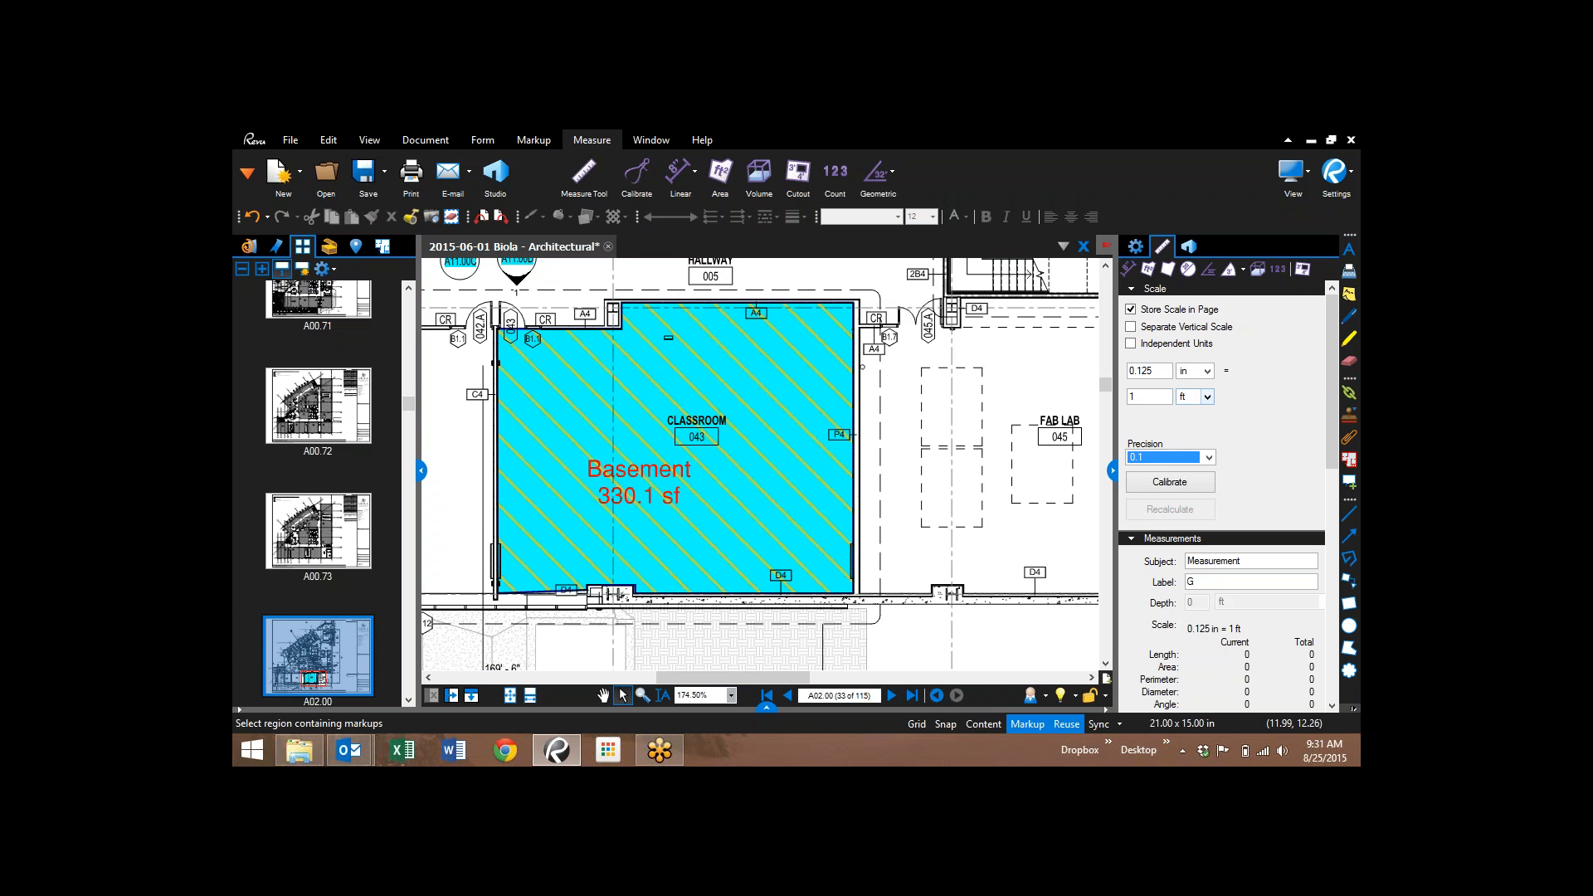
- Try feet and inches as the scale unit with its fractional precisions, and return the unit to ft
left_click(1210, 397)
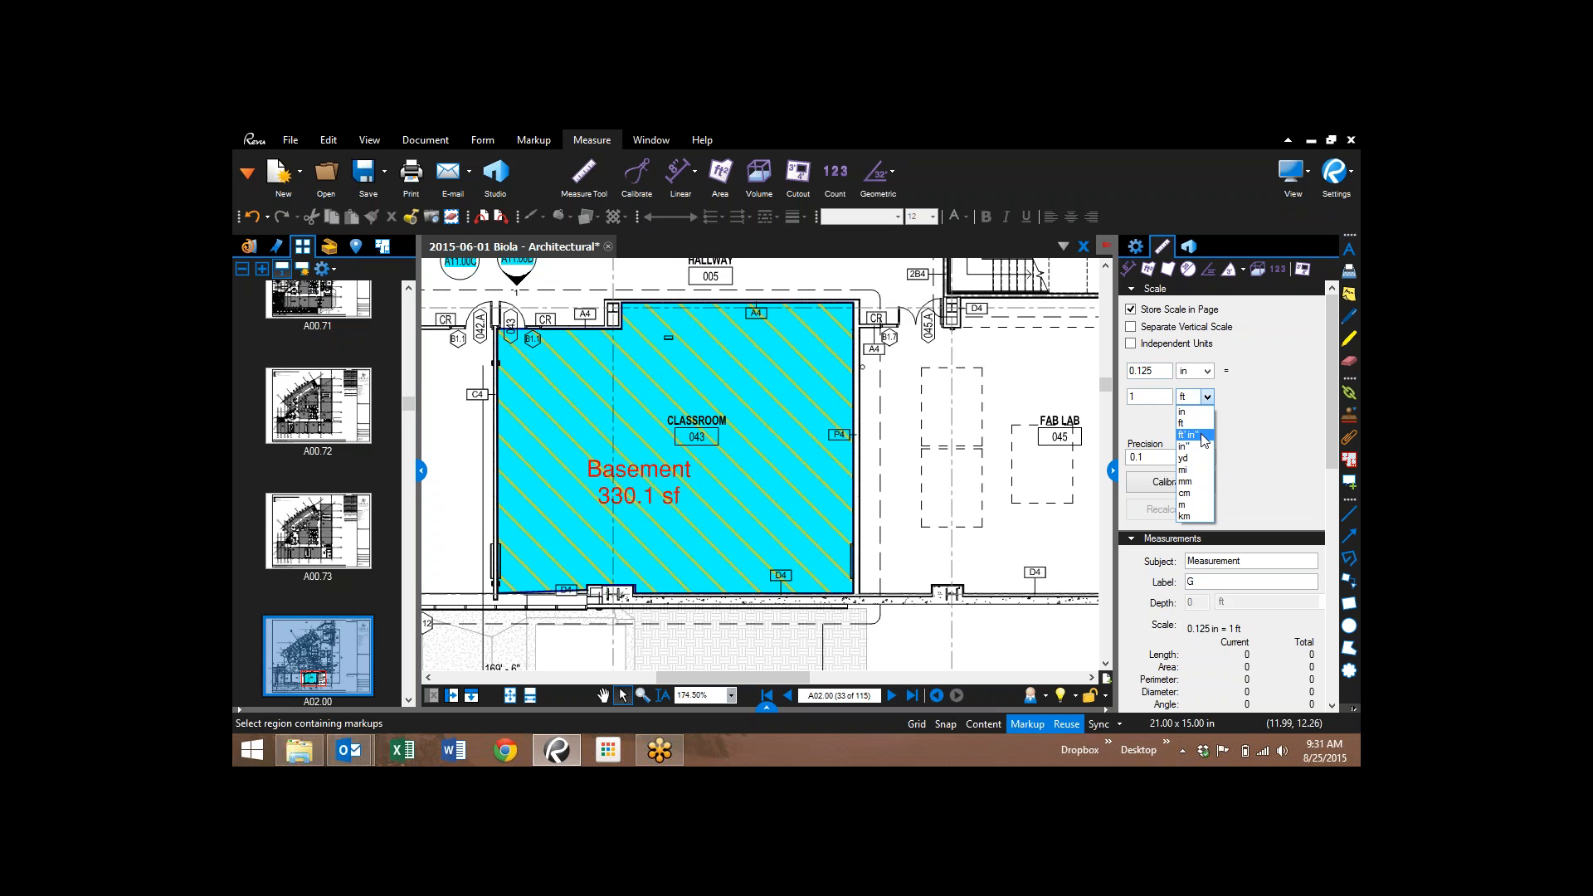
left_click(1202, 436)
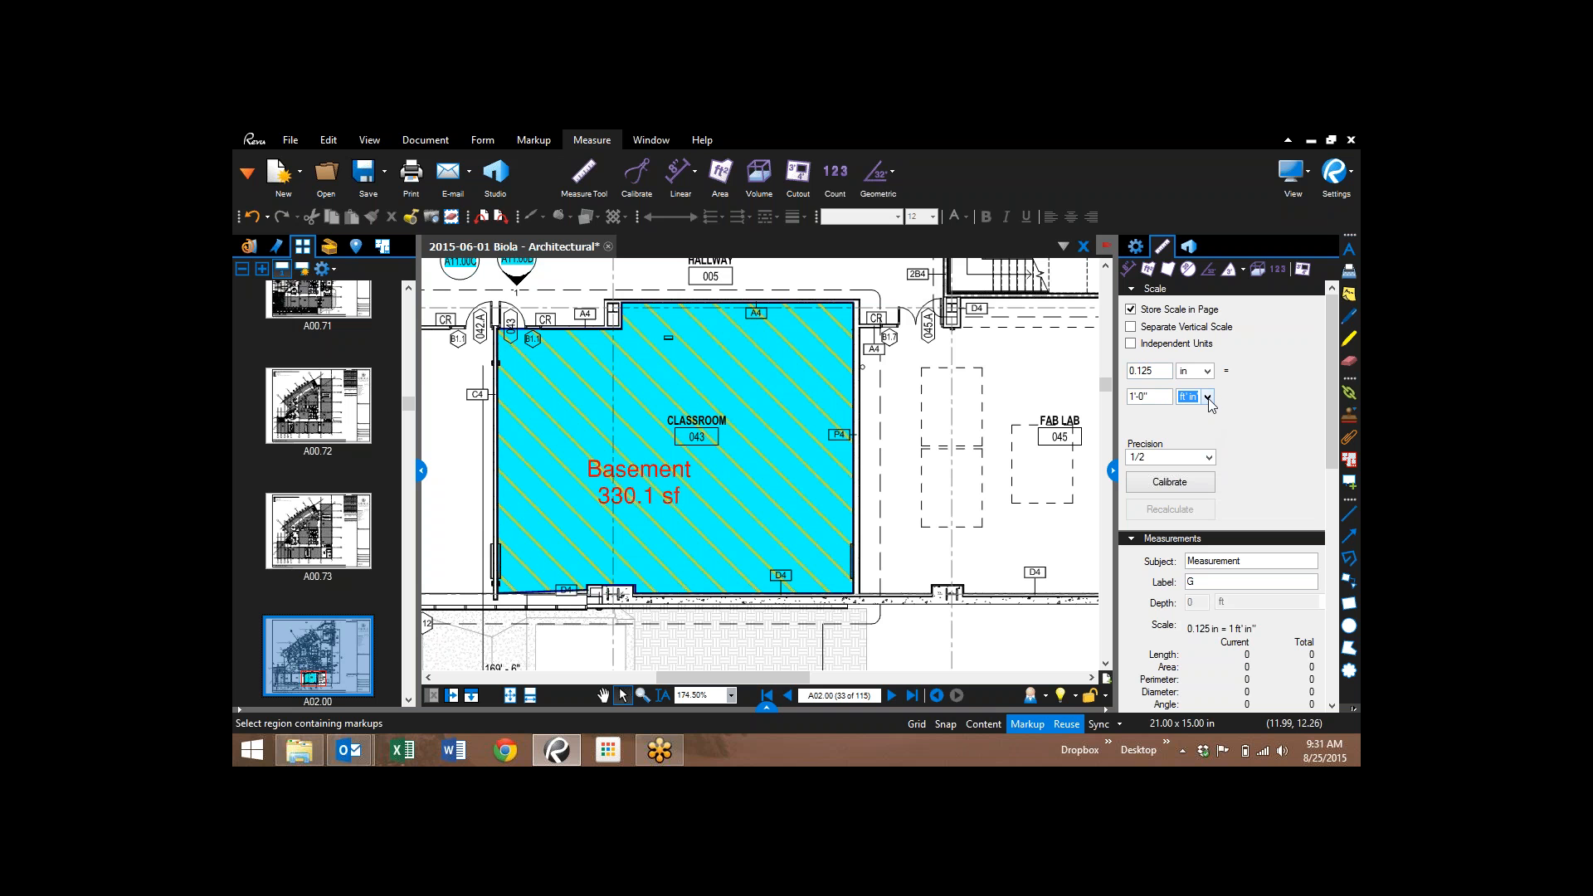
left_click(1209, 399)
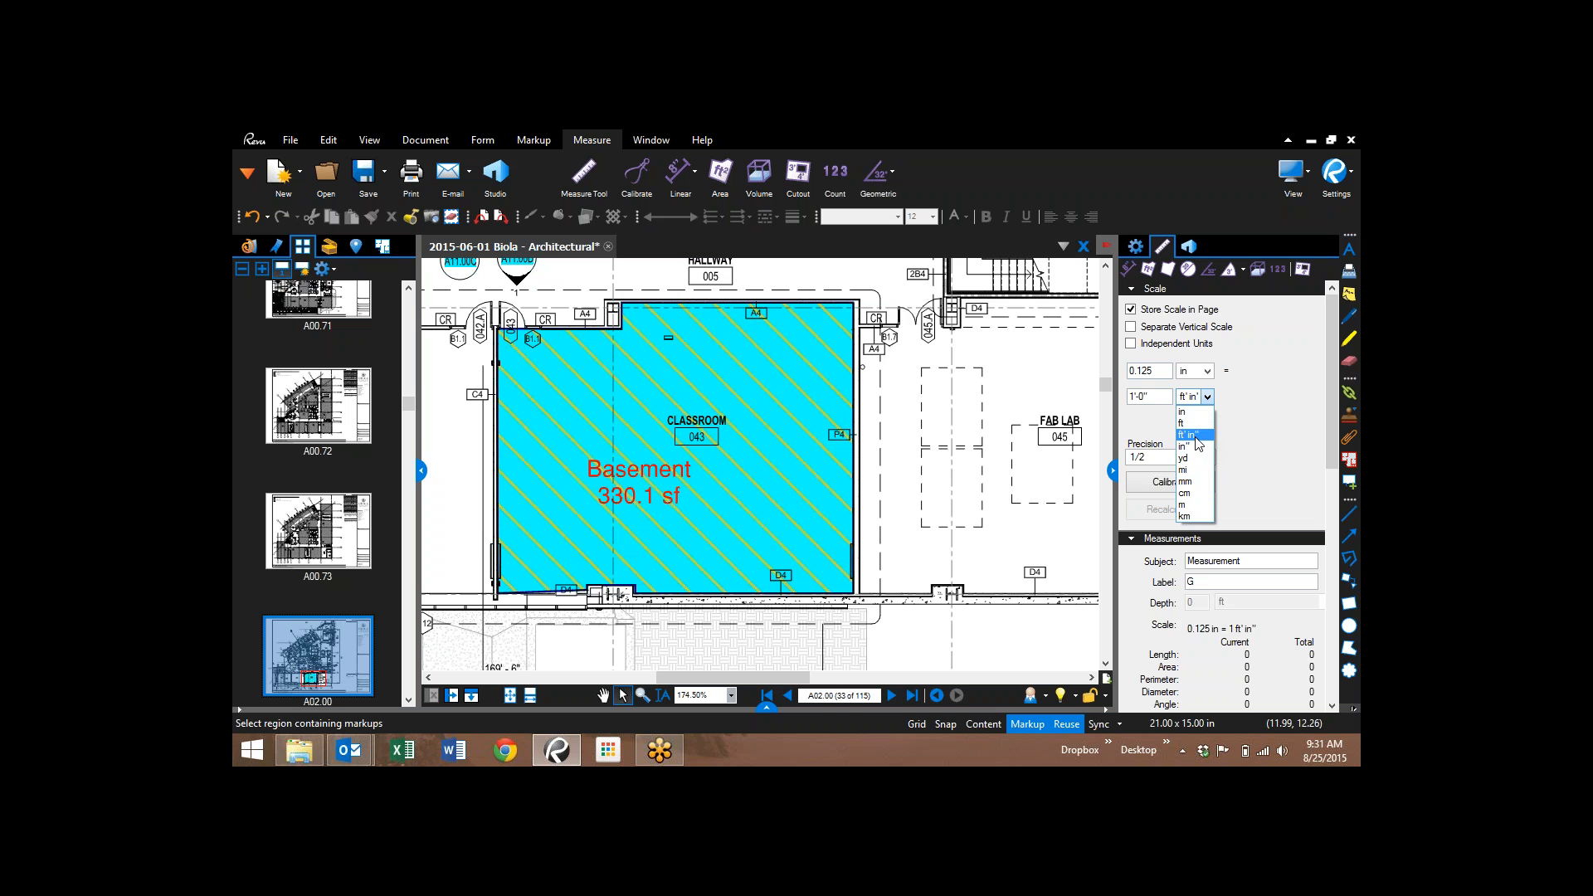
left_click(1197, 436)
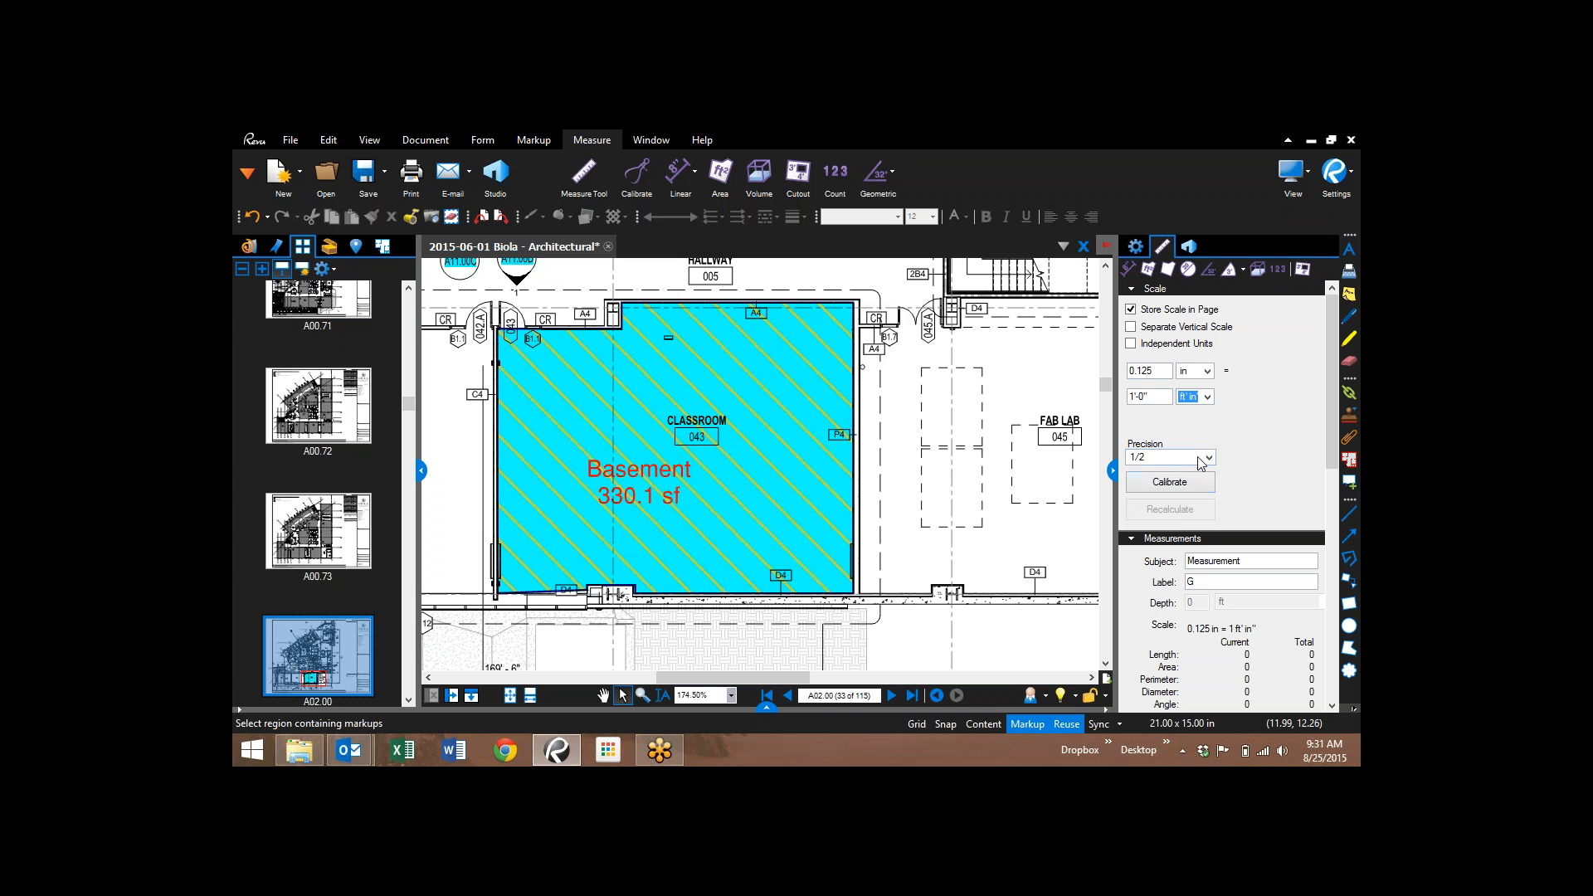
left_click(1210, 457)
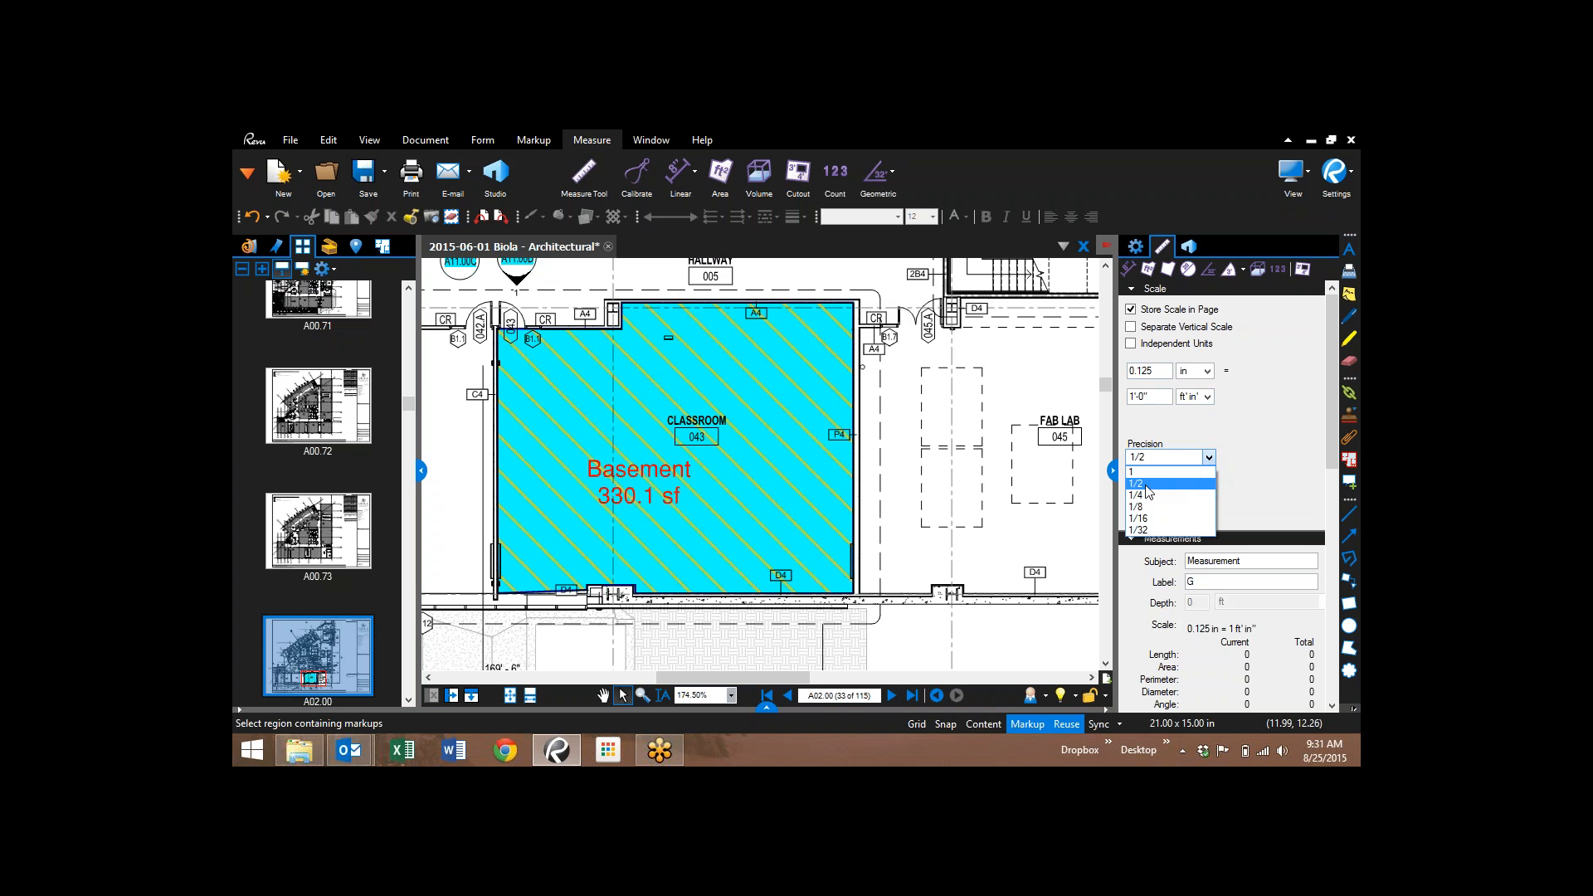
left_click(1206, 470)
left_click(1209, 458)
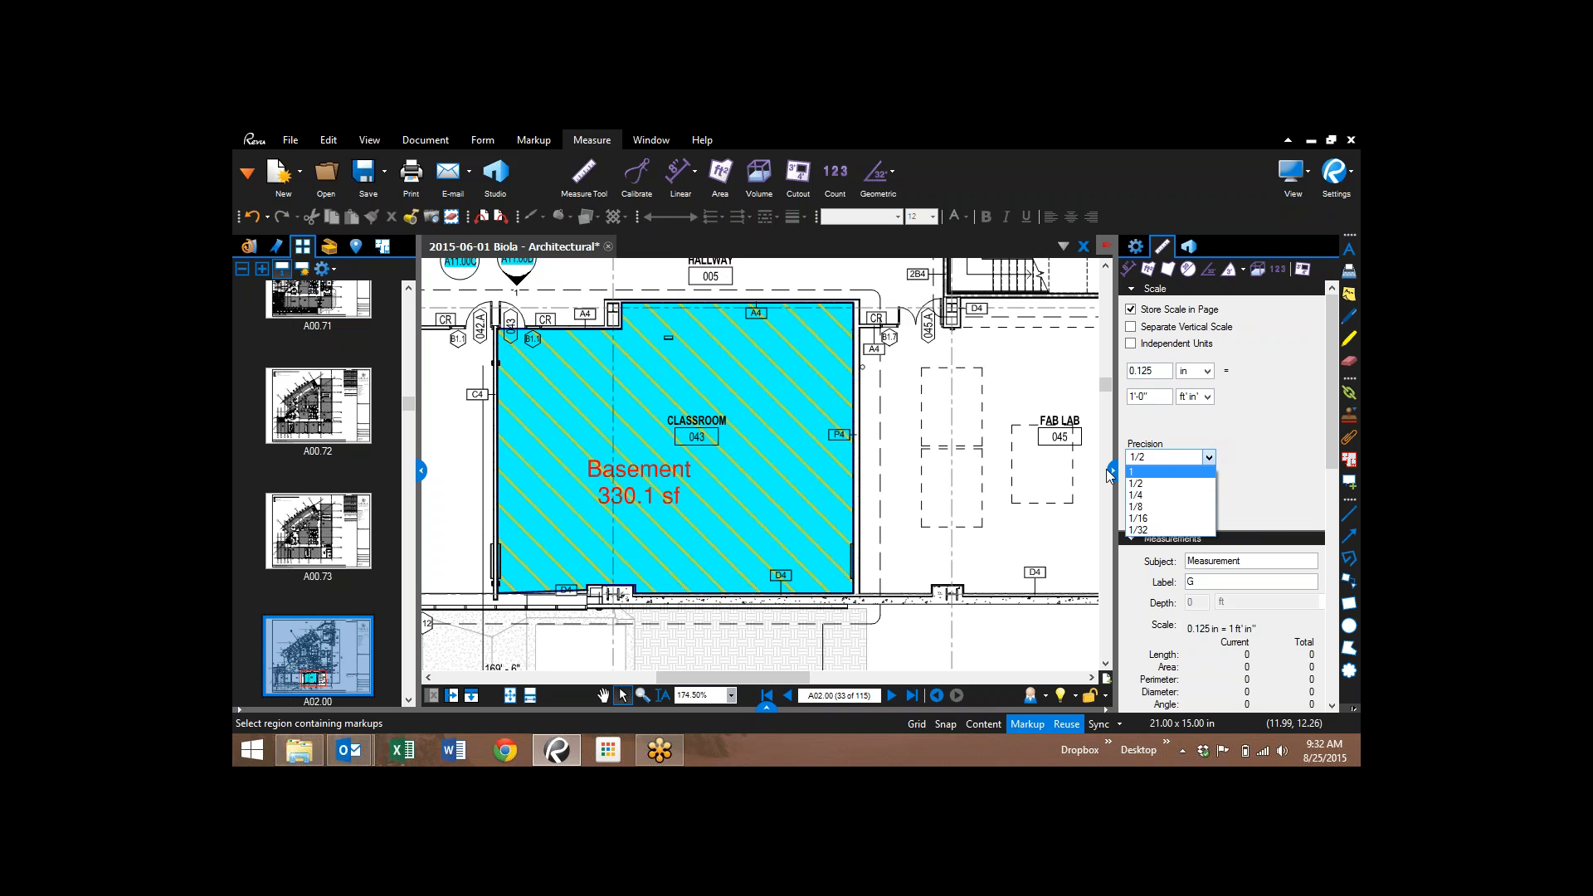
left_click(1209, 431)
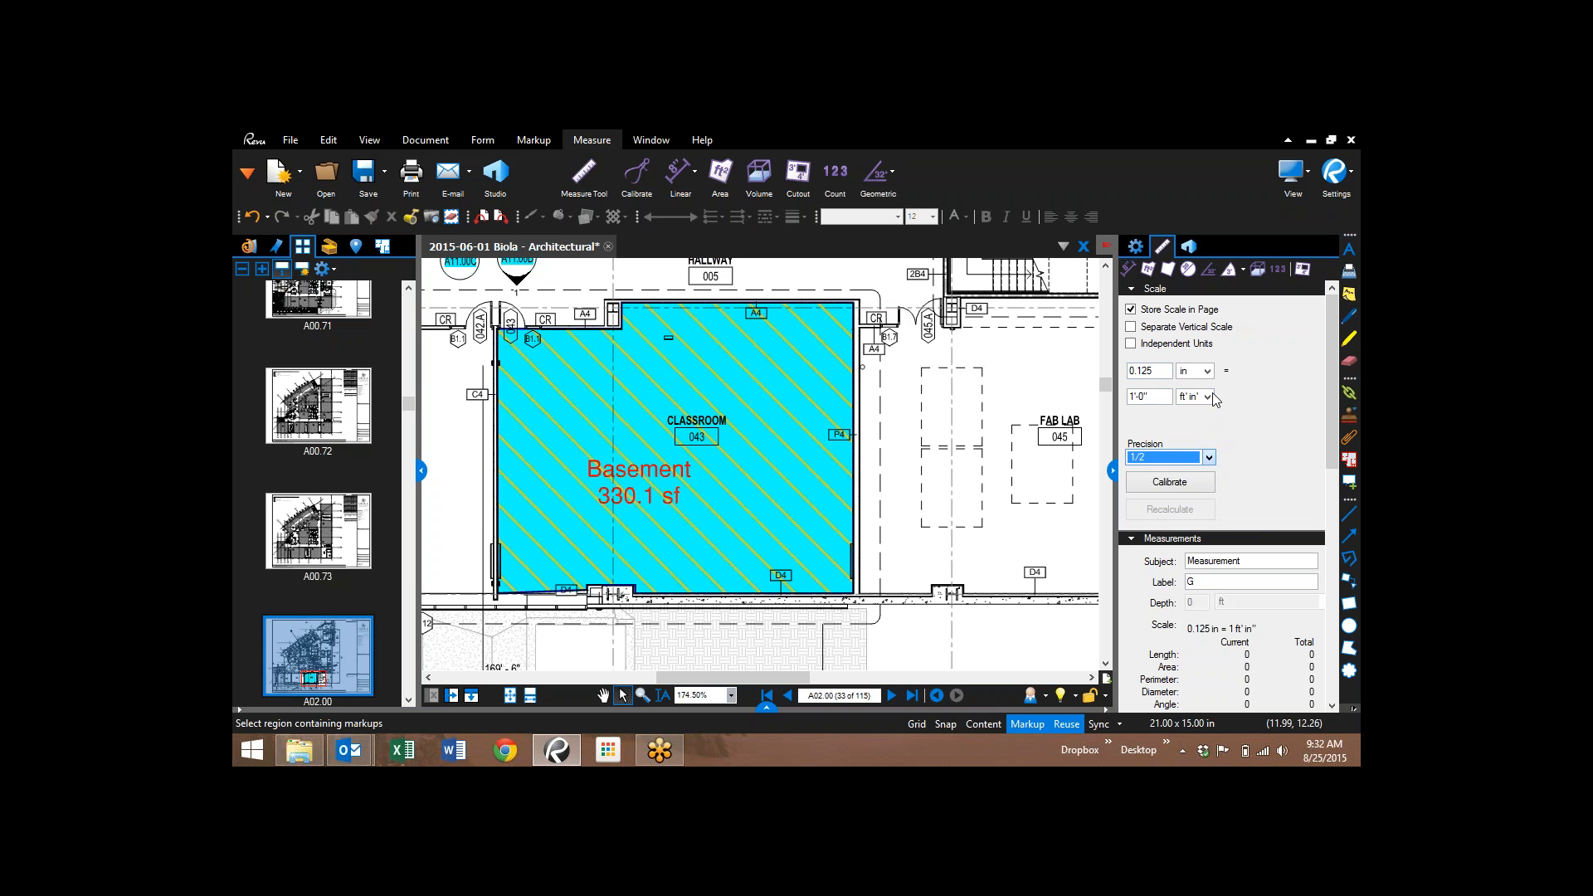
left_click(1207, 397)
left_click(1198, 425)
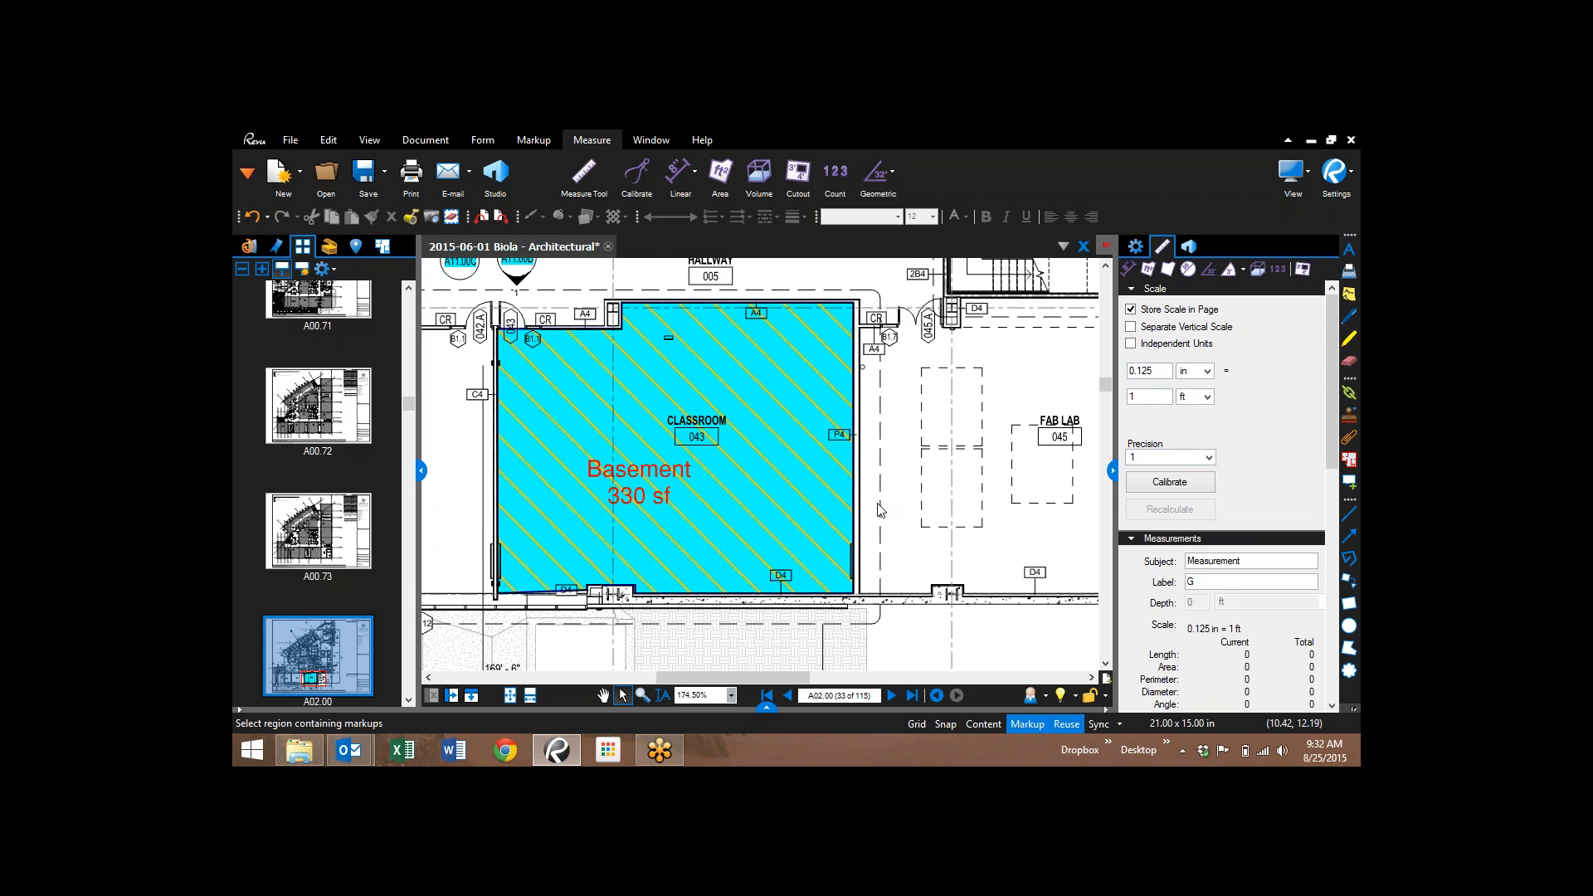
- Measure the area of Classroom 042 by outlining its four corners with the Area tool
left_click_drag(878, 503, 950, 460)
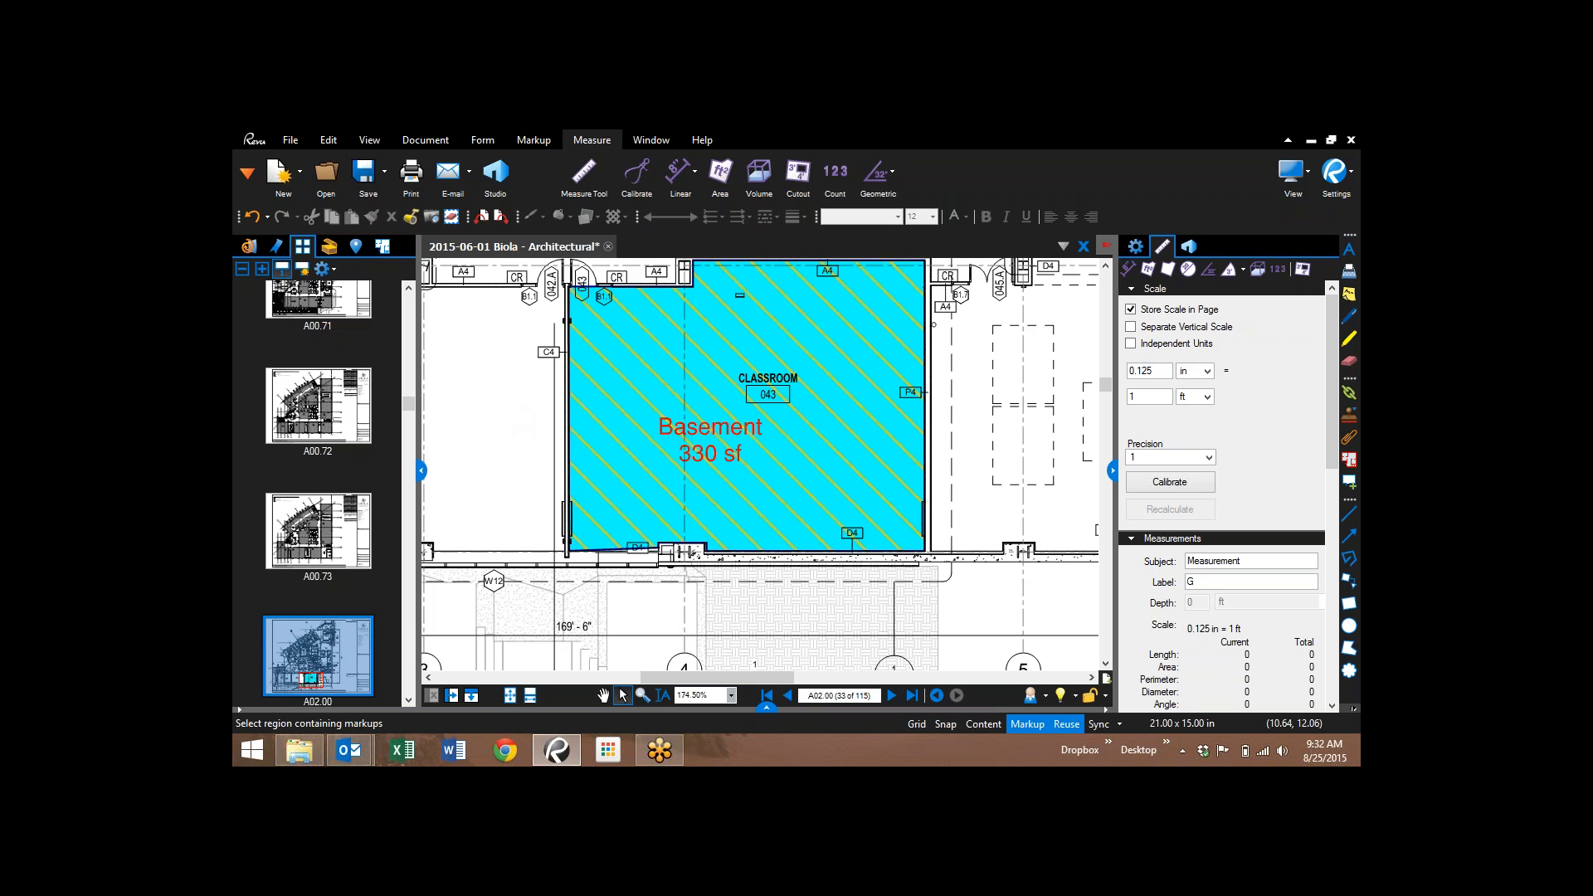
scroll(863, 341, "up", 1)
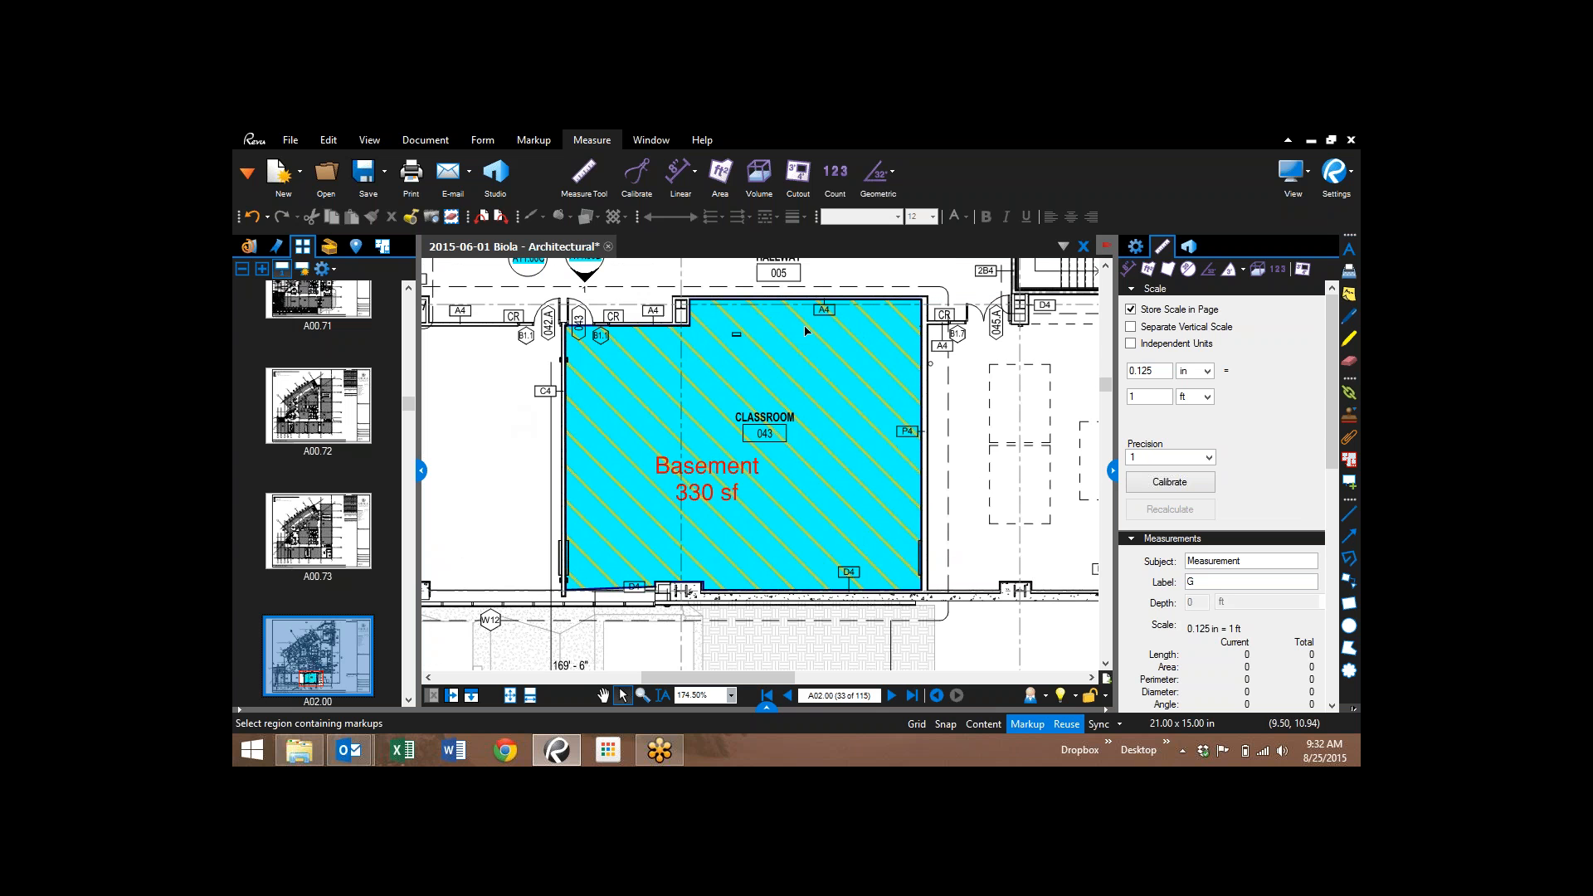
scroll(811, 508, "down", 1)
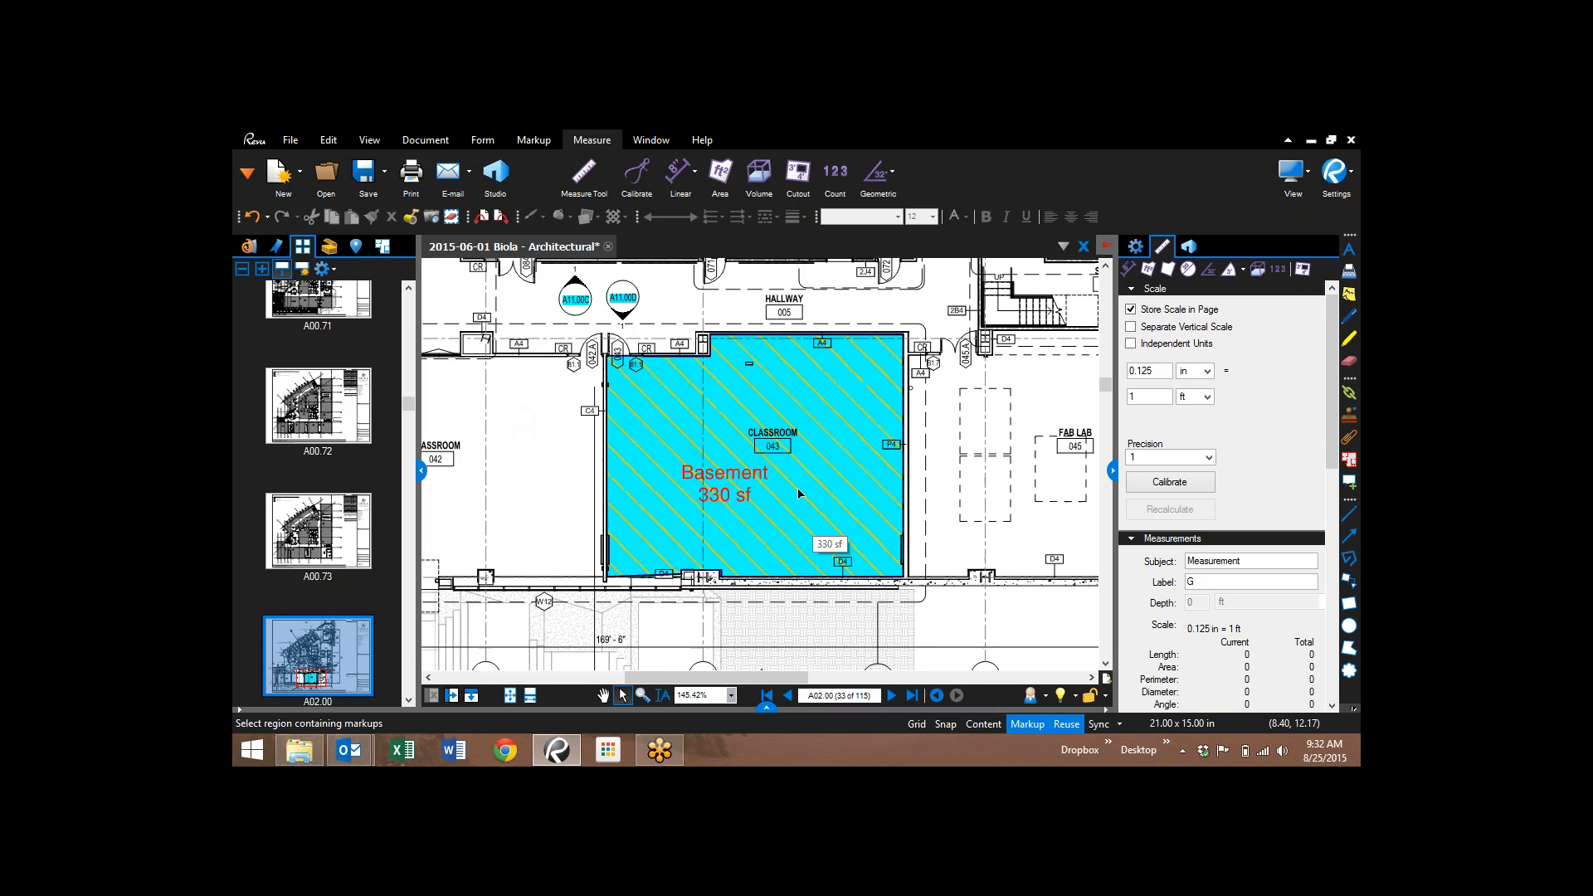
left_click(721, 175)
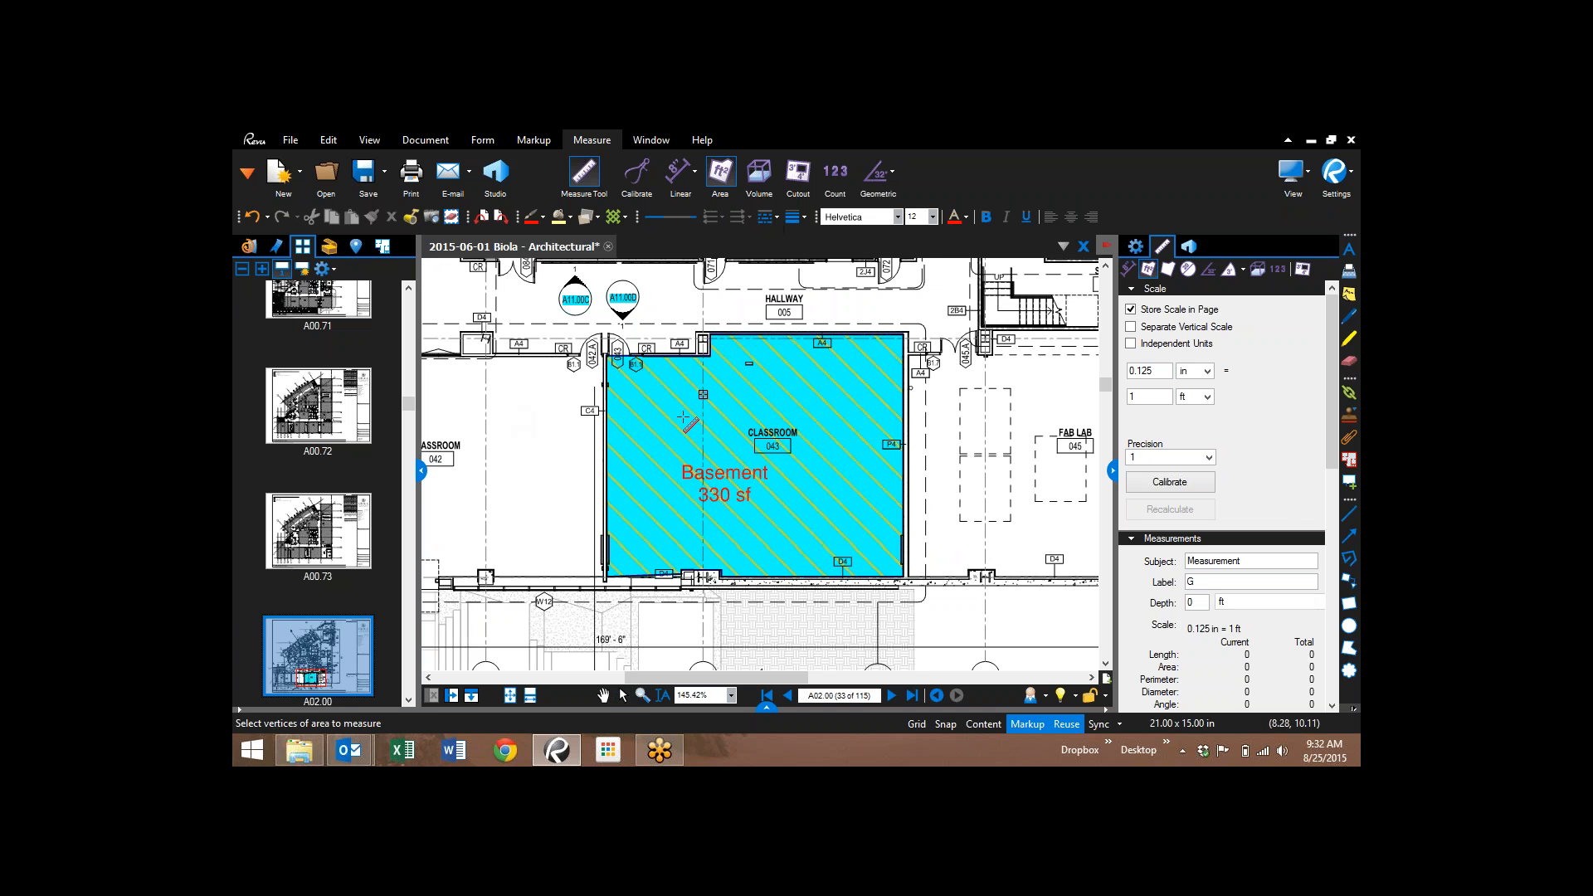
left_click_drag(598, 428, 786, 444)
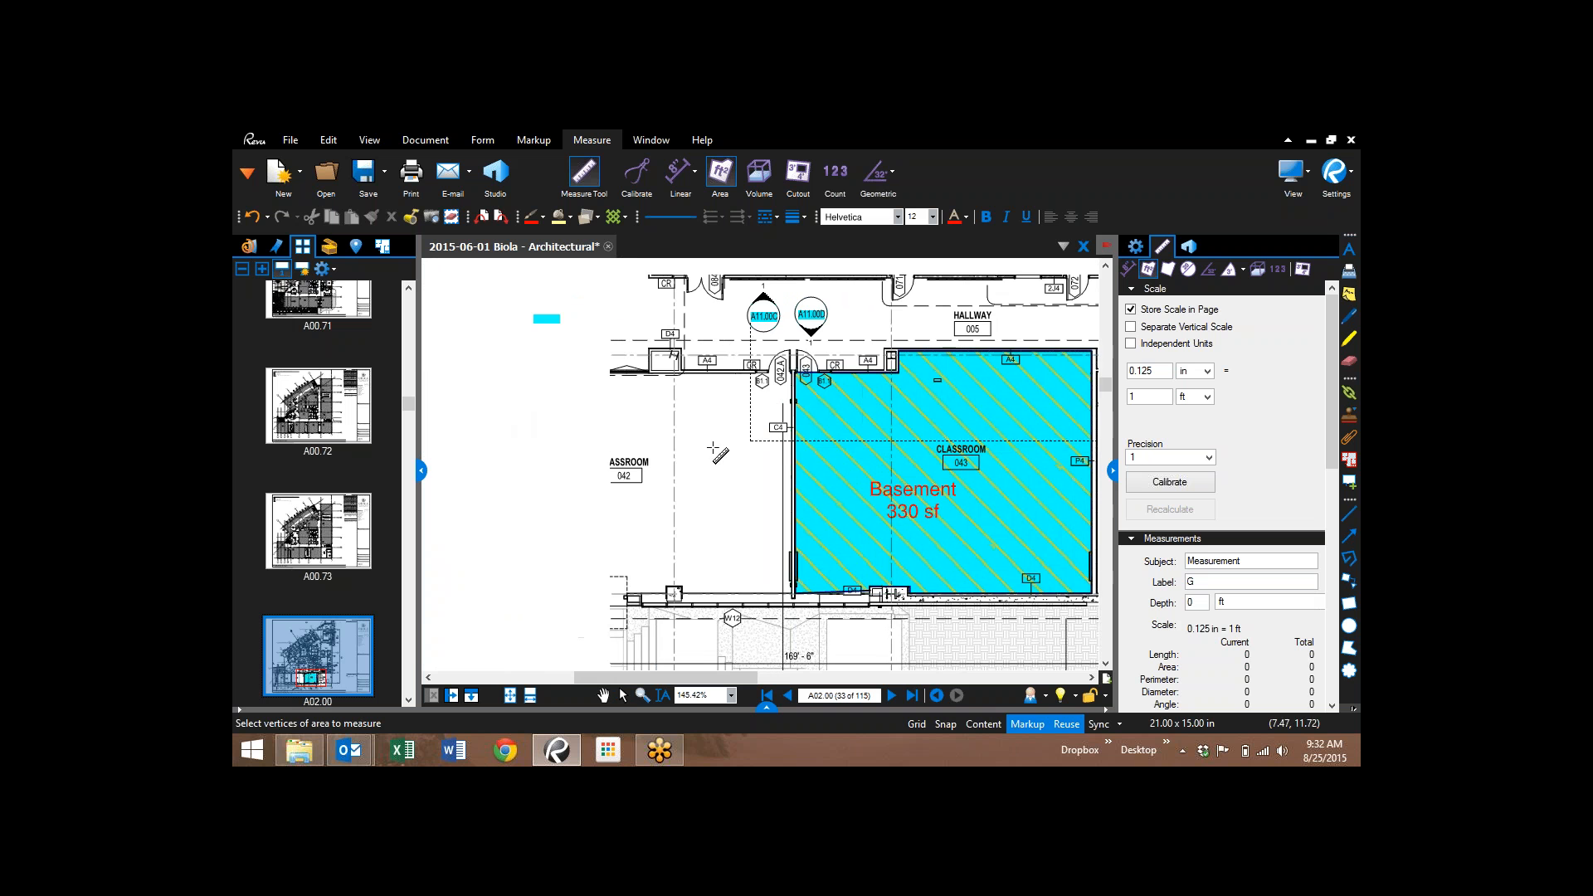
left_click(791, 378)
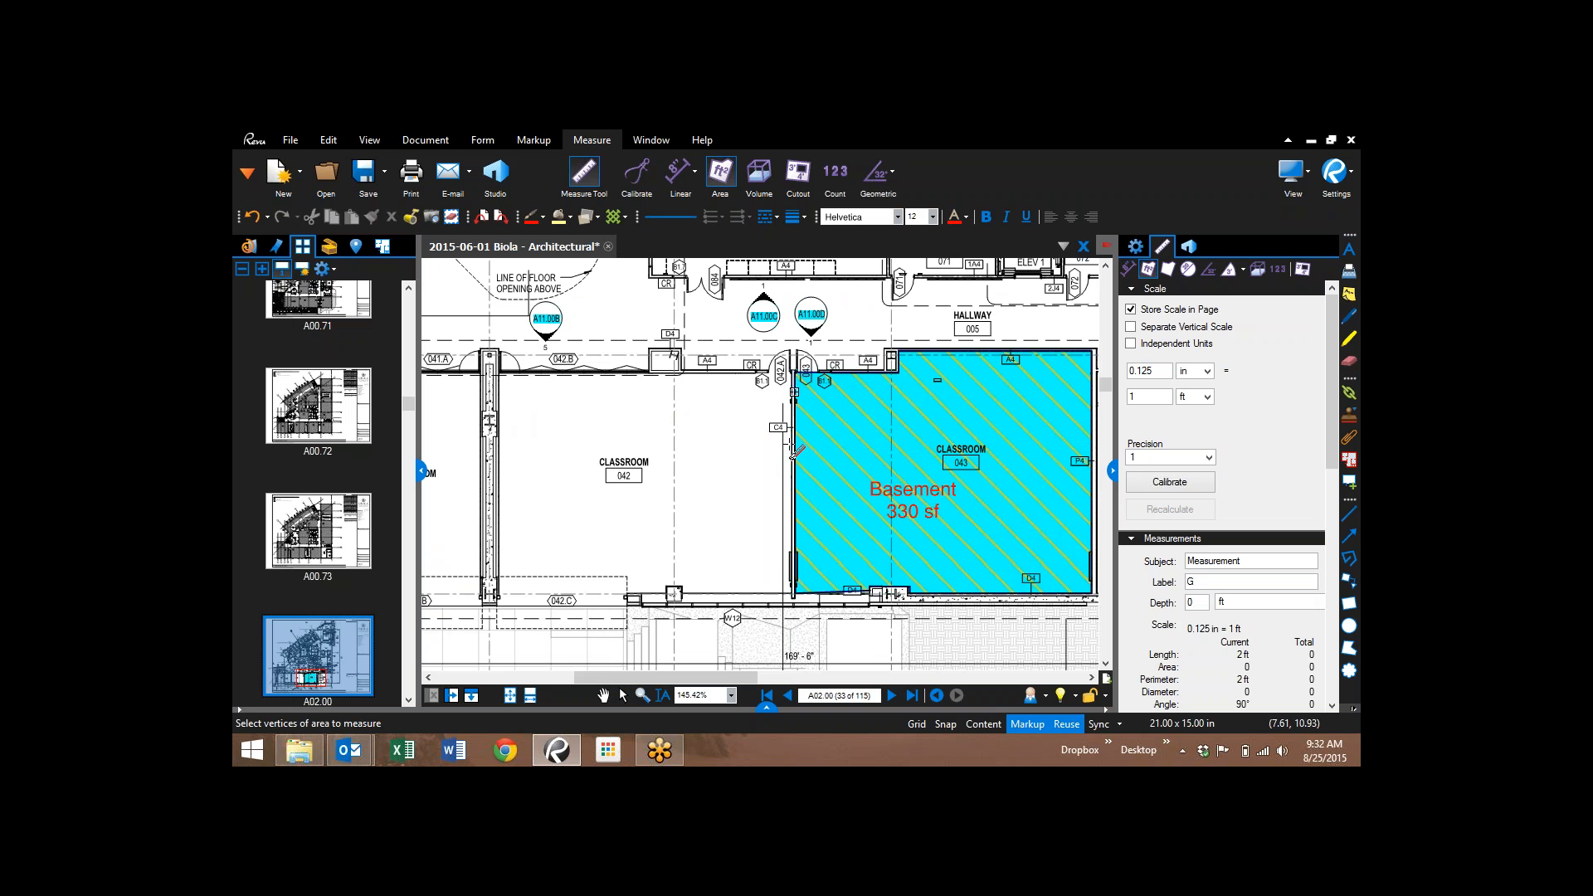
left_click(794, 595)
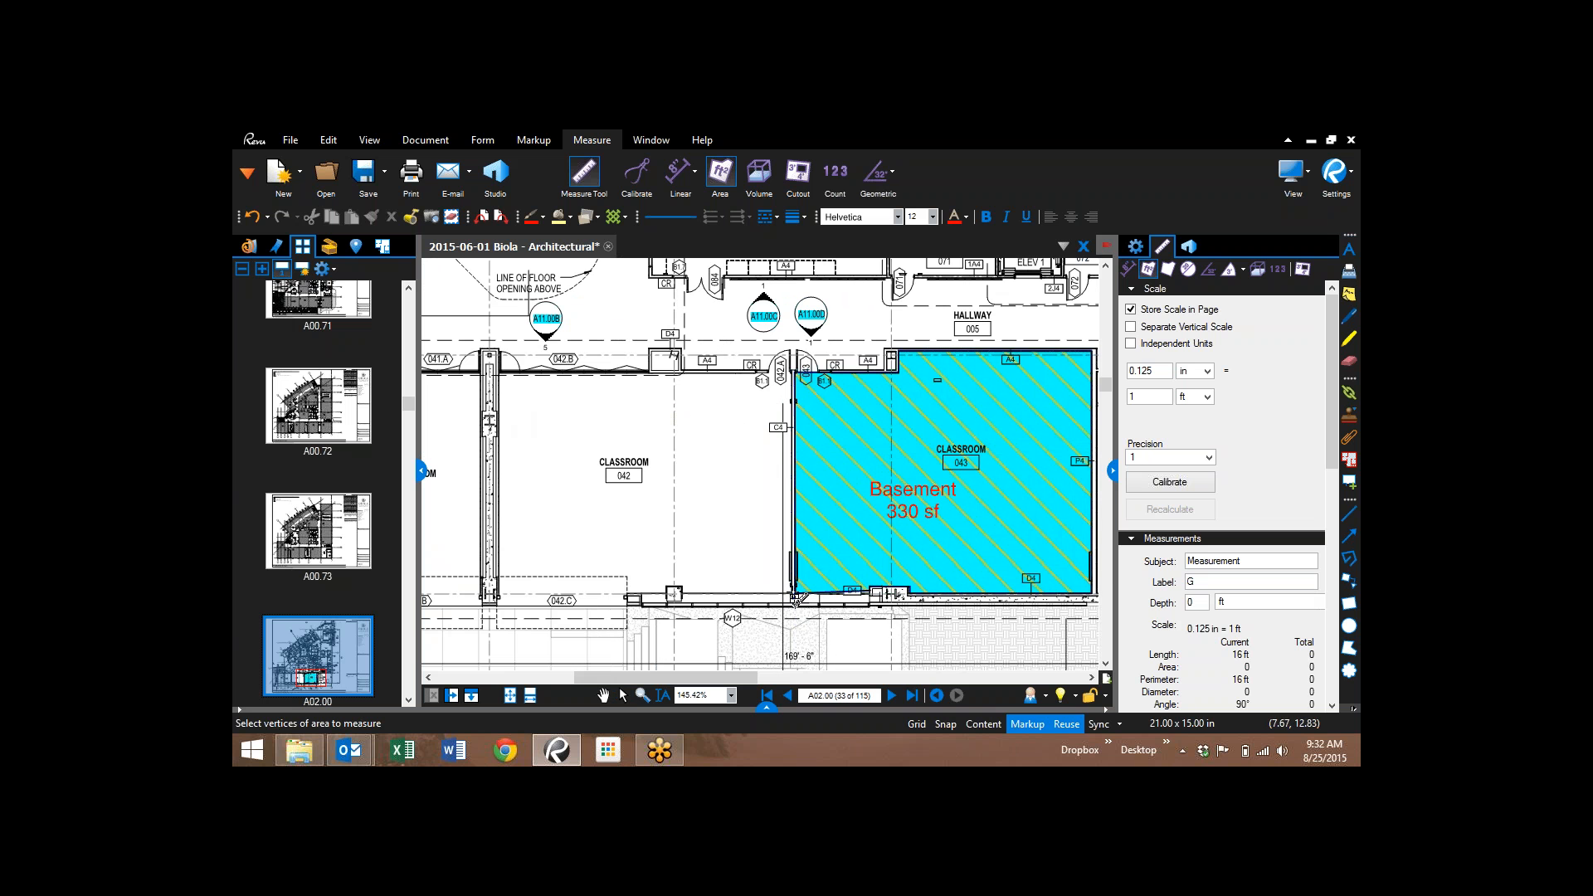
left_click(497, 597)
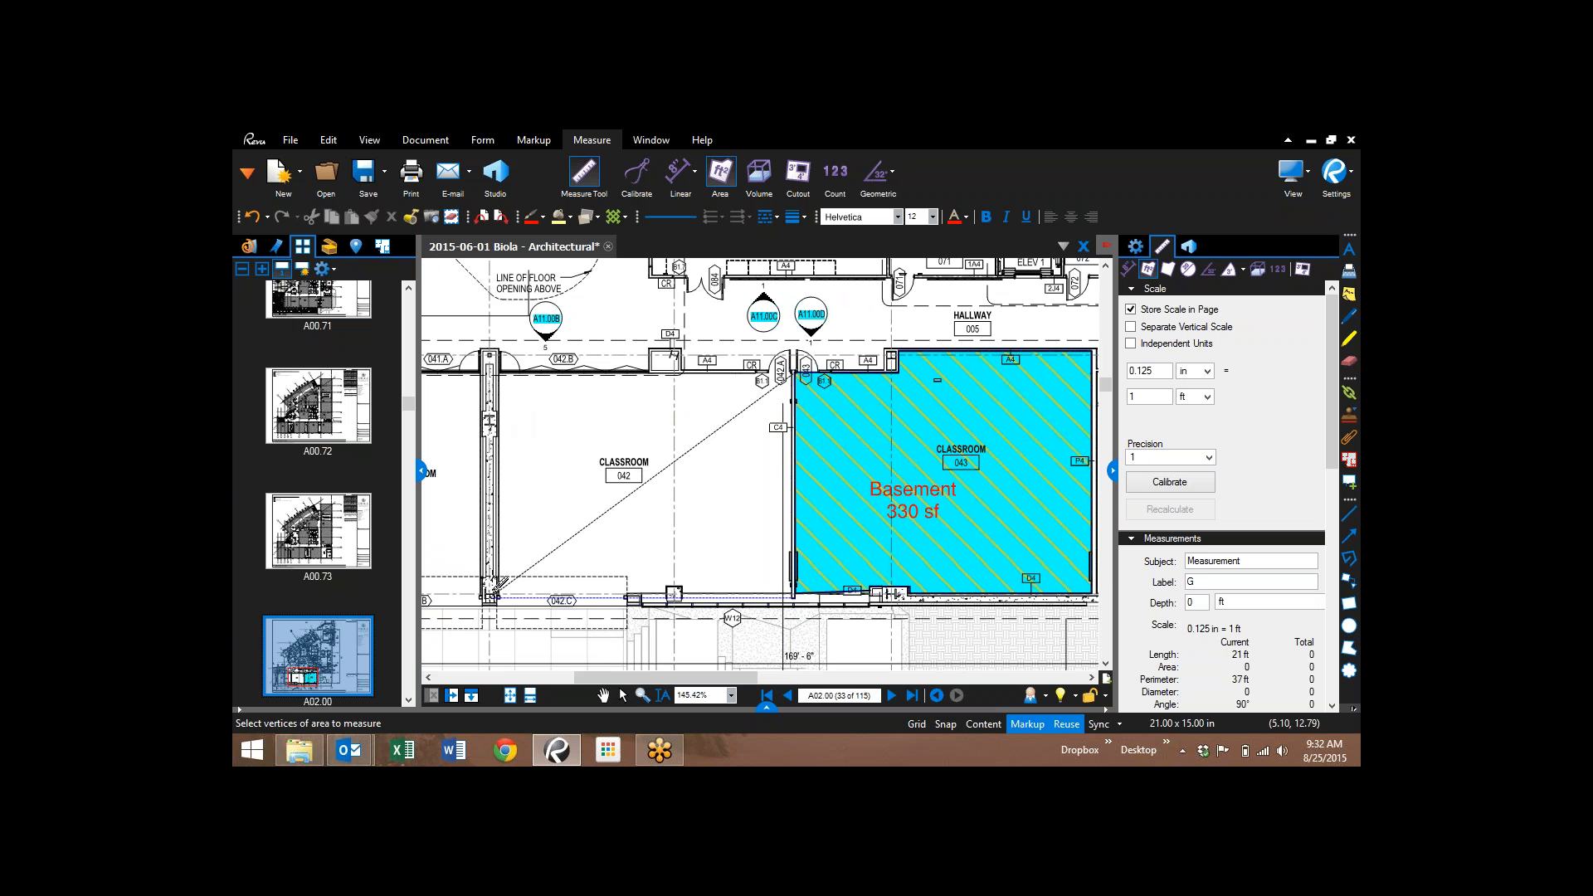
double_click(497, 374)
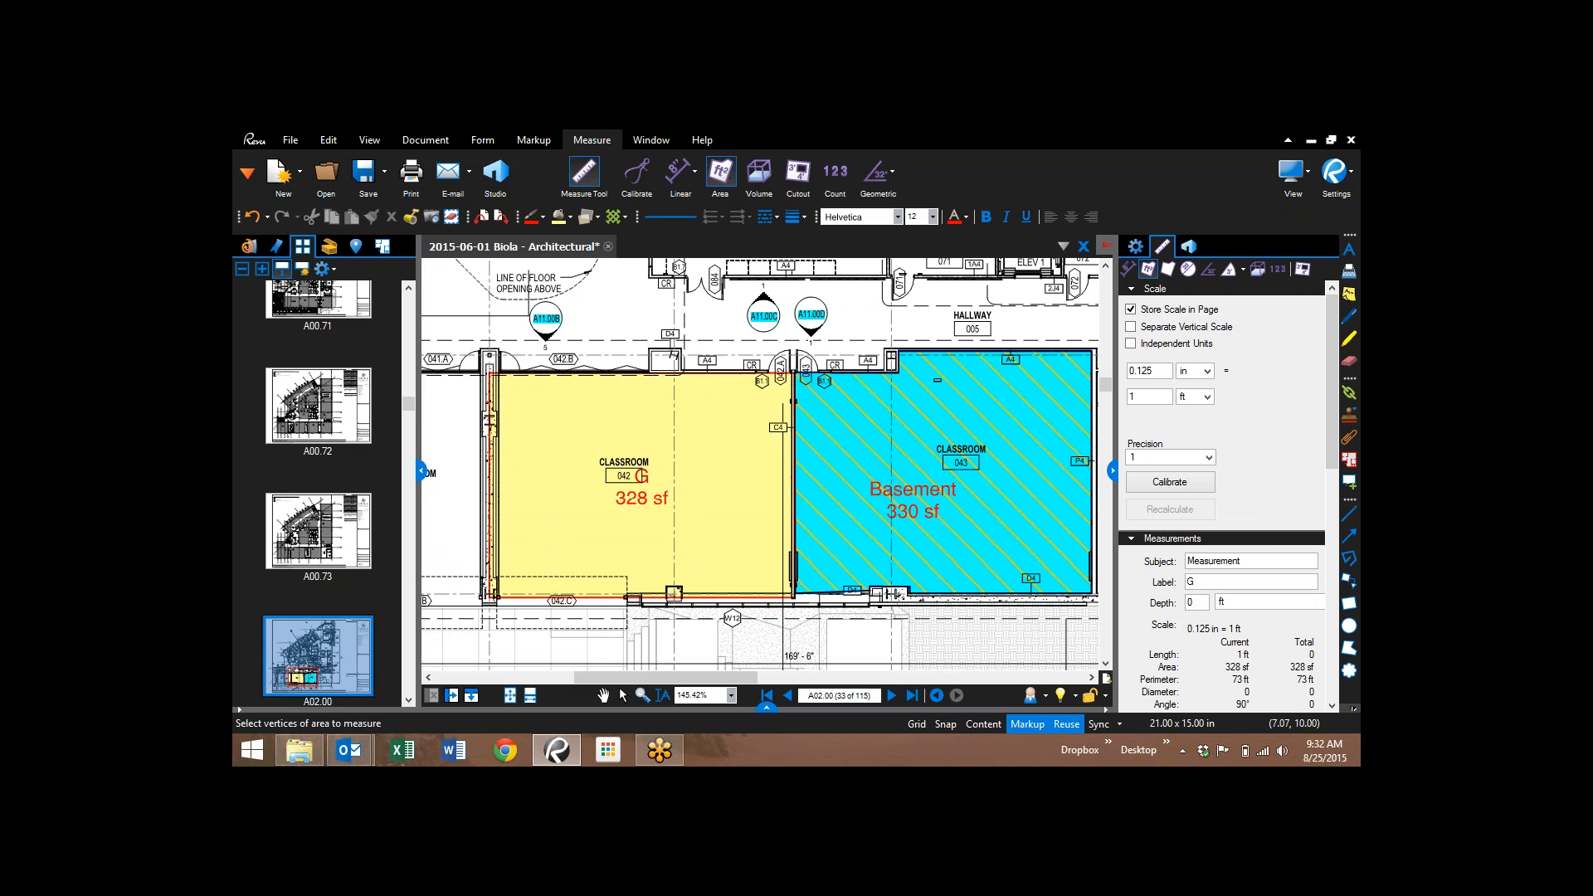
key("Escape")
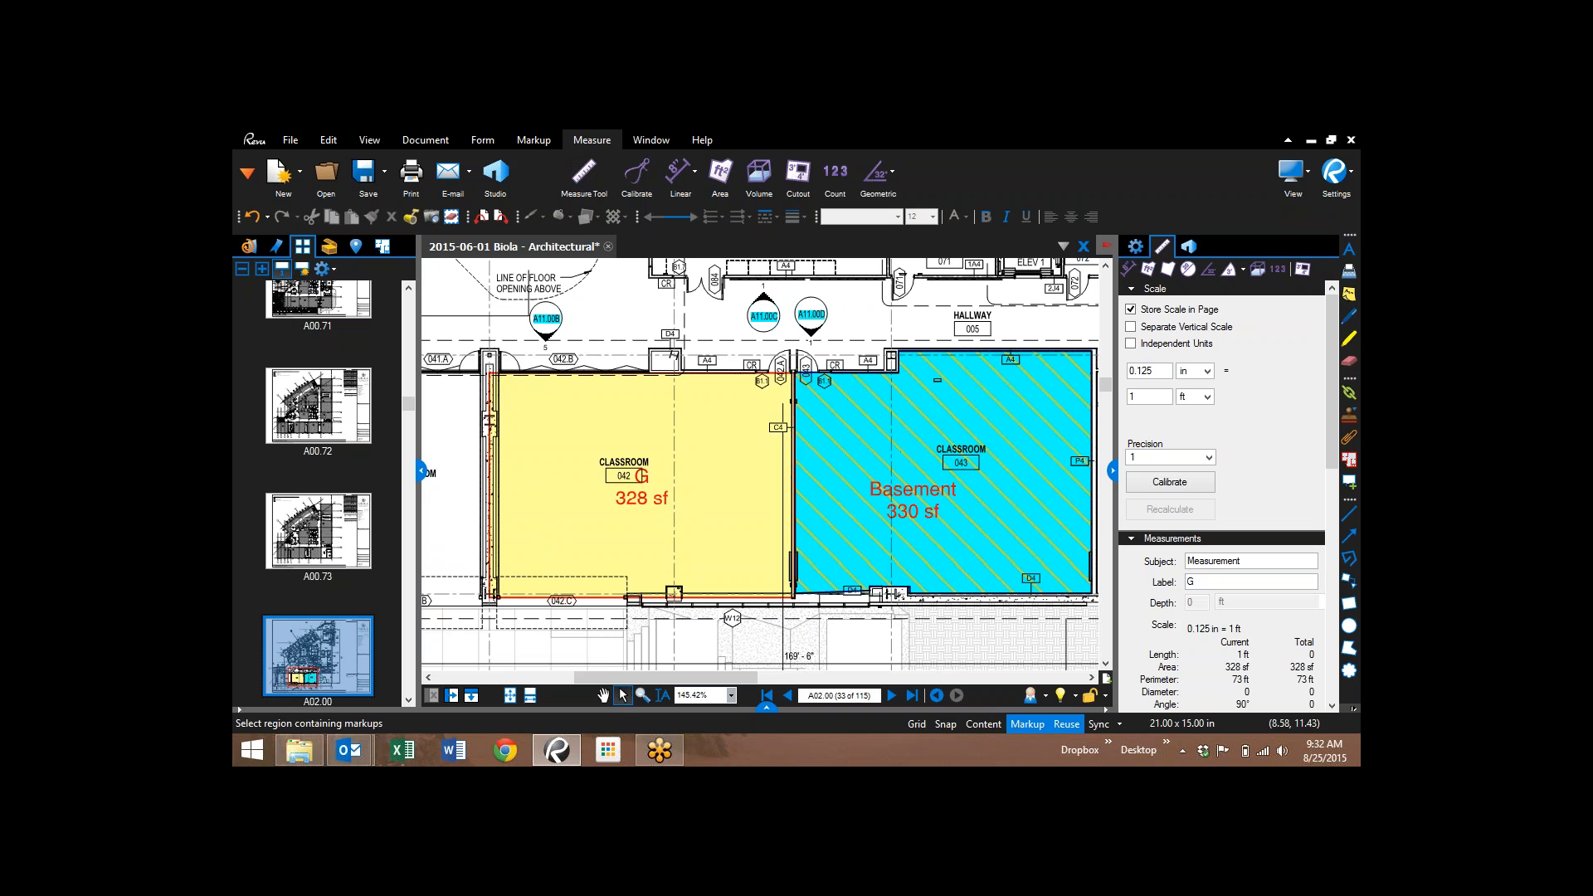
- Select the Classroom 043 area measurement and review its properties down to the layout and tool options
left_click(916, 449)
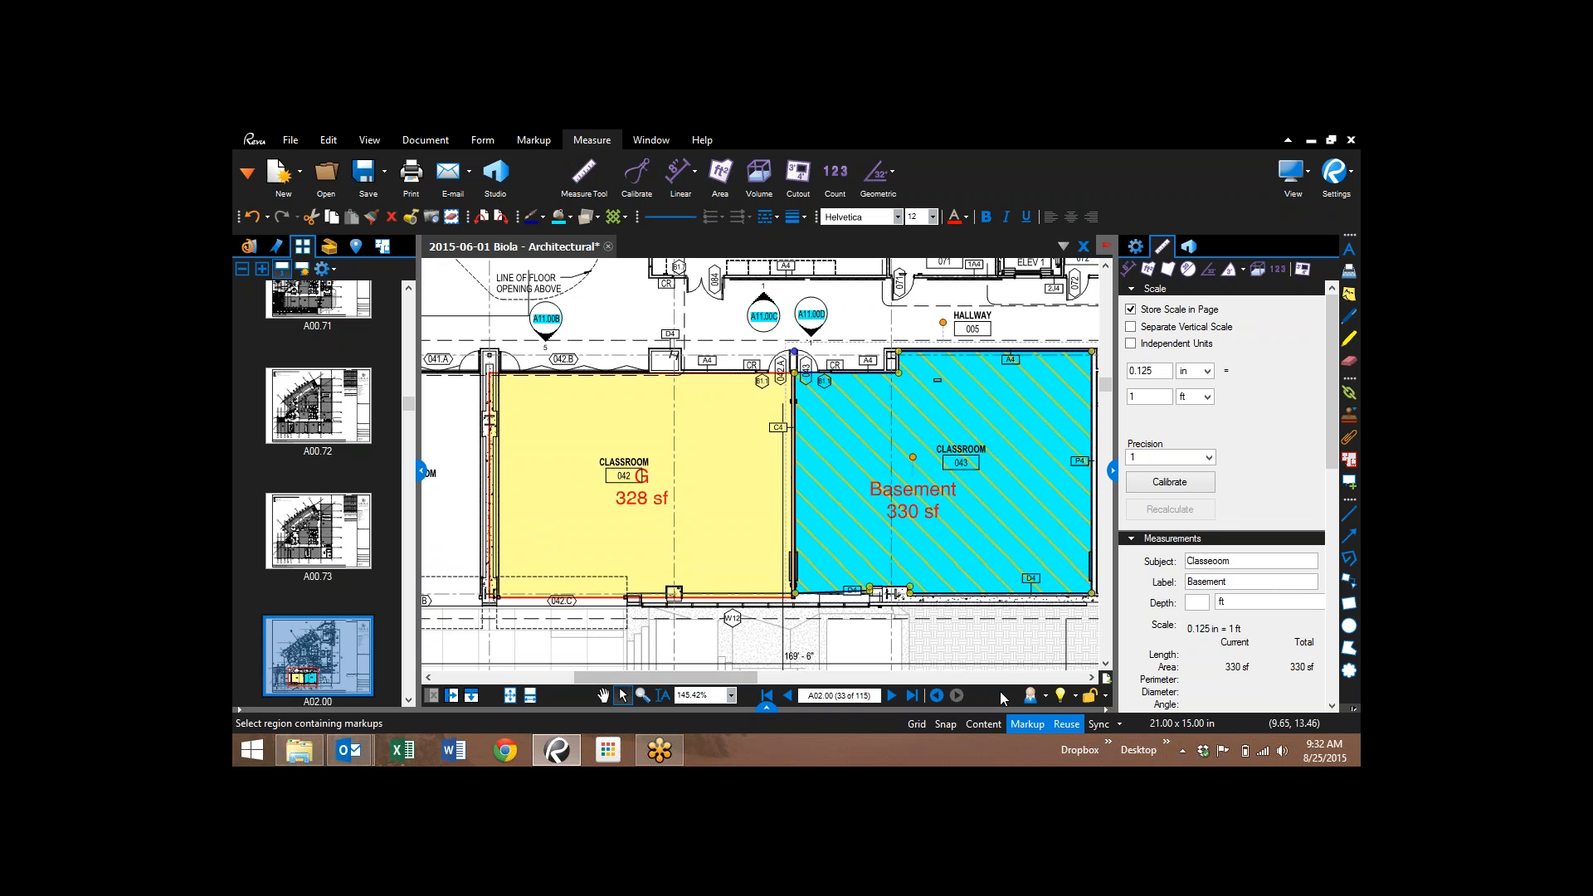
left_click_drag(973, 643, 888, 603)
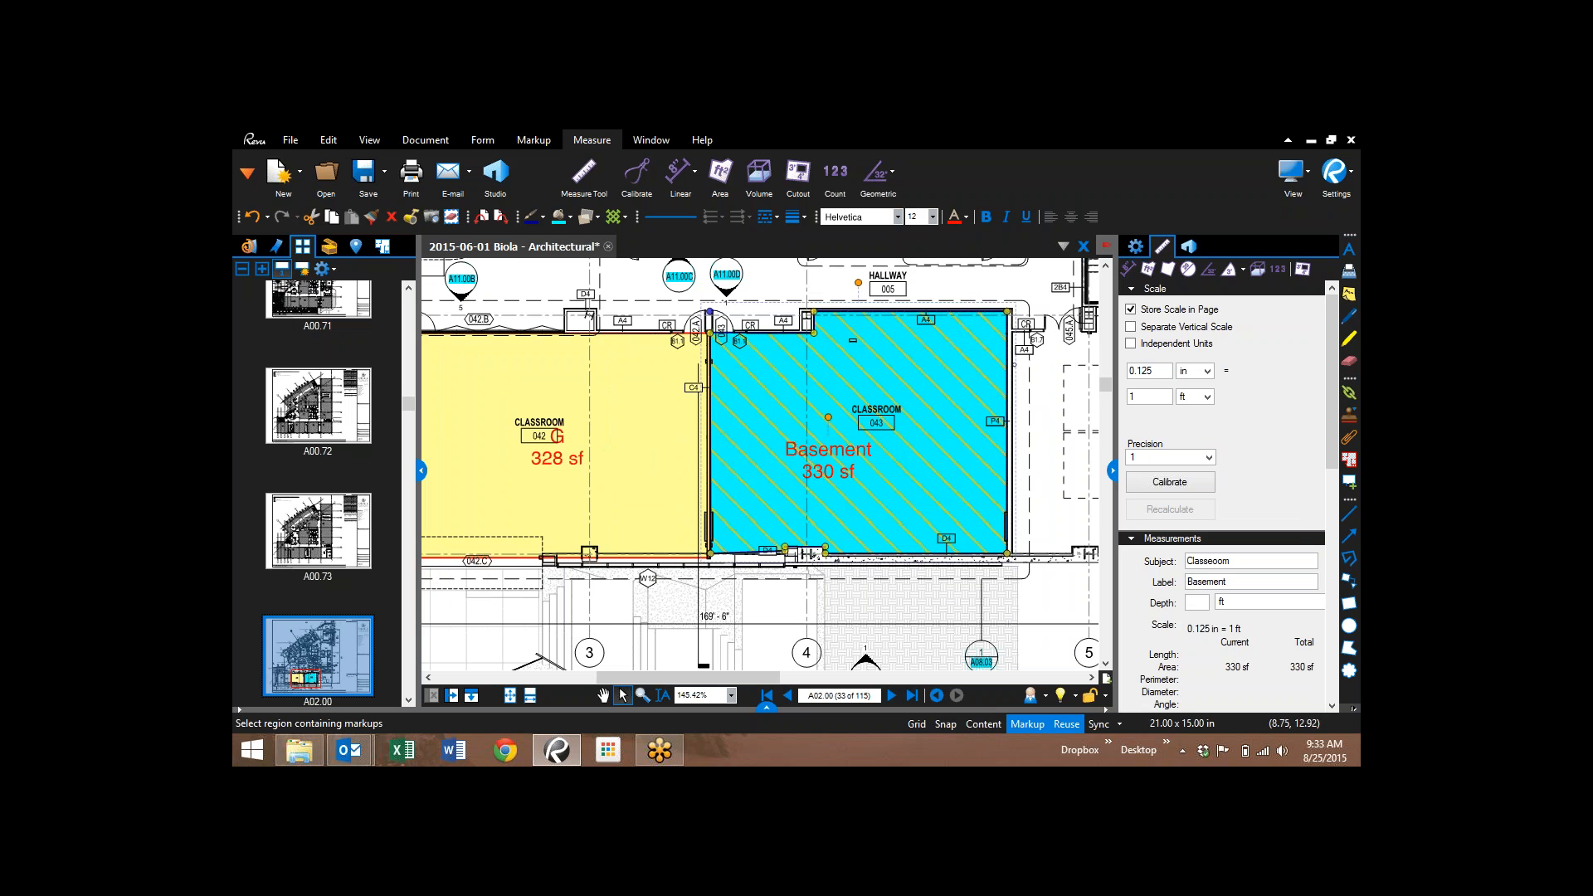
left_click(1135, 247)
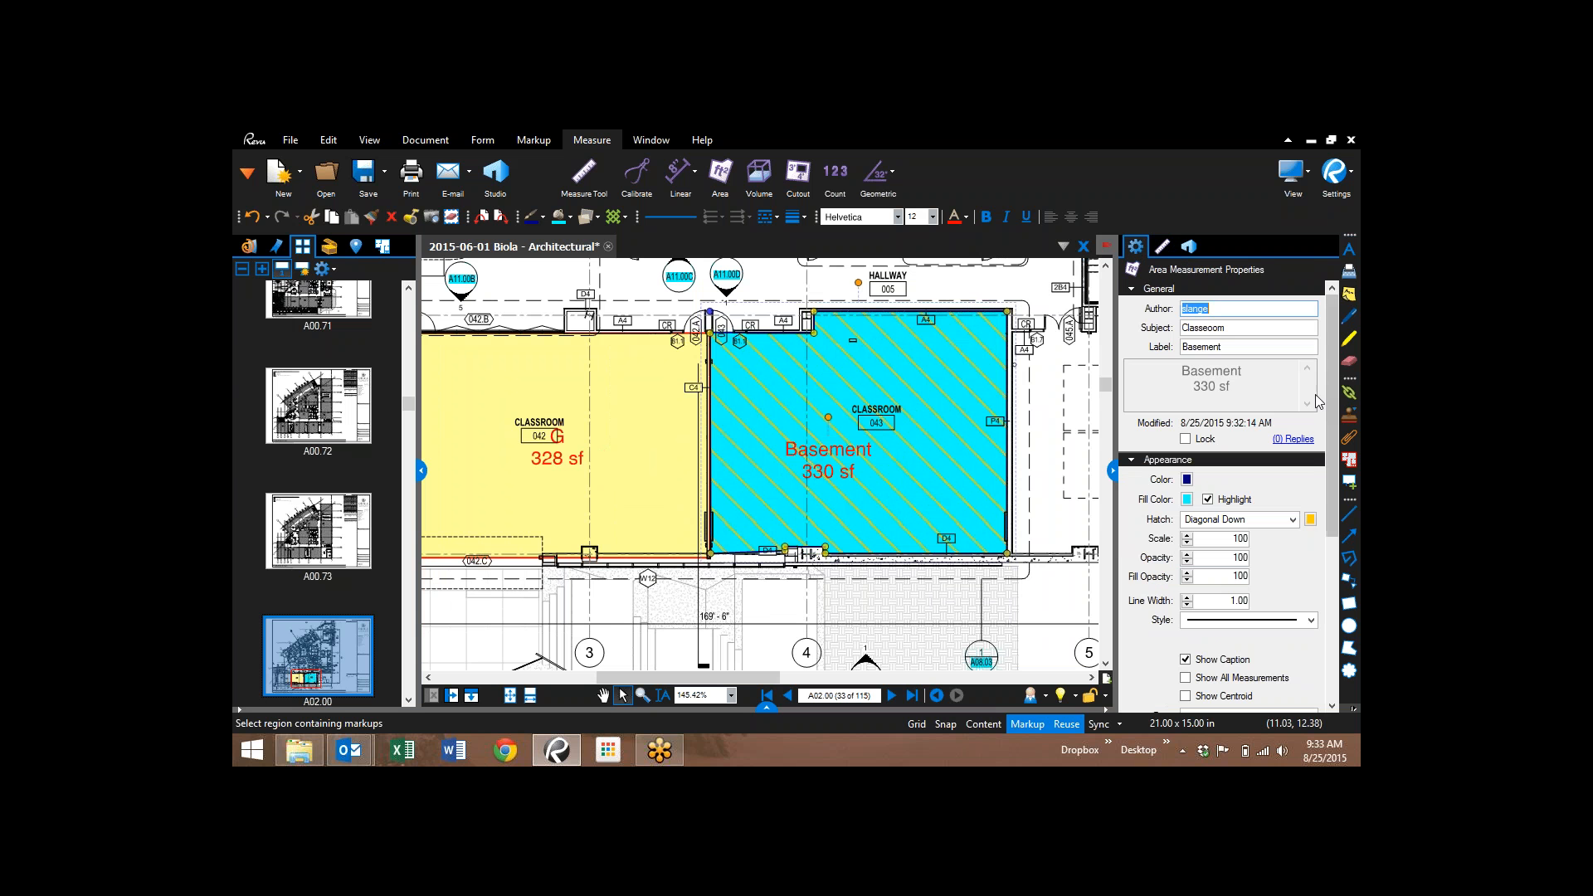
left_click_drag(1334, 393, 1357, 558)
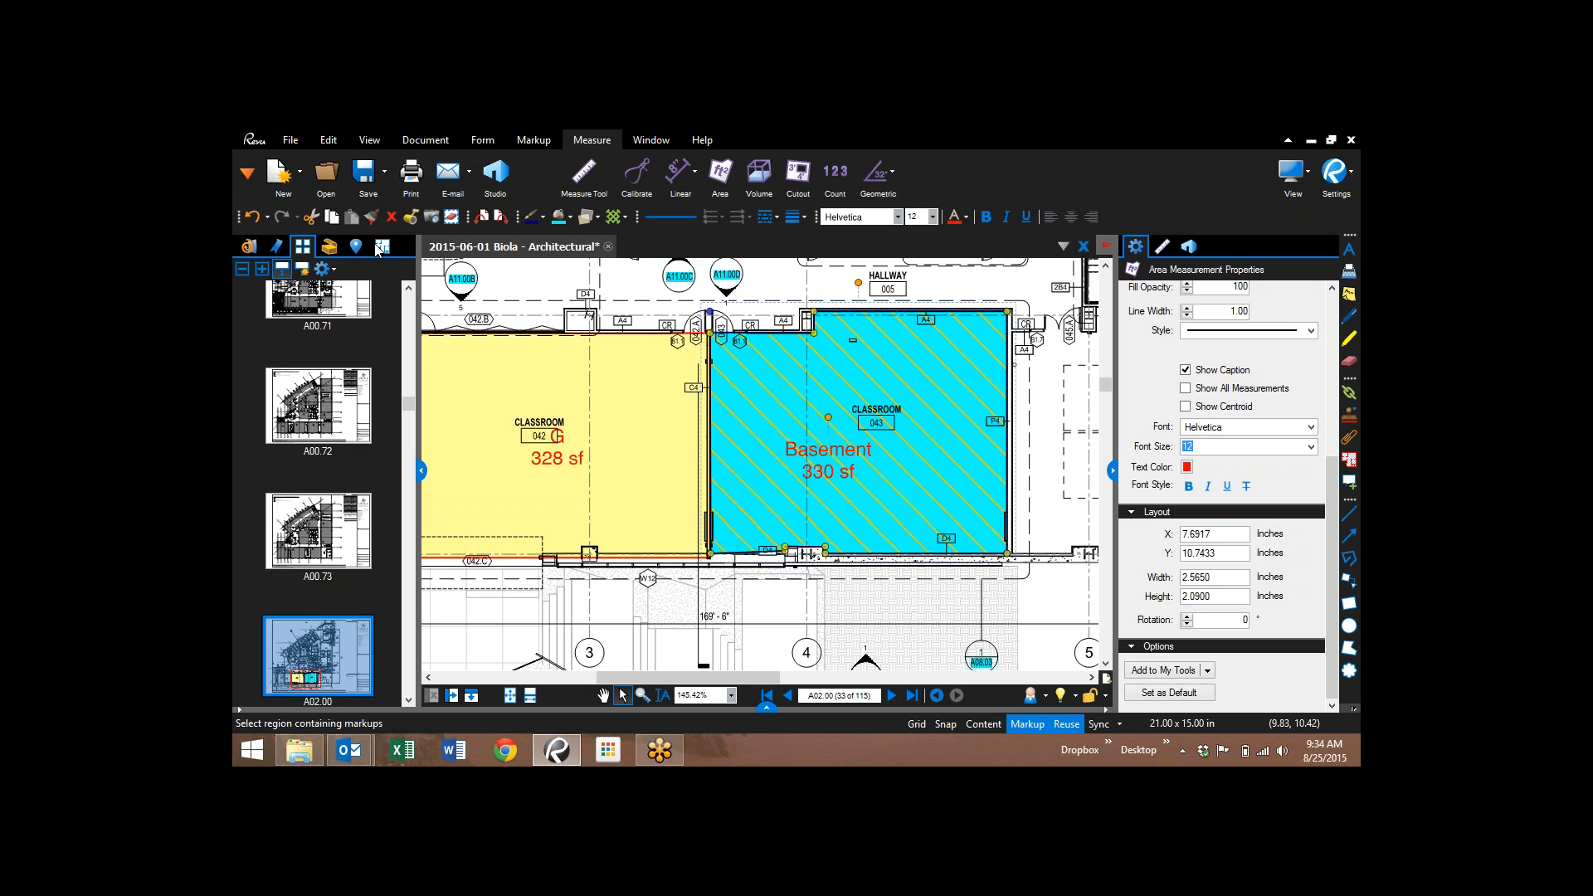
- Show the Tool Chest, then review the list of panels that can be displayed and the existing tool sets
left_click(330, 247)
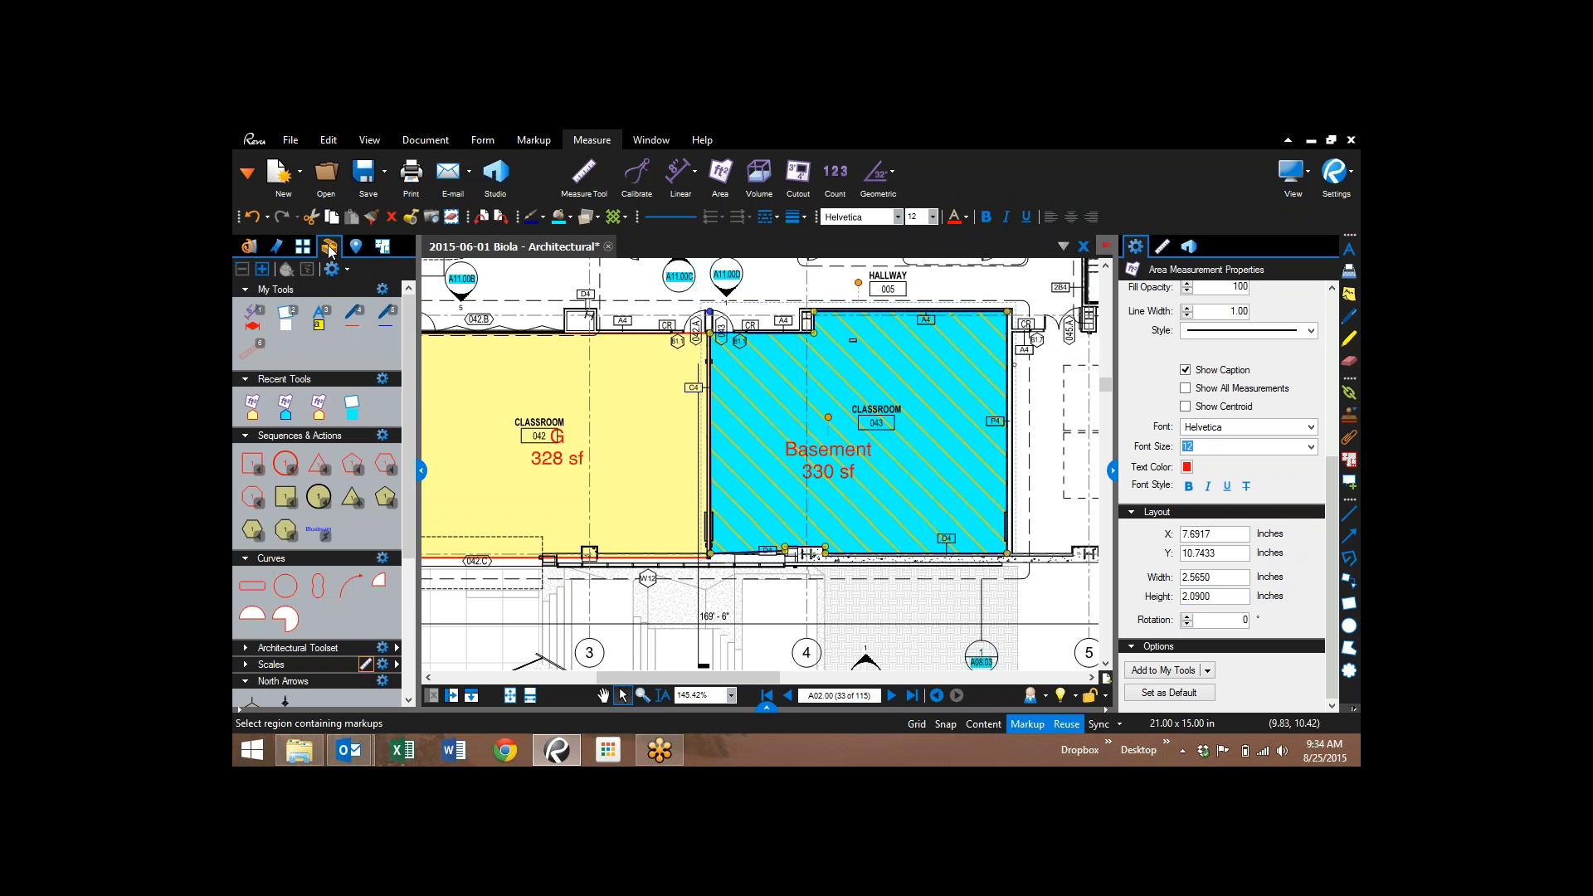
left_click(248, 173)
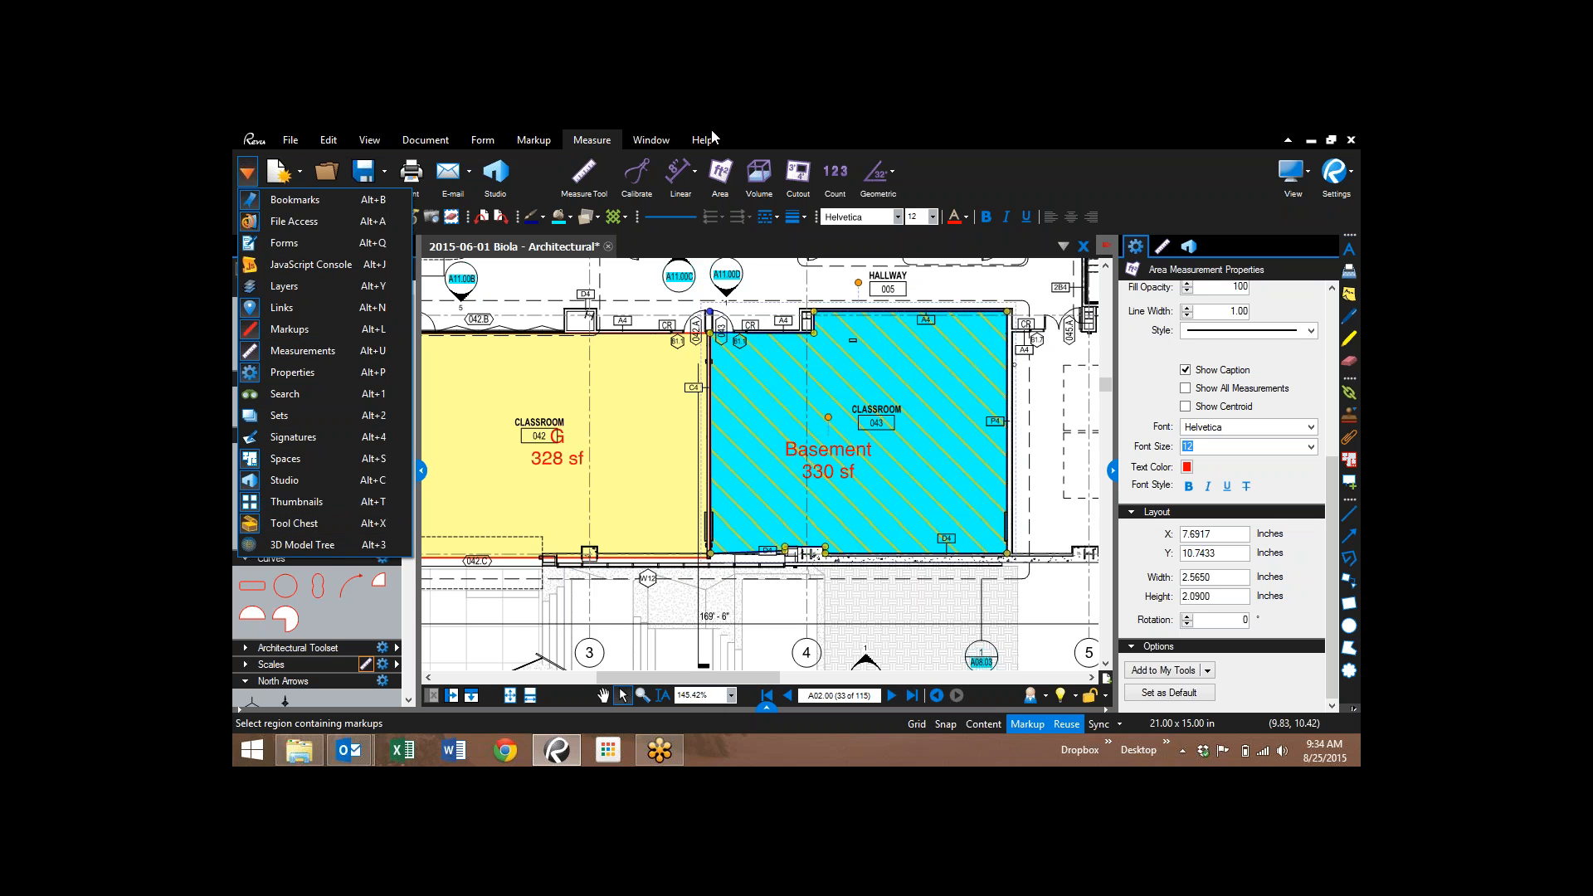
left_click(797, 133)
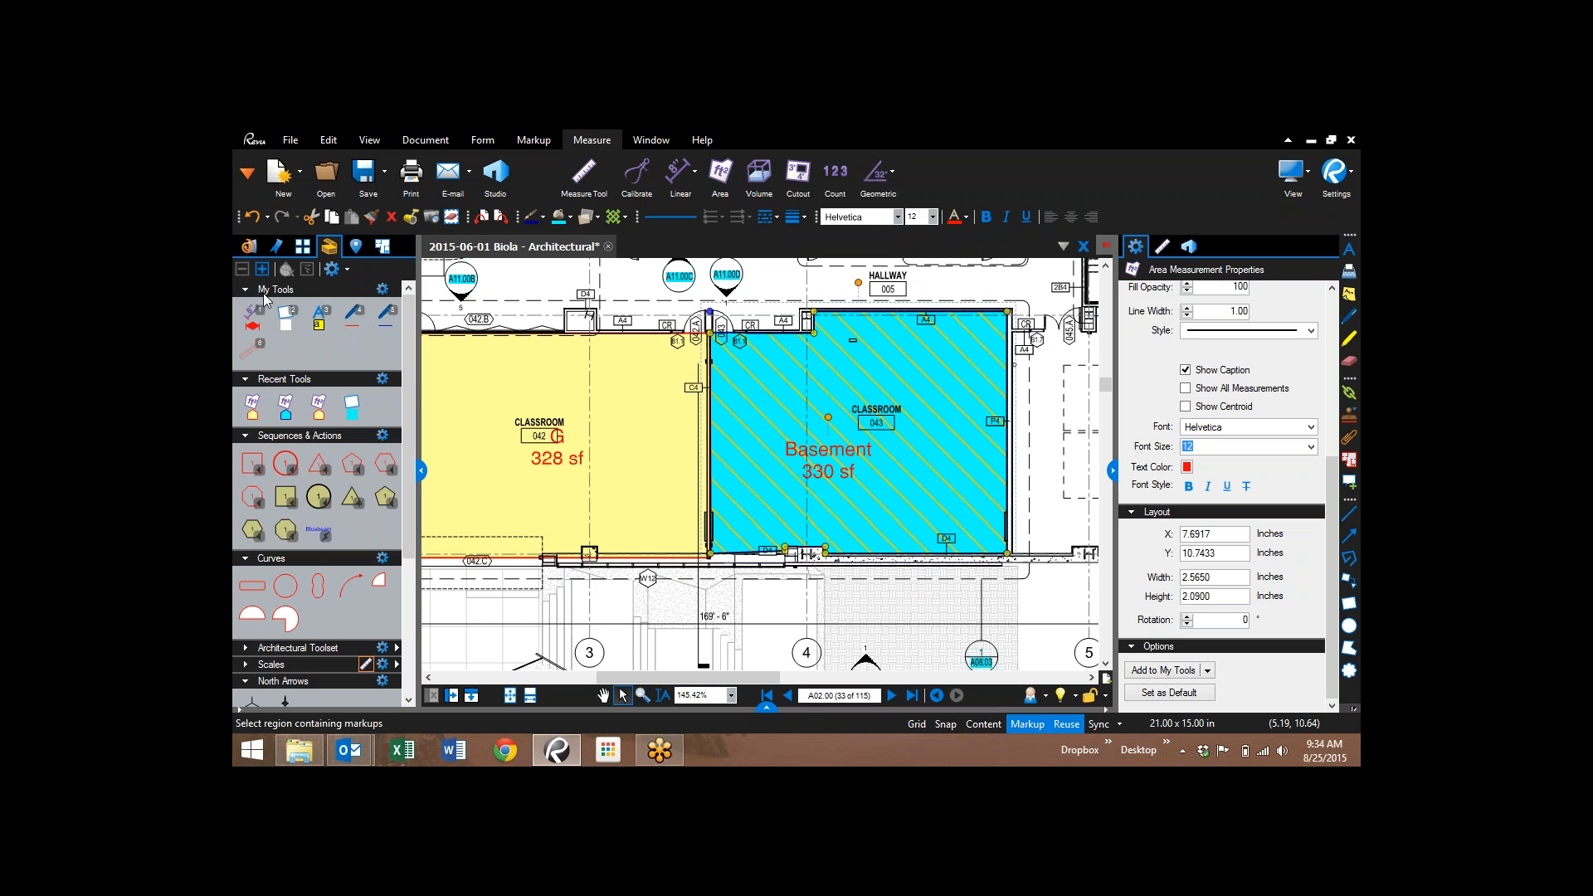
scroll(322, 627, "down", 3)
scroll(321, 615, "up", 3)
- Check which tool sets the Classroom 043 area measurement can be added to, and pick its cyan version from the recent tools
left_click(1208, 674)
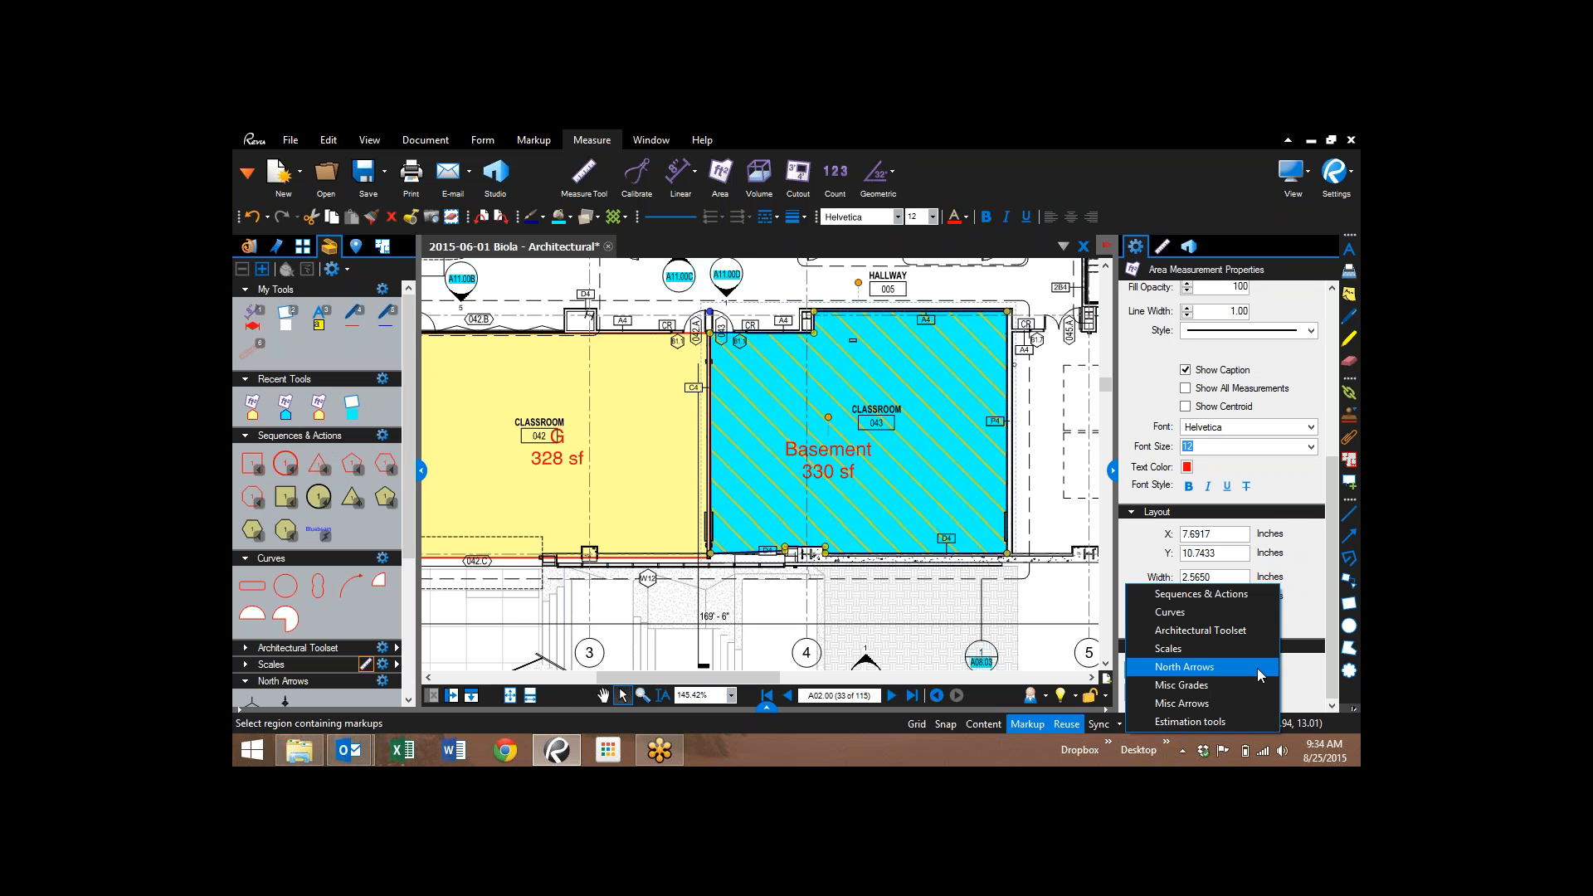
left_click(1302, 675)
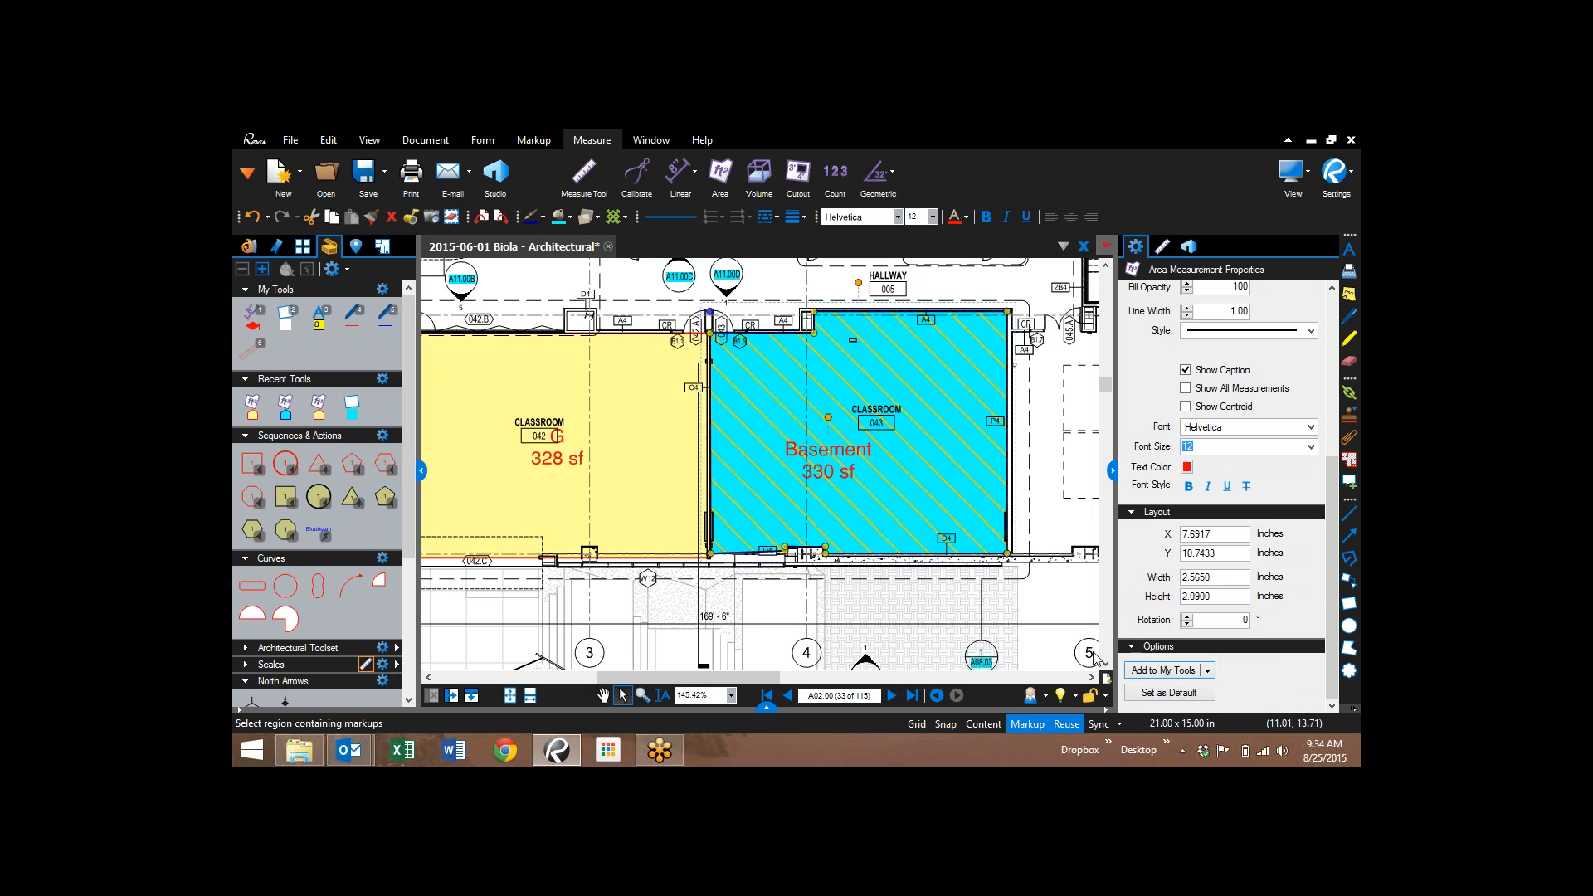
left_click(1208, 673)
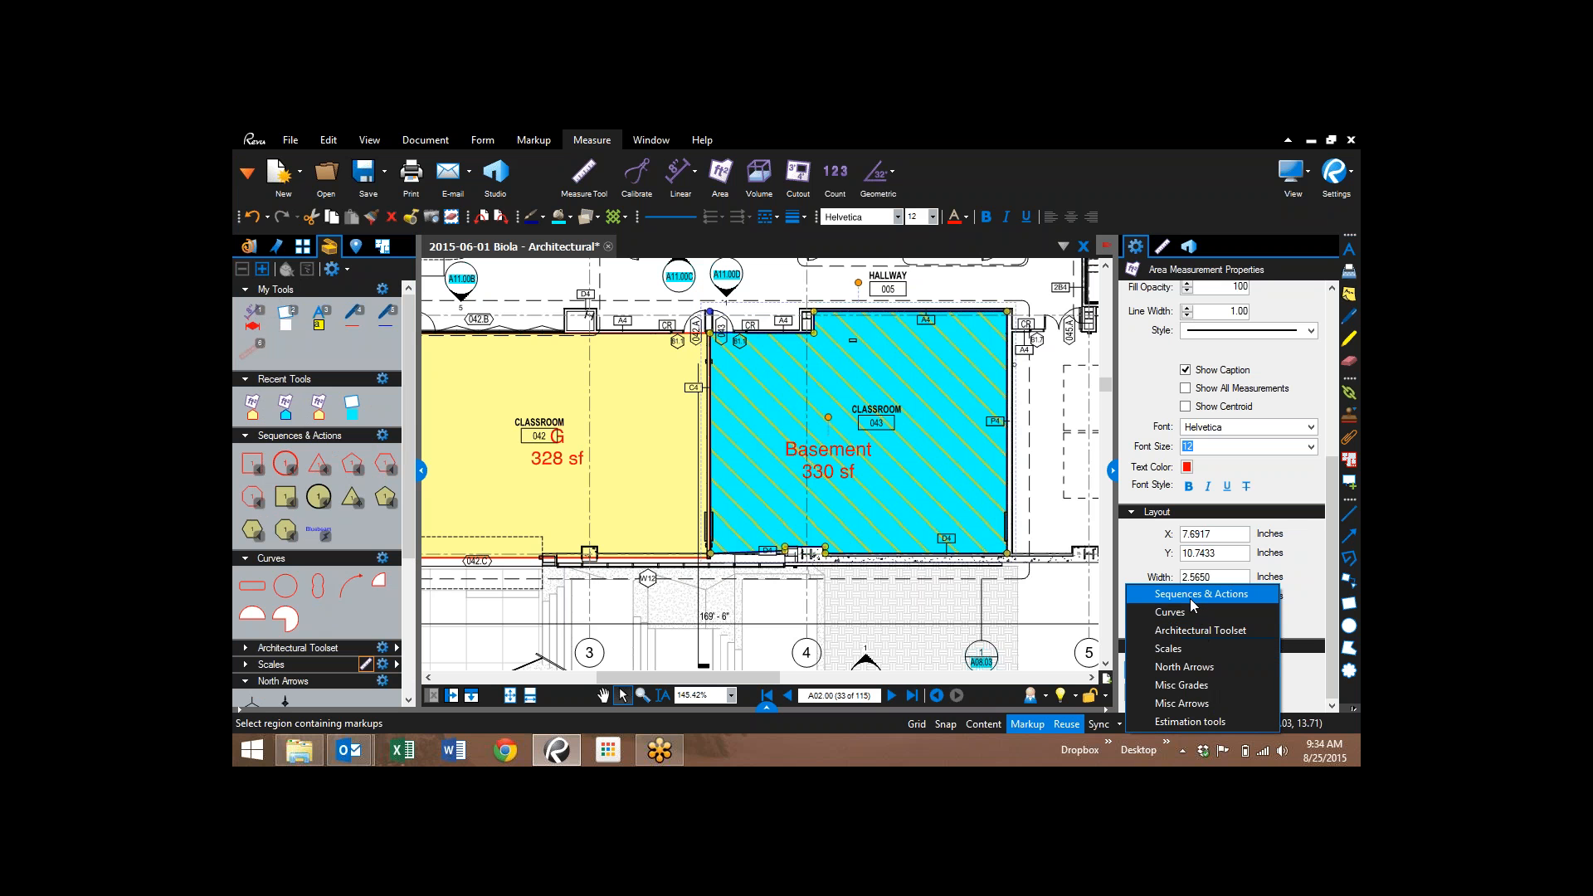
scroll(1196, 615, "up", 5)
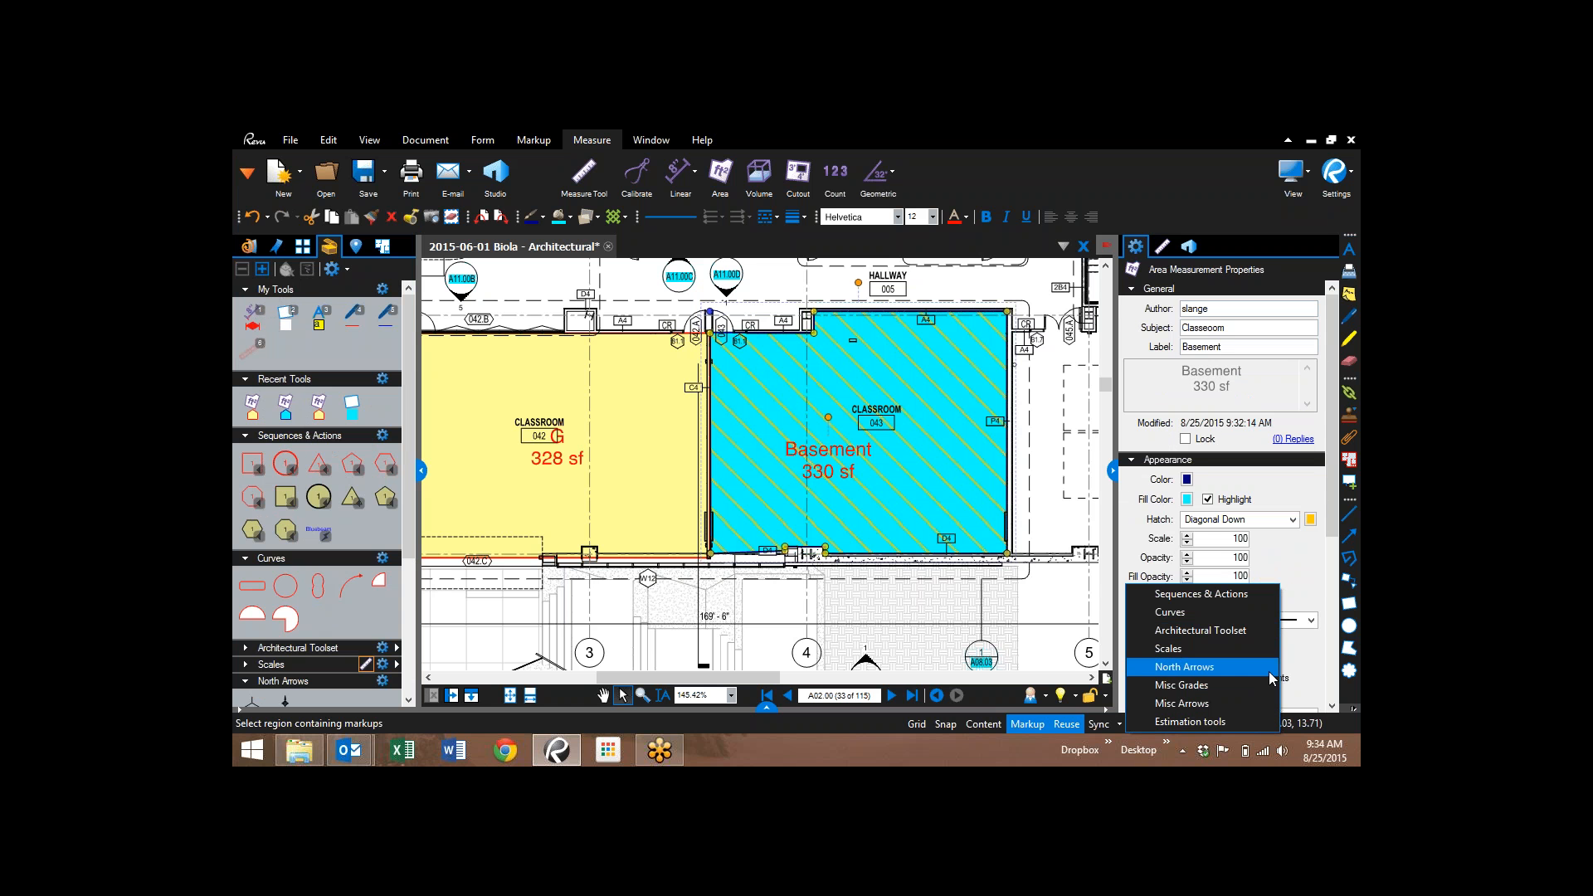
left_click(1318, 680)
scroll(1306, 540, "down", 5)
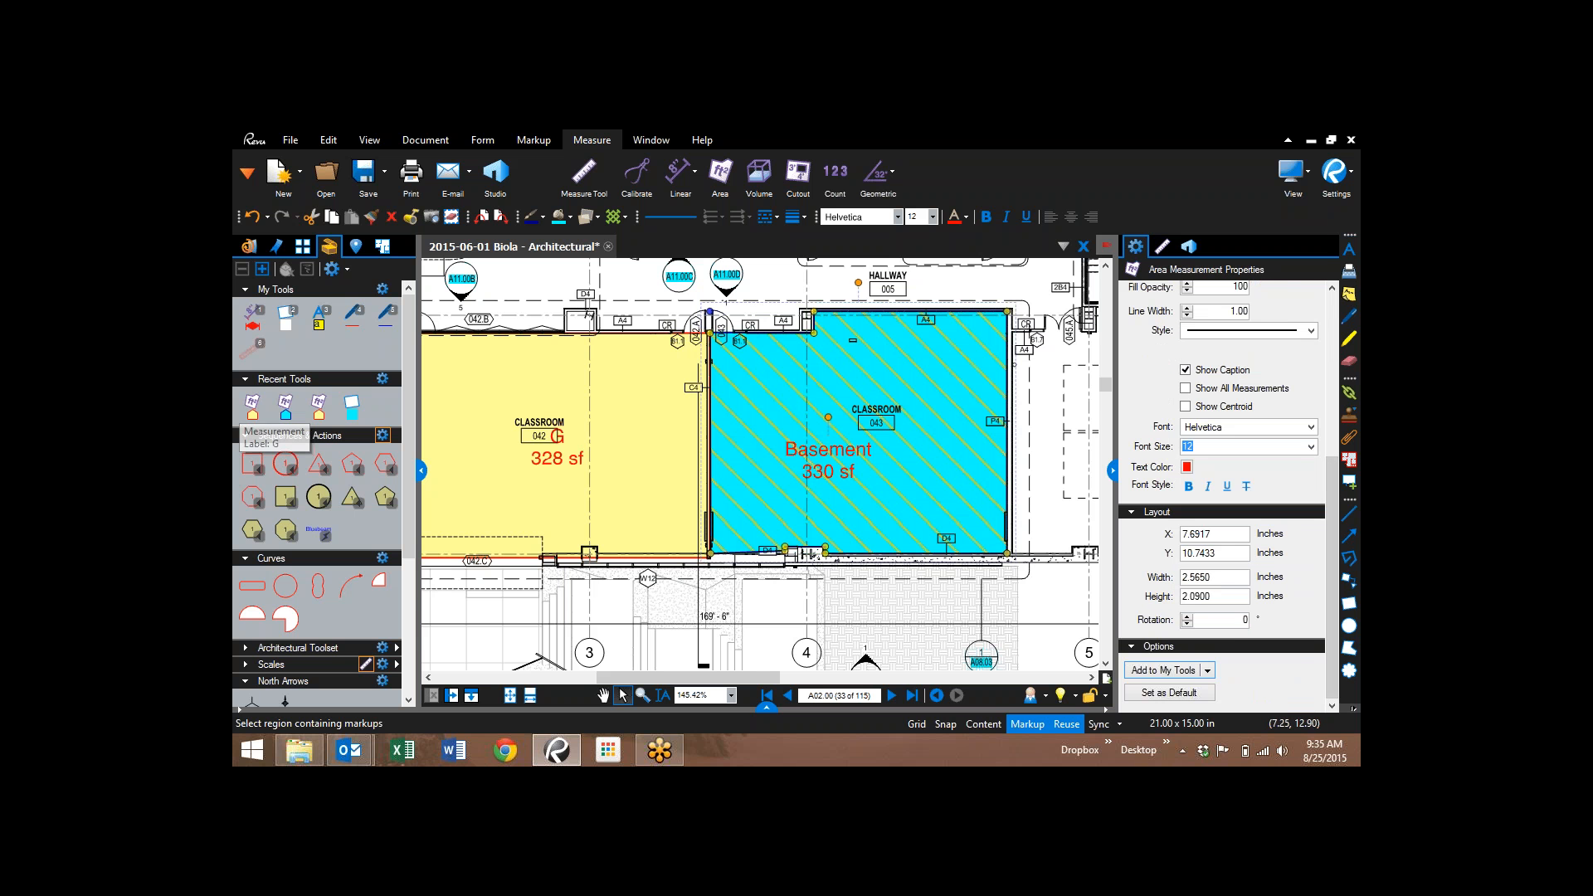
left_click(286, 408)
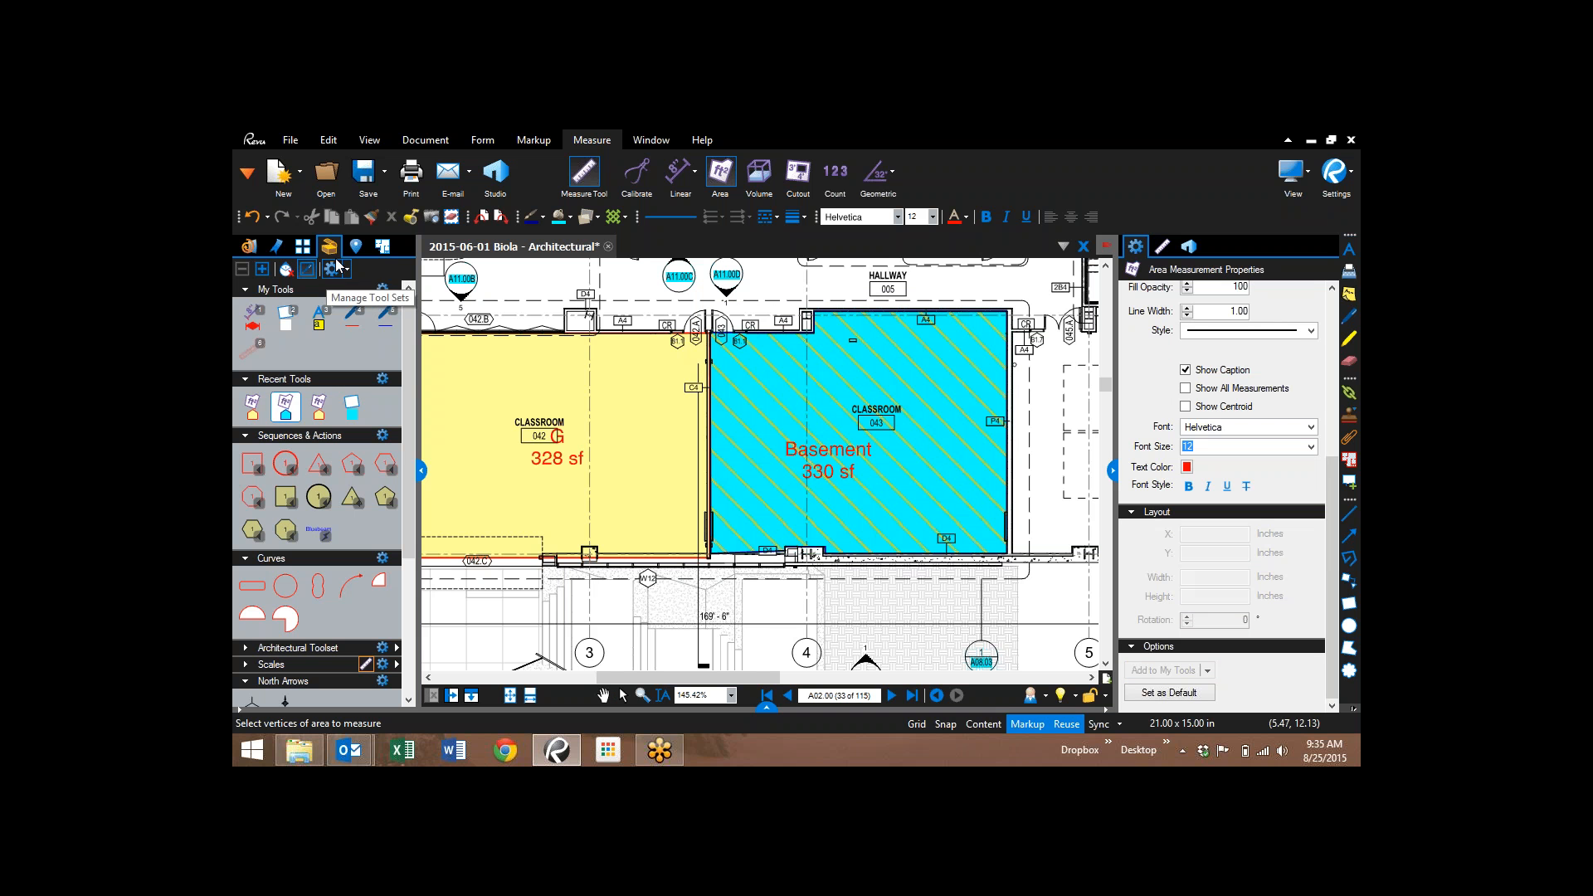
- Create a new tool set titled General, shown in all profiles, and save it as General.btx
left_click(332, 269)
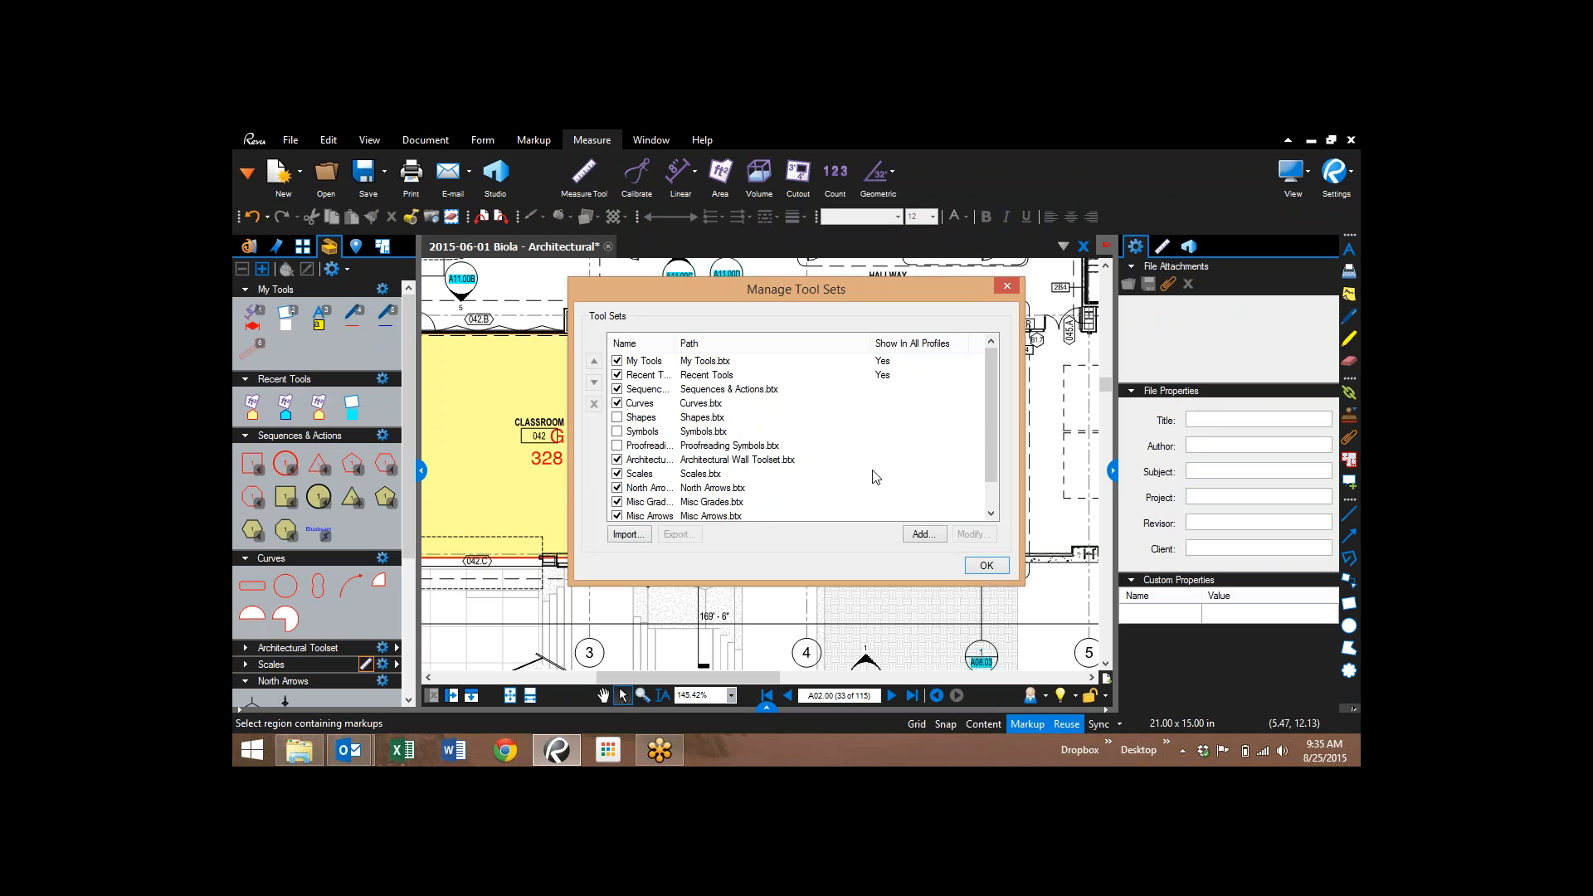
left_click_drag(986, 410, 984, 376)
left_click(921, 535)
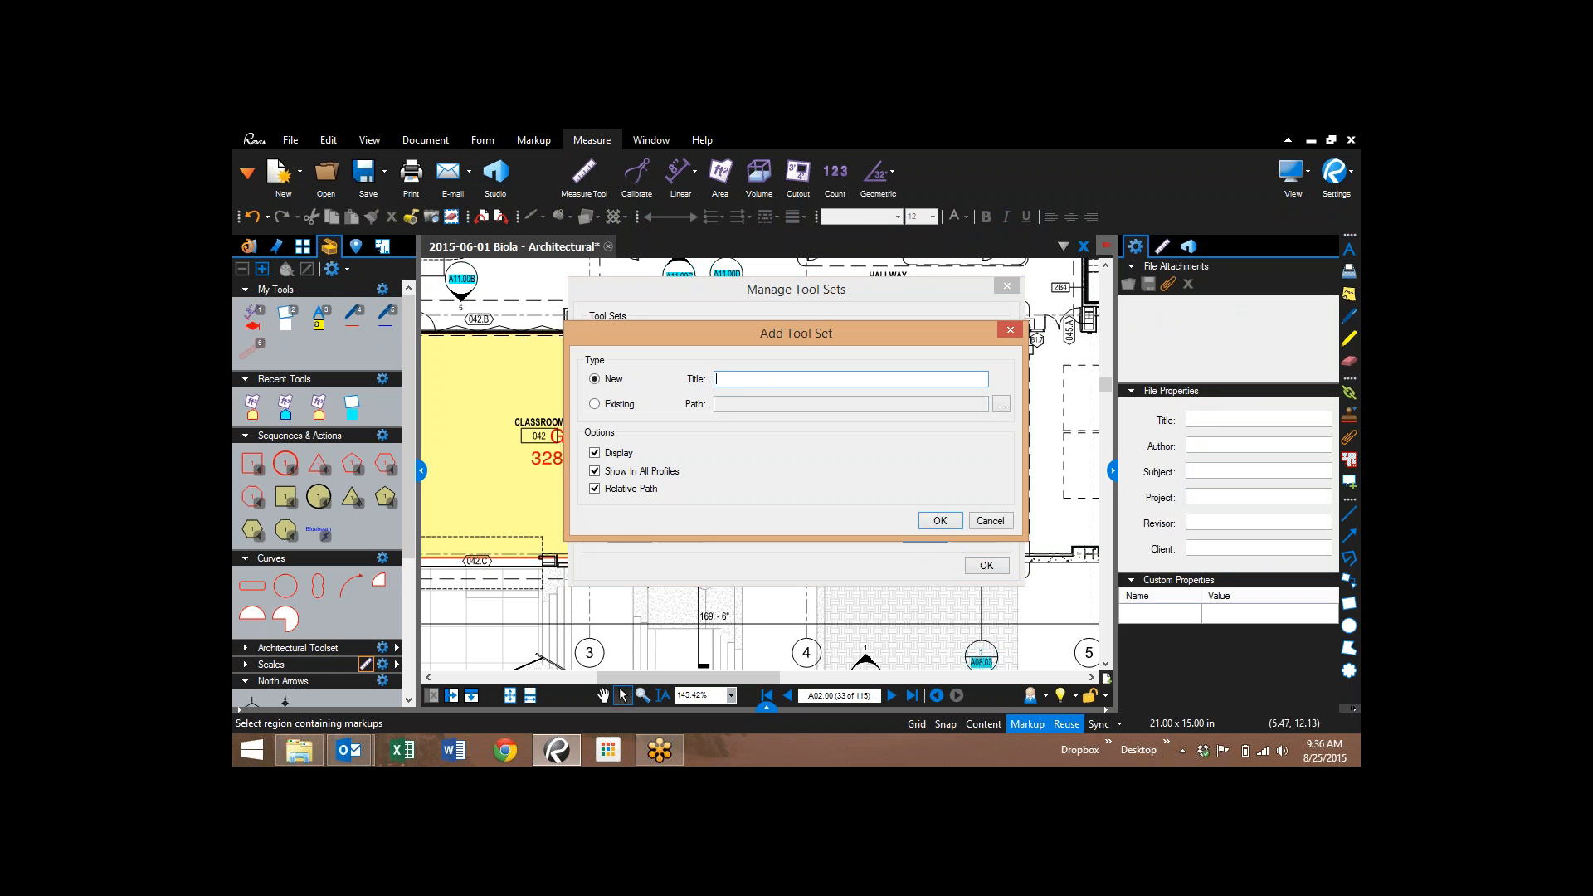
type("General")
left_click(940, 521)
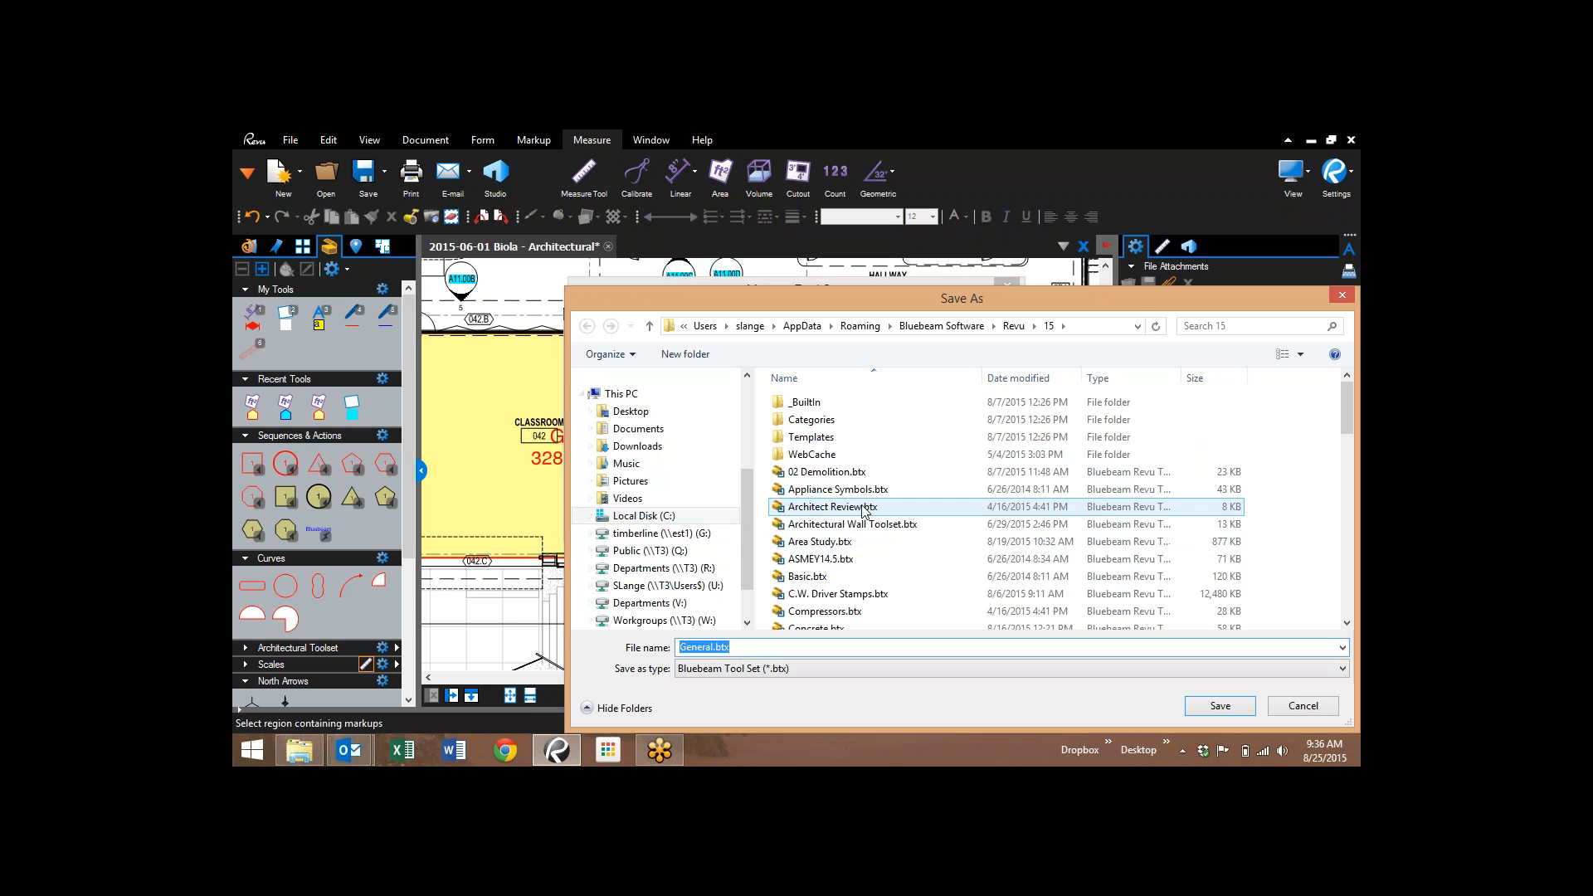
left_click_drag(1024, 302, 916, 269)
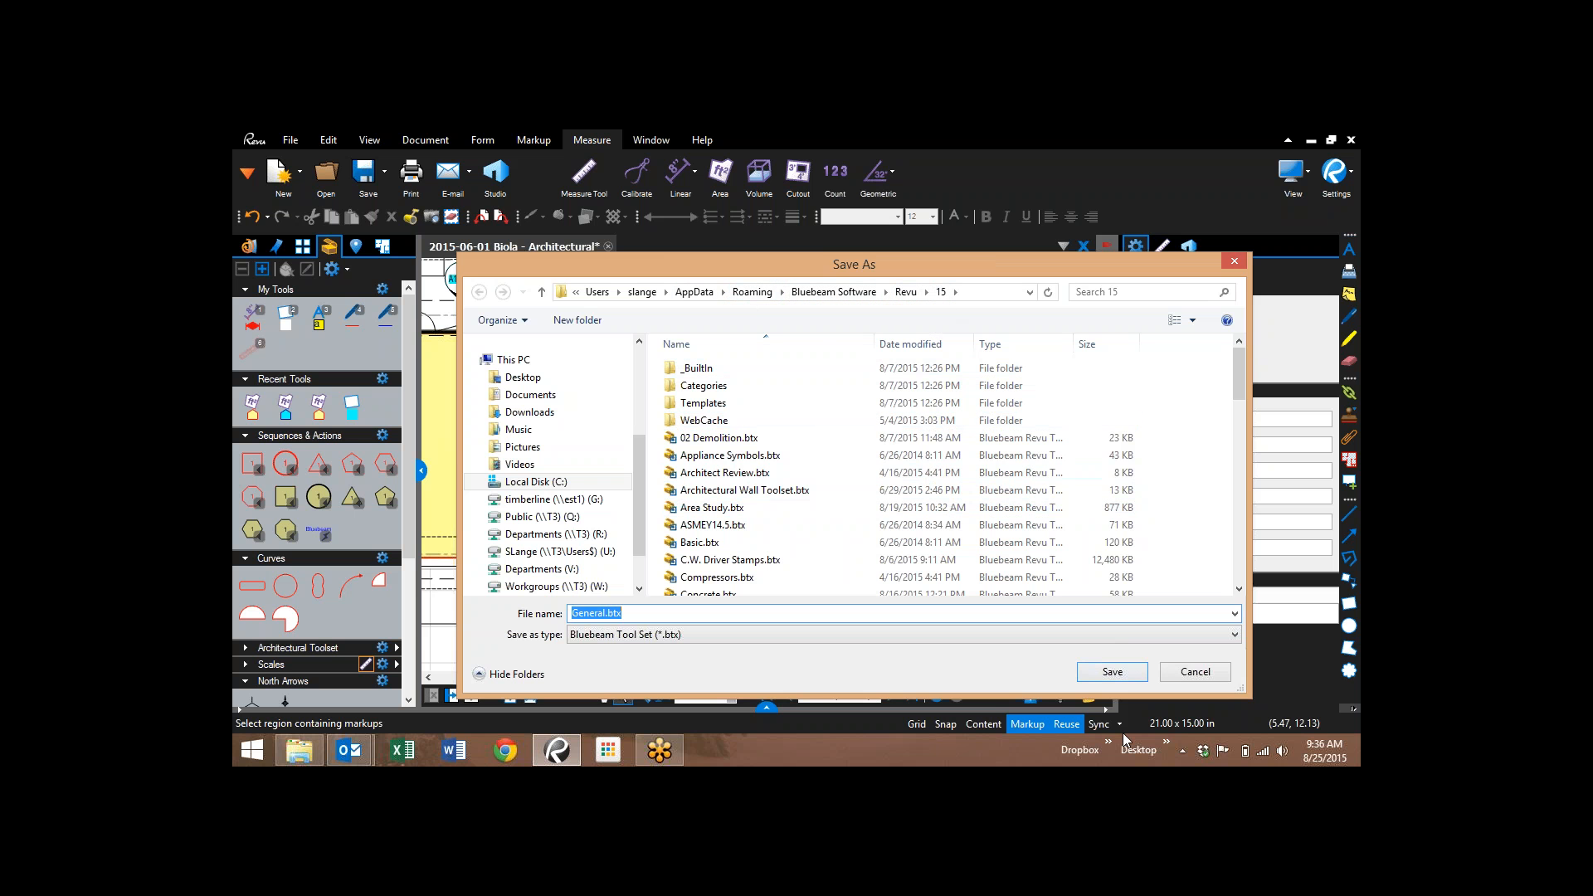
left_click(1110, 676)
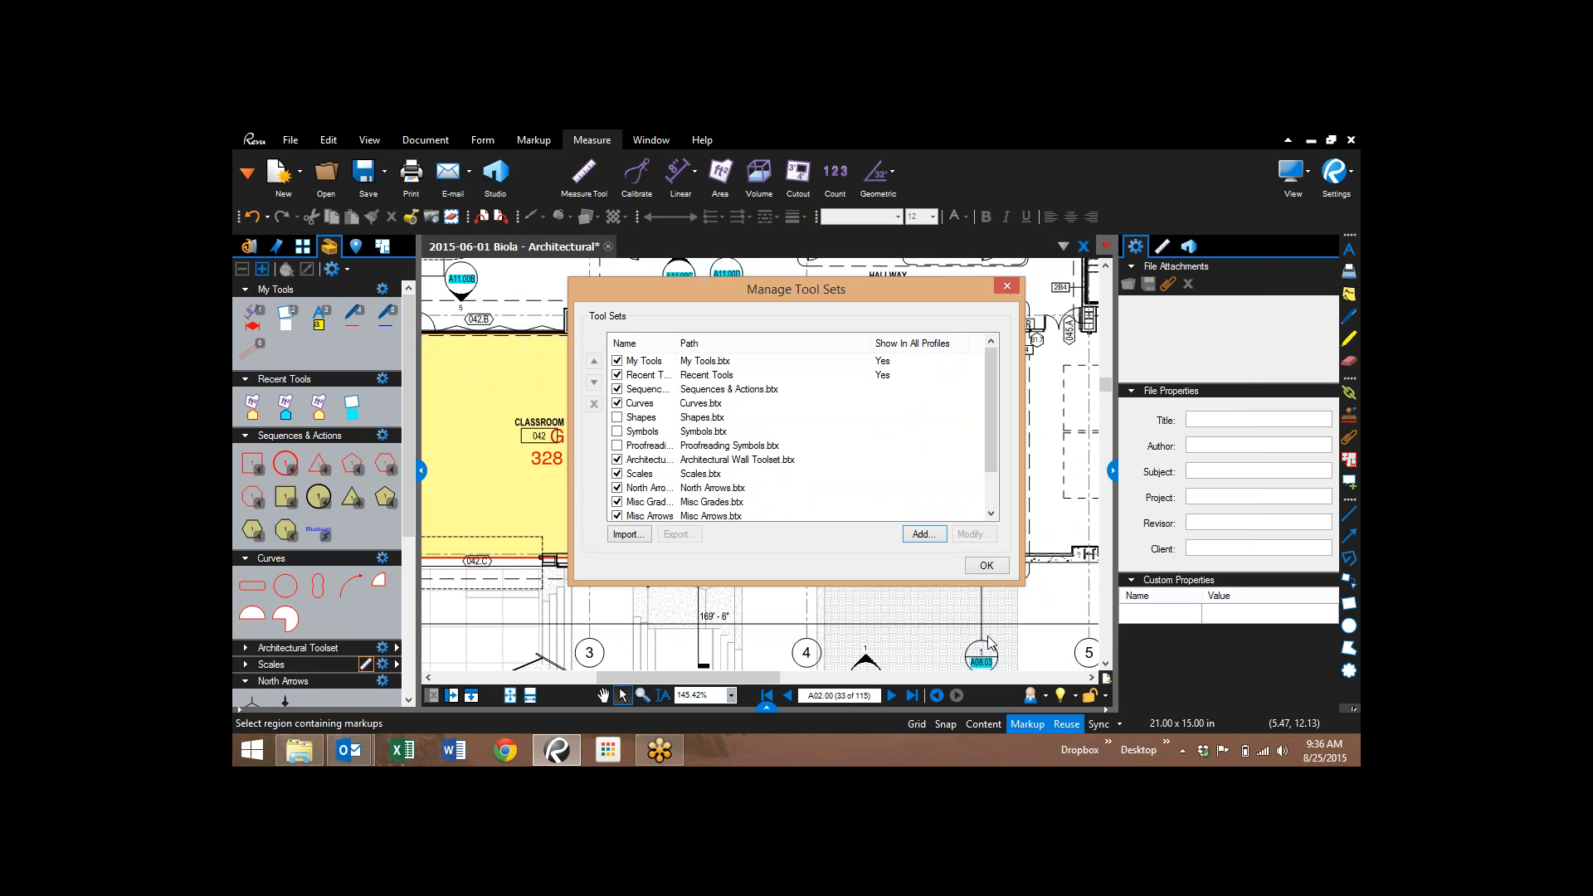
left_click(987, 566)
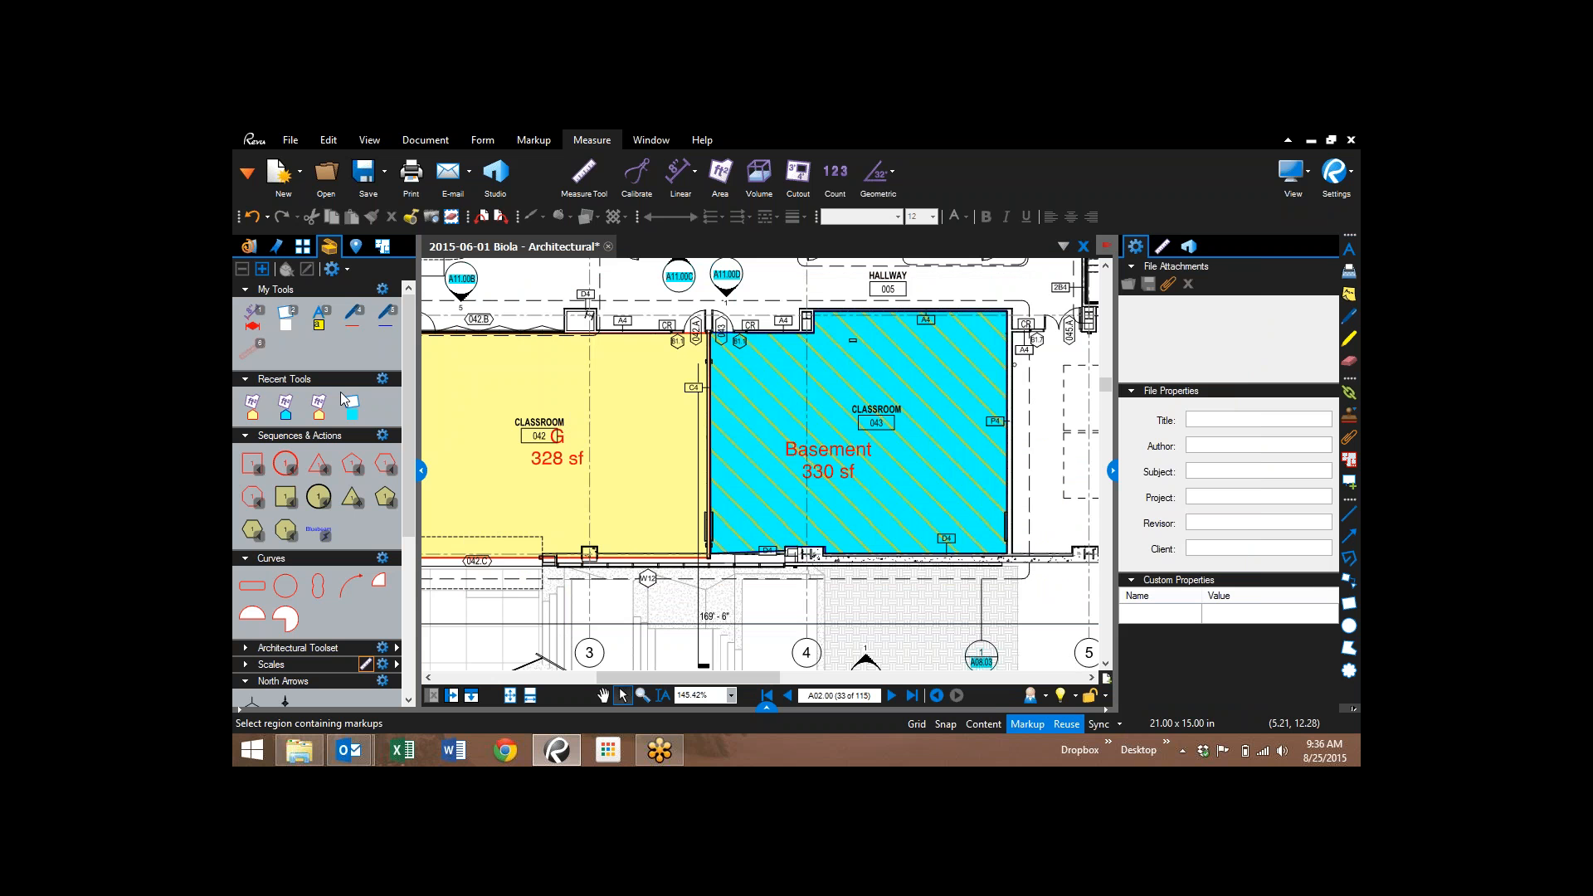
- Collapse the North Arrows, Misc Grades, Misc Arrows, Curves and Sequences & Actions sets, and add the recent cyan area measurement to General
left_click_drag(412, 380, 435, 597)
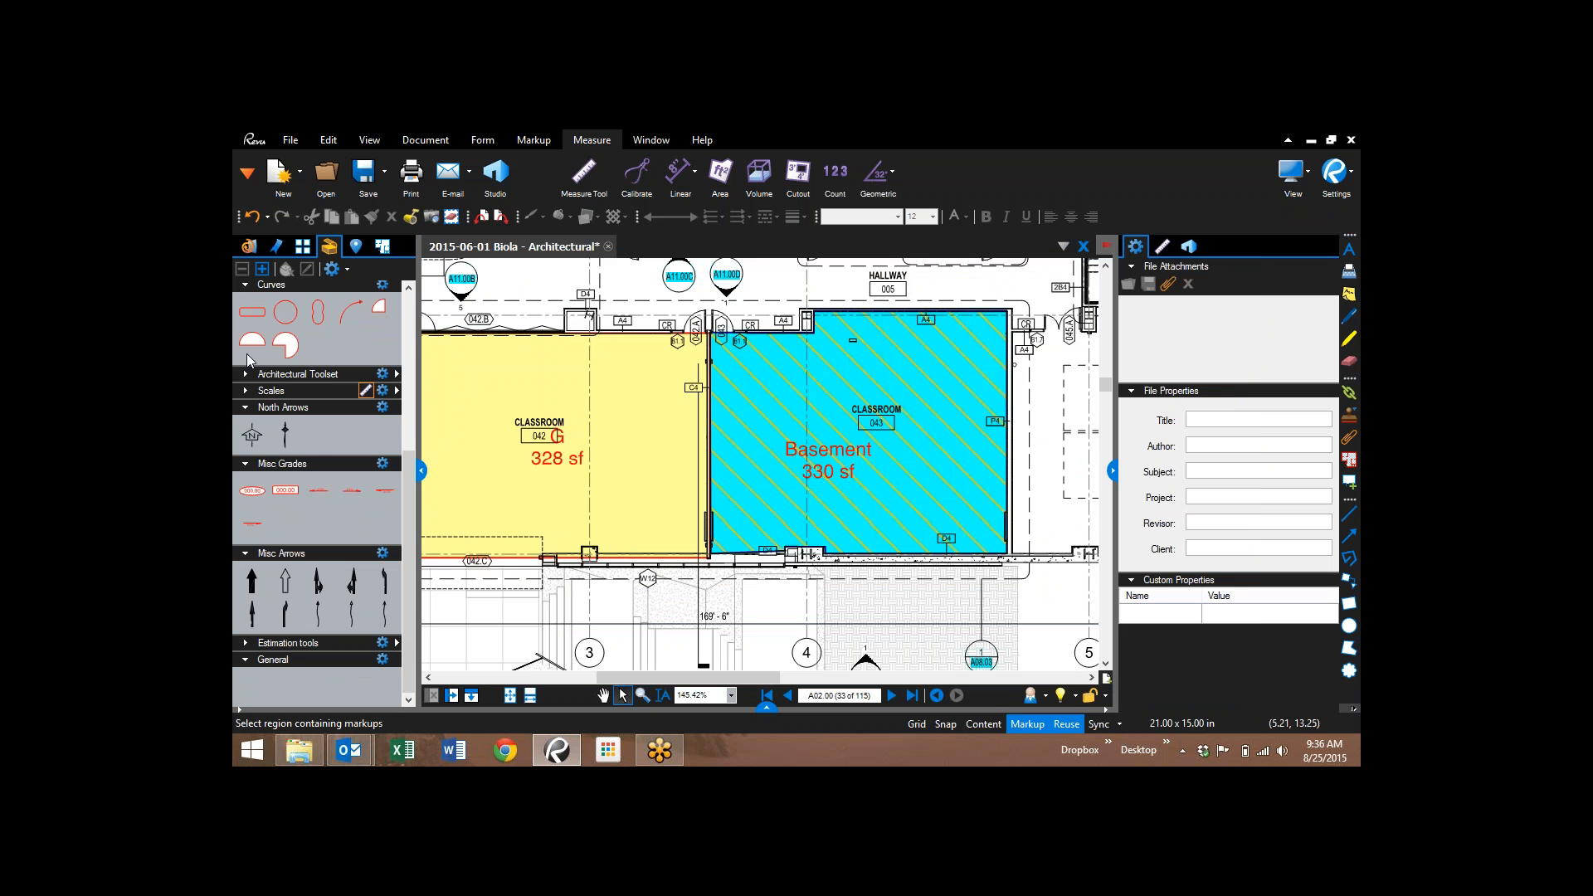
left_click(244, 407)
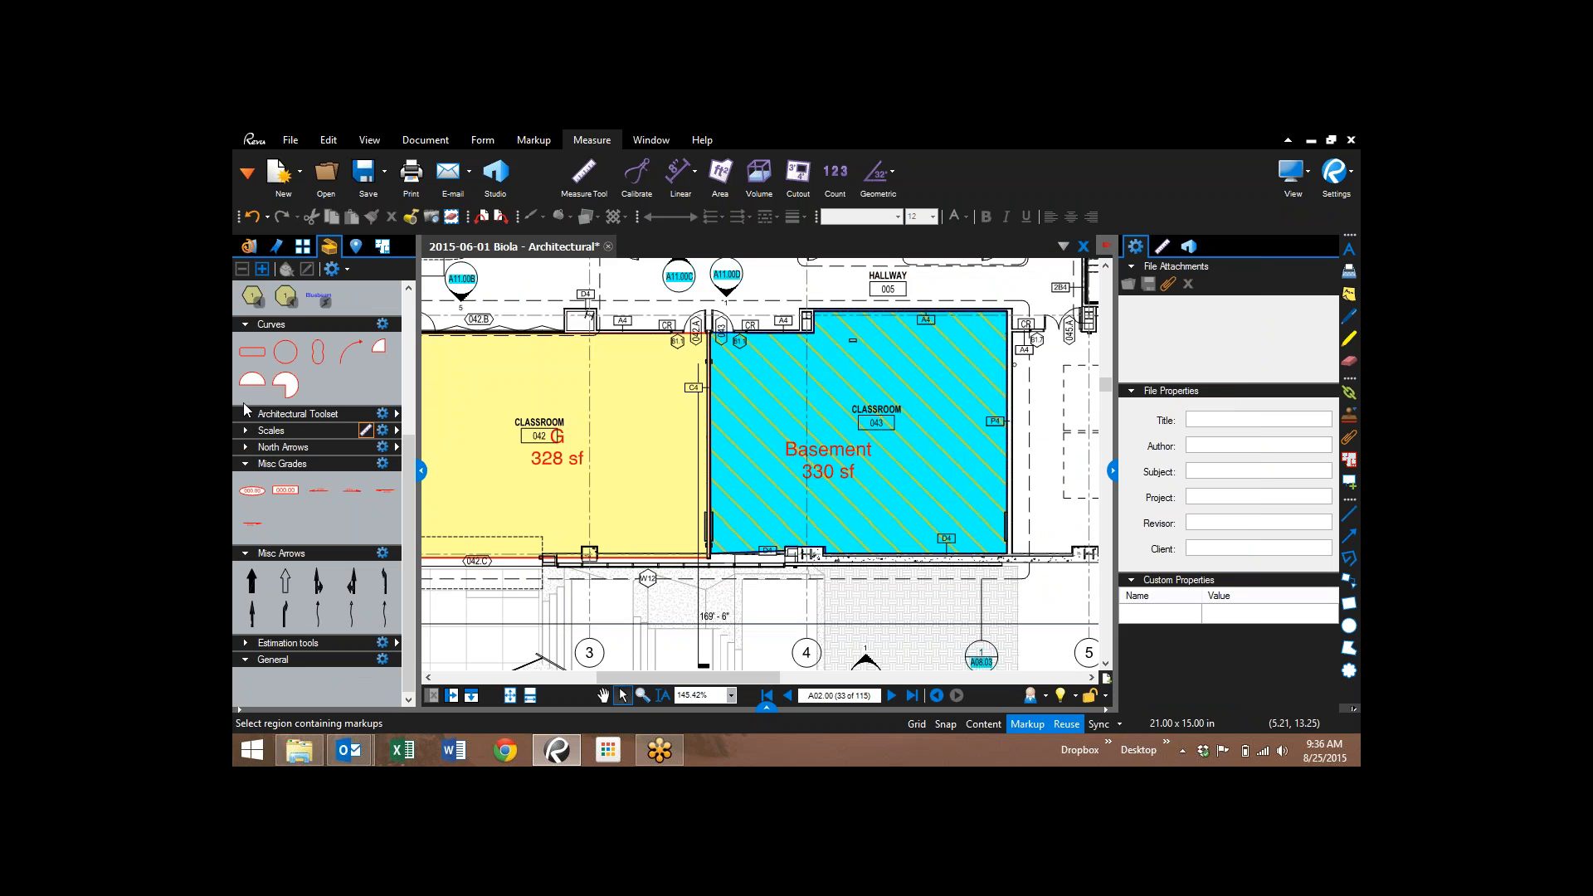
left_click(246, 466)
left_click(242, 552)
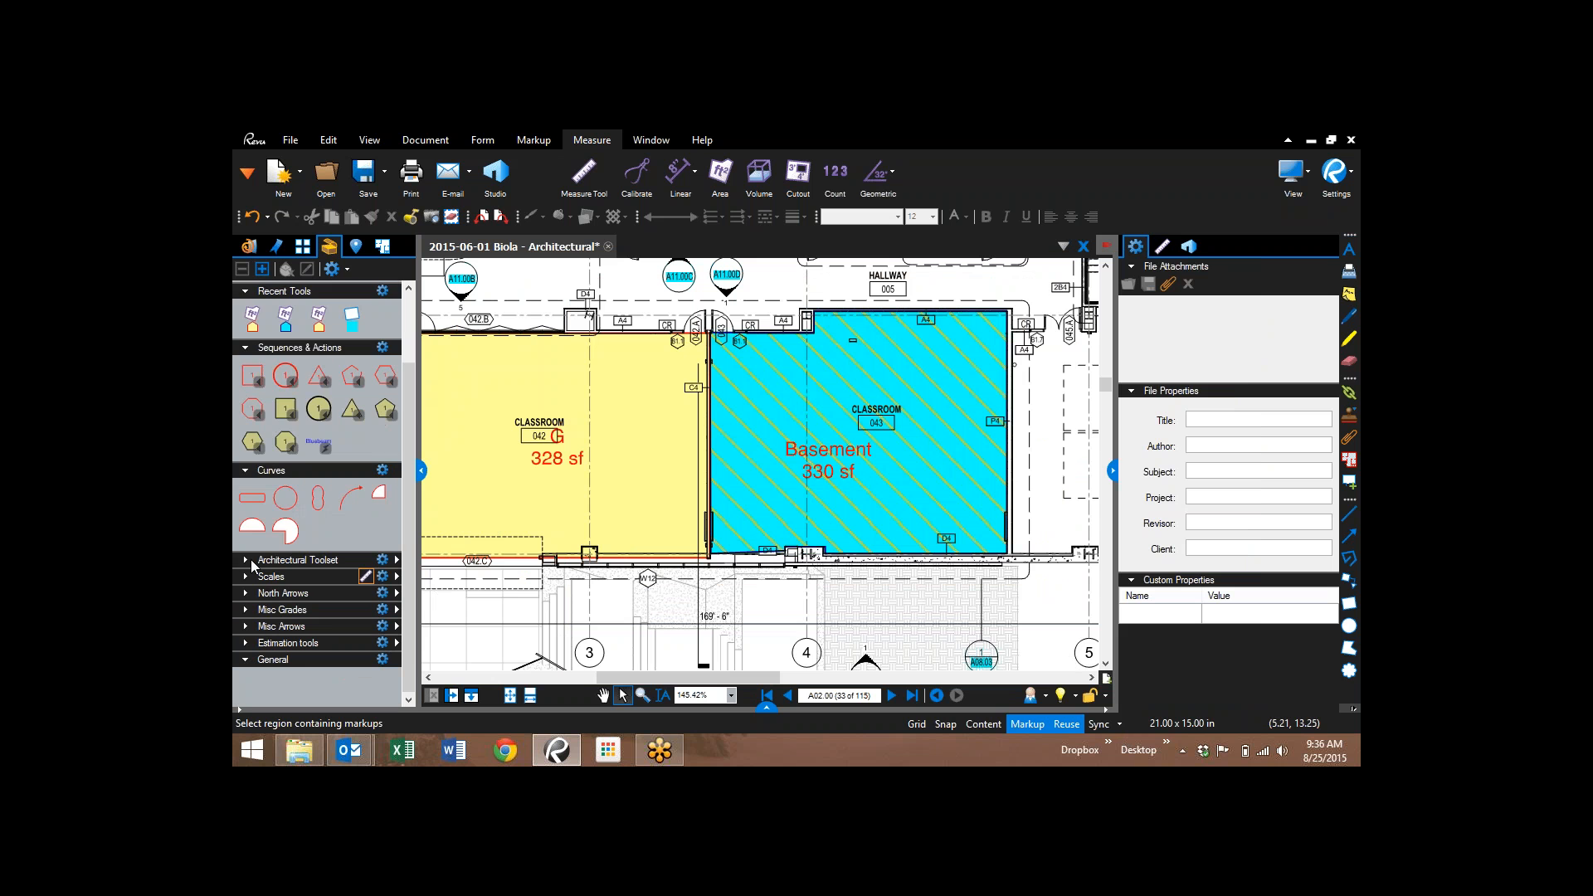
left_click(245, 472)
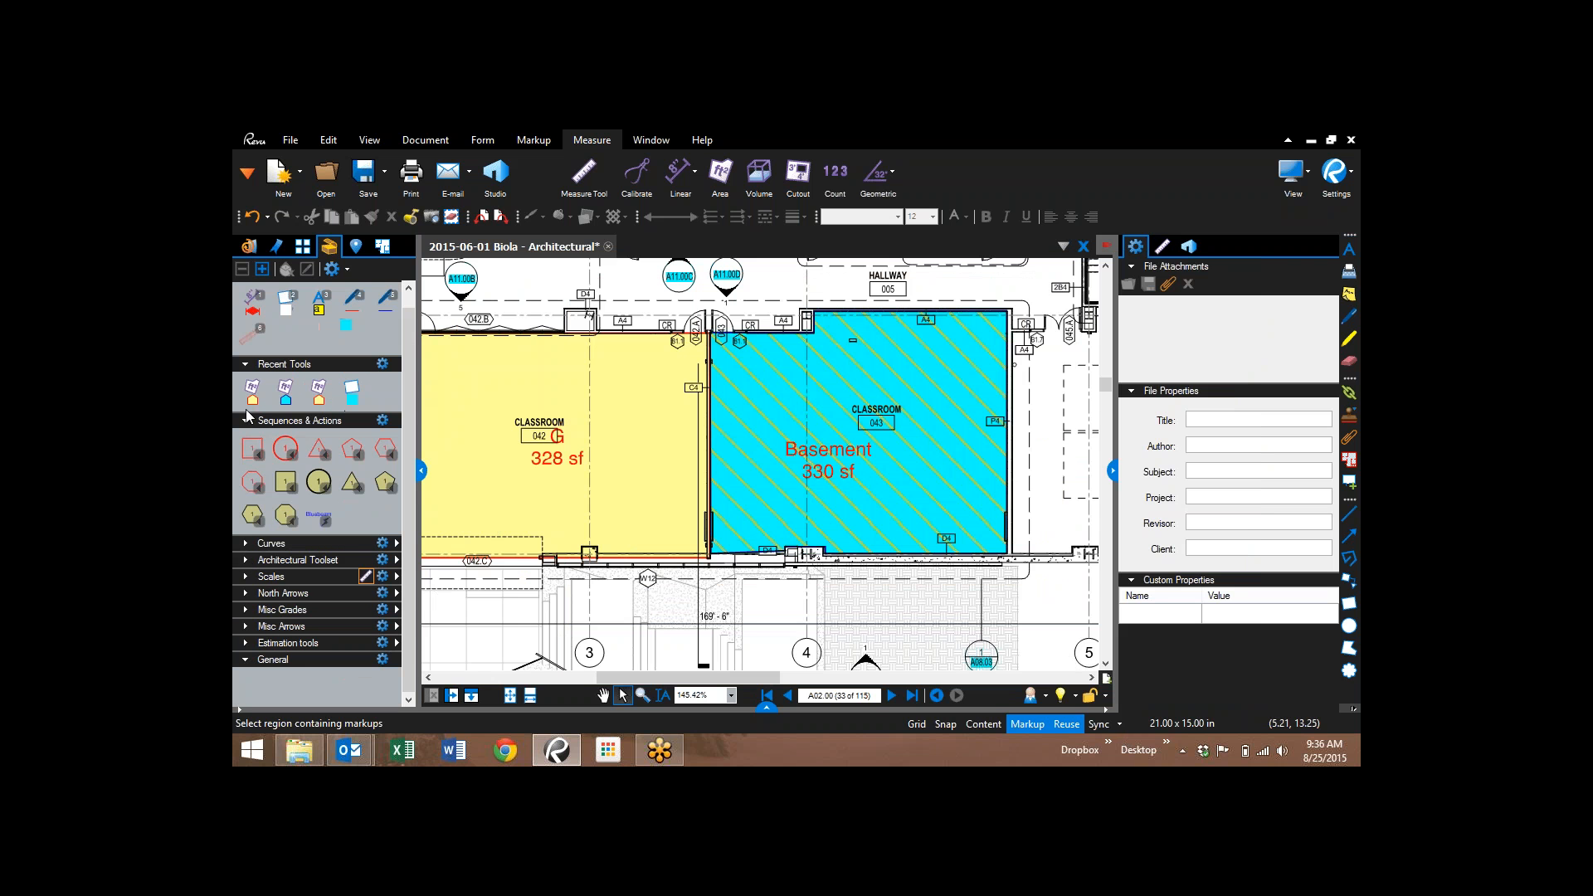
left_click(244, 422)
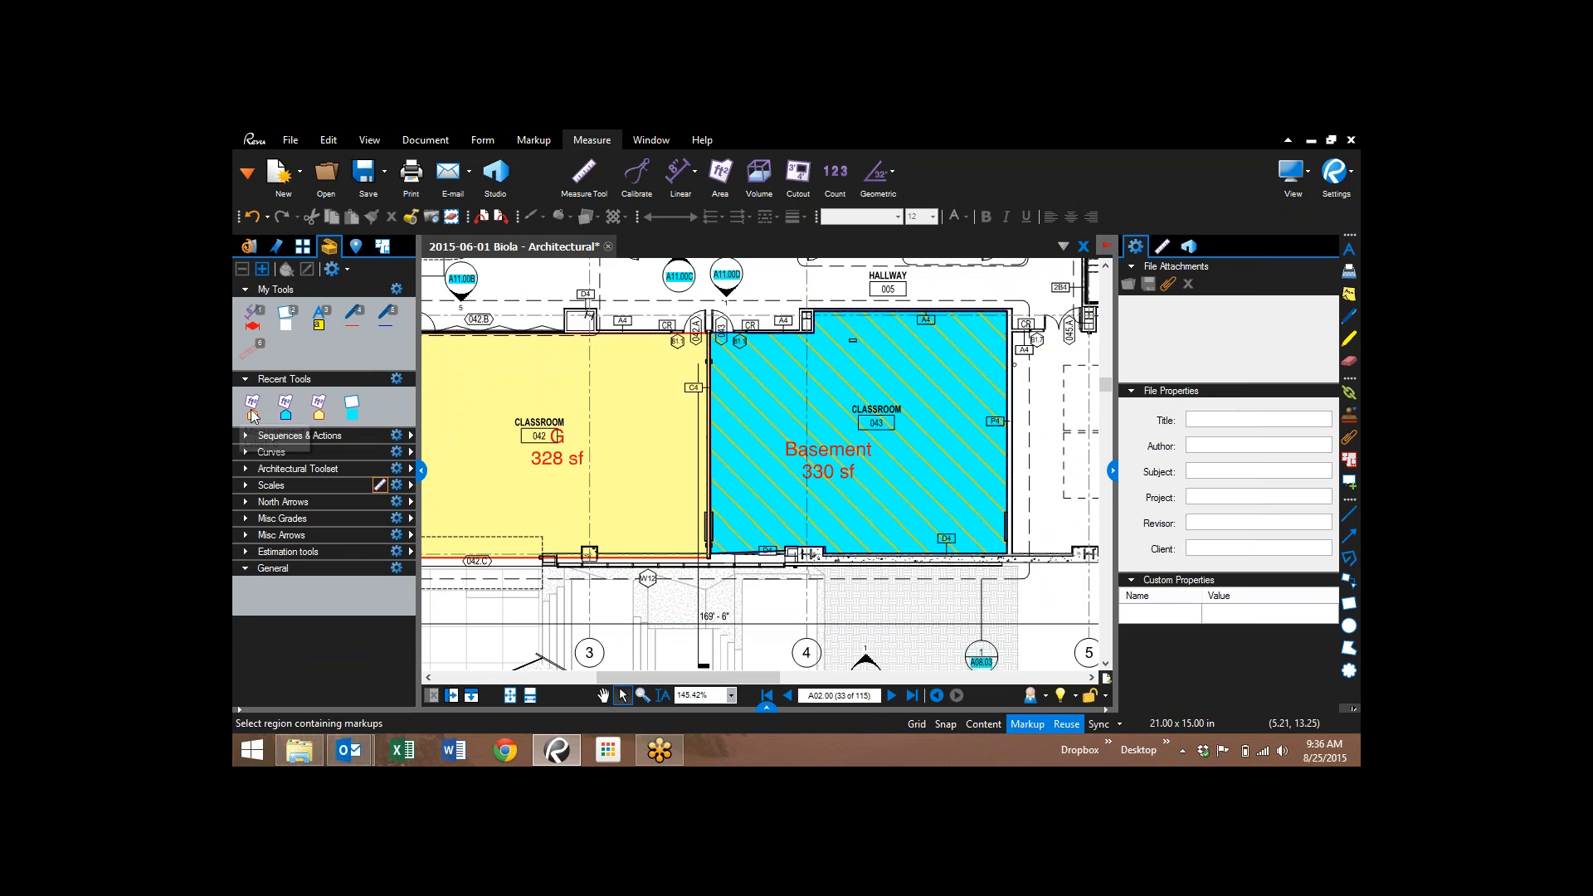
left_click_drag(287, 417, 304, 520)
left_click_drag(277, 590, 277, 591)
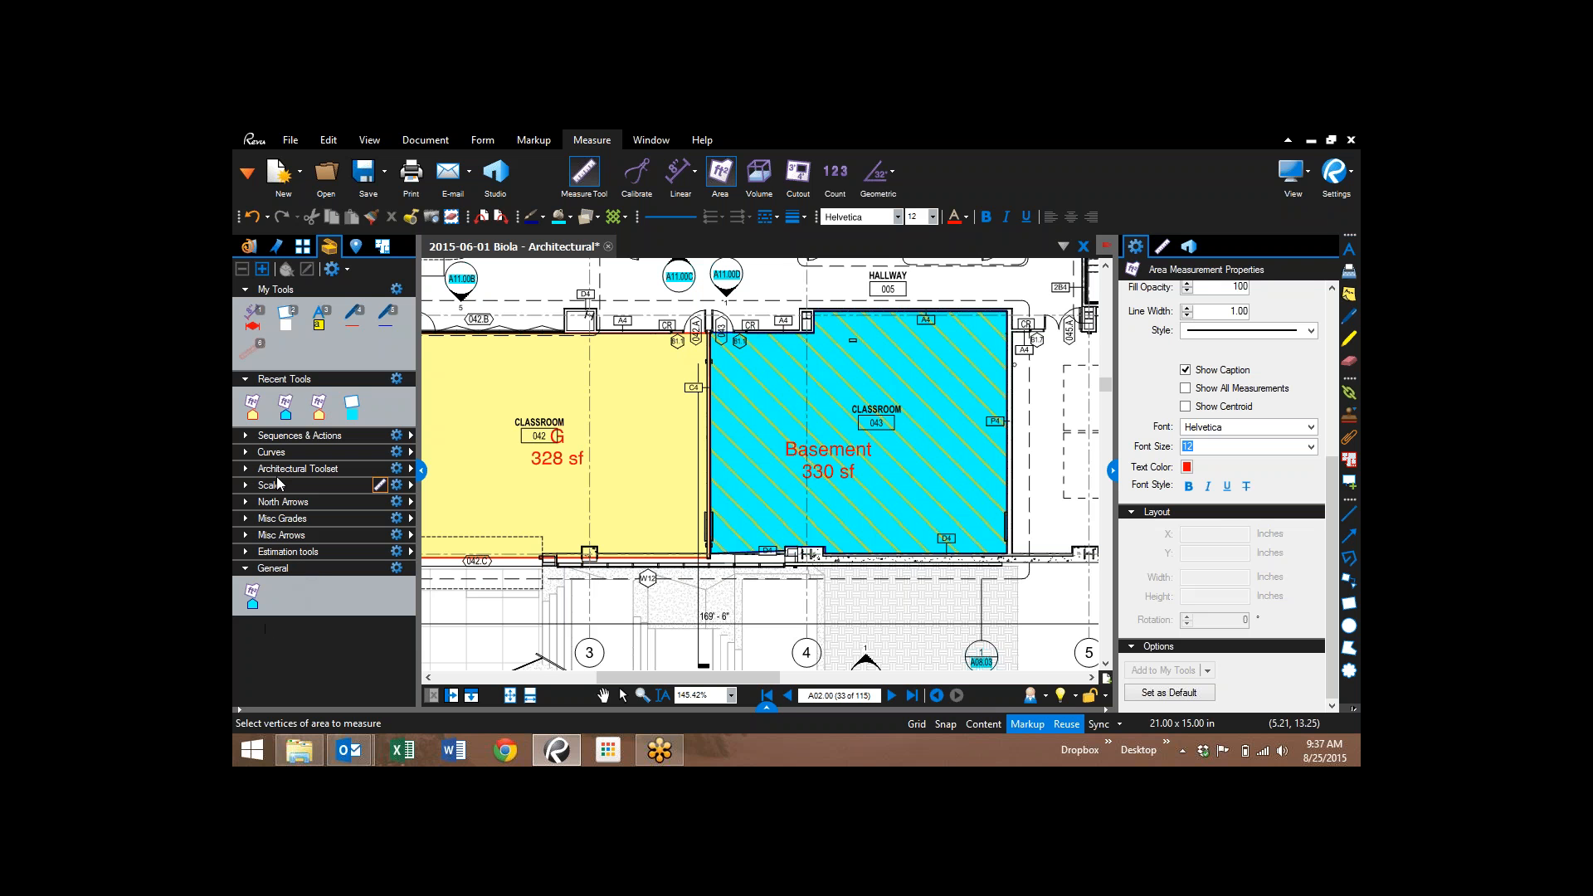
- Toggle the General set's area tool between drawing and properties mode, and use its properties to measure a rectangle of about 61 sf below Classroom 042
left_click(251, 603)
left_click(253, 605)
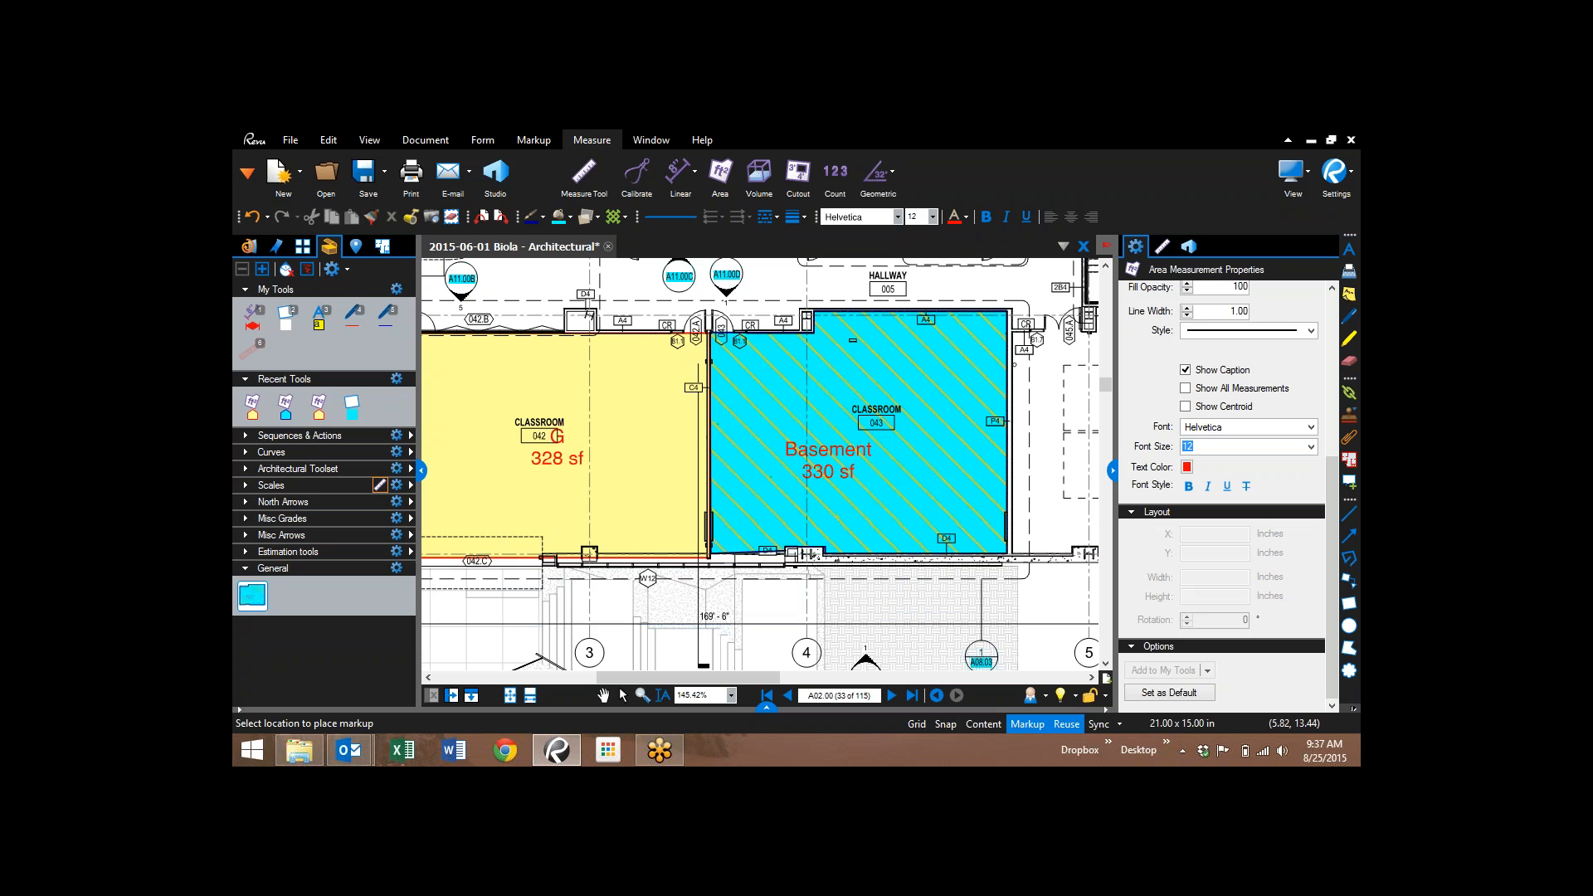
left_click(254, 599)
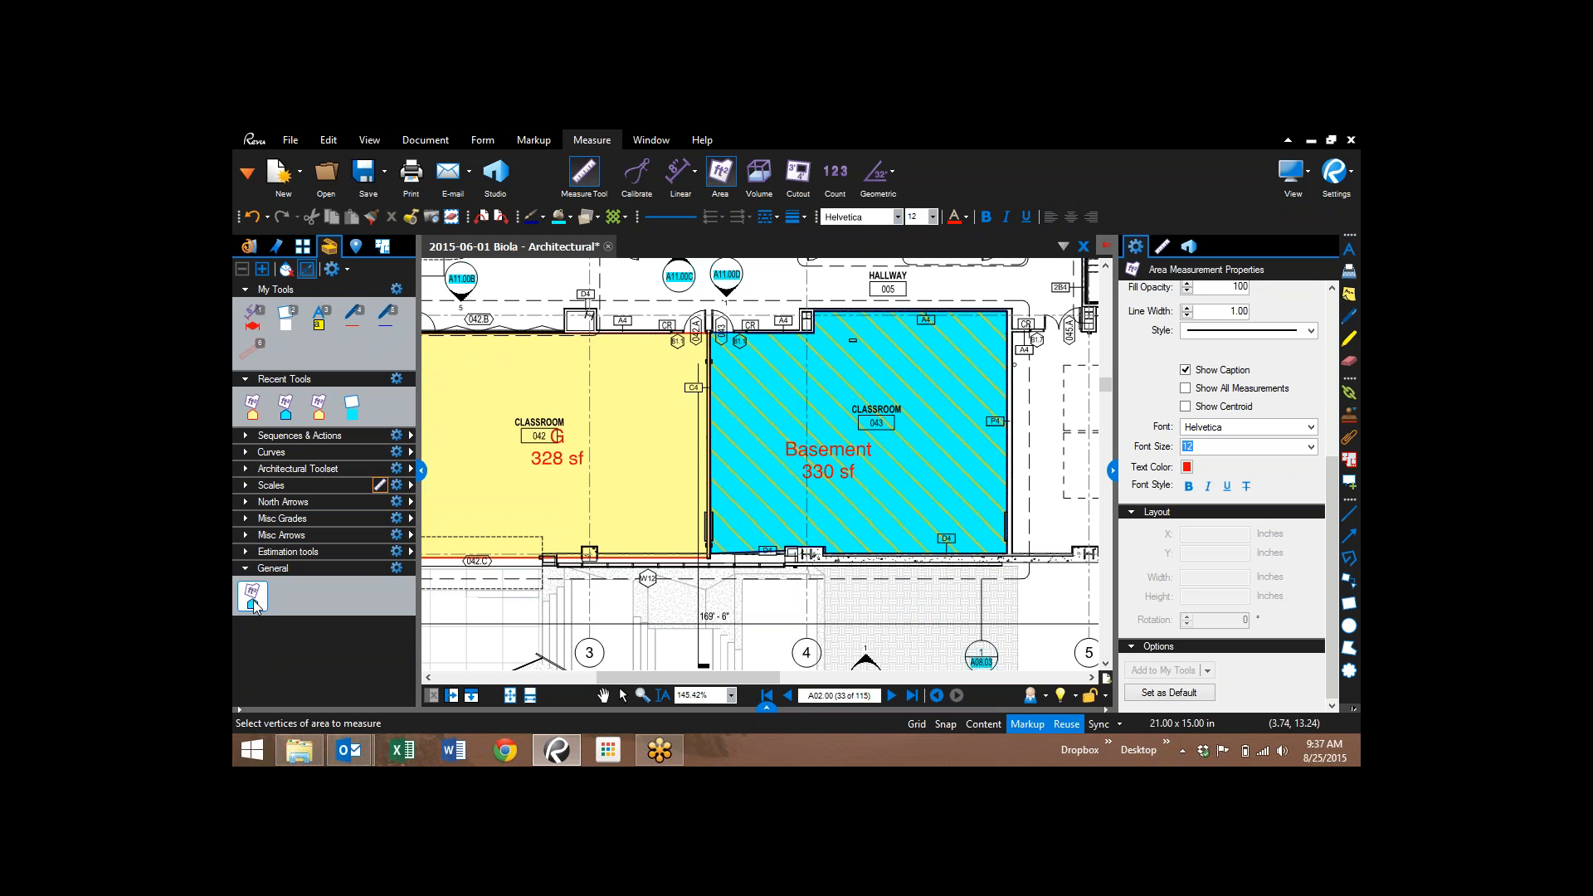
left_click(253, 599)
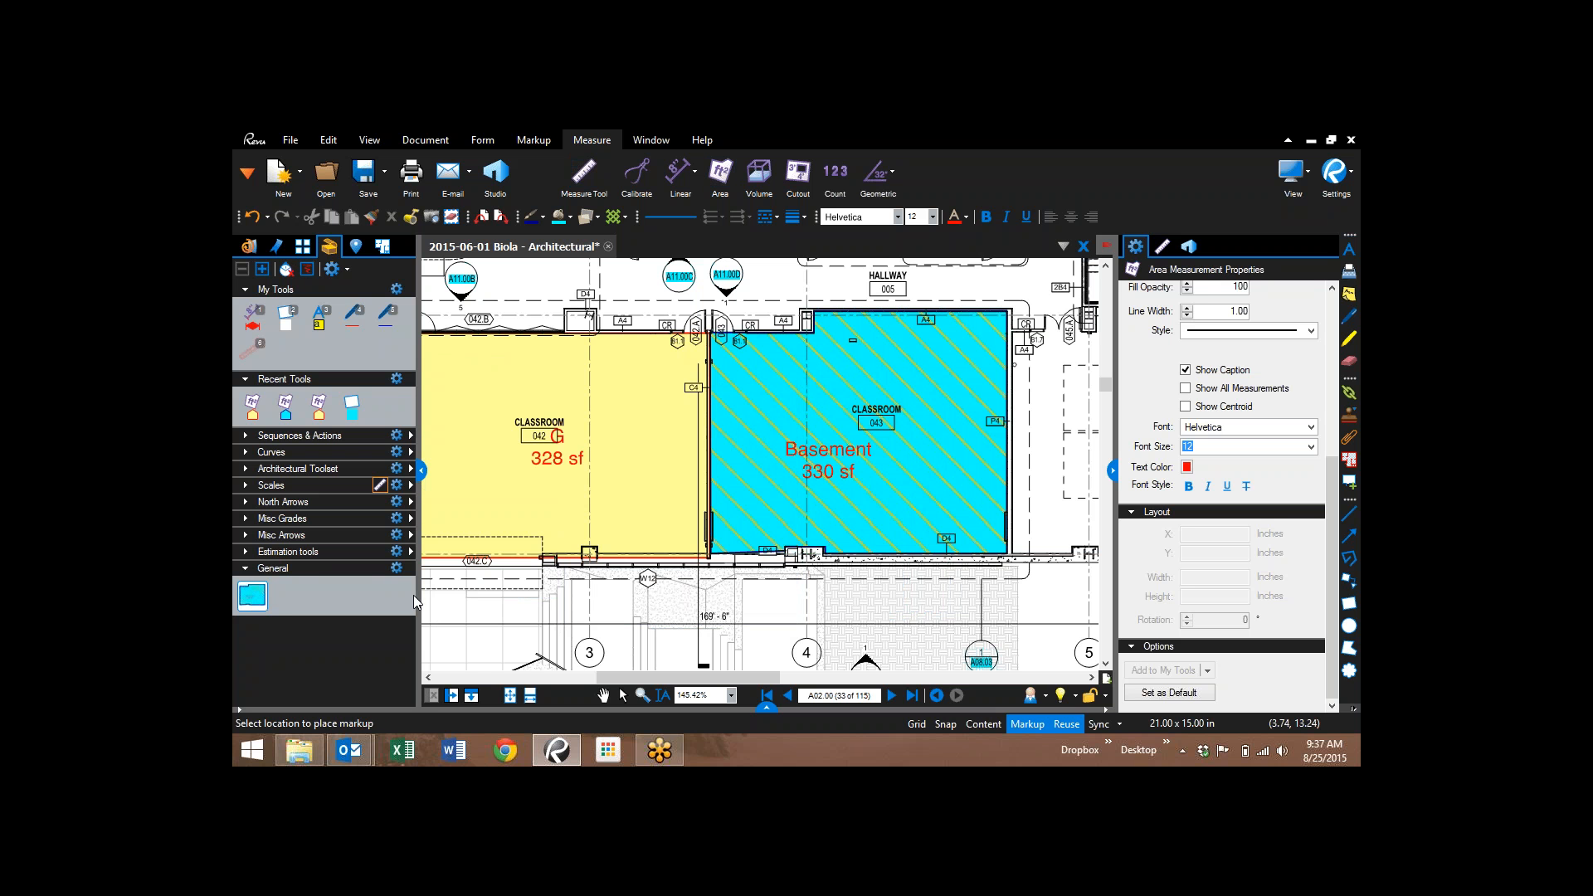
left_click(255, 609)
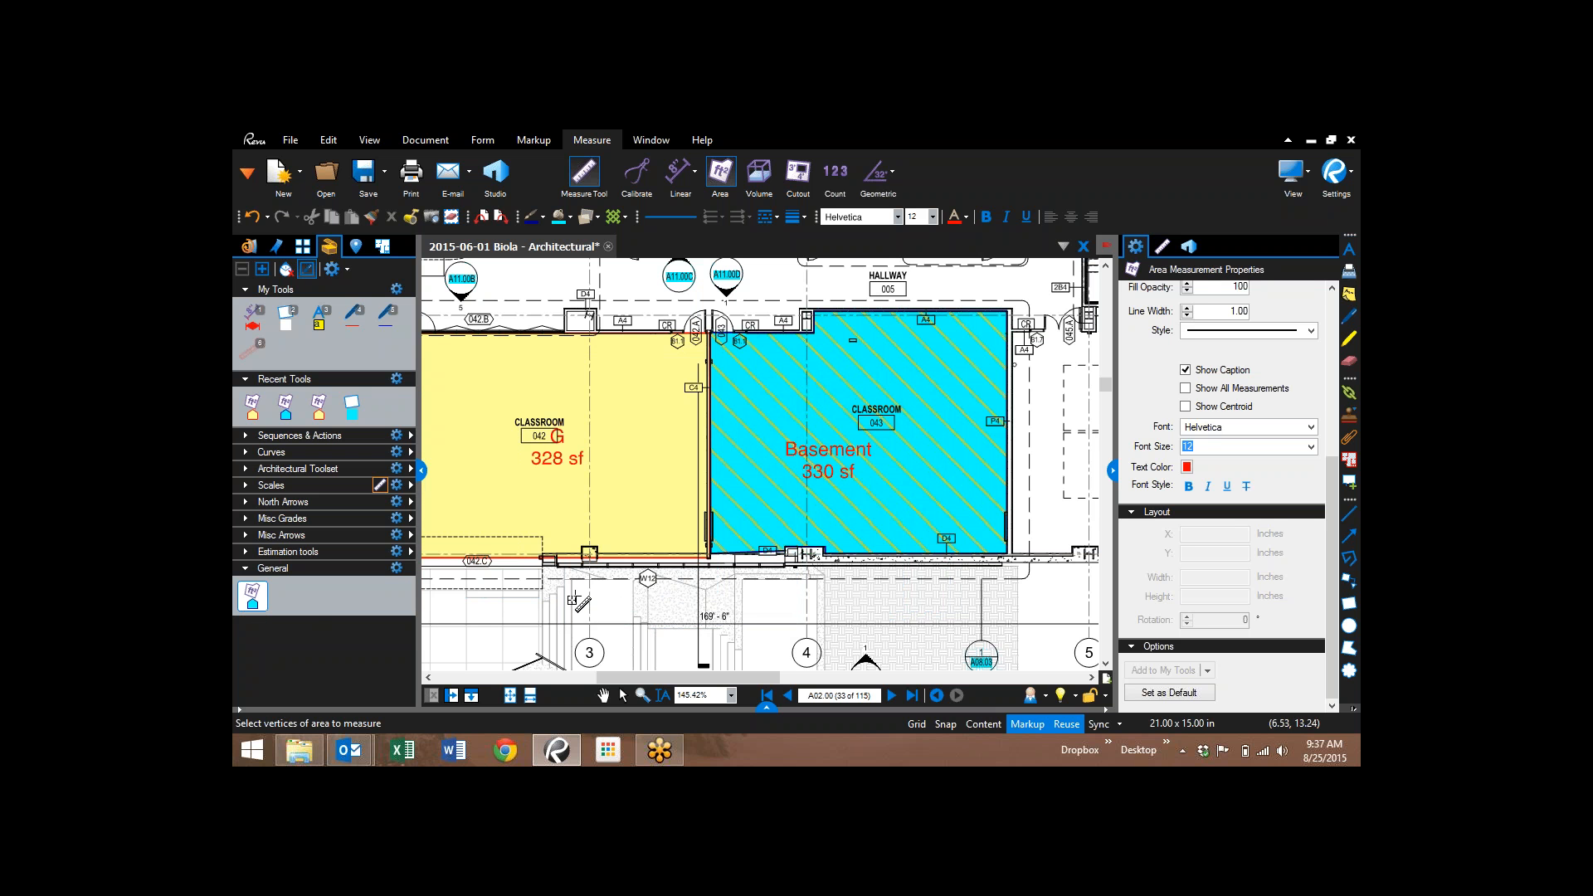
left_click_drag(583, 590, 715, 642)
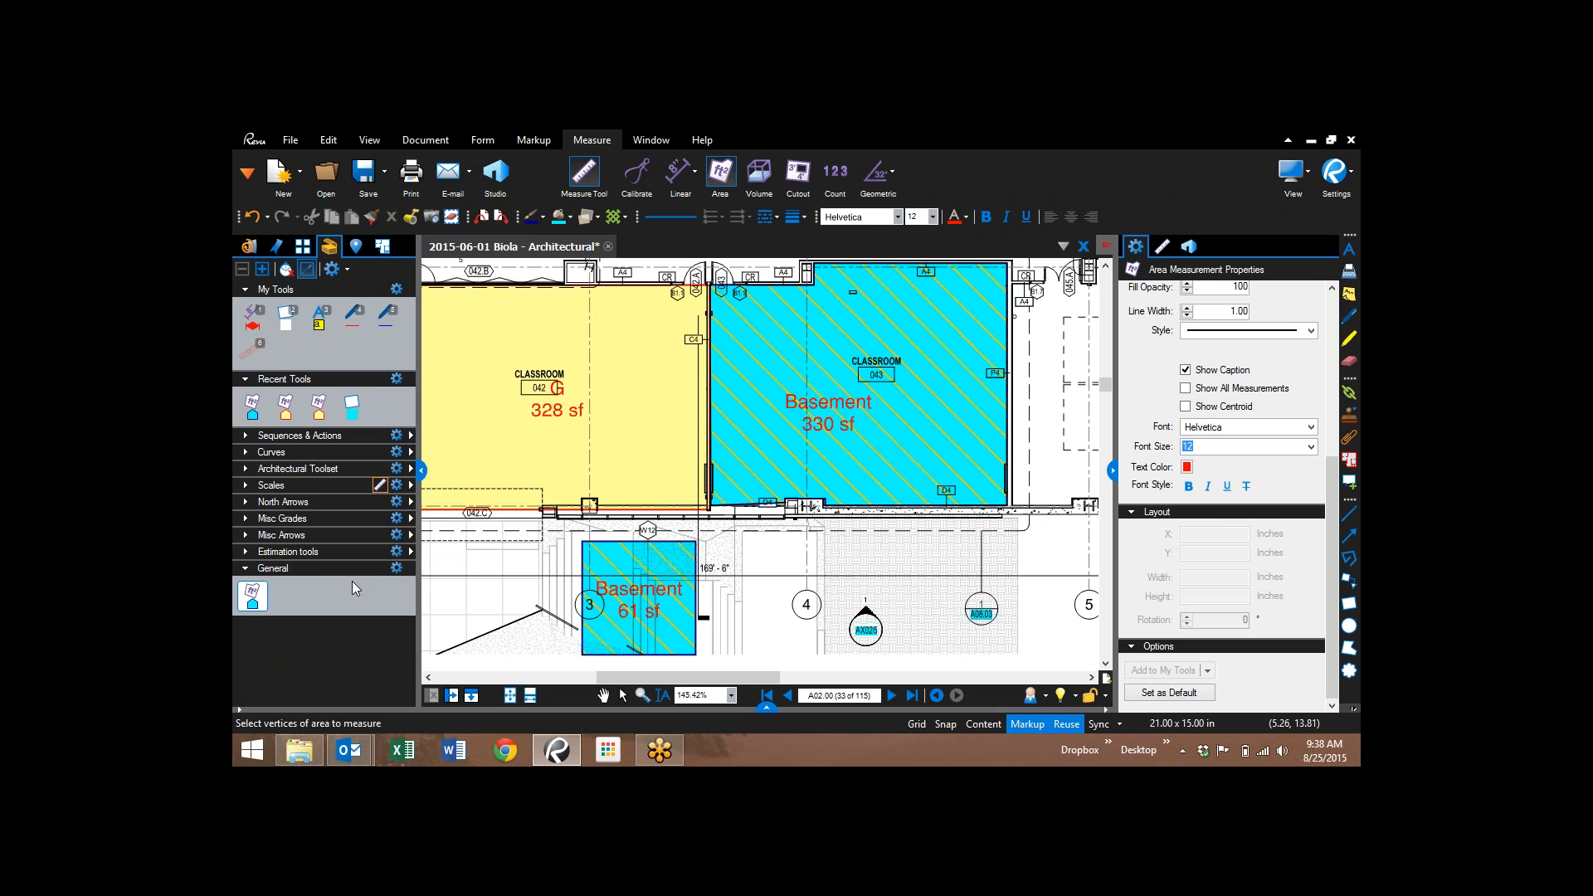
- Display the General tool set in Detail view and rename its area tool's subject as Carpet
left_click(397, 569)
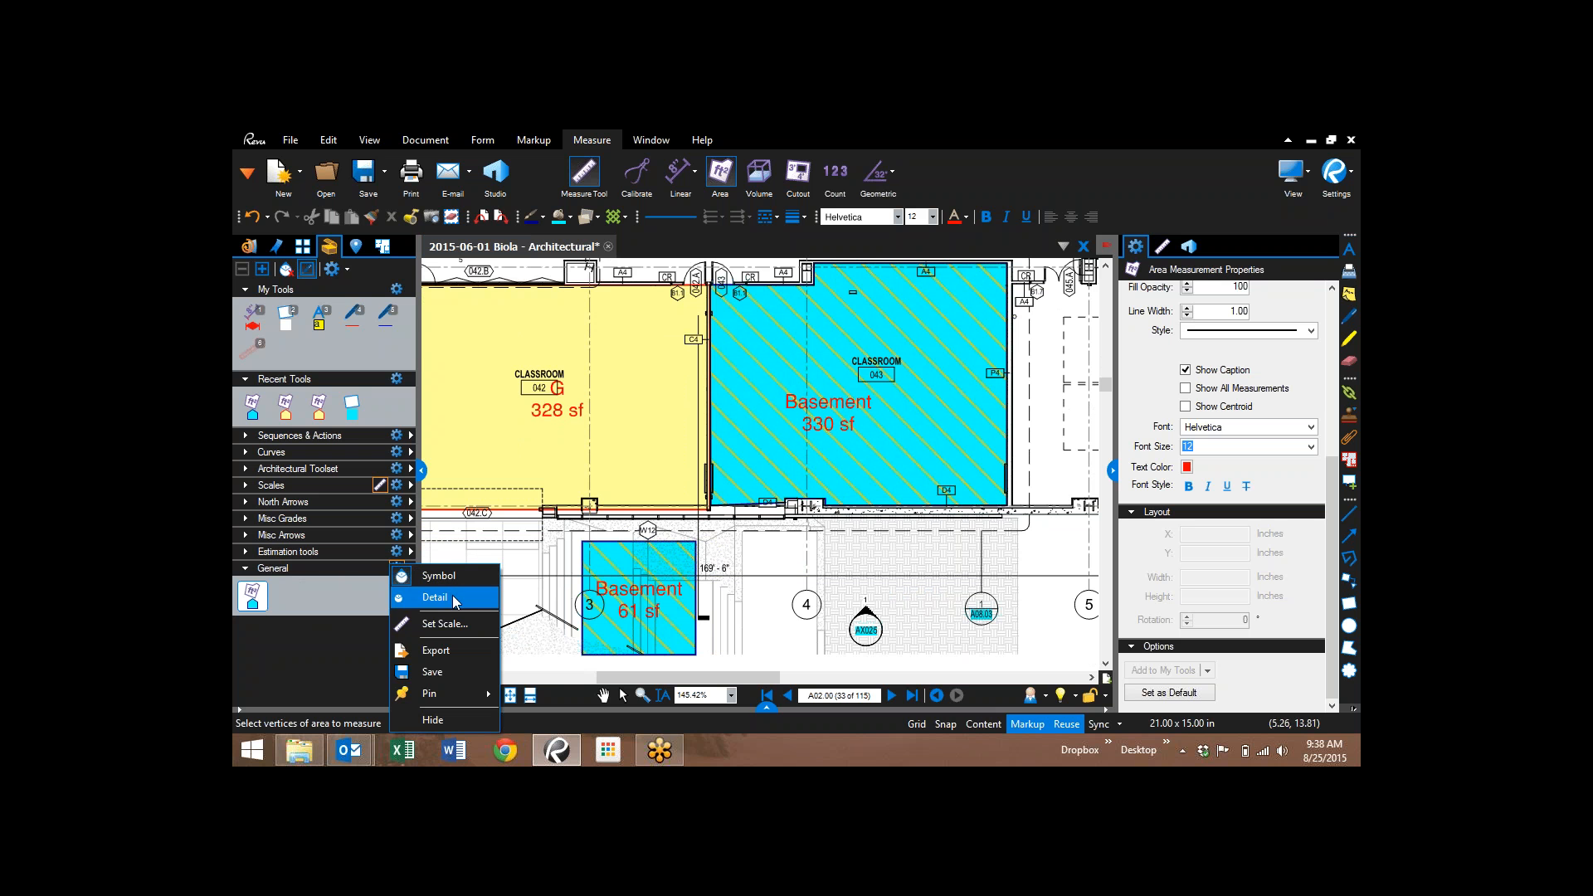
left_click(435, 597)
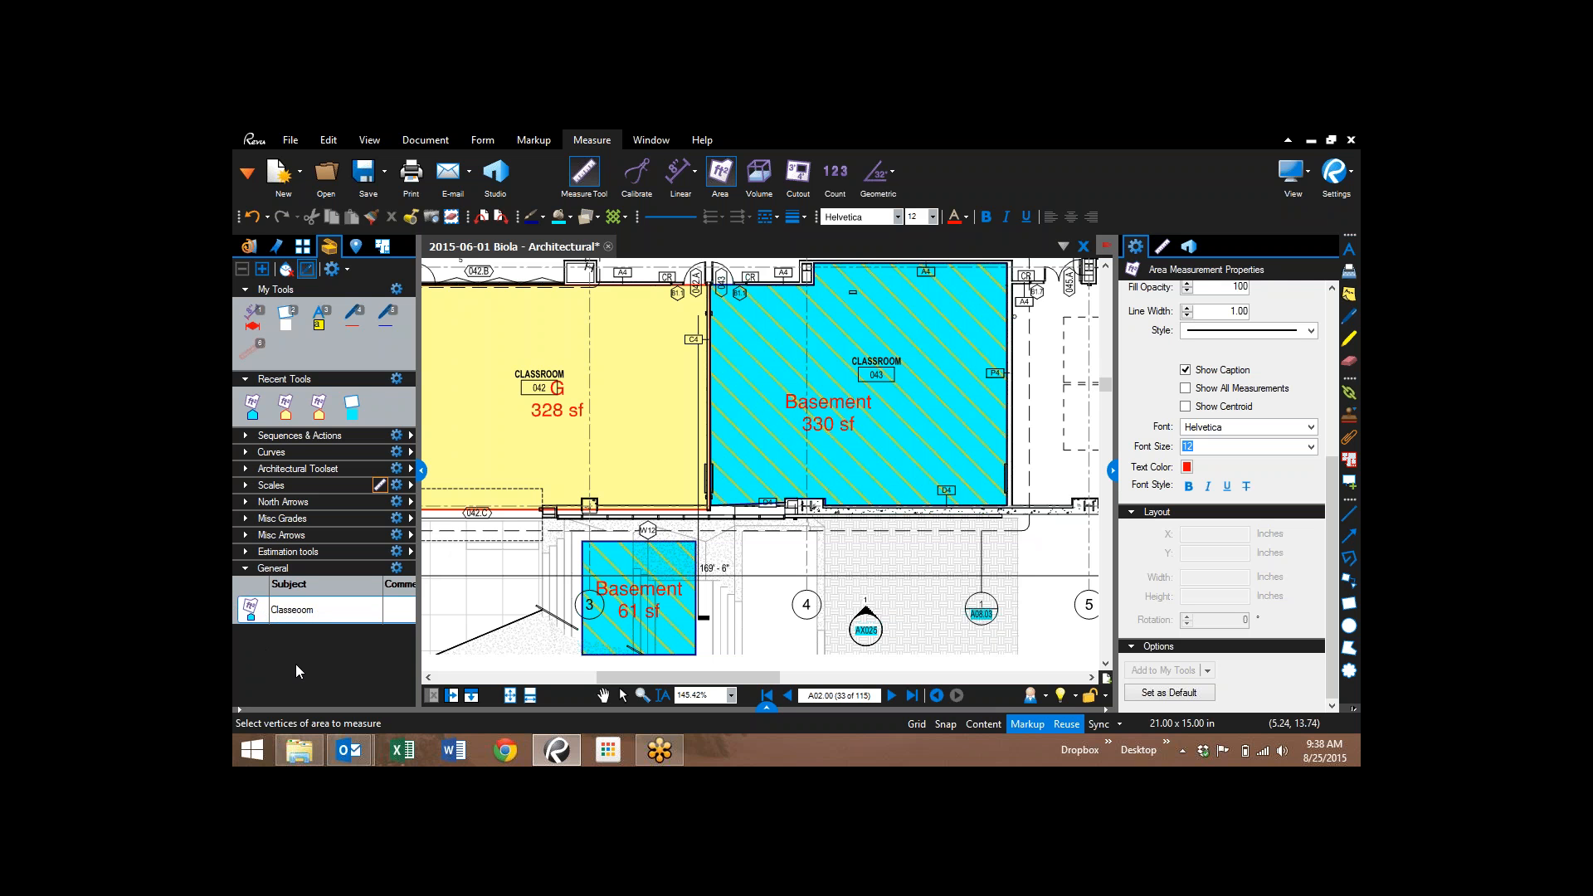
left_click(312, 610)
type("Carpet")
left_click(303, 645)
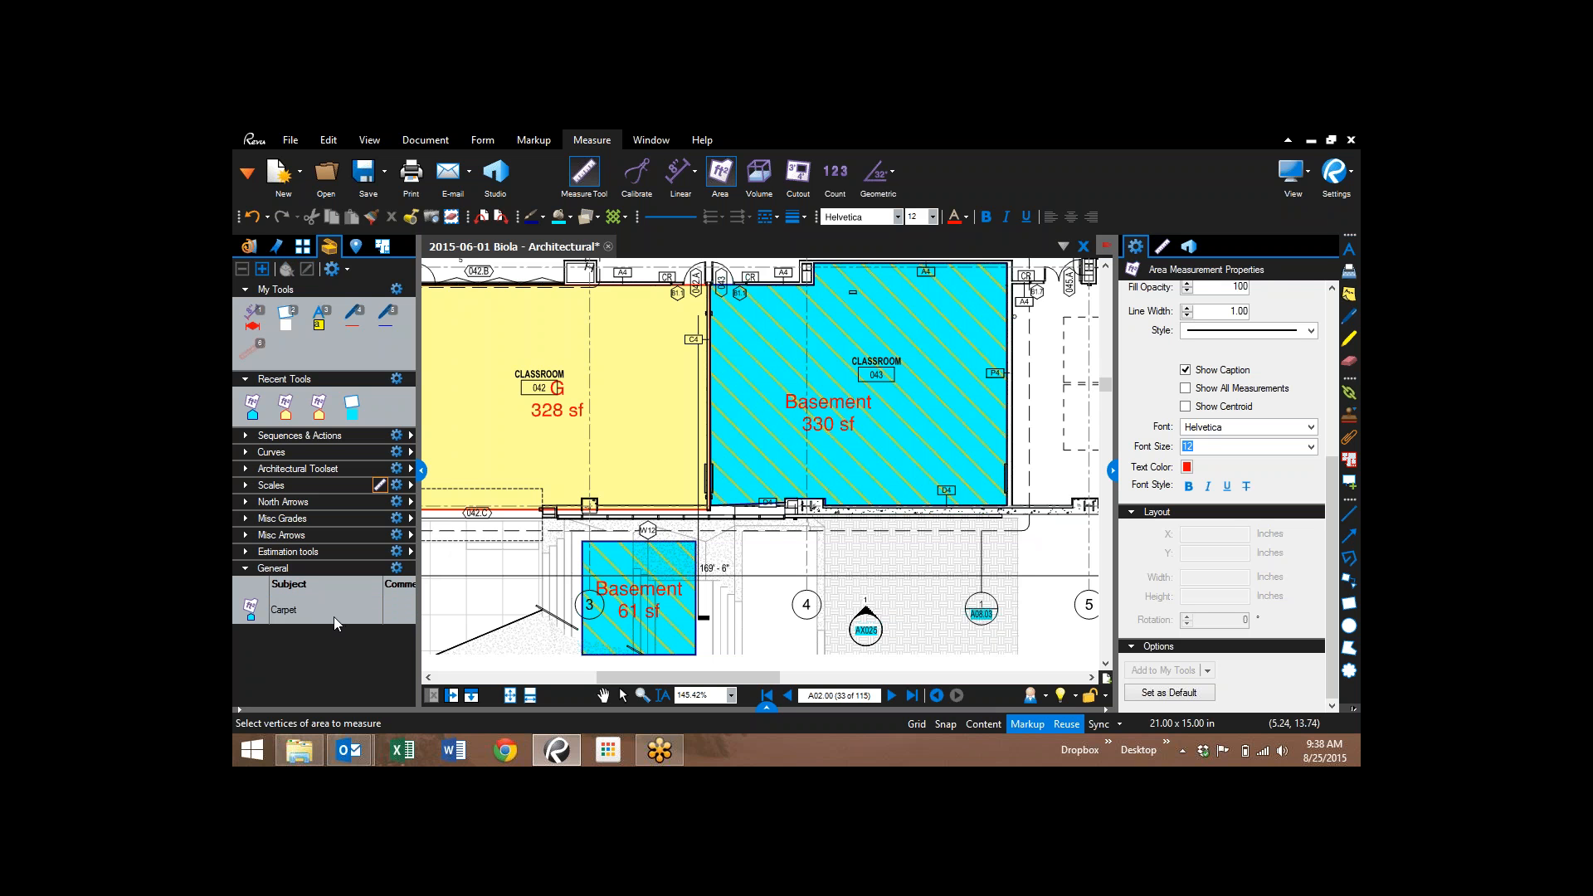
- Duplicate the Carpet tool in the General set and rename the copy's subject as Tile
right_click(253, 618)
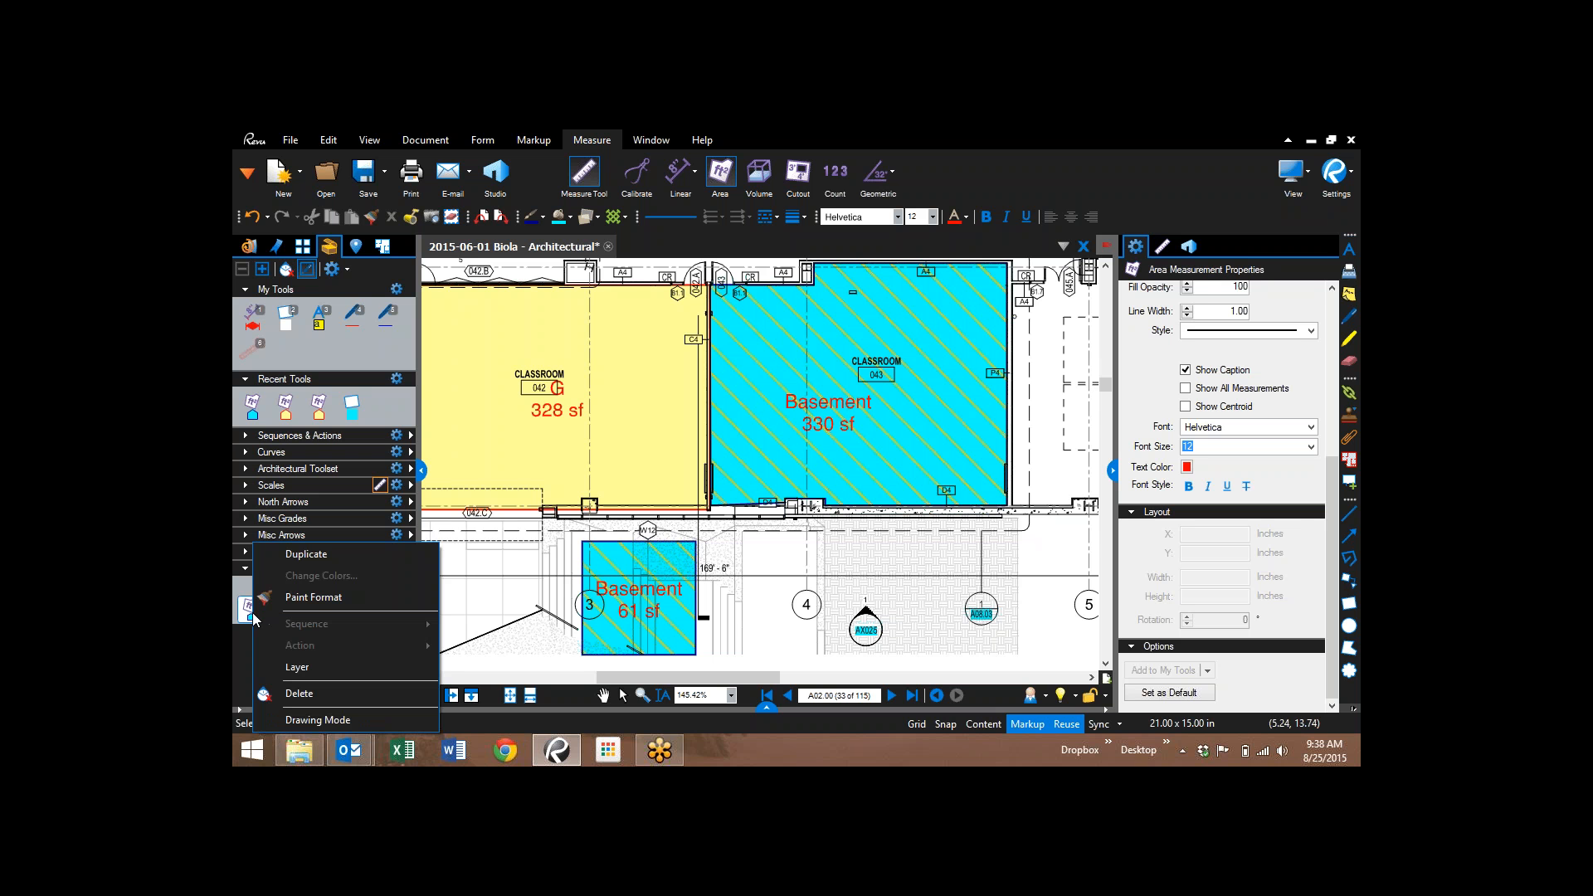
left_click(332, 554)
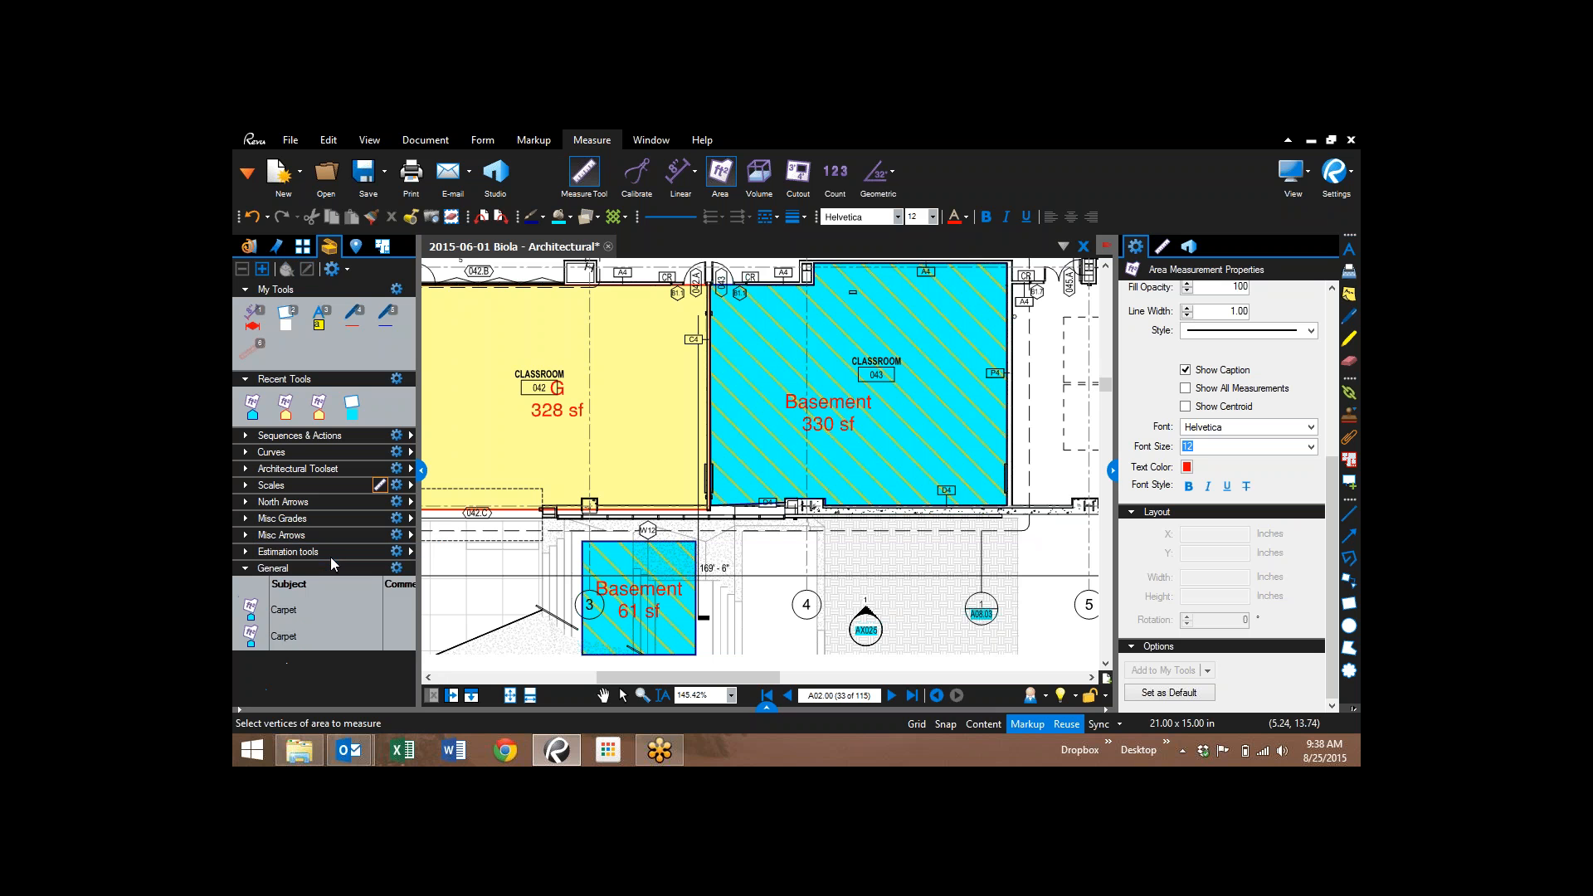
left_click(299, 637)
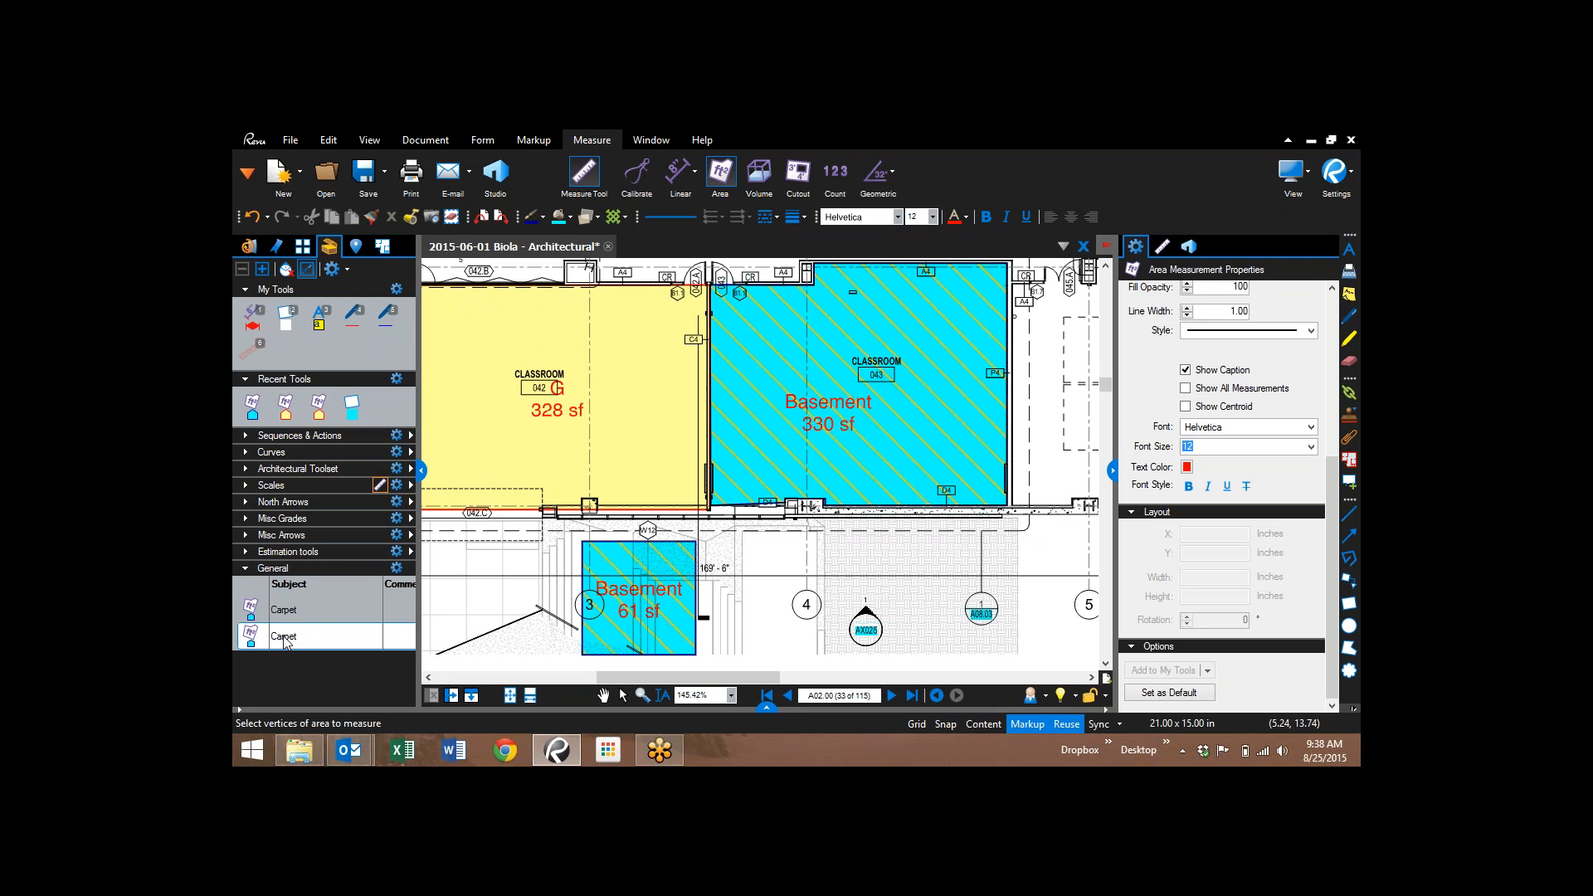
left_click(311, 635)
type("Tile")
left_click(311, 672)
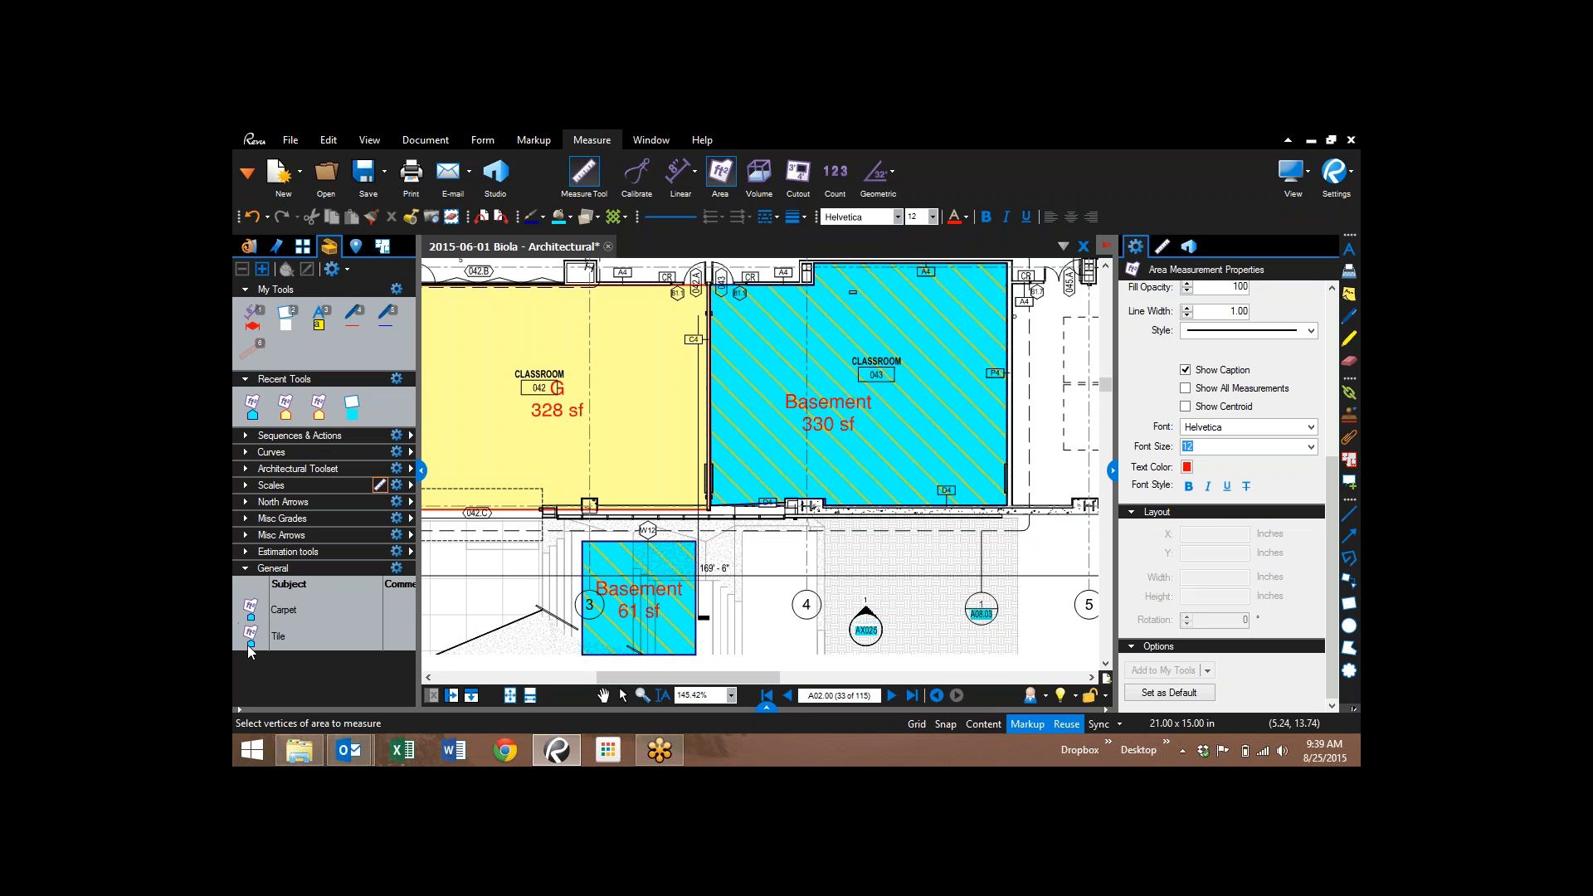
- Give the Tile tool an orange fill and no hatch, and turn off its caption
left_click(297, 635)
left_click(278, 605)
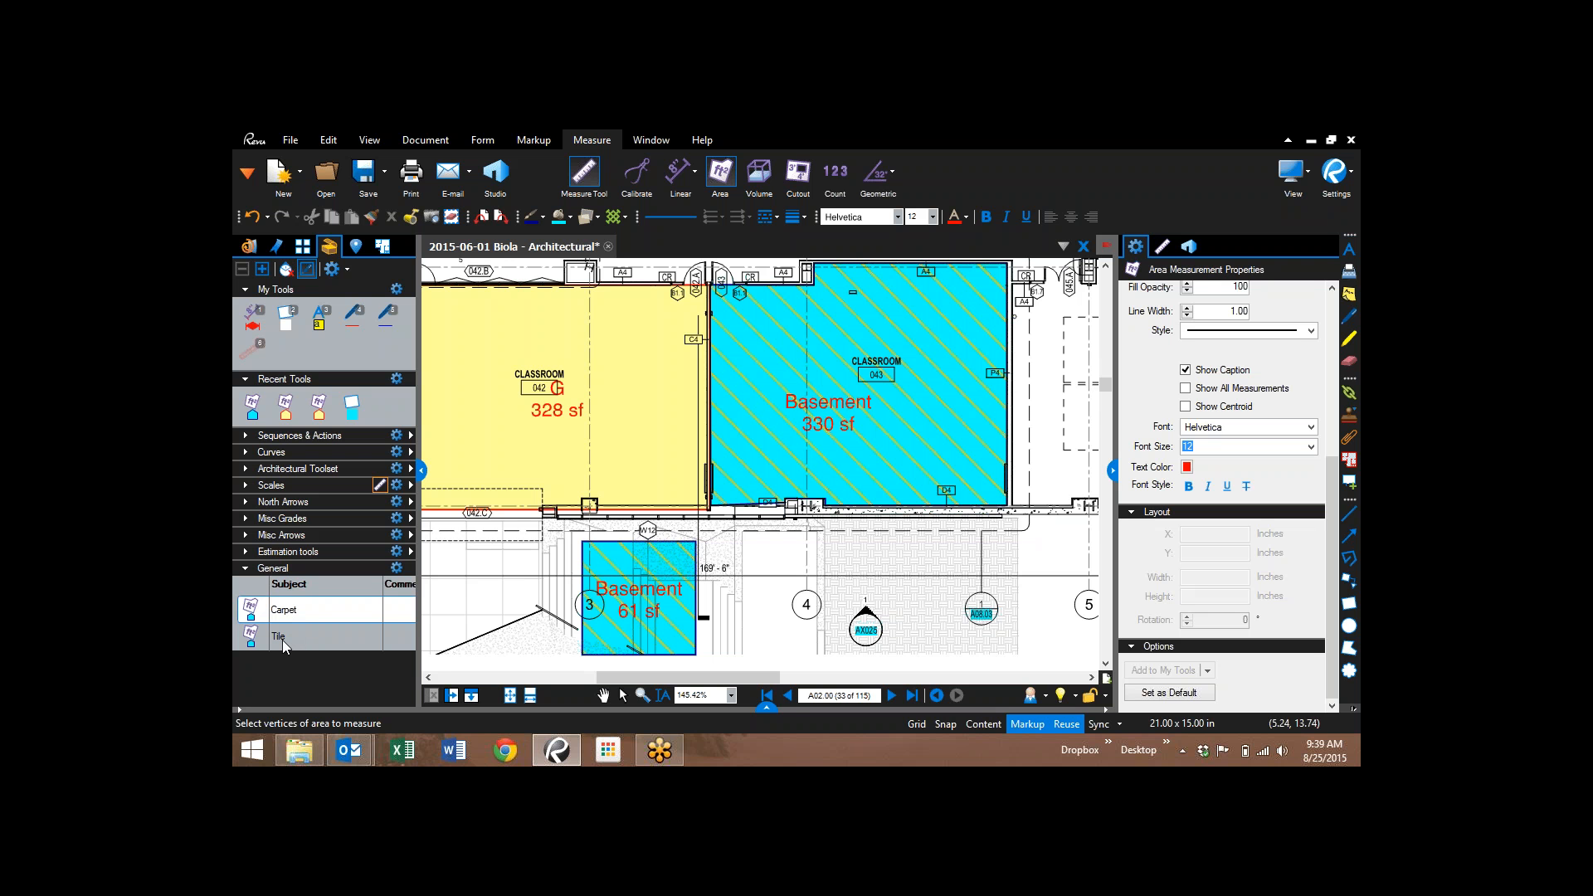
left_click(284, 641)
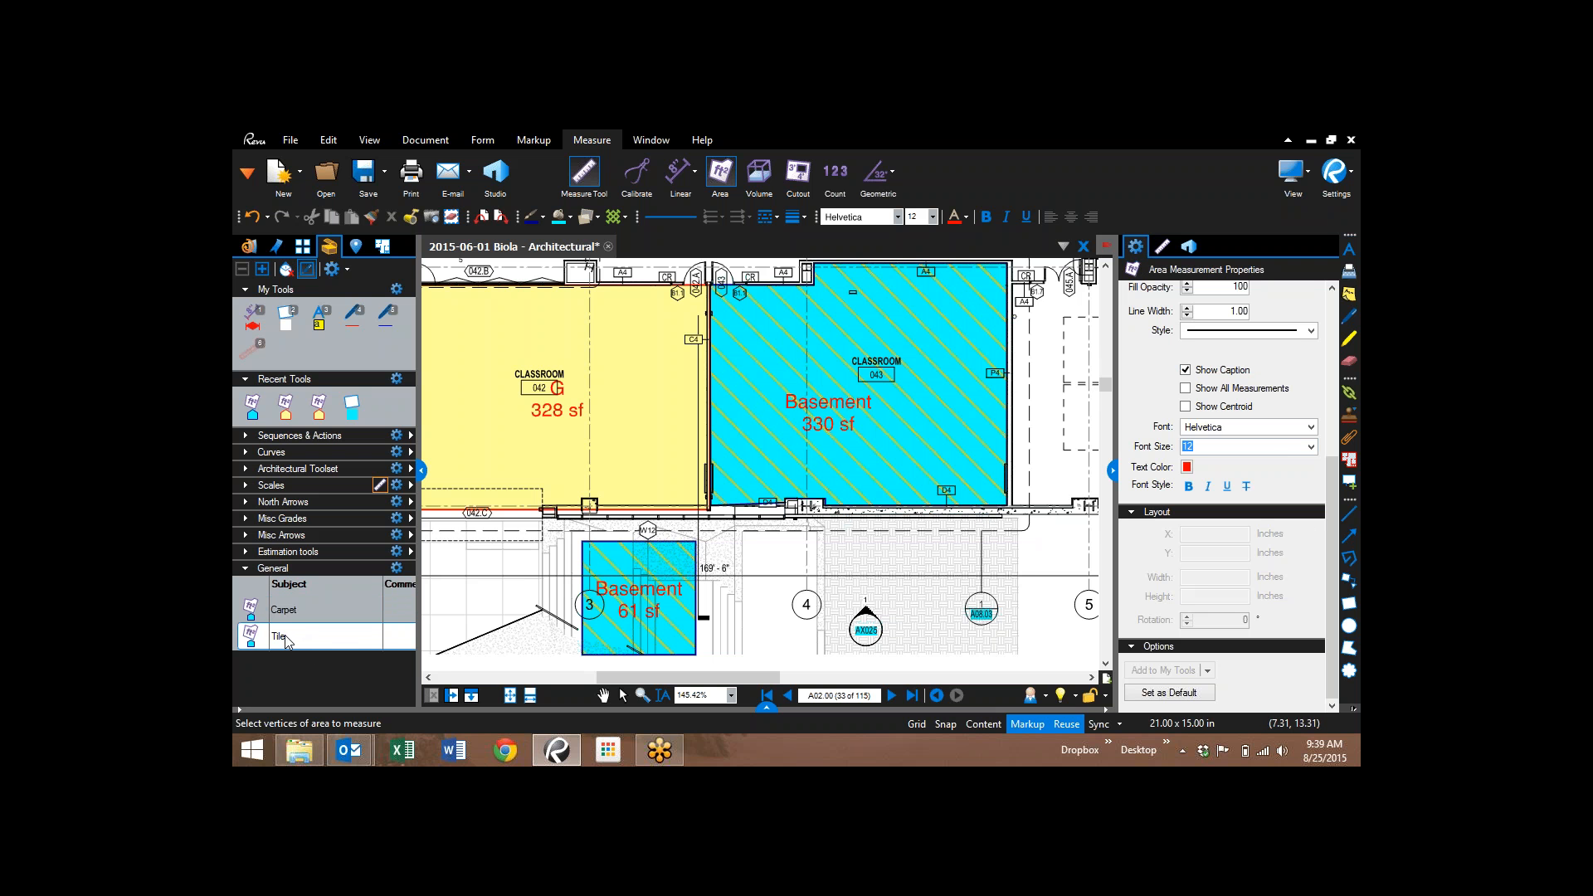
scroll(1335, 561, "up", 1)
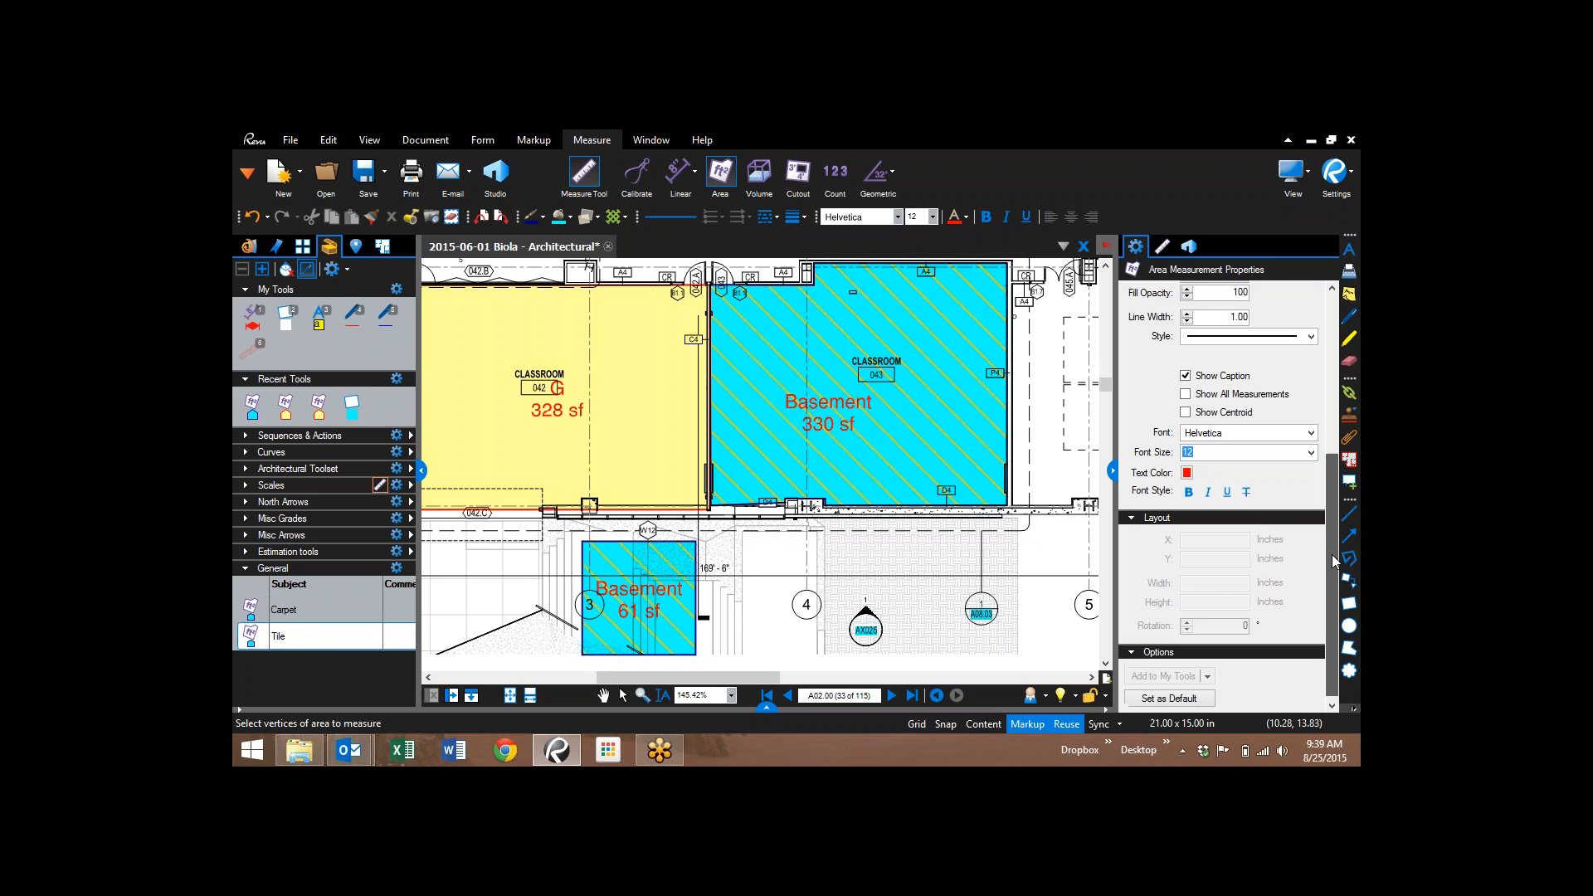
scroll(1335, 561, "up", 3)
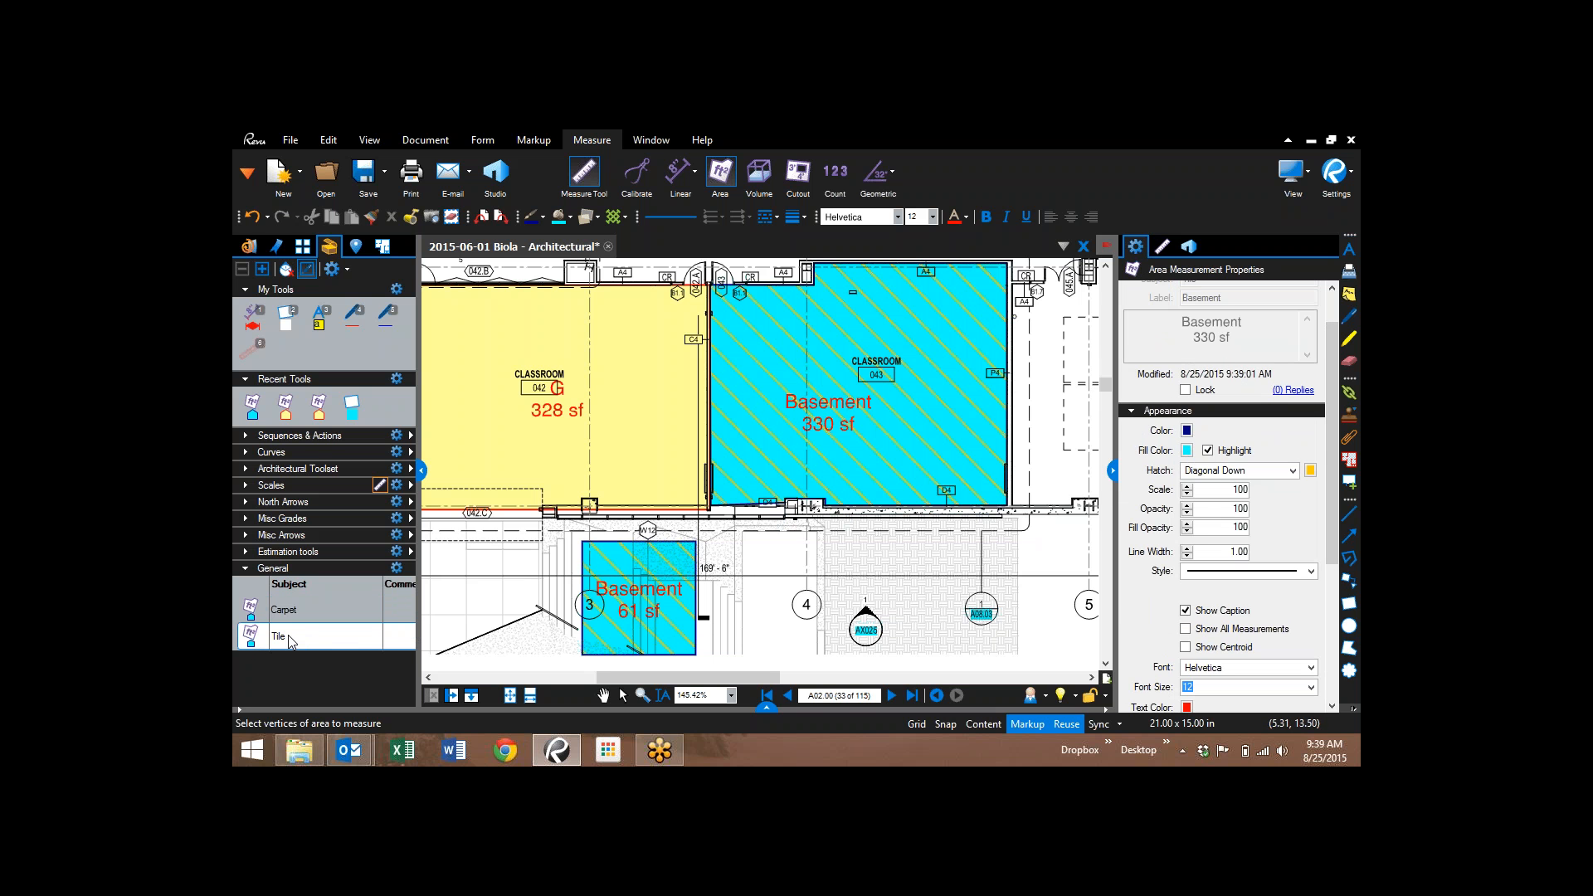
left_click(1187, 450)
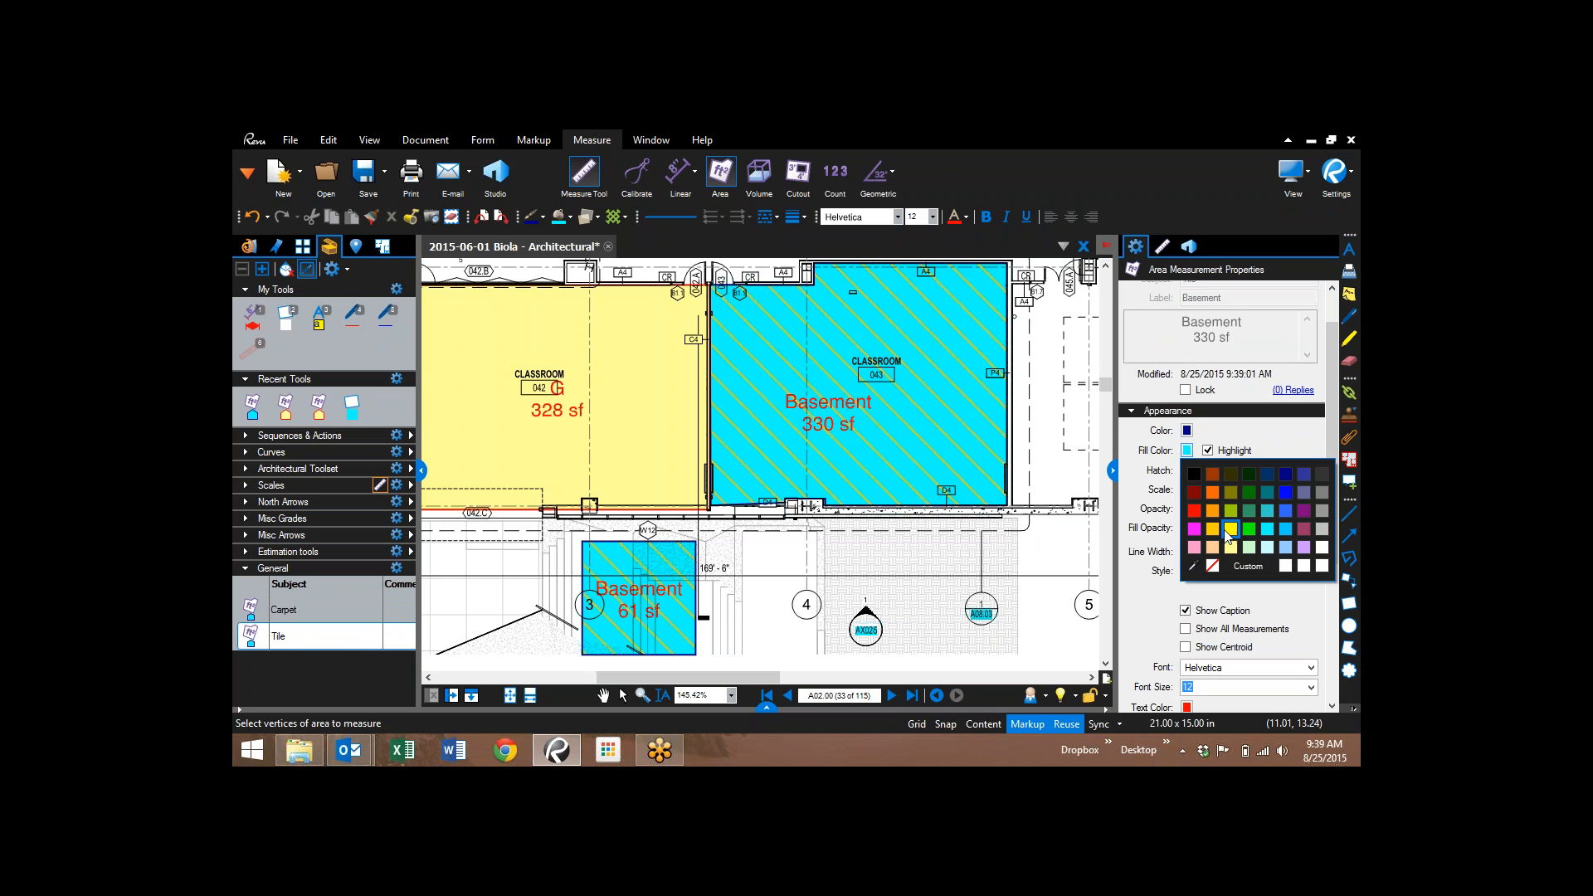
left_click(1211, 511)
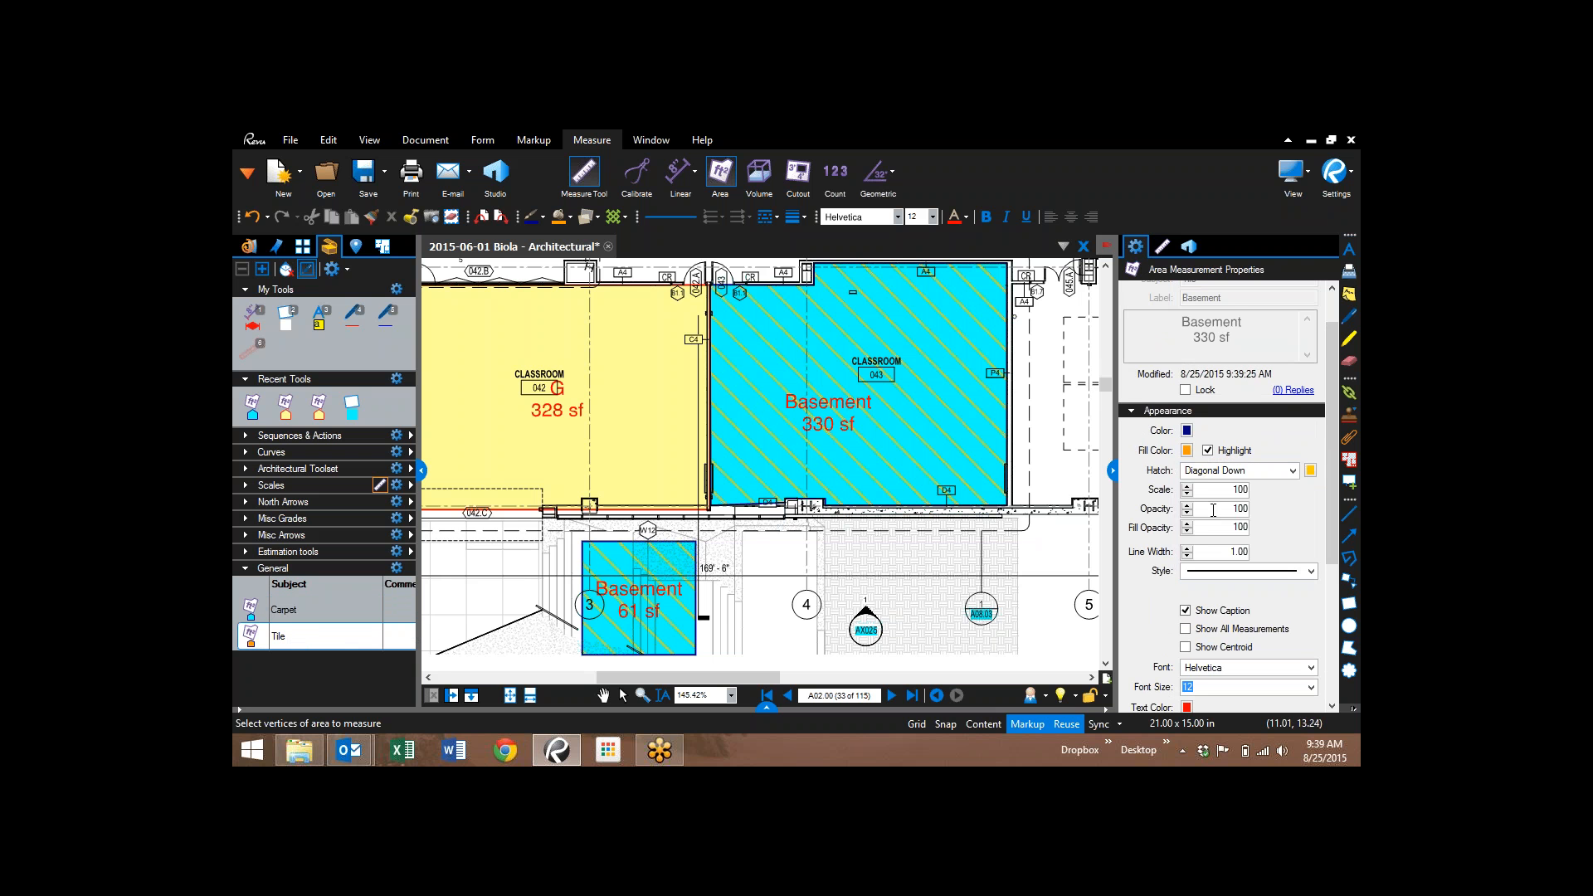
left_click(1296, 477)
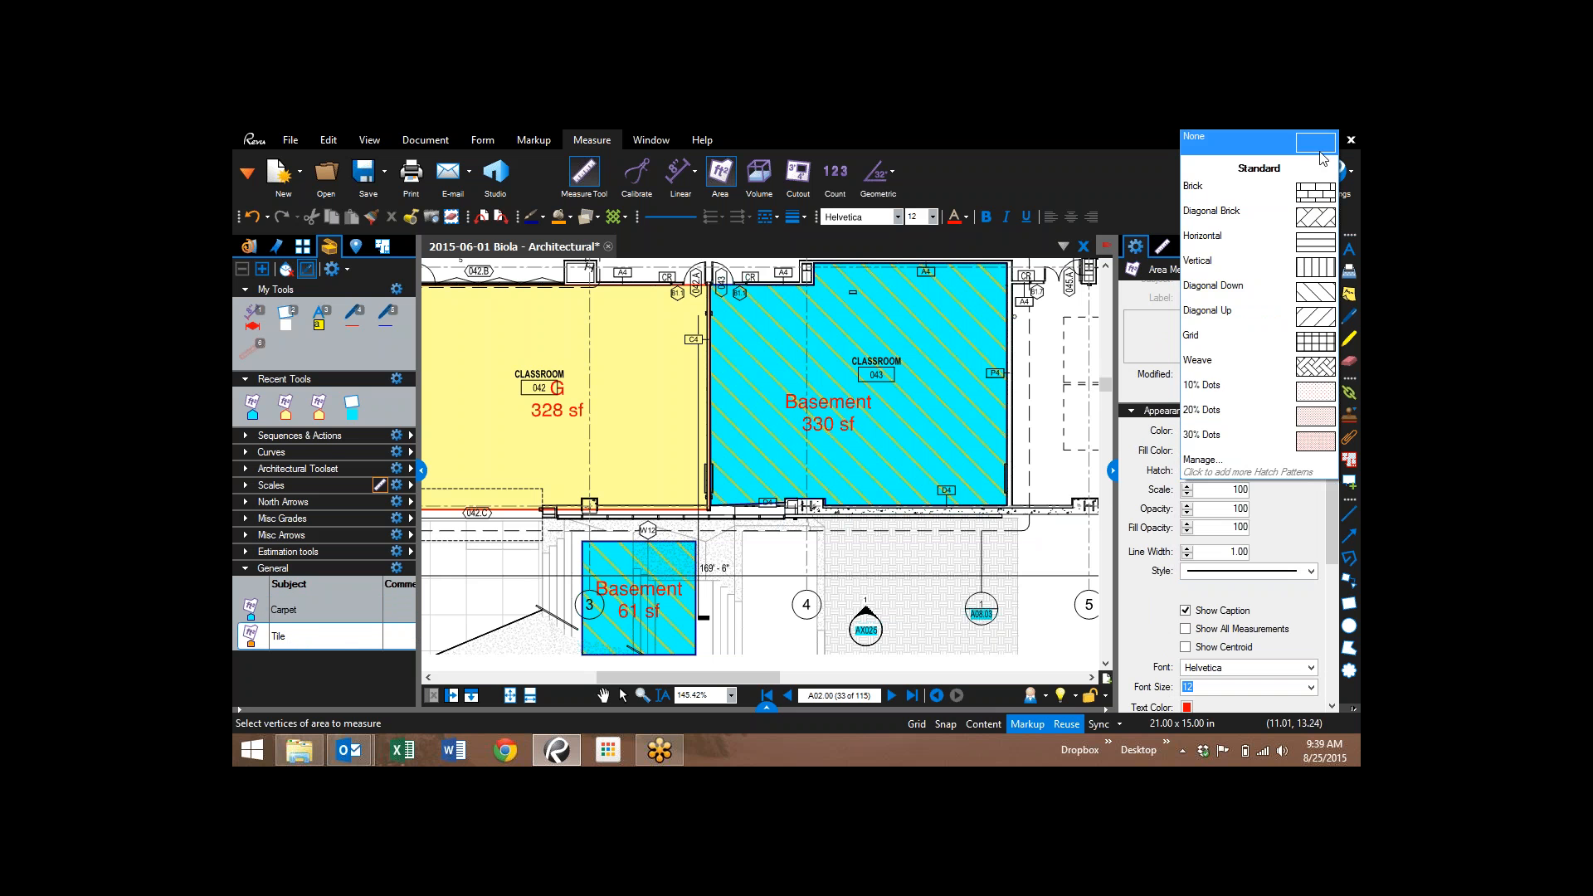
left_click(1308, 155)
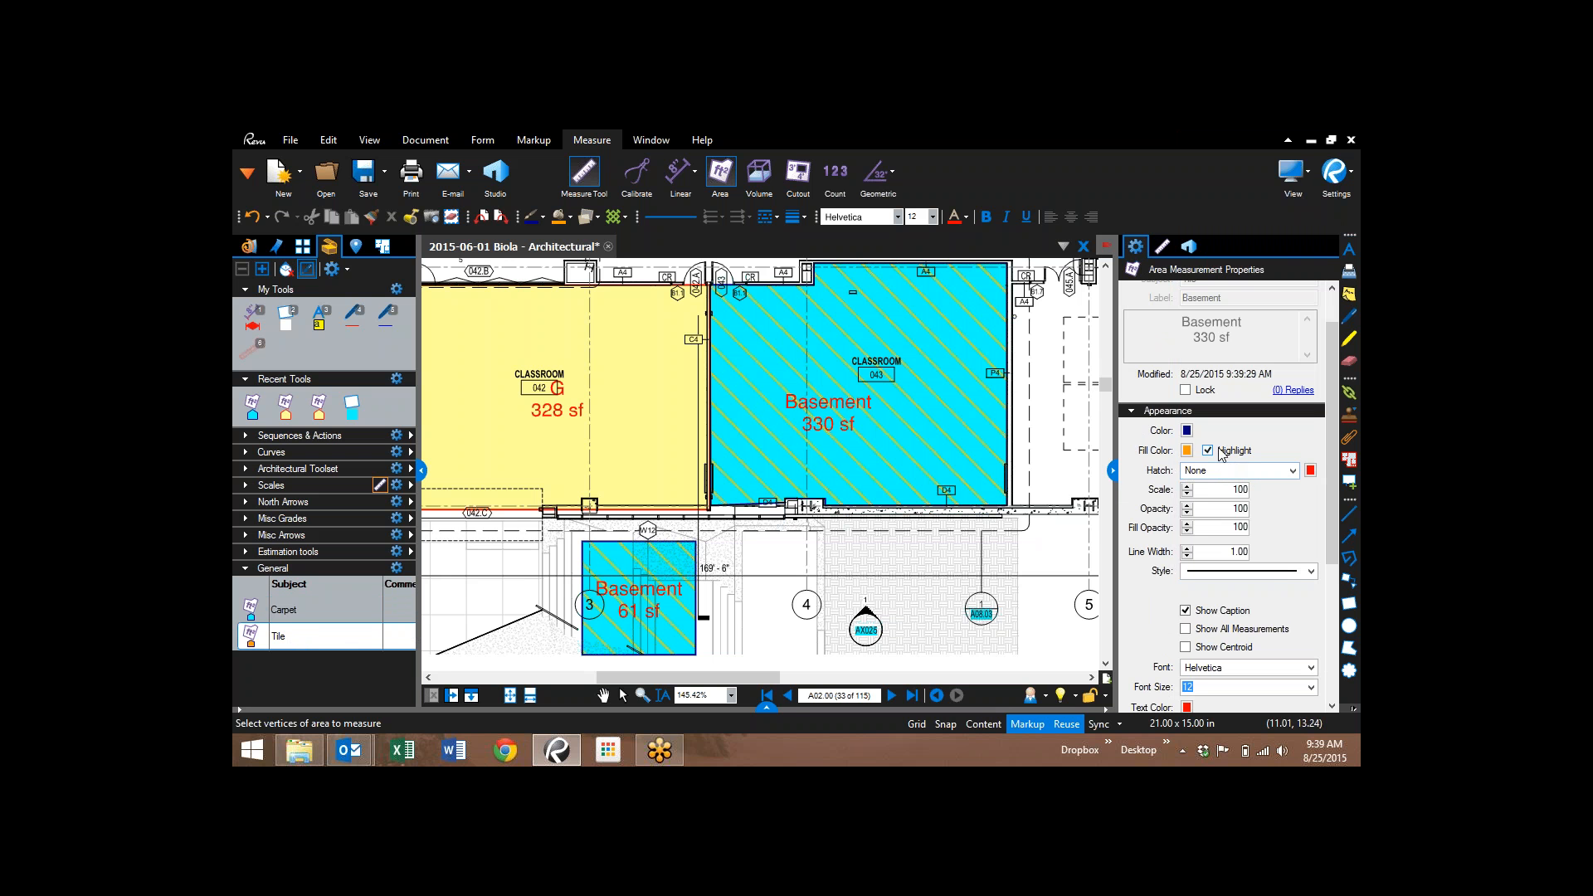
left_click(1185, 612)
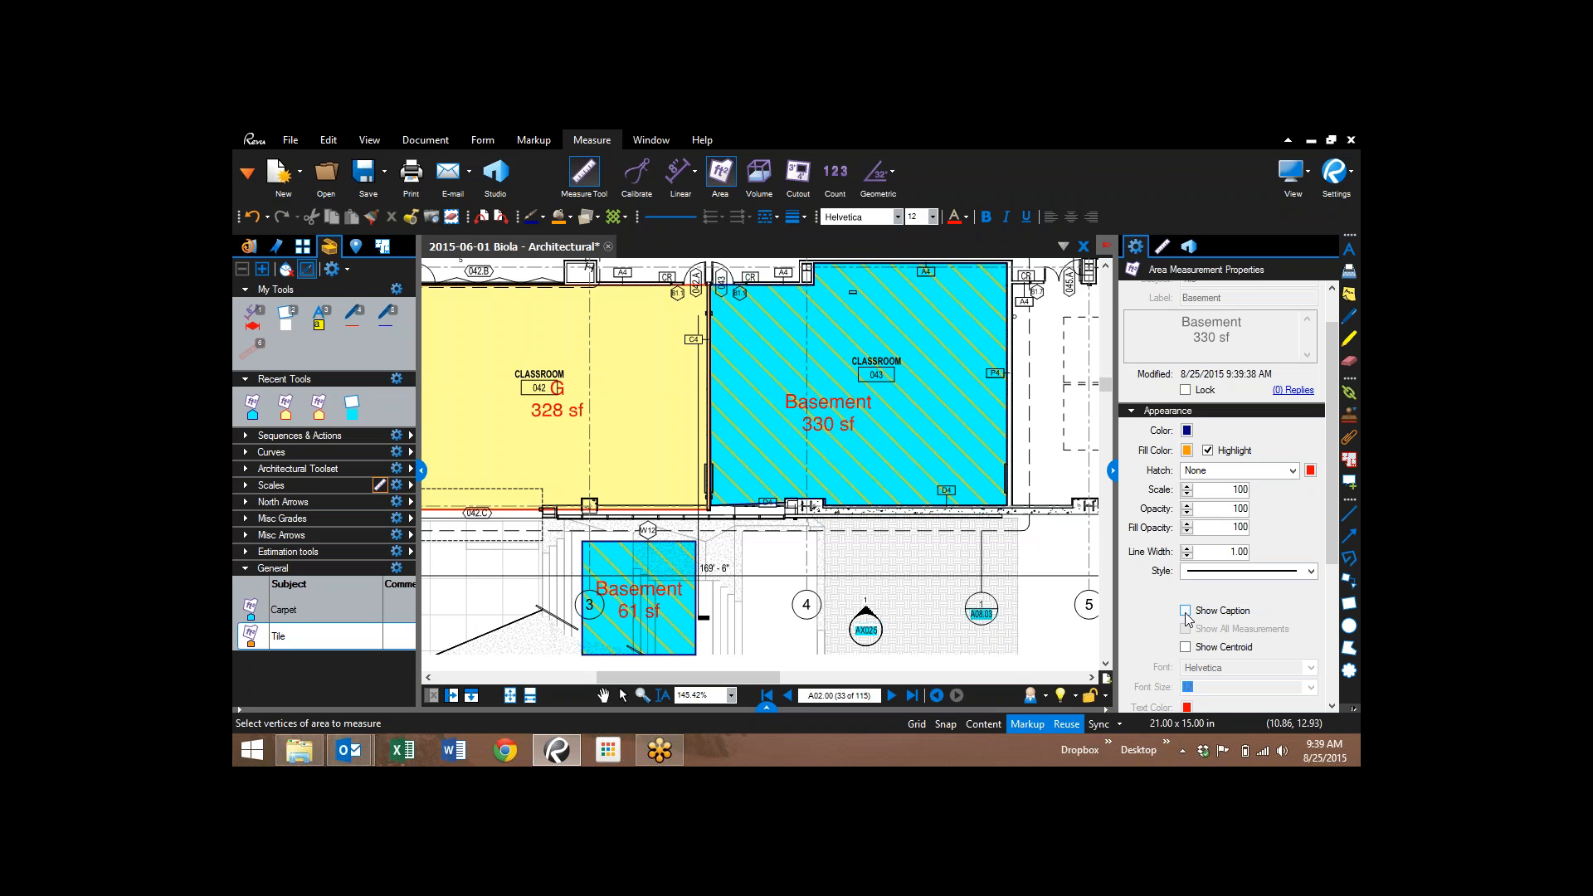
- Compare the Carpet and Tile tool properties, and measure Upper Div Classroom 041 as a rectangular area with the Tile tool
left_click(291, 615)
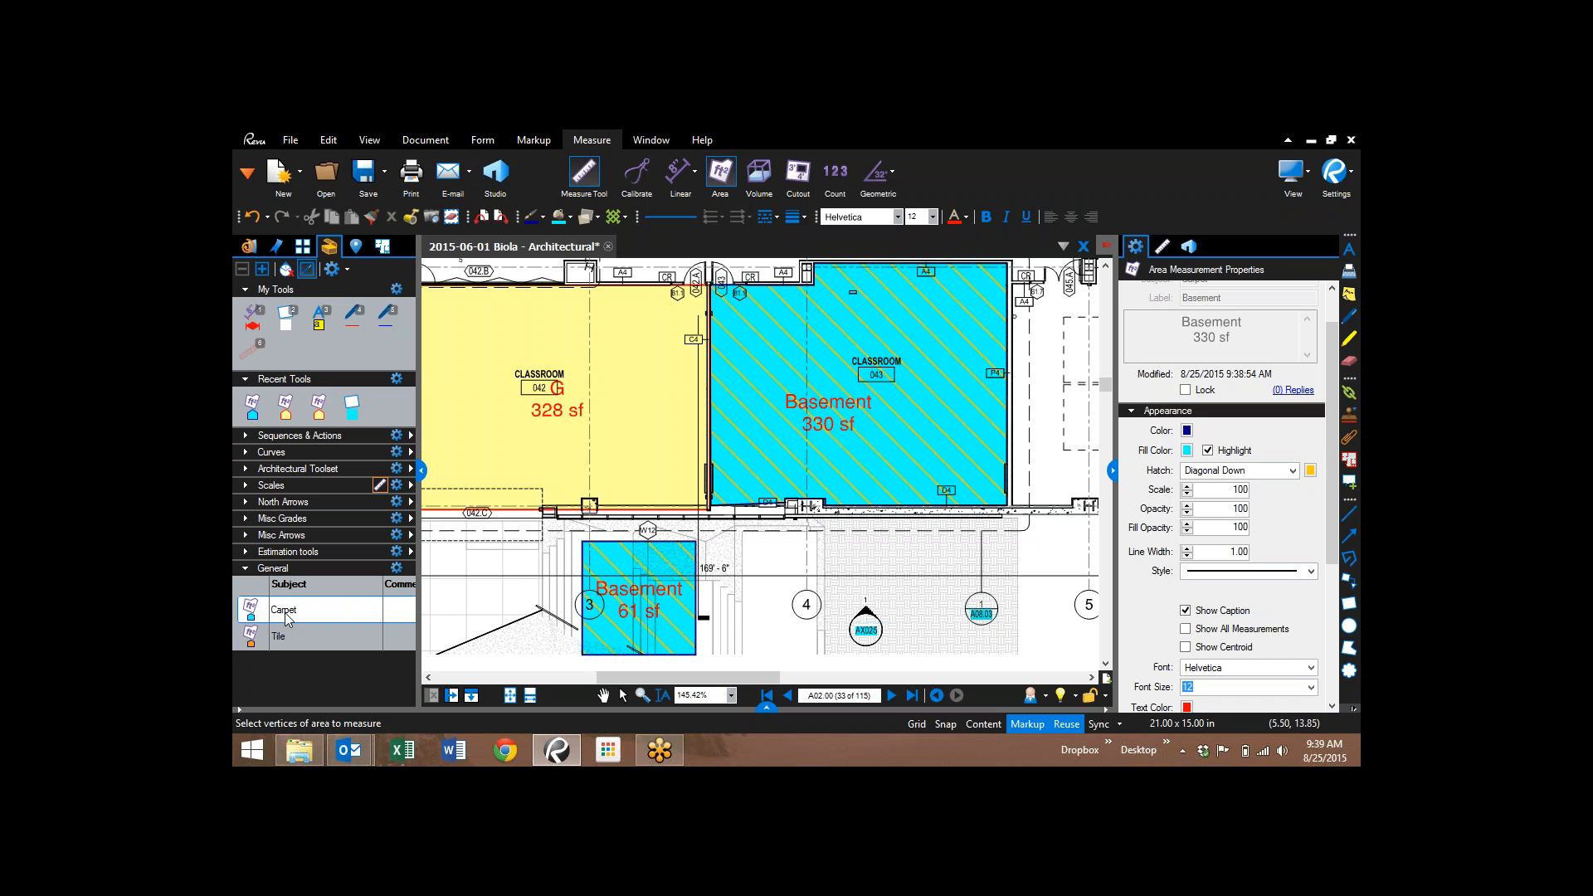
left_click(292, 634)
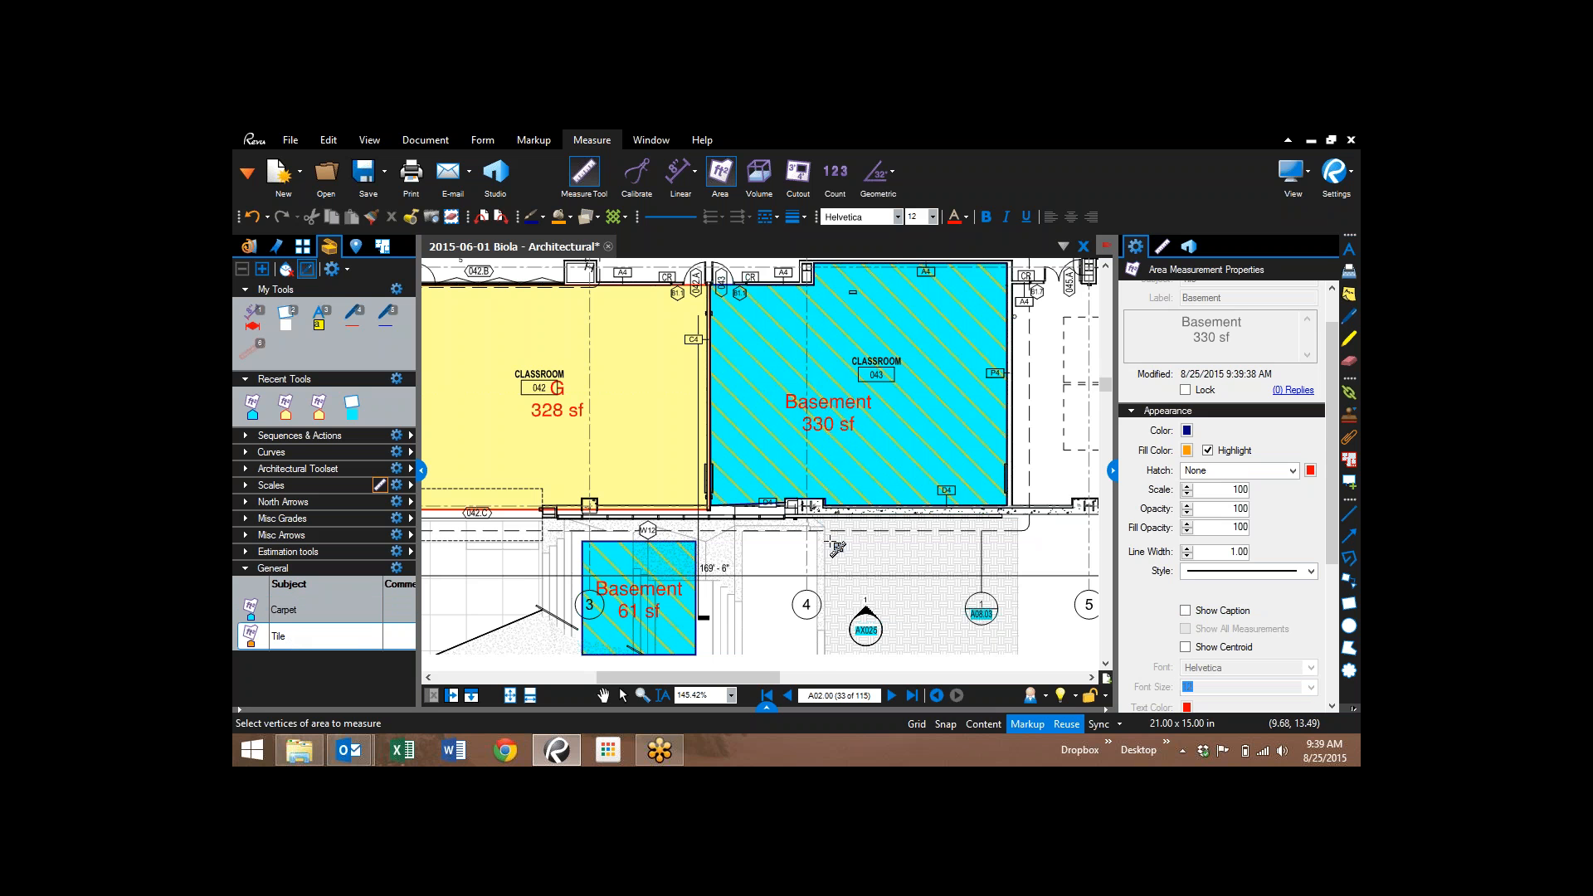
left_click_drag(773, 294, 1121, 321)
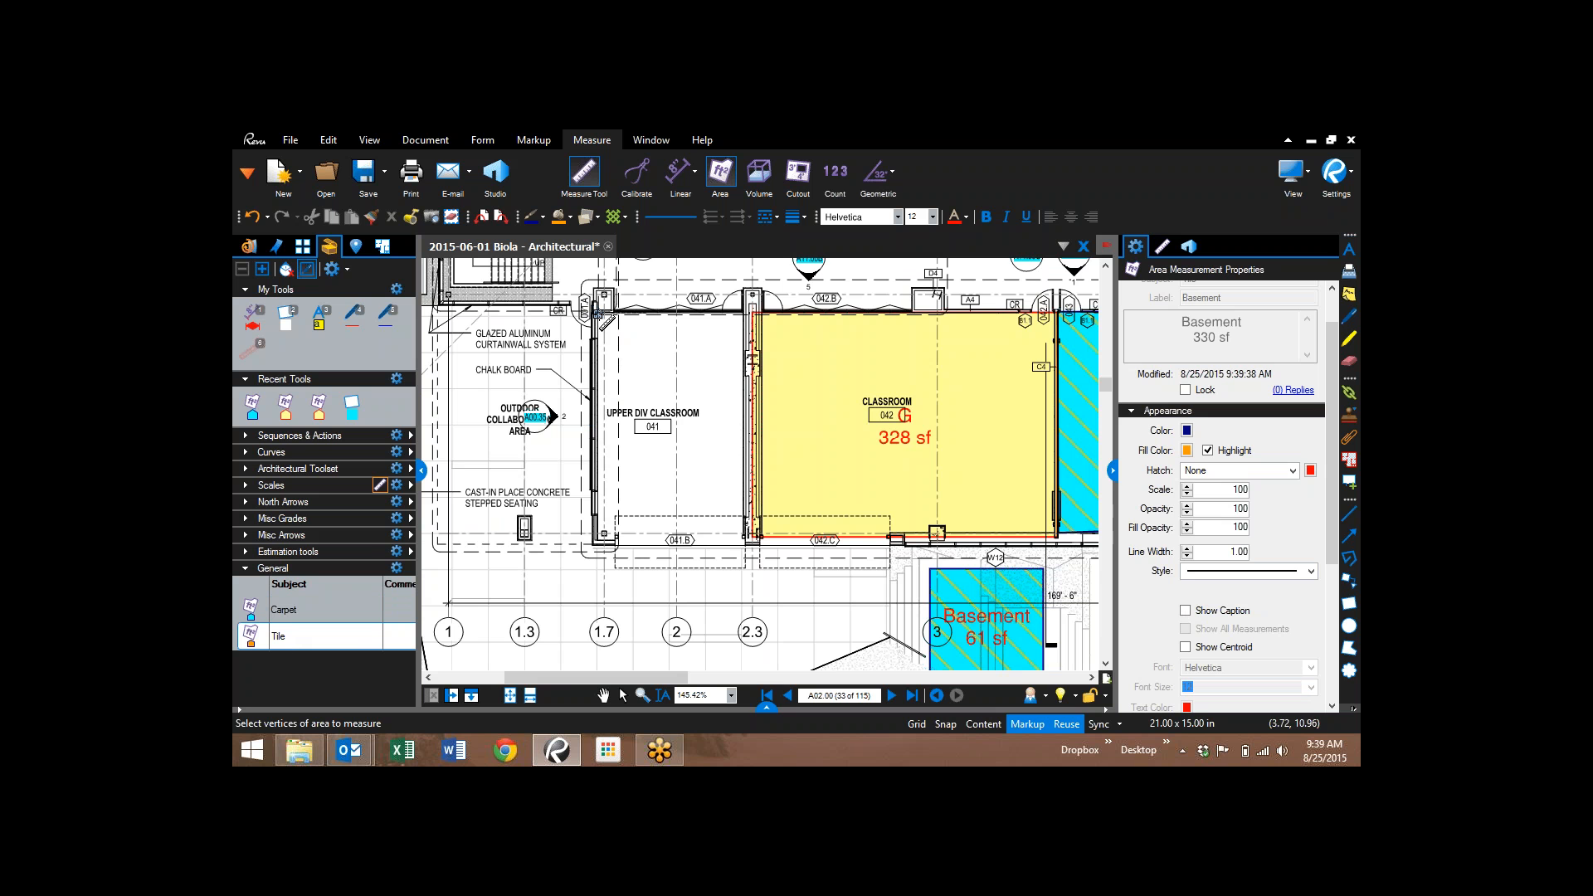
left_click_drag(599, 315, 746, 544)
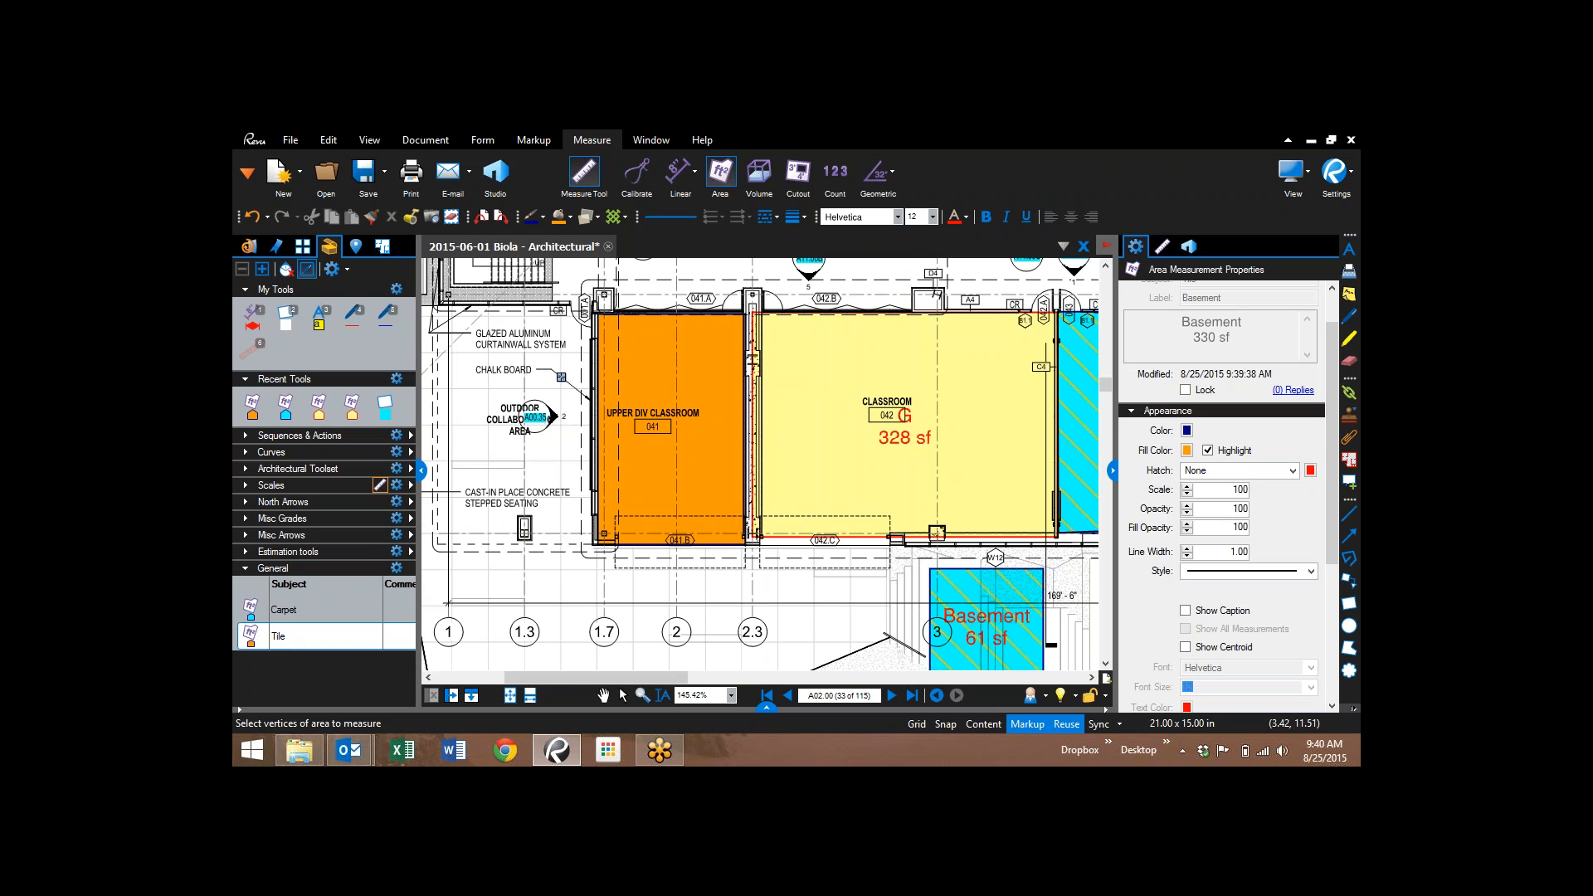
- Measure the Outdoor Collaboration Area beside Upper Div Classroom 041 as a rectangular area with the Tile tool
left_click_drag(574, 388, 632, 432)
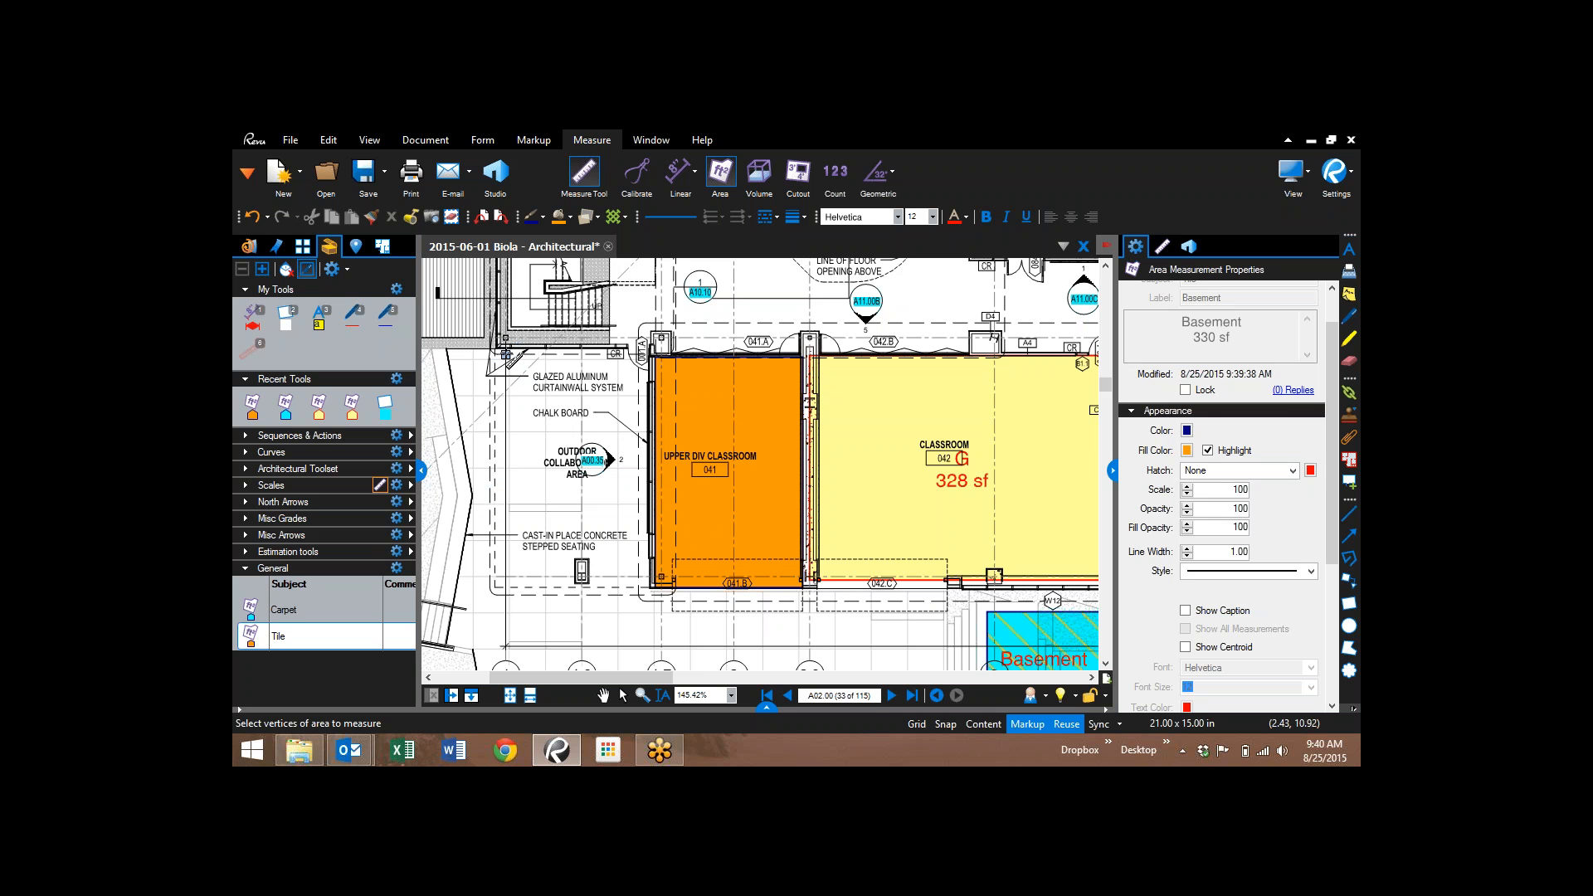
left_click_drag(506, 355, 654, 588)
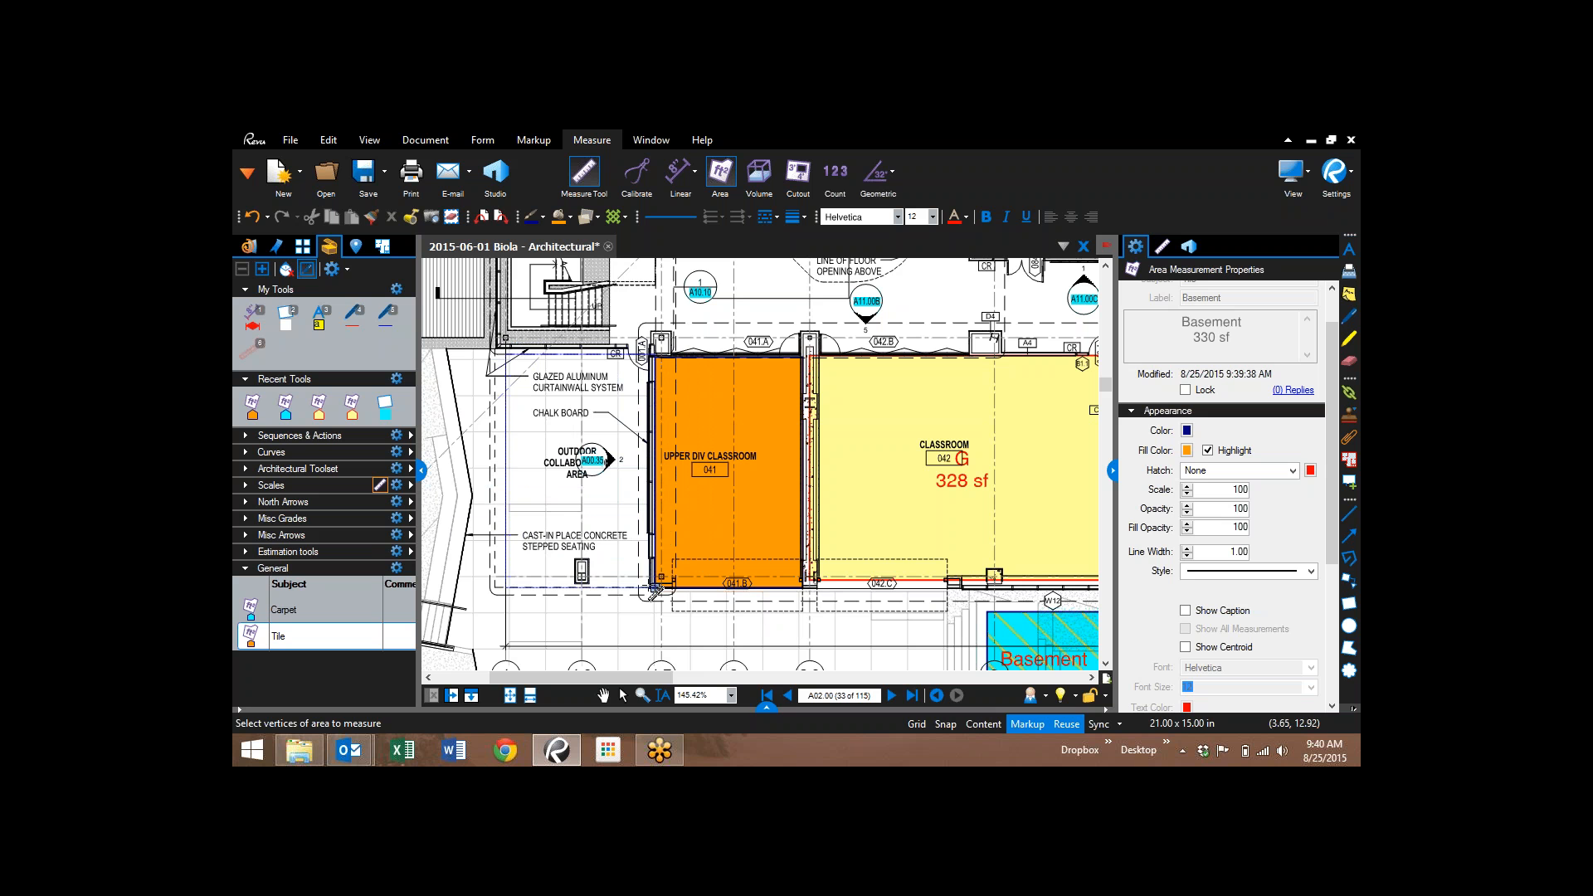
left_click_drag(656, 590, 655, 589)
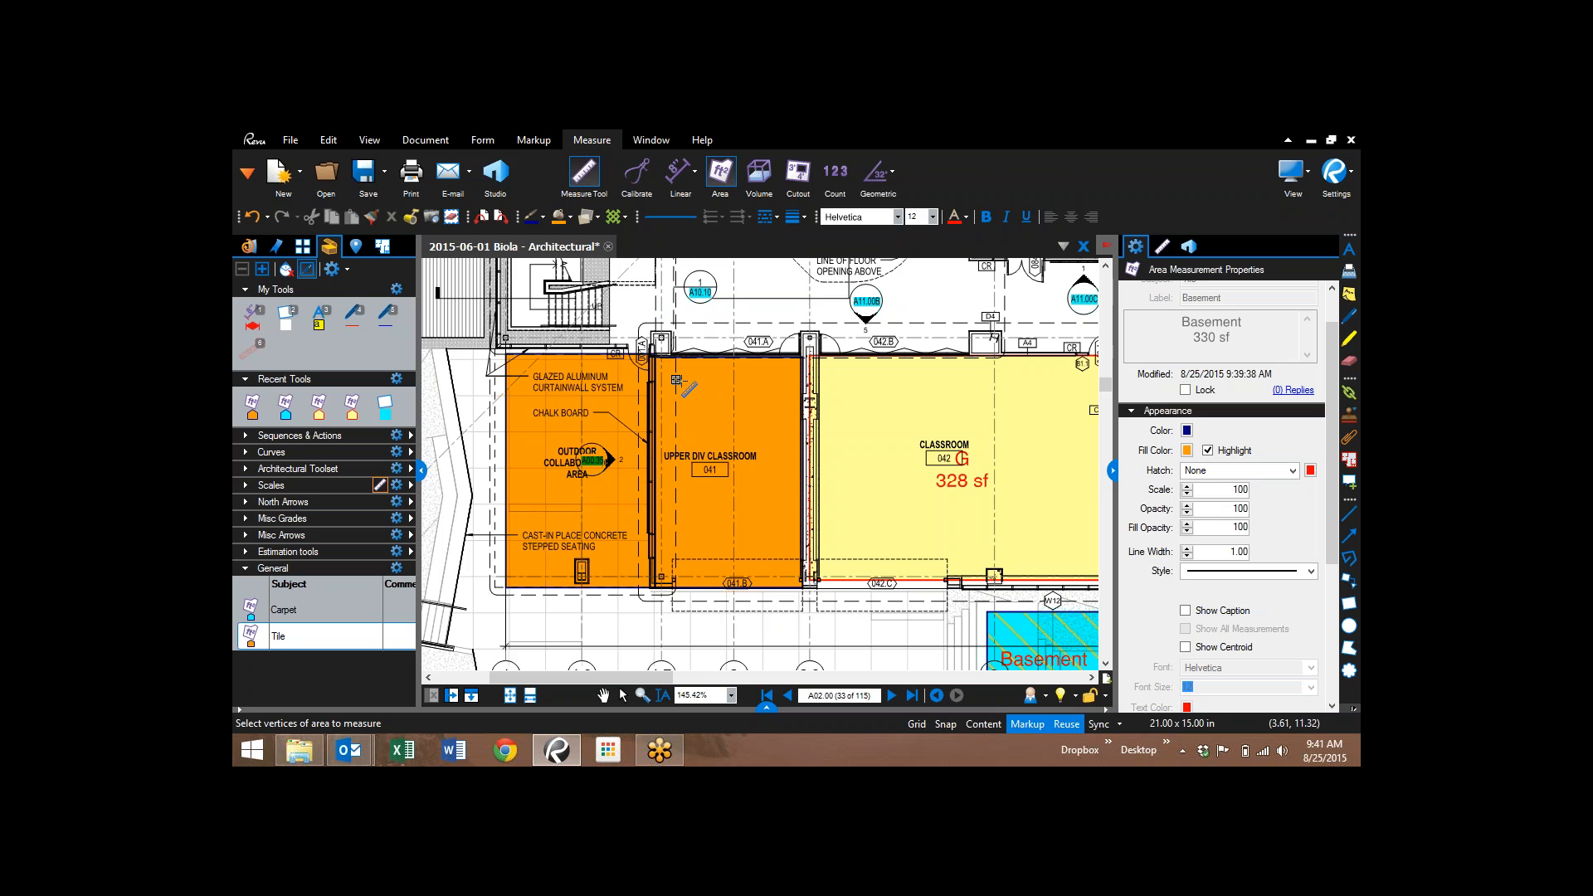
- Use the Carpet tool to measure a rectangle of about 119 sf below Upper Div Classroom 041, around gridlines 1.7 to 2.3
left_click_drag(765, 467, 667, 472)
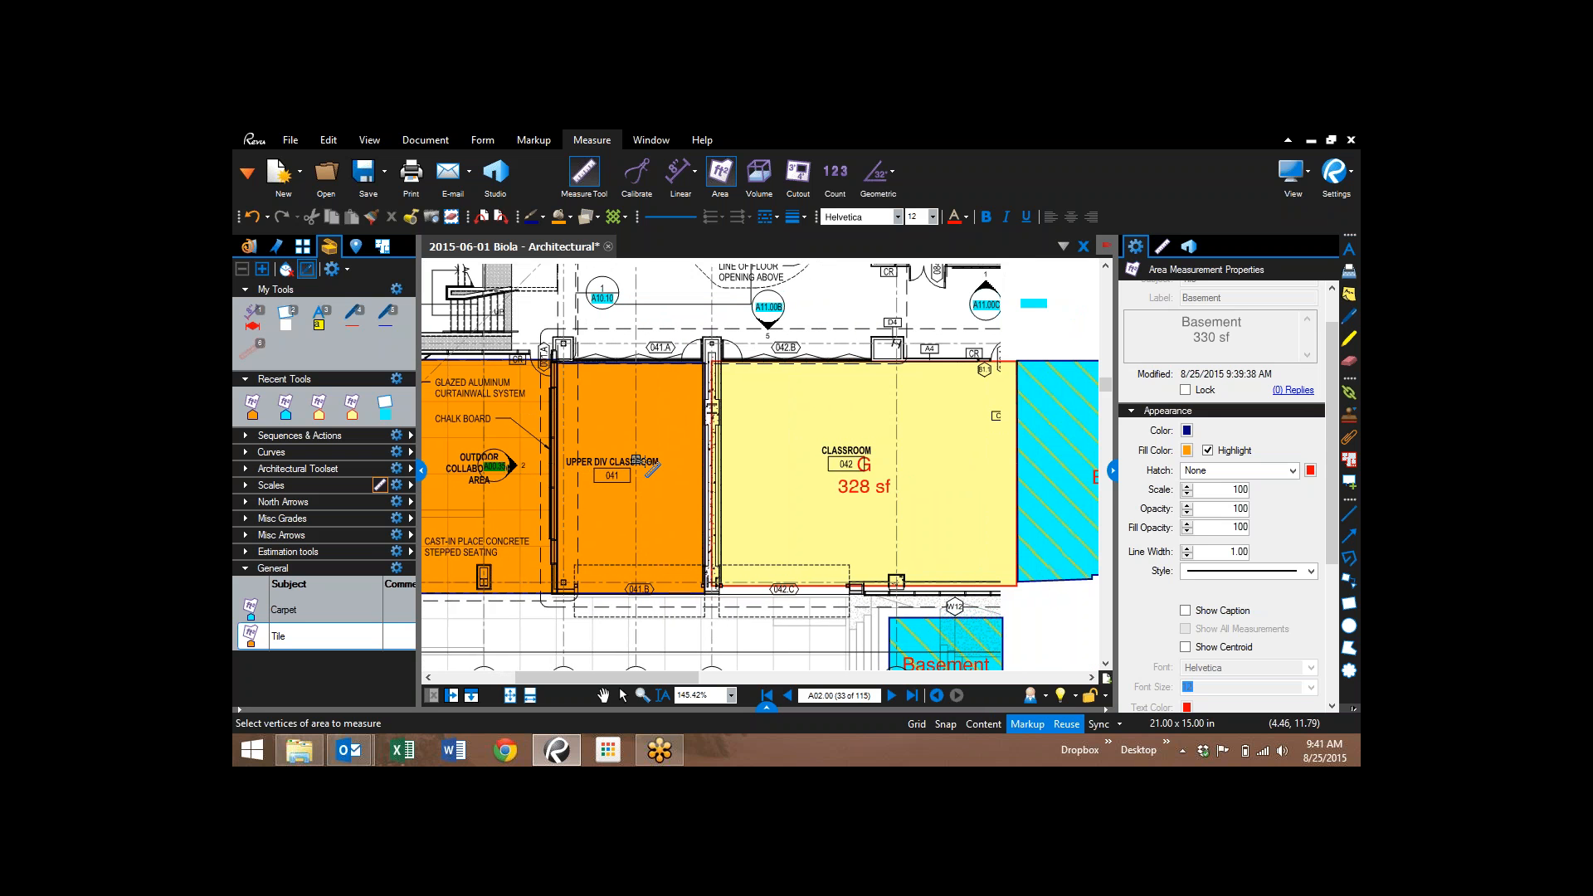
left_click(286, 612)
mouse_move(594, 621)
left_mouse_down()
mouse_move(654, 440)
mouse_move(829, 568)
left_mouse_up()
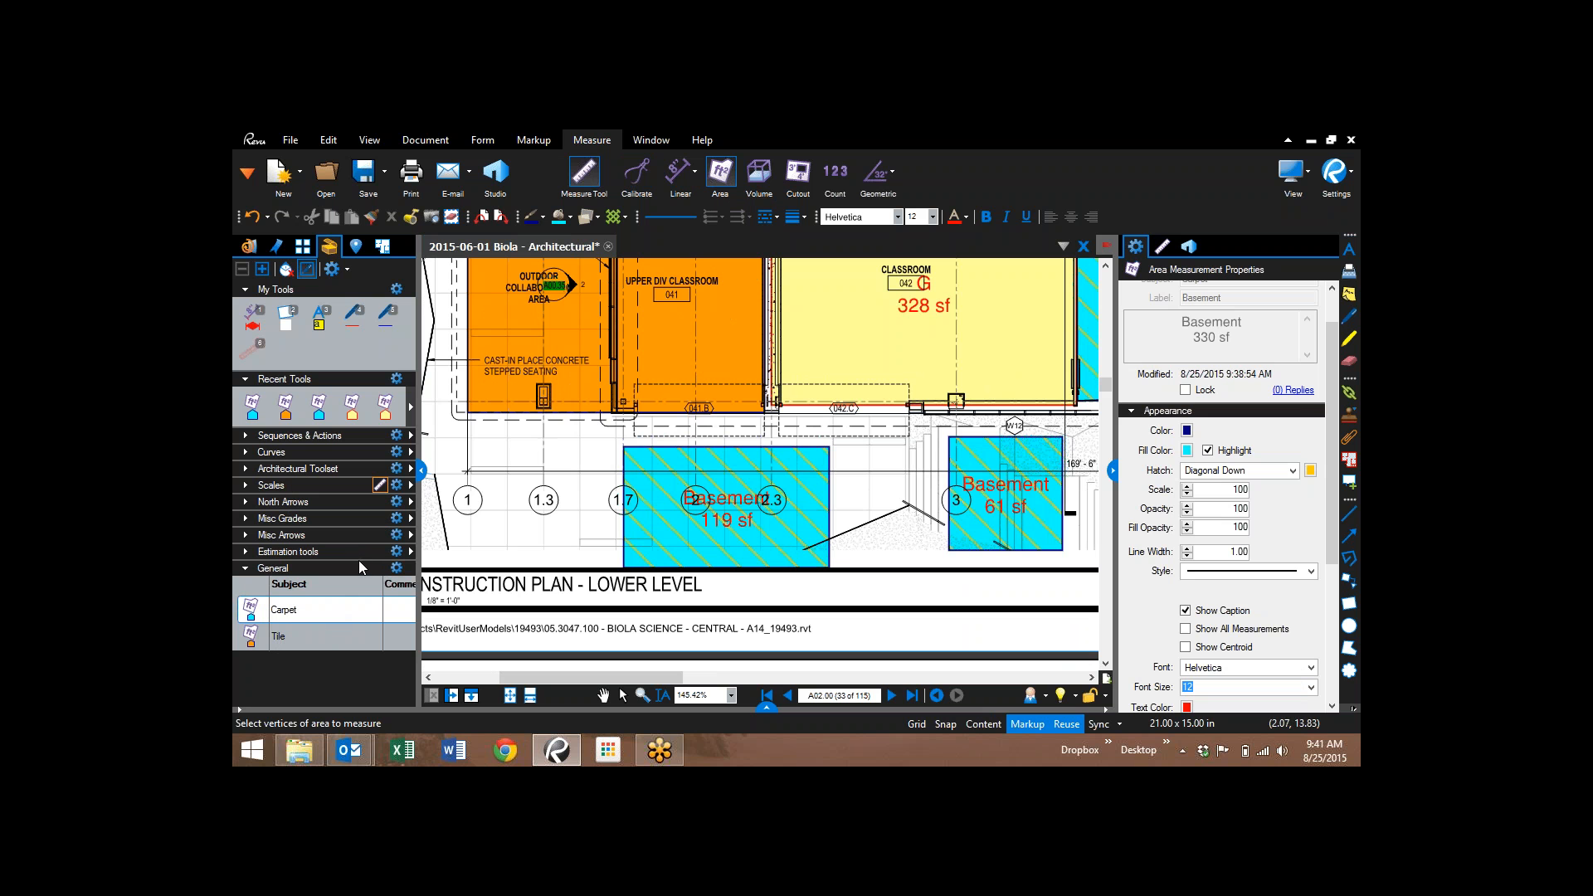
- Open Area Study.btx from the Toolsets folder of Bluebeam Takeoffs 8-25-15 in File Explorer, and decline overwriting the existing tool set
left_click(302, 757)
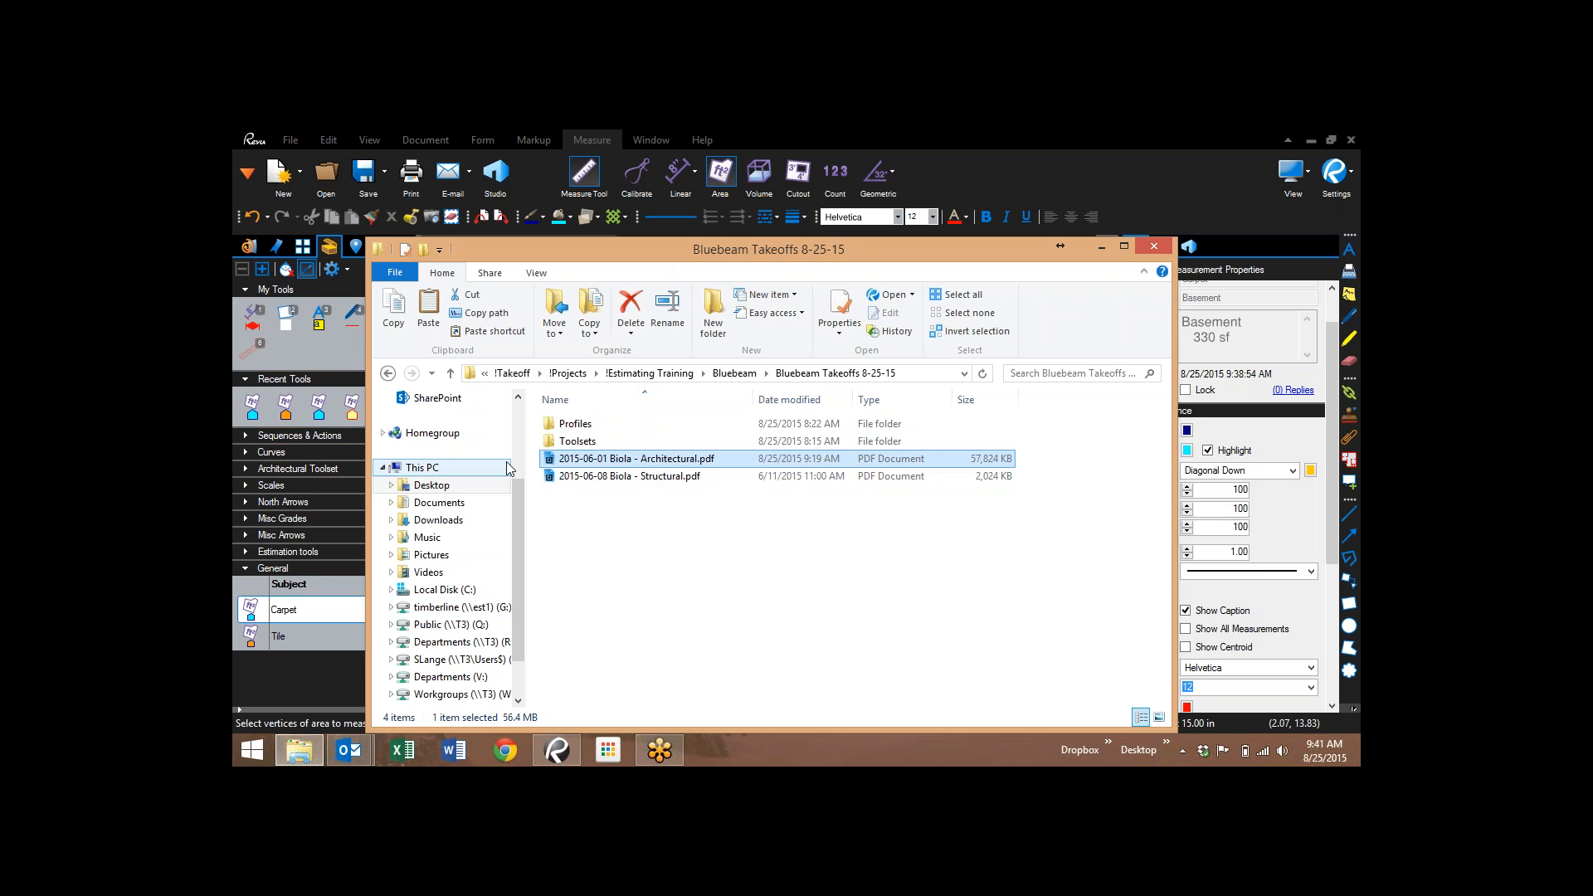
double_click(599, 441)
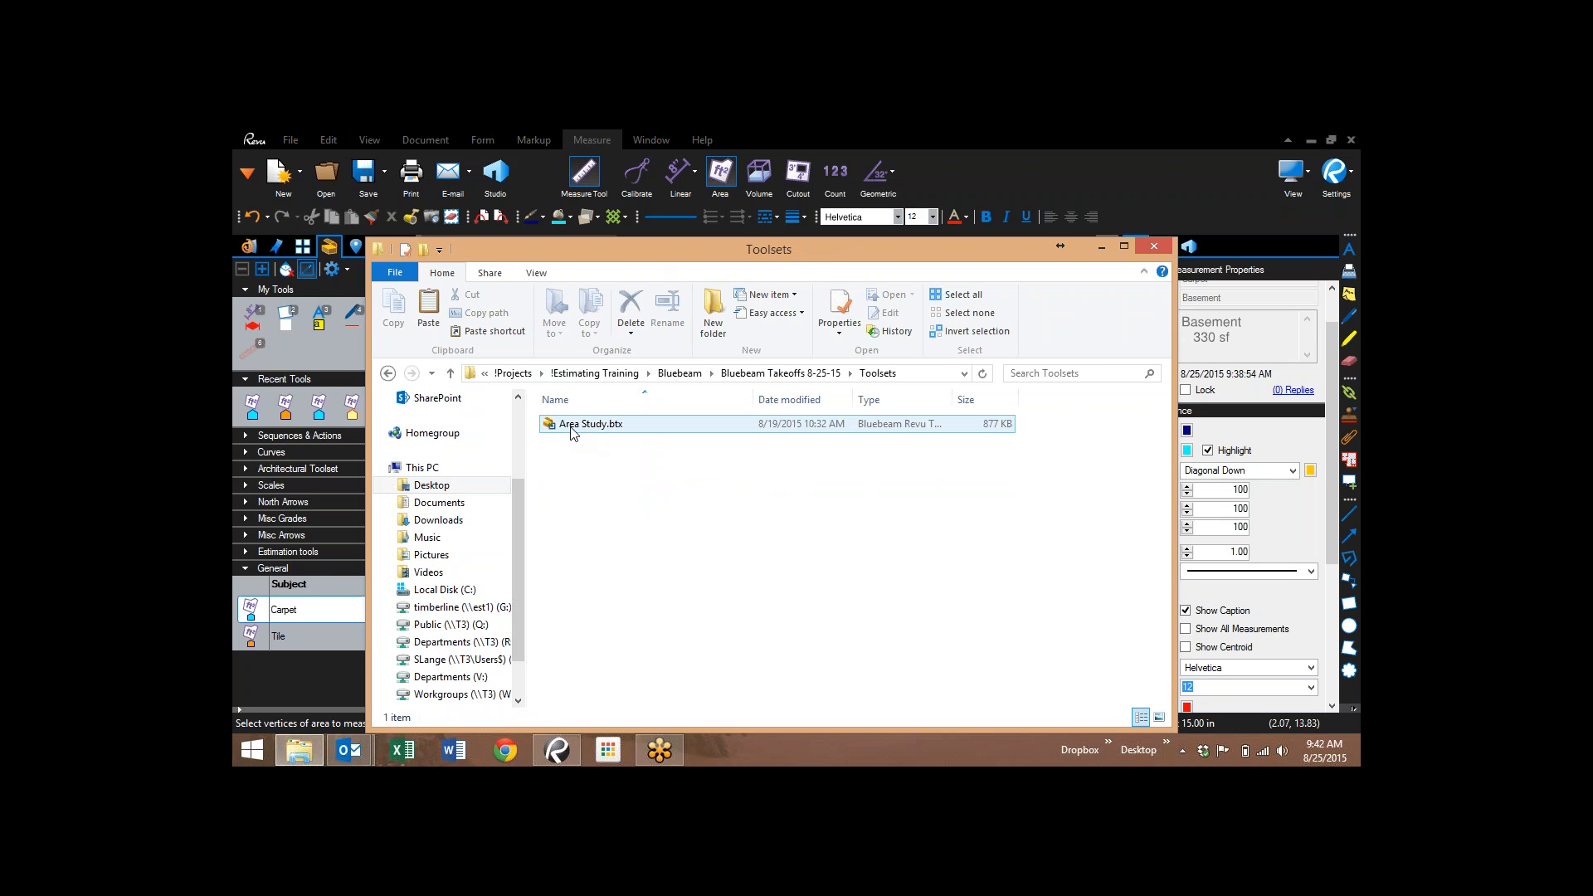
double_click(573, 424)
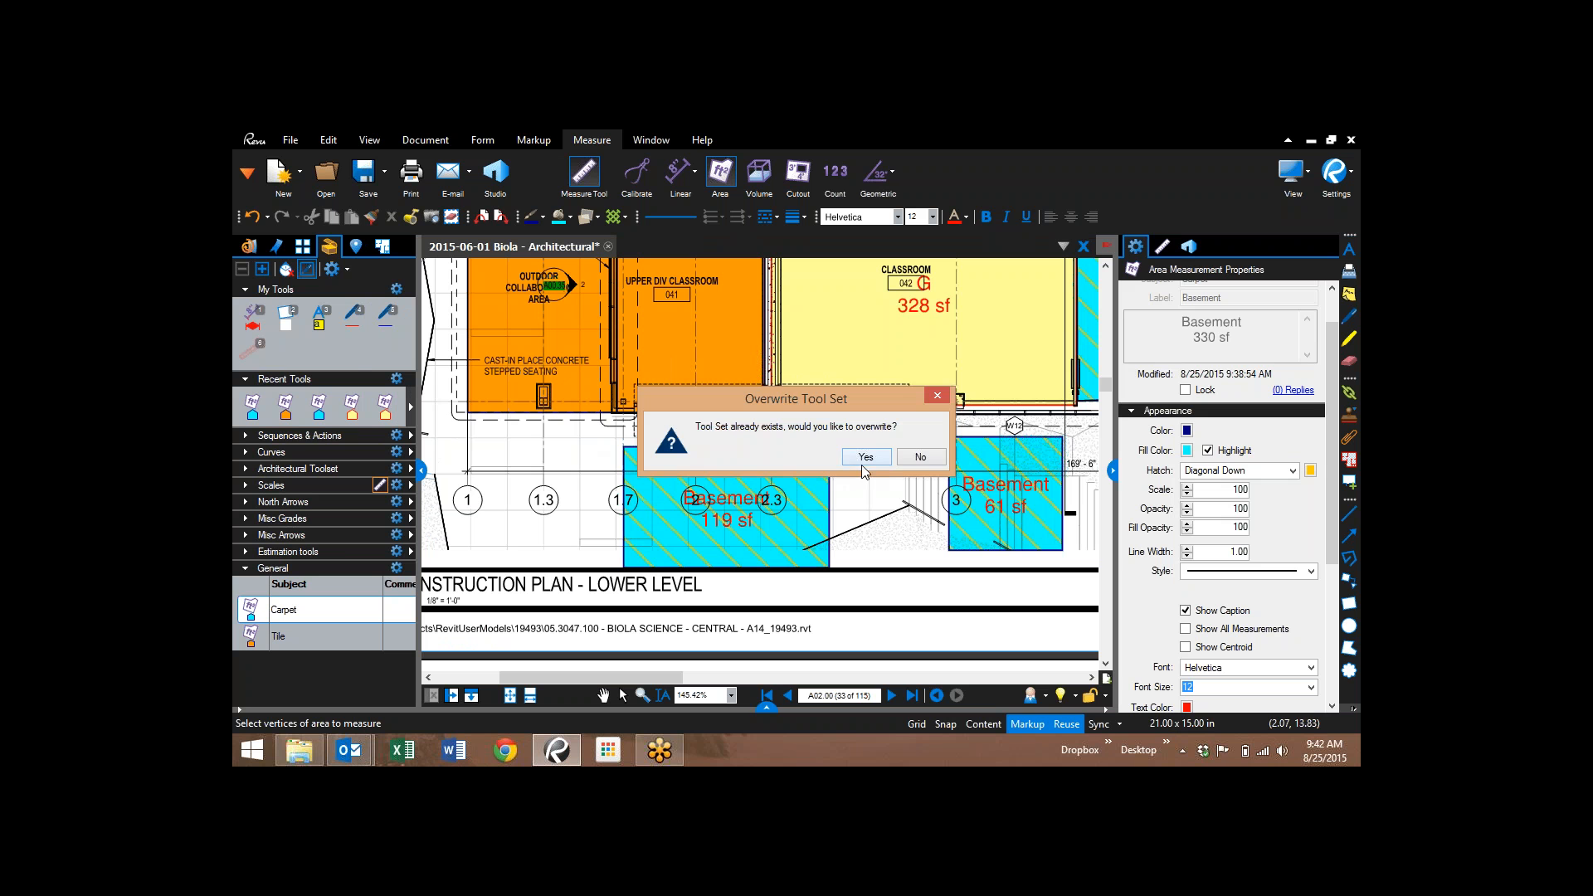
left_click(921, 458)
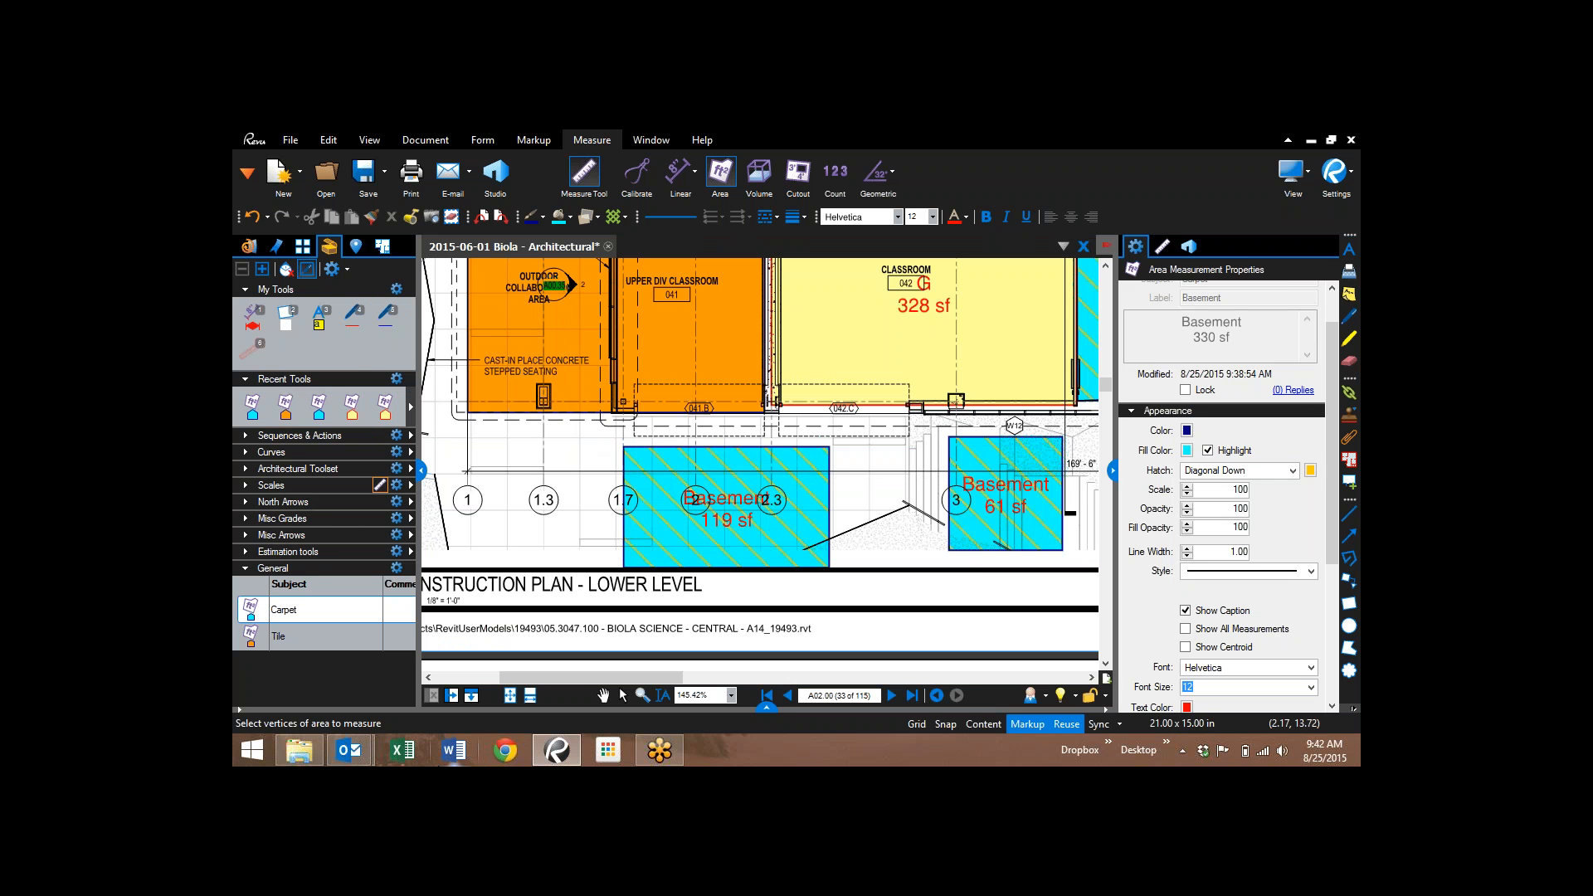
- Review the available tool sets in the tool set manager and close it
left_click(332, 269)
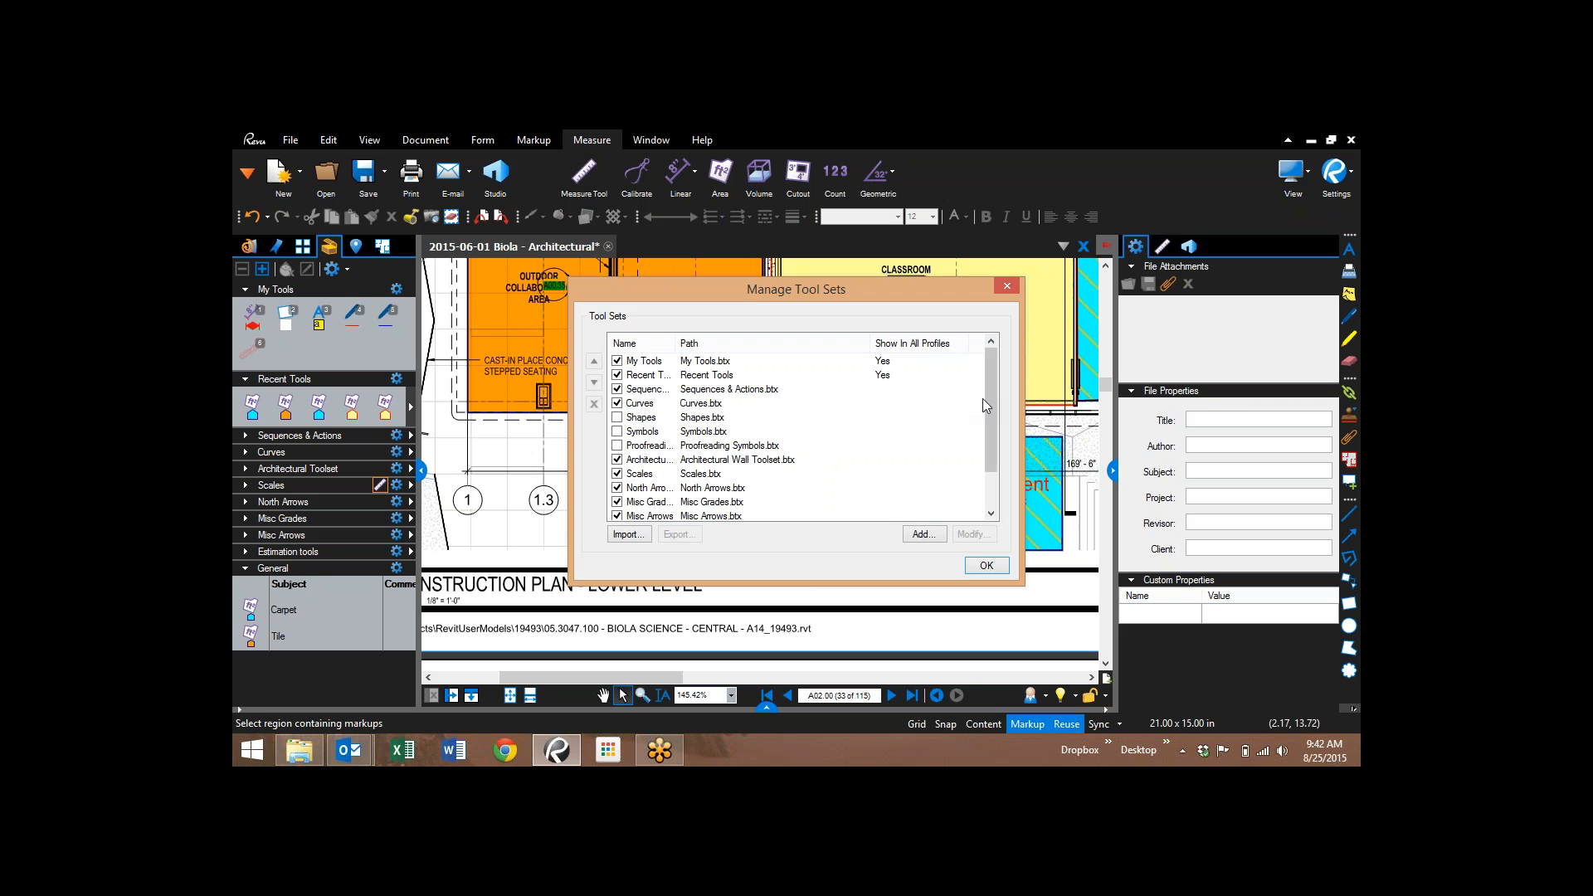
mouse_move(987, 400)
left_mouse_down()
mouse_move(991, 454)
mouse_move(998, 379)
left_mouse_up()
mouse_move(1005, 397)
left_mouse_down()
mouse_move(1013, 437)
mouse_move(1003, 391)
left_mouse_up()
left_click(1000, 563)
- Open Area Study.btx again from the Toolsets folder in File Explorer, and agree to overwrite the existing tool set
mouse_move(298, 749)
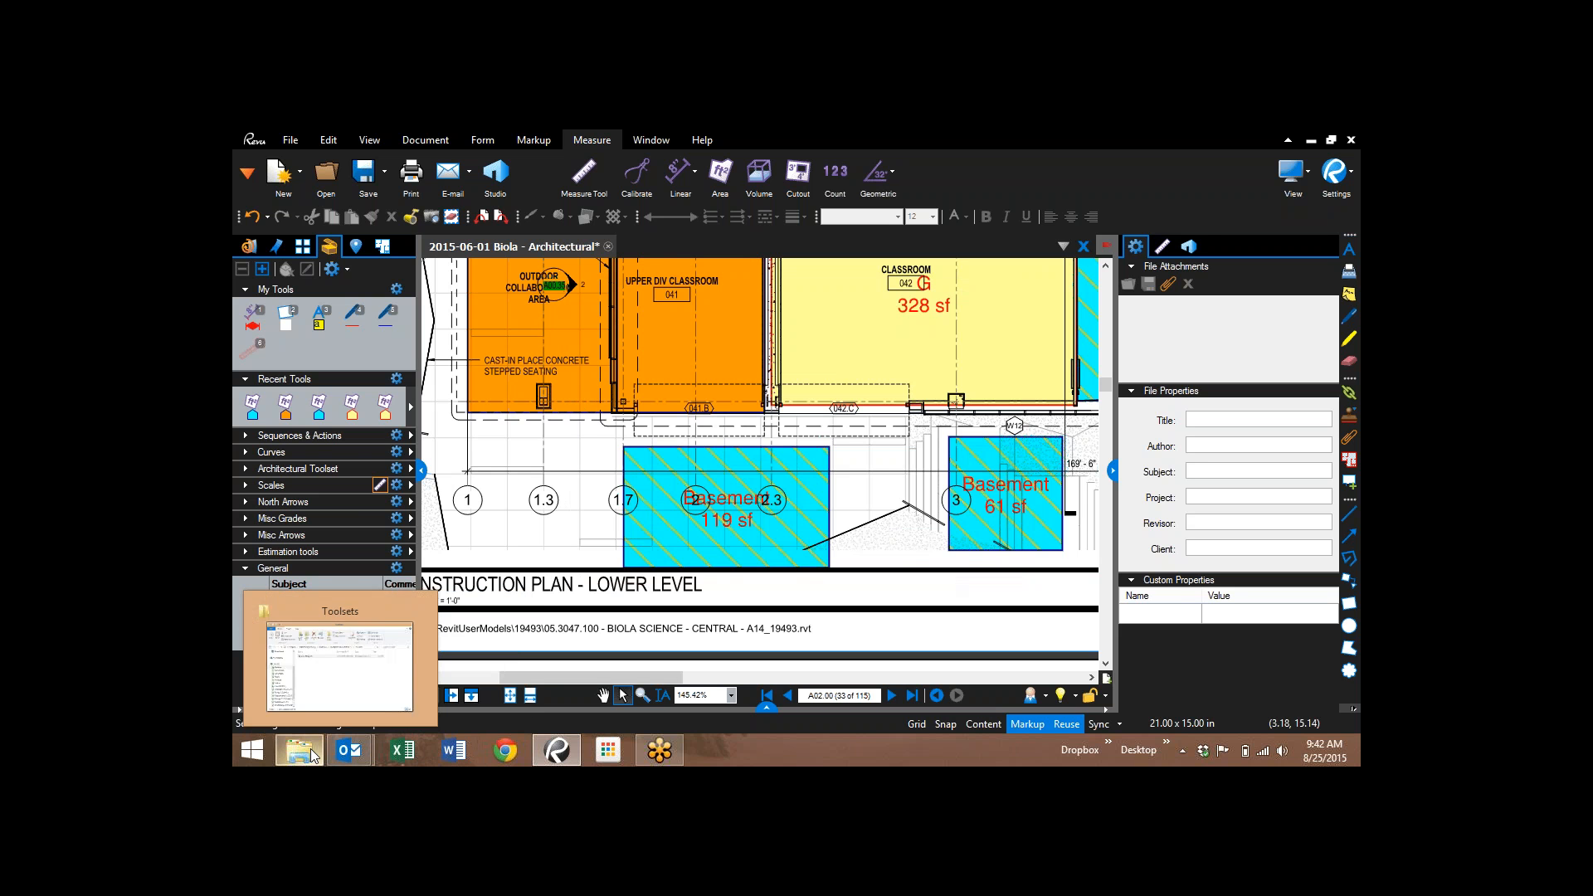
left_click(341, 663)
double_click(591, 425)
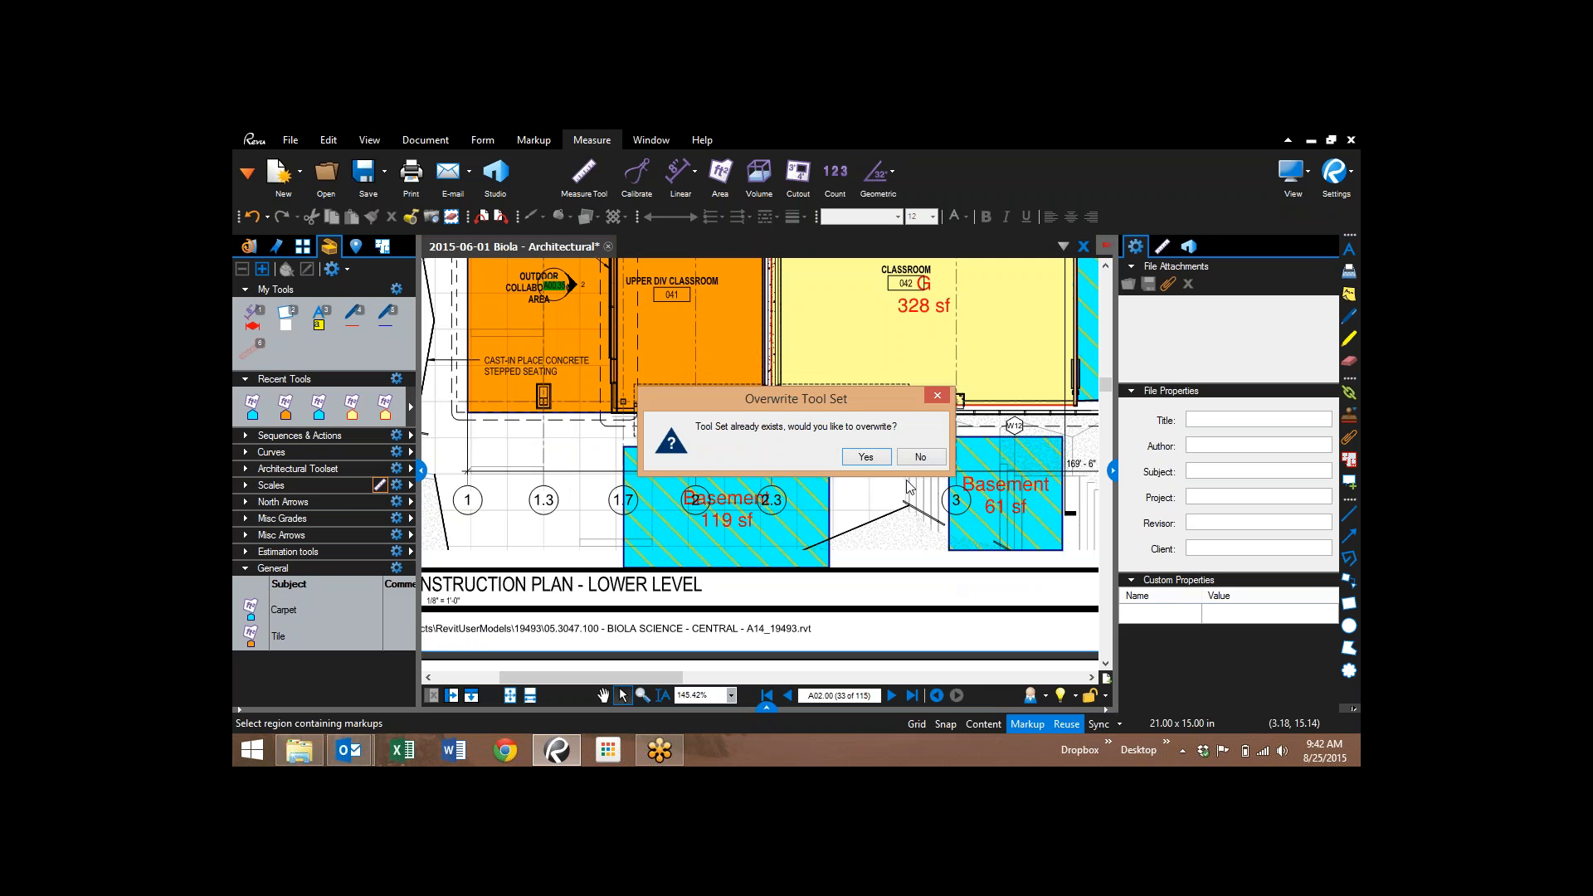
left_click(872, 459)
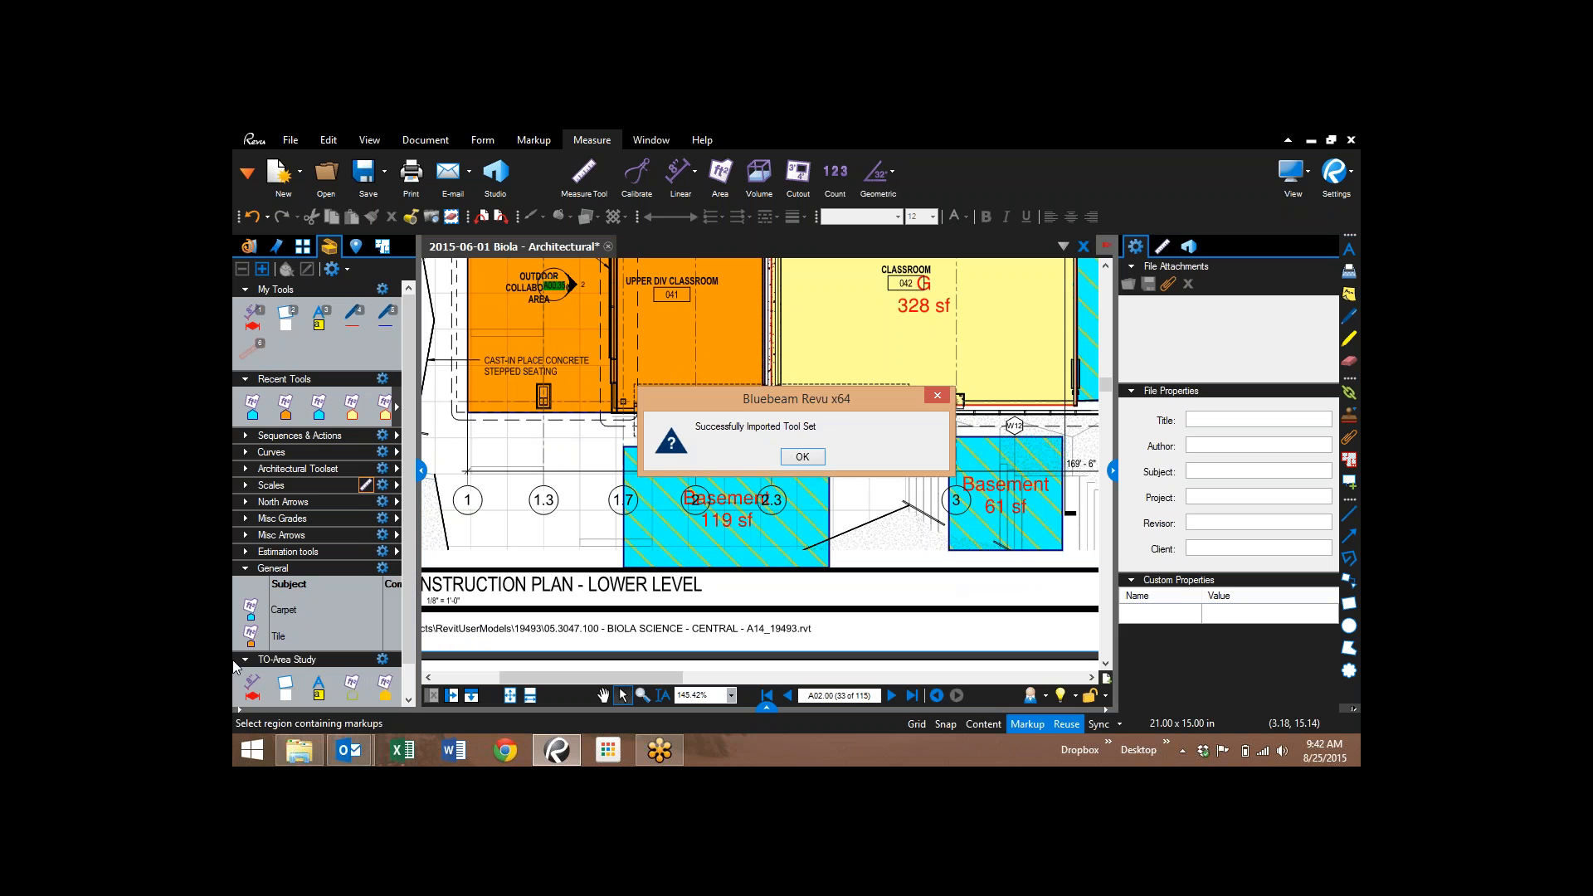
key("Return")
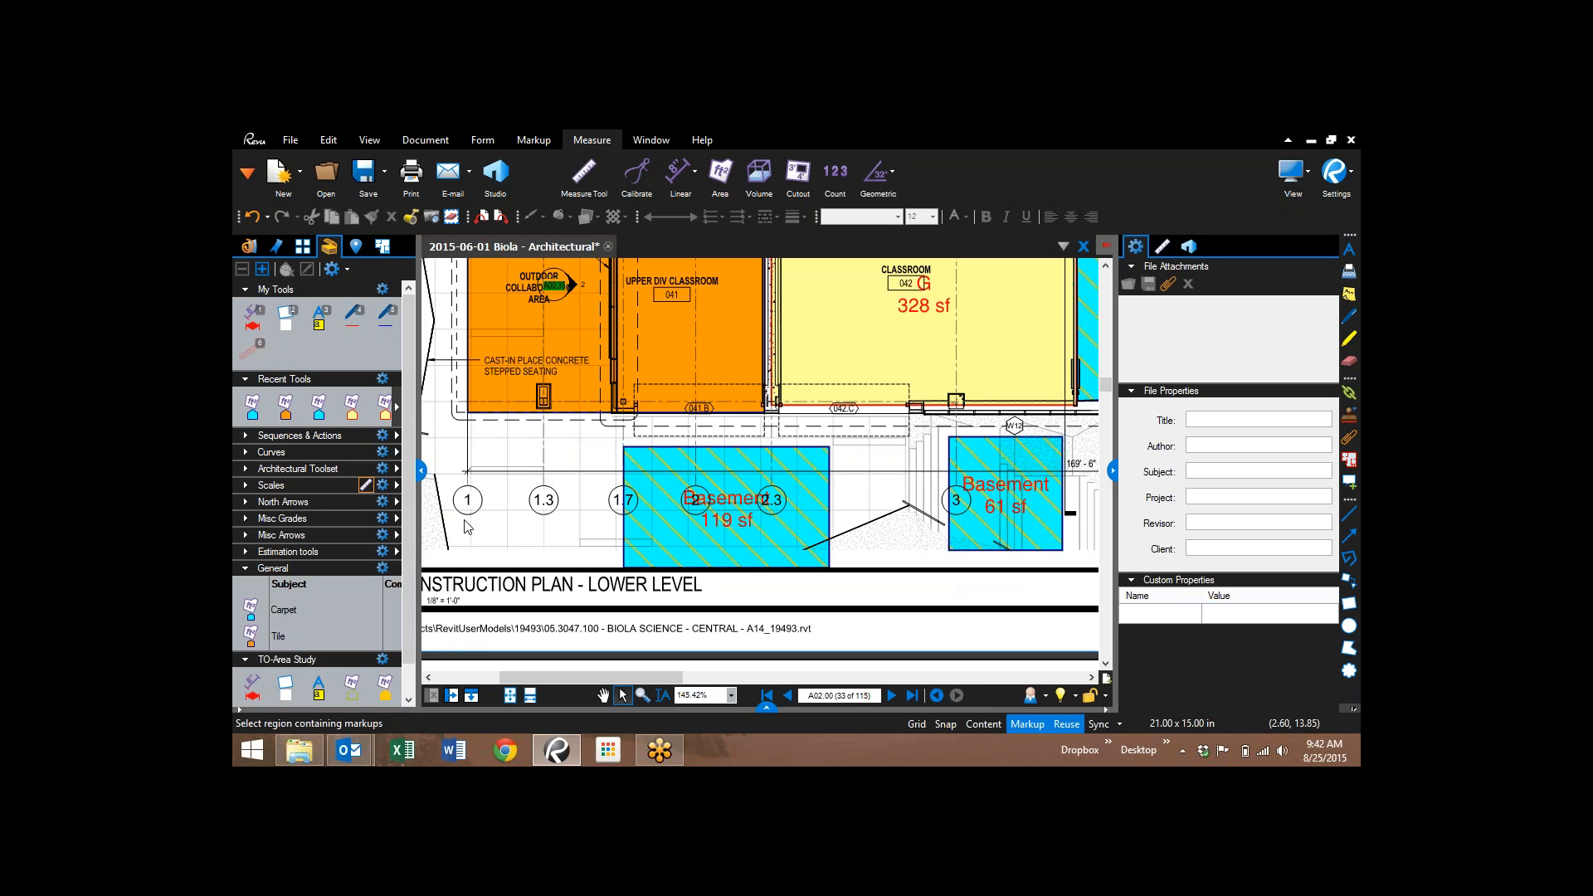
- Display the TO-Area Study tool set in Detail mode and look through its list of tools
scroll(412, 516, "down", 1)
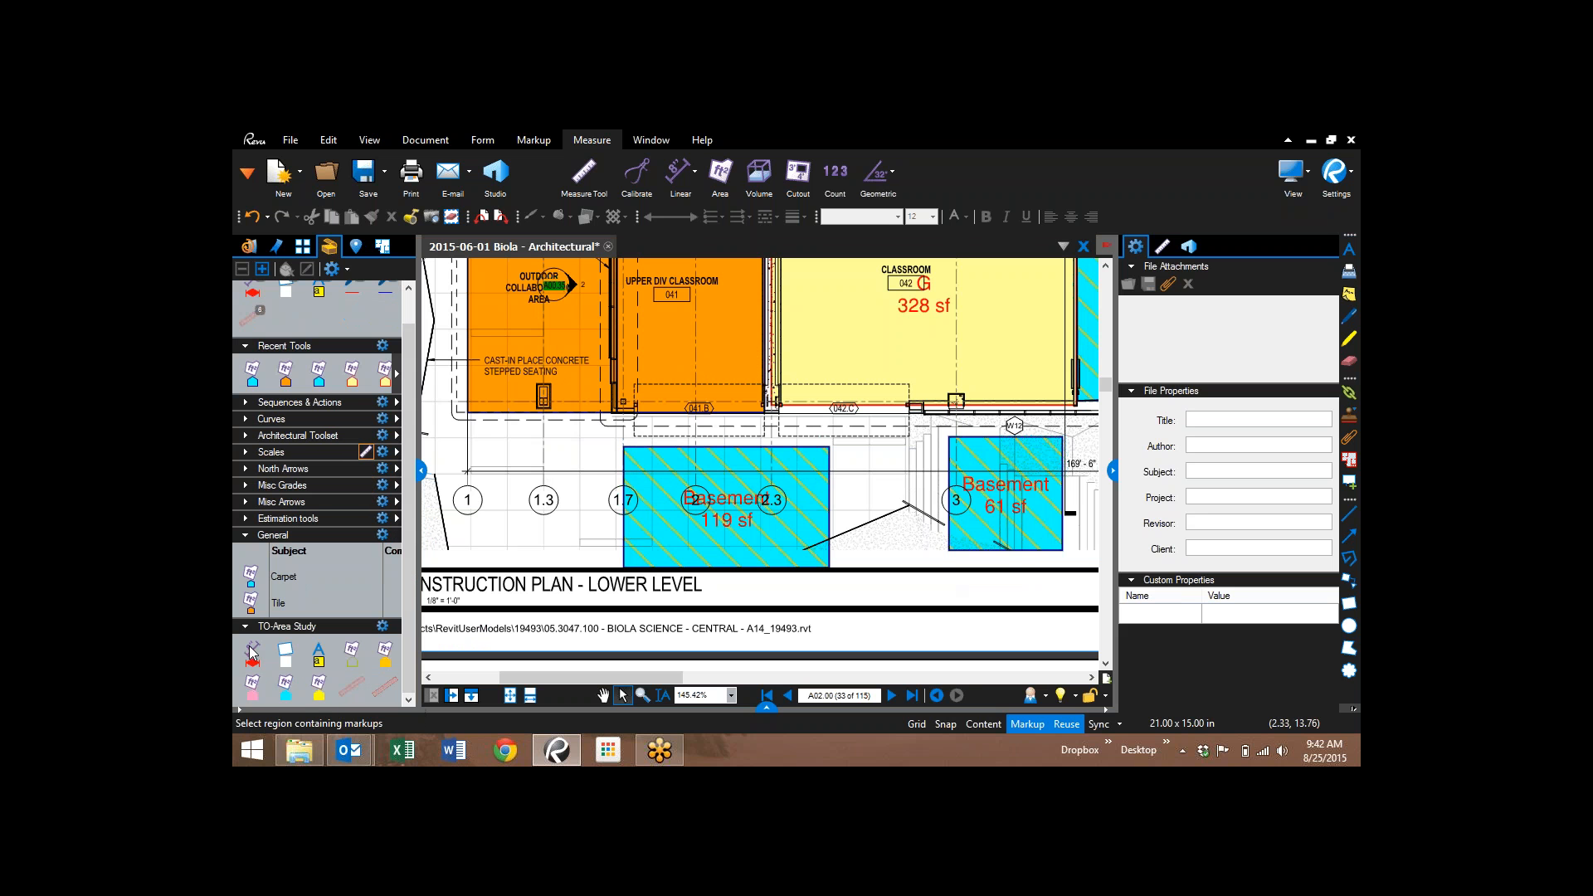
left_click(381, 626)
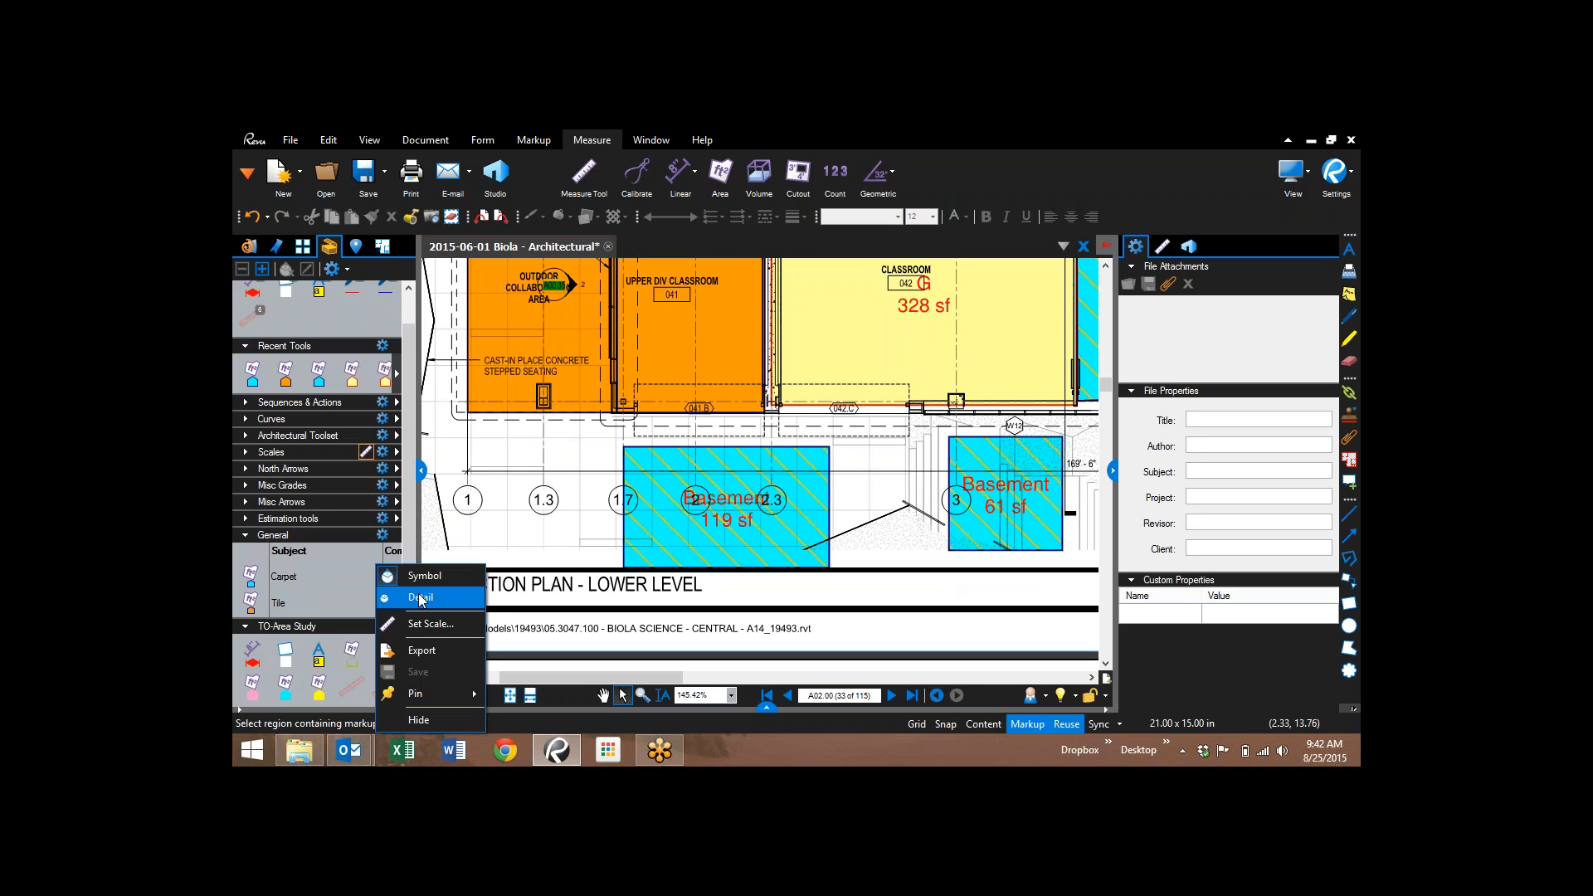
left_click(421, 599)
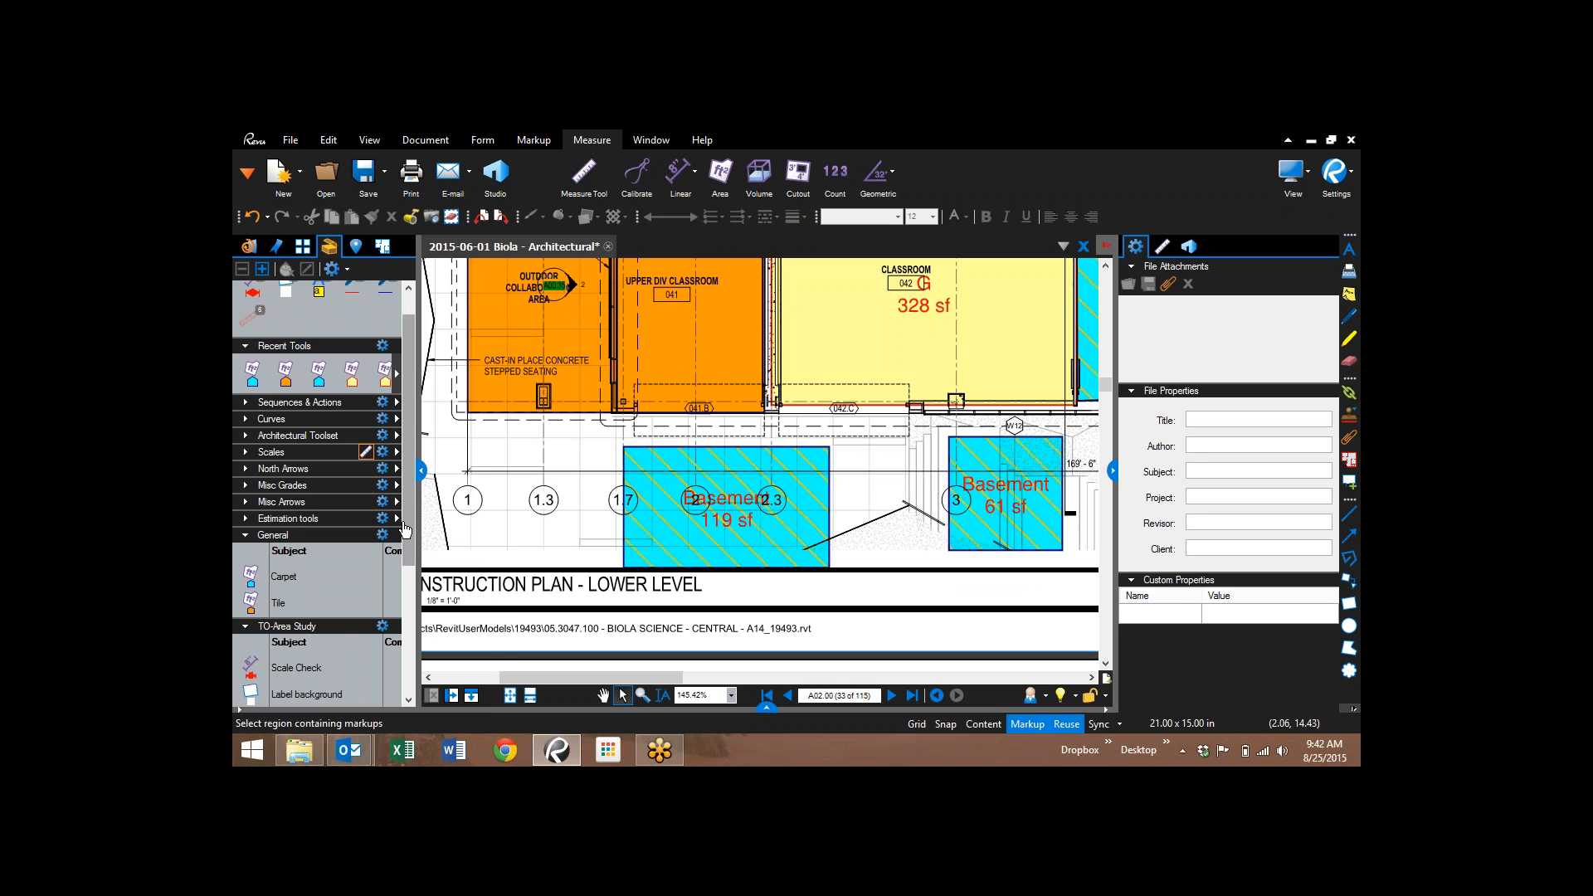
left_click_drag(408, 529, 426, 650)
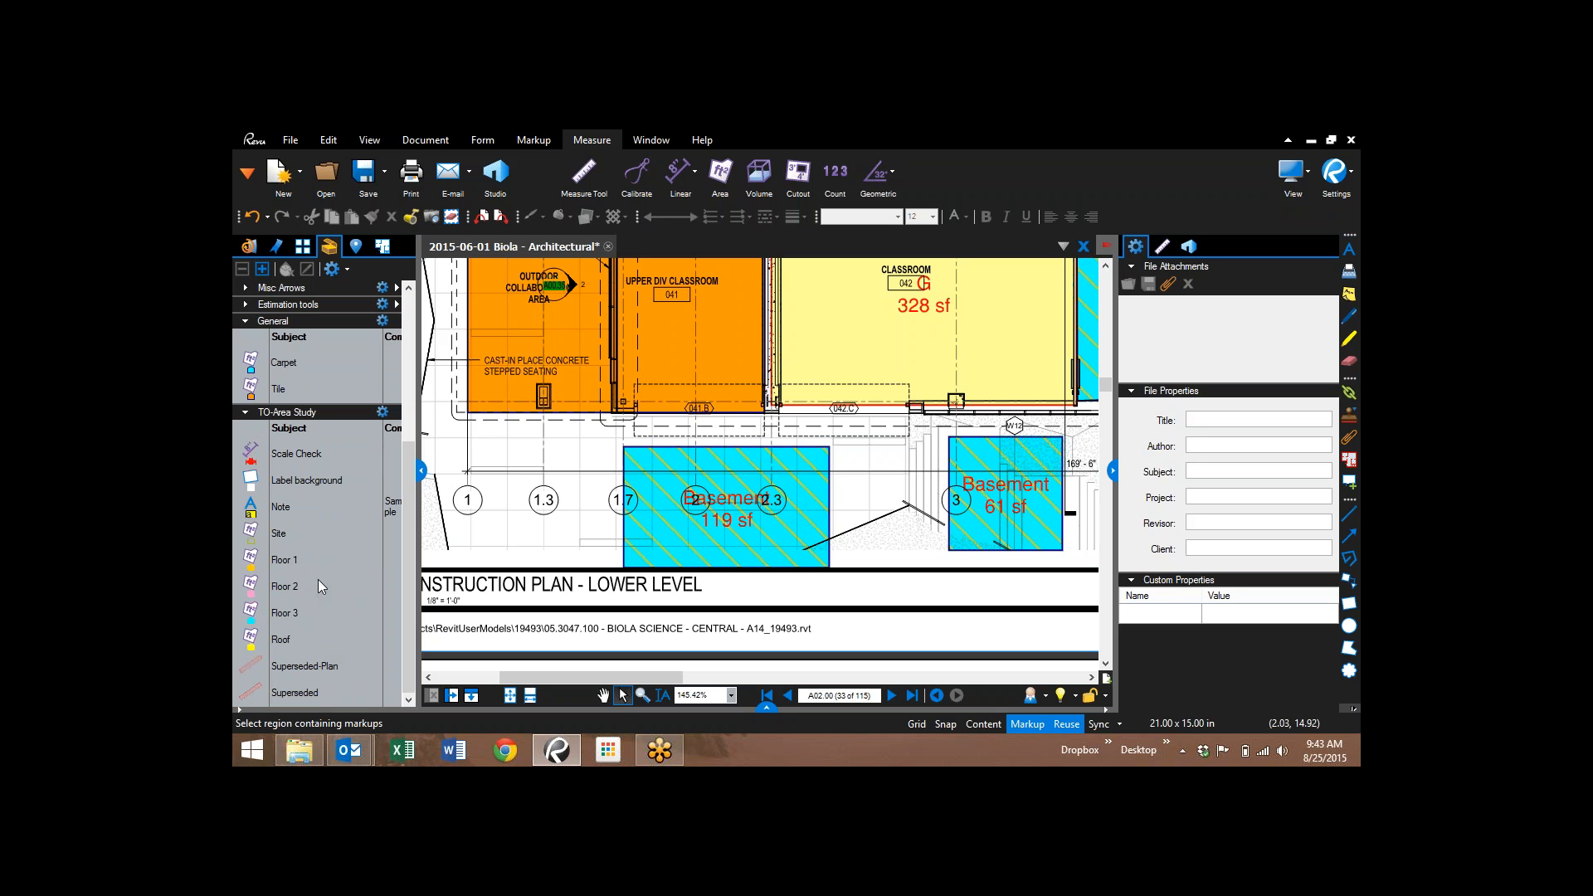
- Use the Floor 1 tool to measure a rectangle of about 34 sf below gridlines 1 and 1.3
left_click(286, 560)
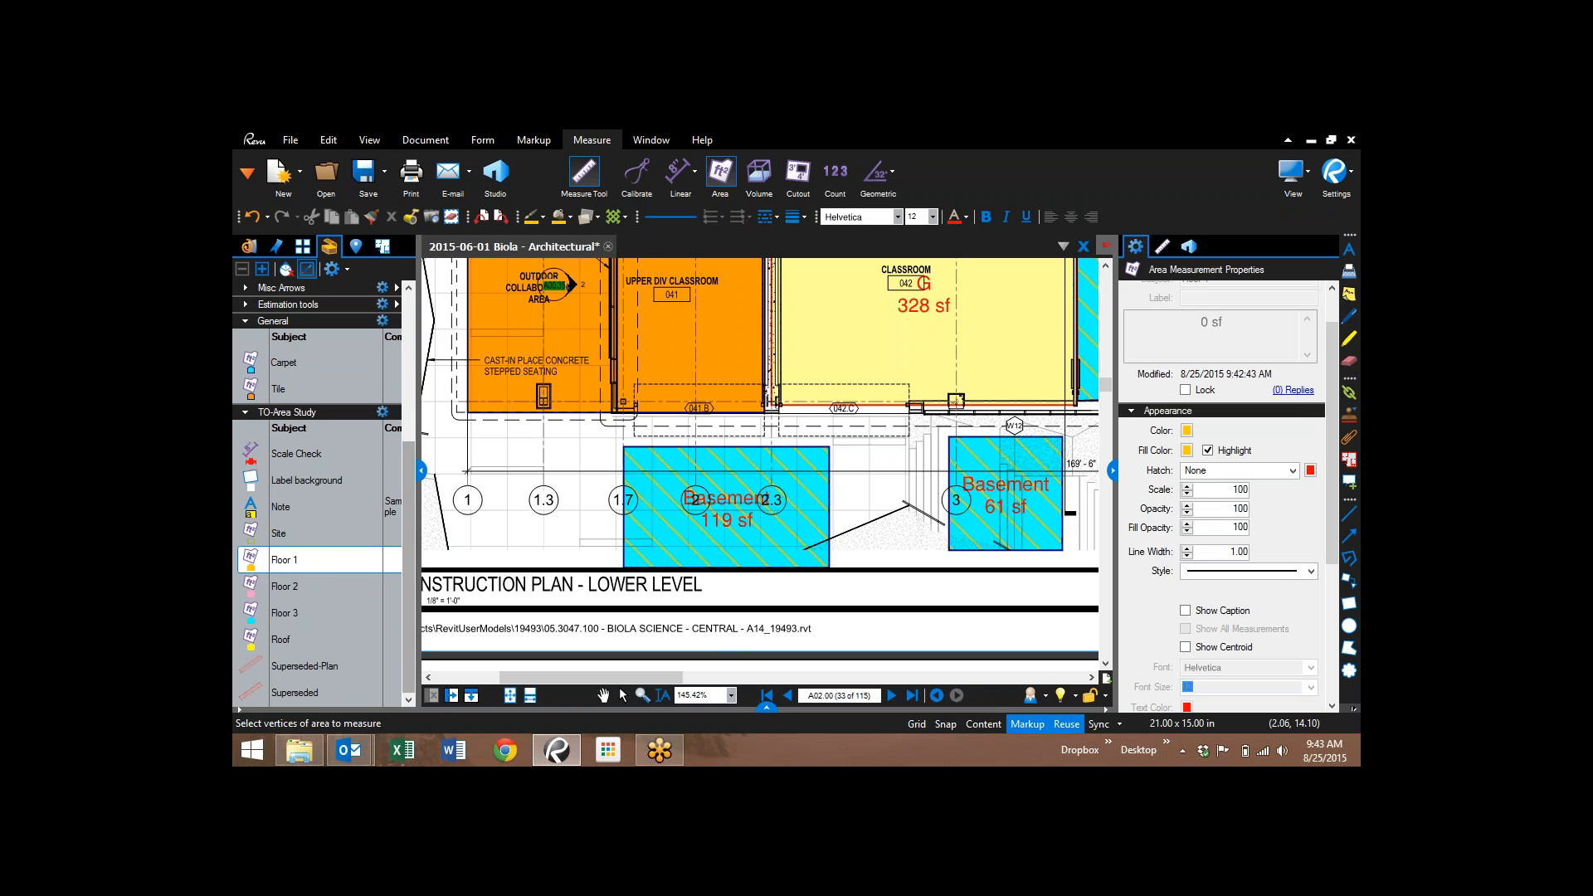
left_click_drag(410, 548, 416, 487)
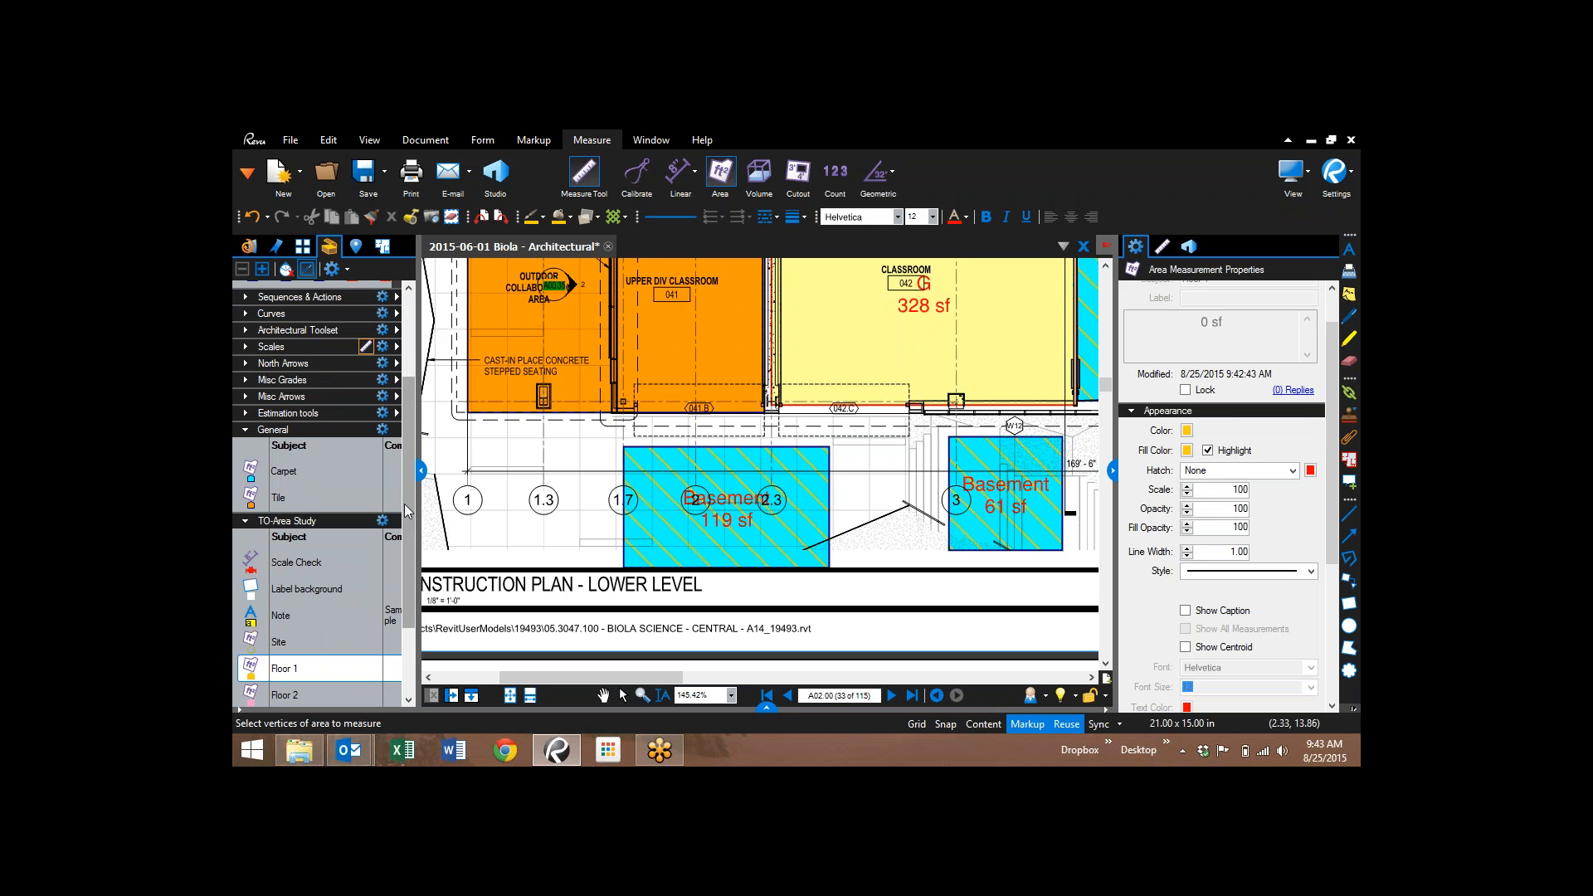
left_click_drag(405, 510, 418, 579)
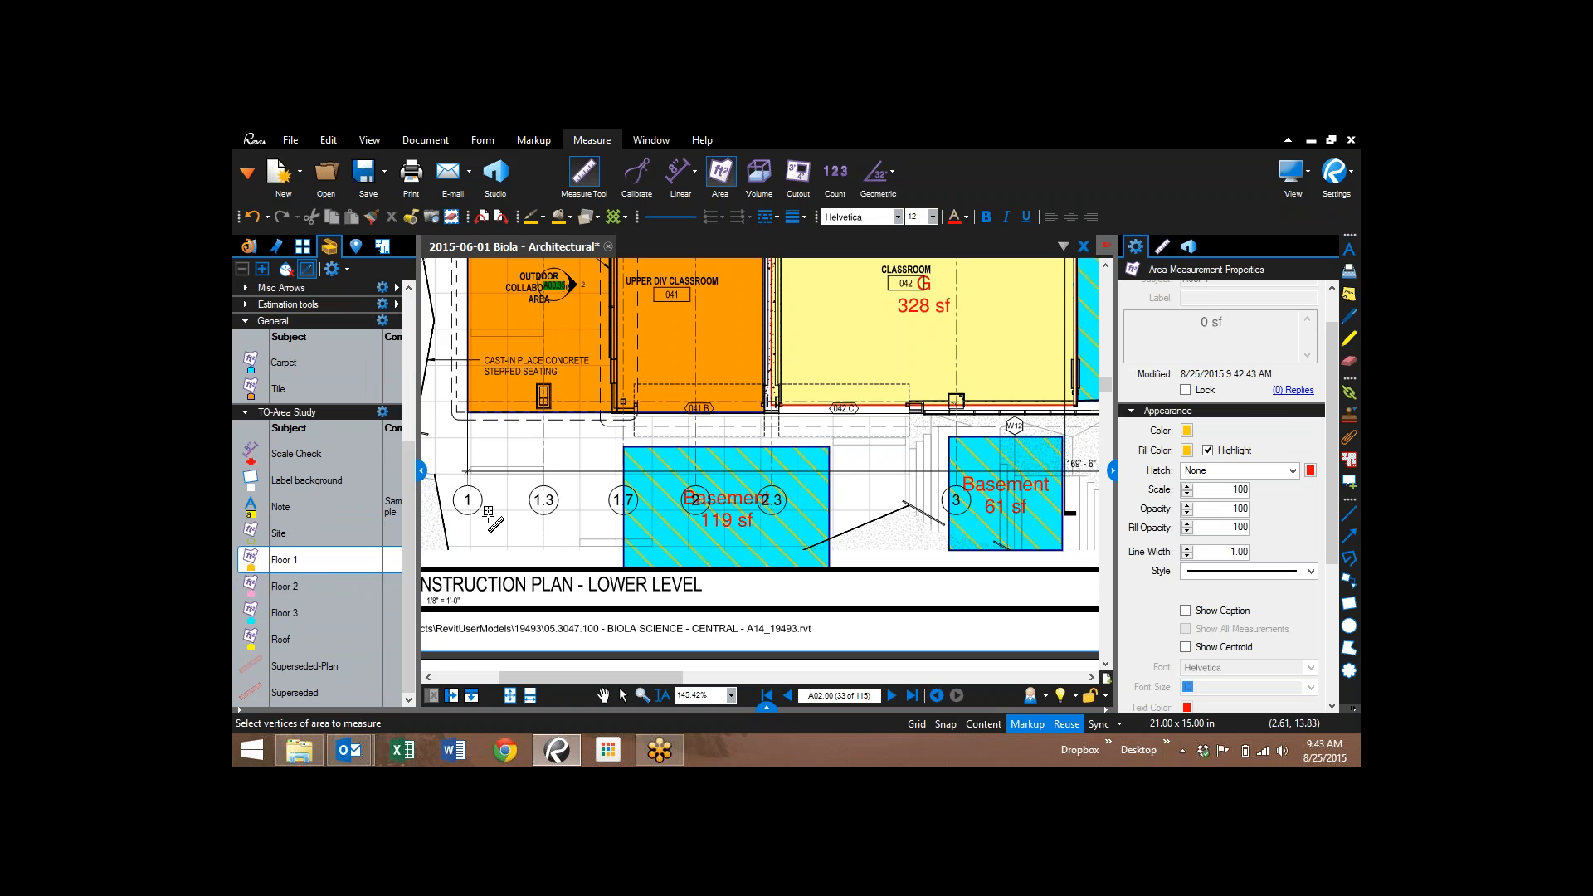
left_click_drag(497, 541, 566, 597)
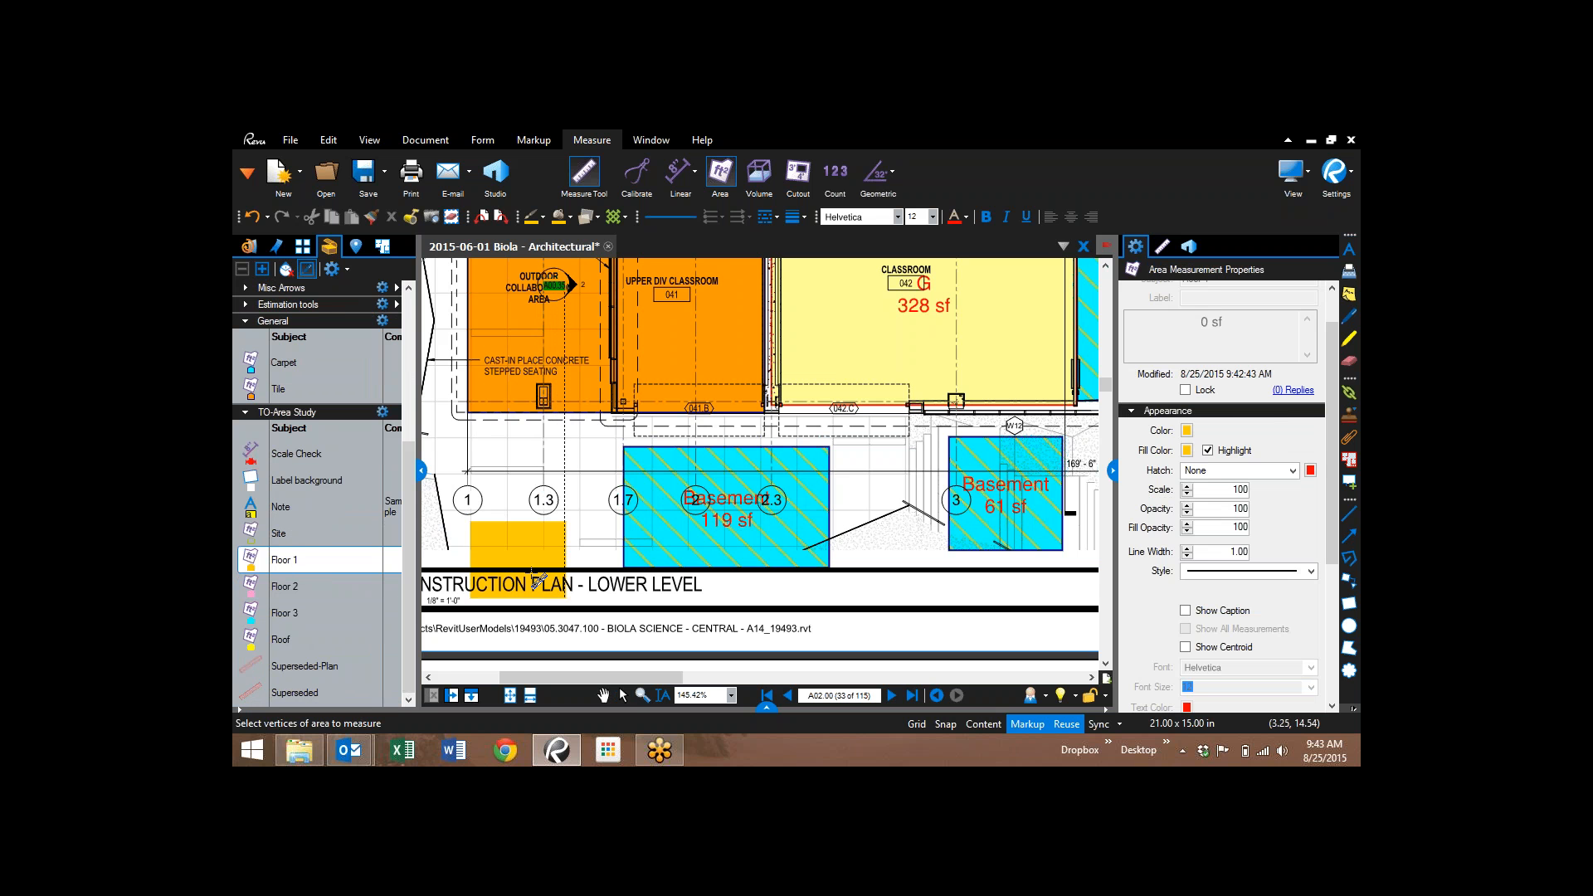
key("Escape")
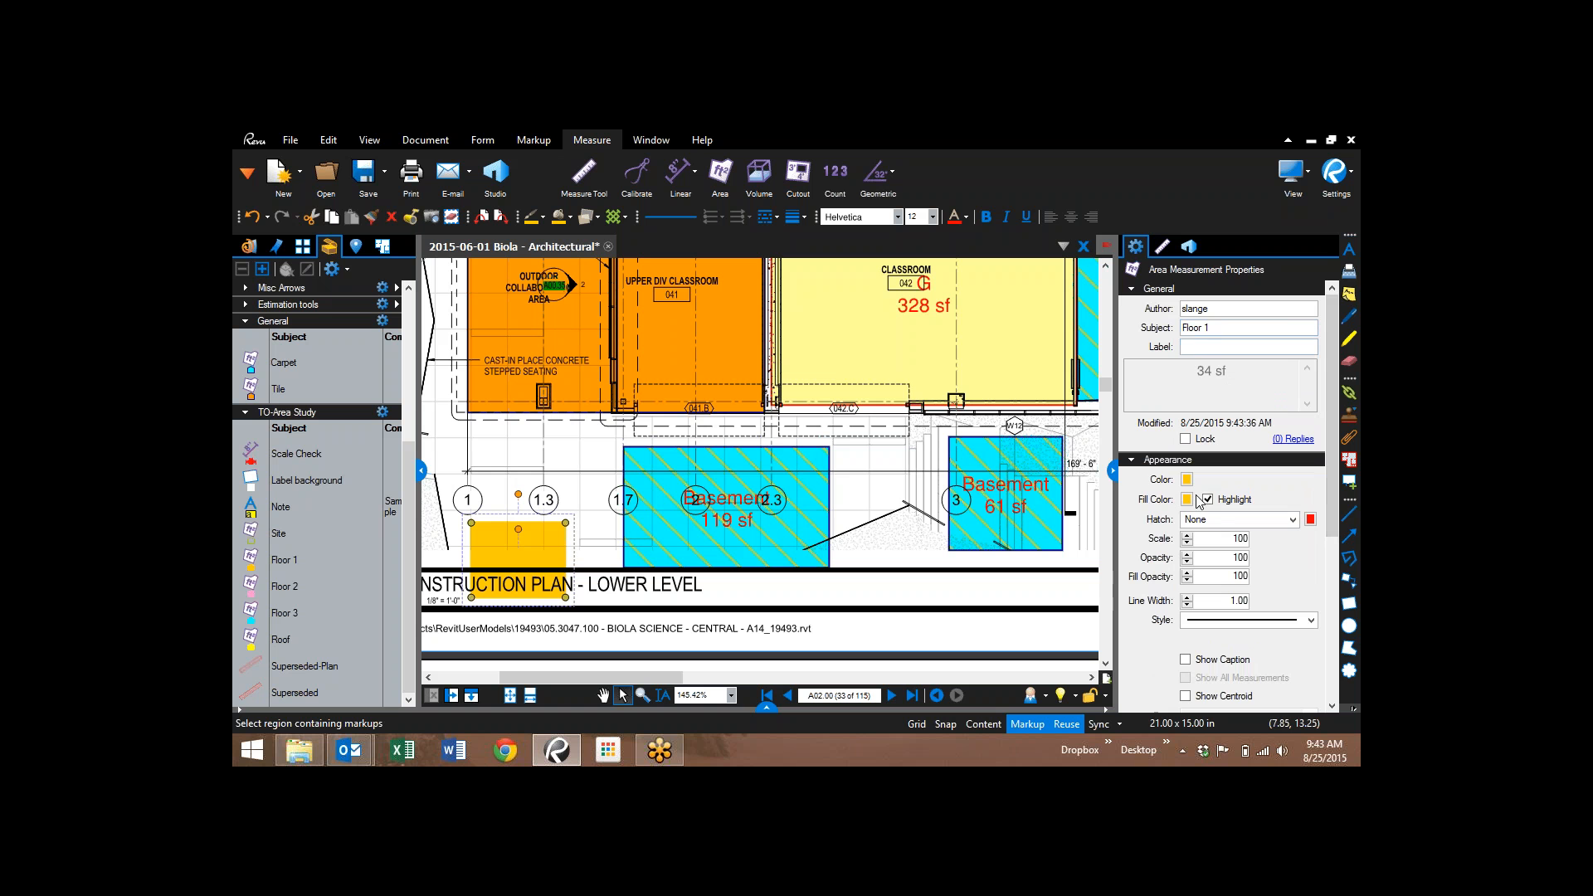
- Use the Floor 2 tool to measure a rectangle of about 46 sf below the Carpet area near gridline 2.3, and check its properties
left_click(284, 593)
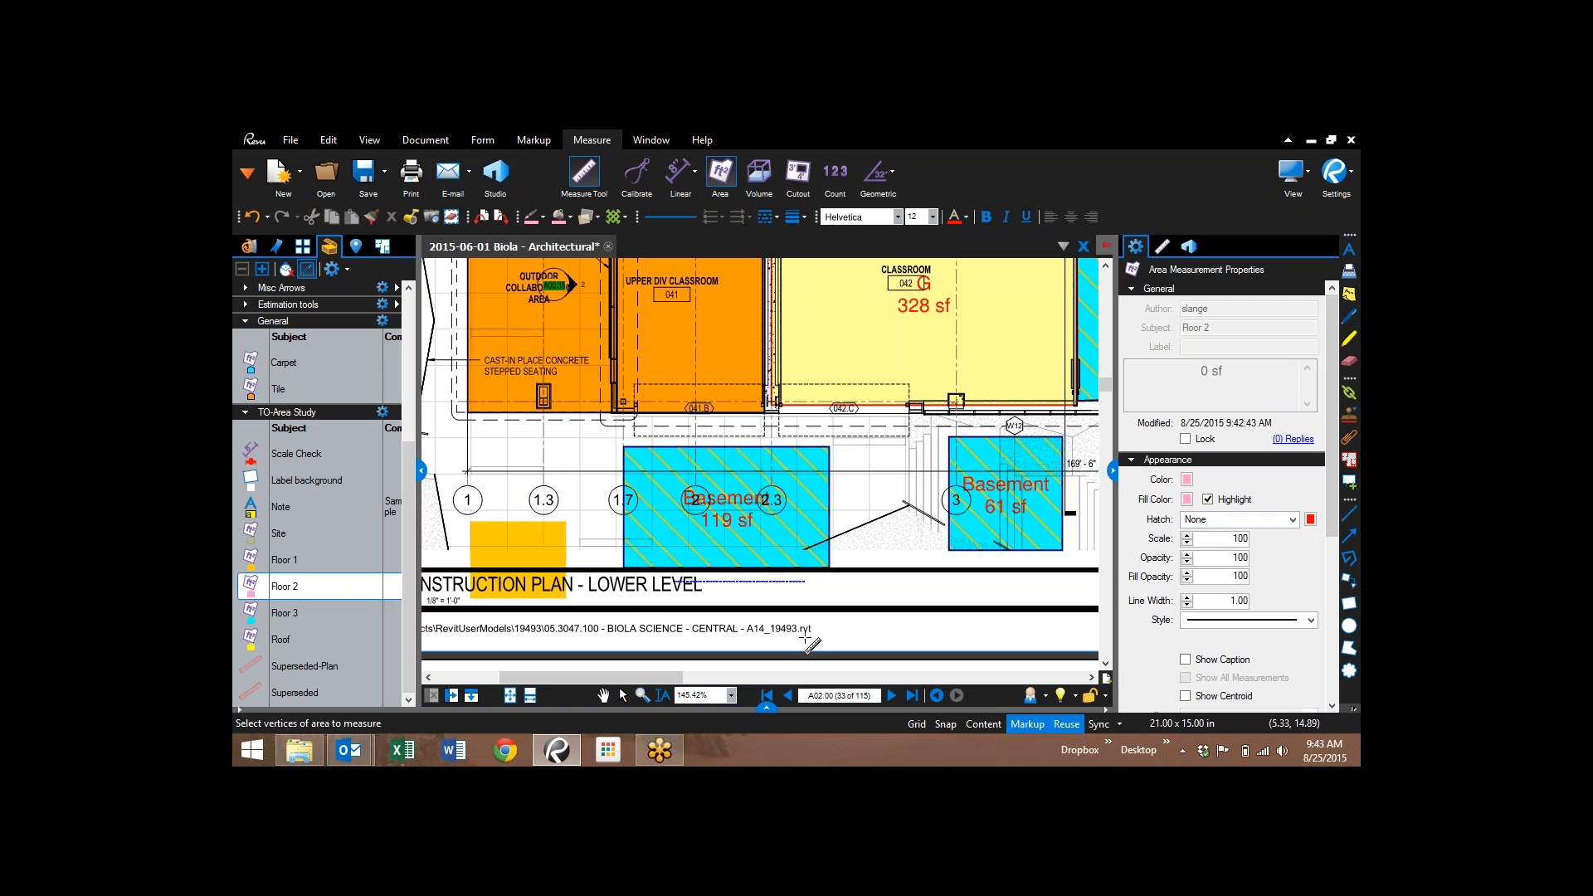
left_click_drag(804, 638, 811, 650)
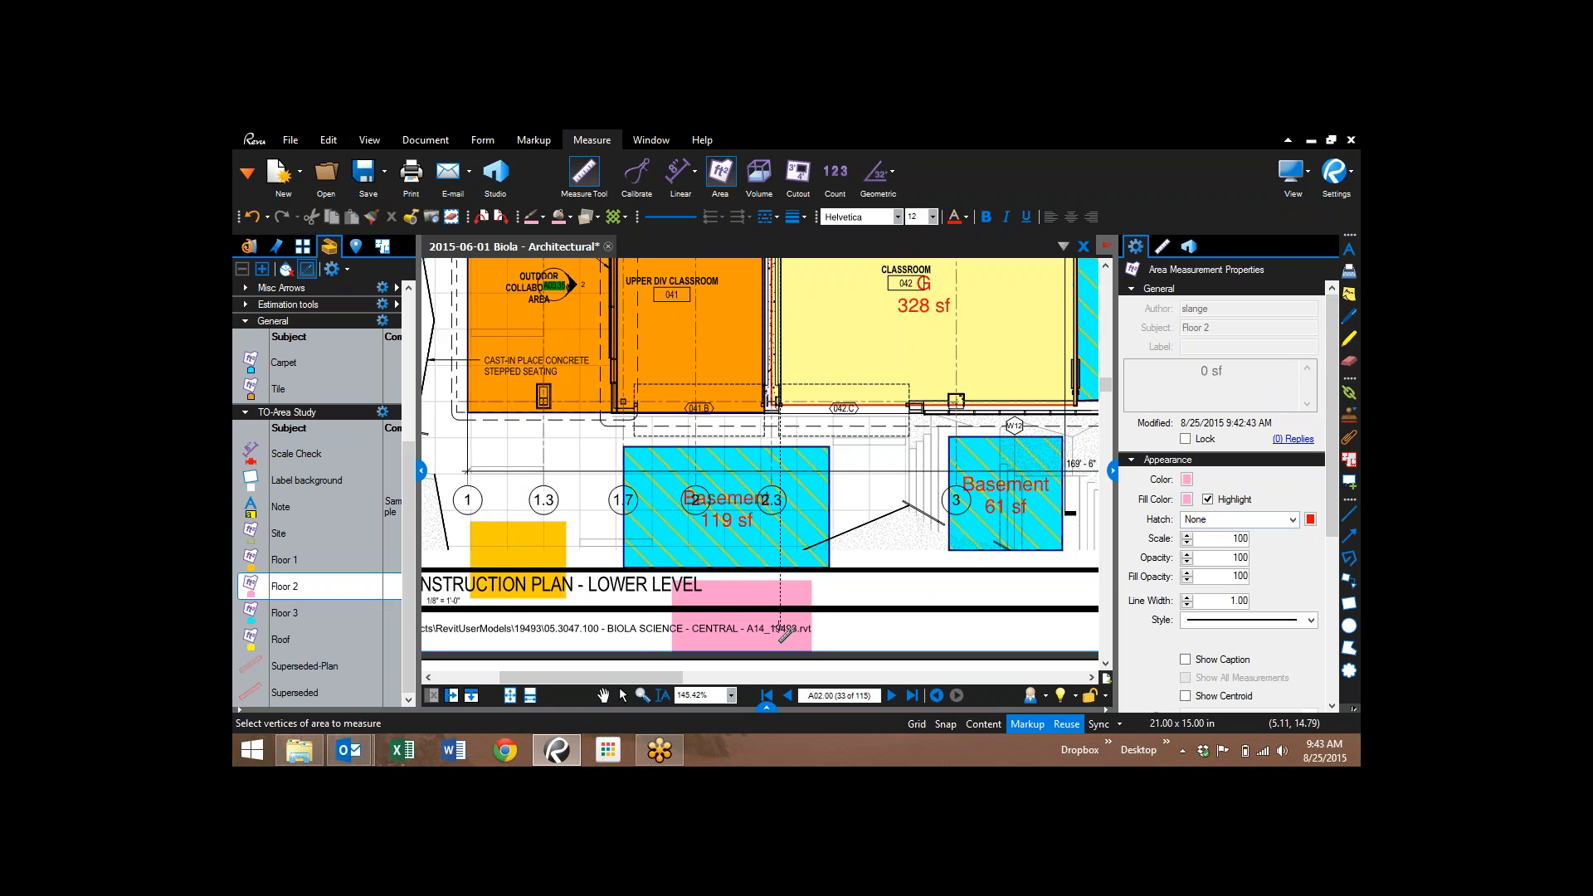
key("Escape")
left_click(779, 629)
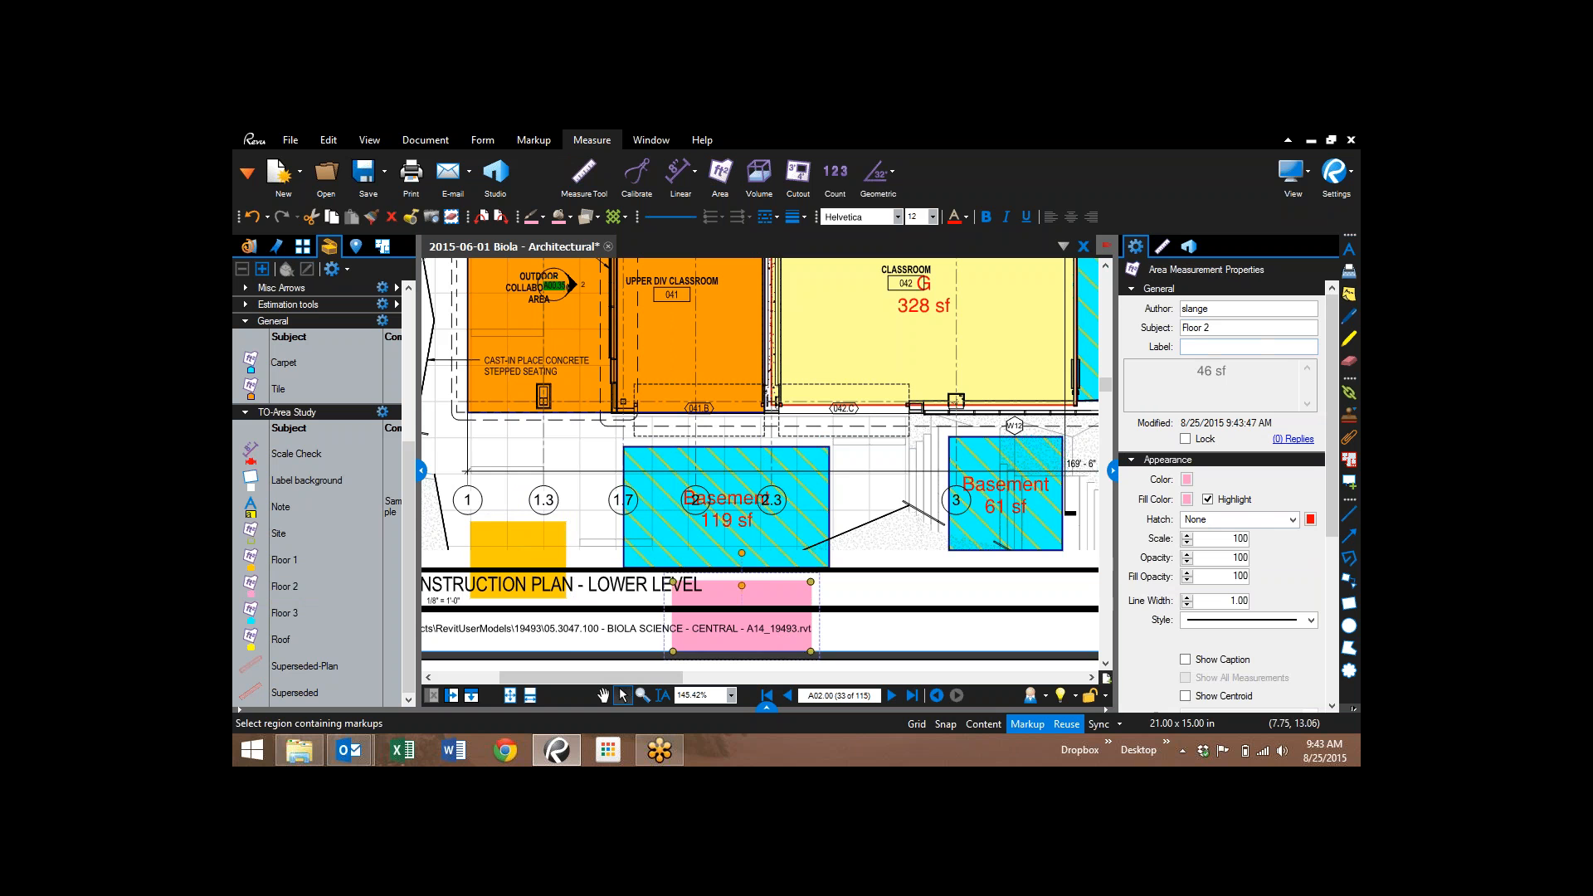
left_click(559, 647)
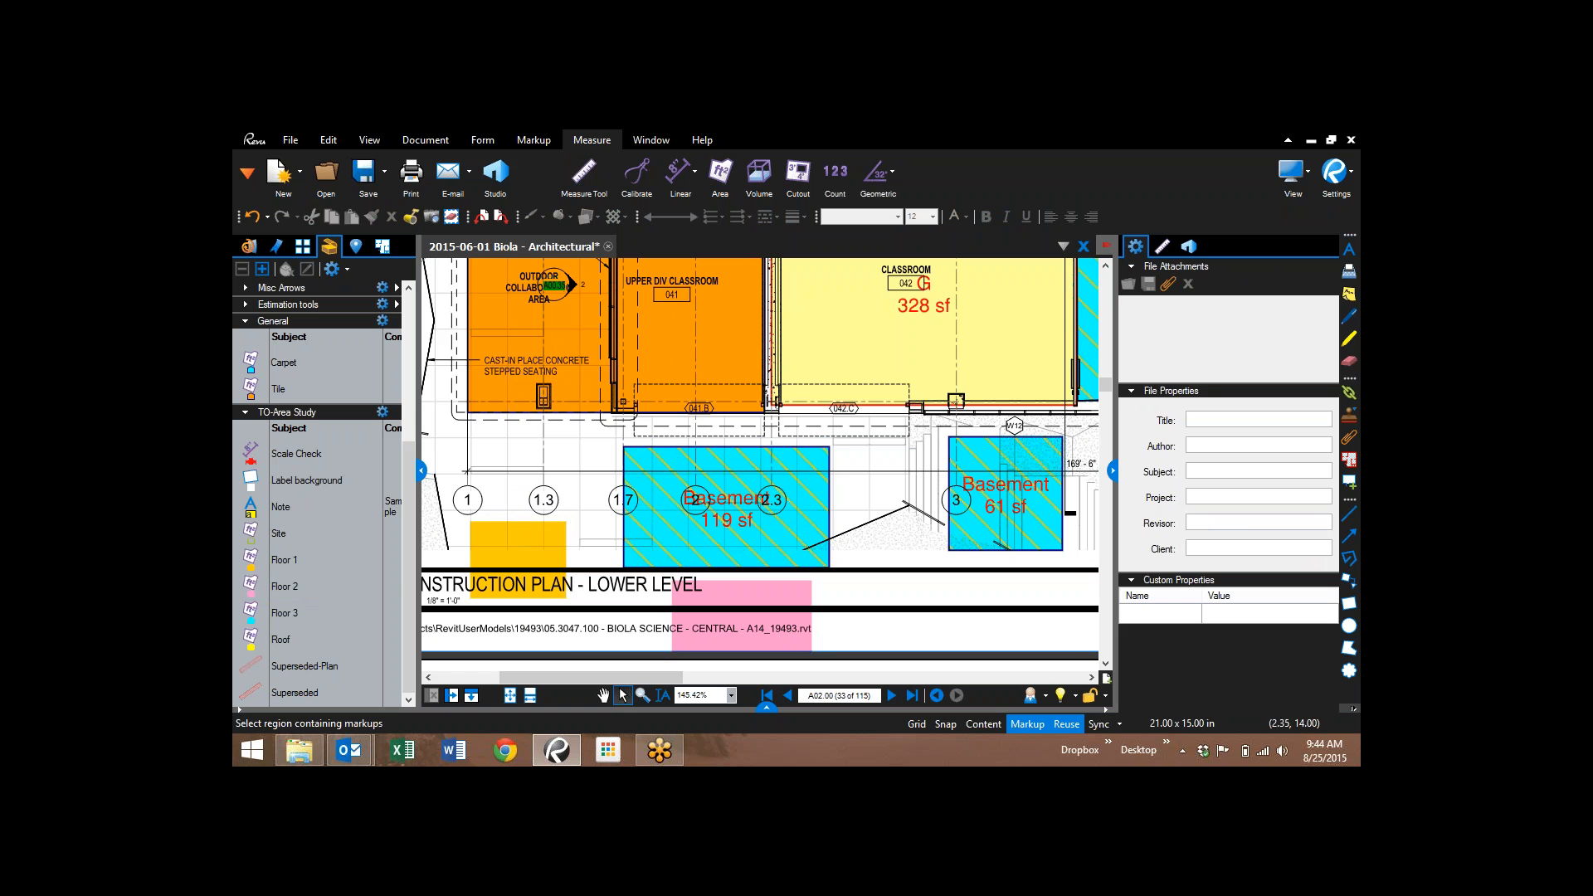
left_click(276, 591)
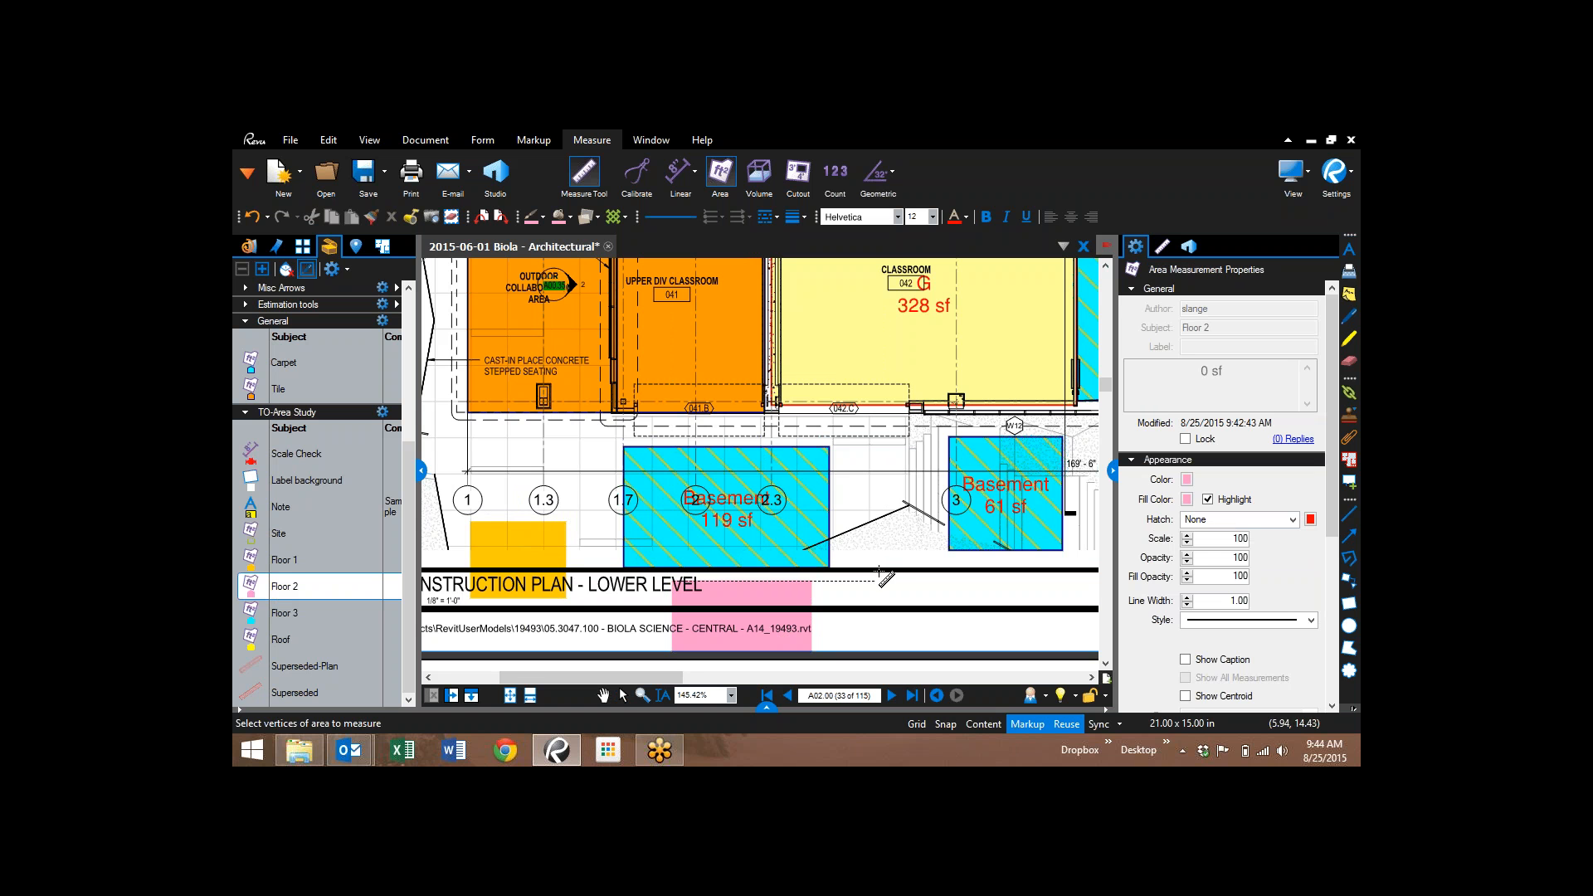
scroll(855, 505, "down", 3)
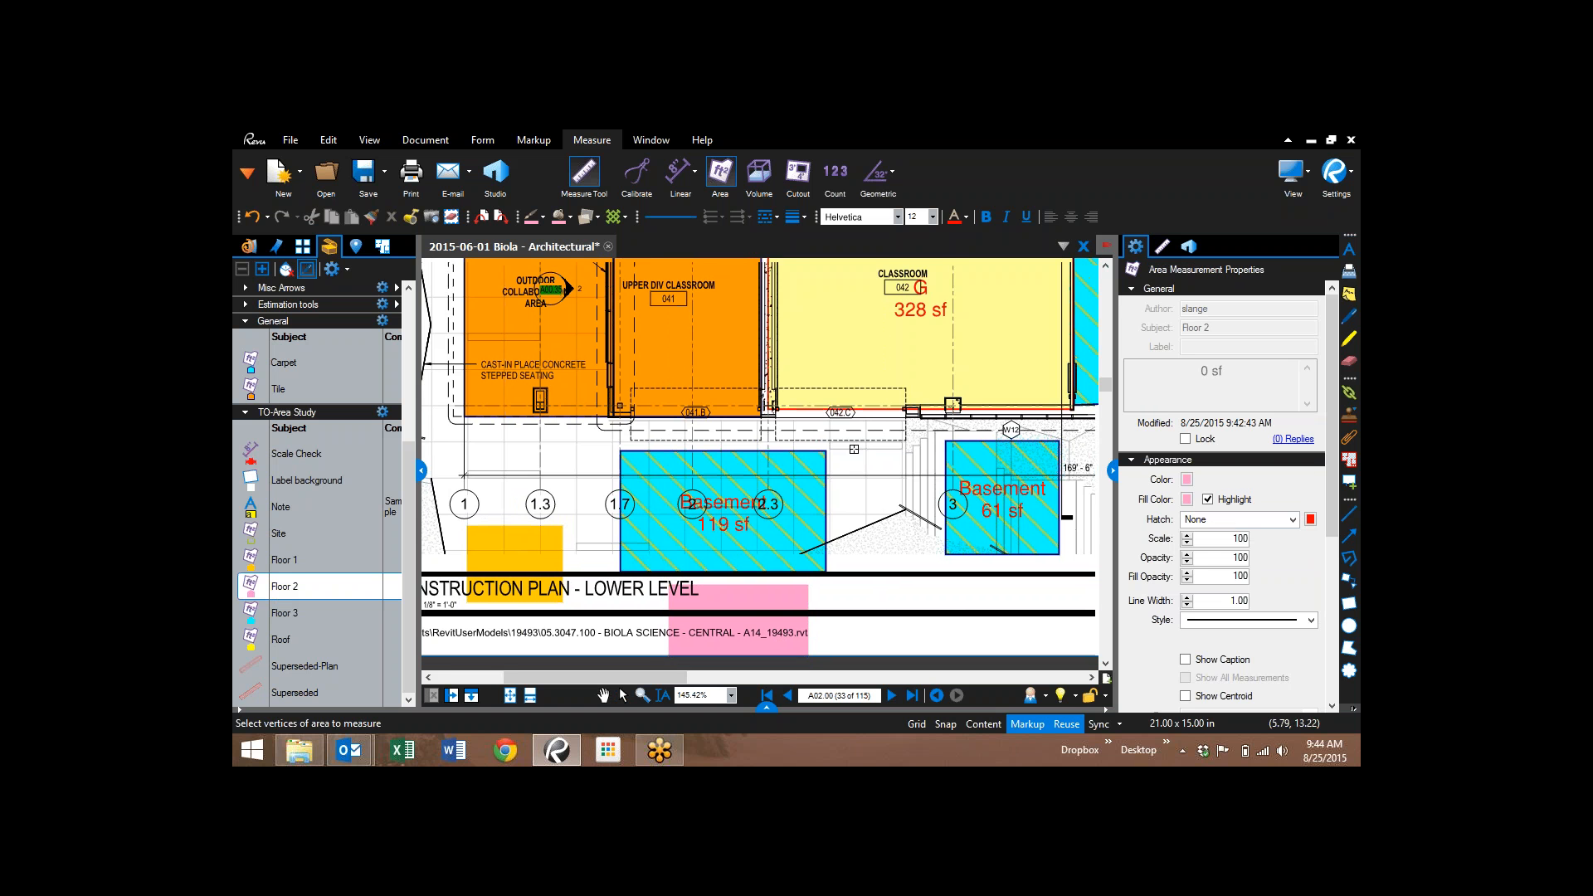
scroll(855, 505, "down", 1)
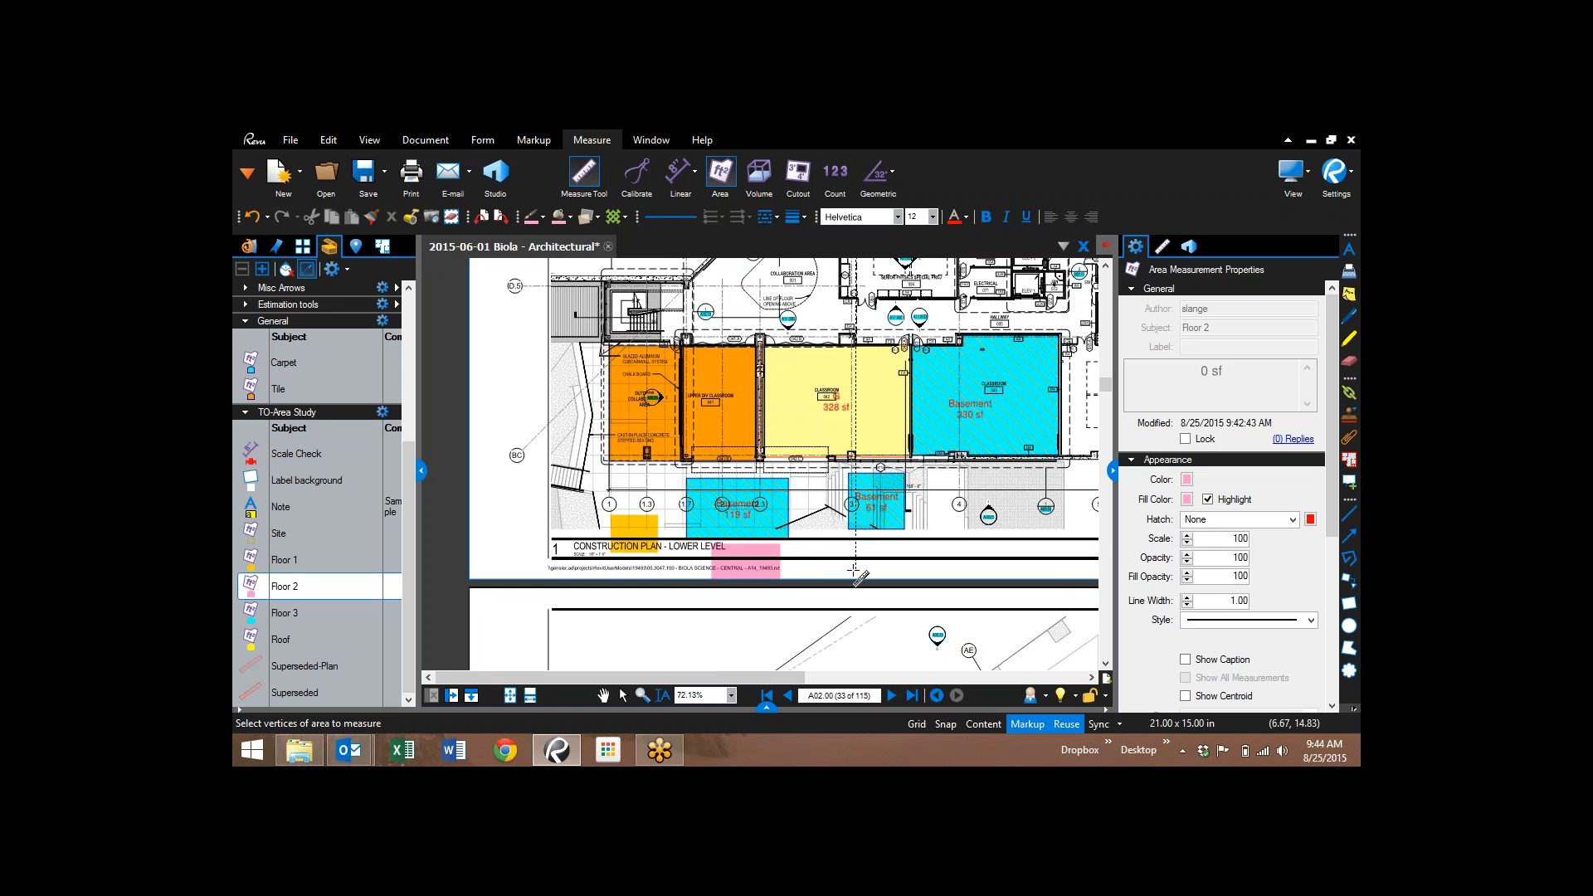
left_click_drag(854, 571, 778, 589)
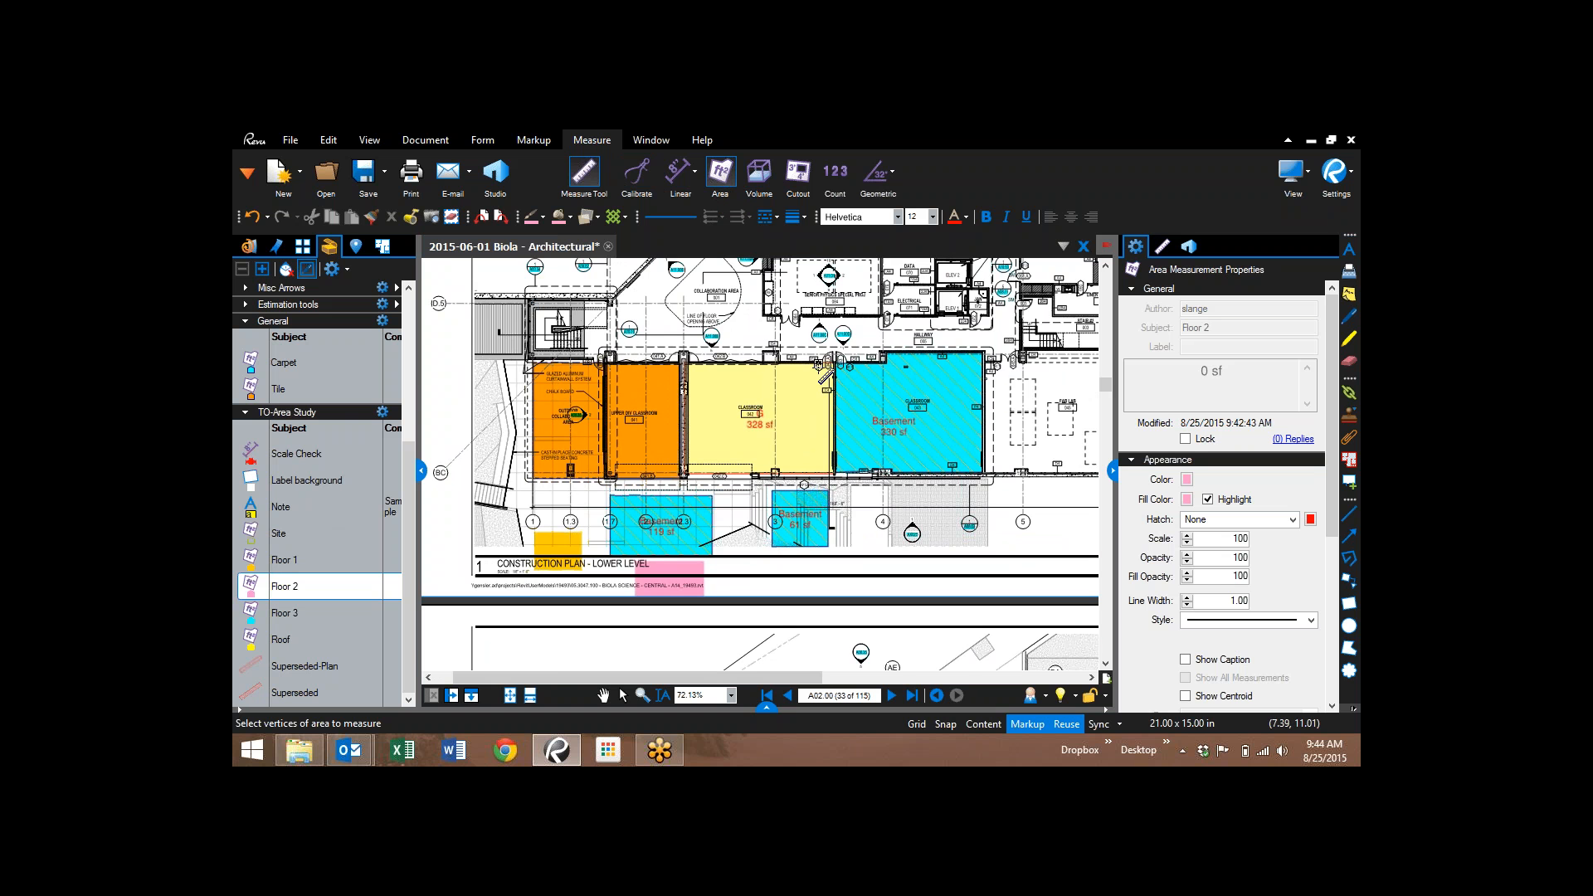
left_click_drag(806, 469, 789, 616)
scroll(792, 425, "up", 3)
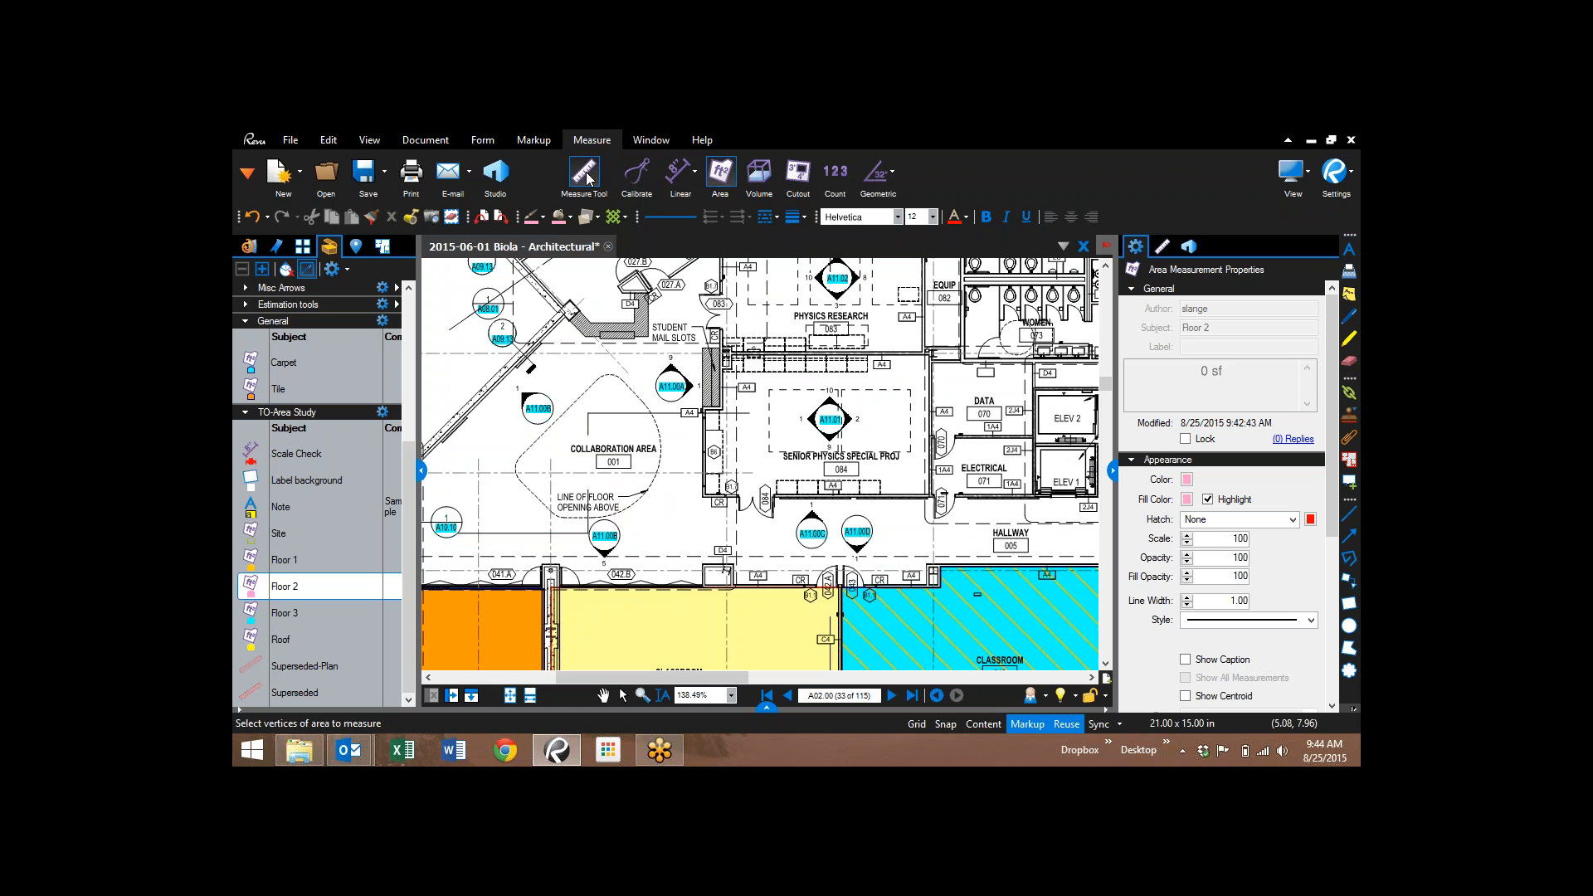
left_click(692, 174)
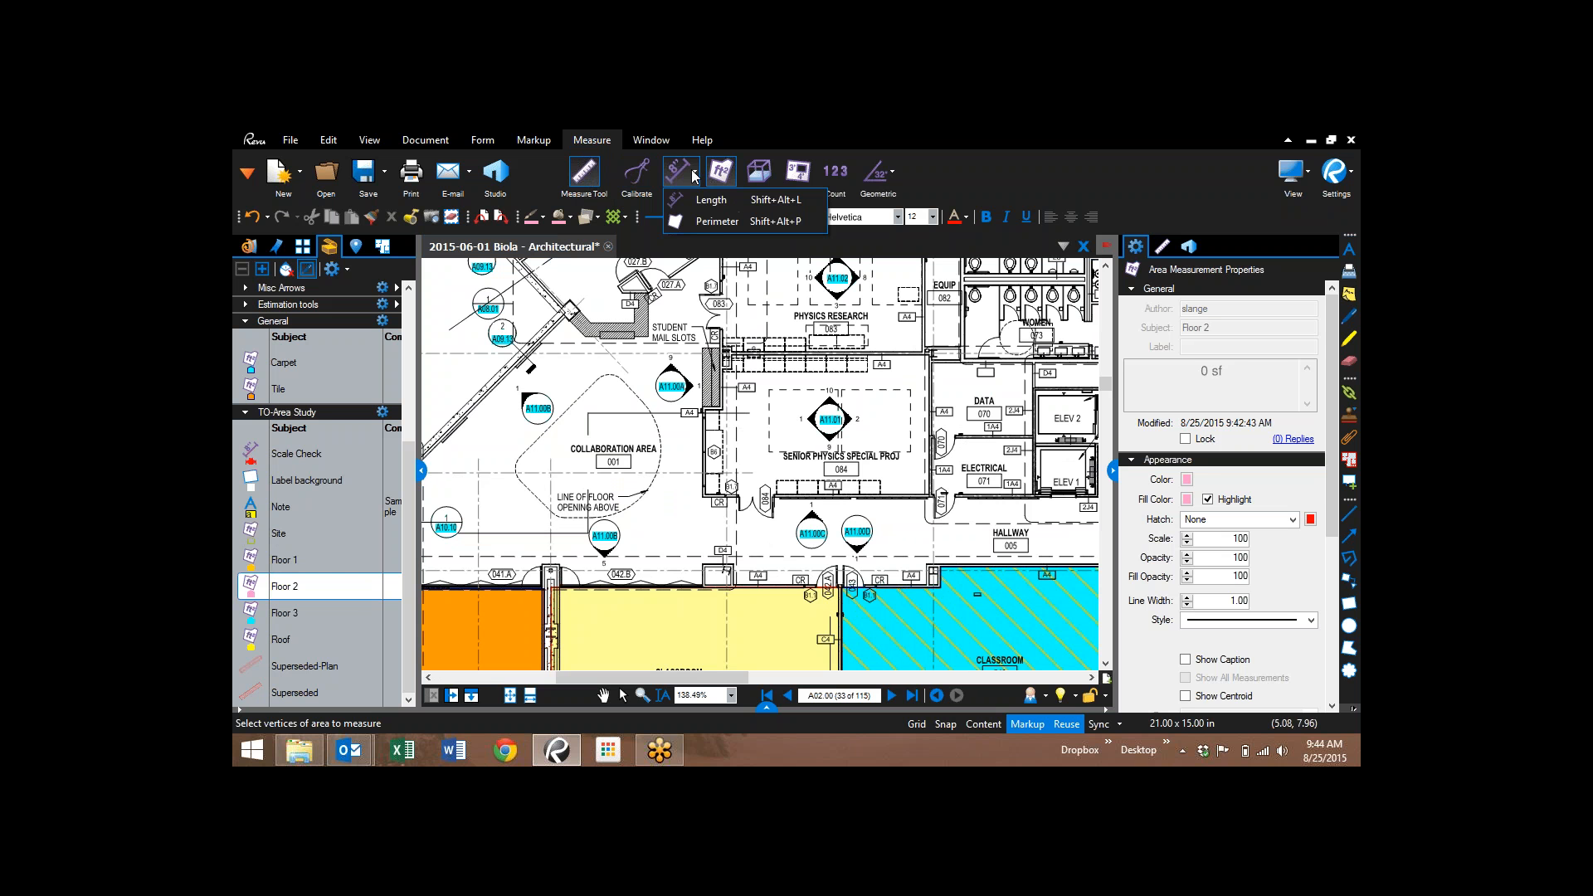
left_click(740, 221)
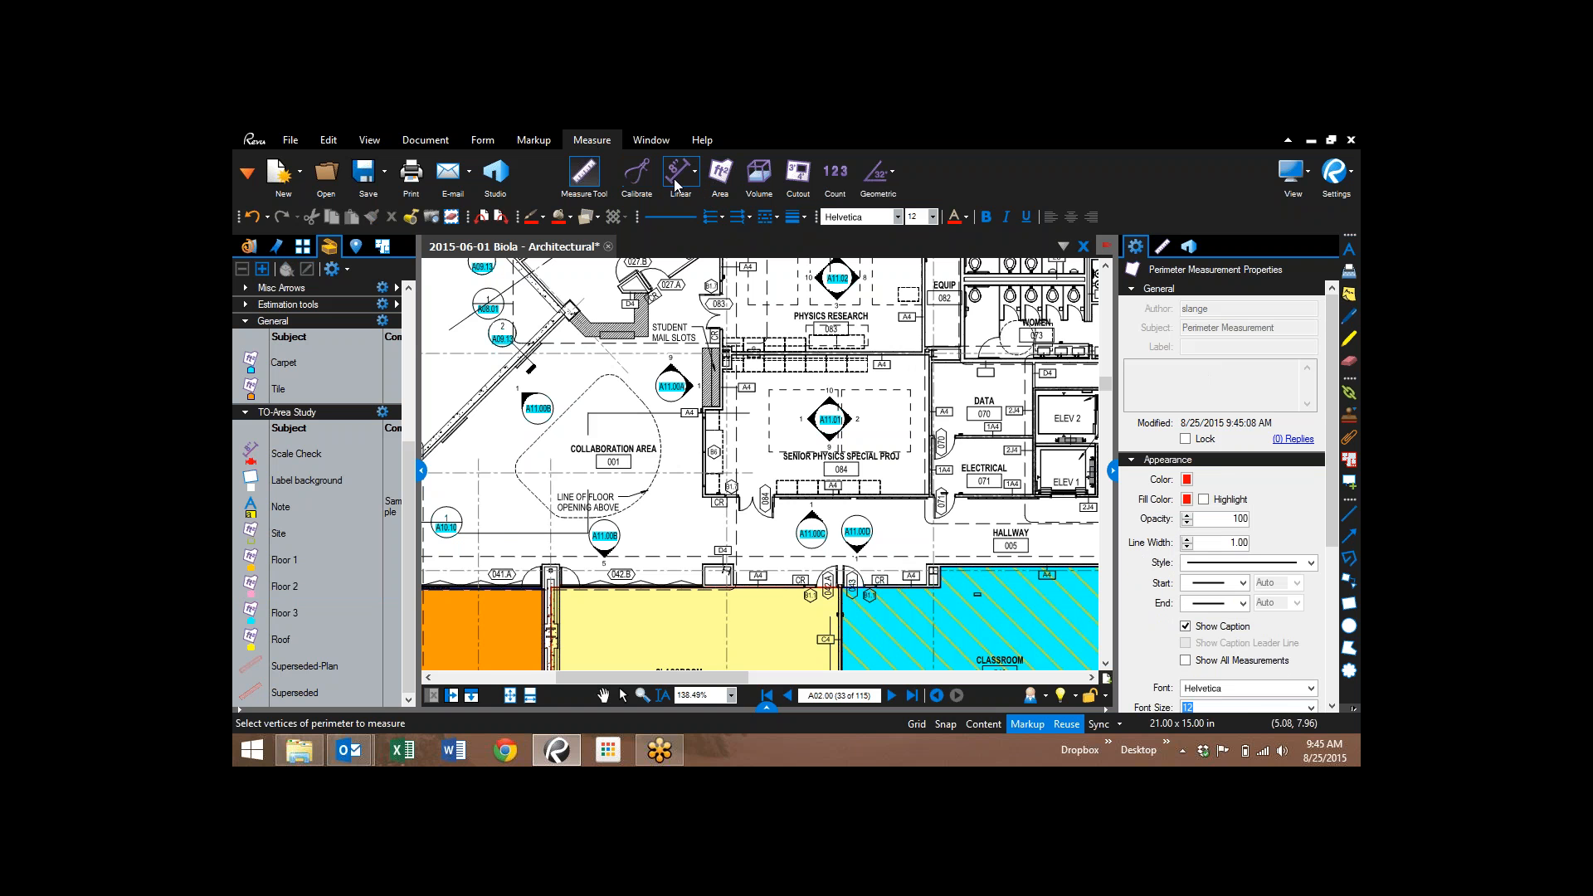
left_click(492, 516)
left_click(492, 425)
left_click(562, 425)
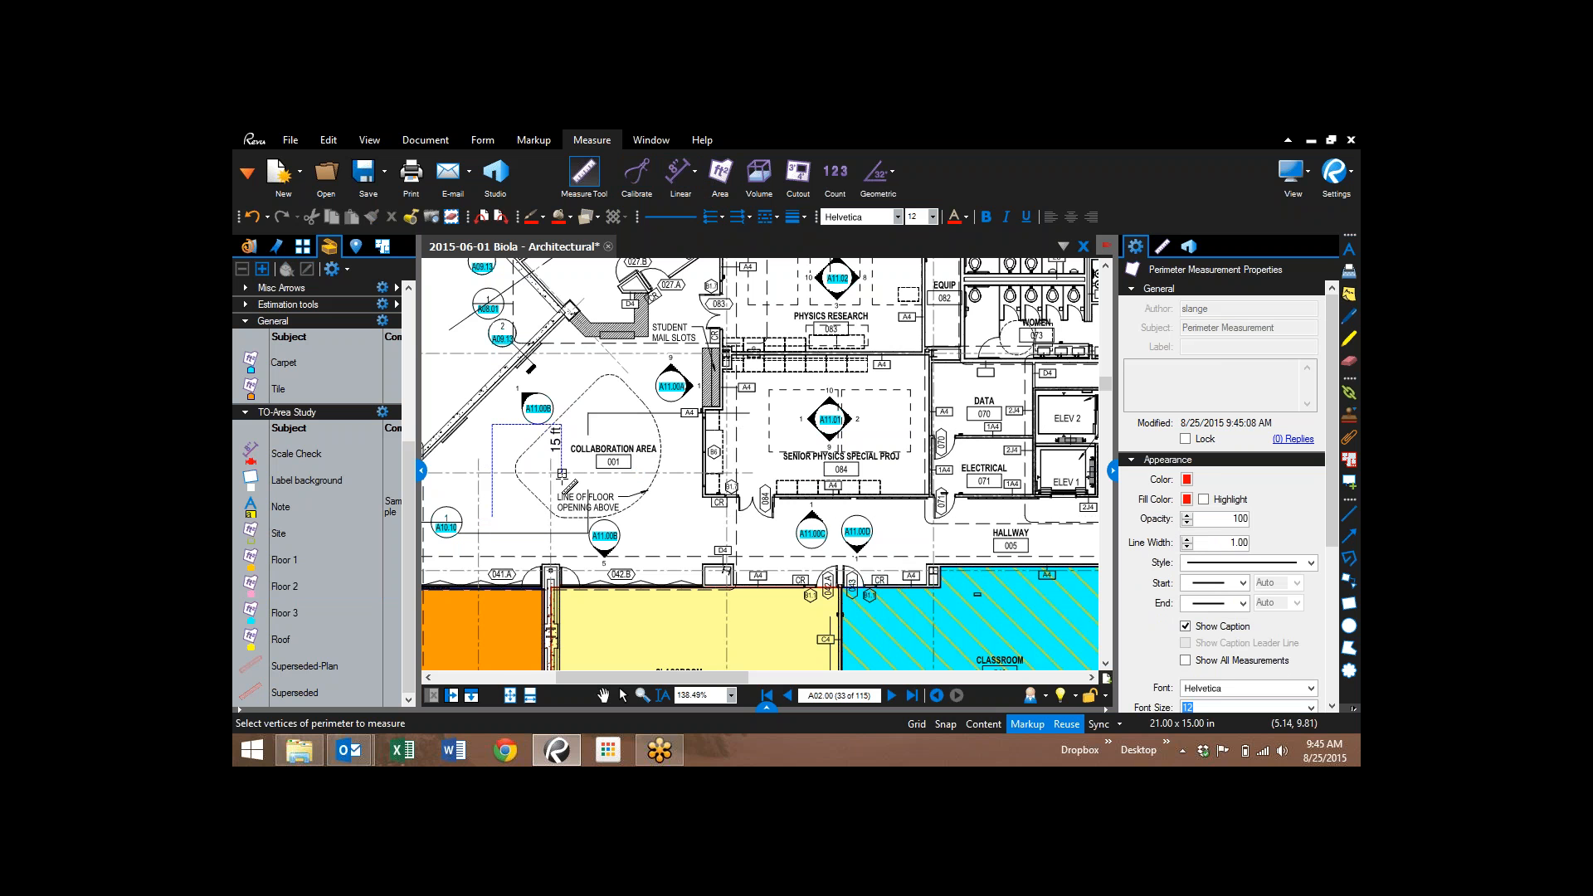
key("Escape")
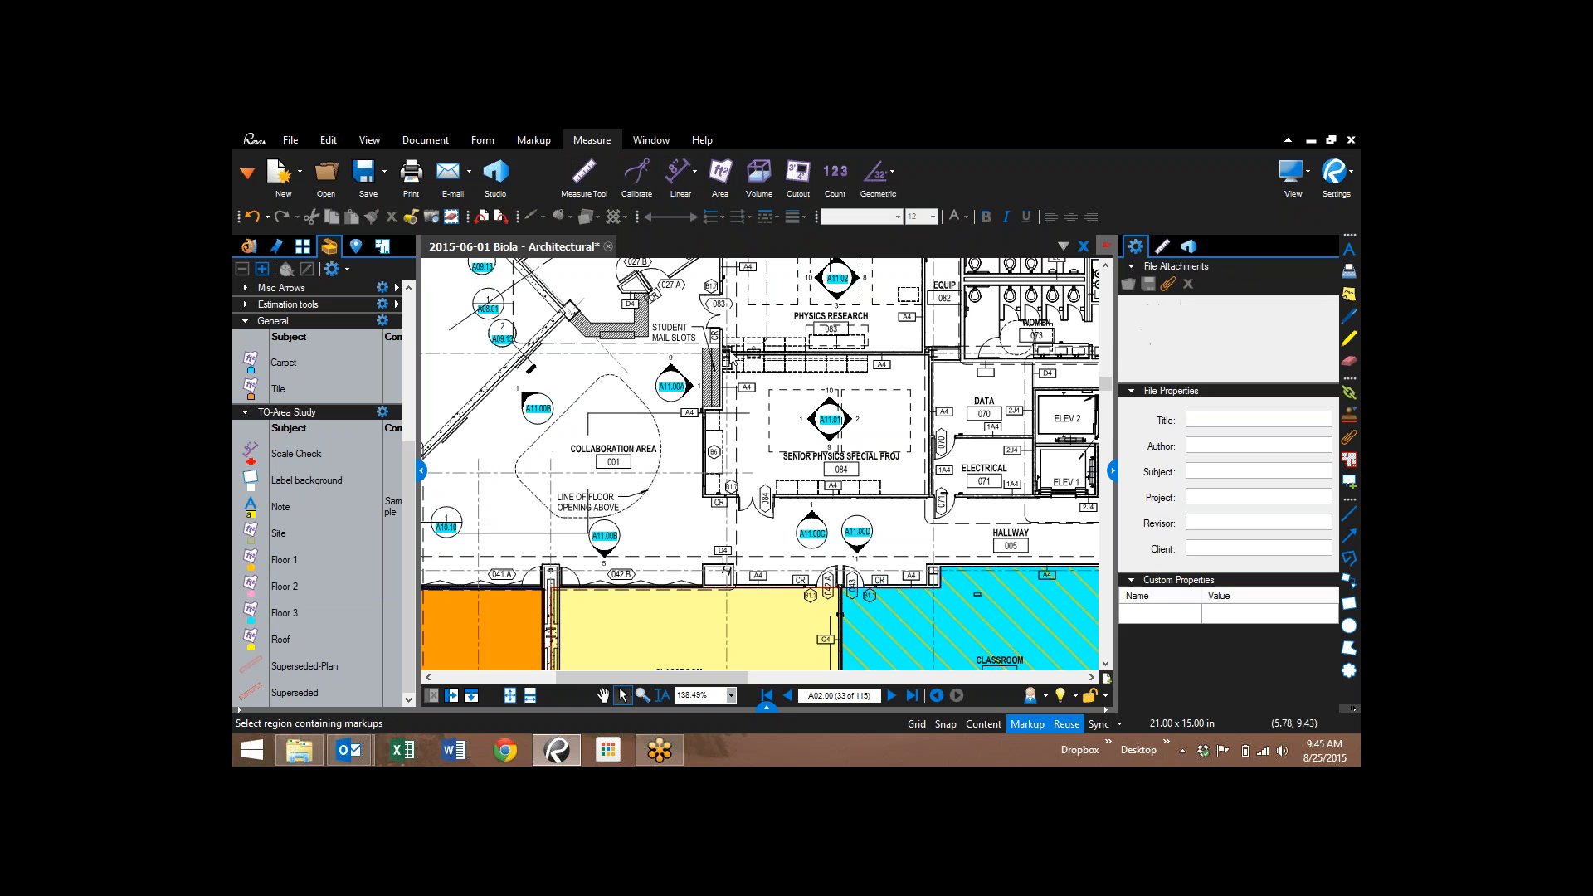
- Measure a perimeter of about 34 ft along the diagonal wall beside Collaboration Area 001 and the wall at gridline D.5
left_click(694, 172)
left_click(699, 216)
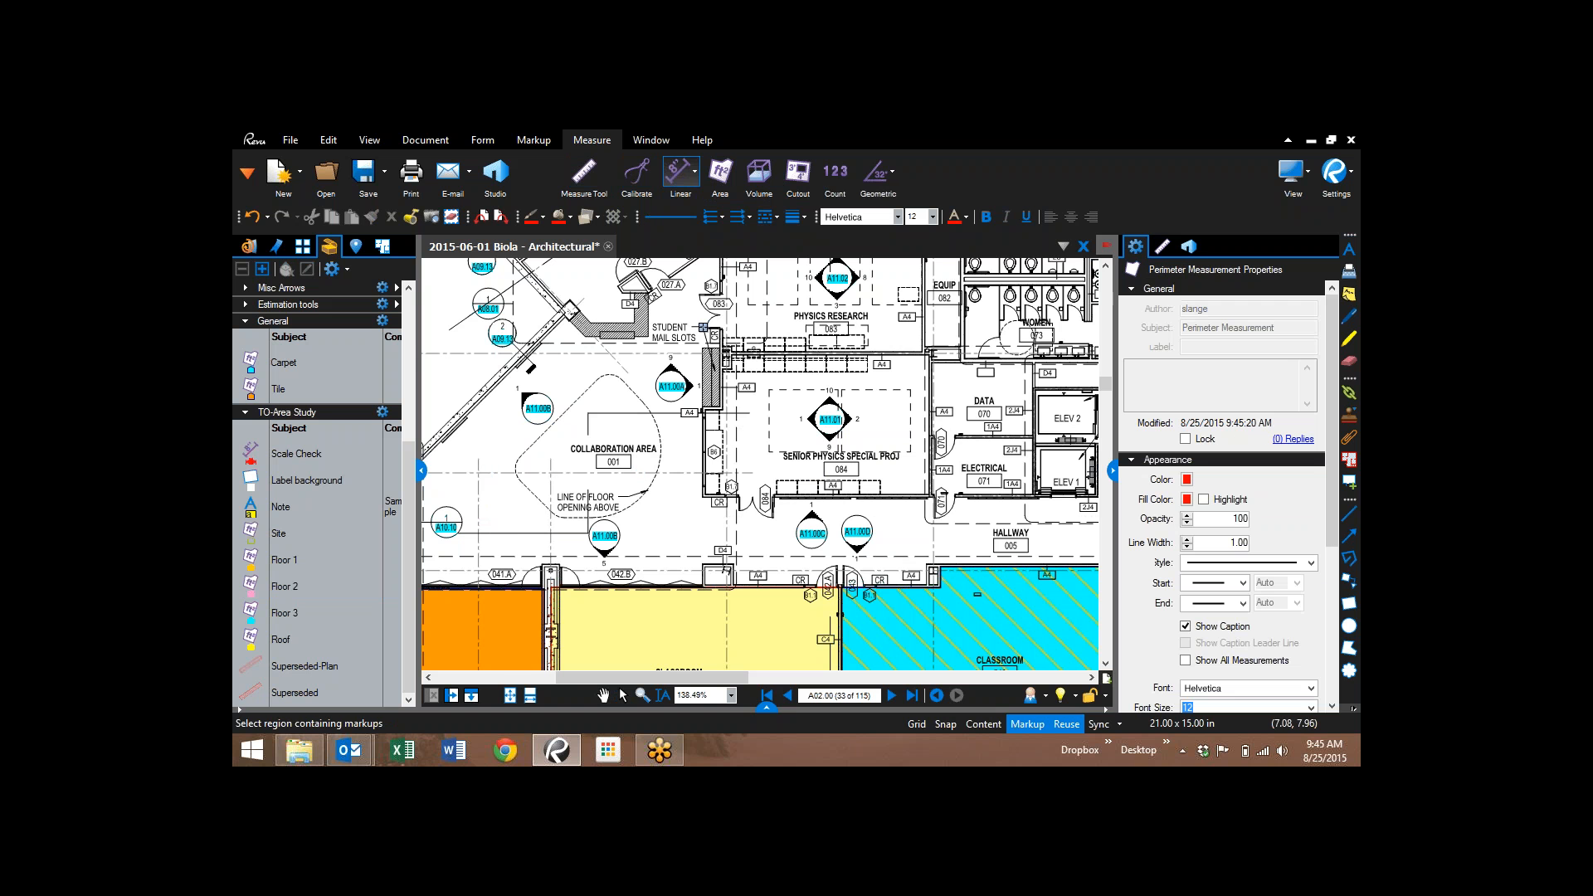
scroll(535, 464, "left", 3)
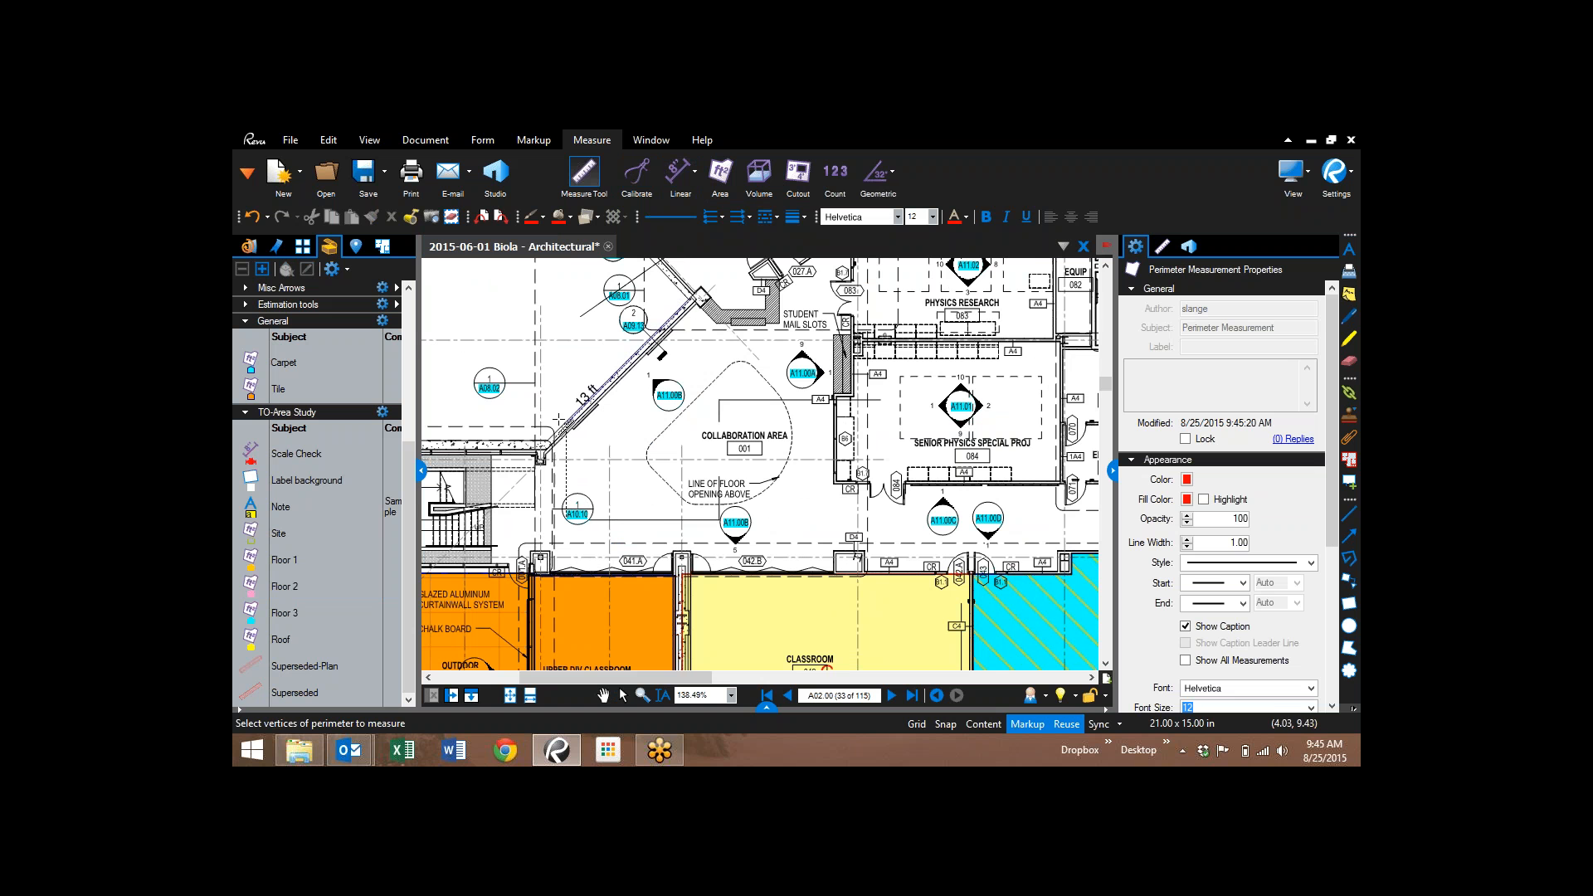
left_click(549, 447)
scroll(506, 451, "left", 3)
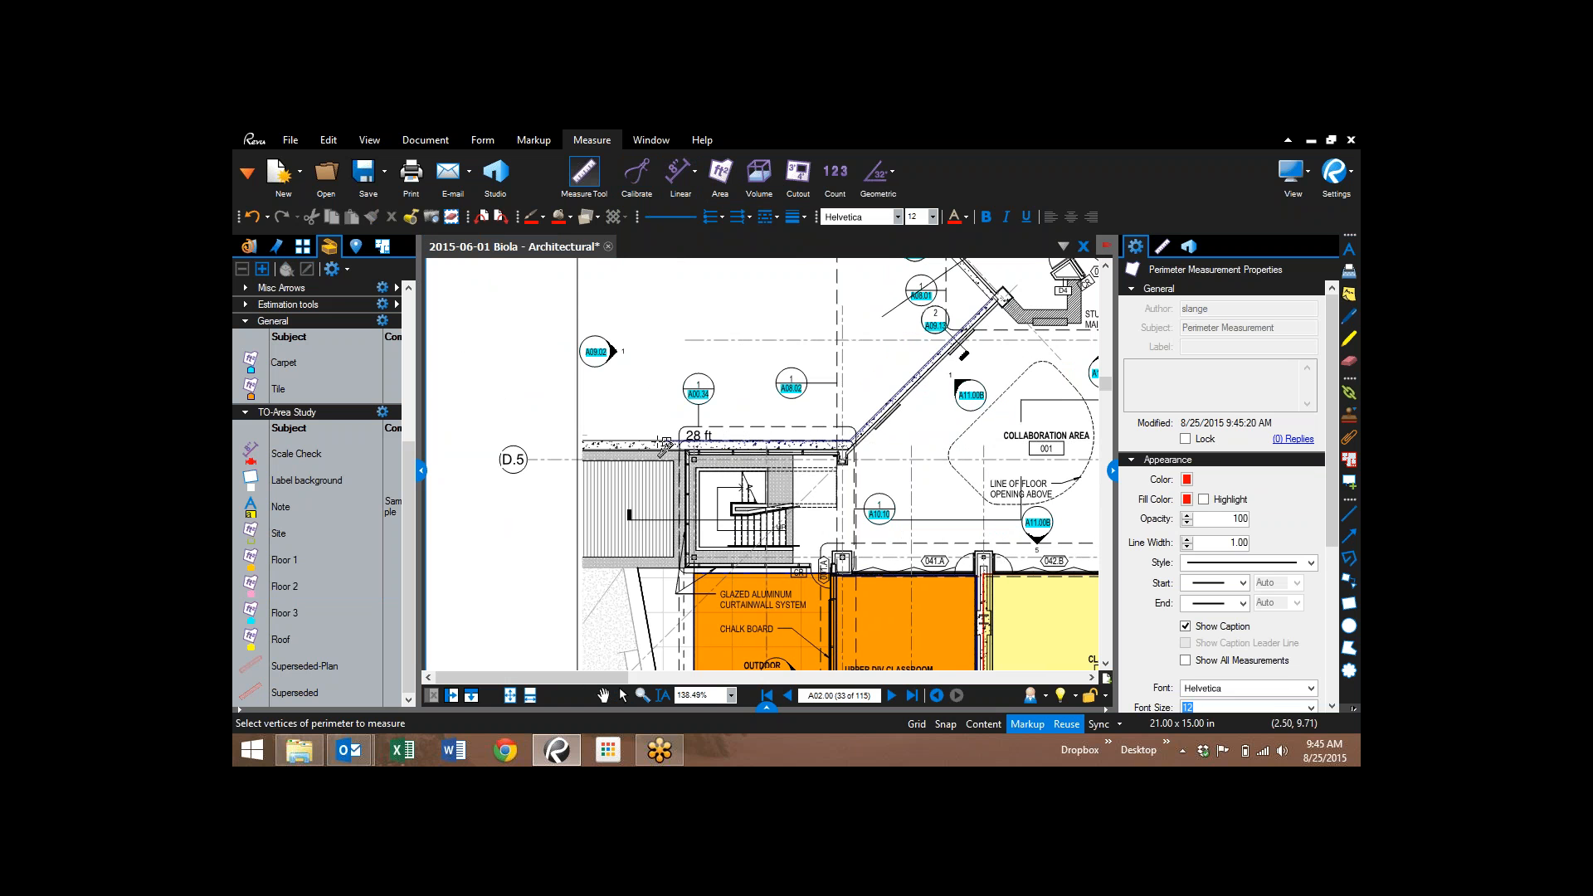
double_click(585, 444)
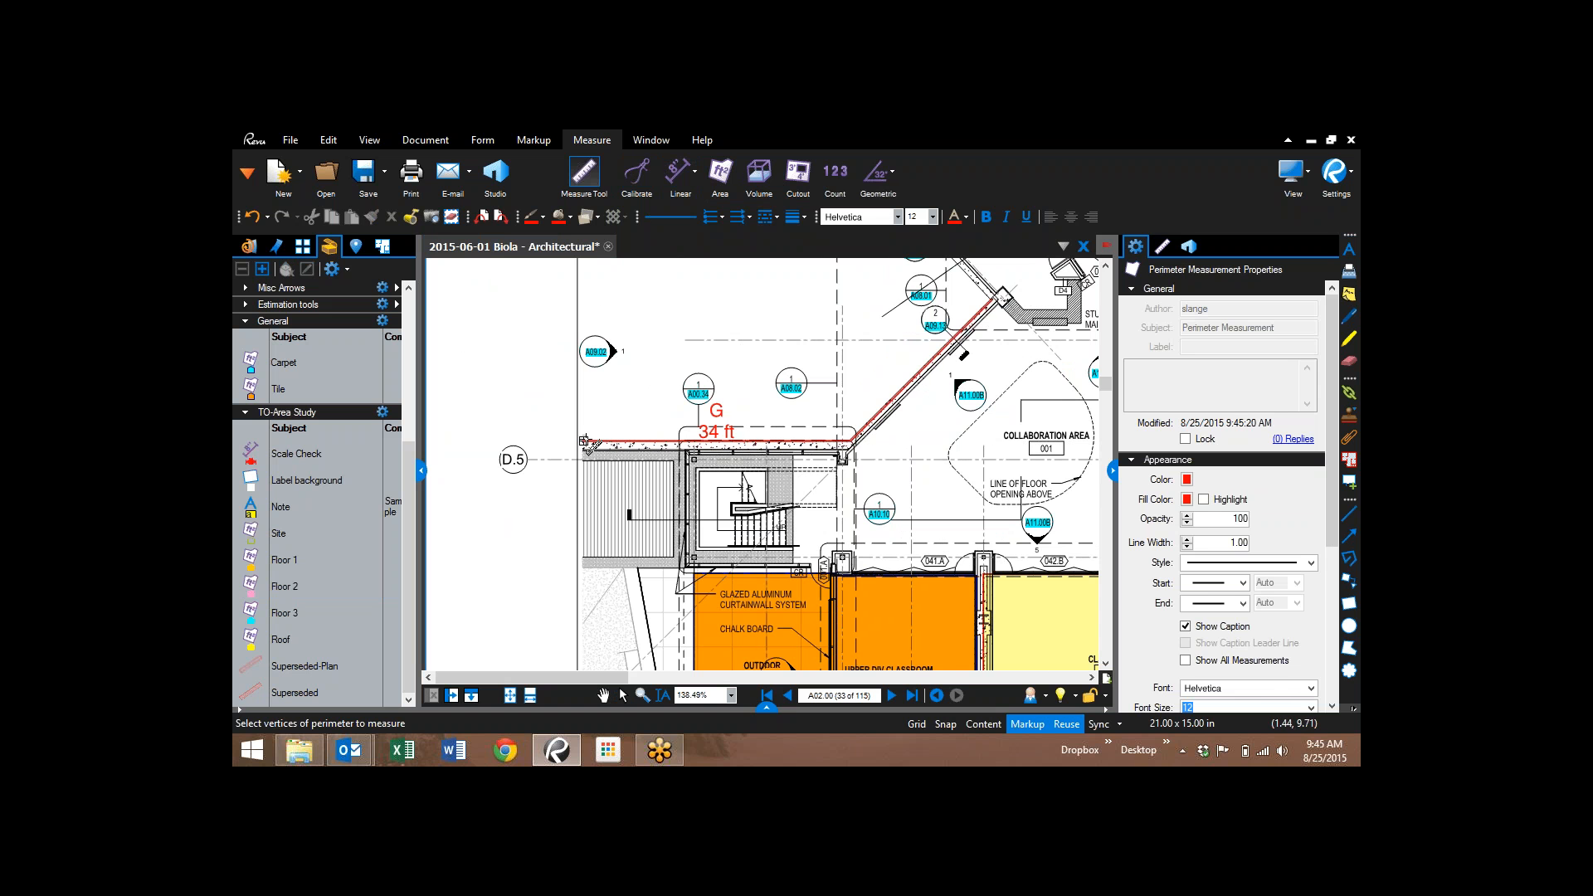
- Change the line color of the 34 ft perimeter measurement along the diagonal wall to bright green
left_click_drag(948, 445, 929, 473)
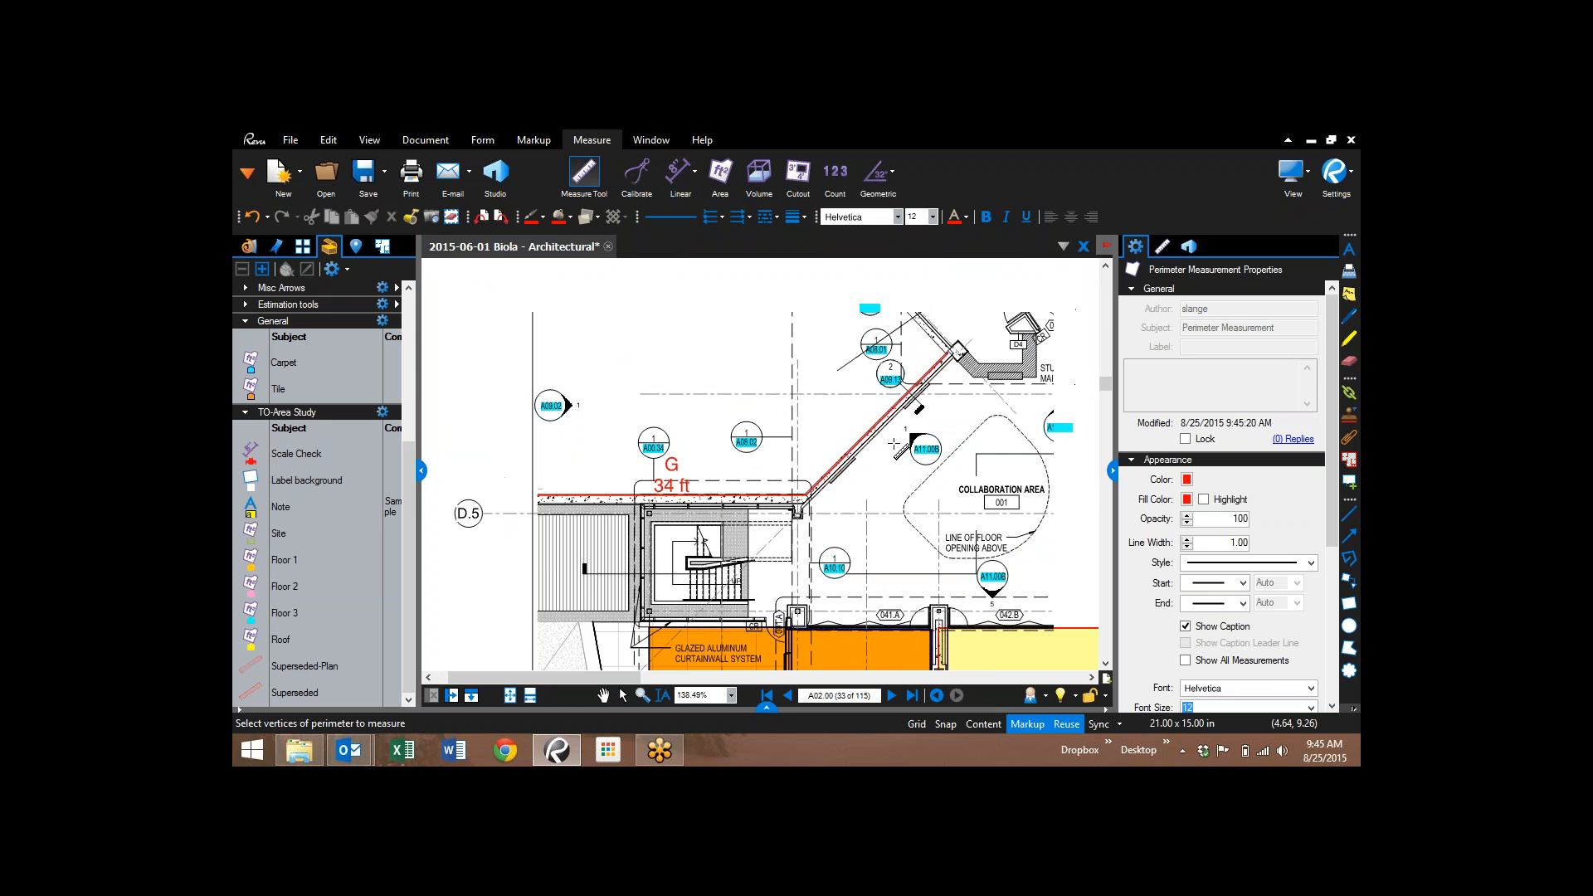
scroll(908, 456, "up", 3)
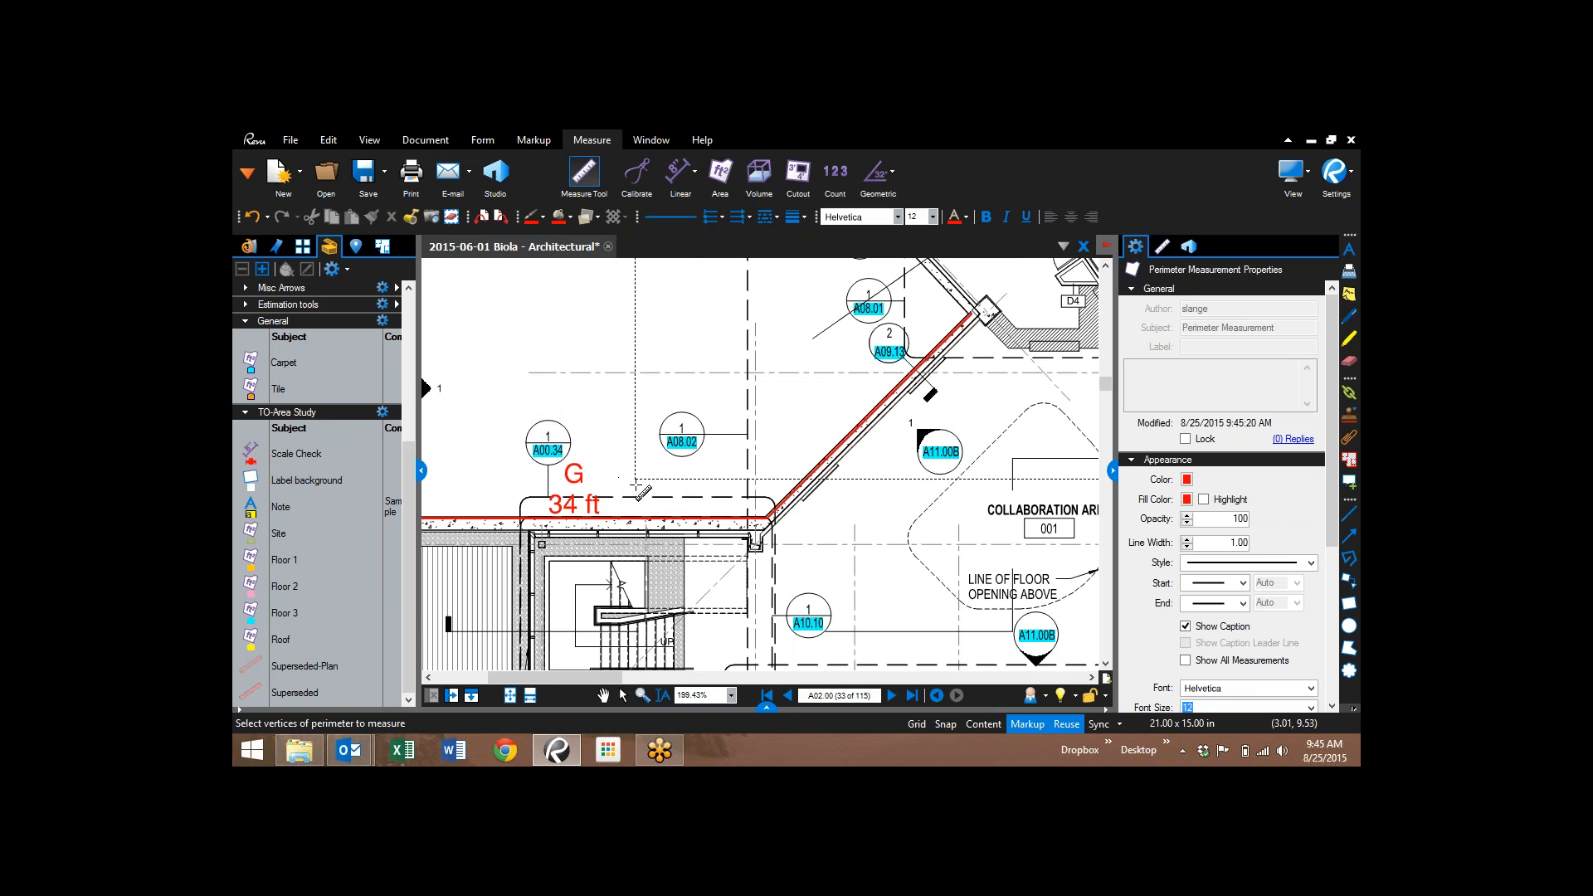
left_click(623, 695)
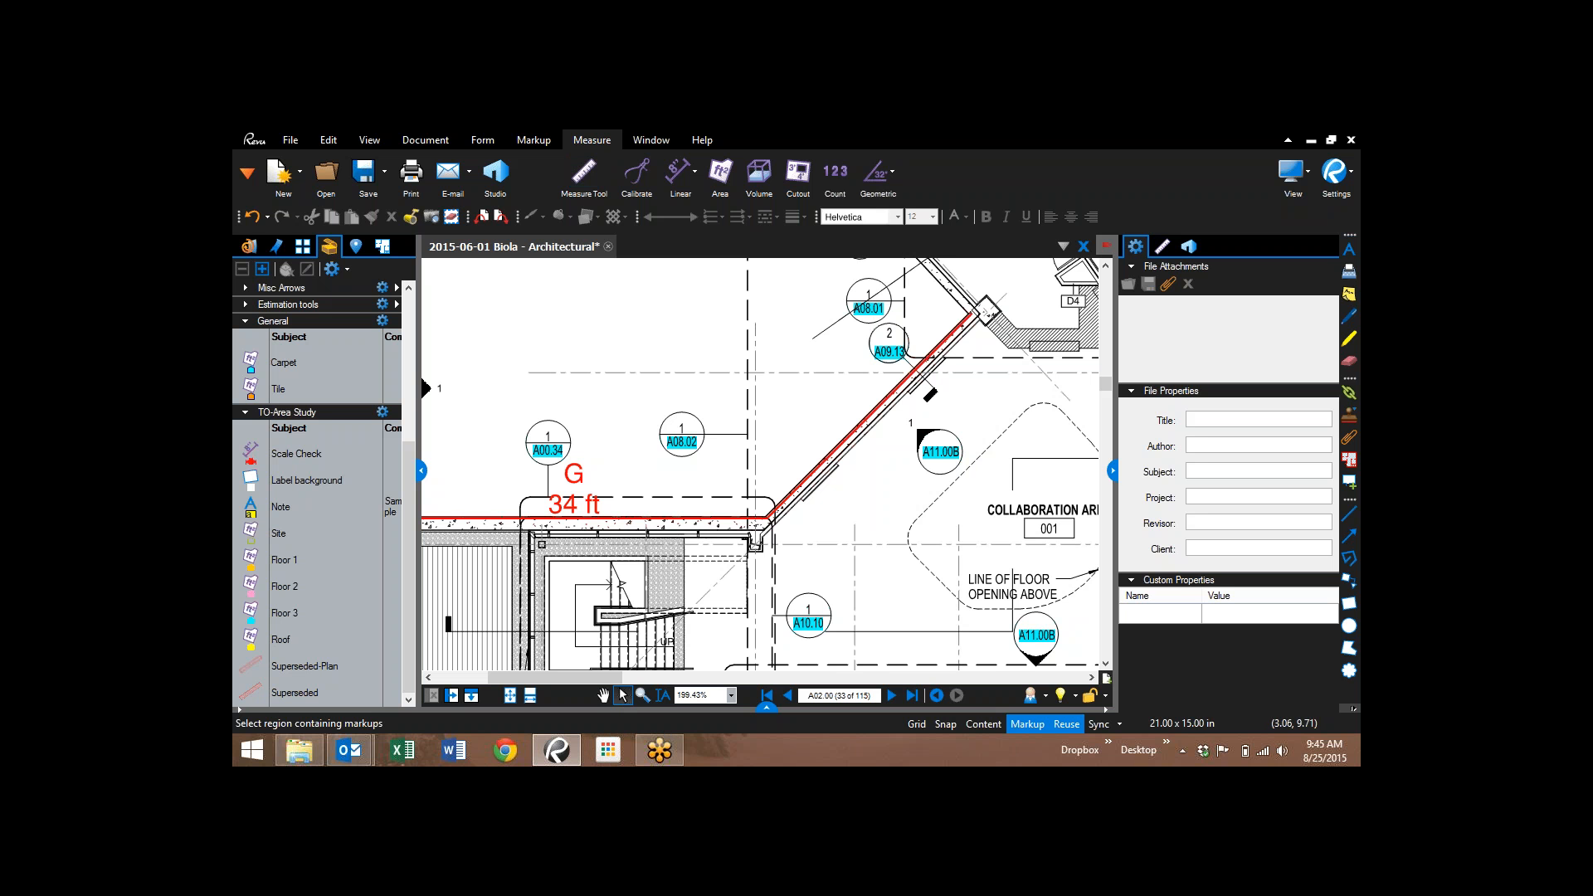
left_click(644, 521)
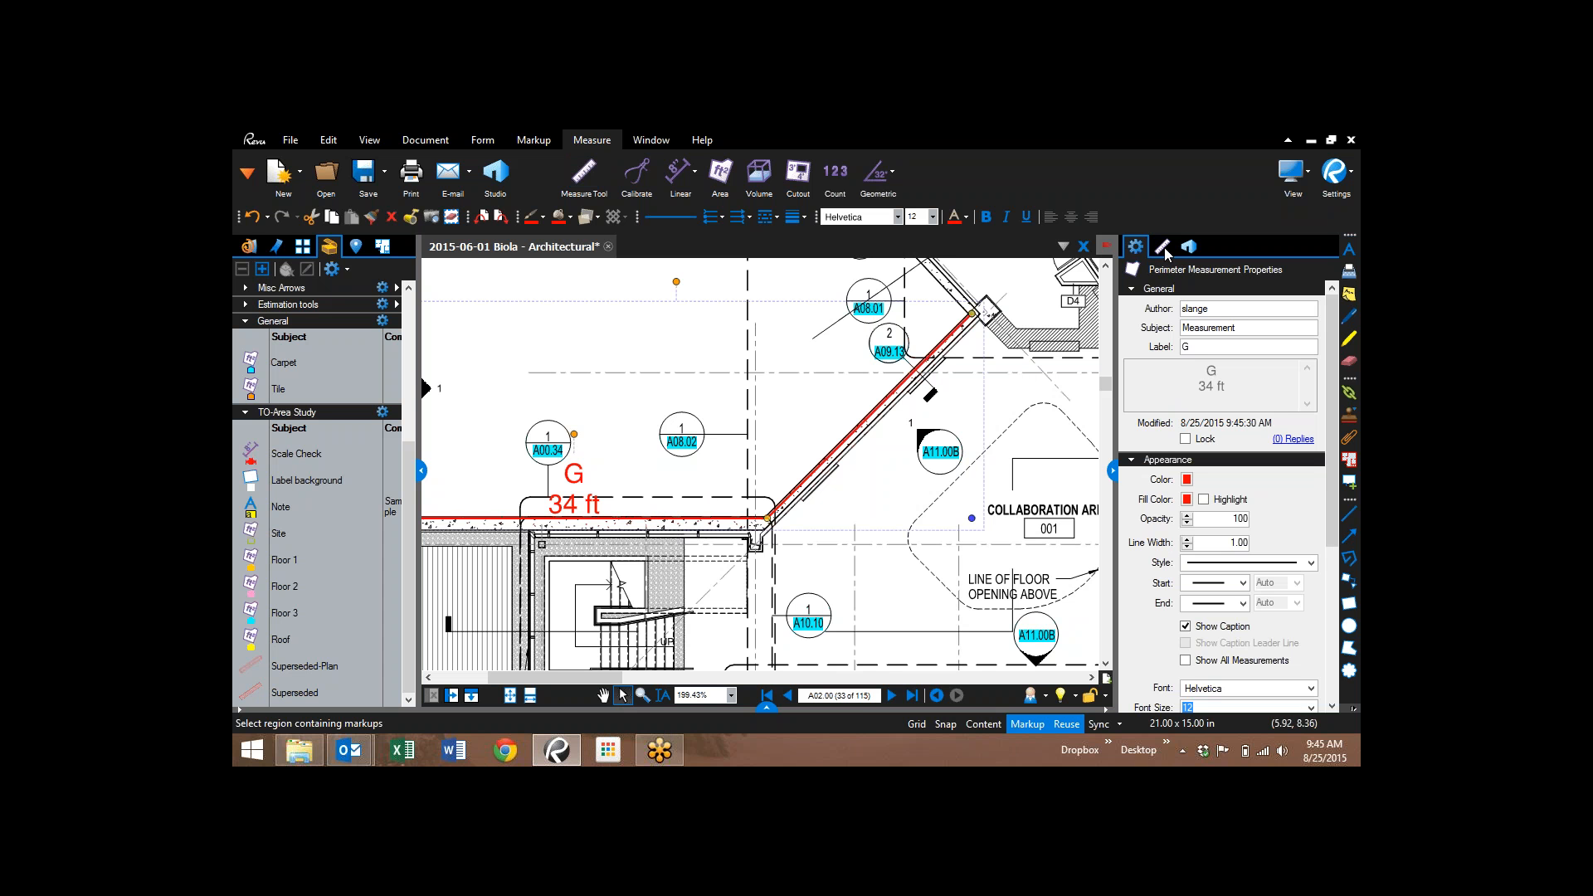
left_click(1188, 479)
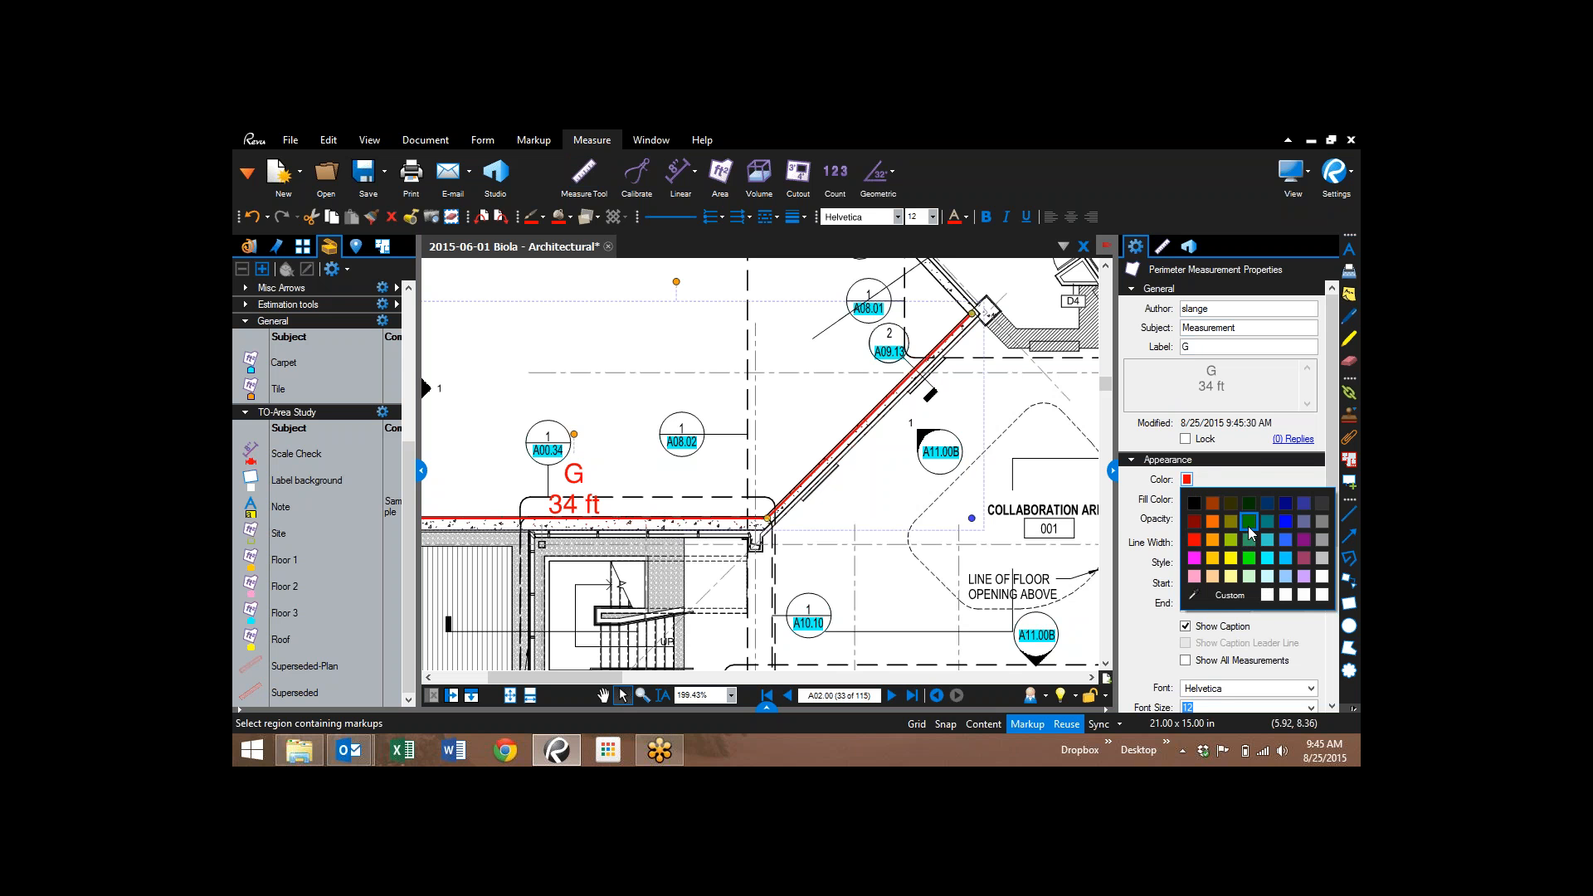
left_click(1249, 557)
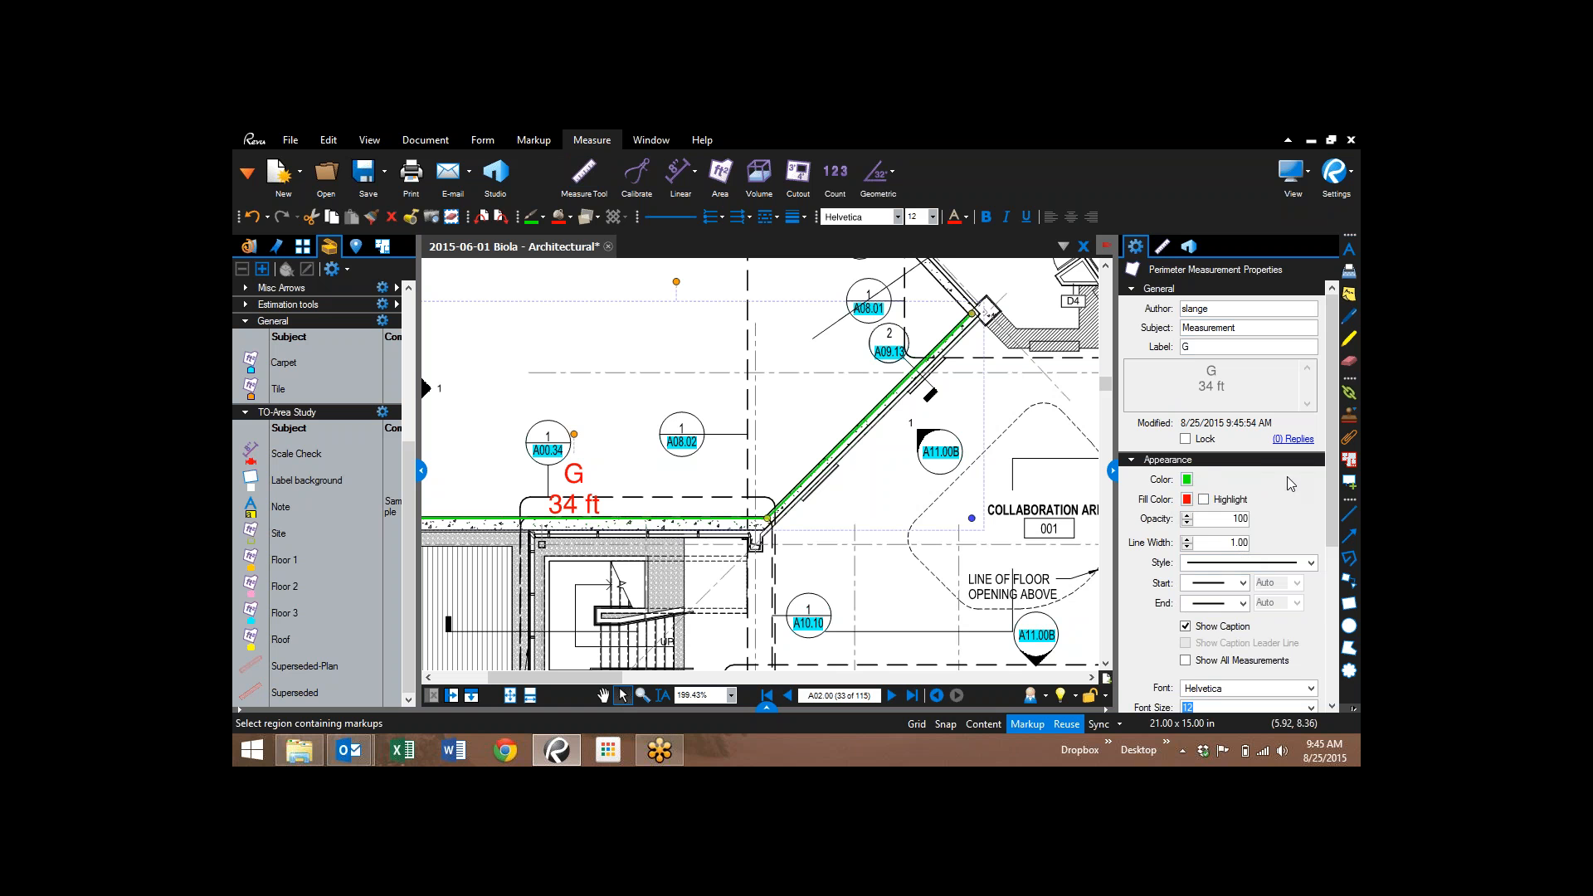
- Set the green perimeter's line width to 4.00 and turn on Highlight for it
left_click_drag(1333, 459, 1337, 504)
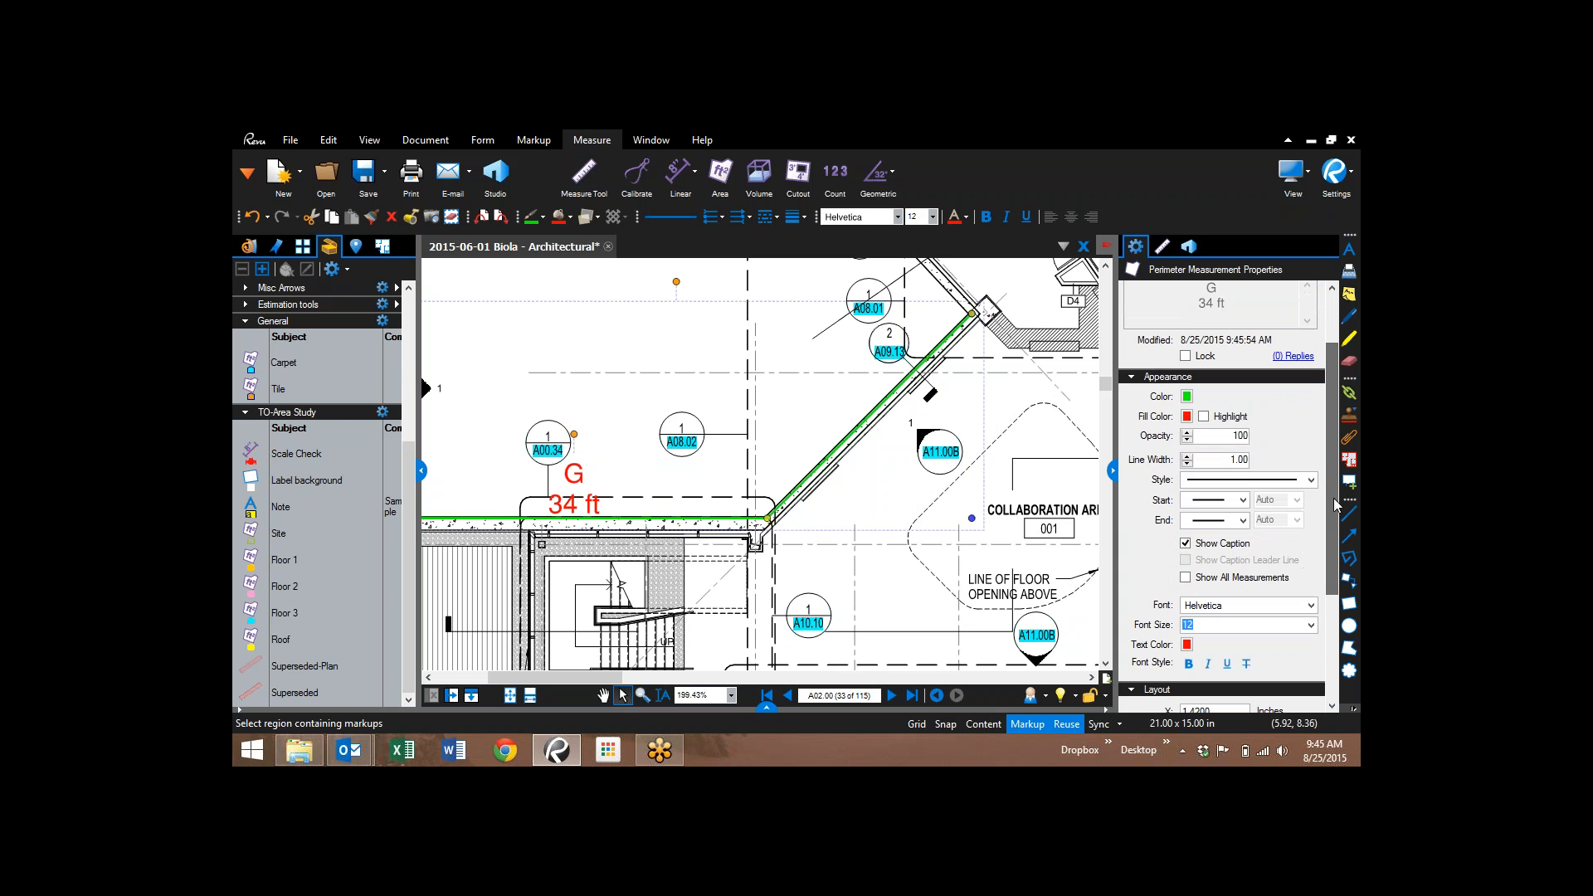
left_click(1187, 457)
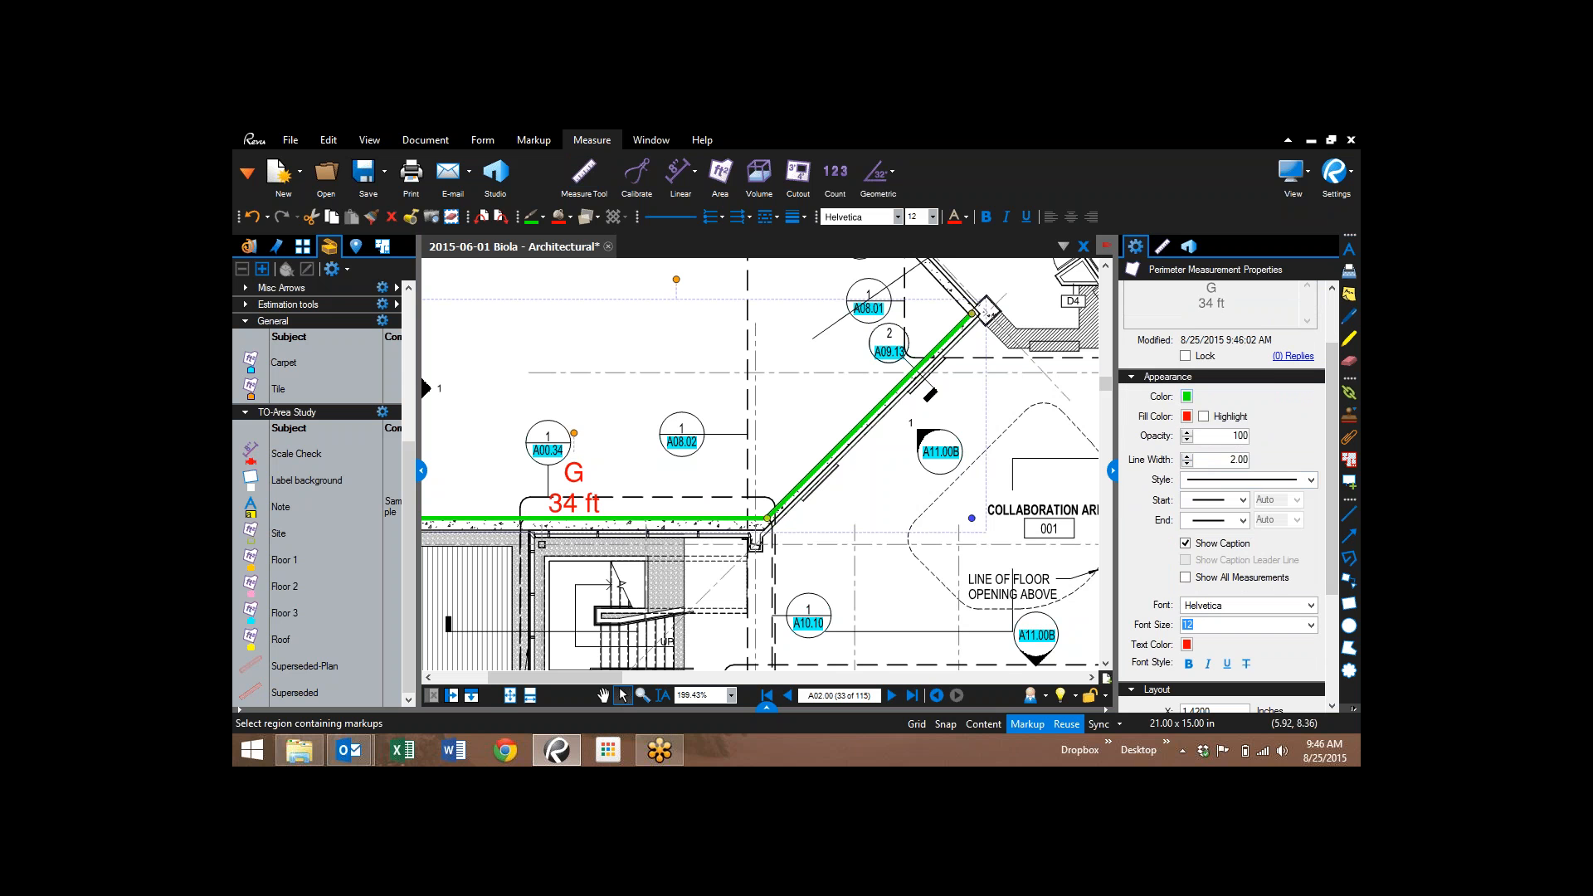
left_click(1188, 456)
left_click(1188, 456)
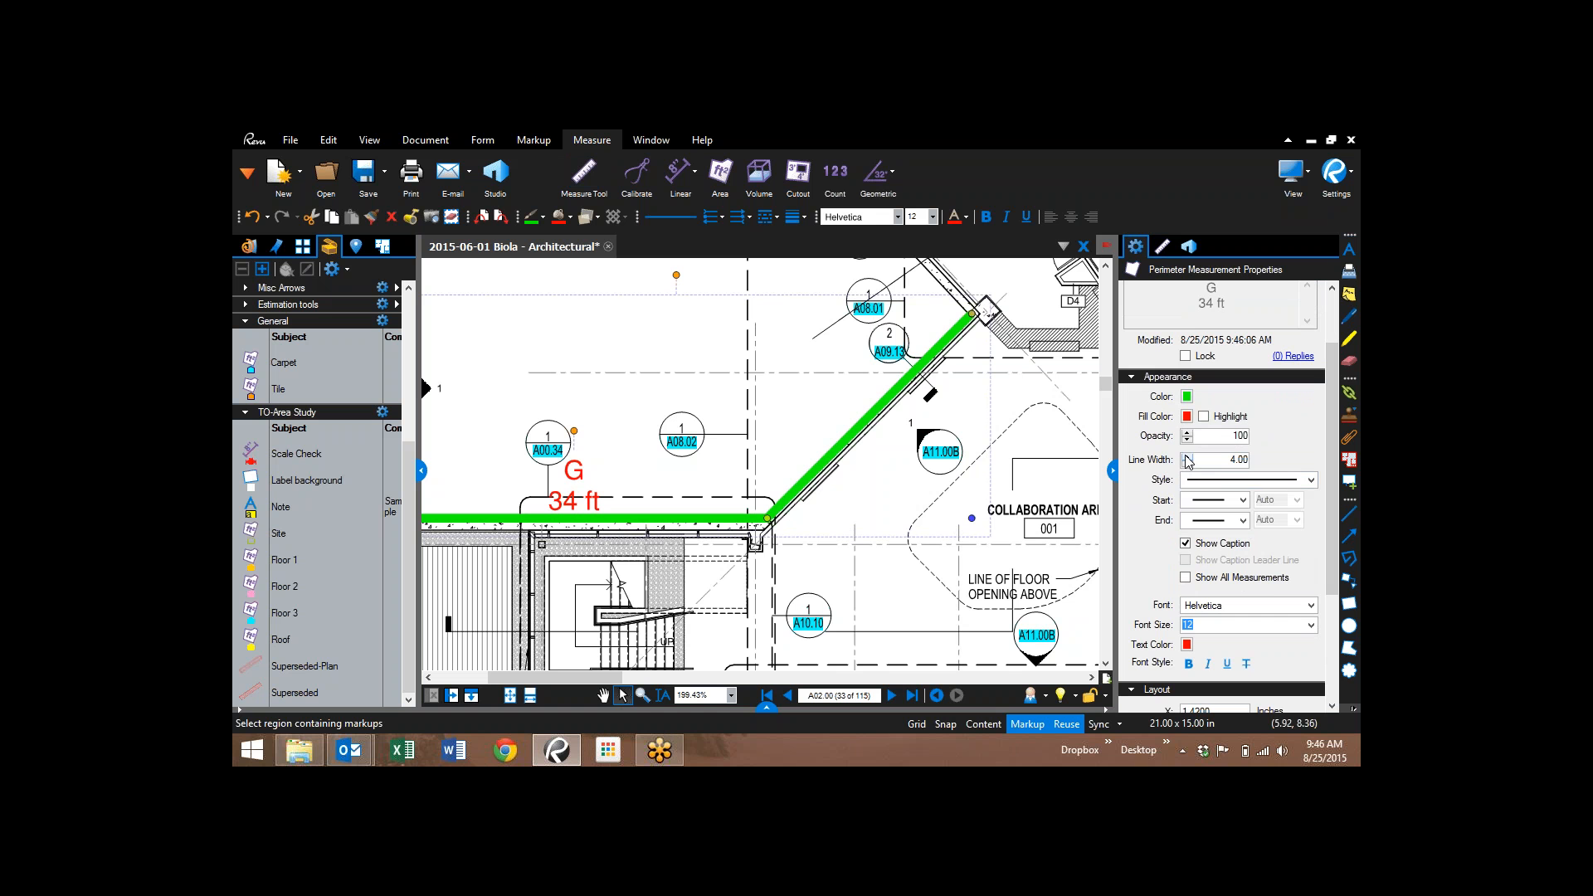
left_click(1204, 417)
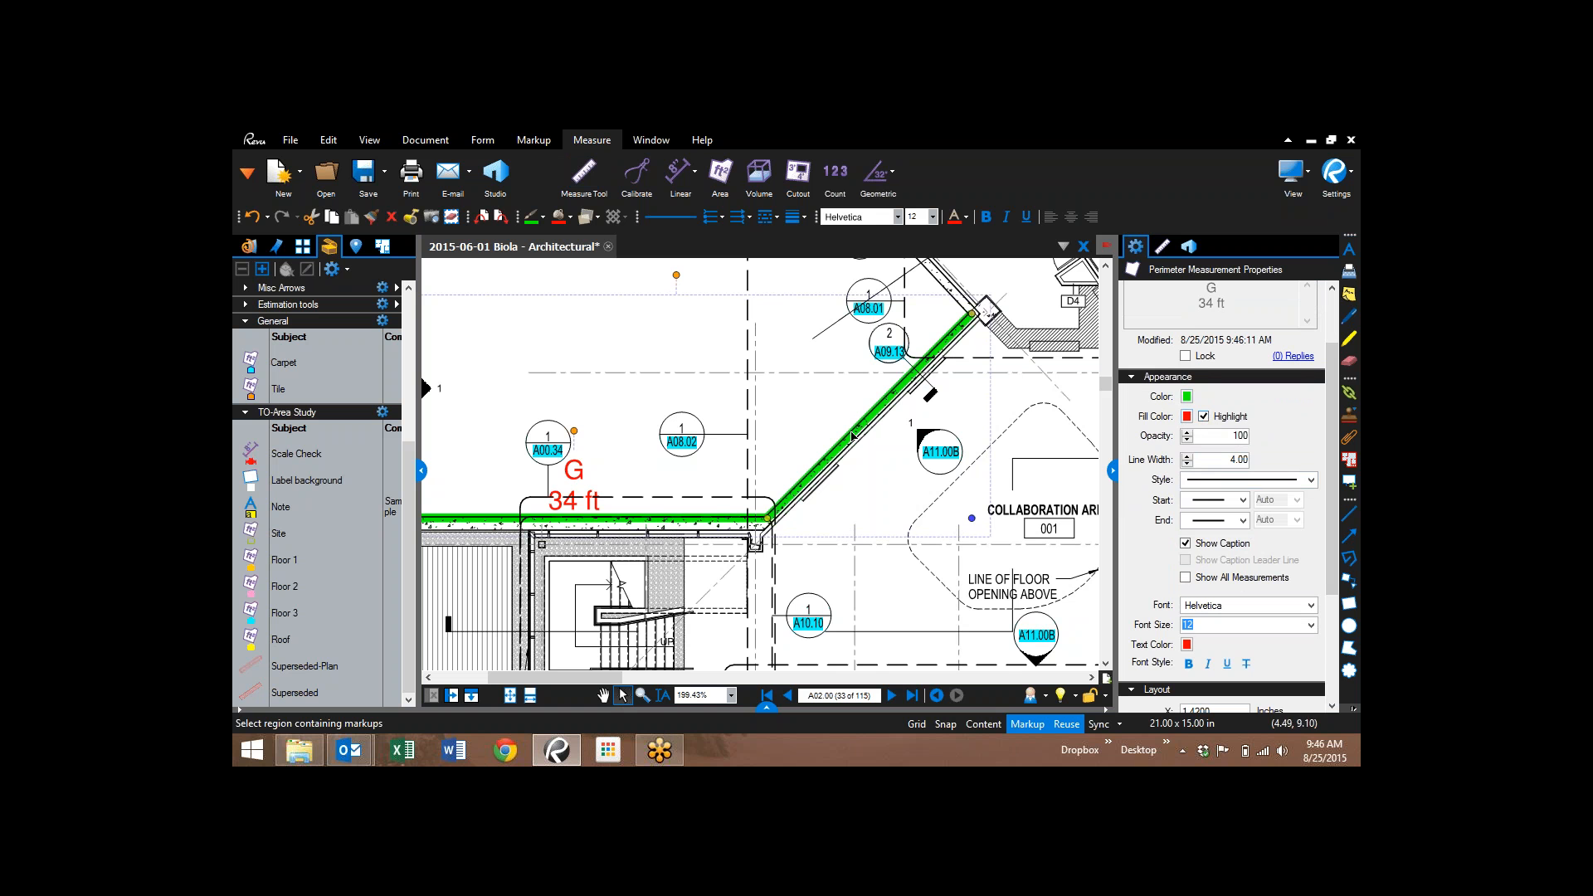
- Try the Dashed 2 line style on the wall perimeter and return it to Solid
left_click(1311, 482)
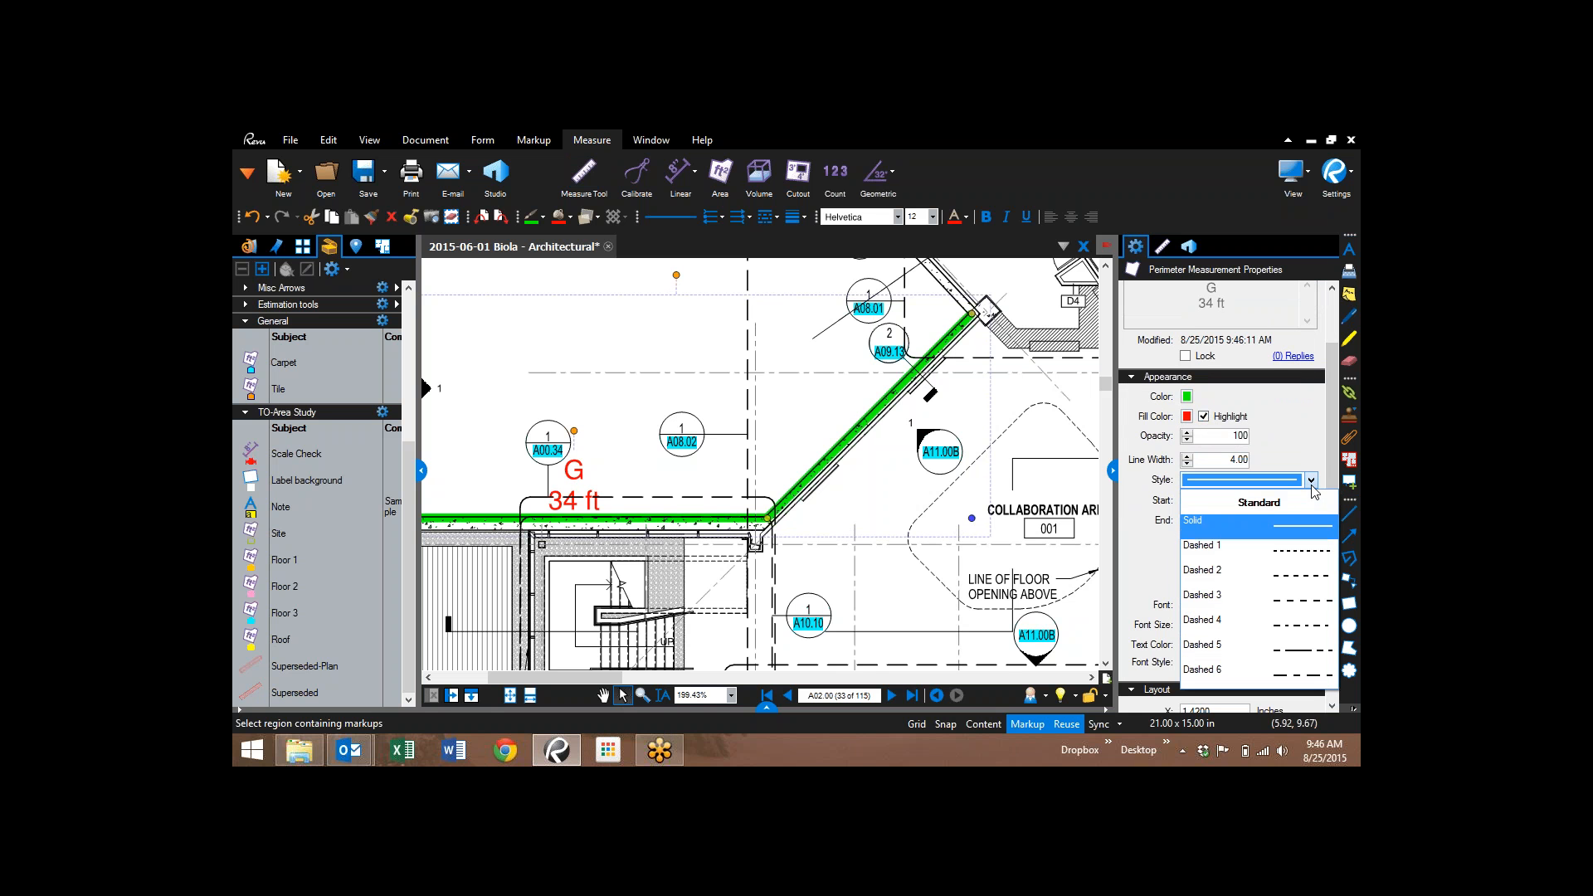
left_click(1307, 574)
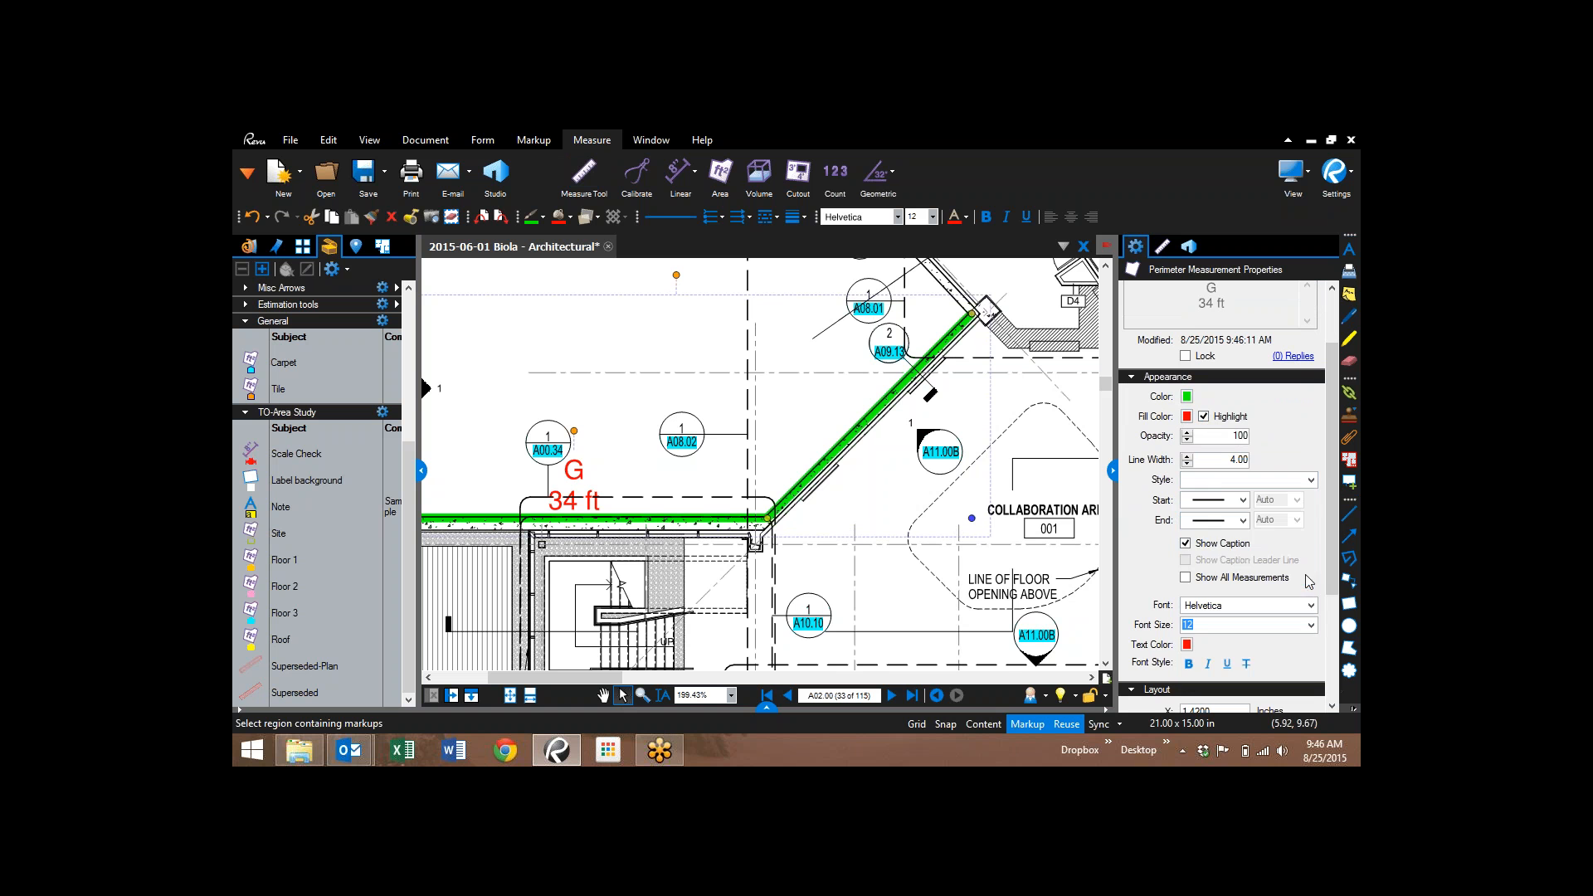
left_click(1311, 481)
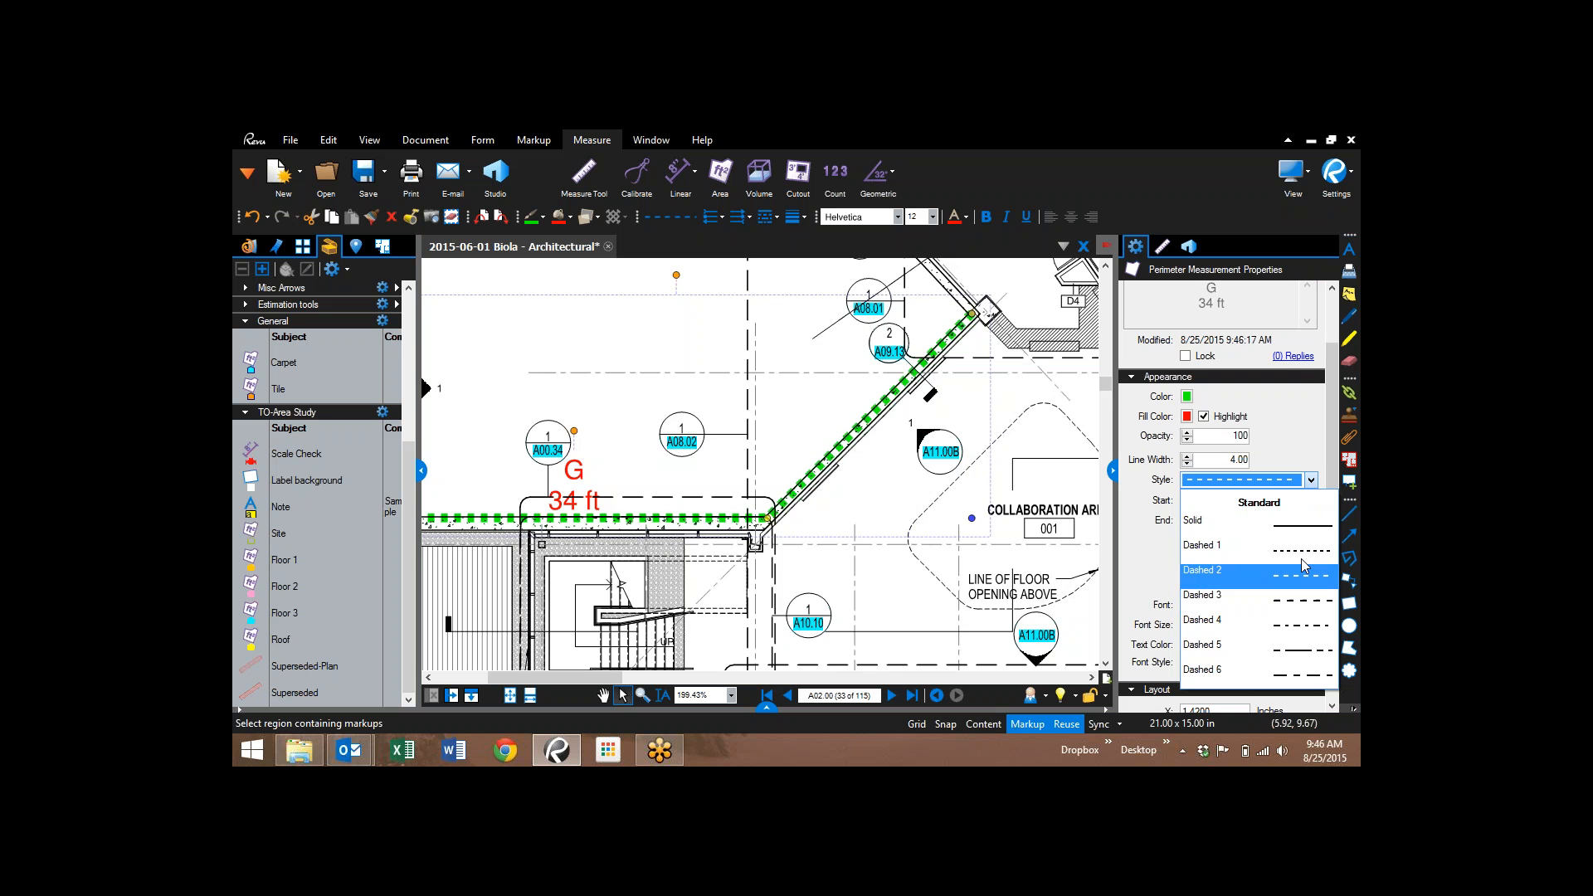
left_click(1301, 528)
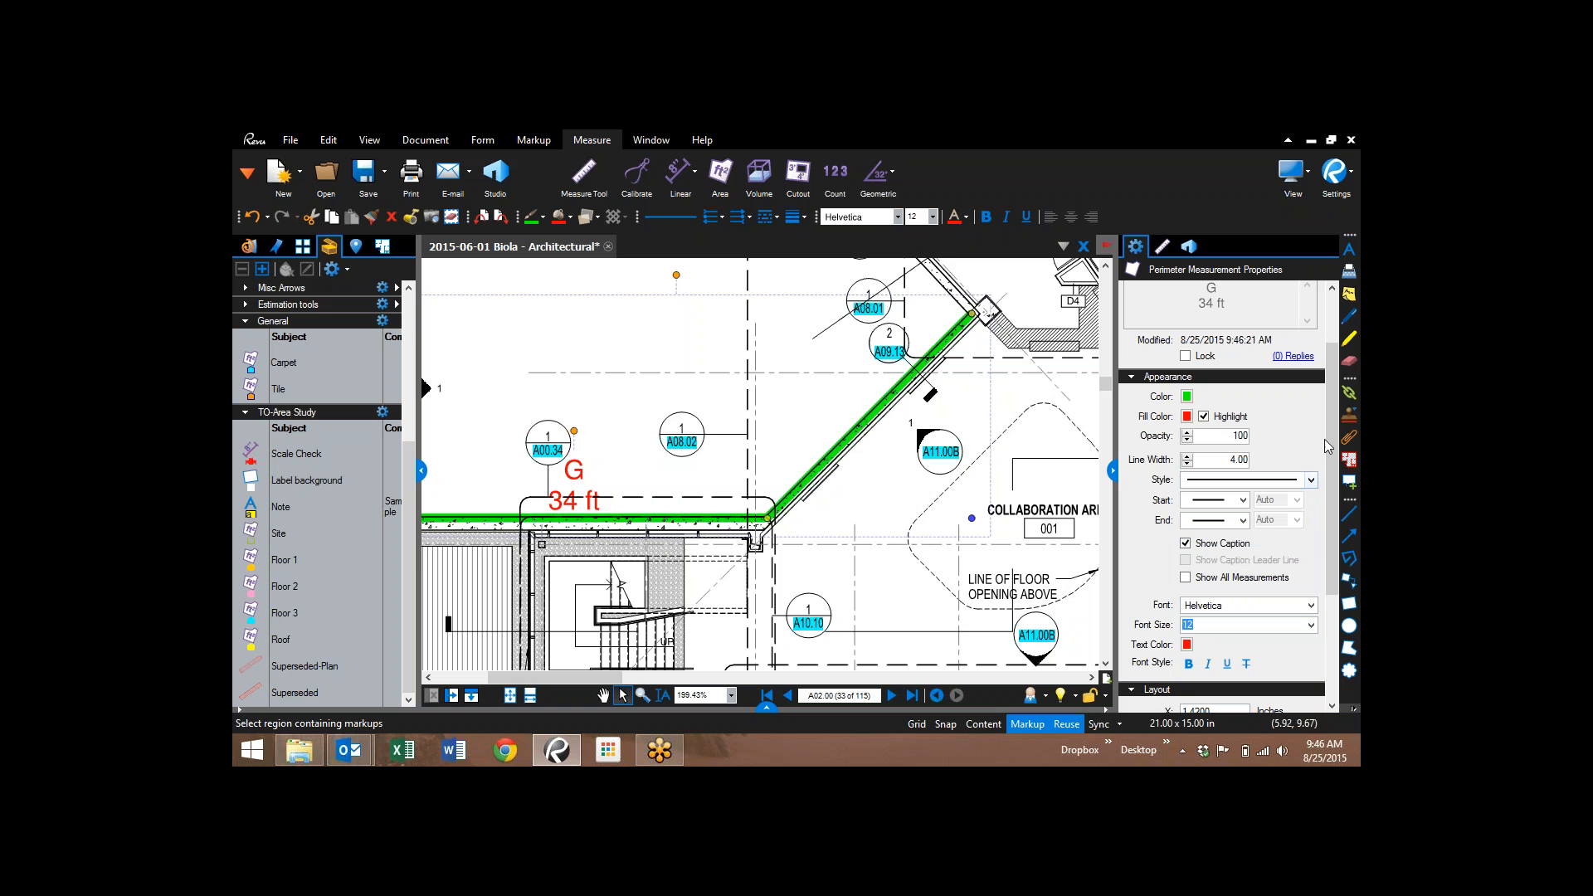
- Hide the caption of the green wall perimeter measurement and deselect it
left_click(1186, 544)
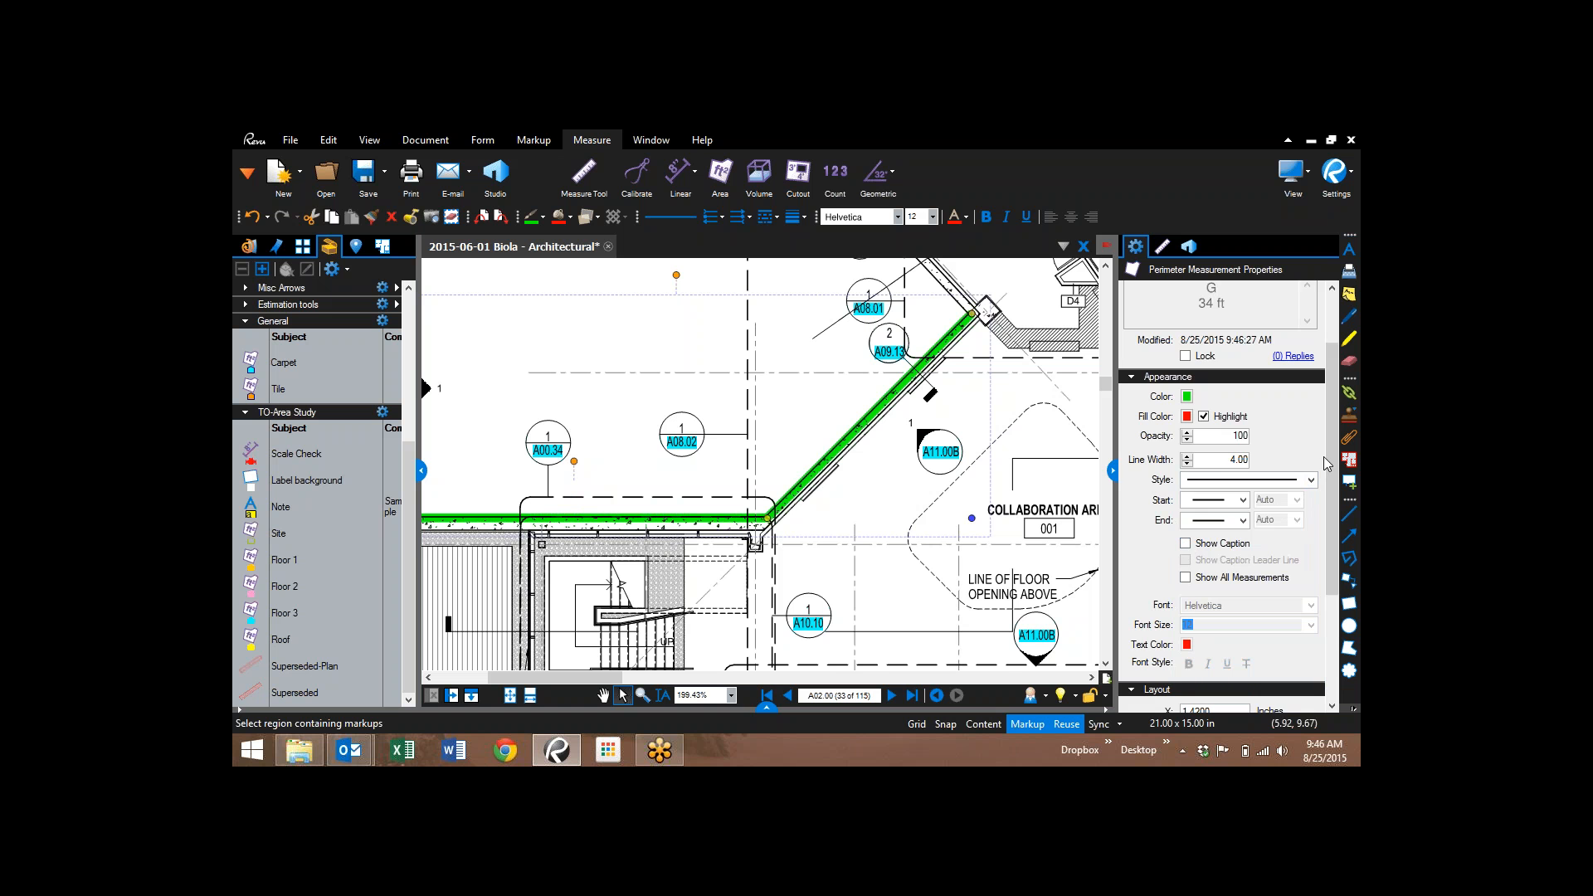
scroll(1327, 463, "down", 3)
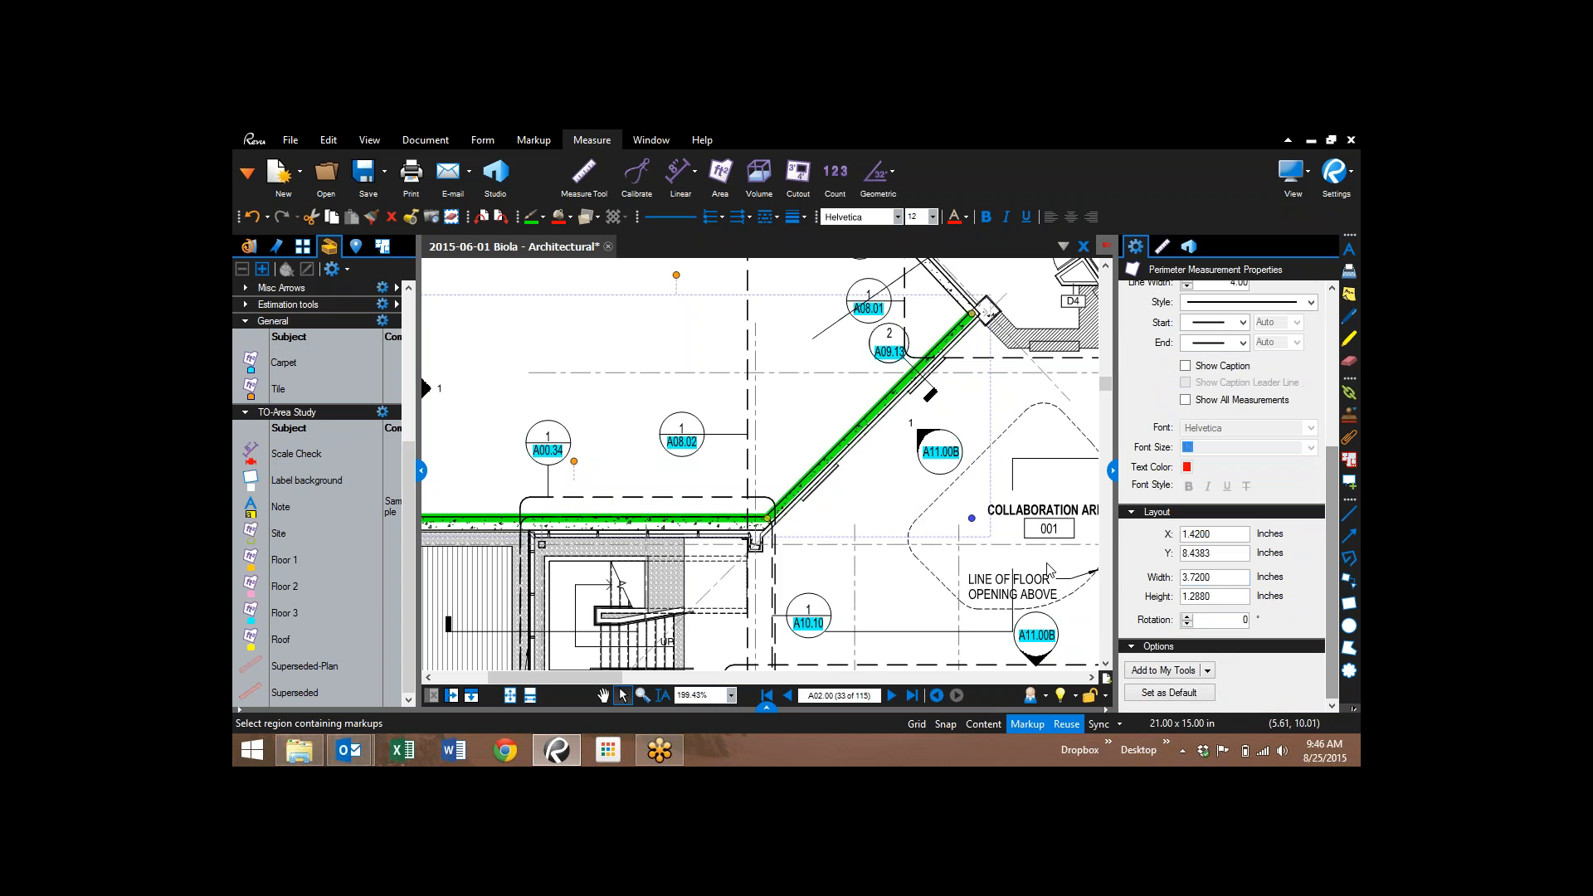
left_click(772, 399)
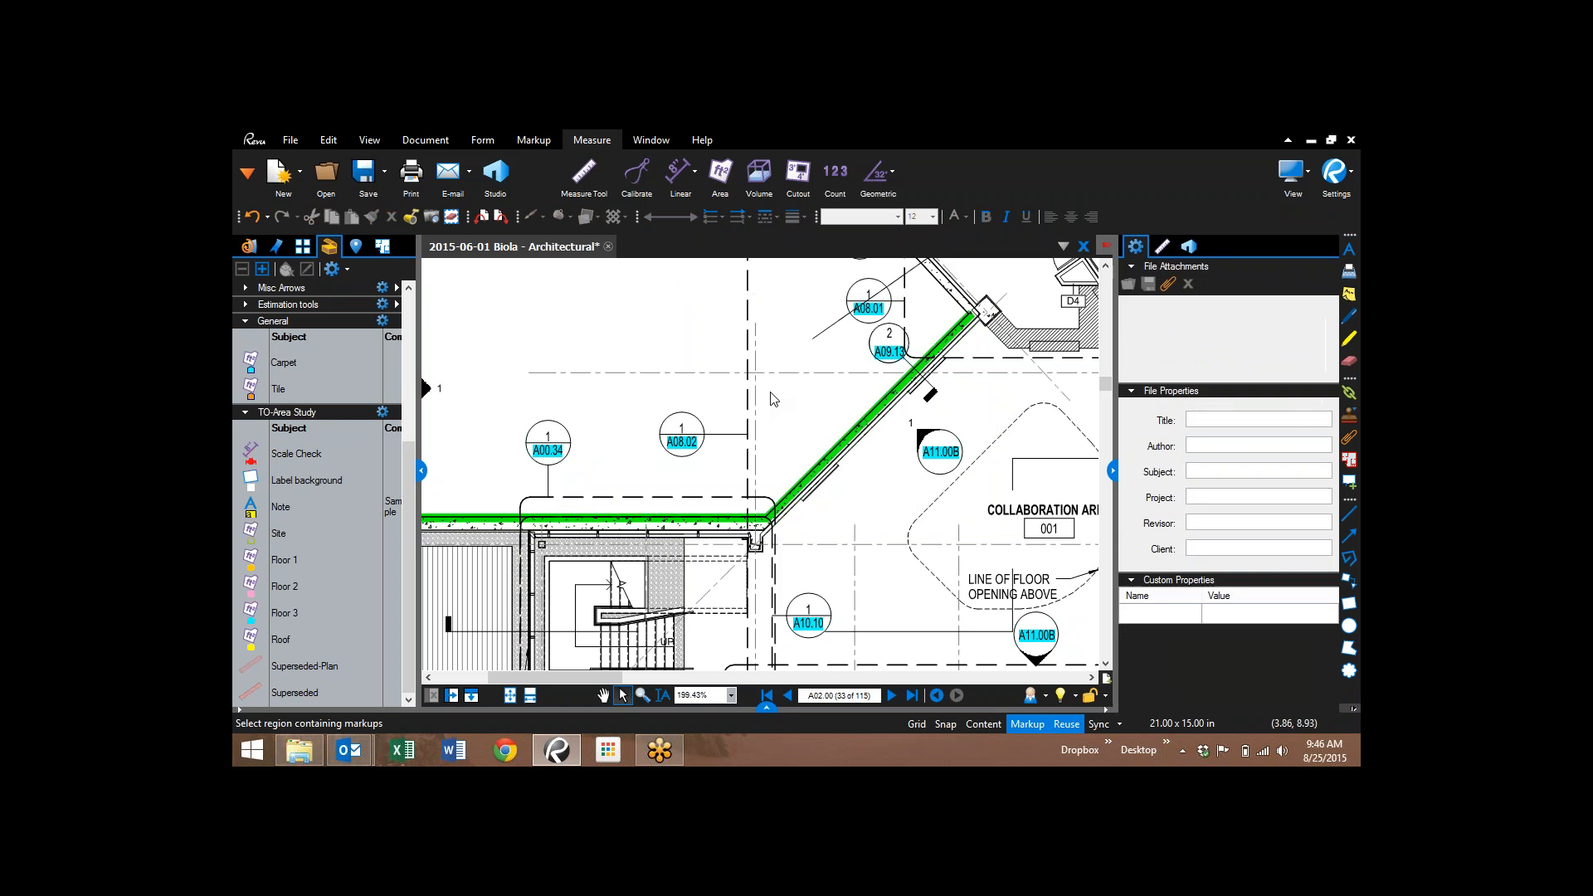
- Set the green perimeter measurement's subject to "Conc wall" and clear its label
left_click(817, 468)
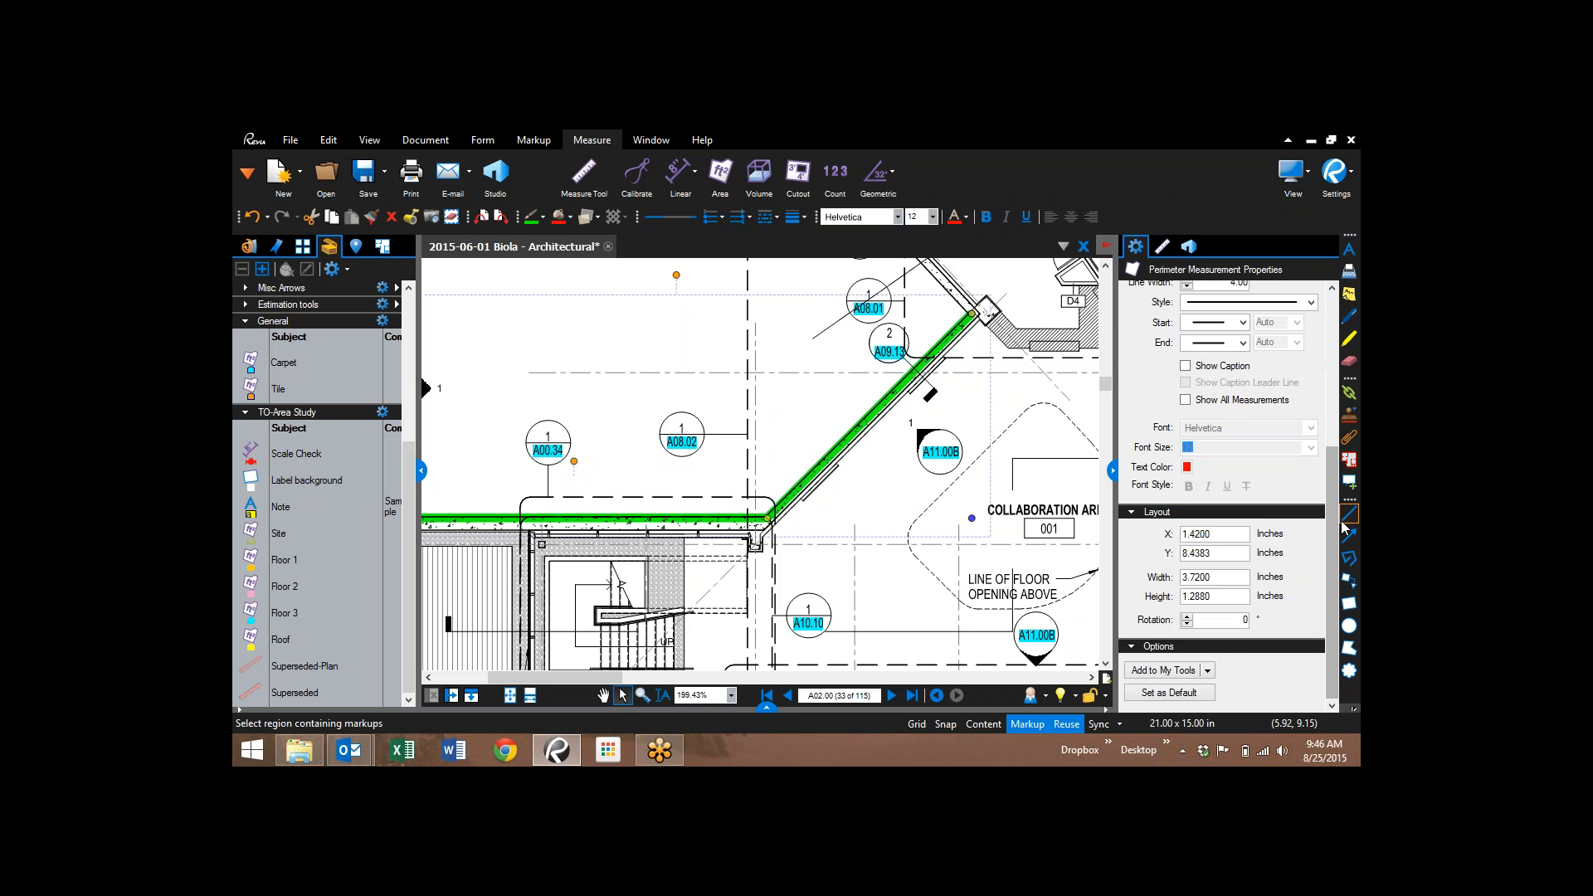
scroll(1330, 448, "up", 5)
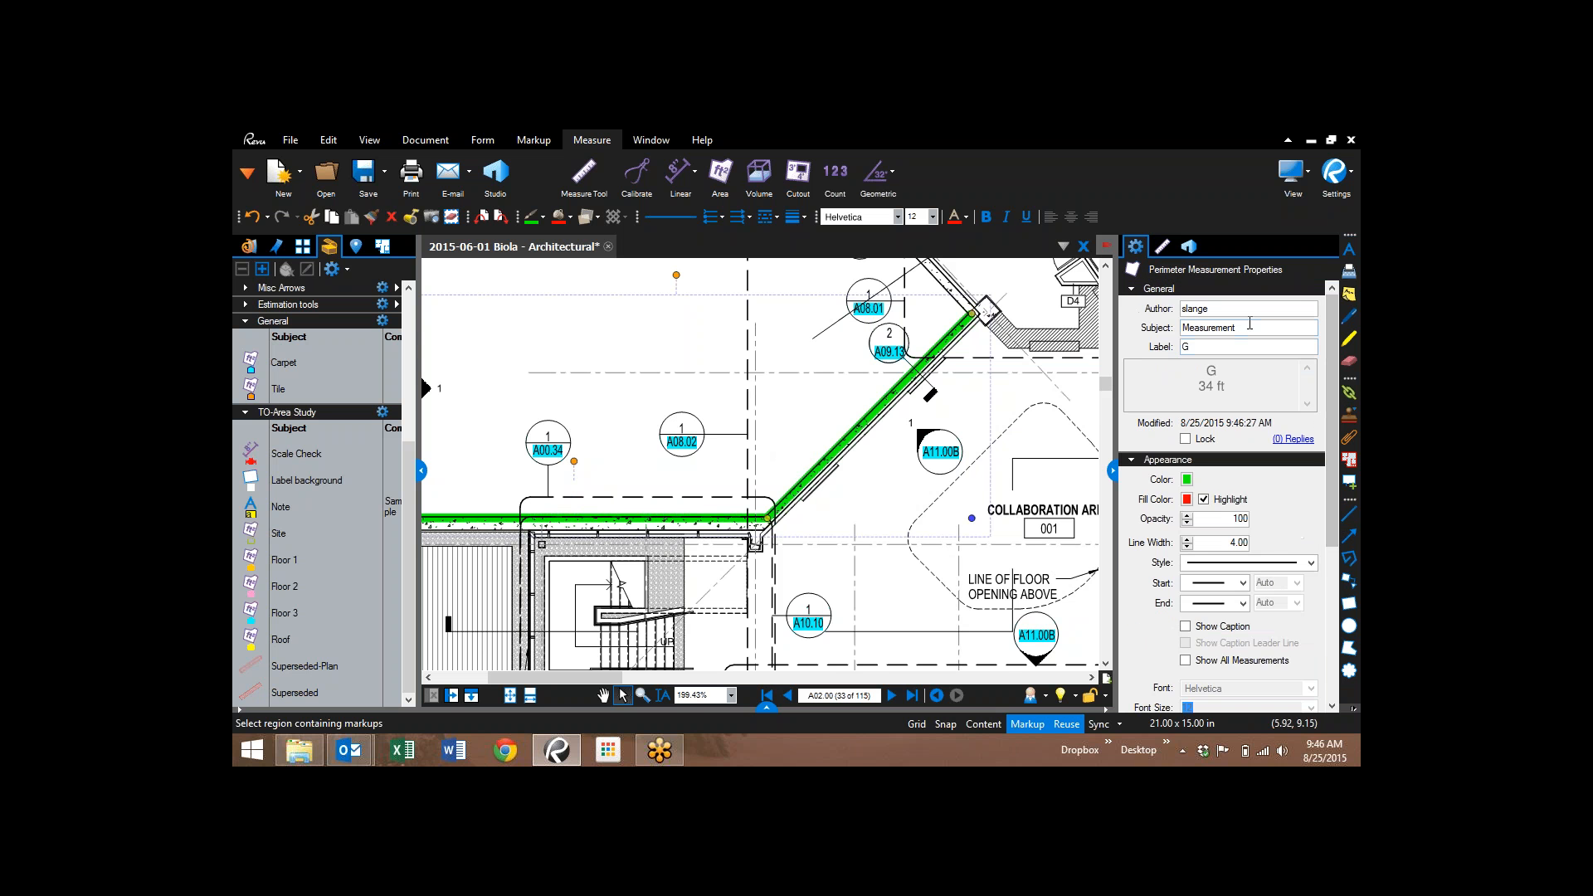
left_click_drag(1250, 324, 1169, 322)
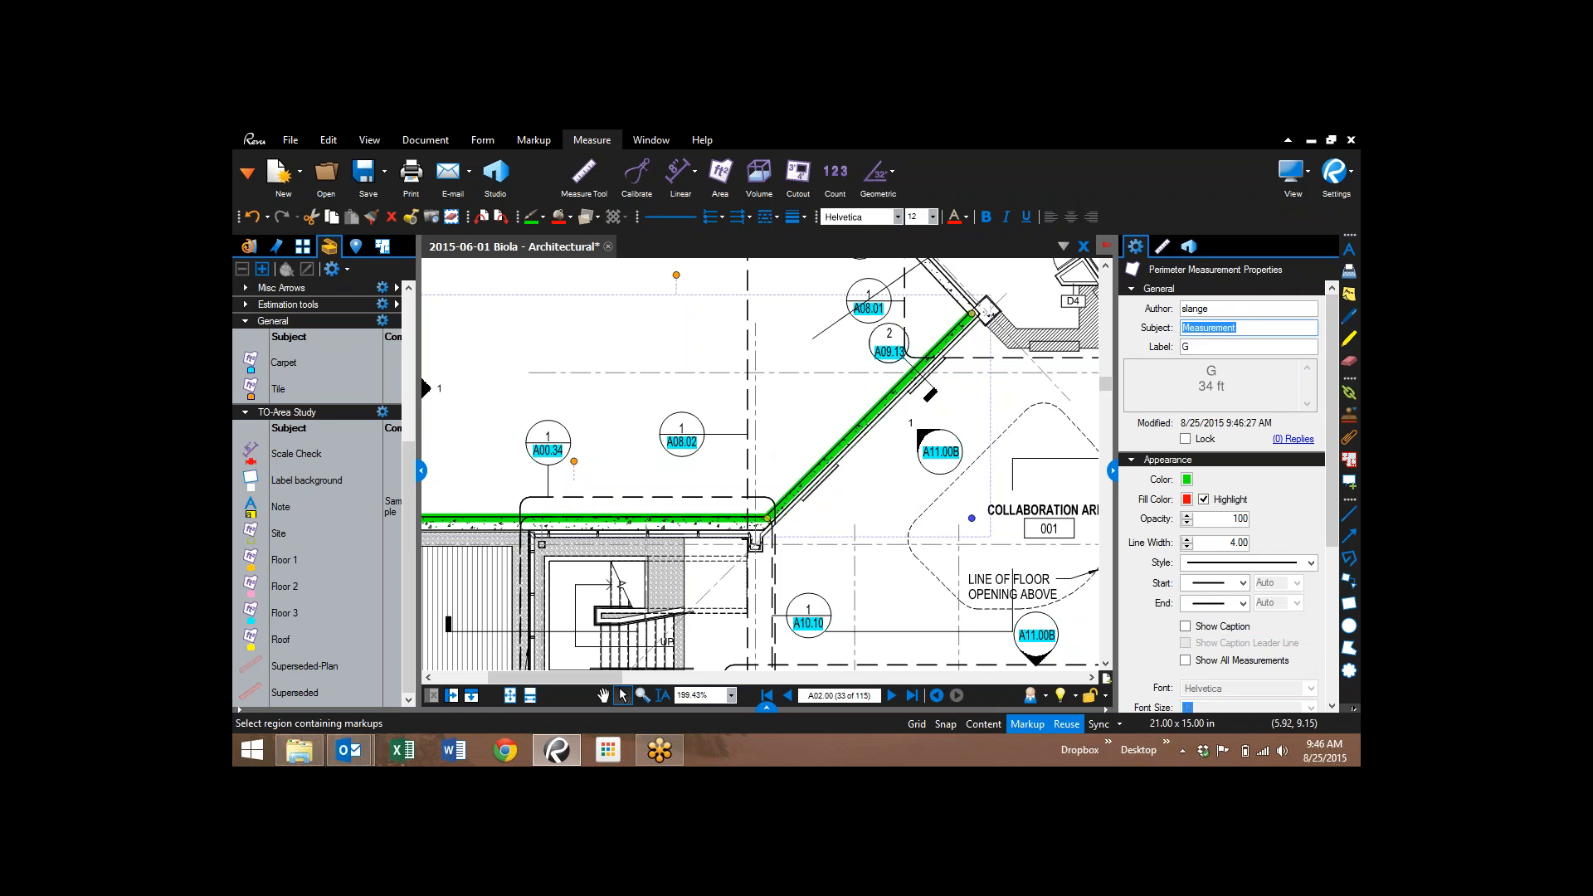
type("Conc")
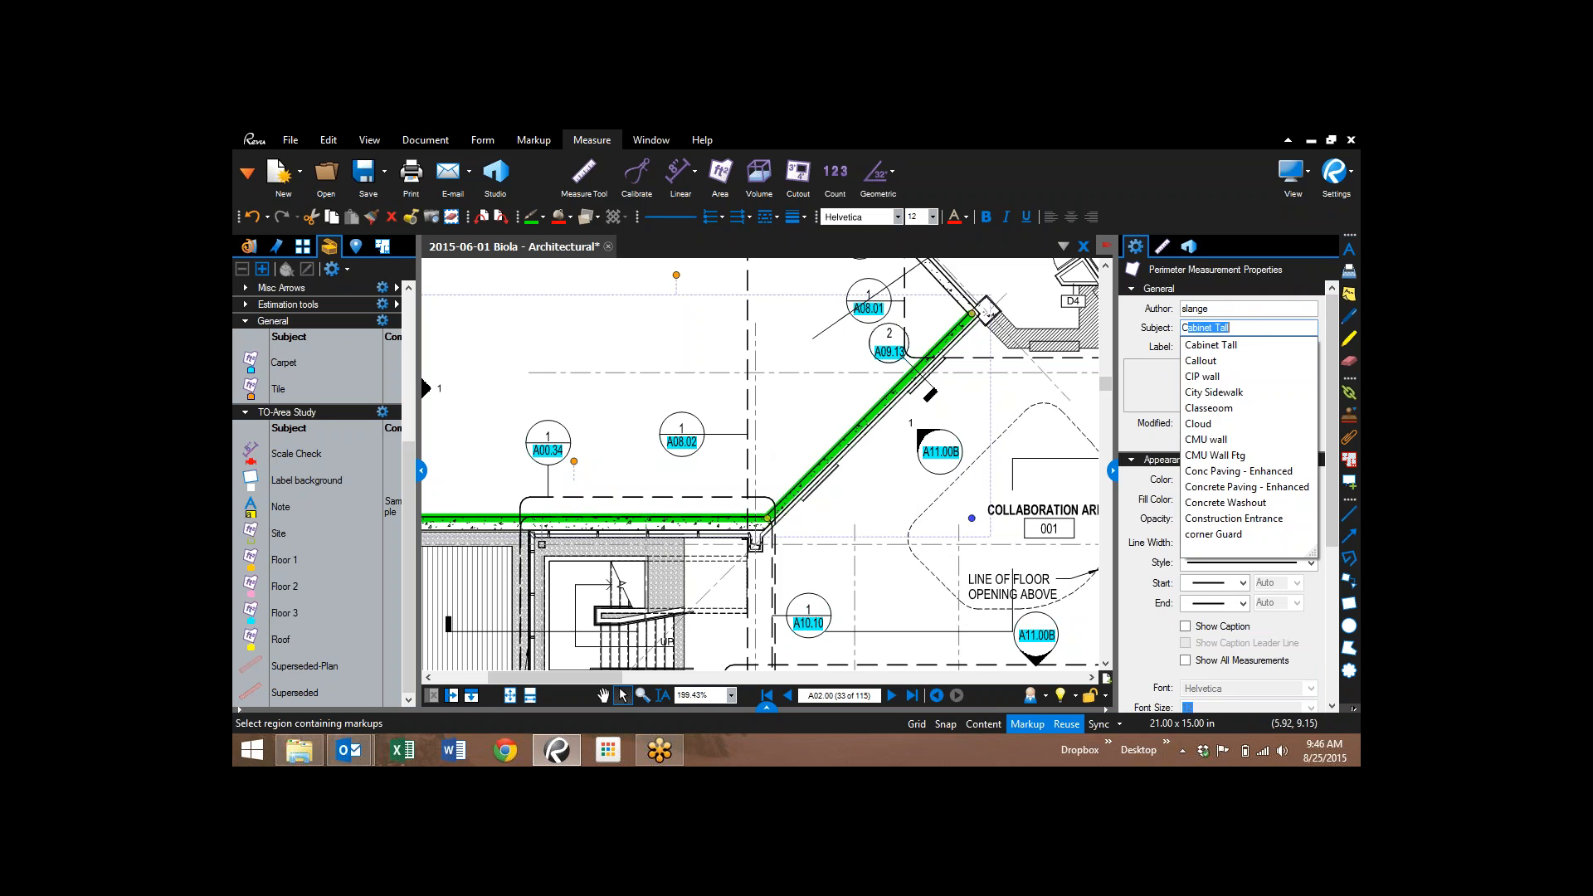
type(" wall")
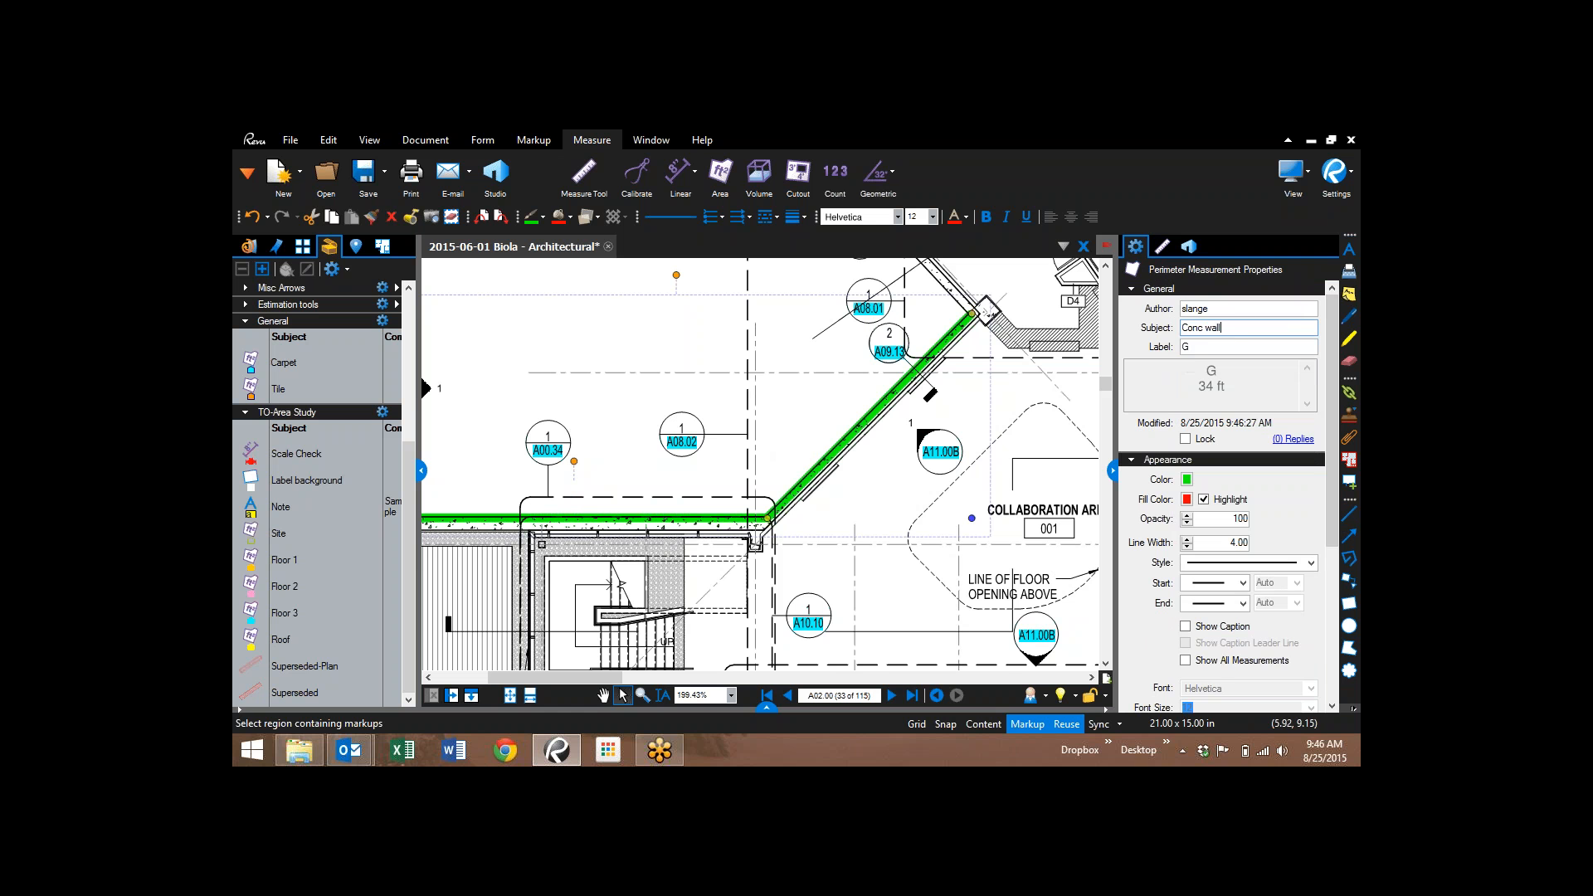
left_click(1190, 347)
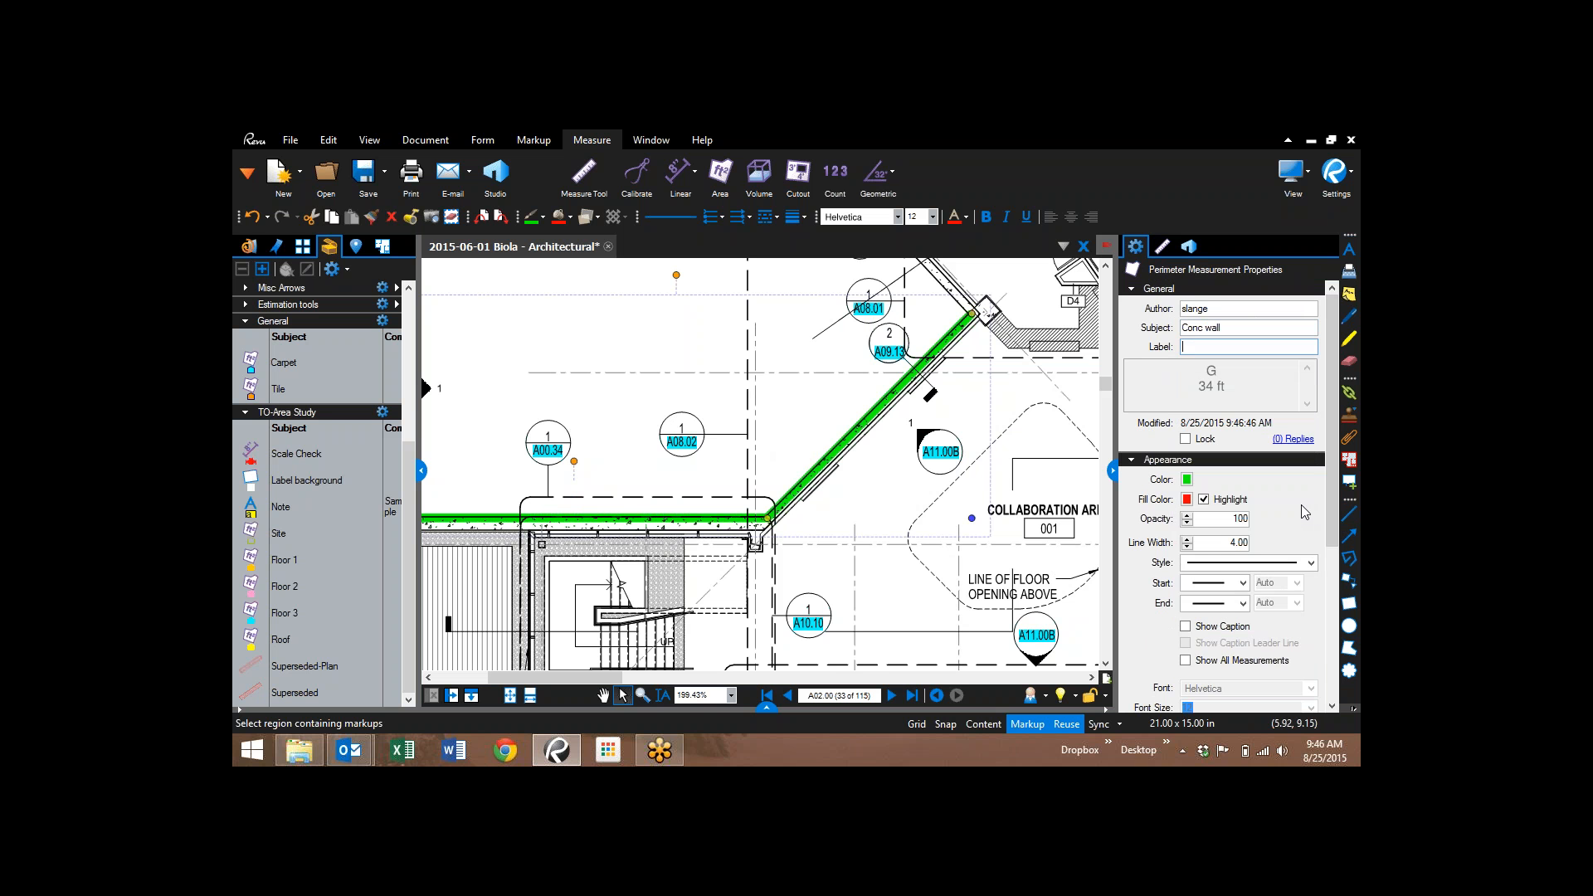
scroll(1302, 504, "down", 2)
scroll(1305, 511, "up", 1)
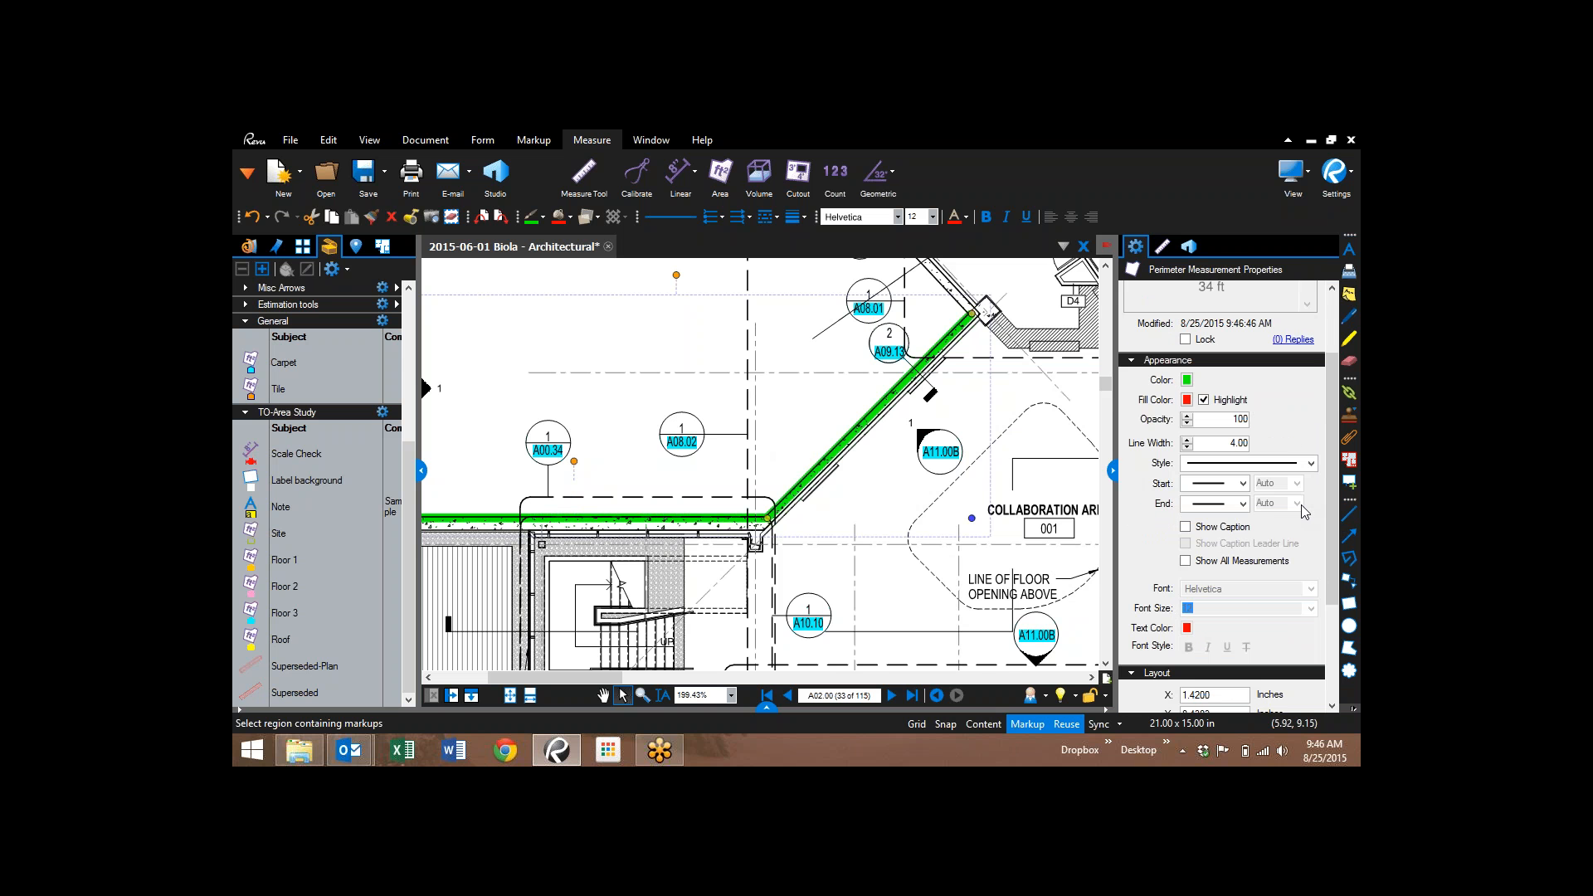
scroll(1301, 504, "up", 1)
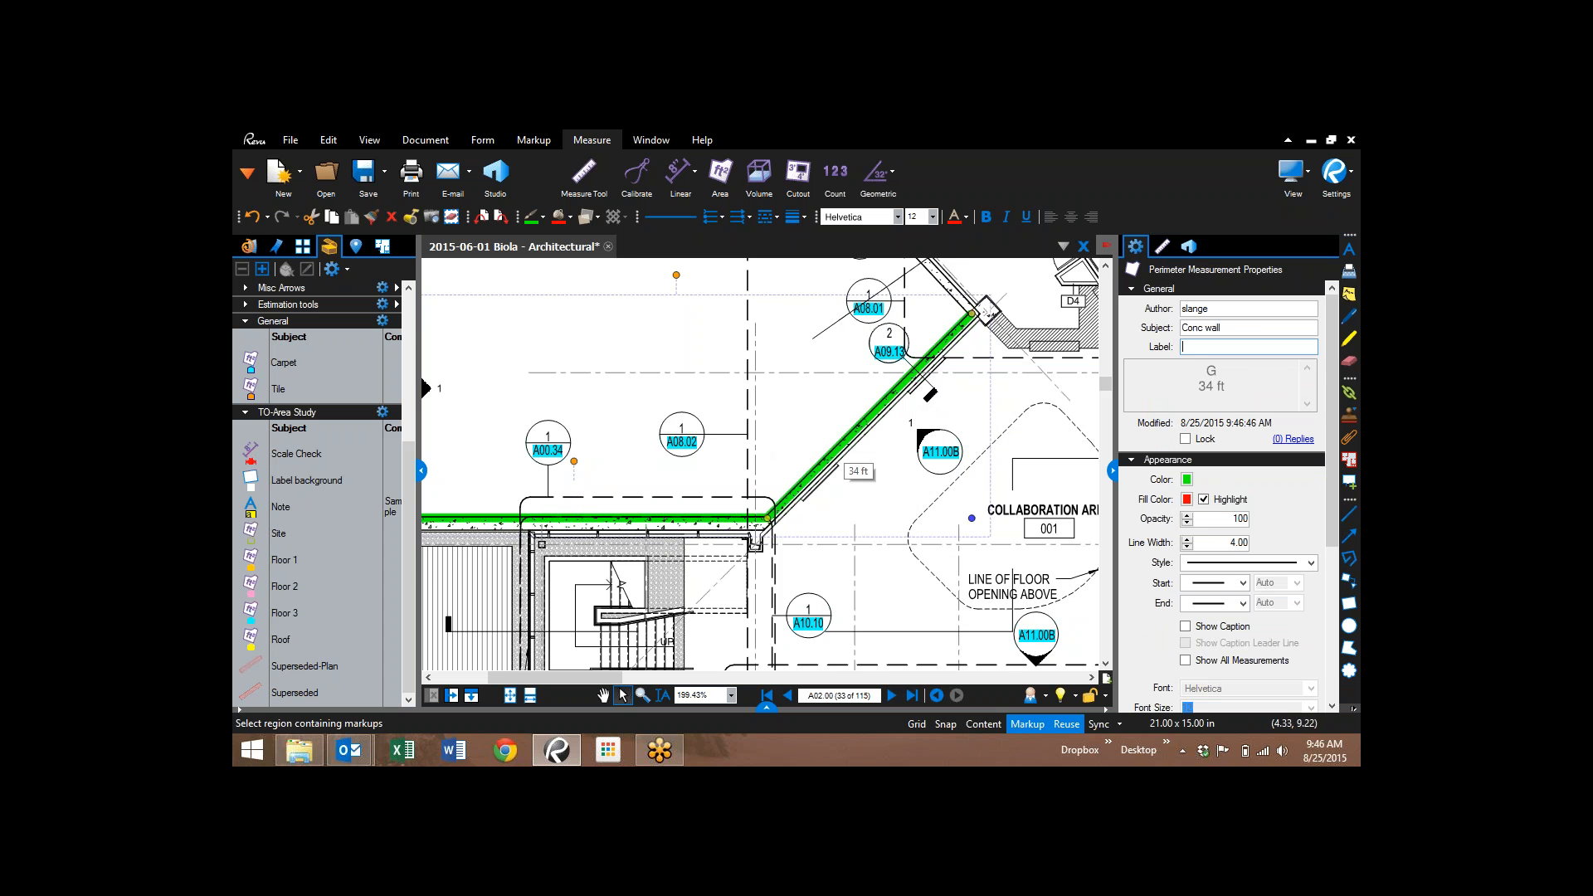
left_click(843, 446)
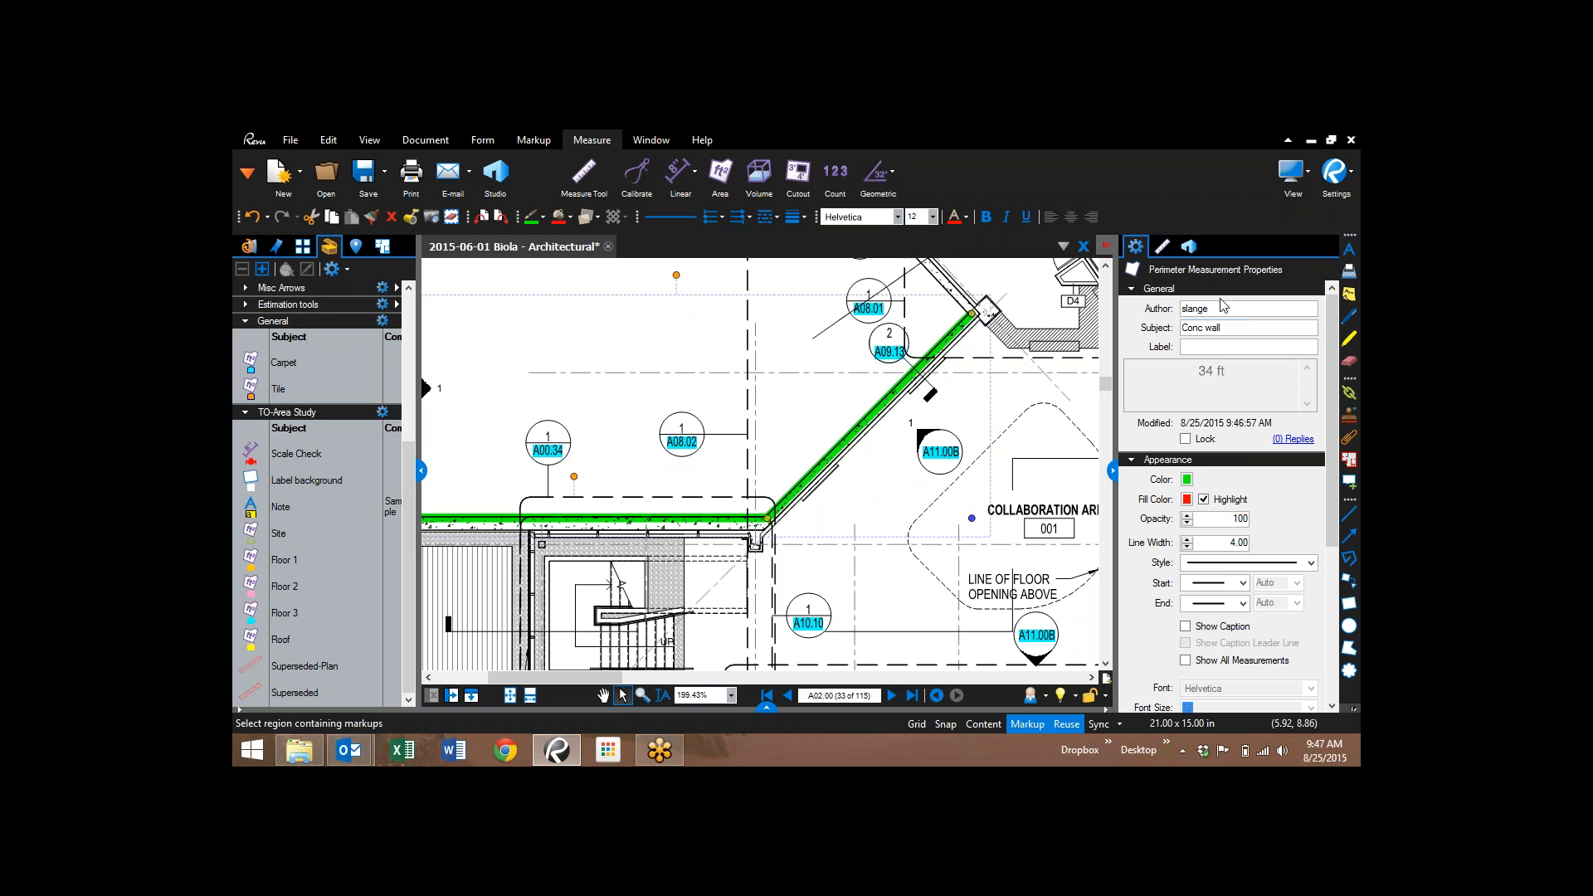
left_click(760, 405)
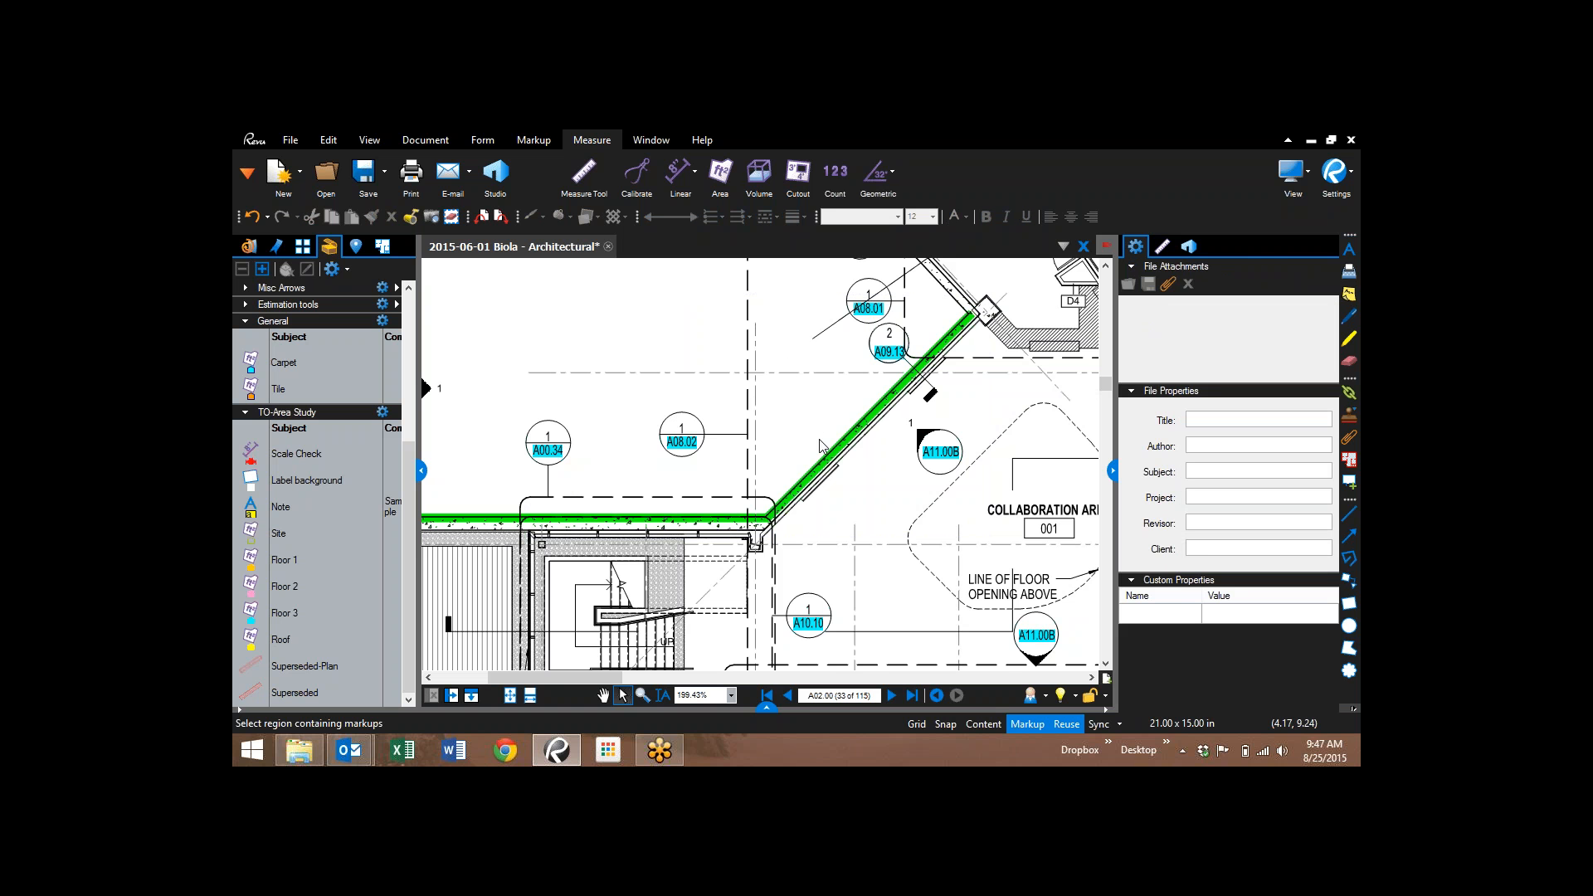
- Set the depth of the Conc wall perimeter measurement to 8 ft
left_click(1166, 247)
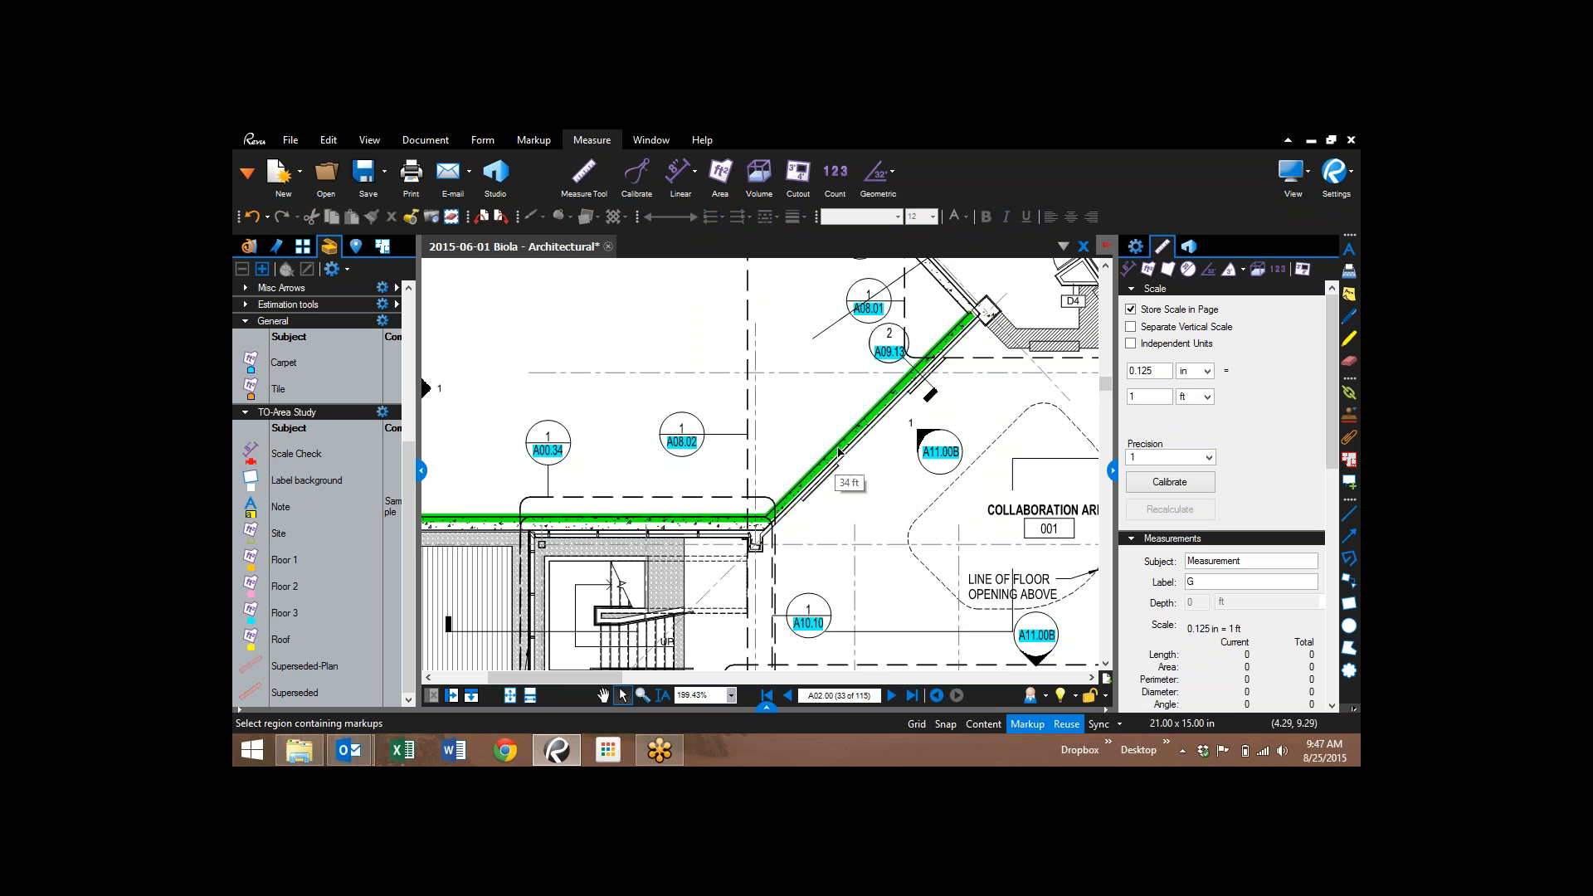
left_click(840, 452)
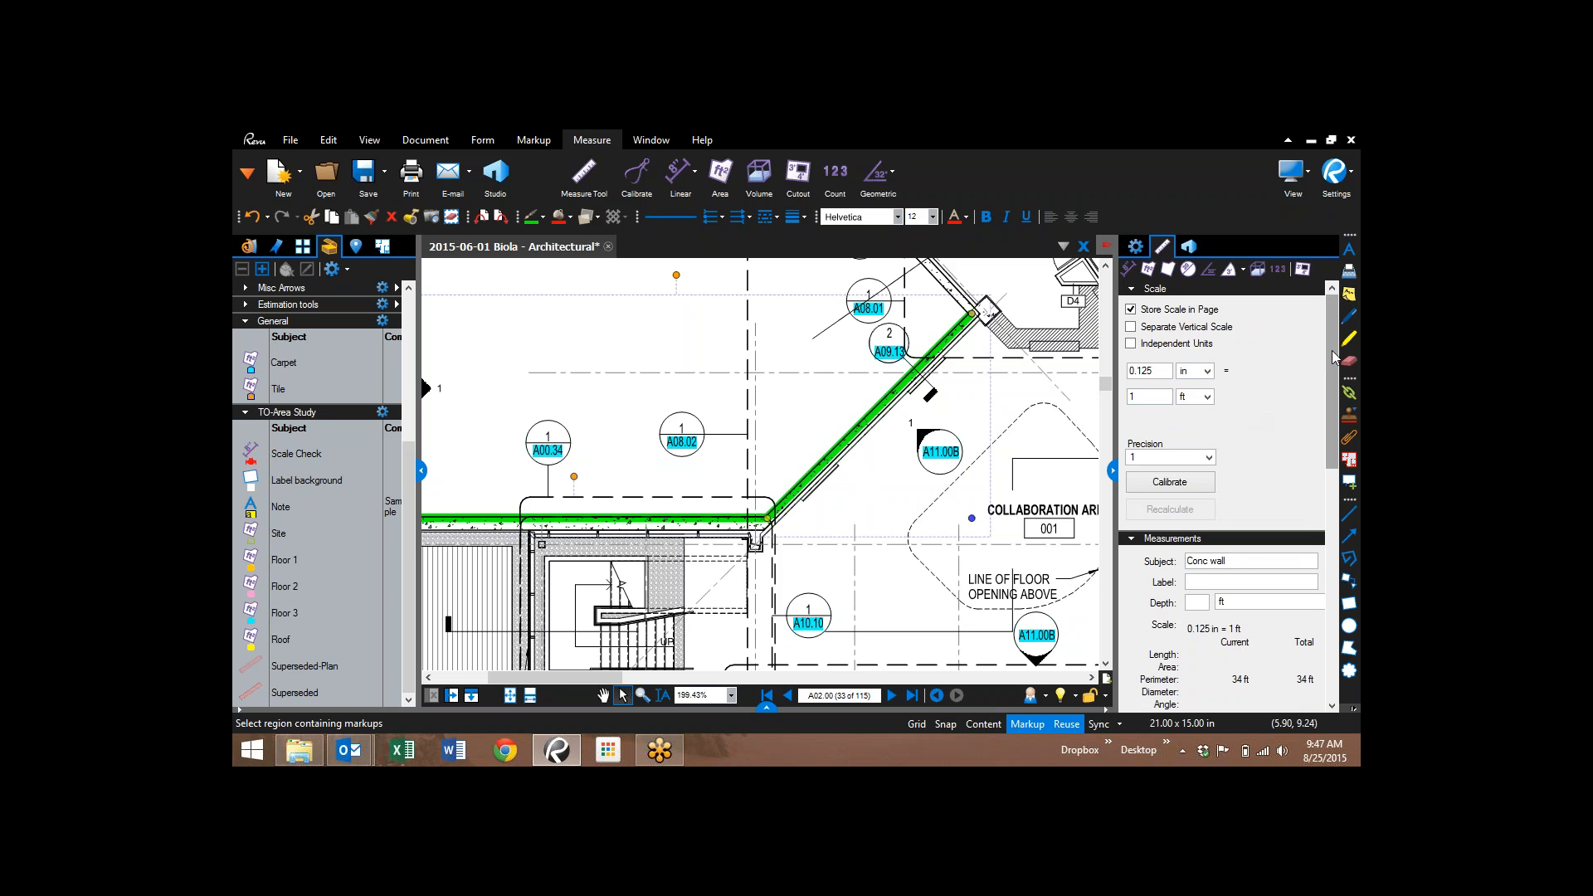
left_click_drag(1331, 350, 1336, 445)
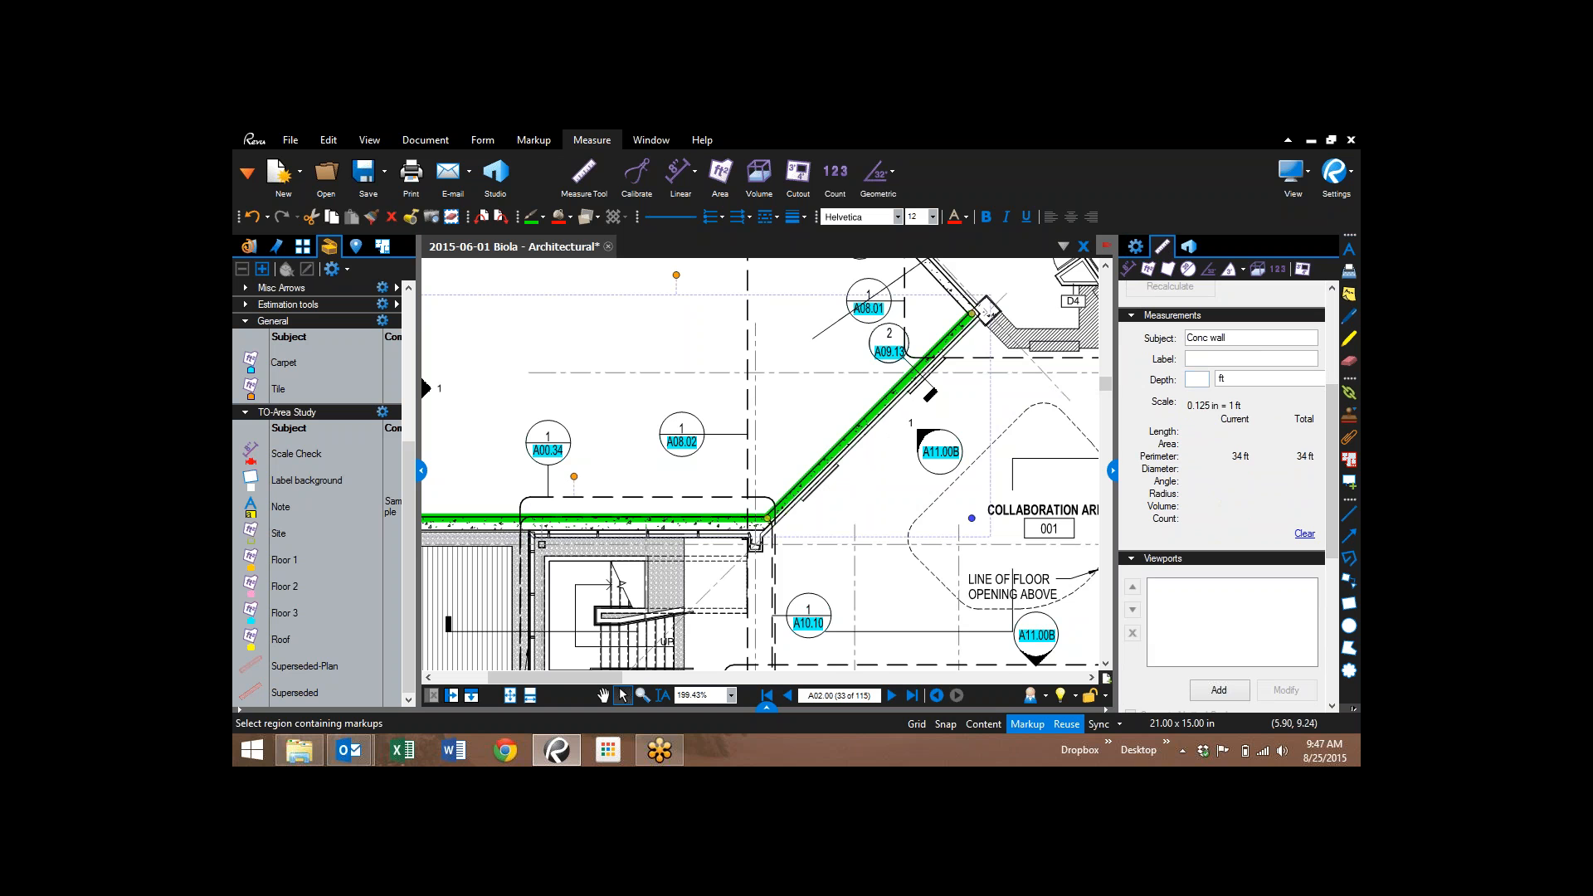
left_click(1197, 380)
left_click(1194, 382)
type("8")
left_click(1251, 384)
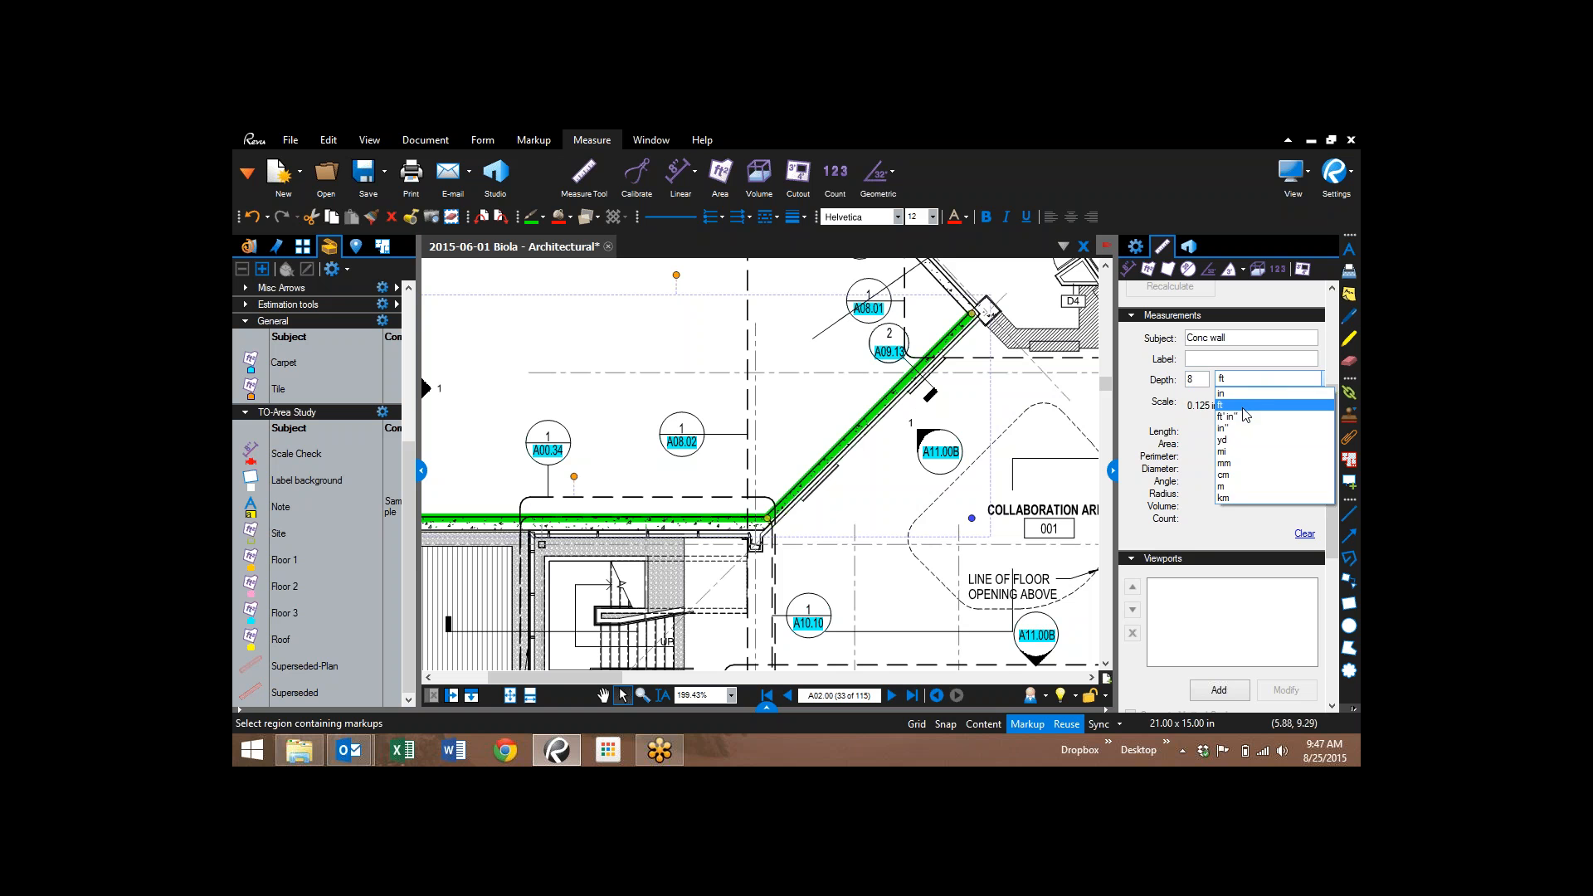
left_click(1243, 407)
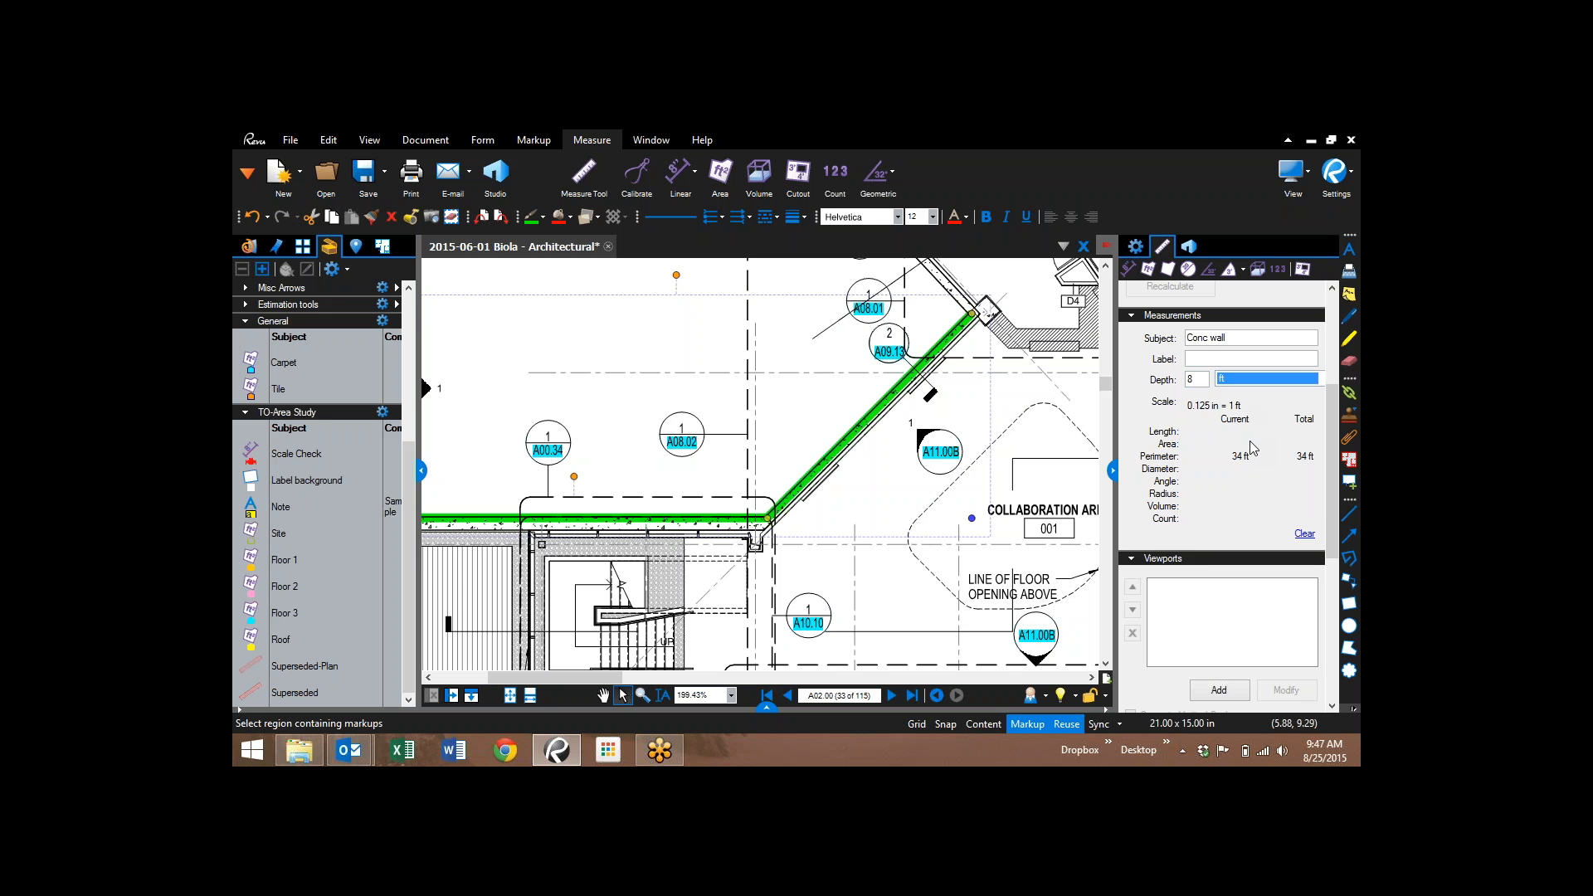
- Examine the measurement properties of the green Conc wall markup on the plan
left_click(1208, 357)
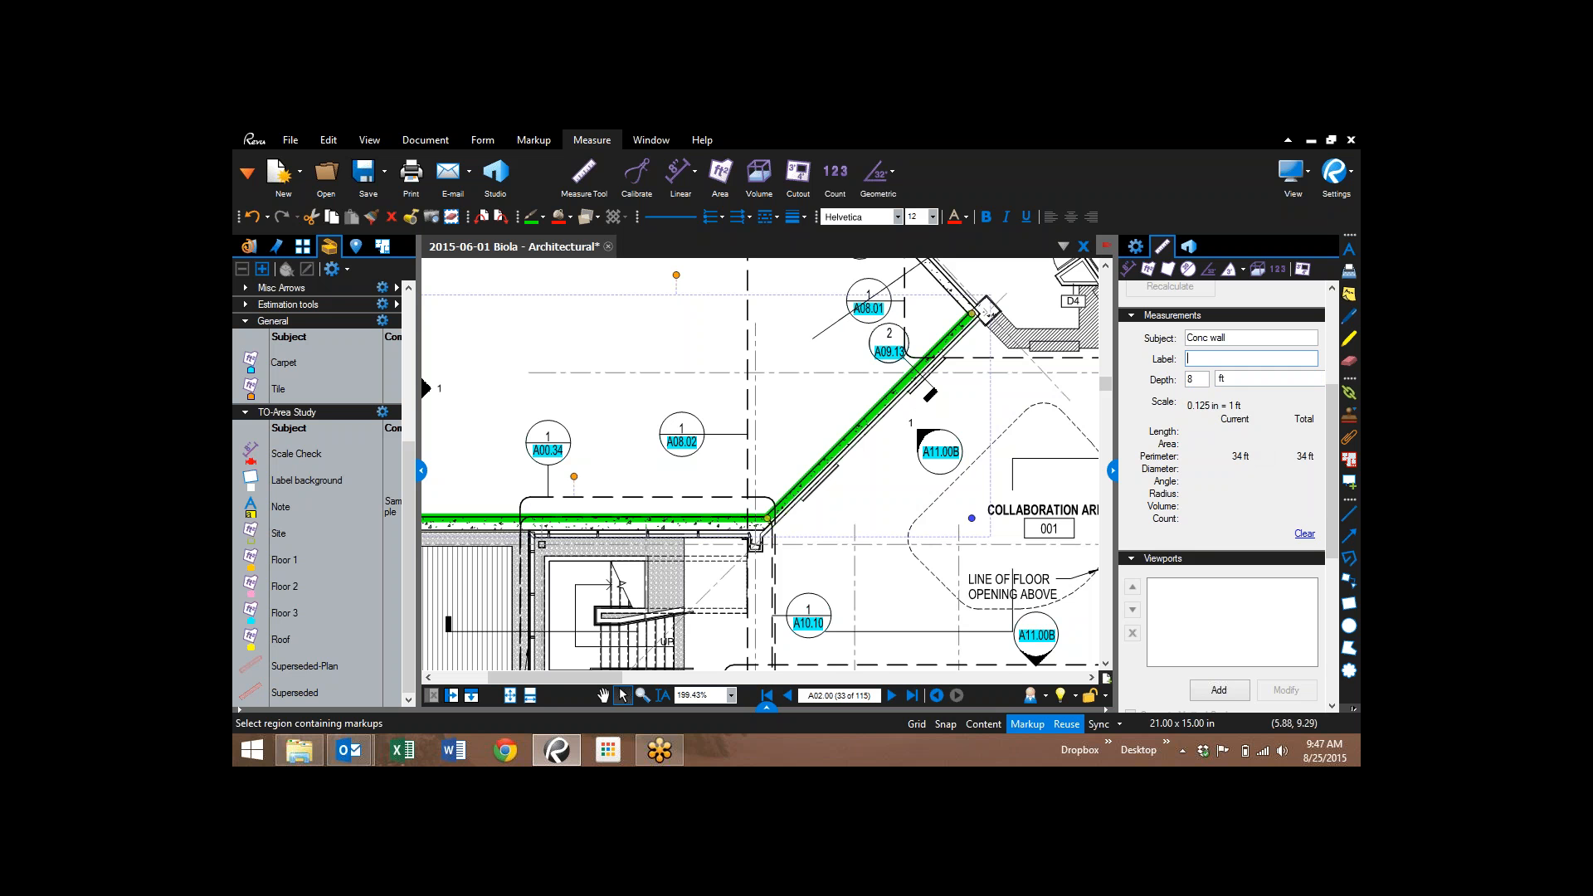
scroll(1227, 505, "down", 2)
scroll(1208, 419, "up", 2)
left_click(903, 478)
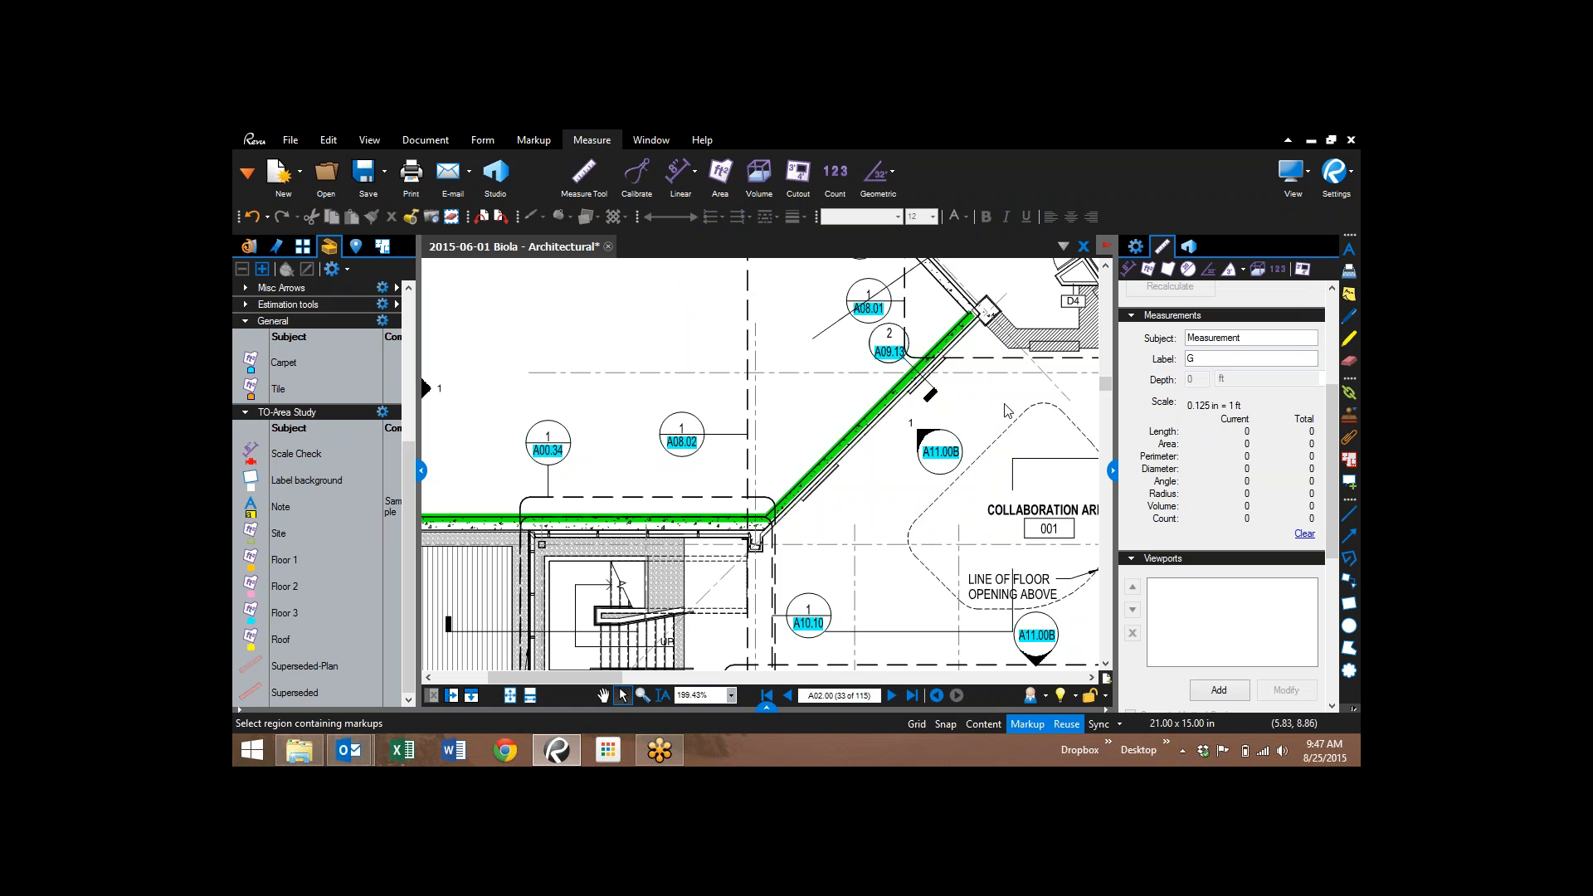
left_click(990, 376)
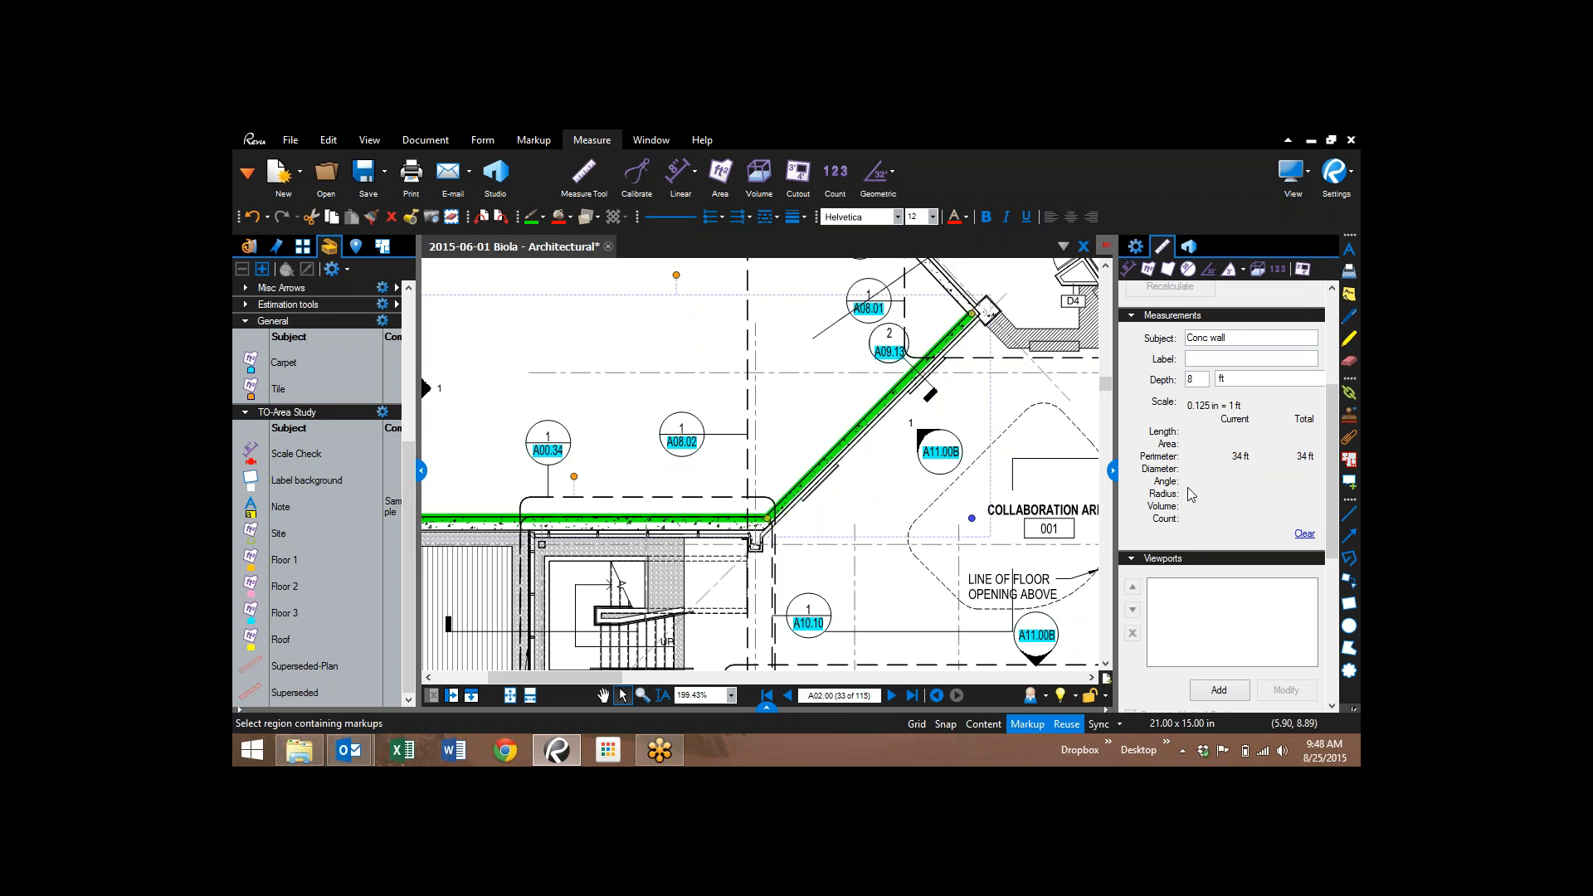
left_click(782, 427)
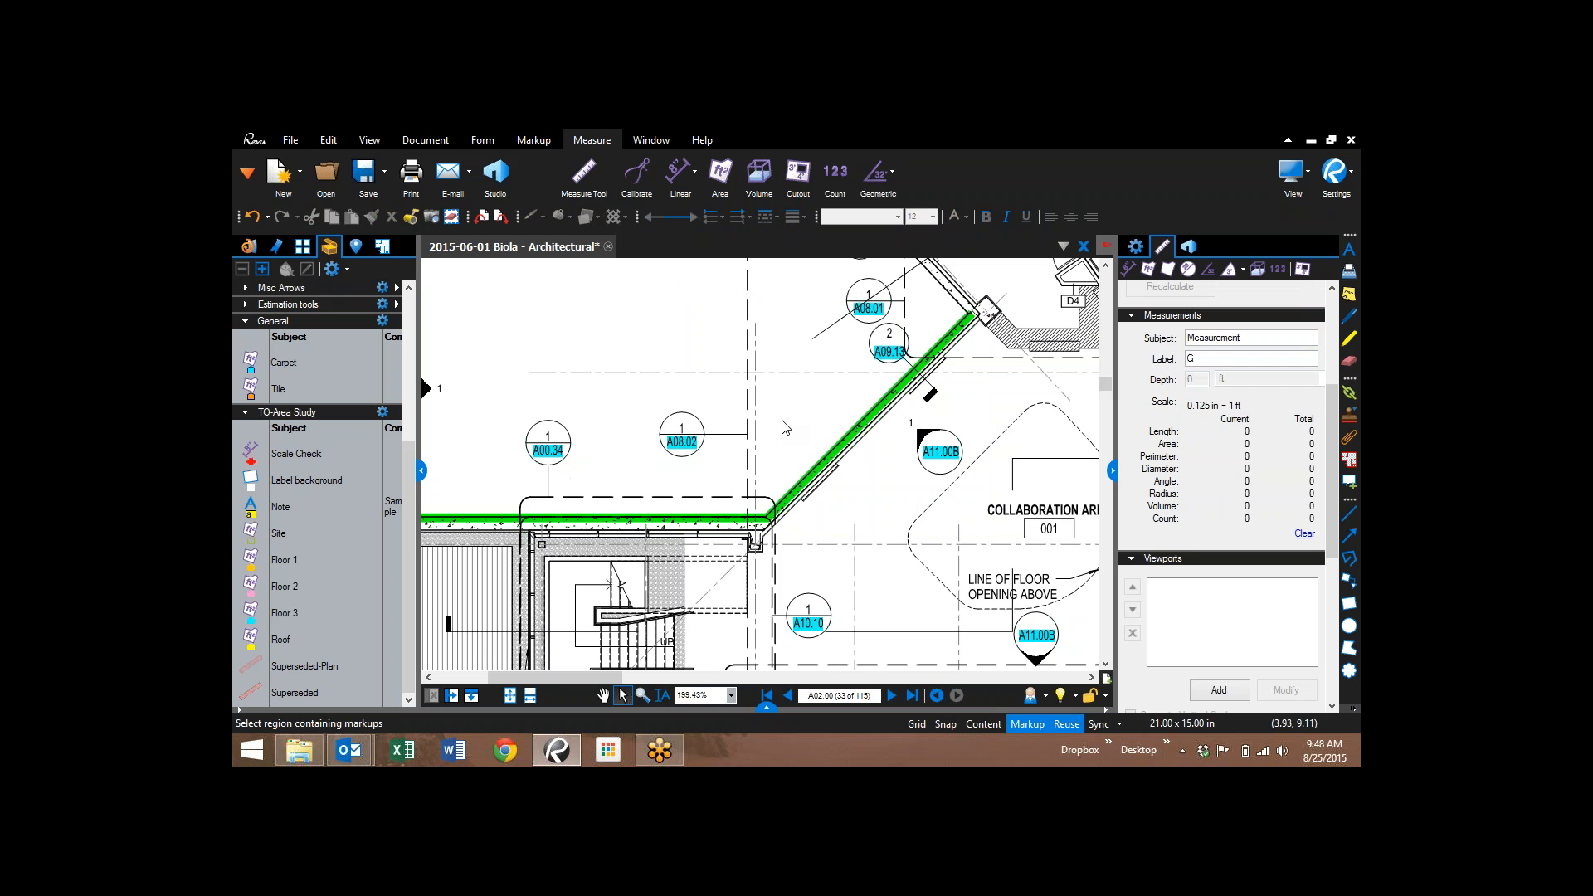
left_click(859, 434)
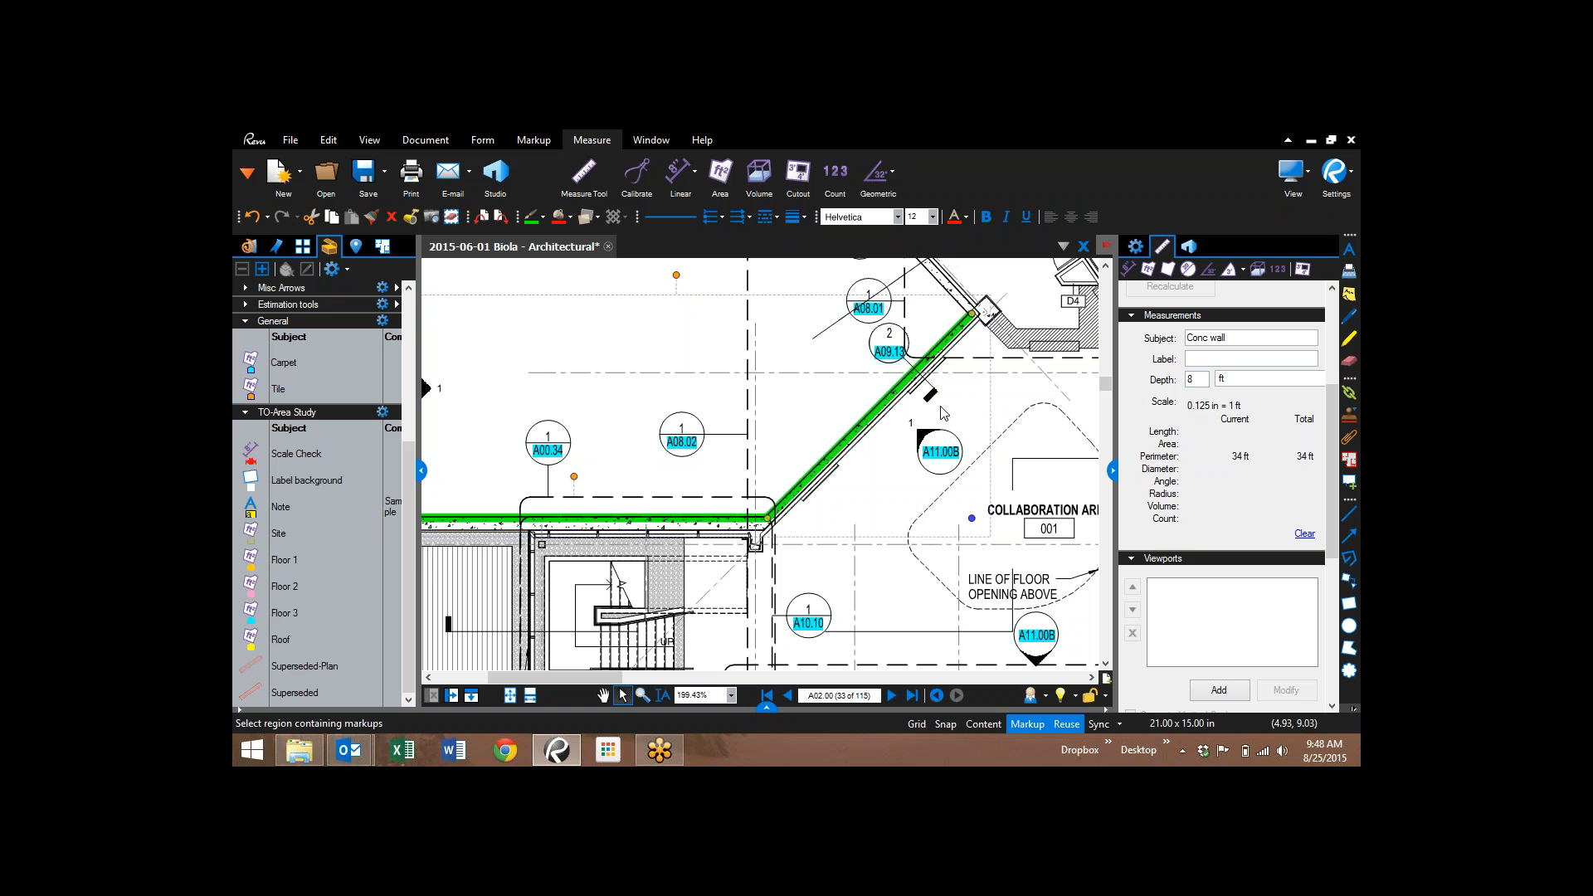
- Show the markups list and sort it by subject
left_click(766, 712)
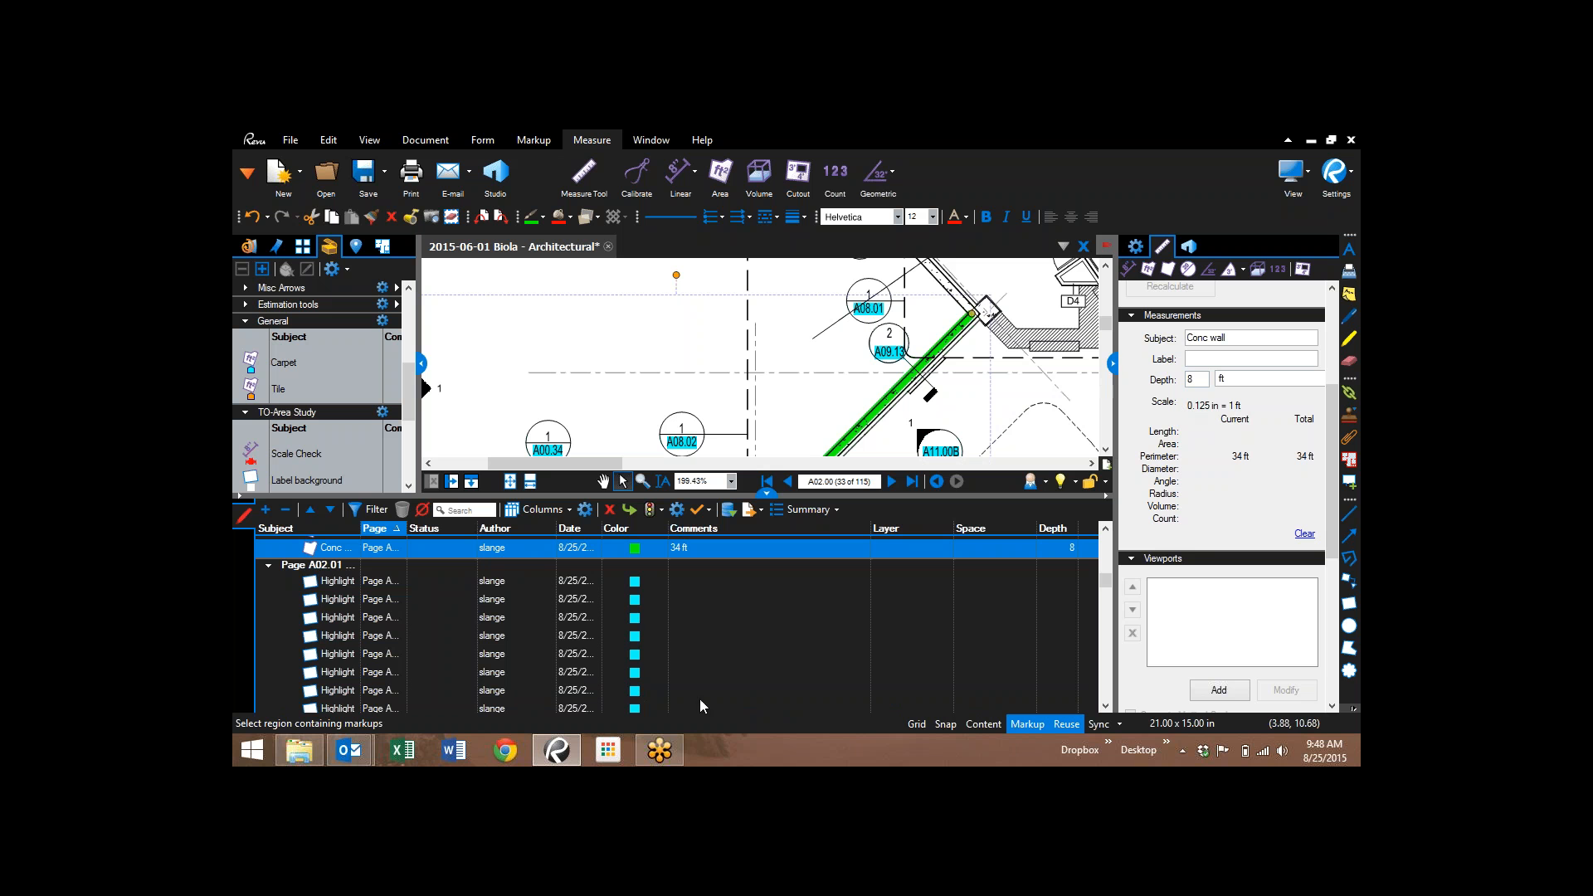
scroll(585, 655, "down", 3)
scroll(555, 647, "up", 10)
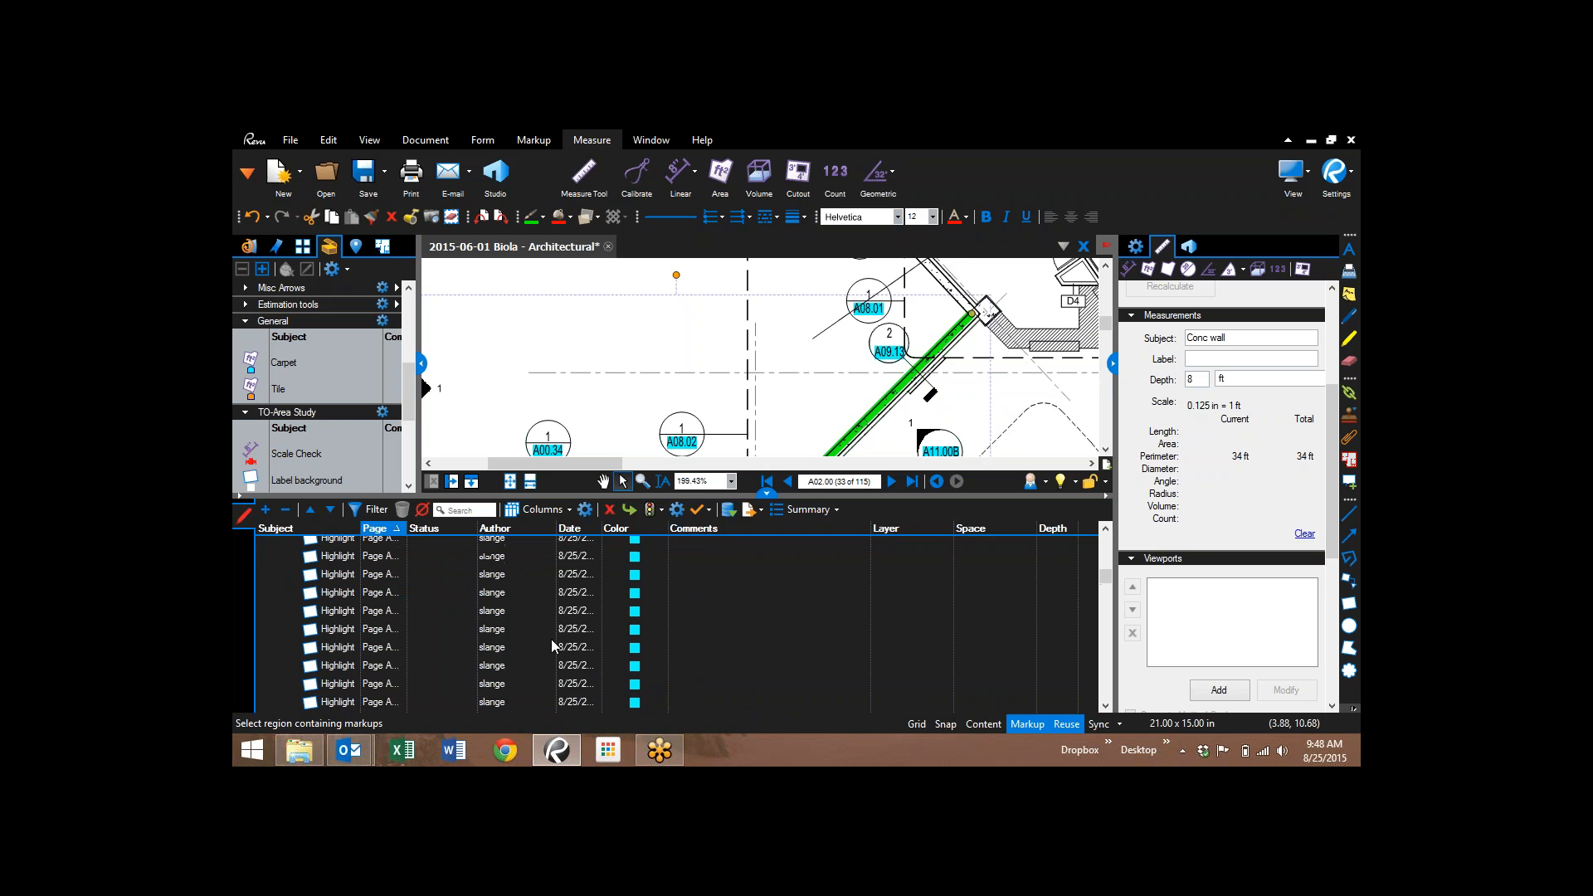
scroll(555, 647, "down", 10)
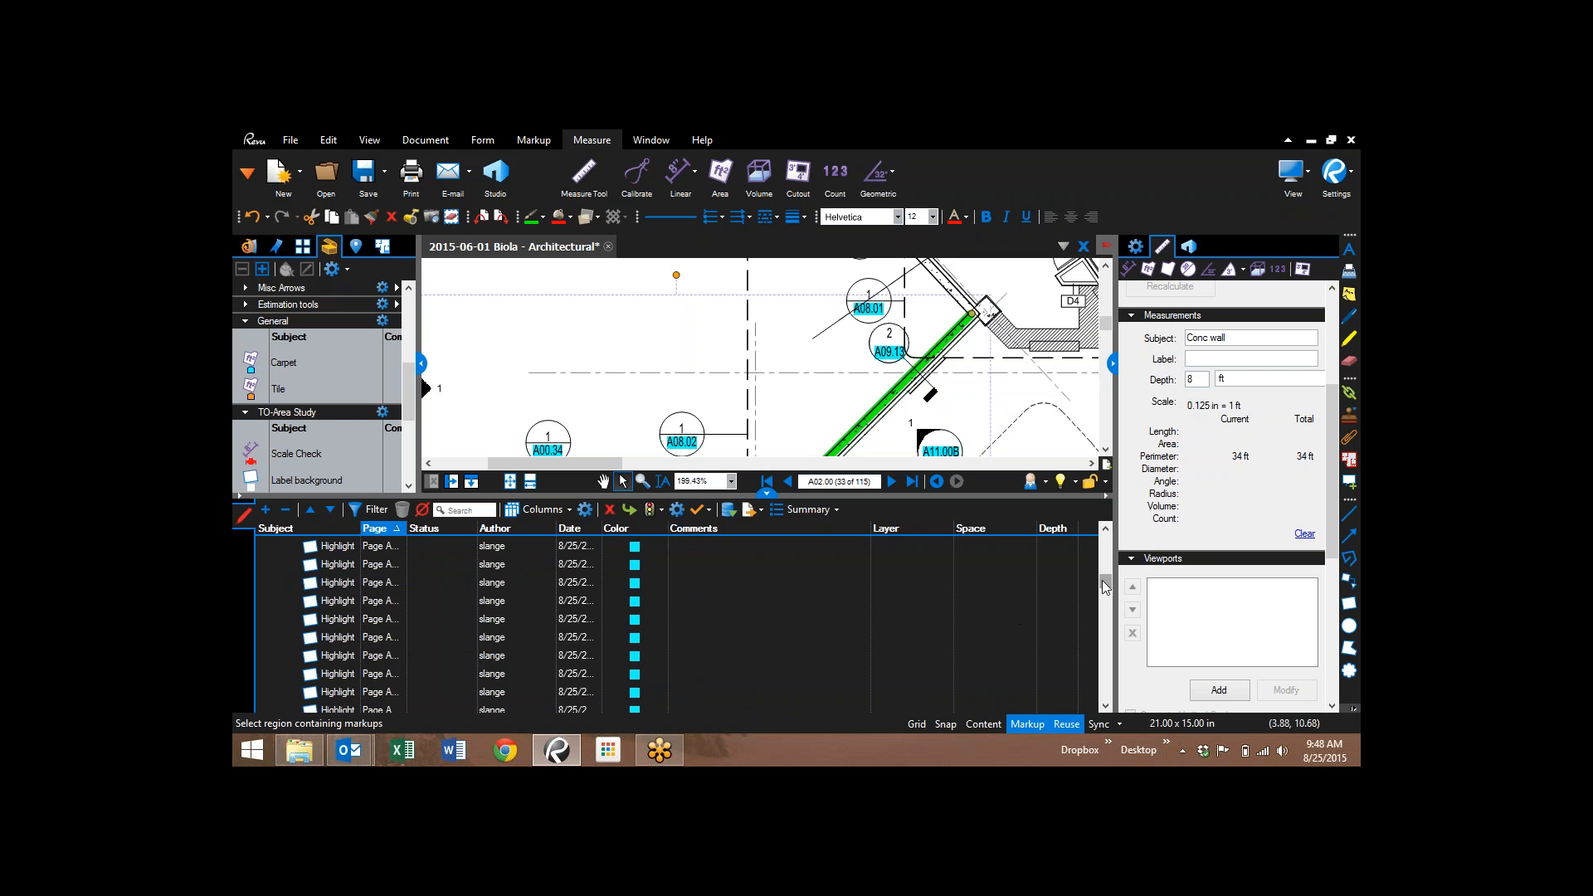
left_click_drag(1104, 583, 1105, 538)
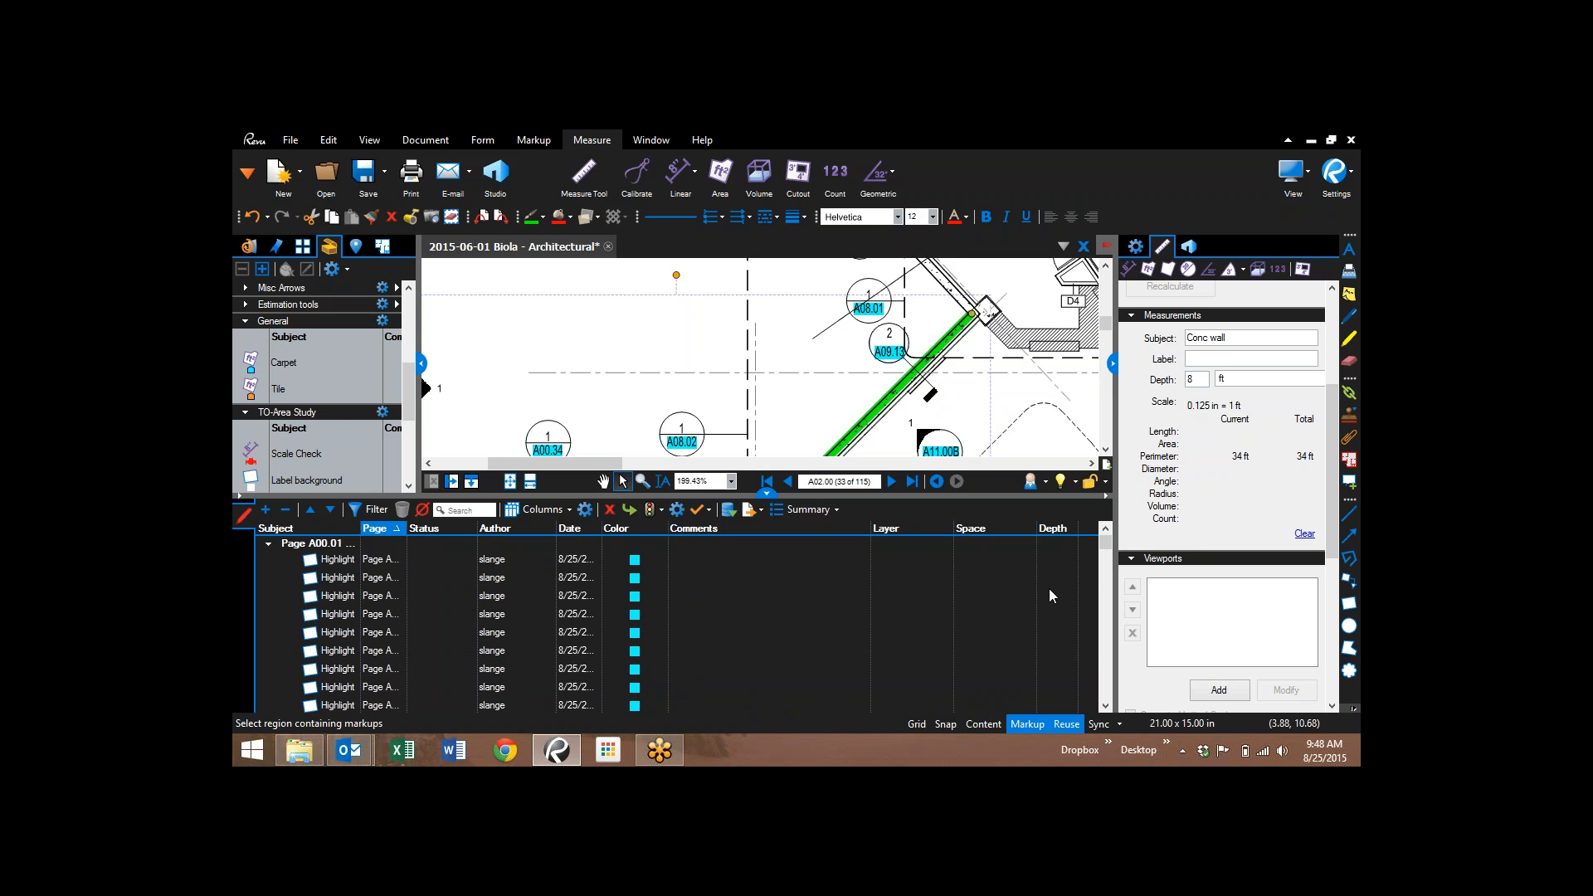
left_click(325, 531)
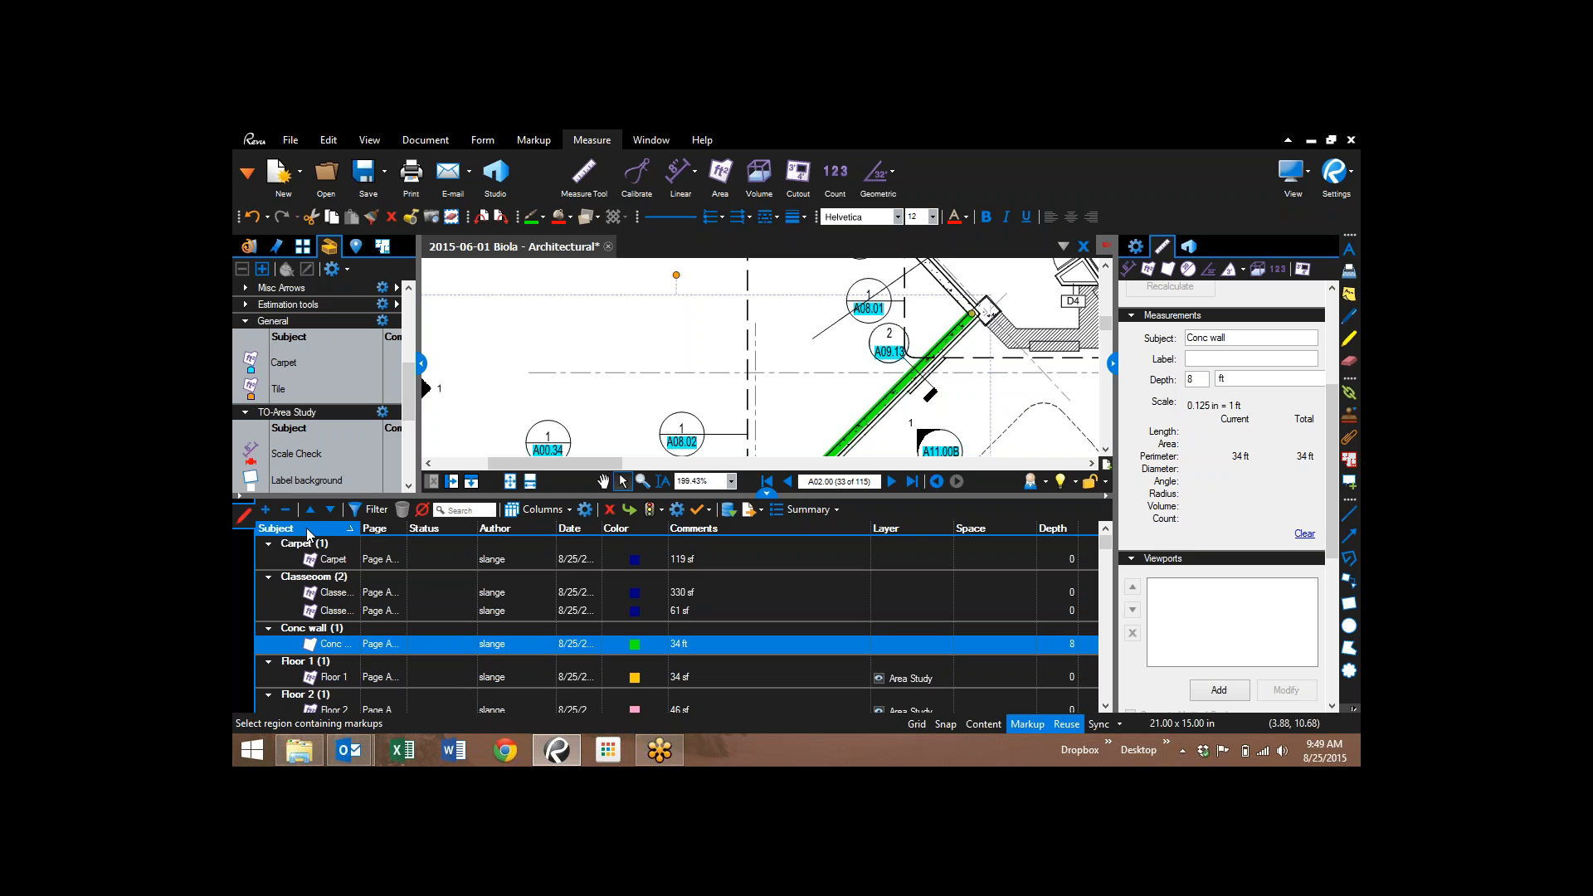
left_click(309, 531)
left_click(310, 531)
- Select every markup in the Highlight group of the list and look for a command to apply to them
left_click_drag(1109, 546, 1109, 549)
scroll(381, 612, "up", 2)
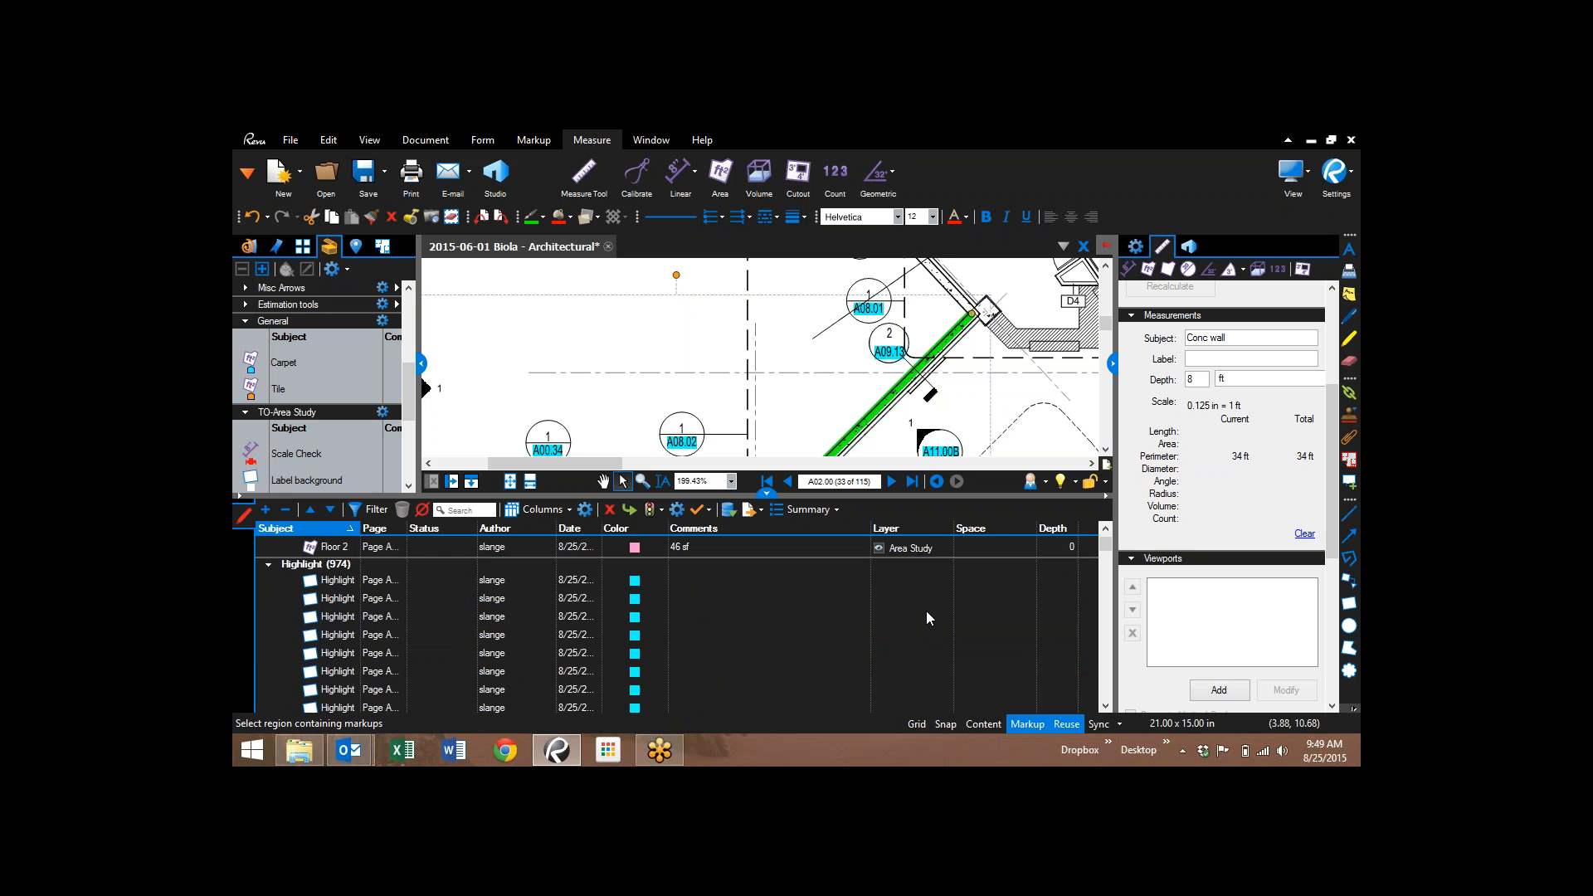
scroll(929, 614, "up", 3)
scroll(395, 670, "down", 3)
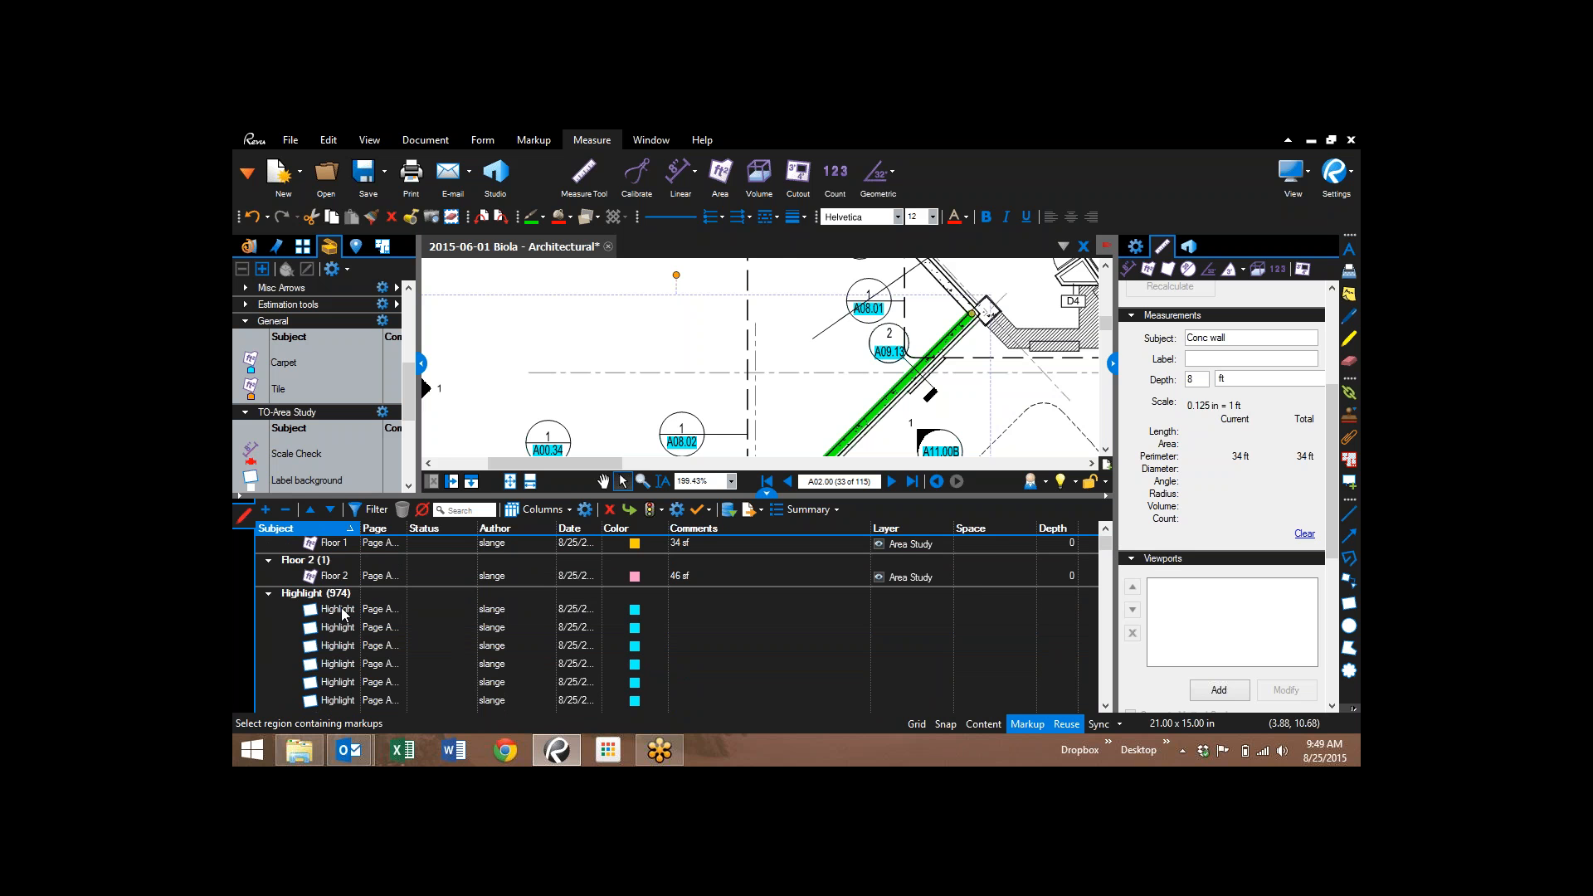
left_click(342, 611)
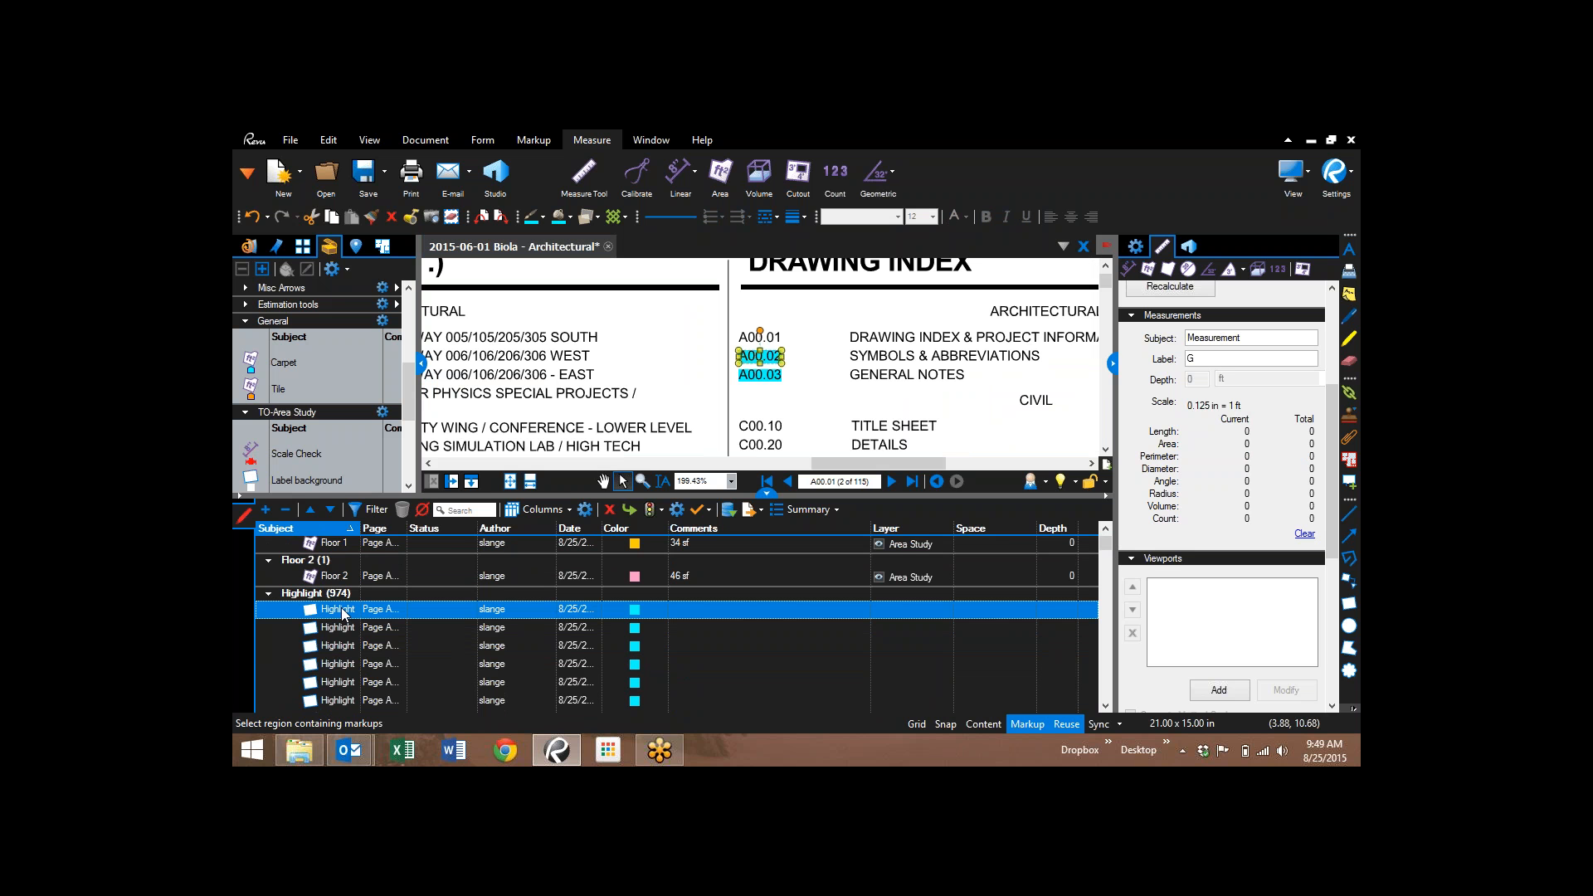
scroll(343, 615, "down", 3)
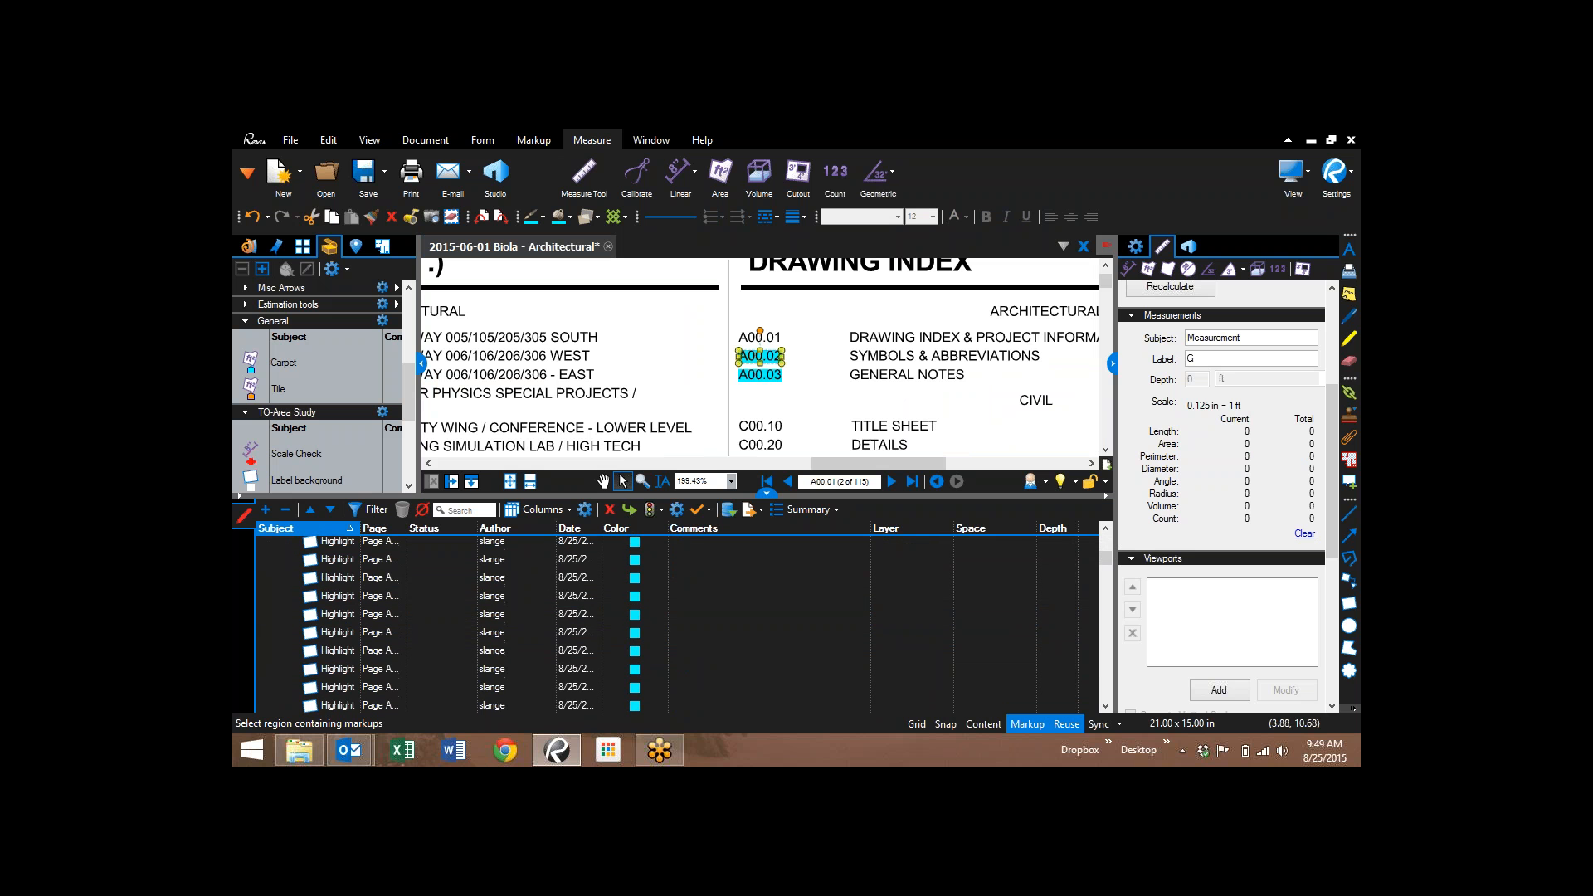
scroll(366, 658, "down", 3)
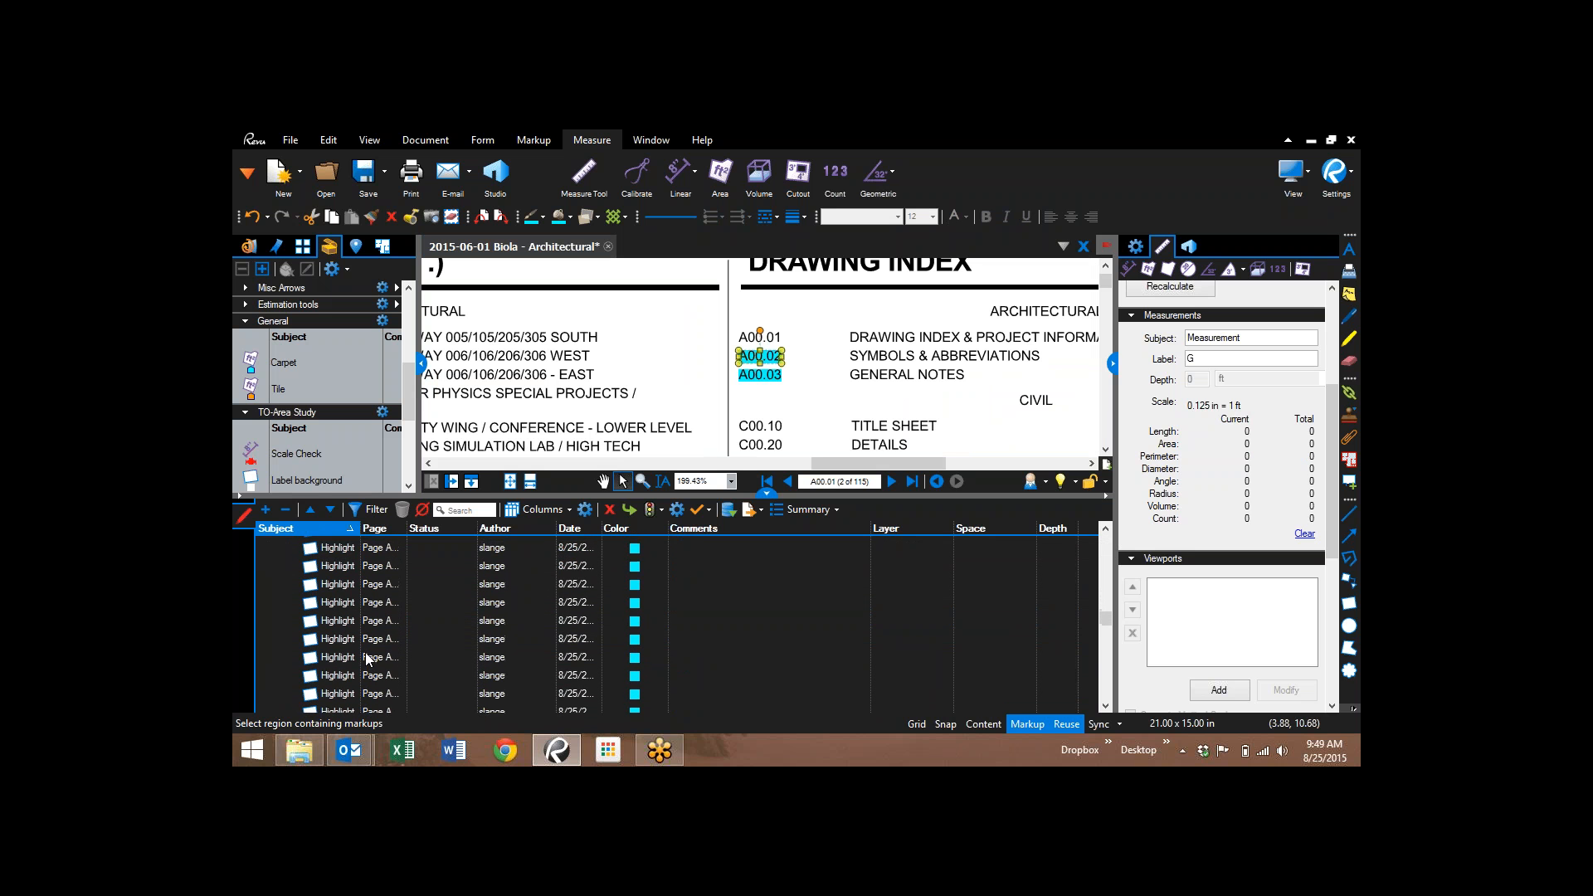
scroll(366, 657, "down", 3)
scroll(366, 658, "down", 3)
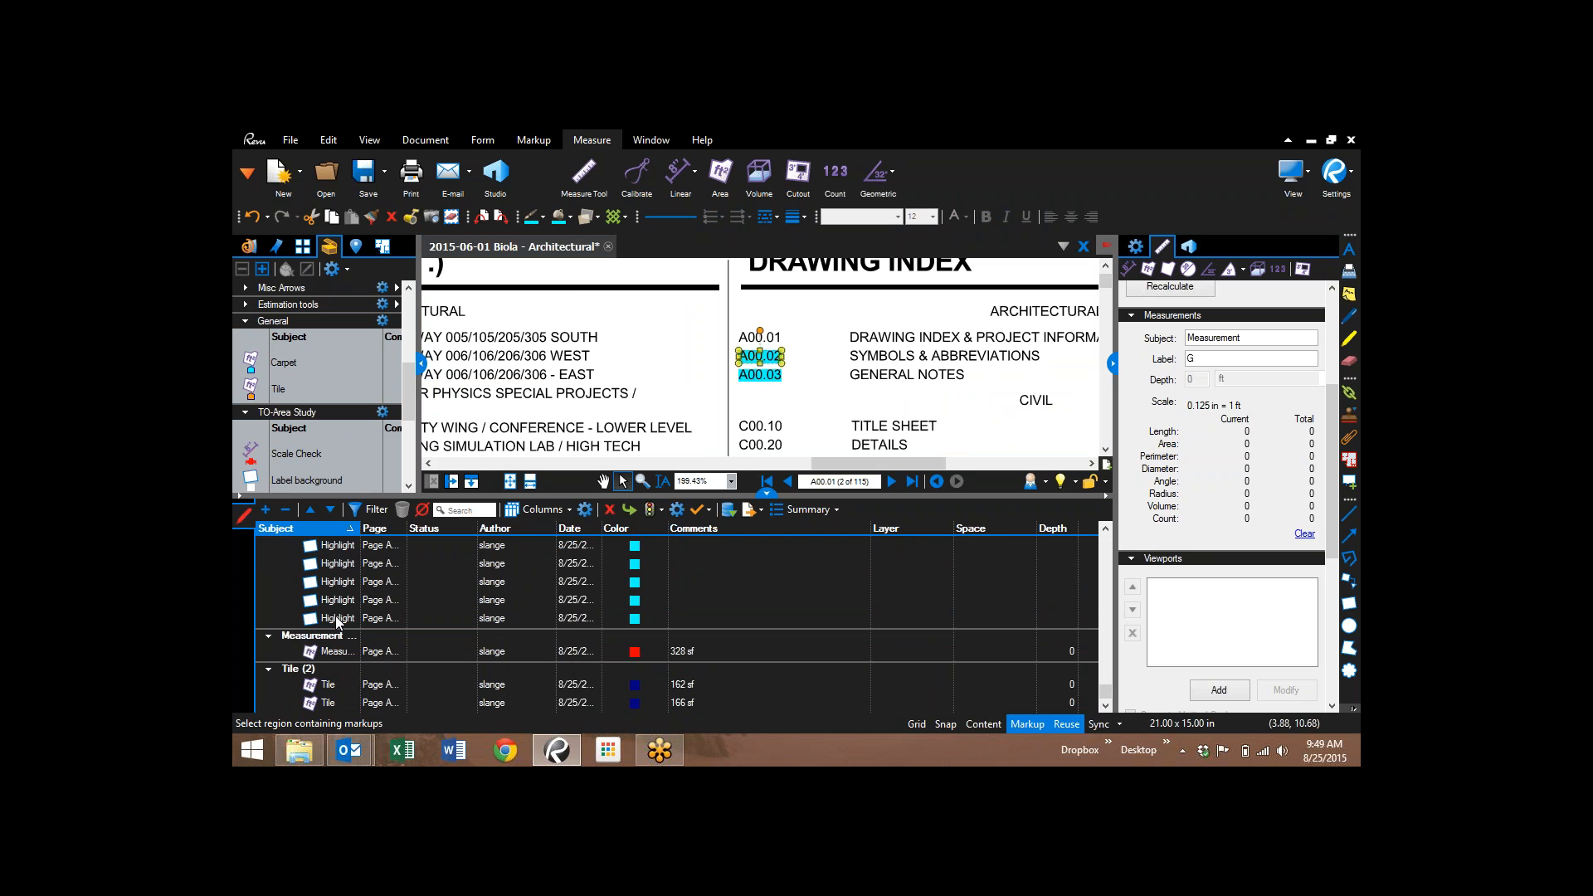
left_click(337, 619, "shift")
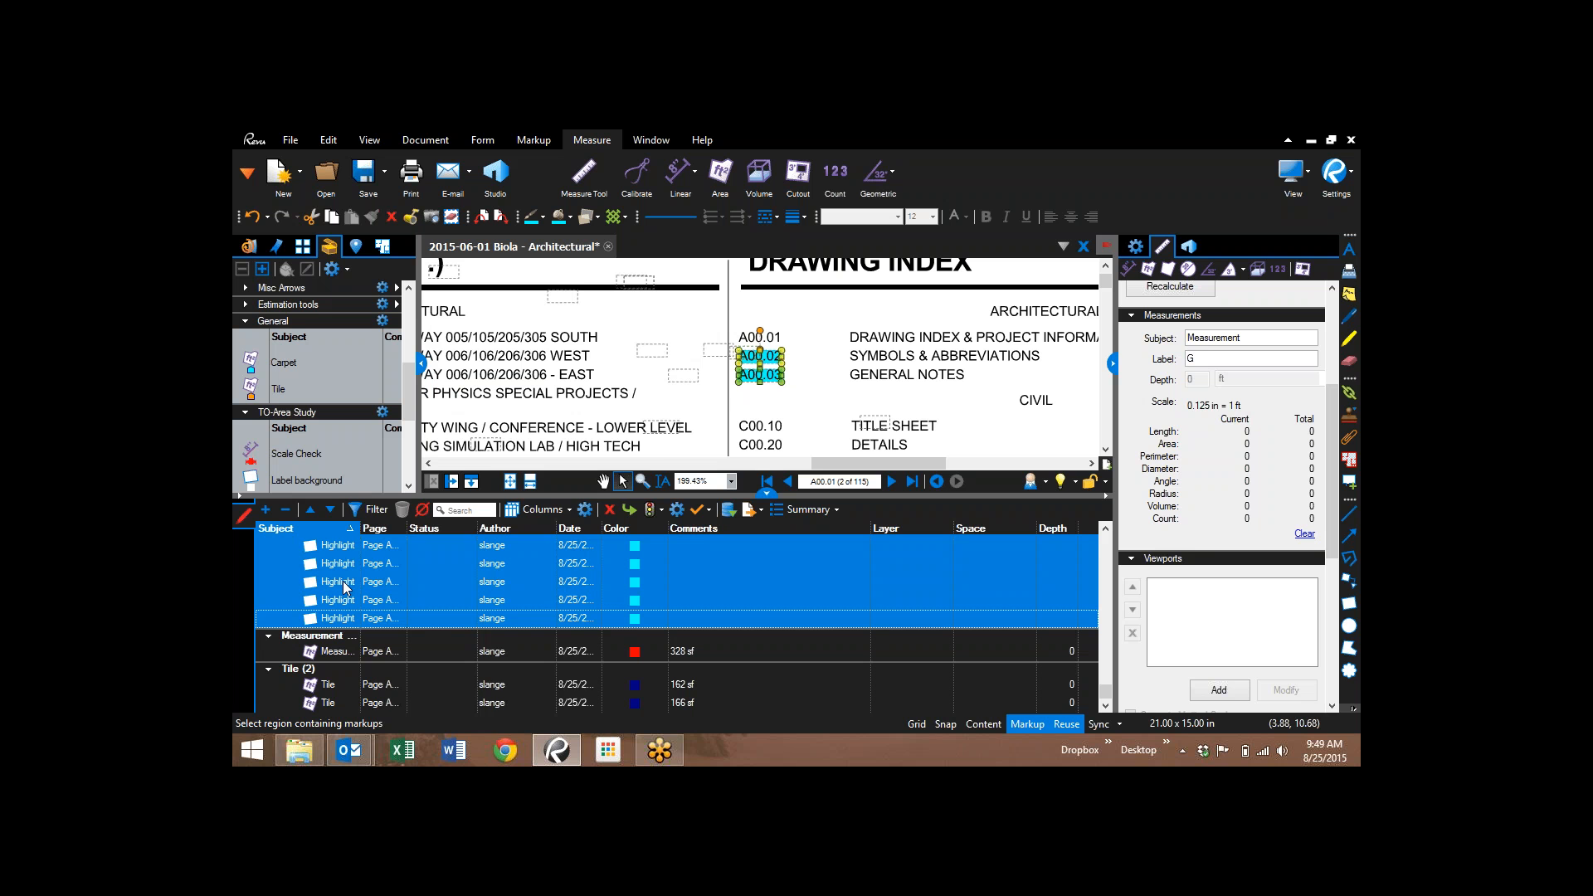
right_click(346, 586)
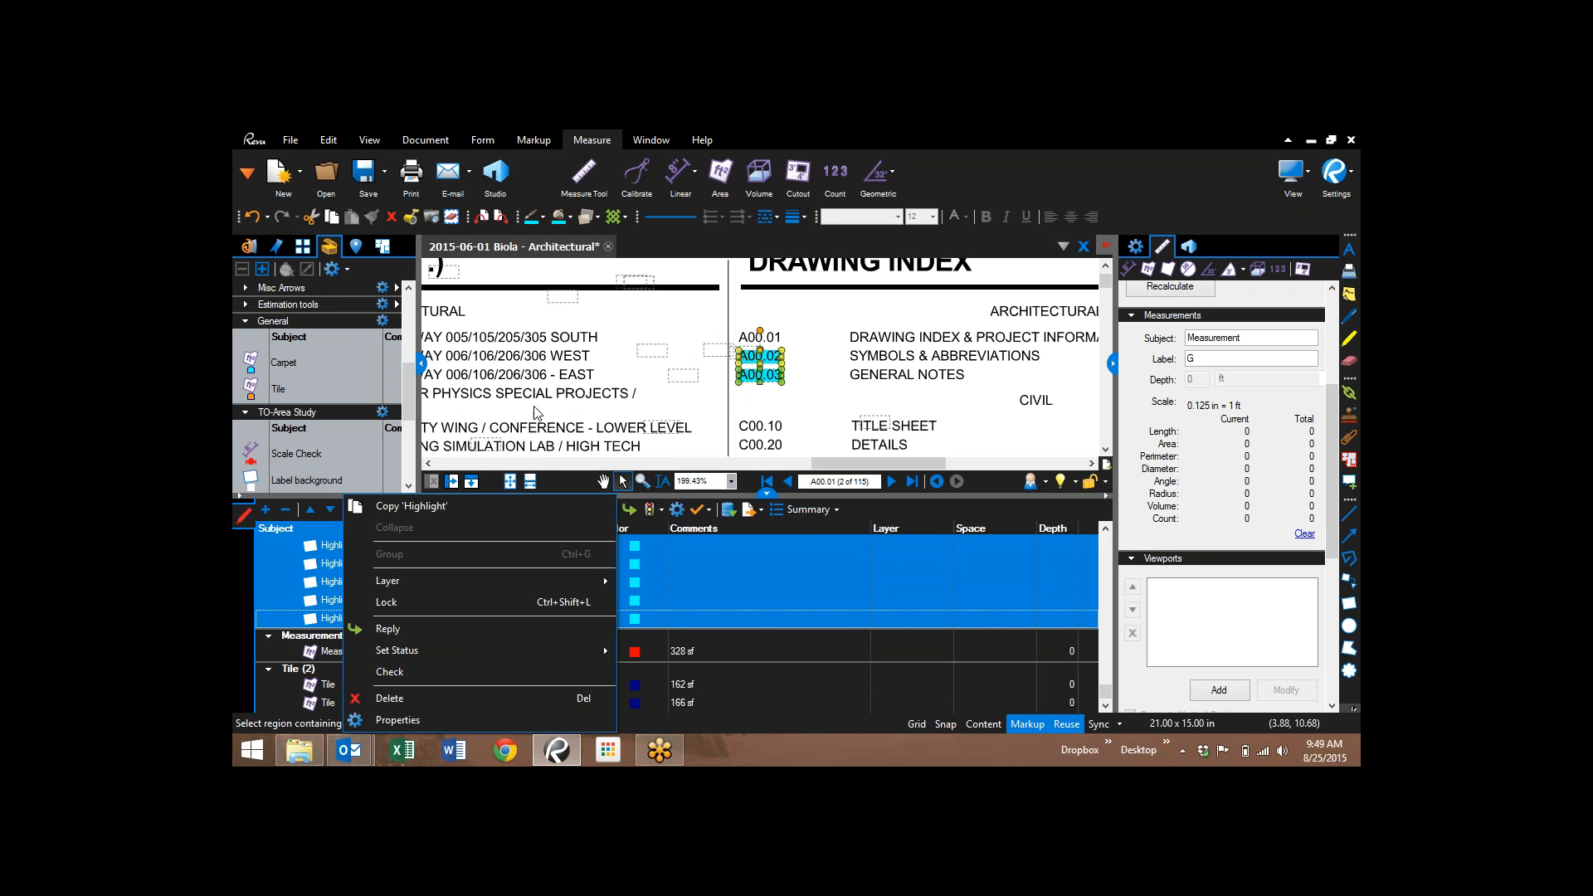
left_click(728, 355)
right_click(727, 355)
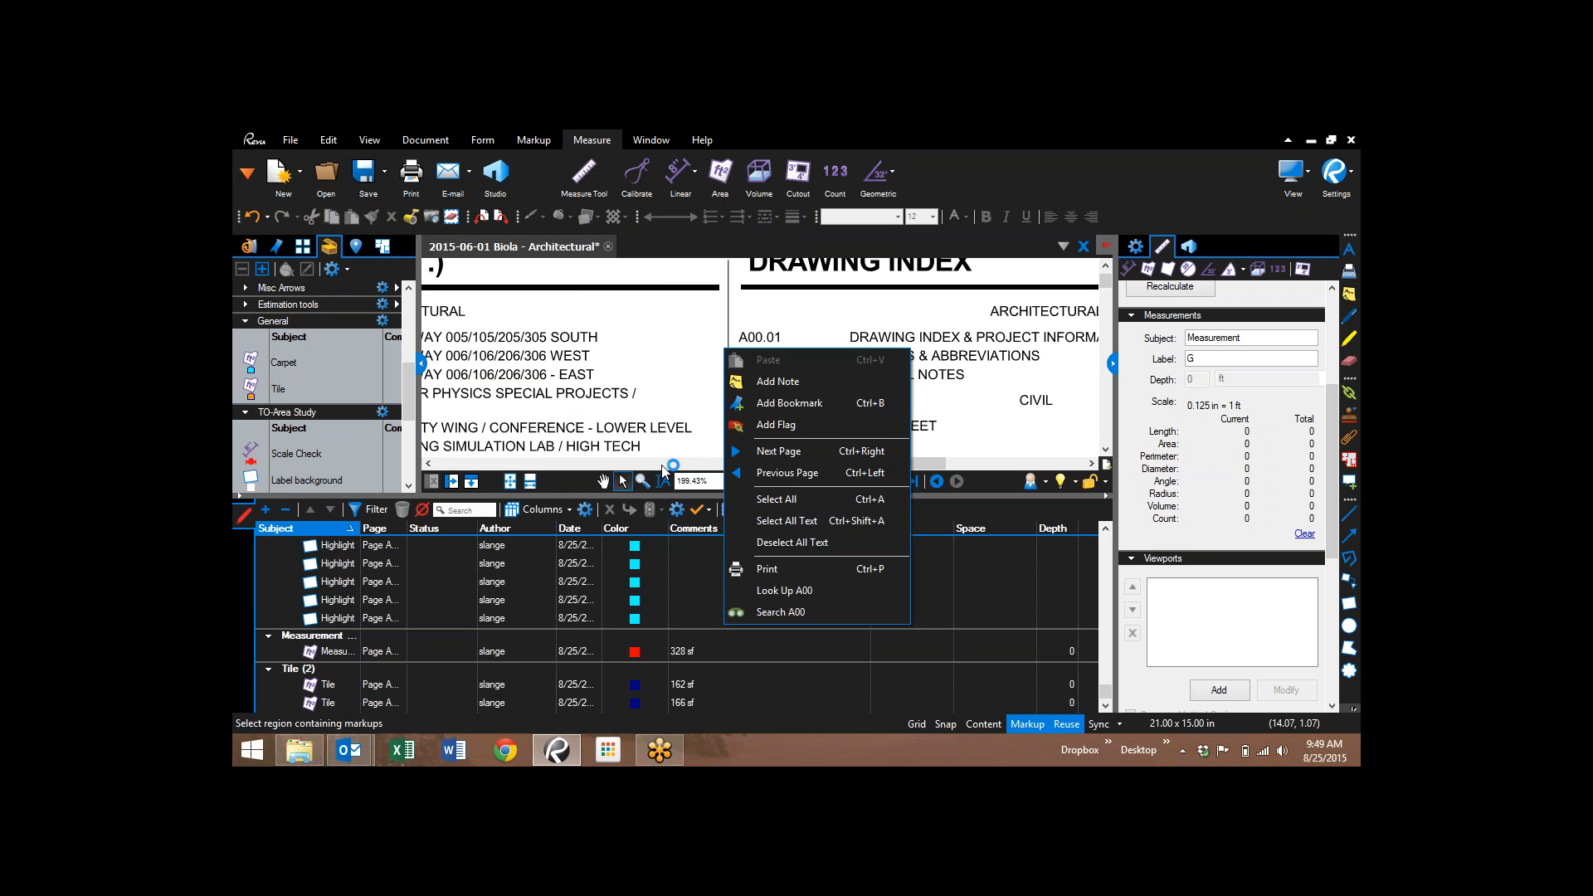
- Reselect the Highlight markups from the last to the first and check the commands offered for the A12.02A highlight on the page
left_click(343, 618)
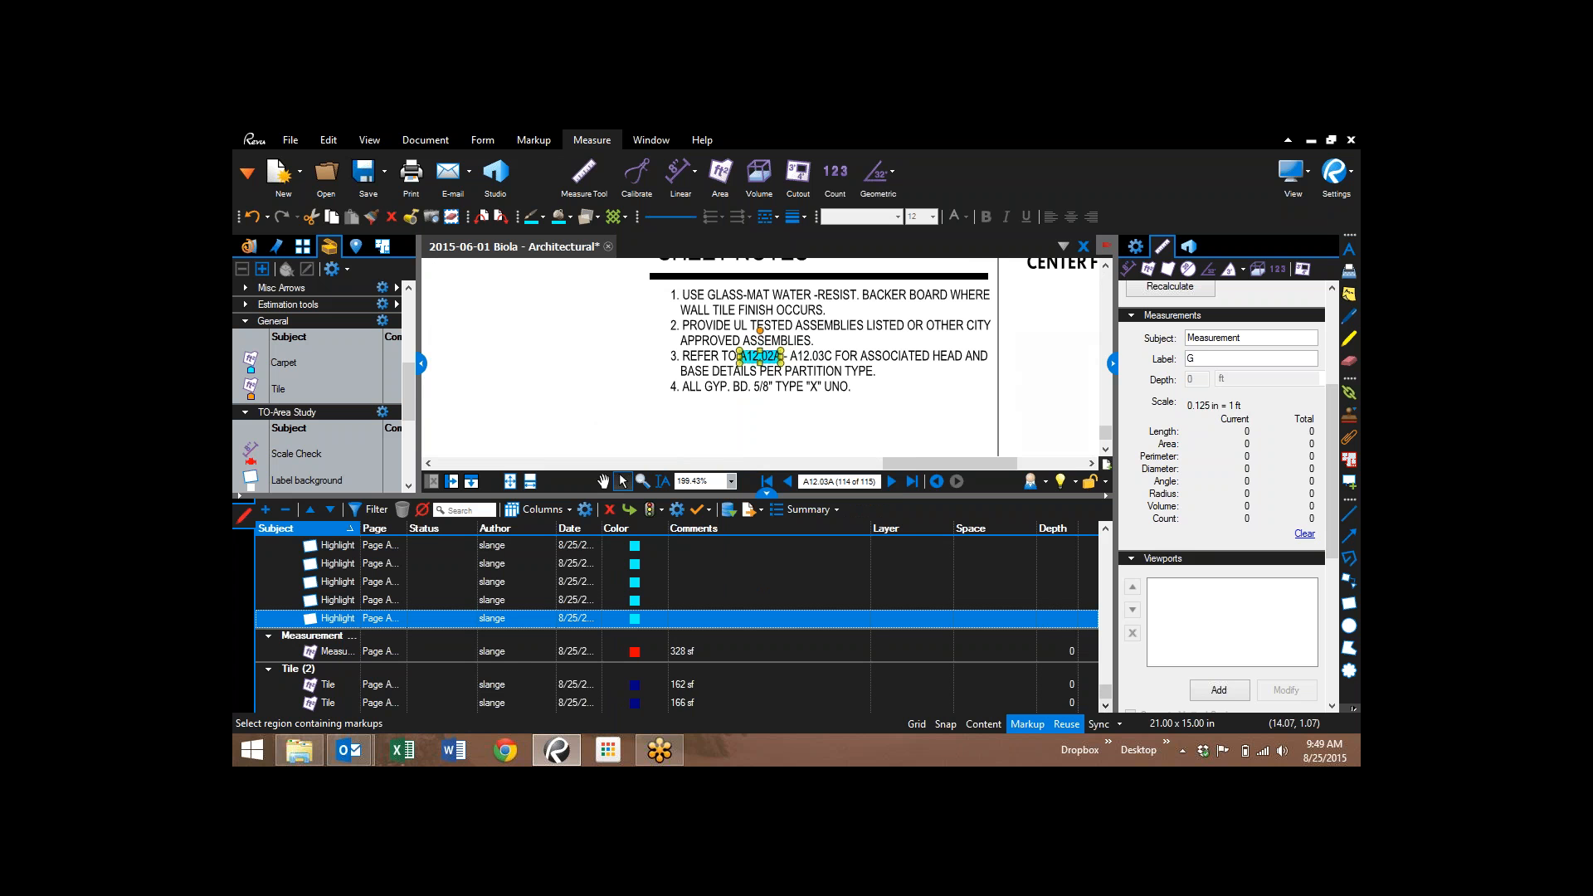
scroll(332, 622, "up", 2)
scroll(344, 628, "up", 5)
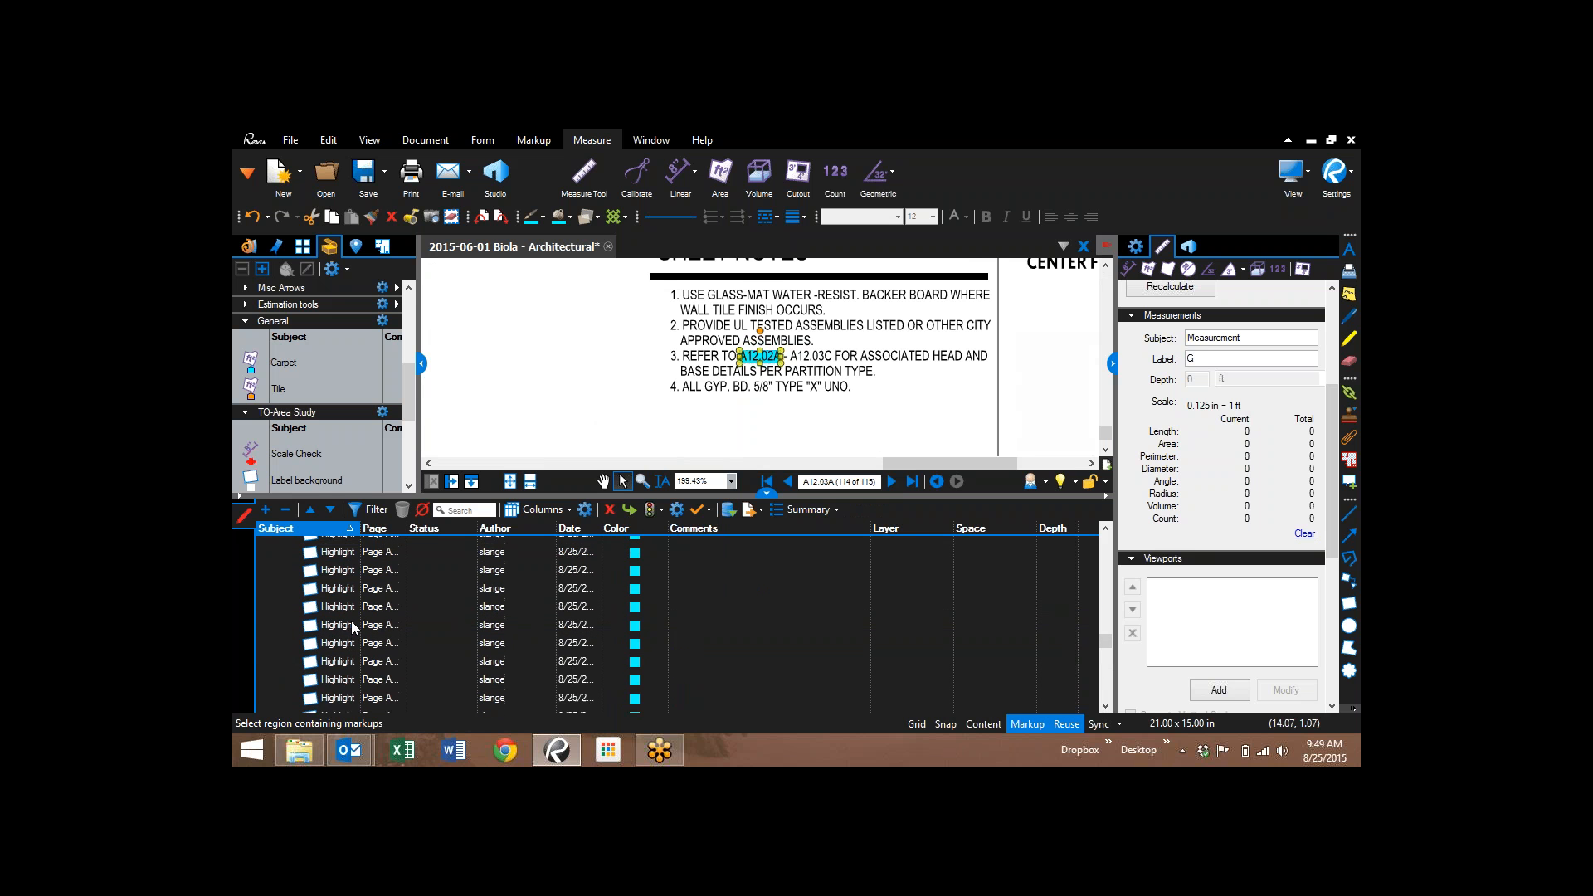
scroll(355, 633, "up", 10)
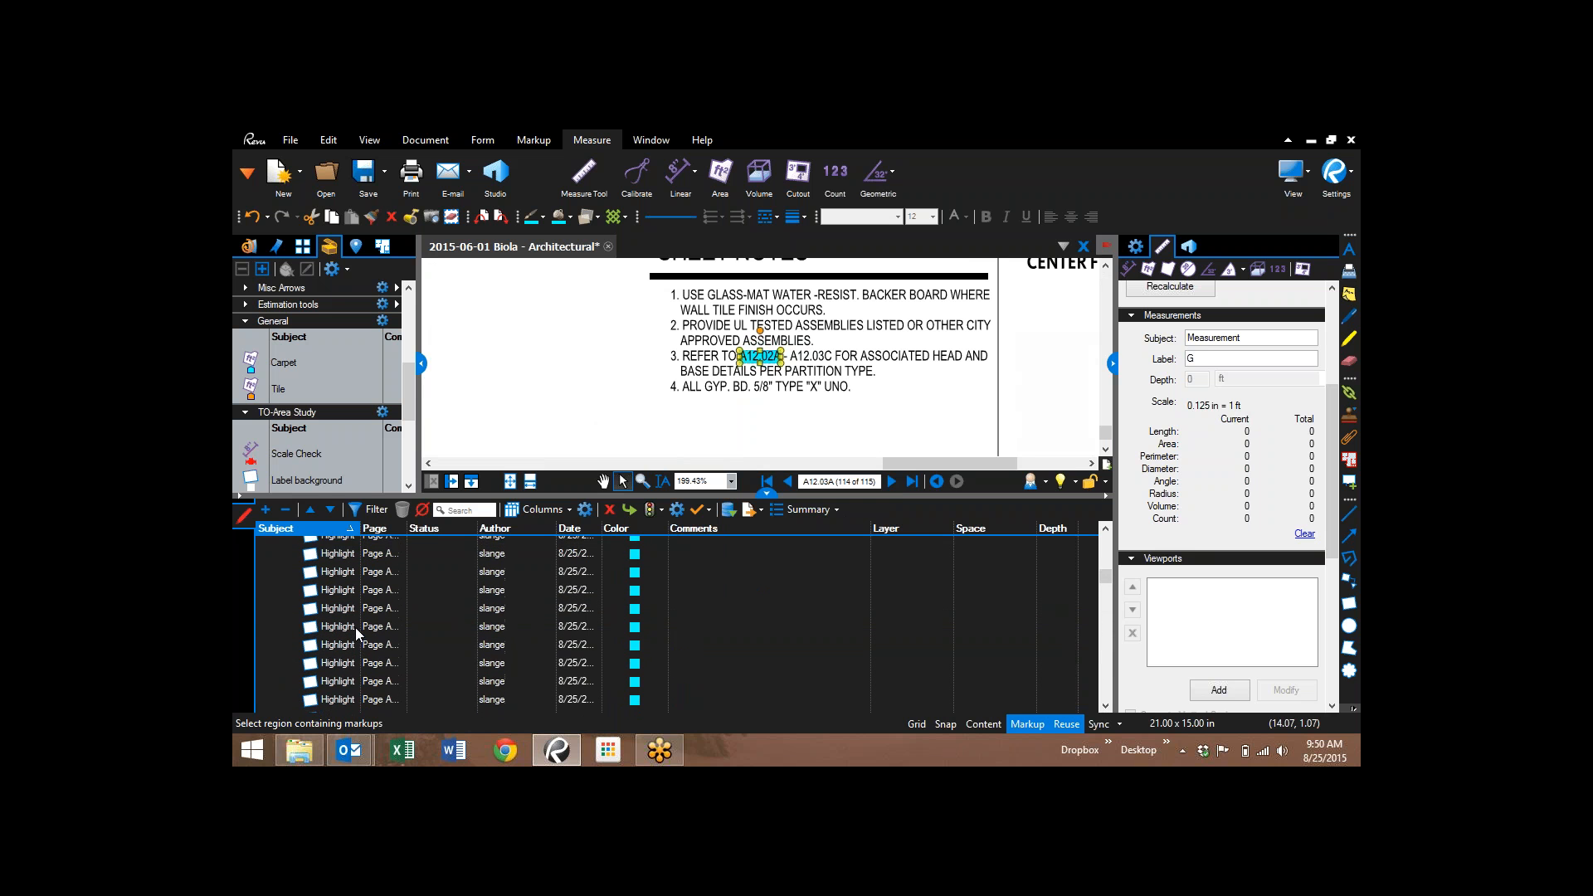
scroll(356, 631, "down", 5)
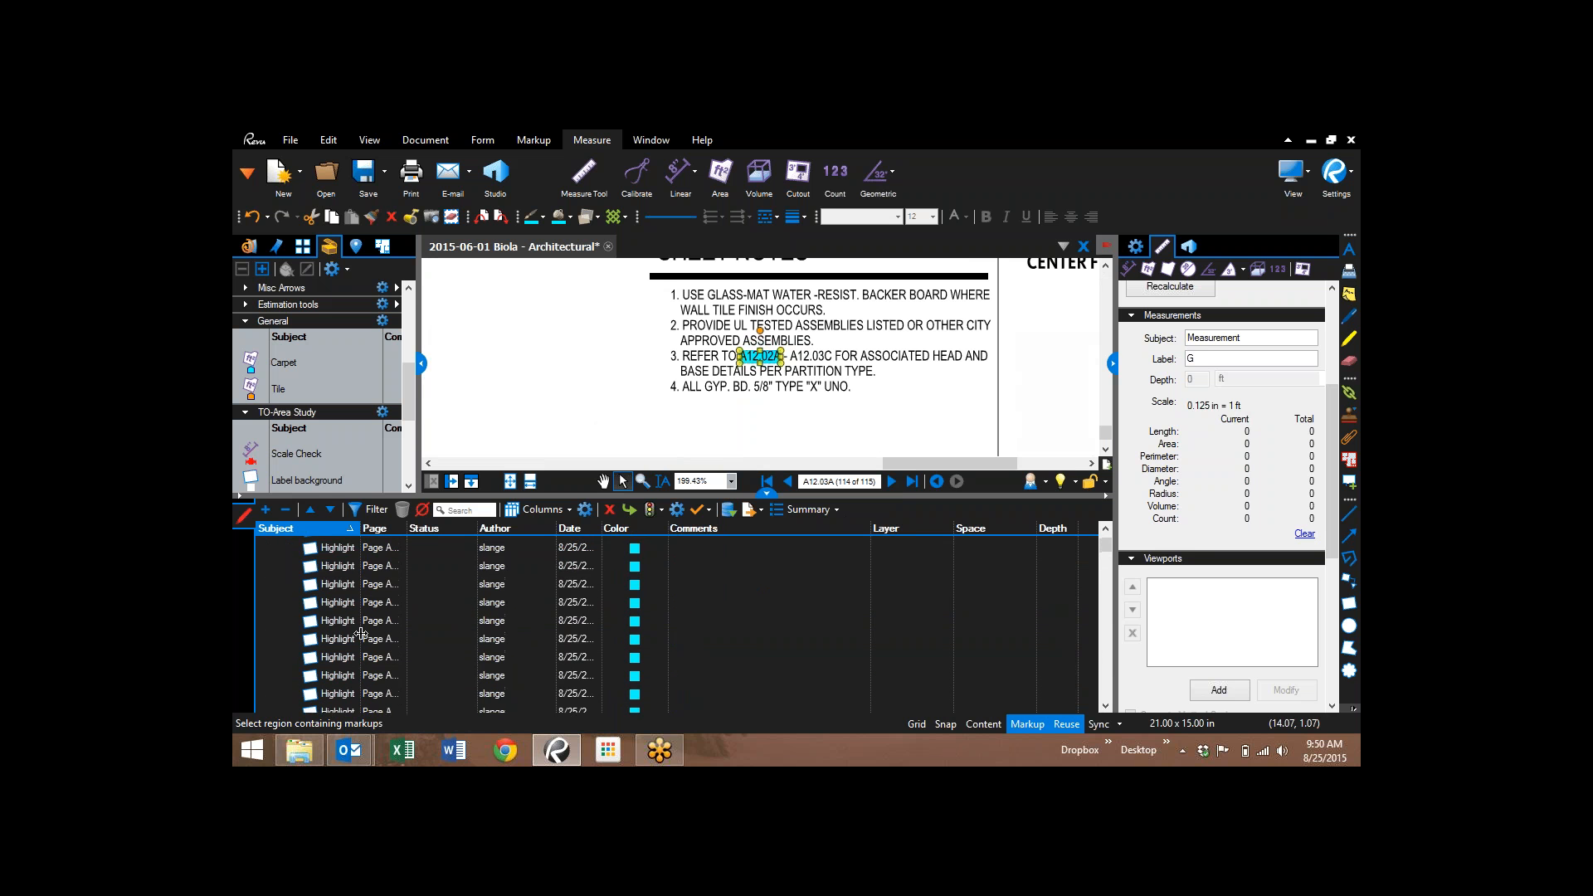
scroll(355, 631, "up", 2)
left_click(335, 611, "shift")
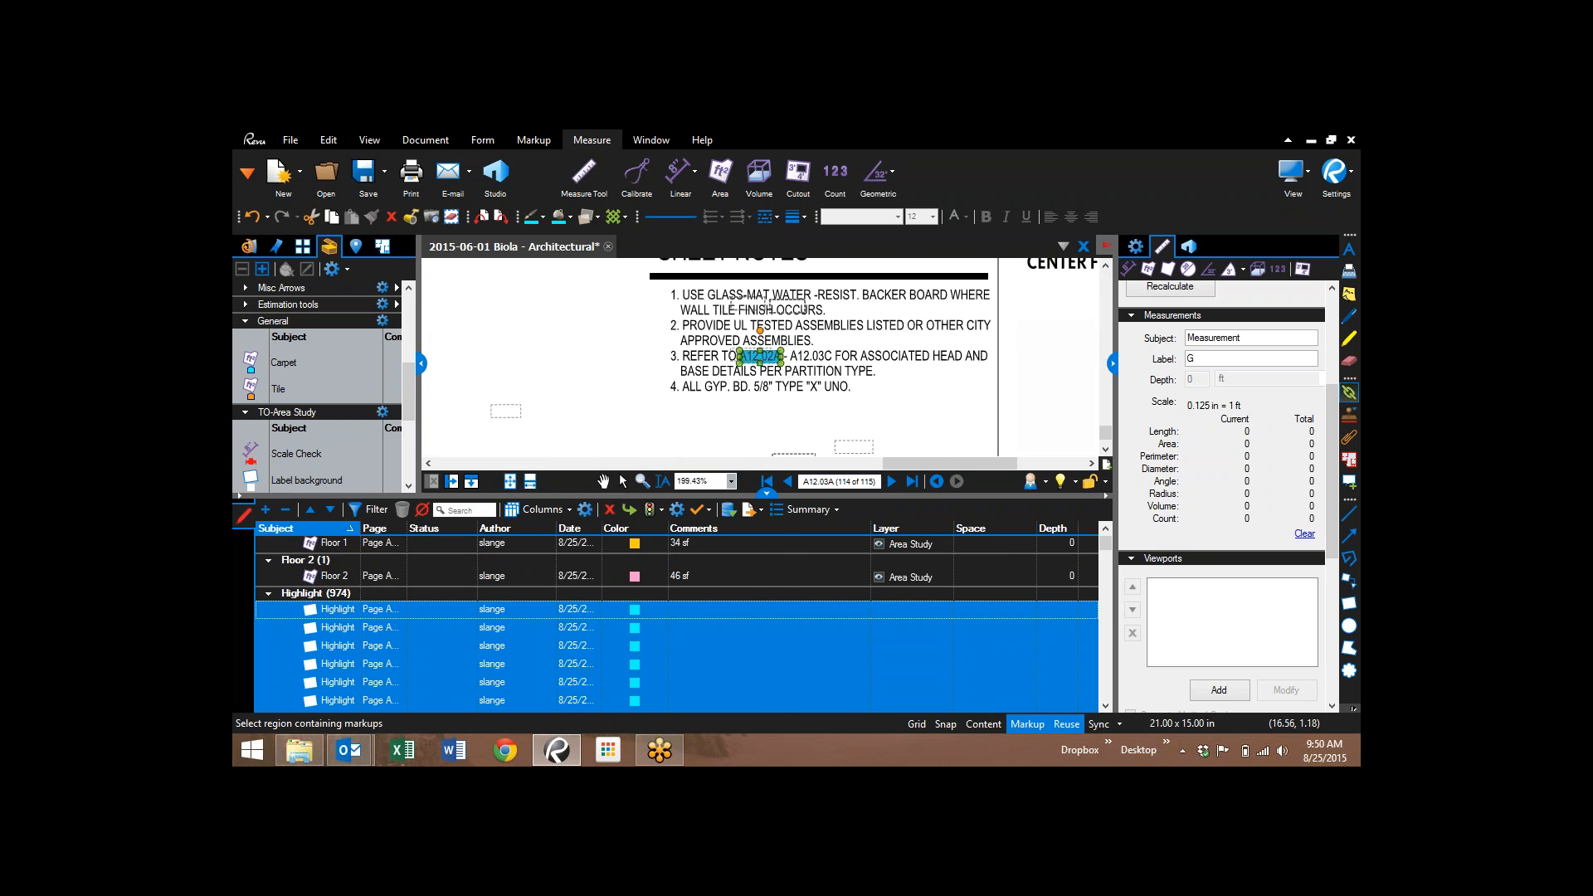
right_click(751, 356)
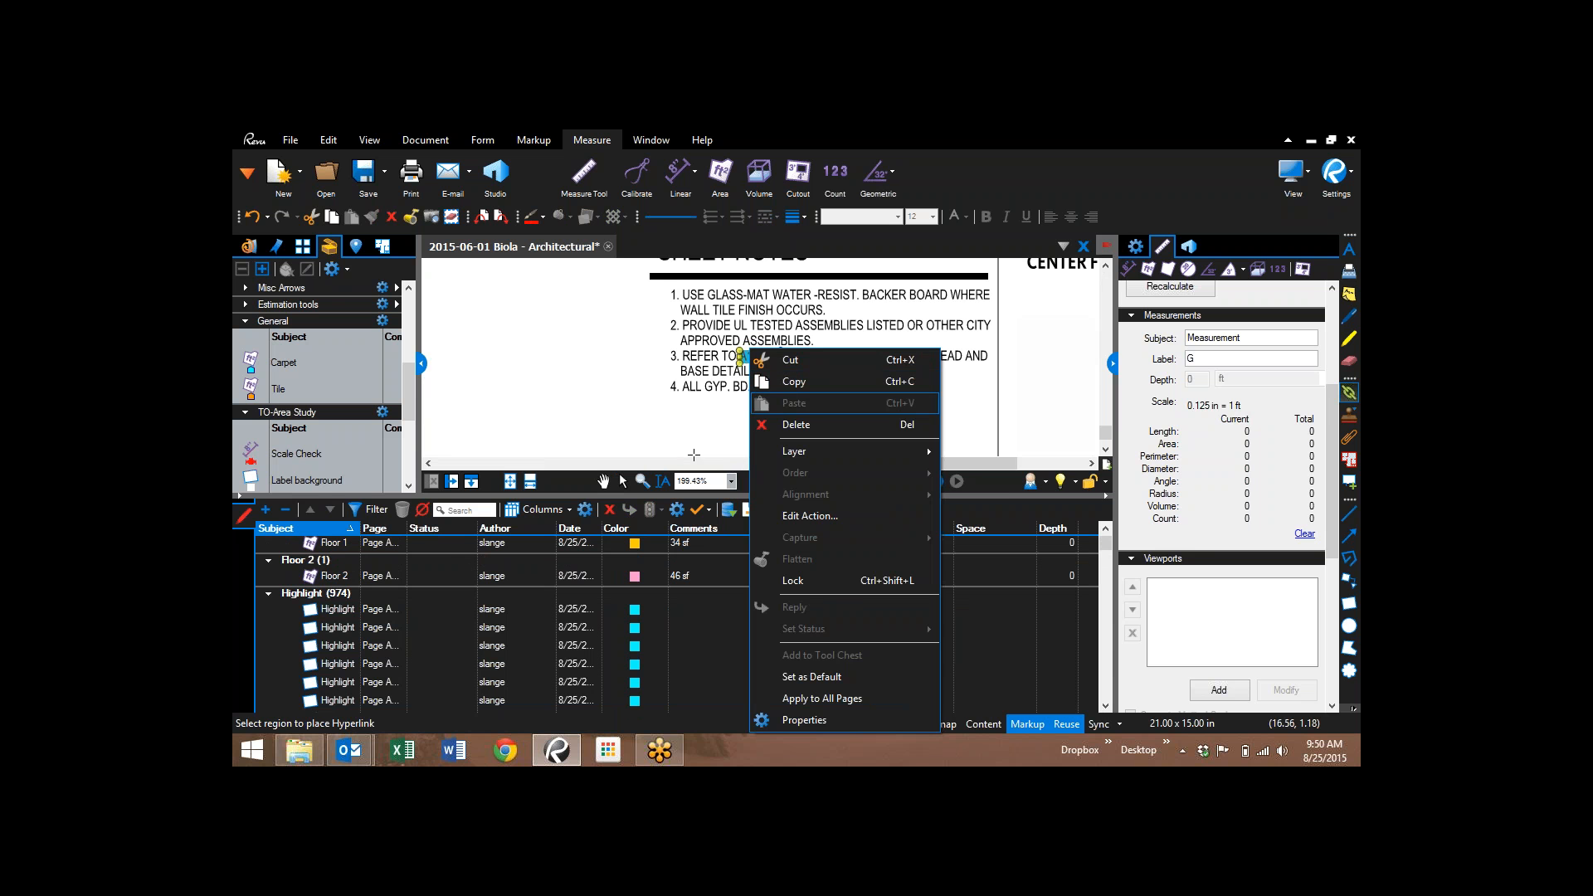
- Flatten all markups of the Highlight group, limited to selected markups and with the page range set to all pages
left_click(338, 611)
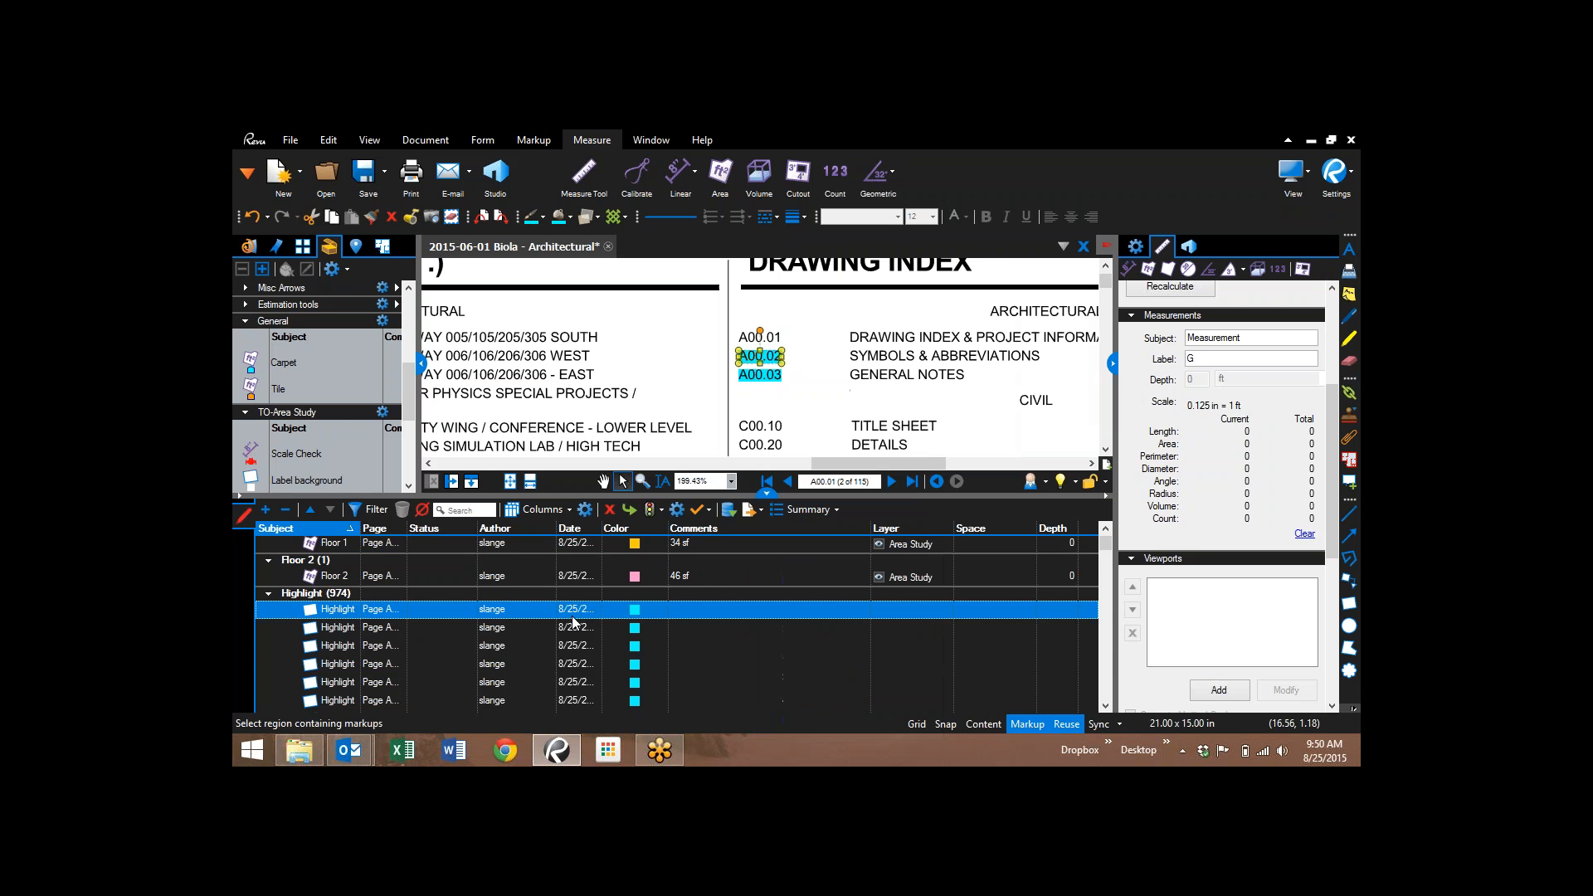
left_click_drag(1105, 545, 1105, 702)
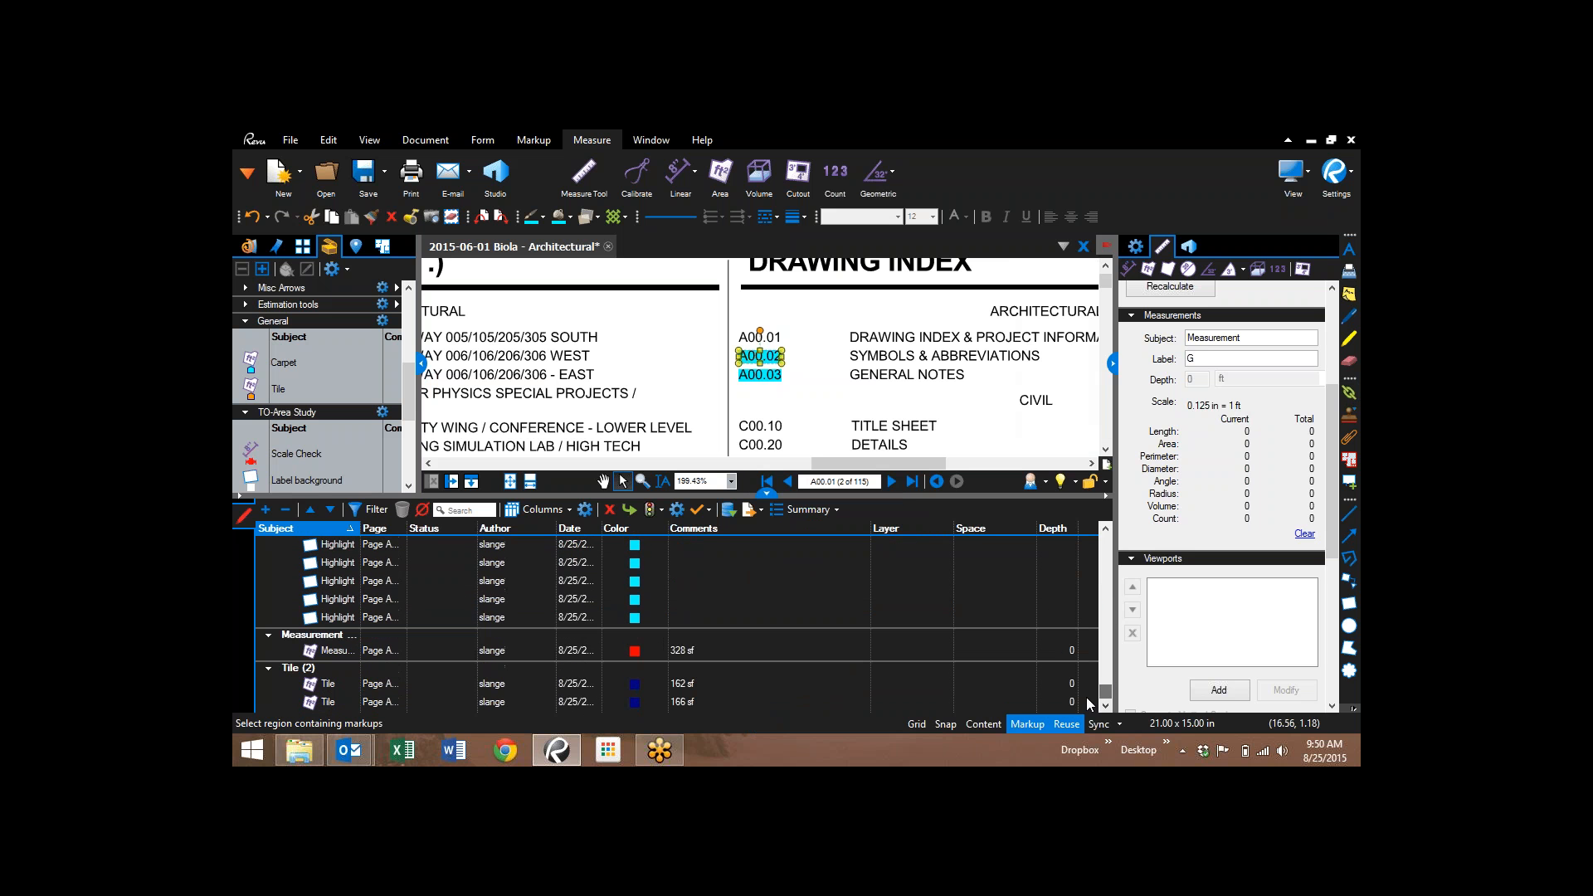
left_click(330, 619, "shift")
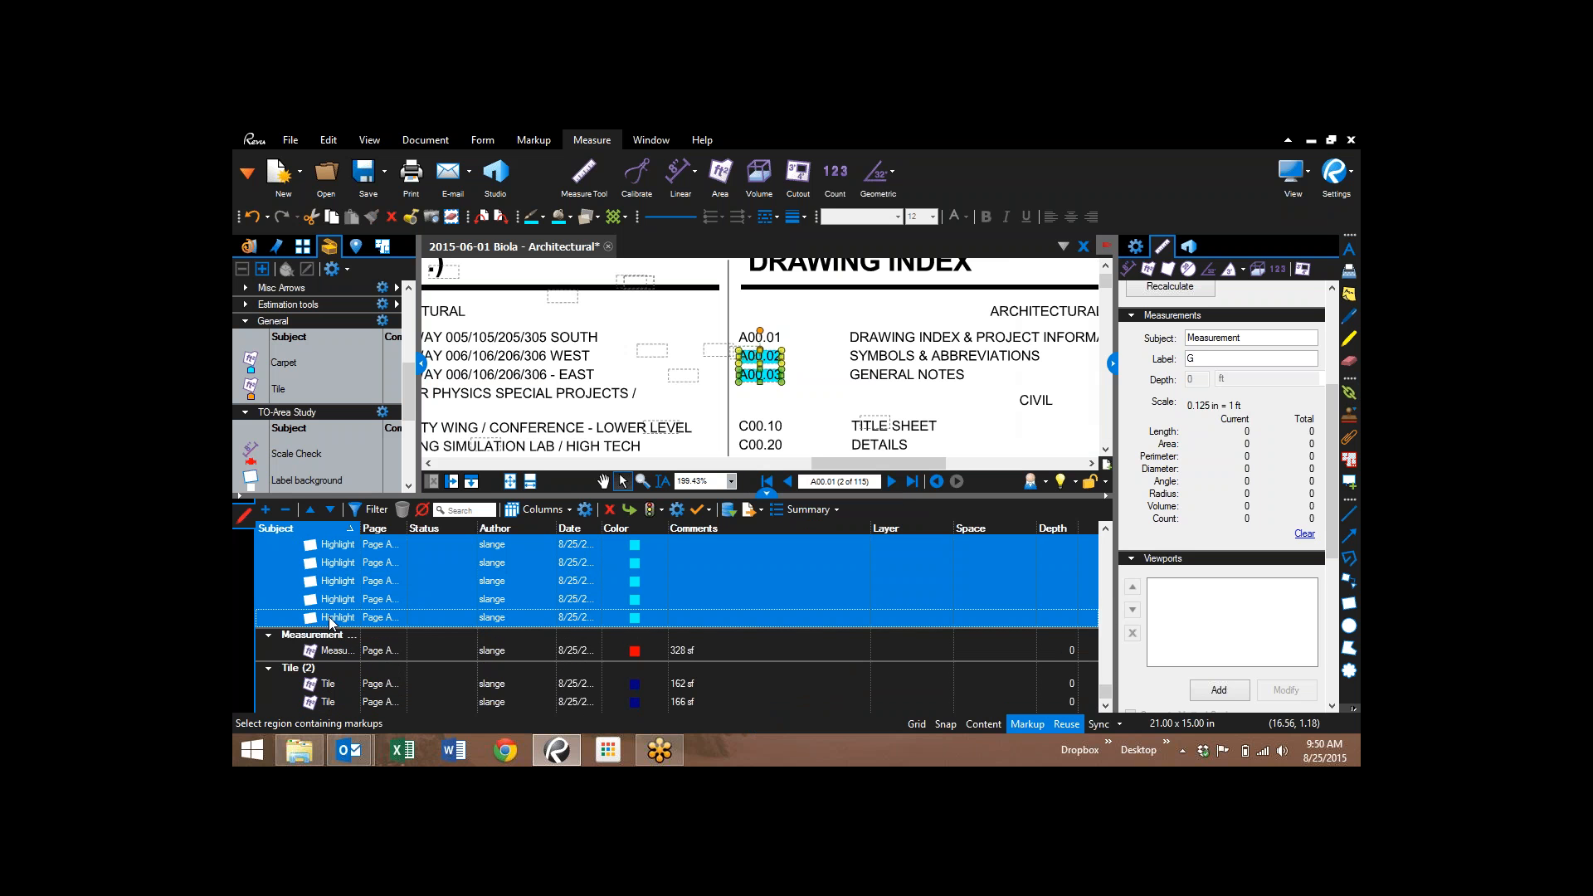
left_click(414, 143)
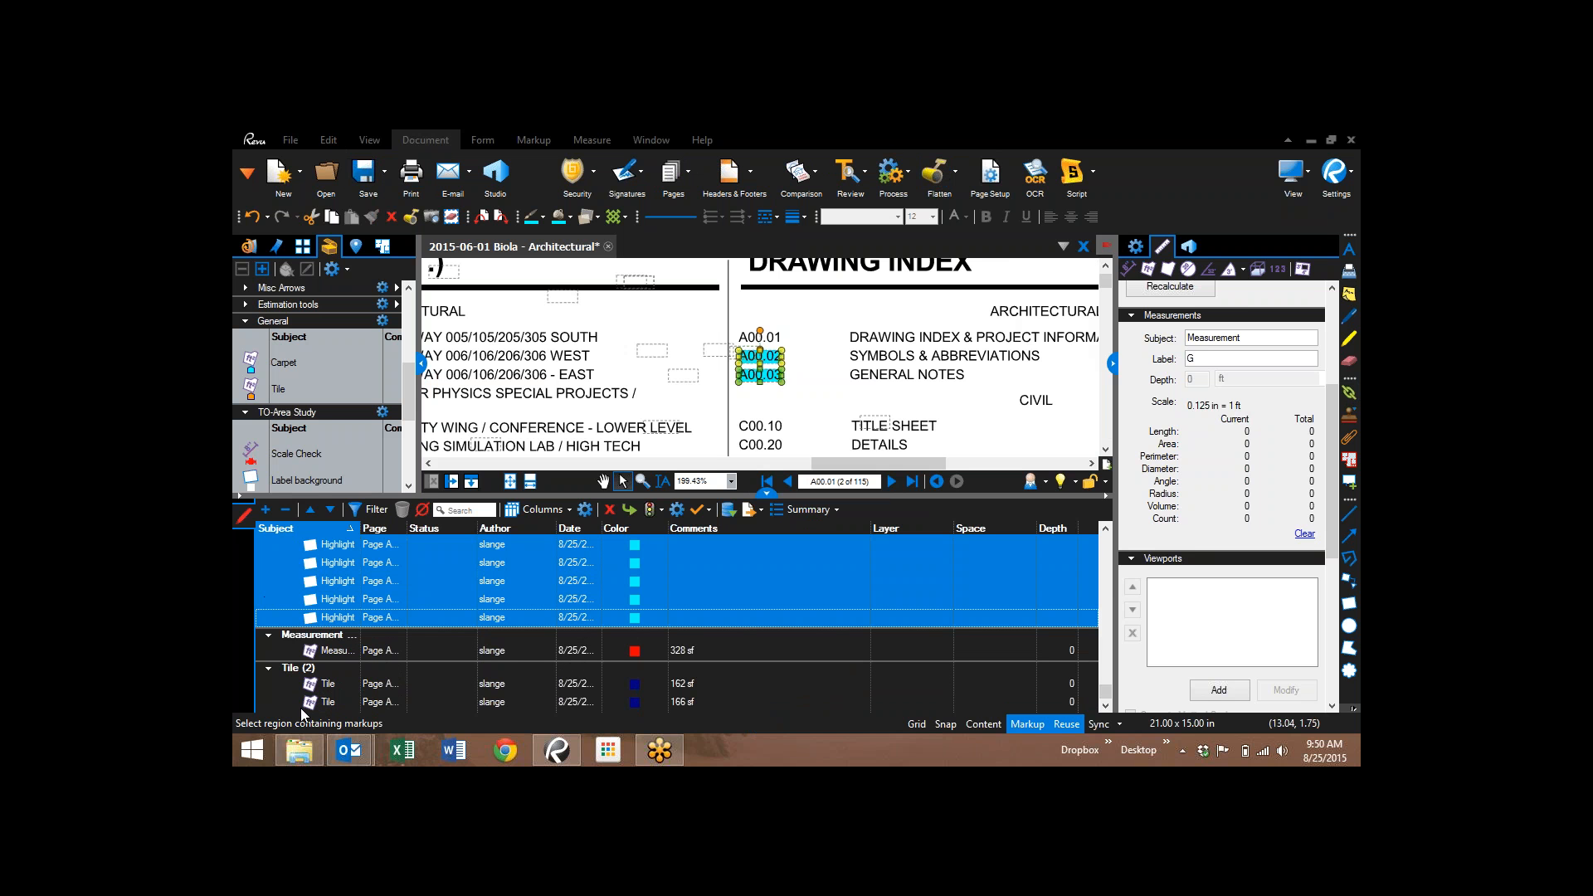
left_click(939, 171)
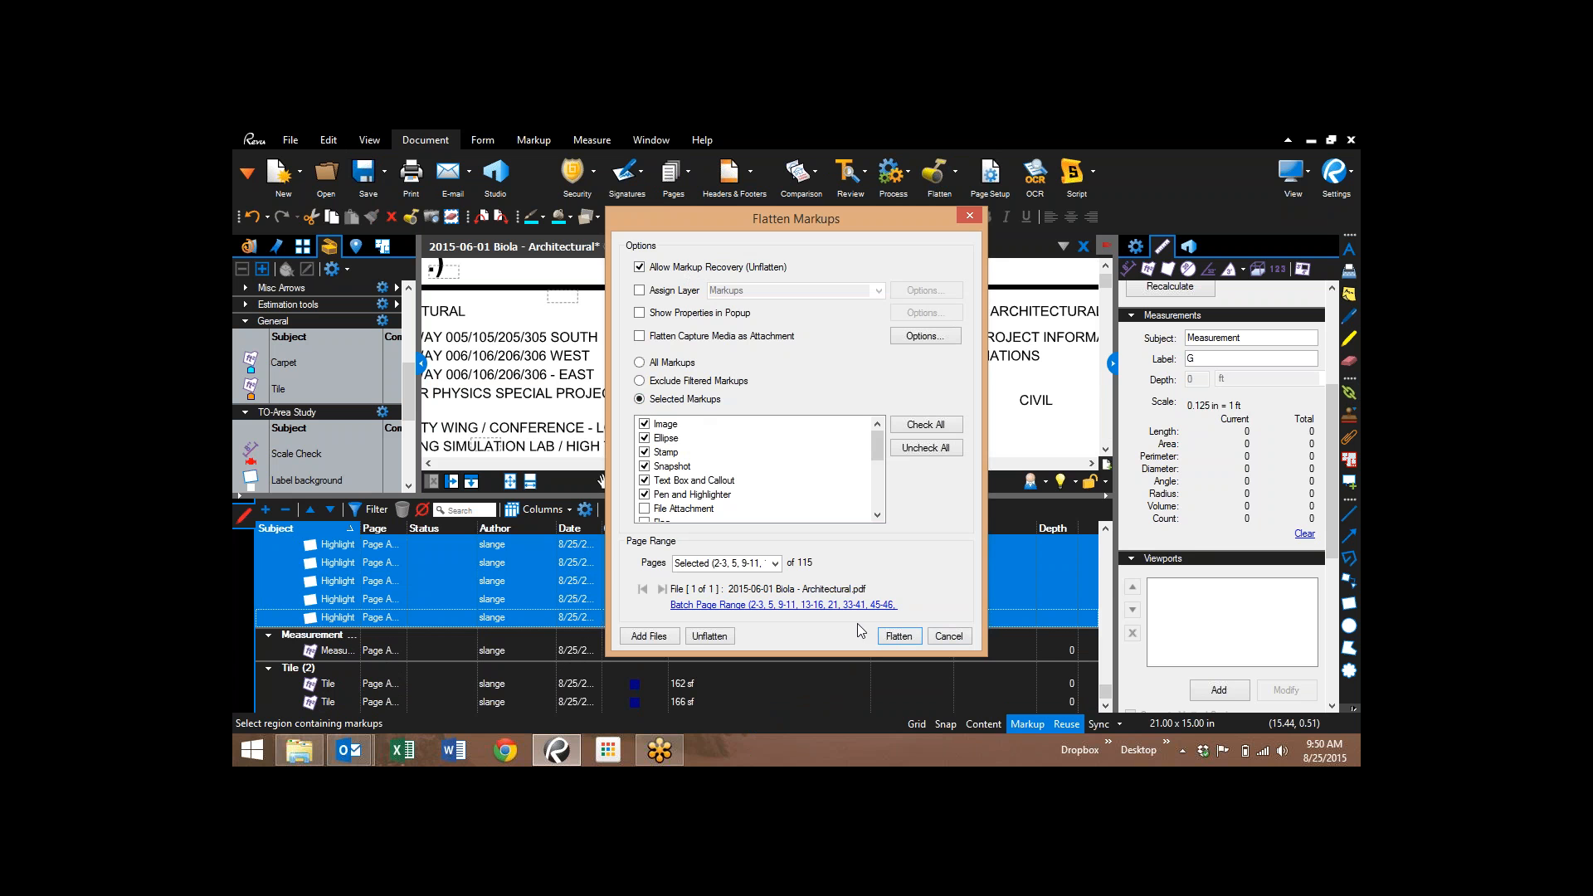
left_click(775, 563)
left_click(741, 586)
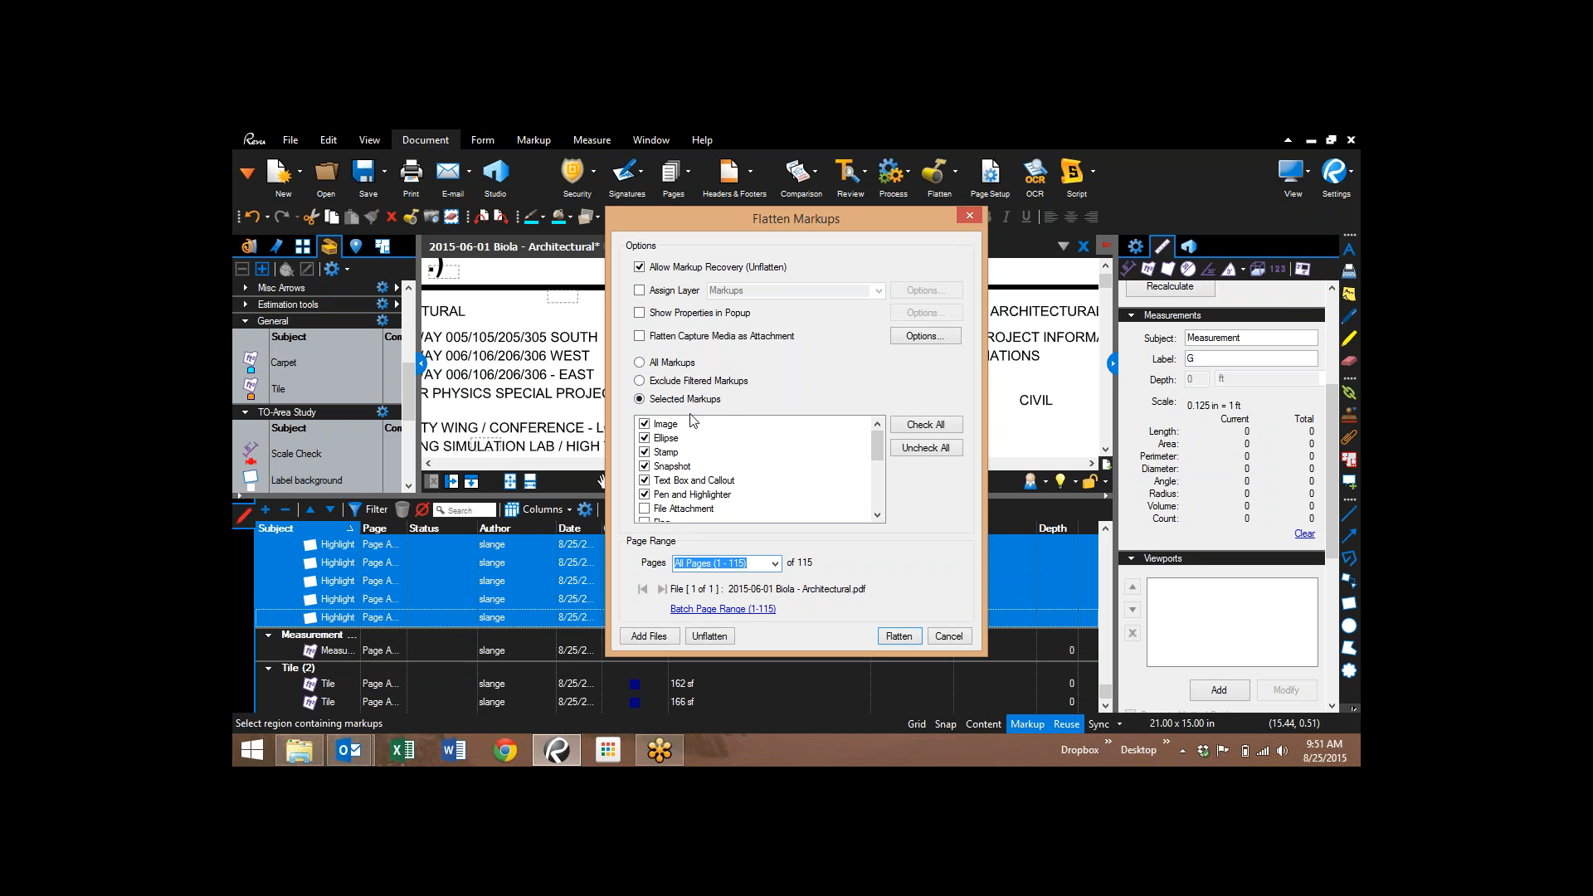
left_click(898, 636)
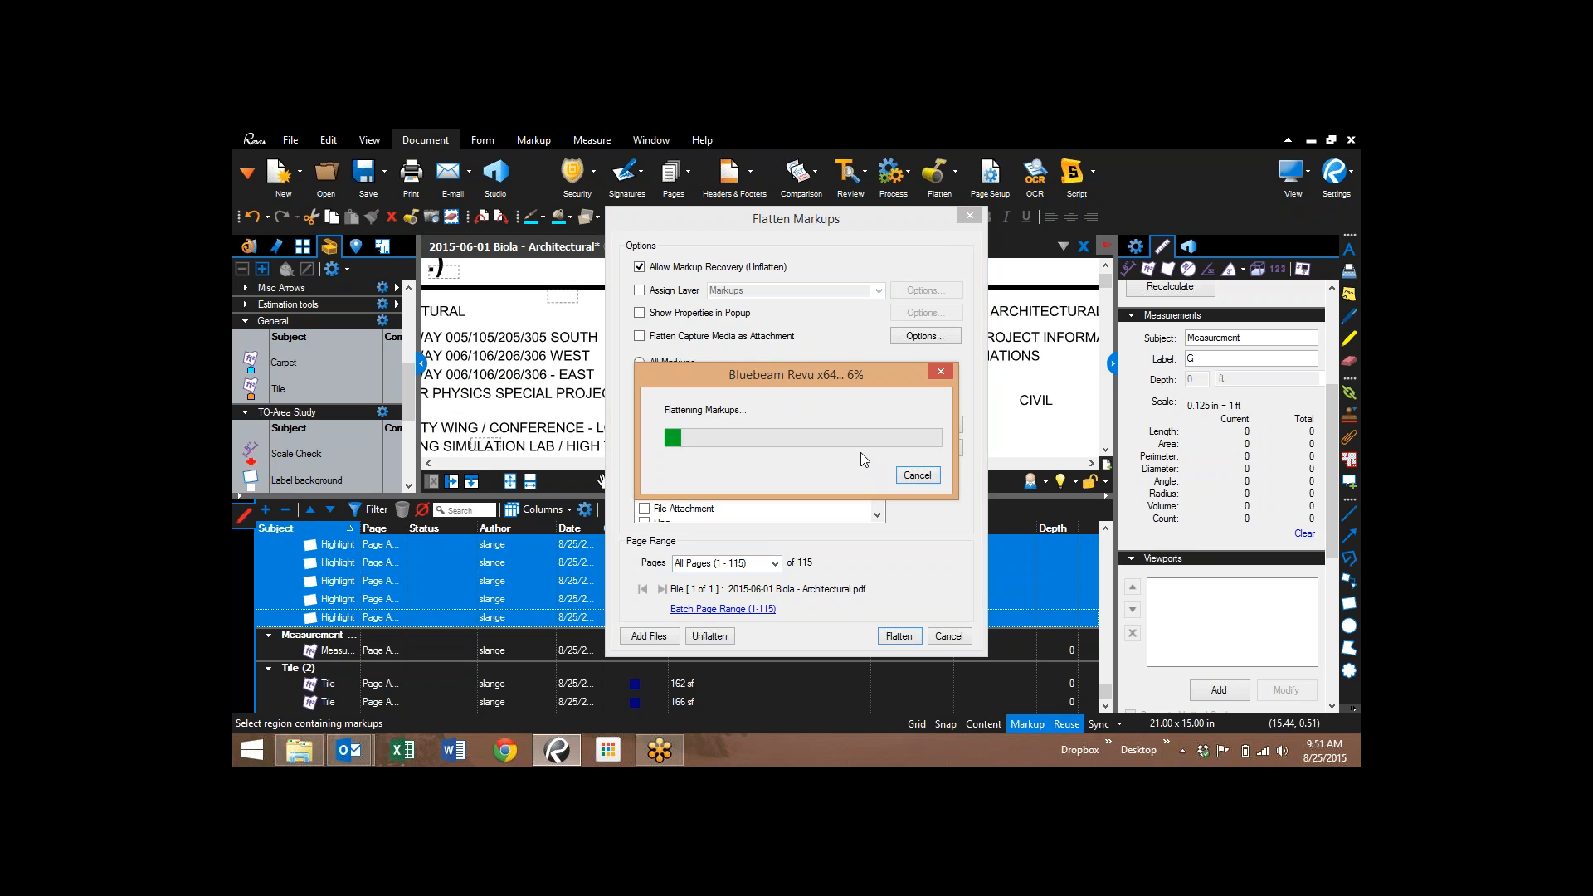
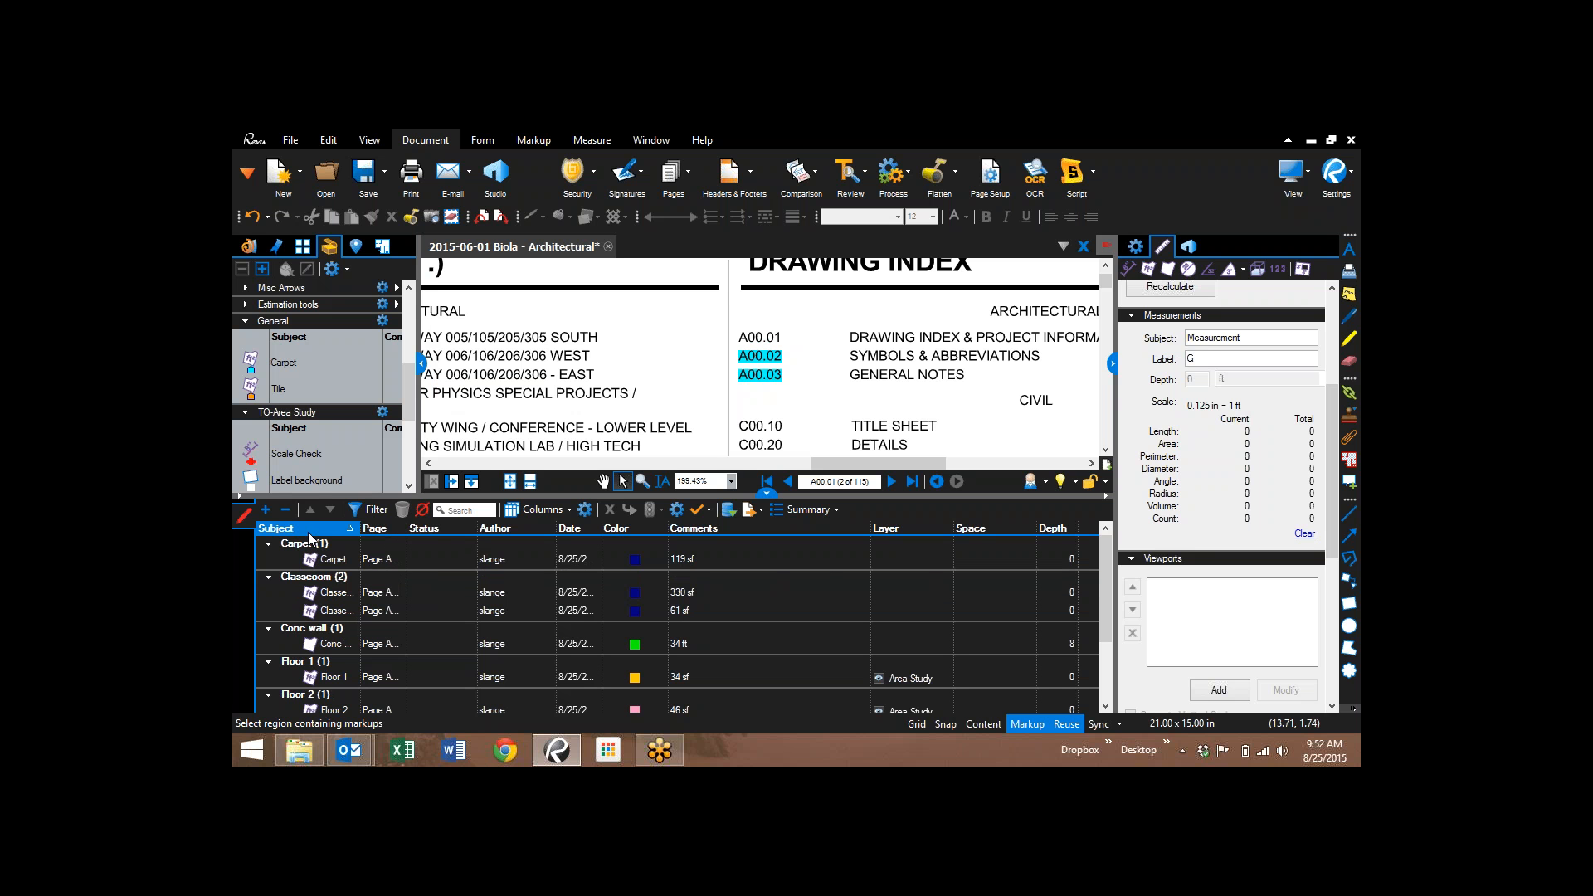
- Locate the Carpet markup and both classroom area markups on the plan from the markups list
left_click(336, 561)
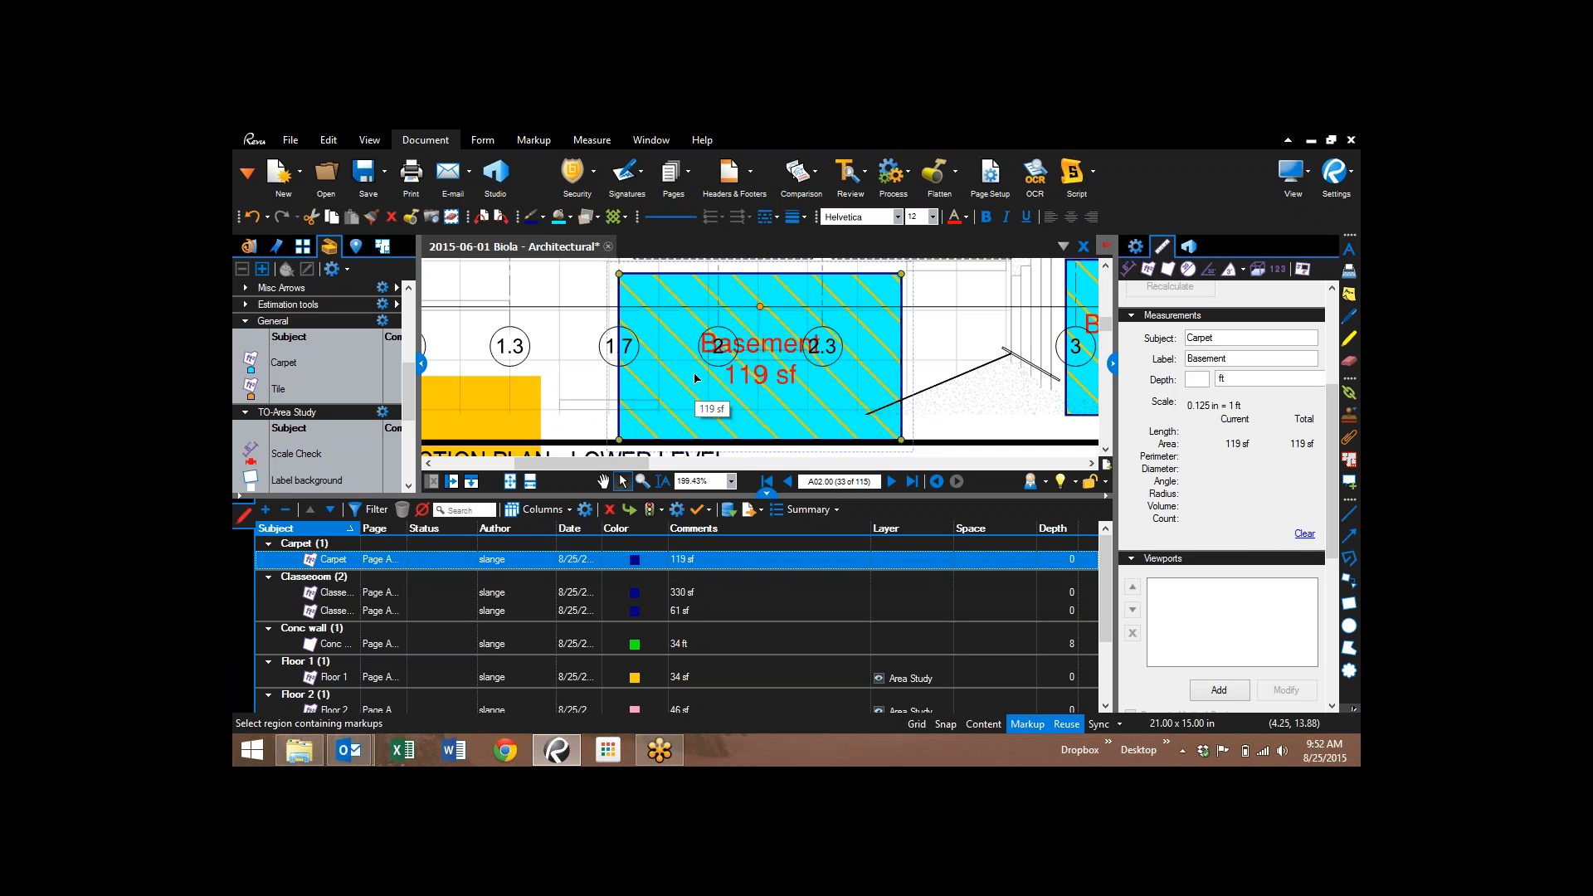
left_click(343, 594)
left_click(335, 612)
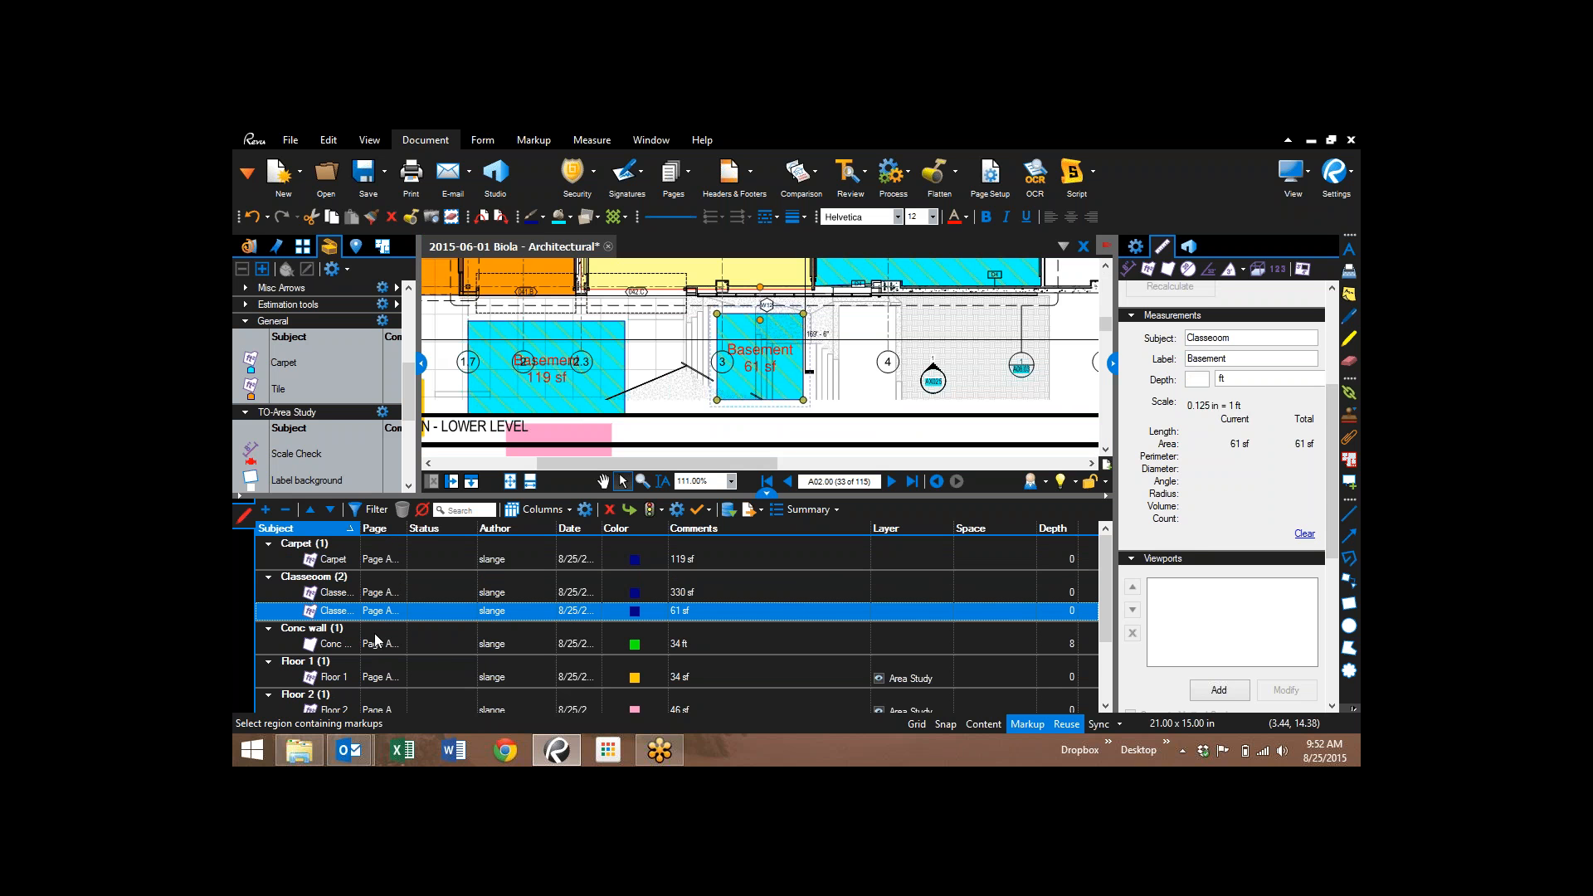
- Locate the Conc wall and Floor 1 markups on the plan from the markups list
left_click(338, 645)
scroll(349, 656, "down", 2)
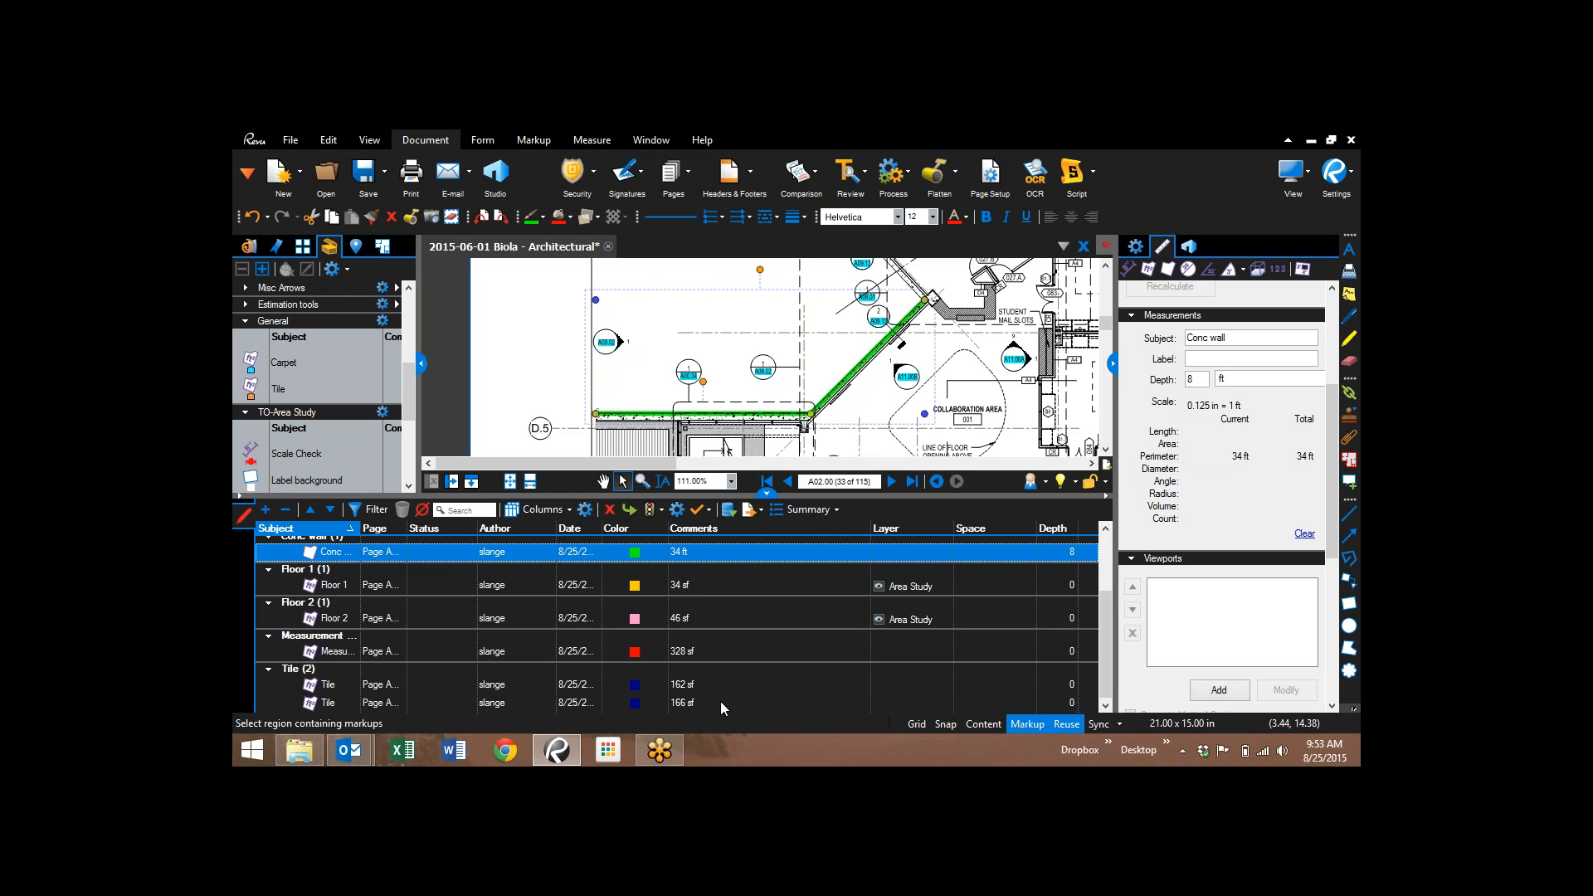
left_click(742, 582)
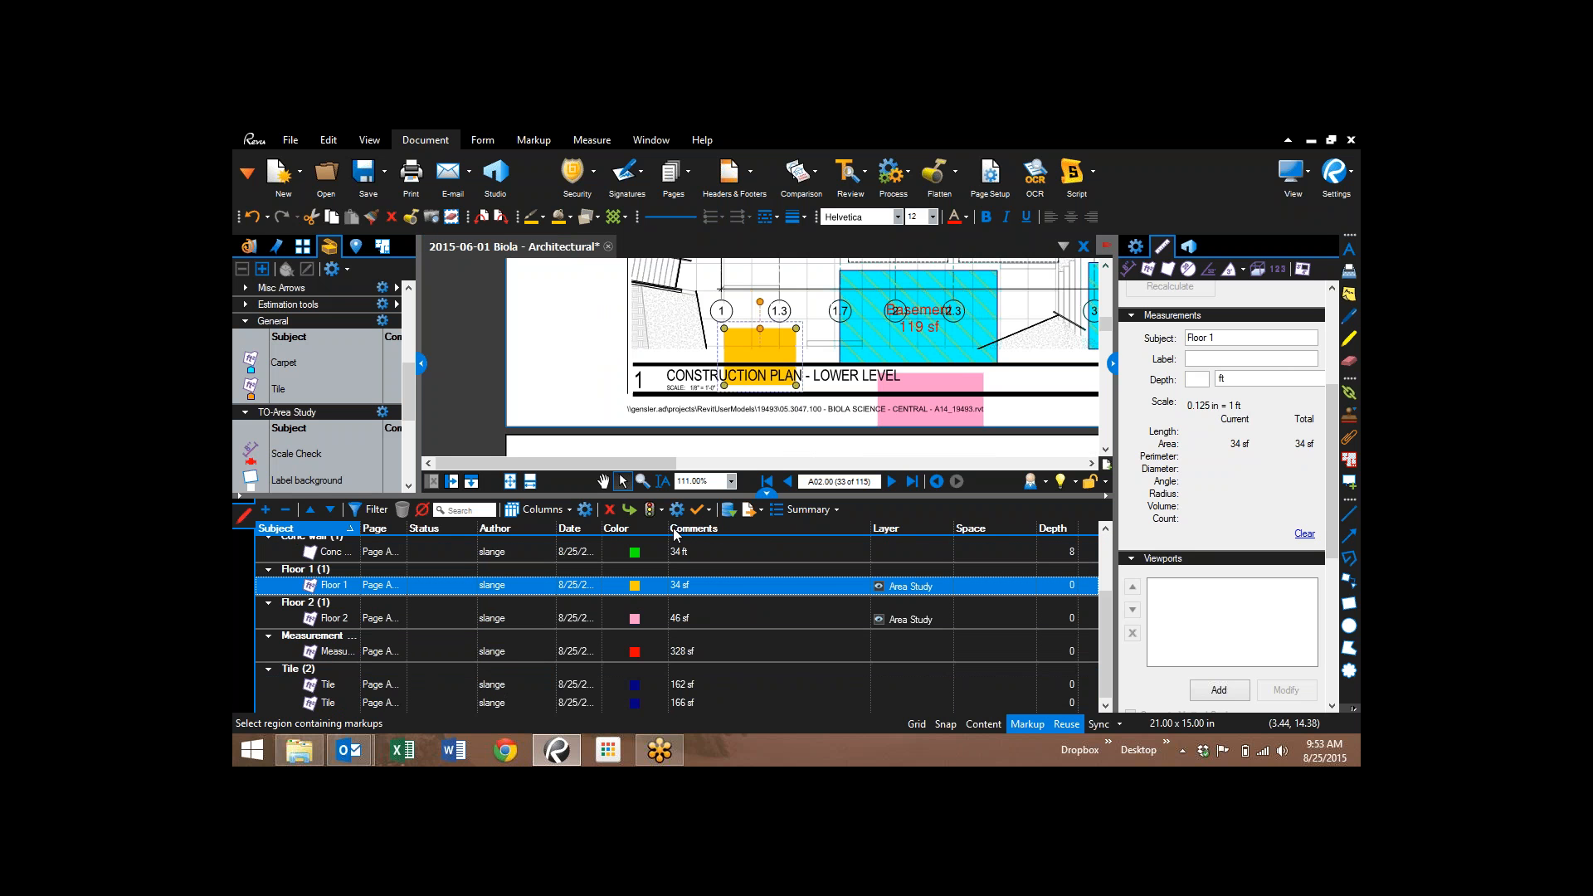
- Add the Wall Area column to the markups list and check its value for the Conc wall markup
left_click(564, 517)
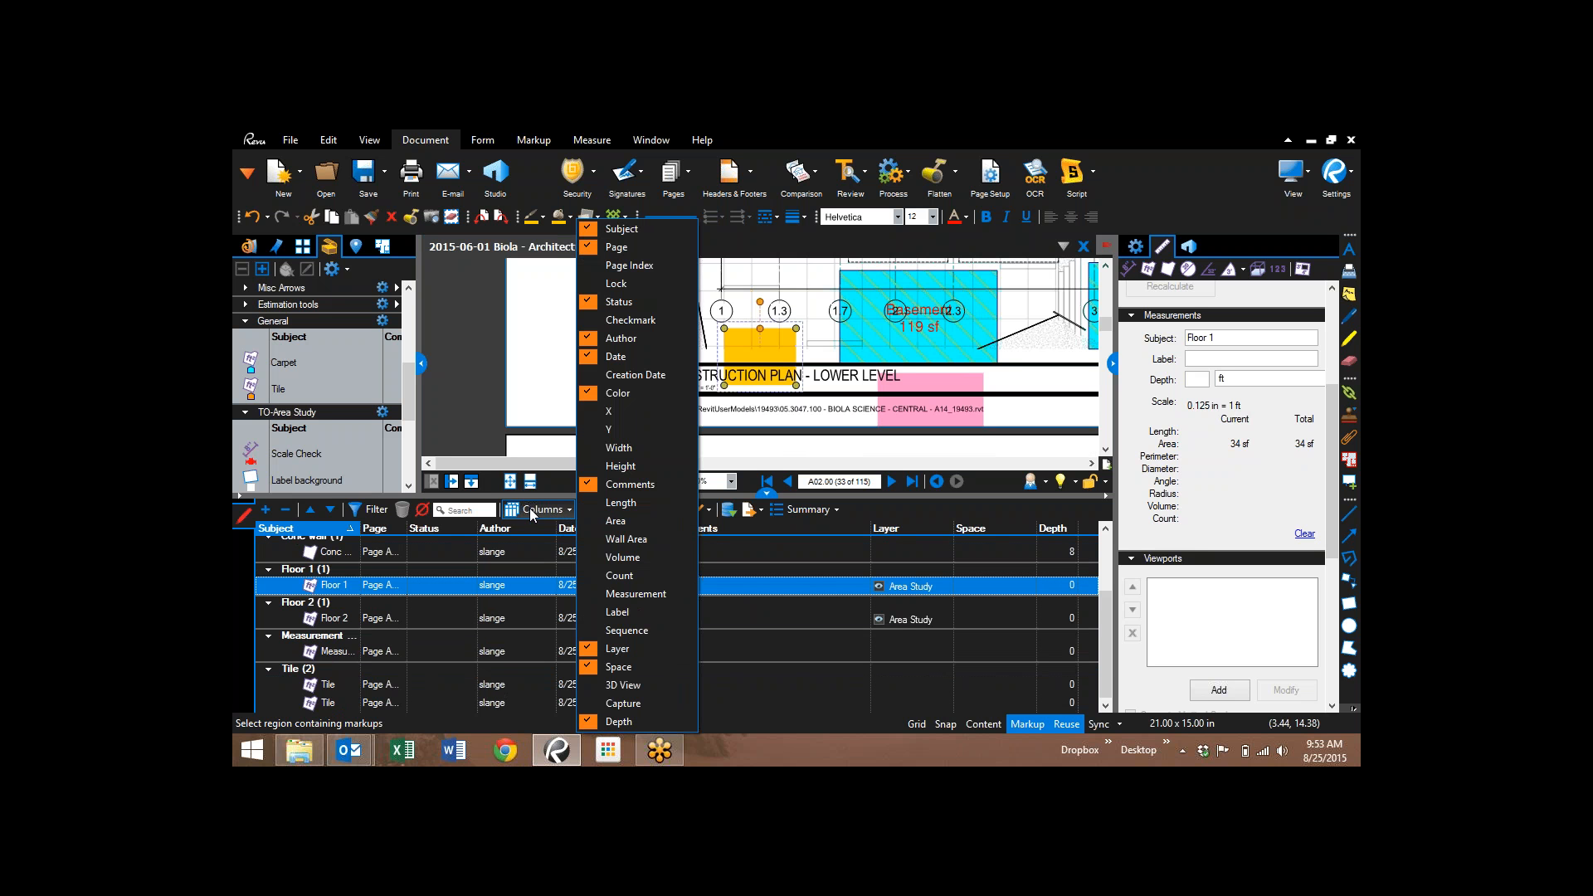
left_click(626, 539)
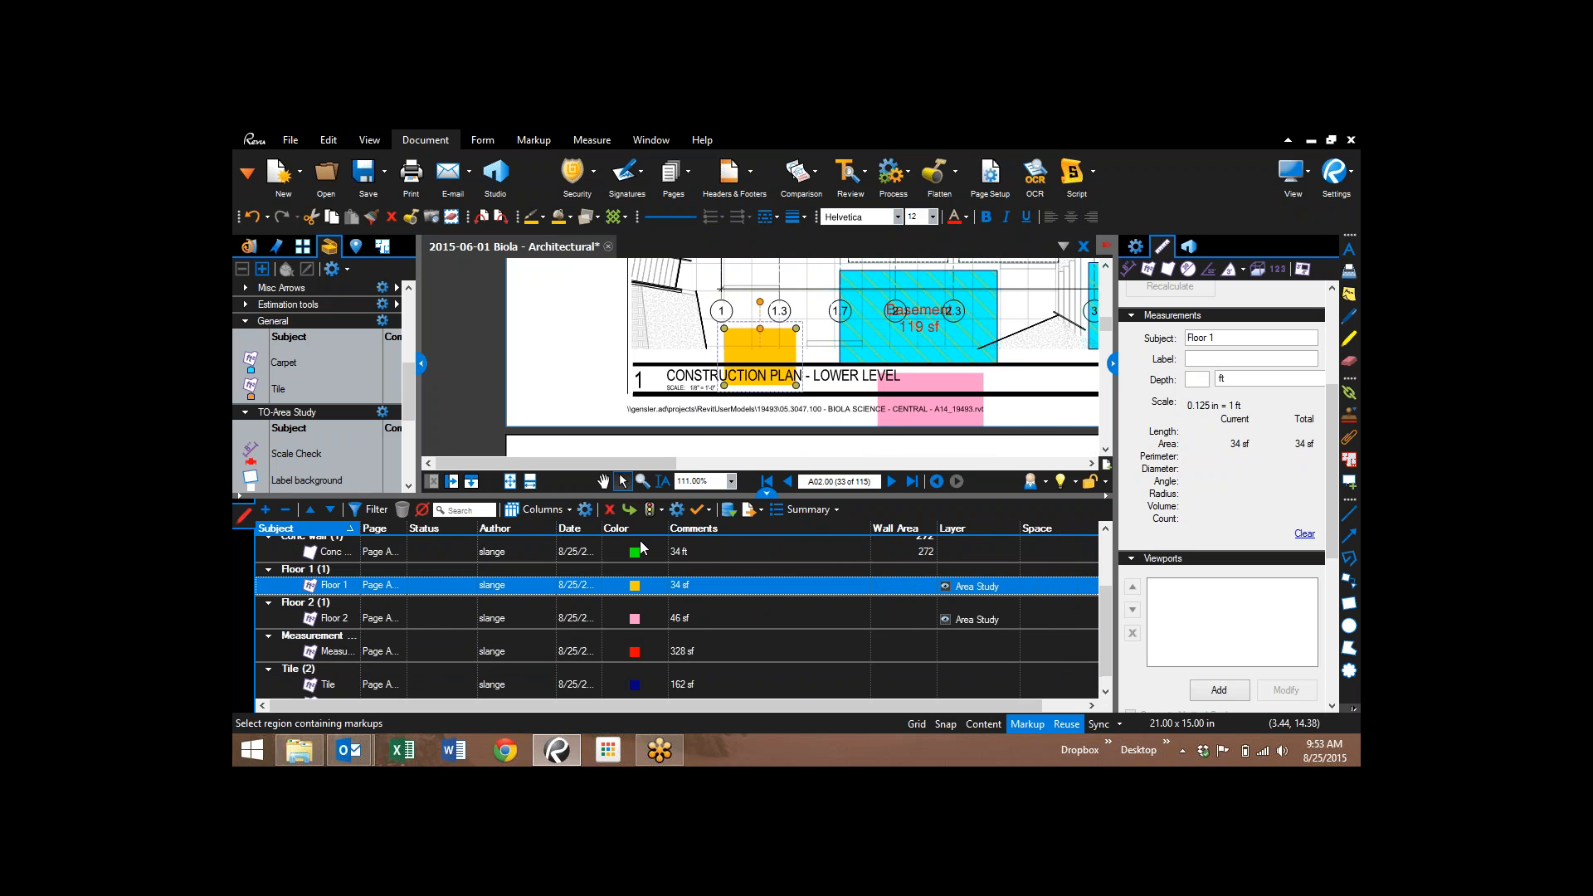
left_click_drag(630, 706, 708, 707)
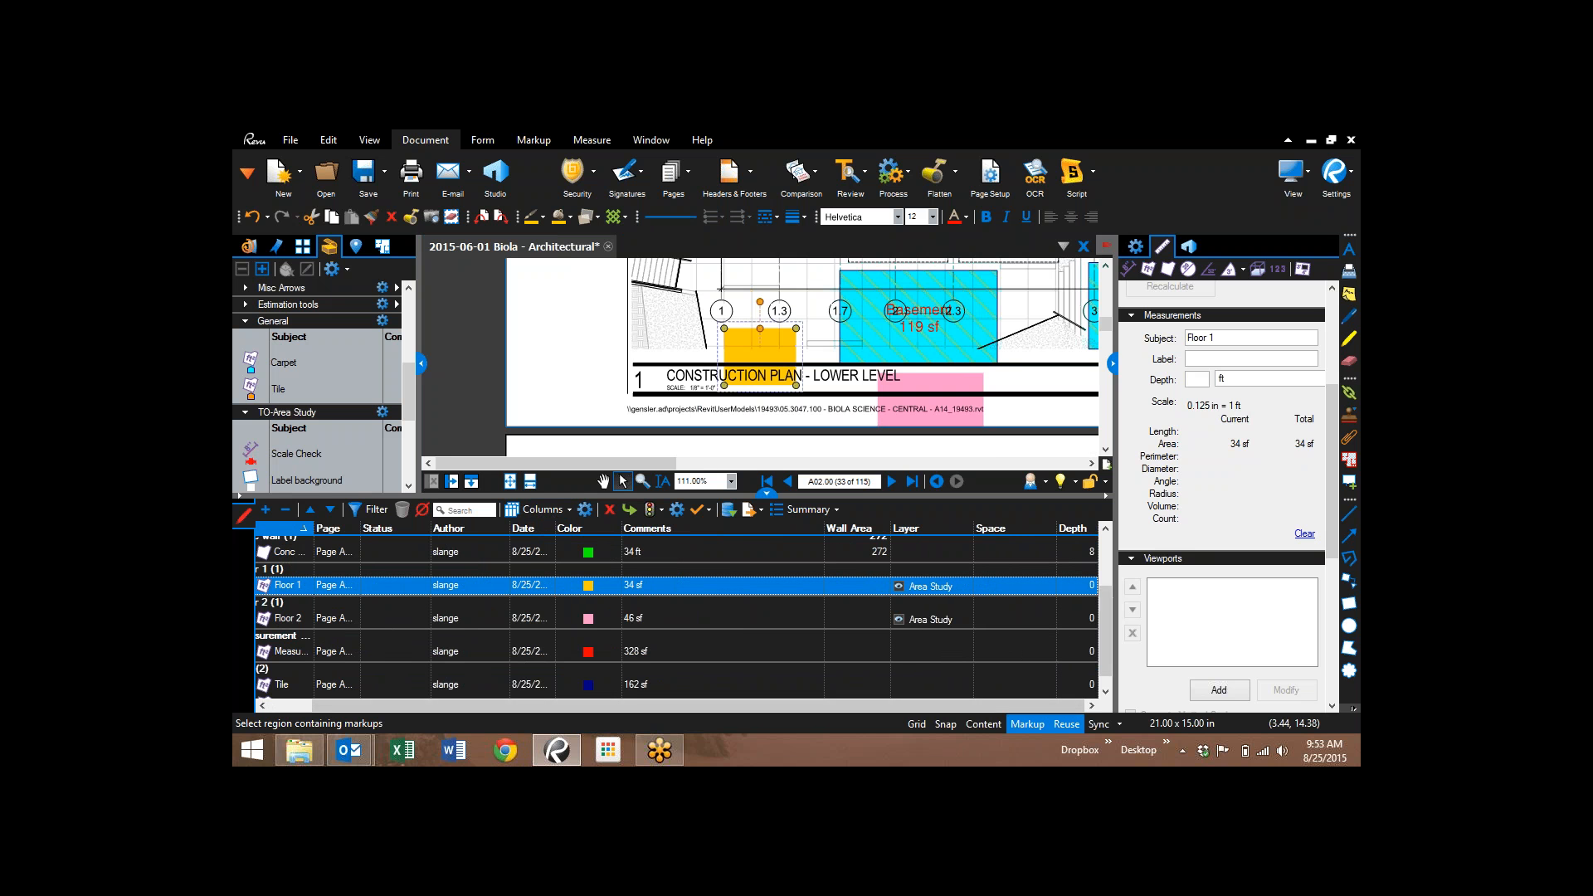
left_click_drag(1104, 619, 1104, 581)
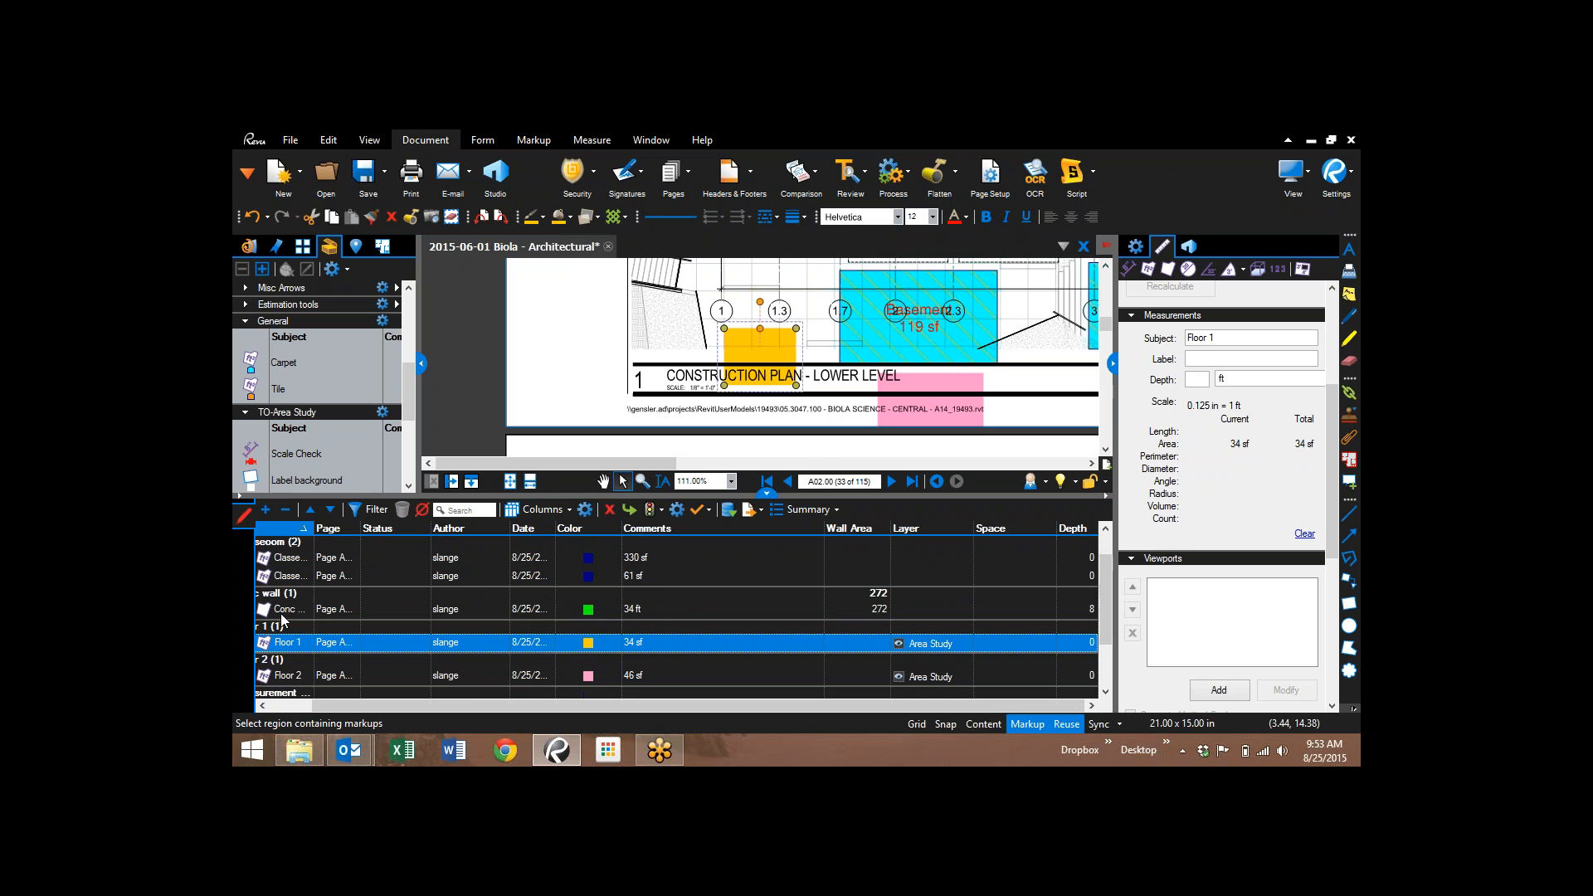
left_click(877, 609)
left_click(878, 611)
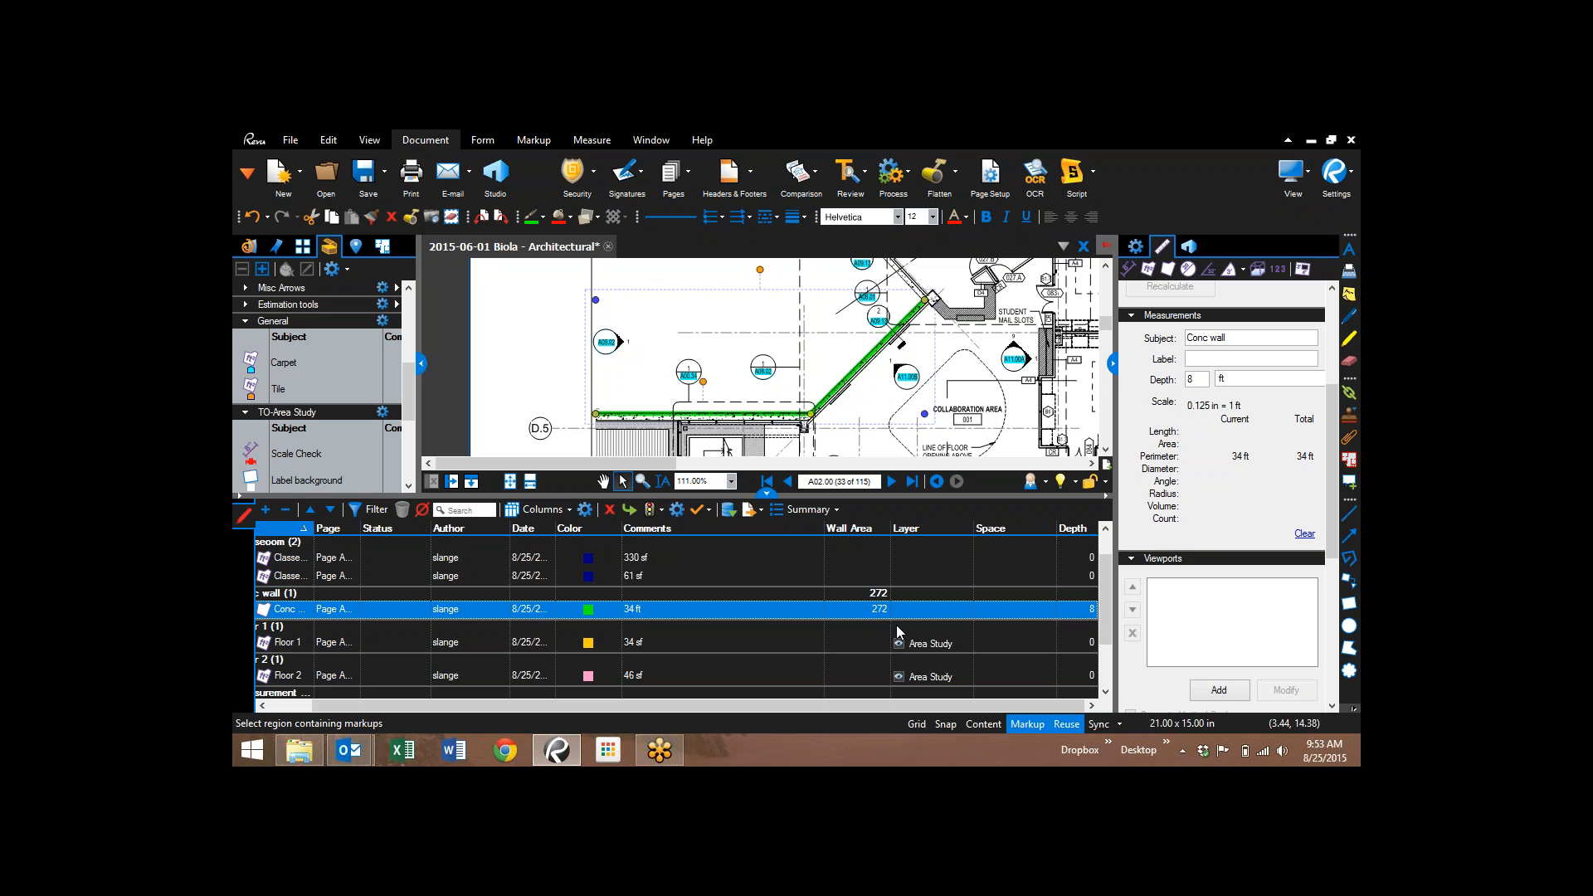
left_click_drag(788, 704, 711, 673)
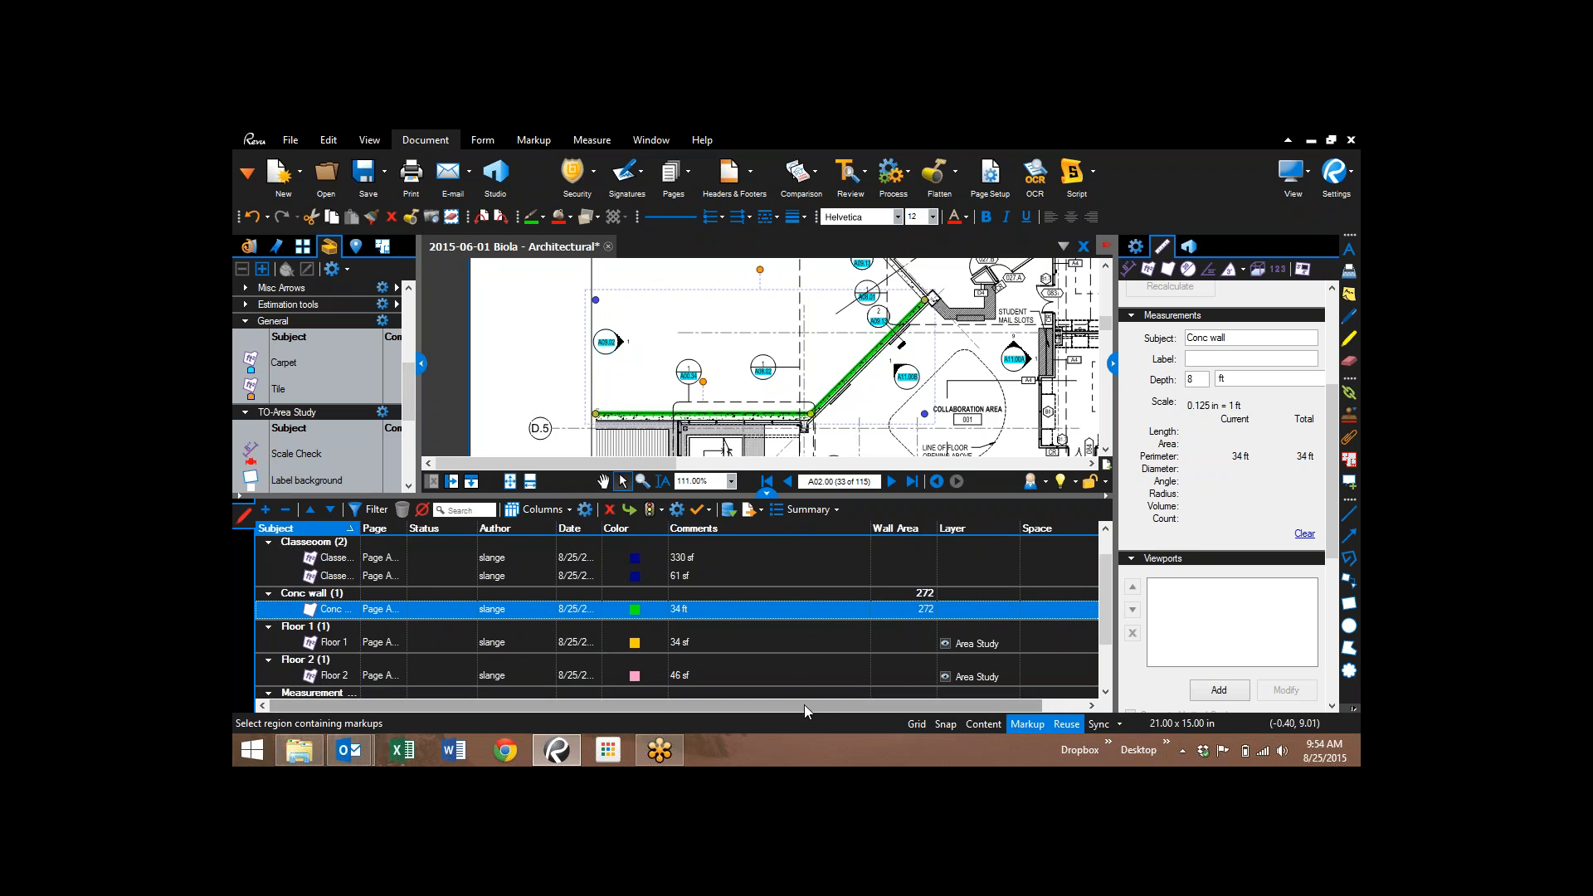
left_click_drag(809, 712, 847, 711)
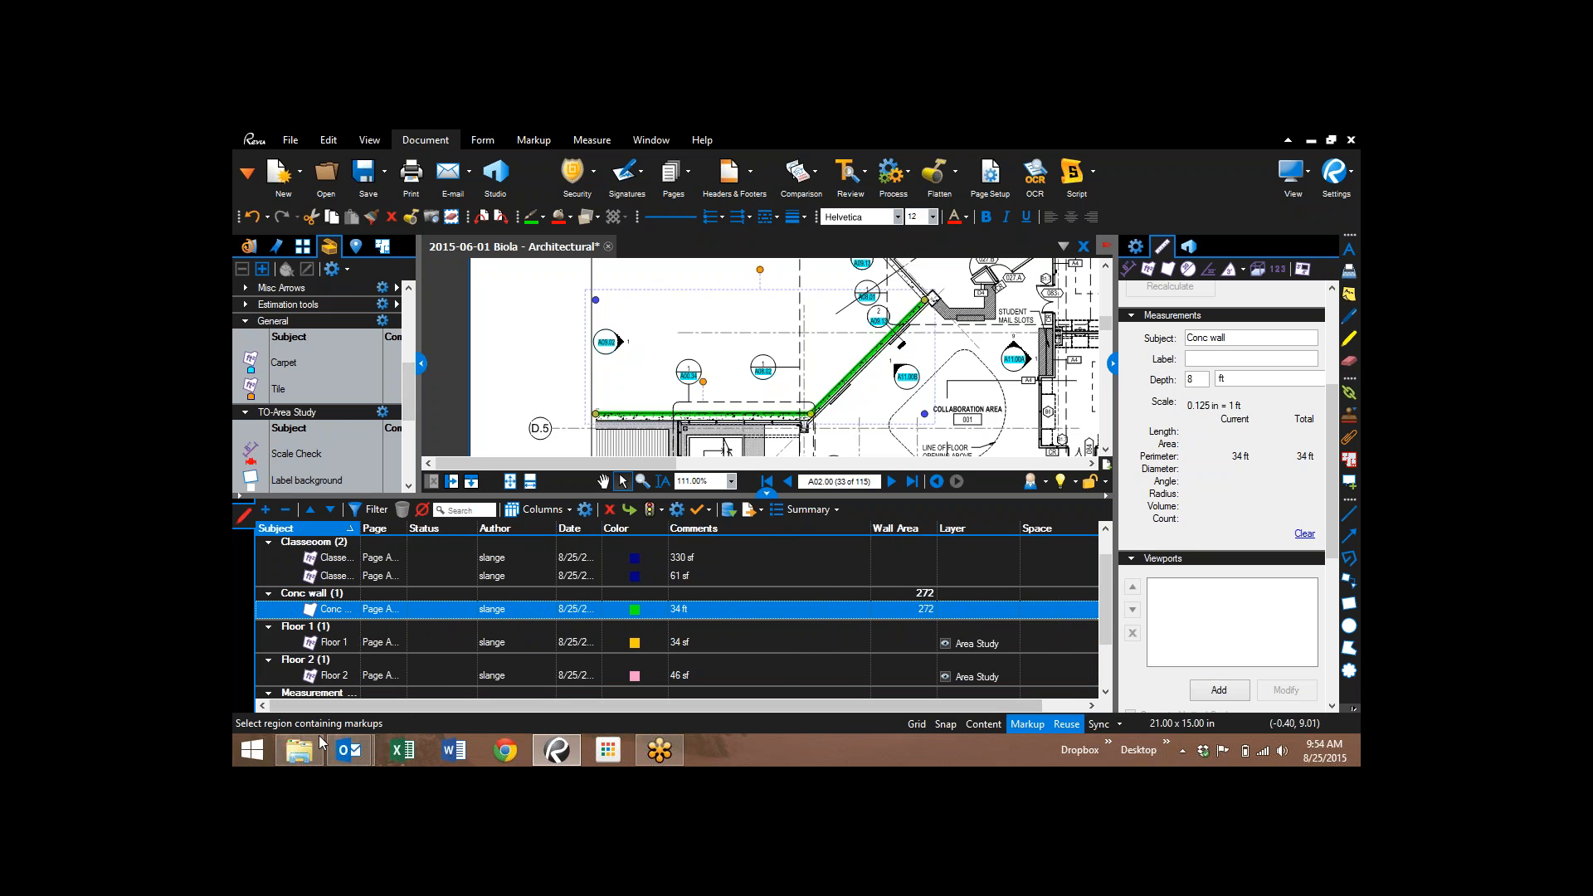
- Look up the Takeoff-1 screen profile in the Profiles folder of Bluebeam Takeoffs 8-25-15 in File Explorer, and return to Bluebeam Revu
left_click(300, 751)
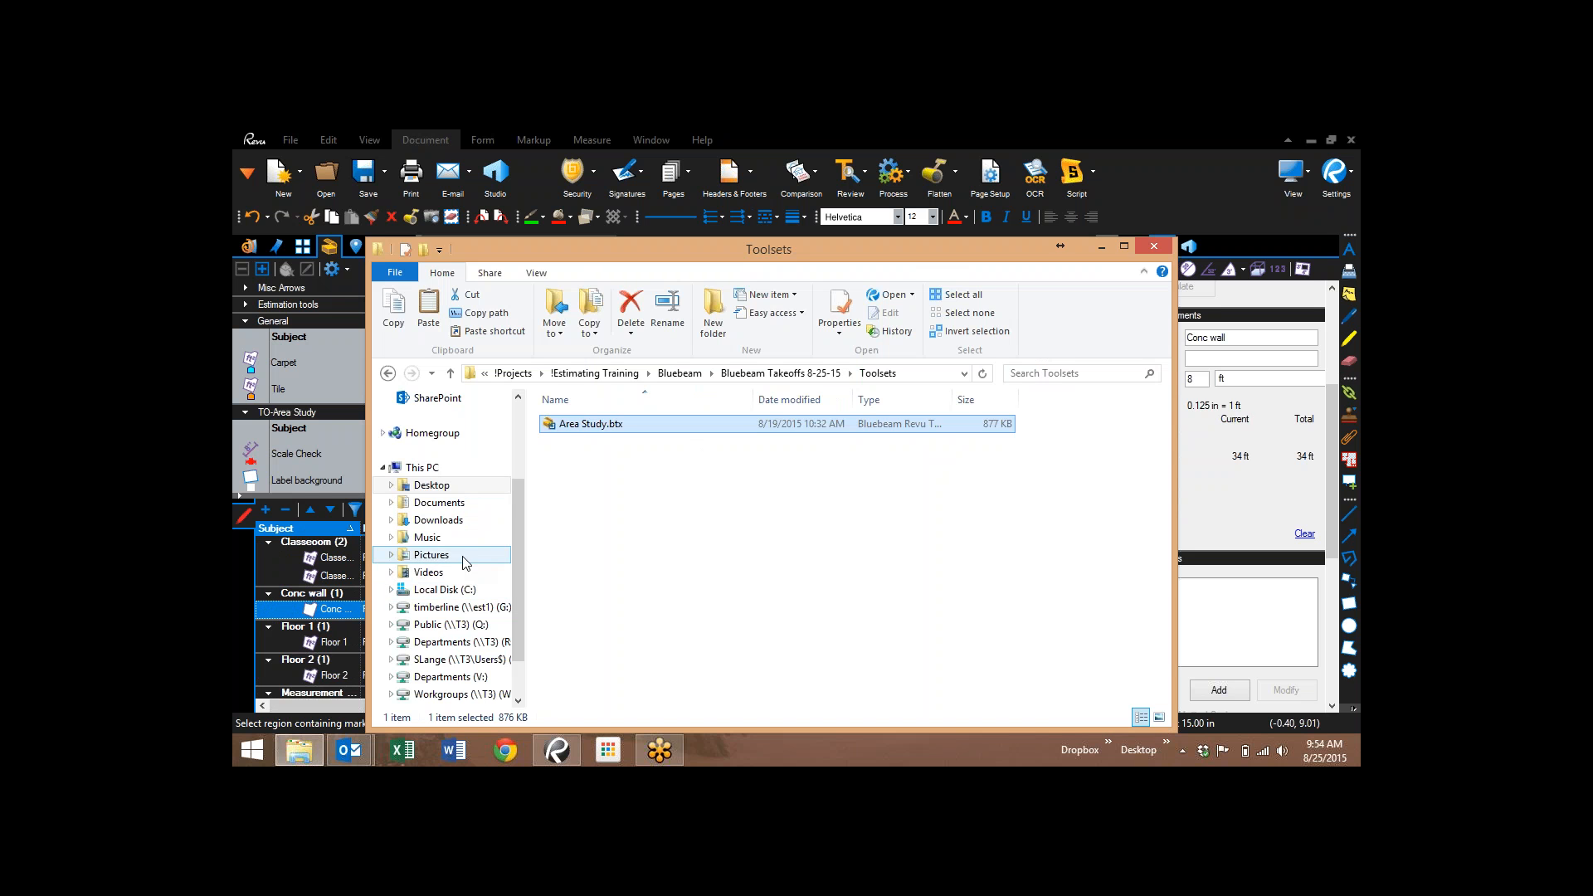
left_click(775, 373)
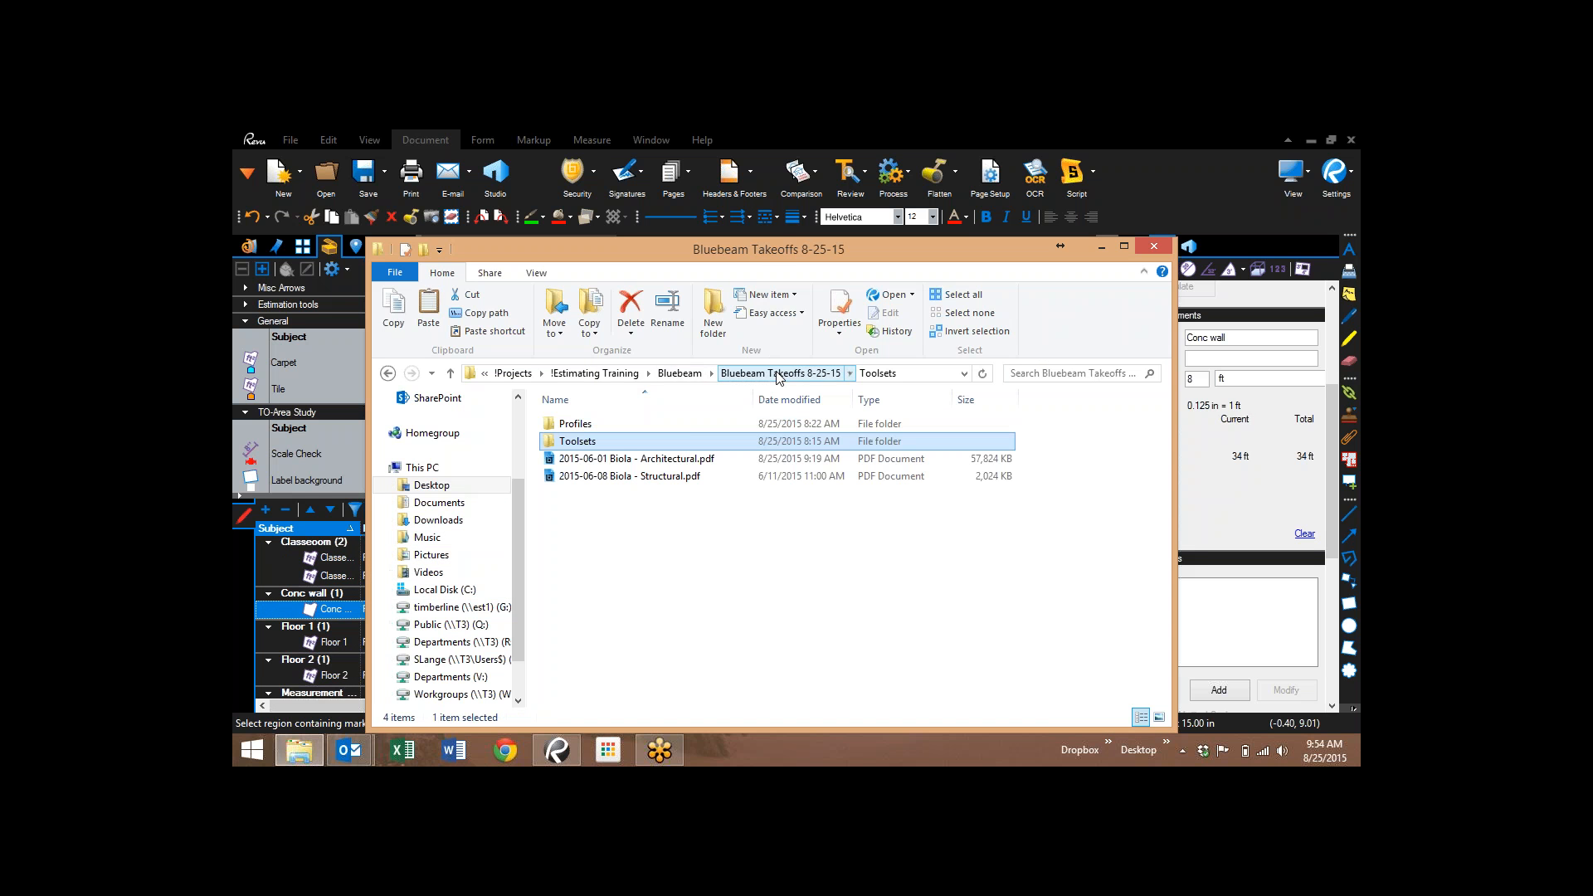
double_click(583, 425)
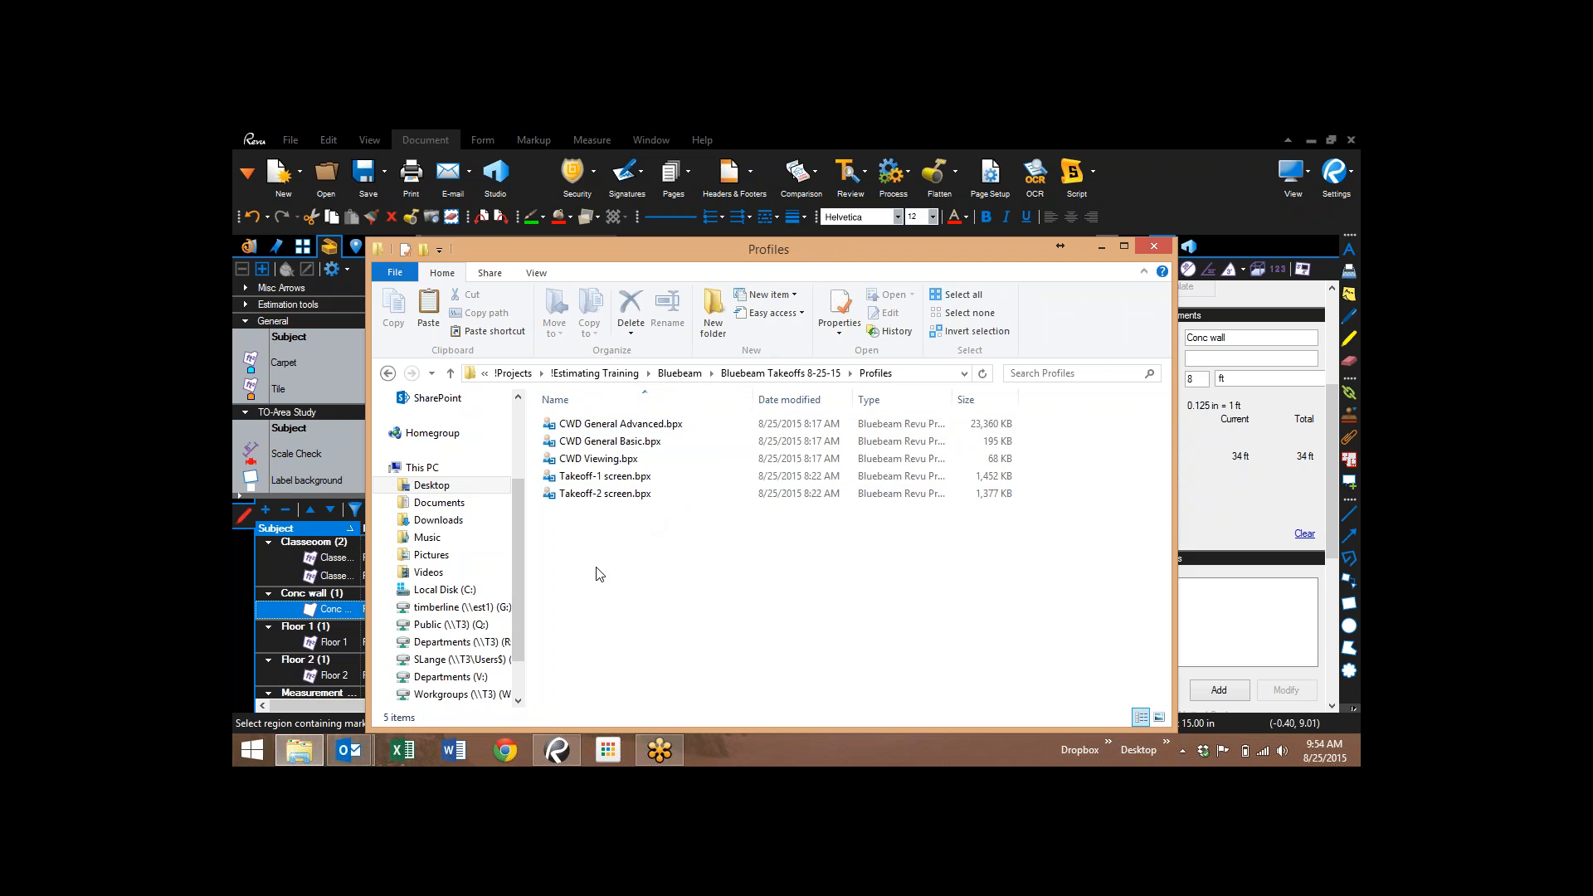
left_click(588, 478)
left_click(808, 135)
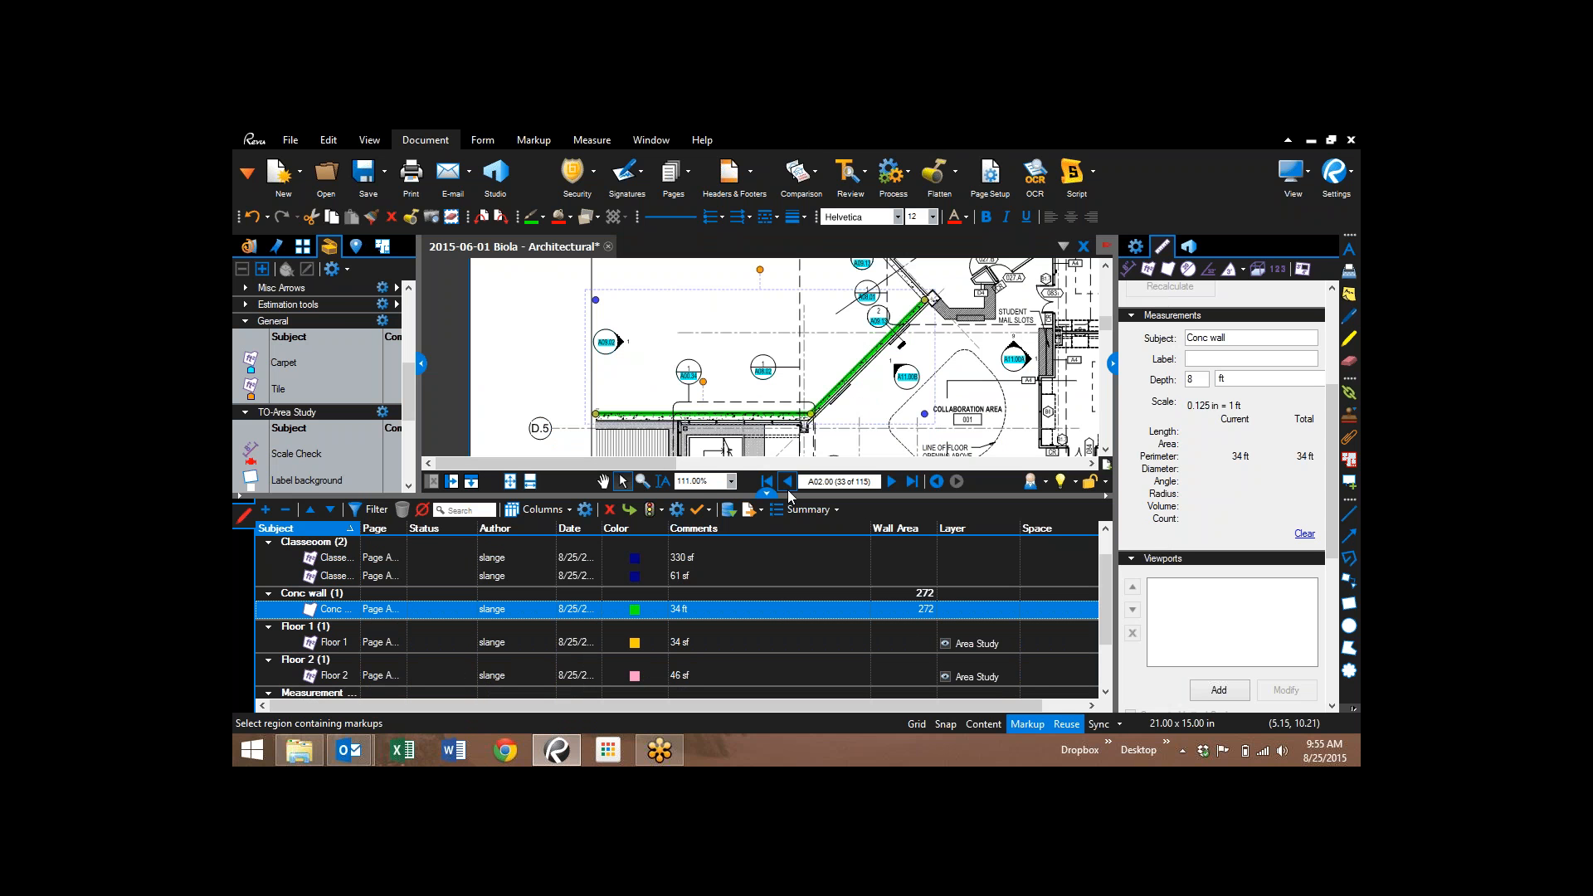
- Switch the workspace to the Takeoff-1 screen profile and show the markups list down to the concrete wall's Wall Area entry
left_click(1044, 482)
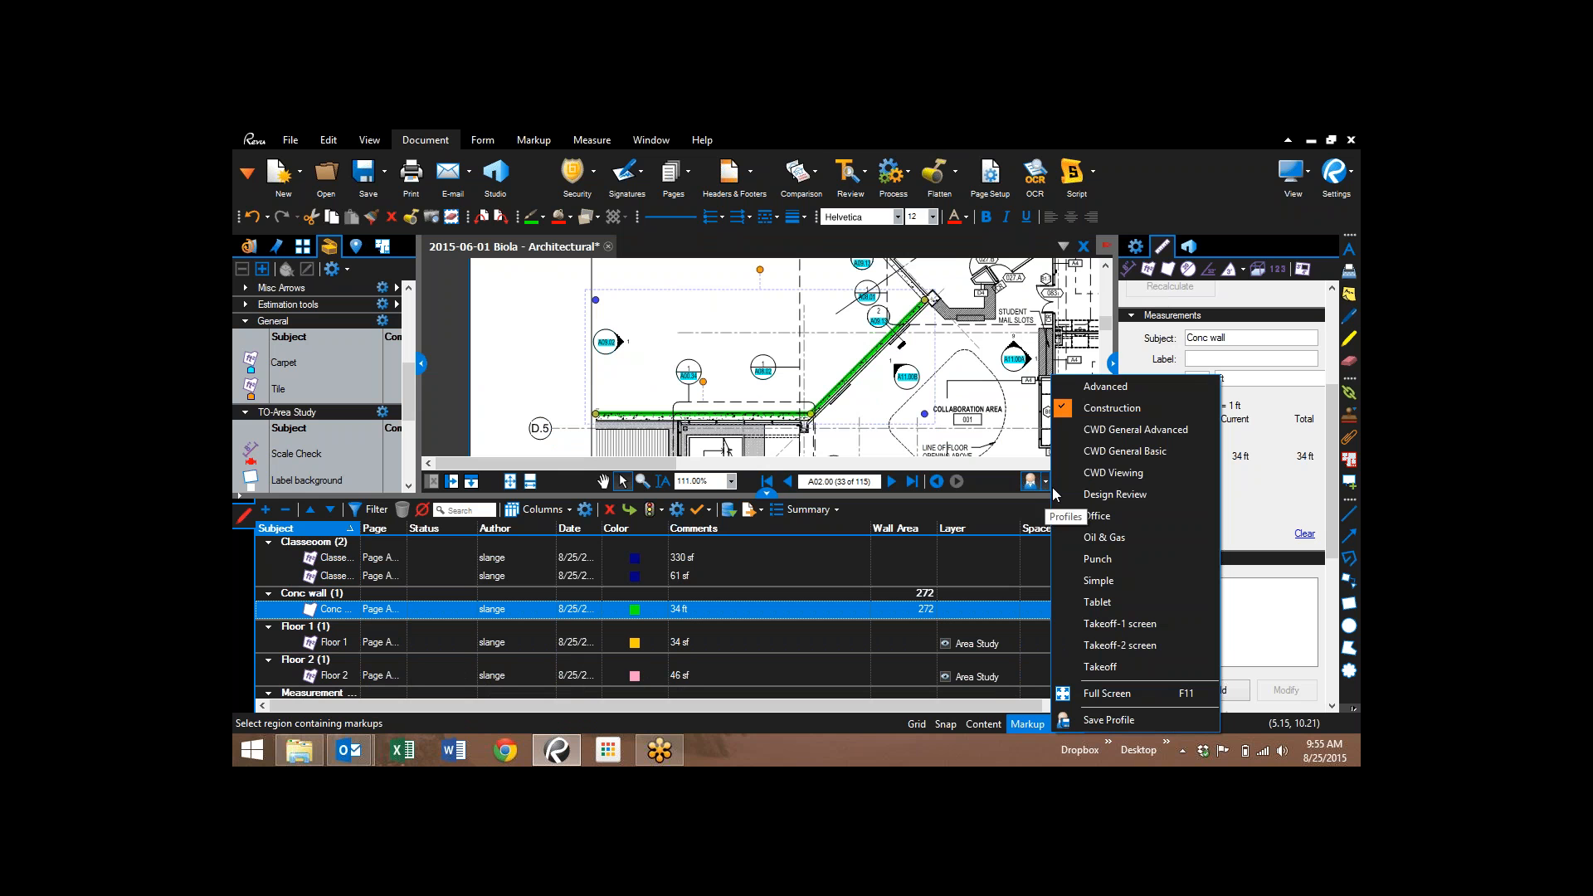
left_click(1116, 624)
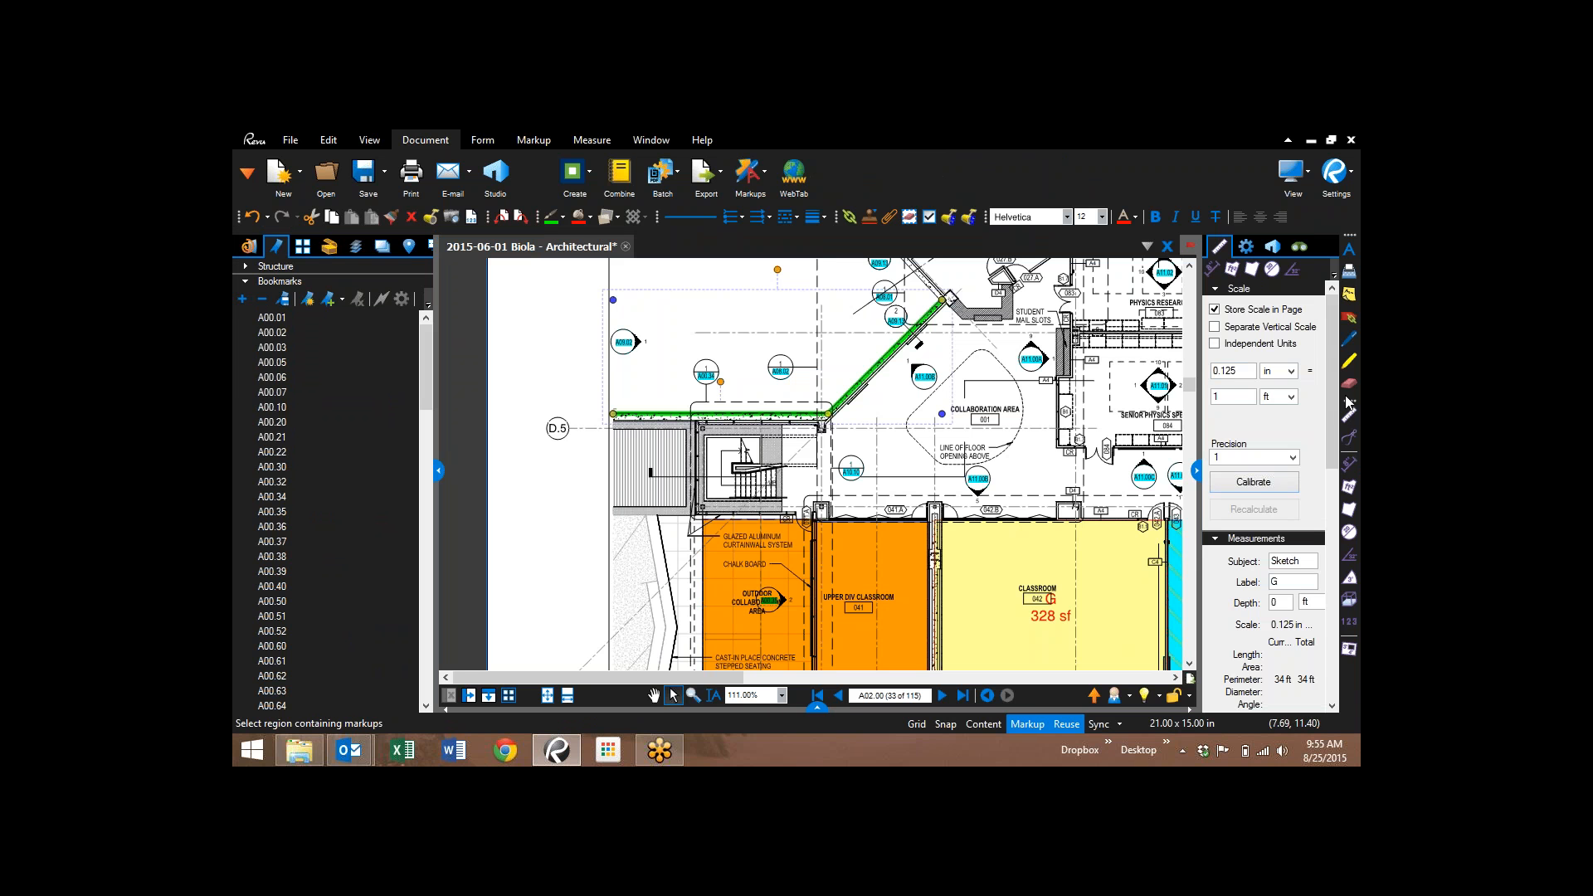
left_click(817, 707)
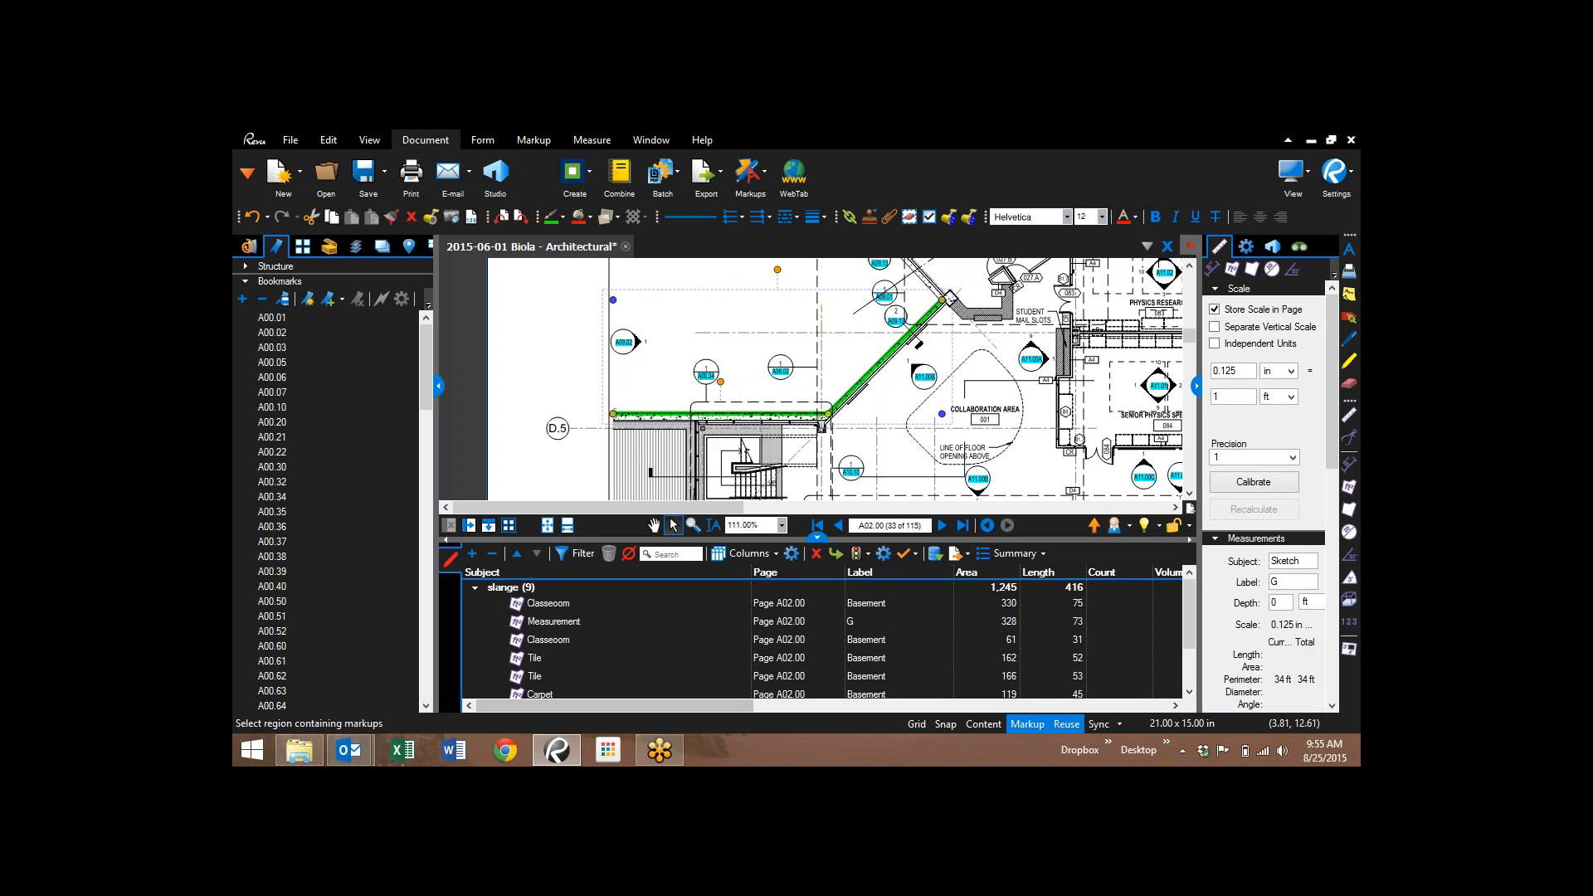
left_click_drag(685, 711, 826, 679)
scroll(827, 639, "down", 1)
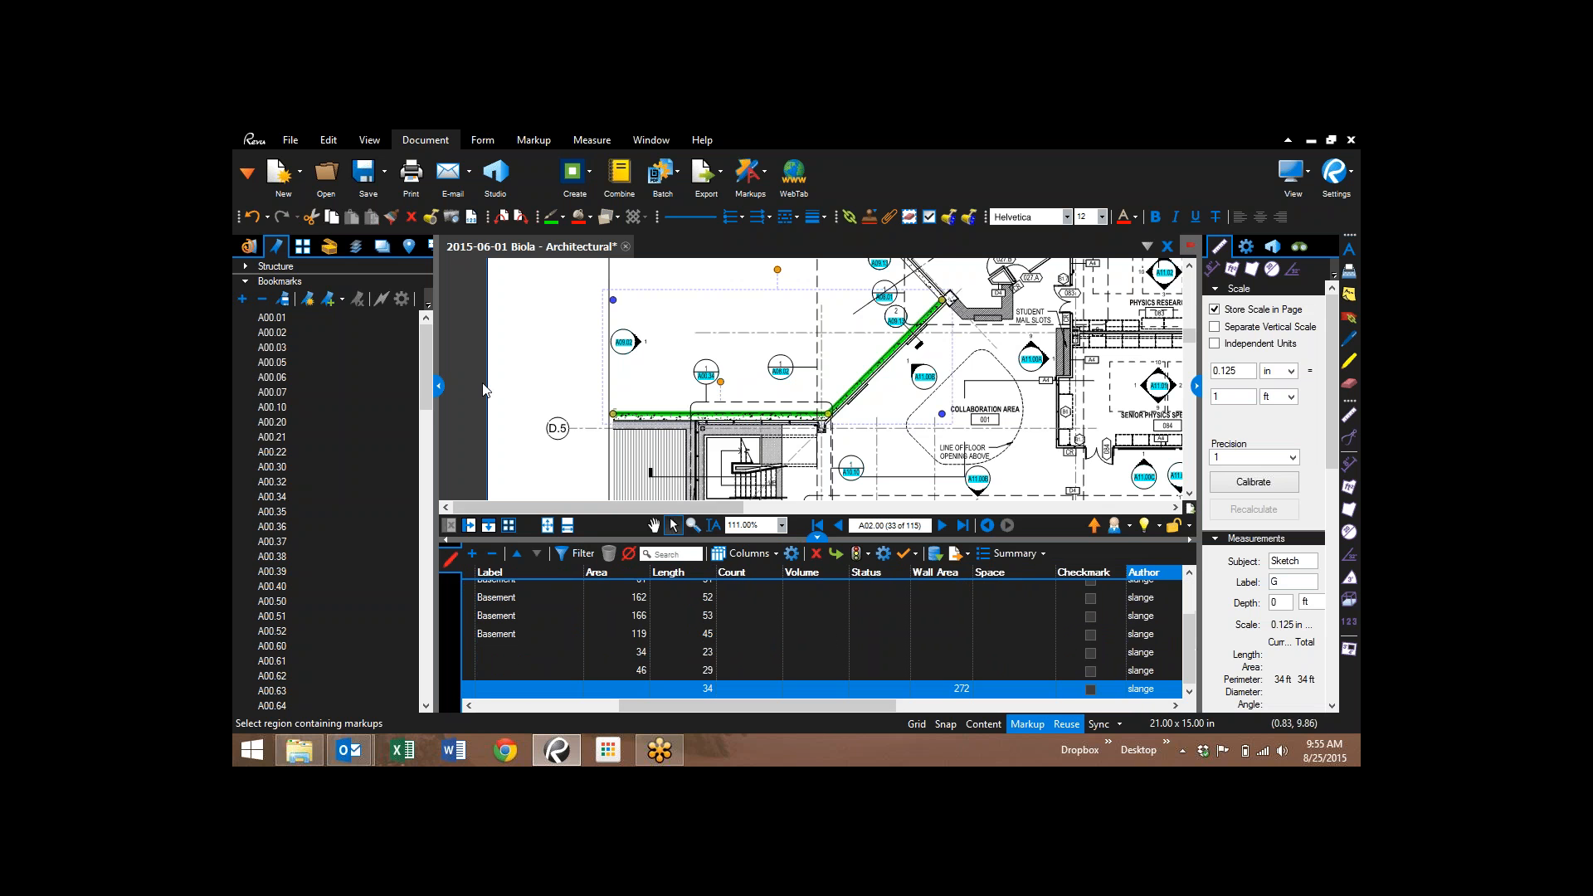
- Show the tool chest and collapse the TO-Concrete/CMU, Site Logistics and TO-Site tool sets
left_click(329, 247)
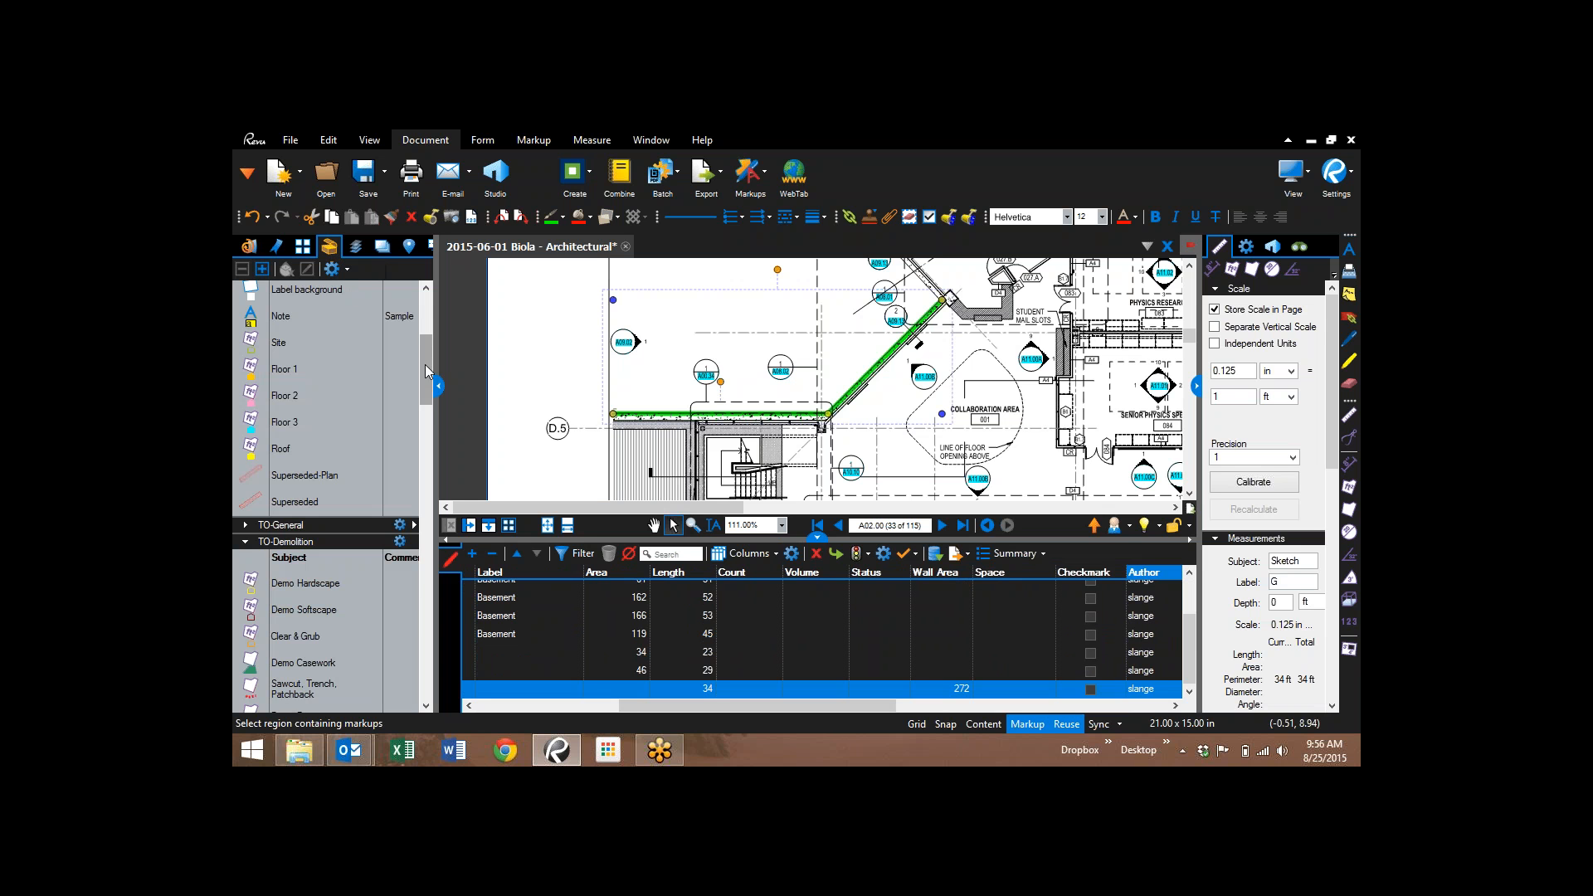
left_click_drag(424, 365, 425, 448)
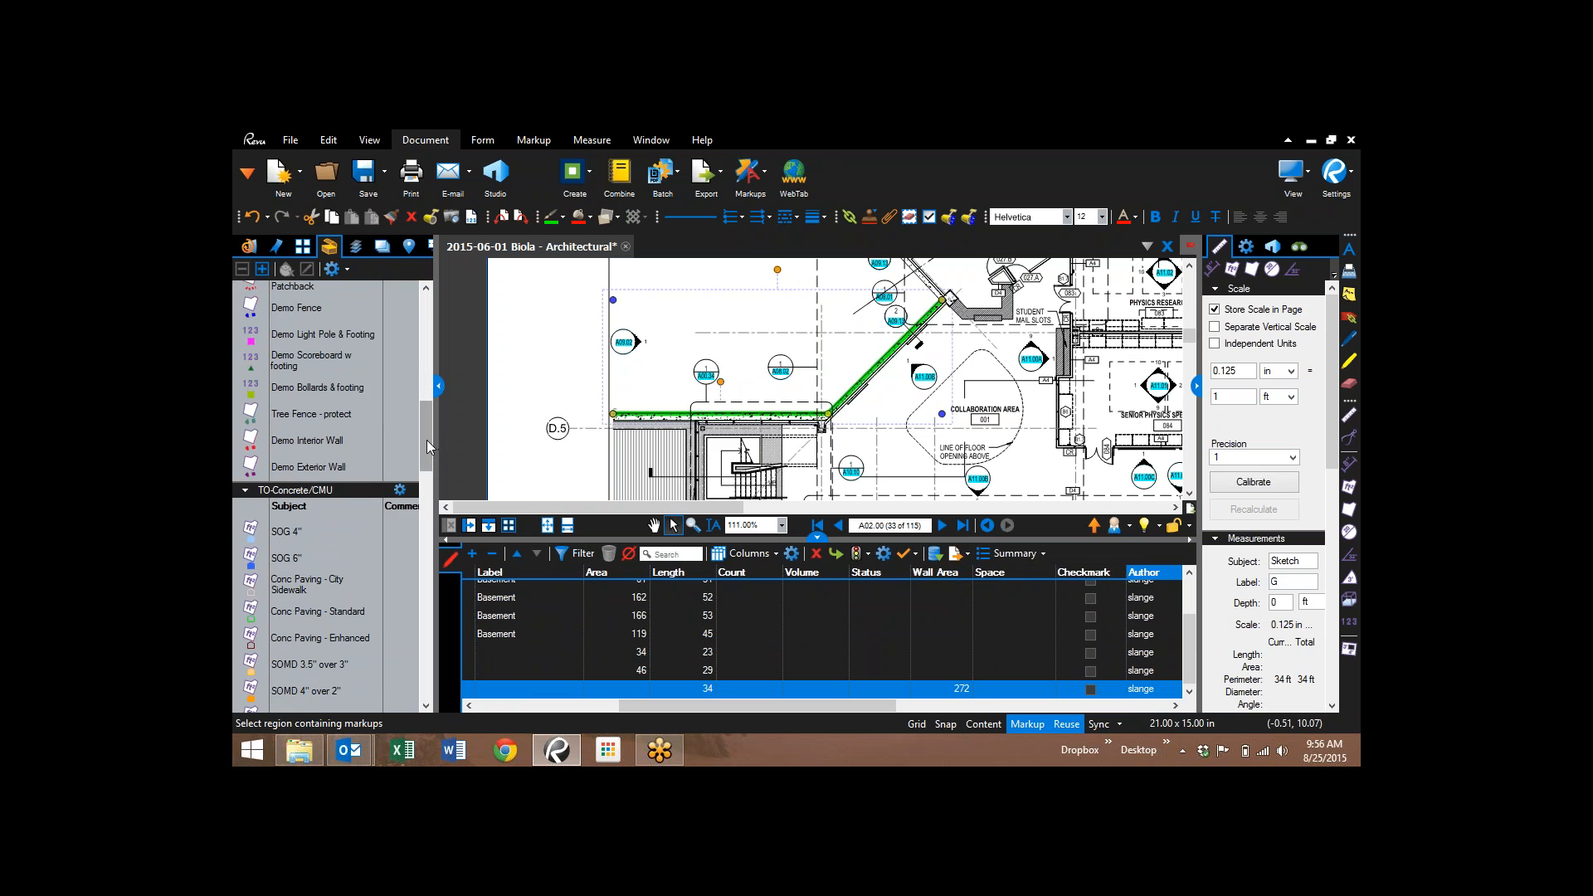
mouse_move(427, 440)
left_mouse_down()
mouse_move(426, 526)
mouse_move(414, 443)
left_mouse_up()
left_click(245, 410)
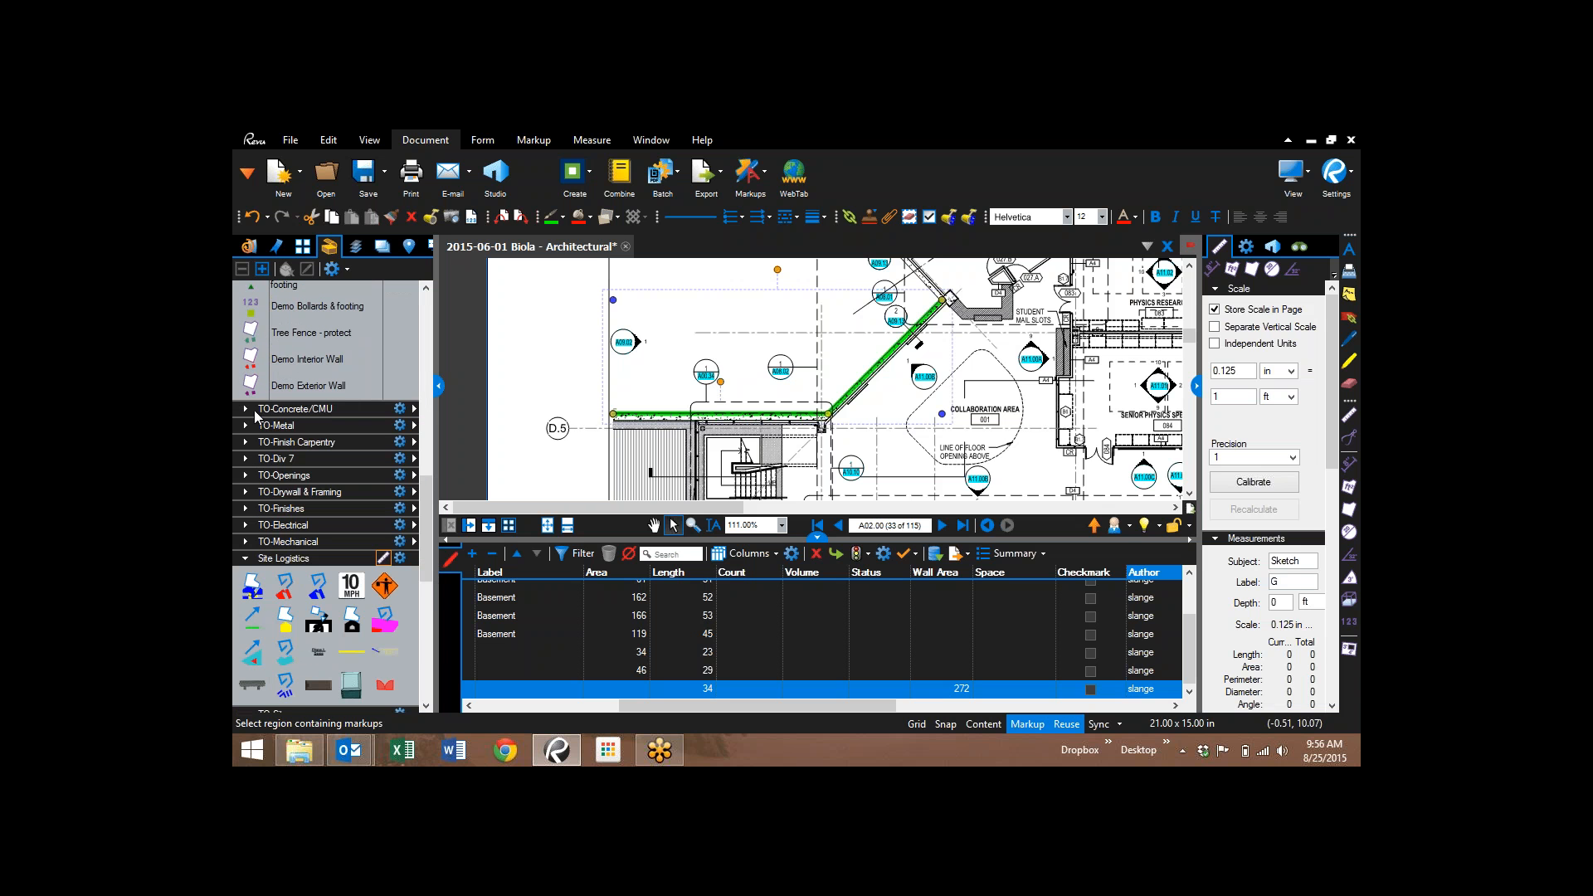
left_click_drag(430, 516, 422, 448)
scroll(355, 541, "down", 5)
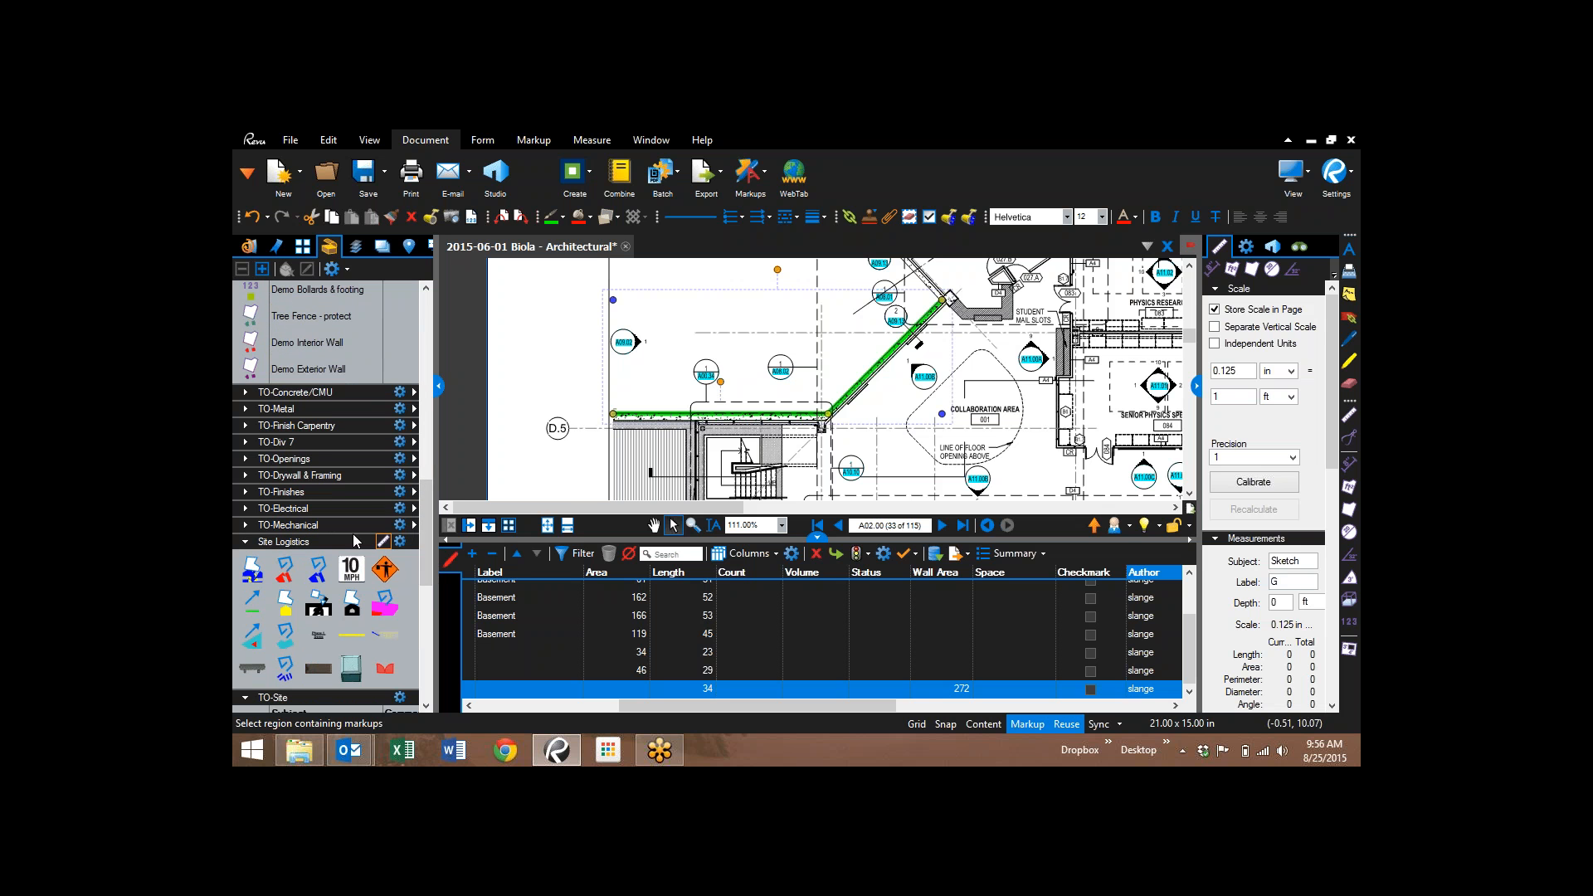
mouse_move(430, 512)
left_mouse_down()
mouse_move(430, 610)
mouse_move(412, 643)
mouse_move(429, 610)
mouse_move(423, 543)
left_mouse_up()
left_click(245, 420)
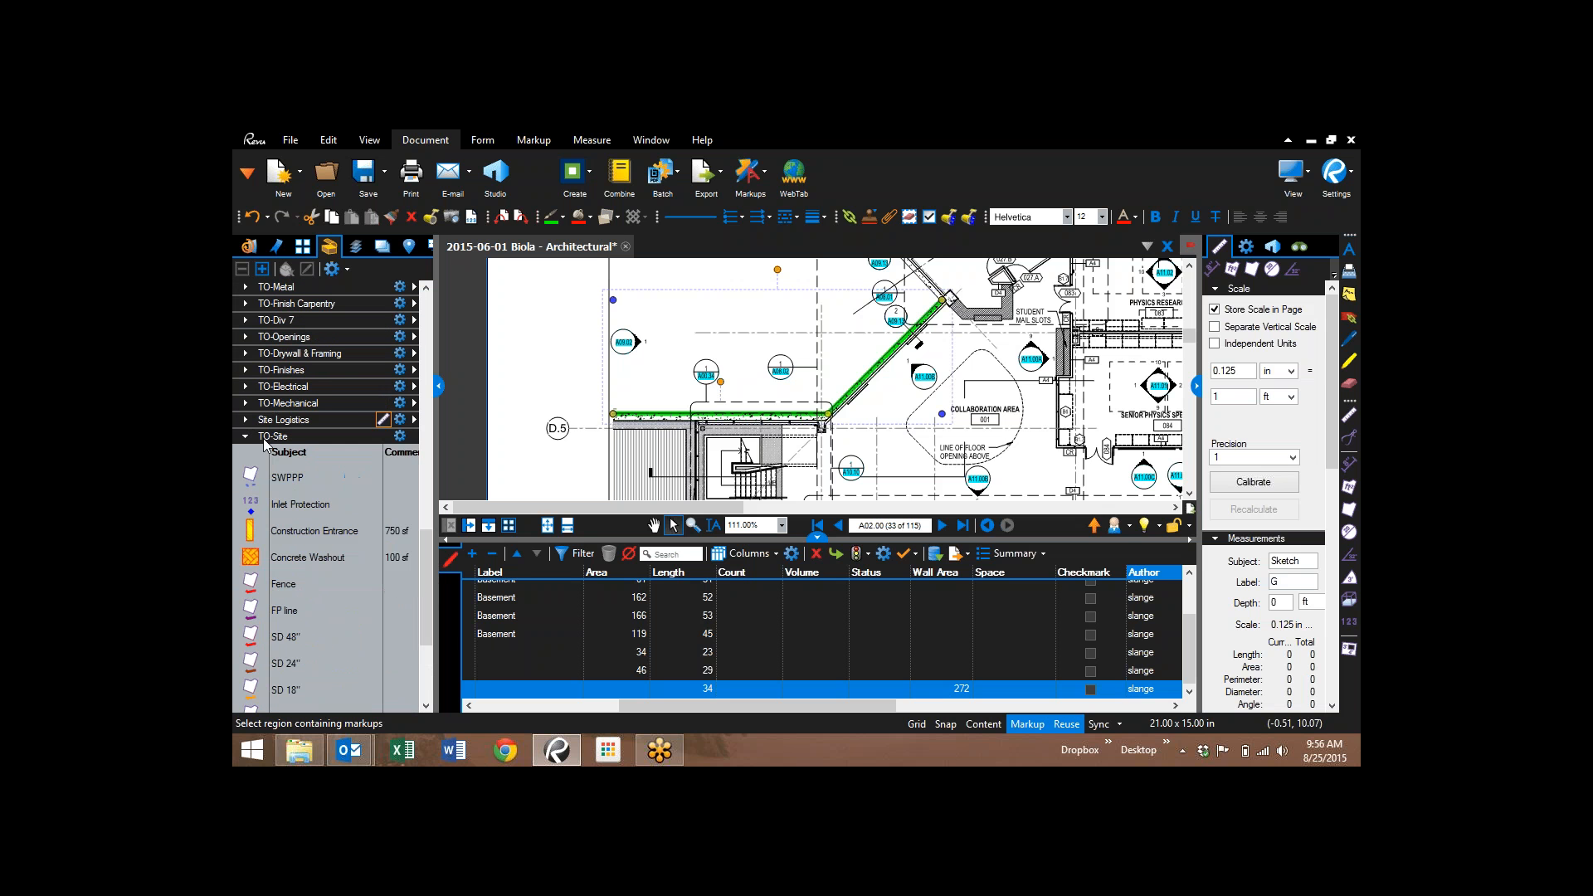
left_click(245, 437)
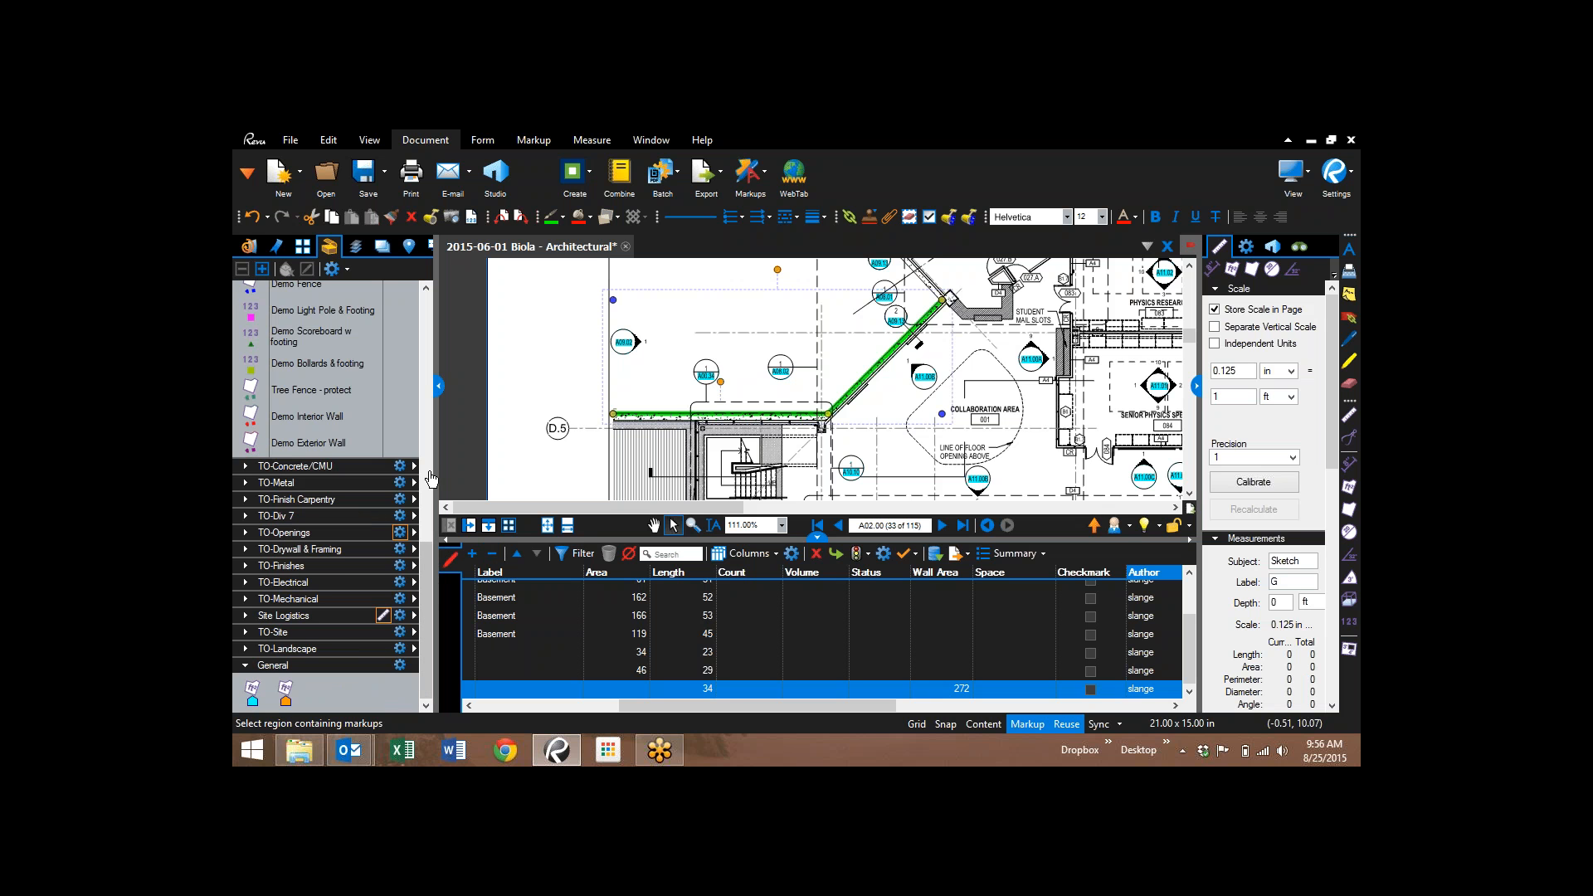
- Expand the TO-Metal tool set and draw a horizontal Chainlink 4' measurement about 13 ft long above the green concrete wall
mouse_move(427, 576)
left_mouse_down()
mouse_move(427, 545)
mouse_move(425, 565)
left_mouse_up()
left_click(244, 512)
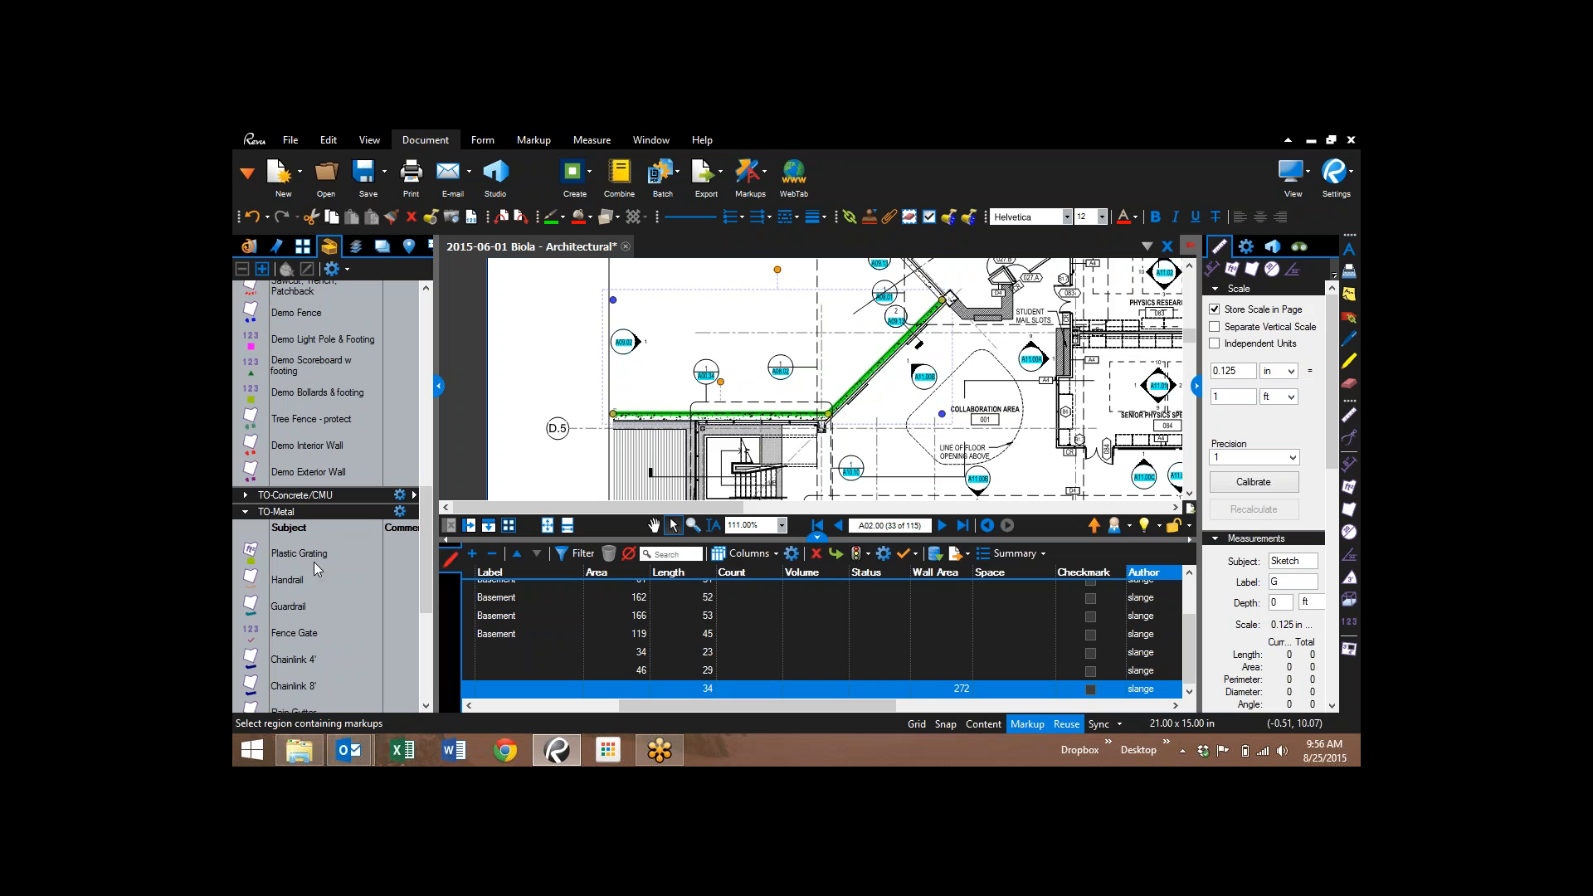
left_click(288, 556)
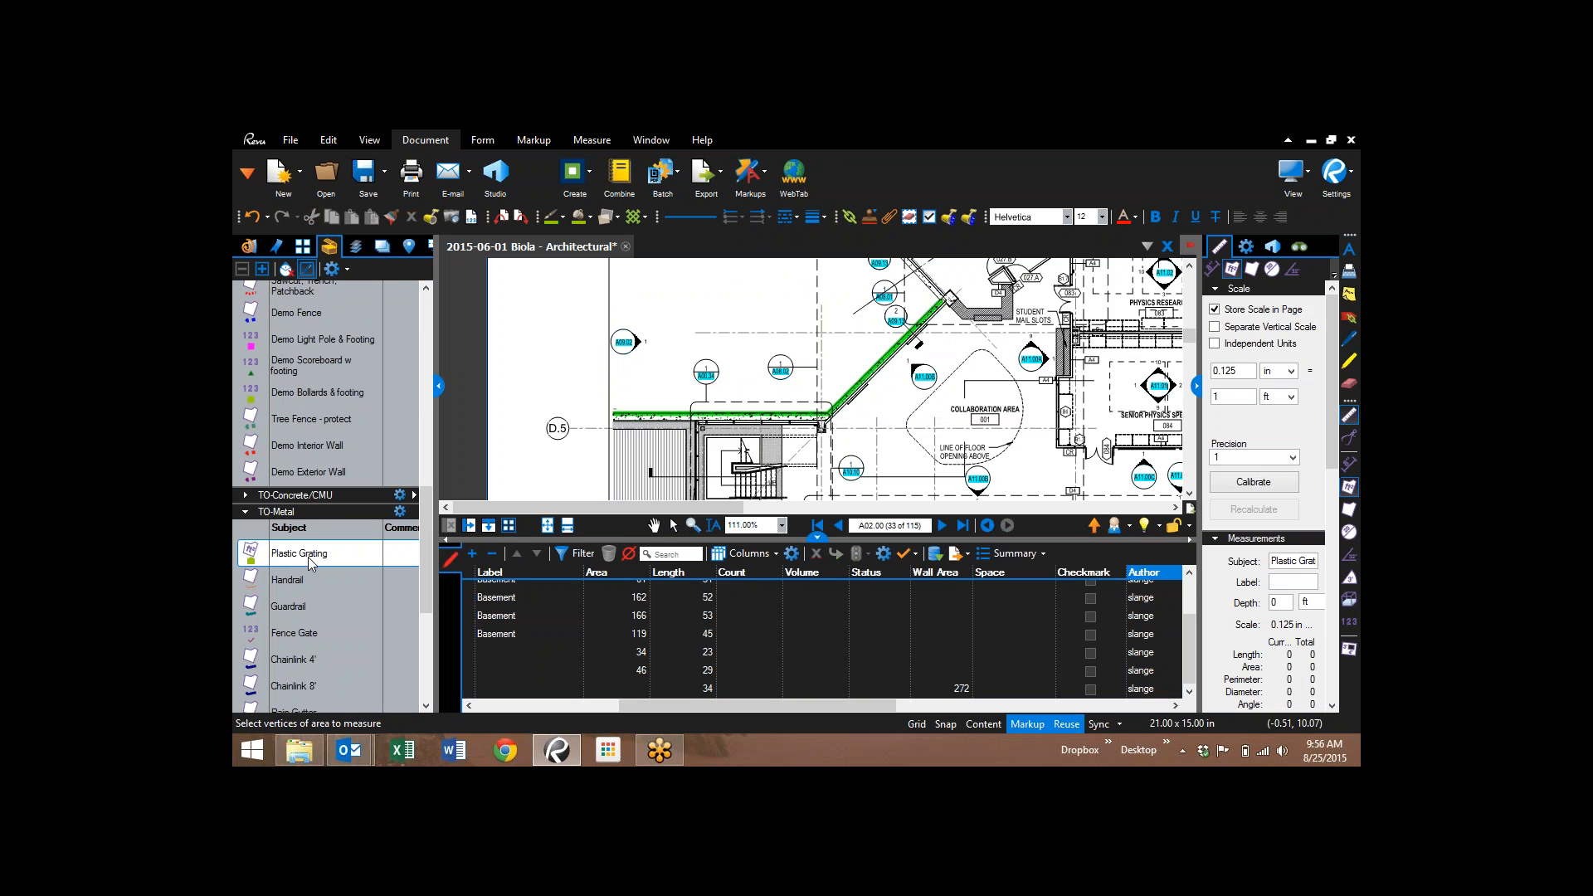
left_click_drag(424, 502, 428, 528)
left_click(295, 567)
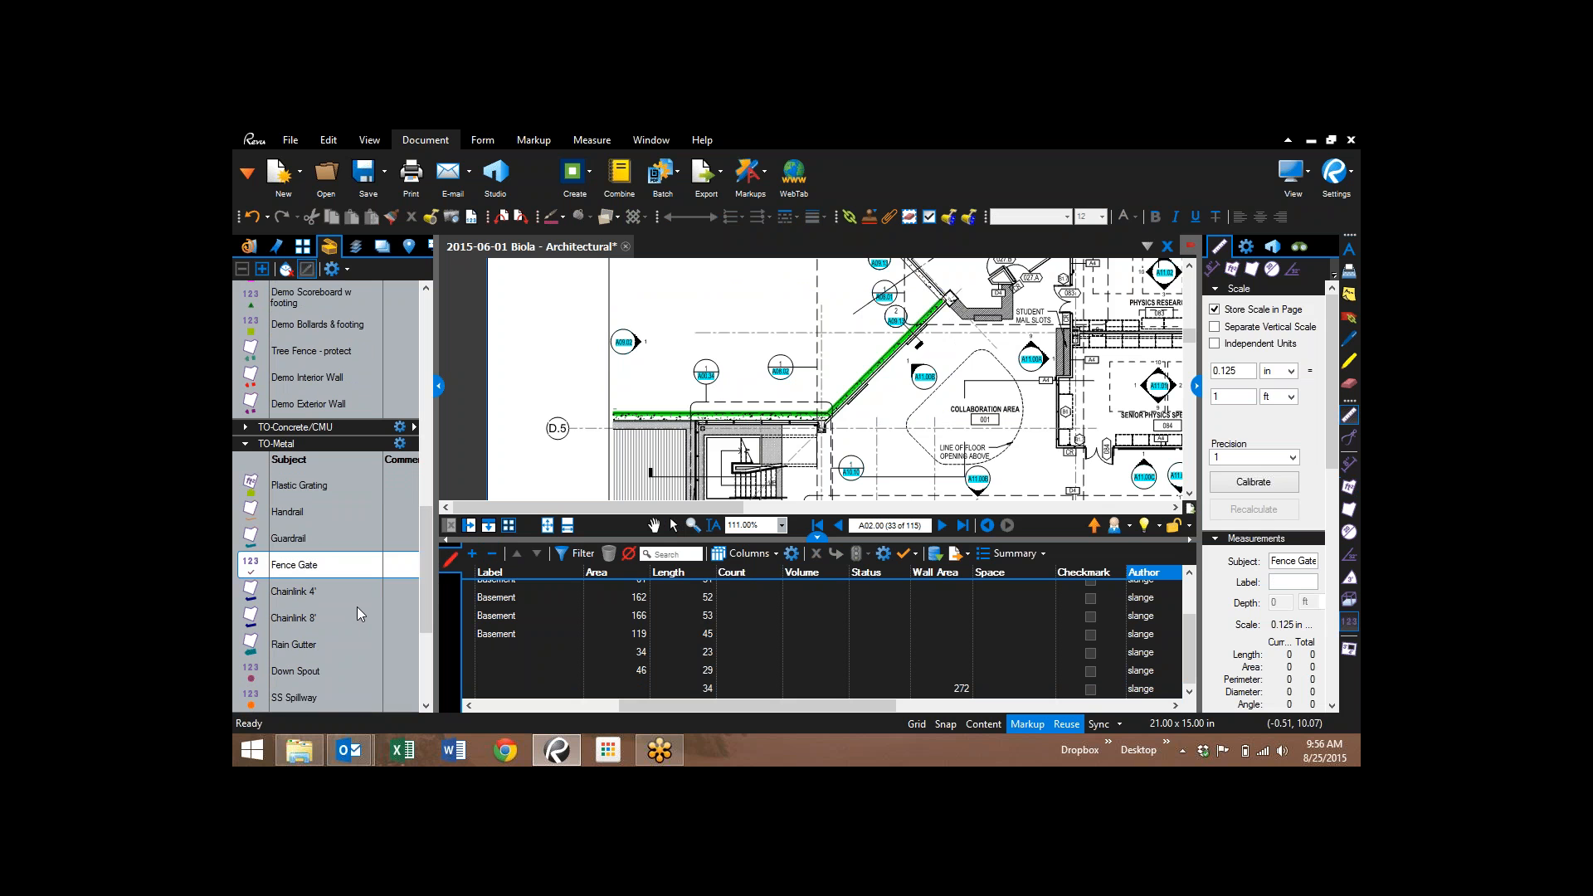
left_click(301, 594)
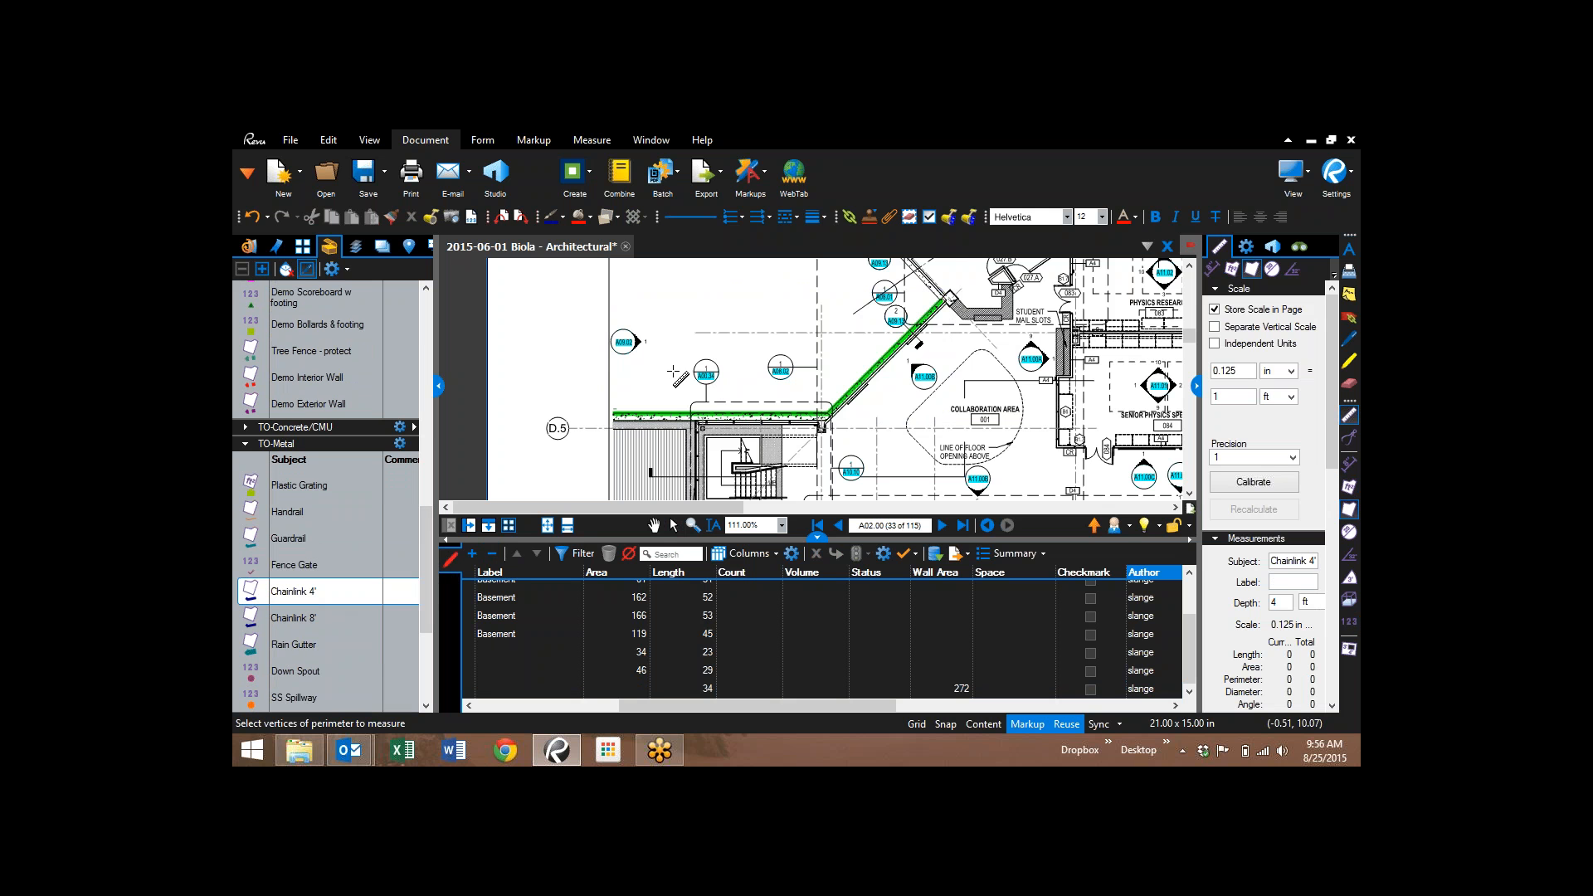
left_click(671, 334)
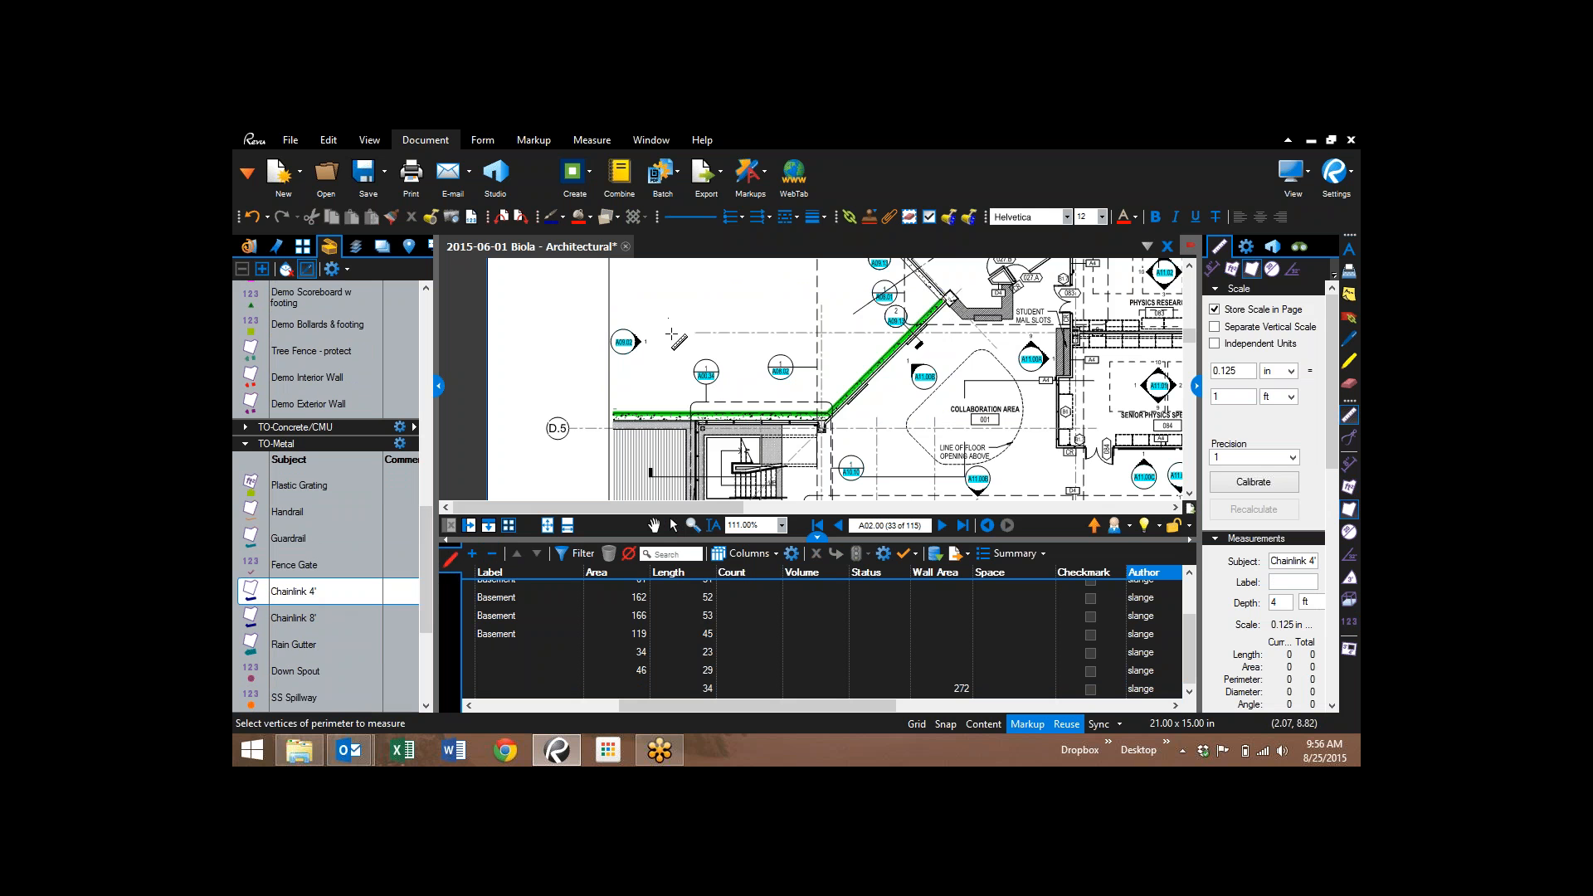
double_click(818, 333)
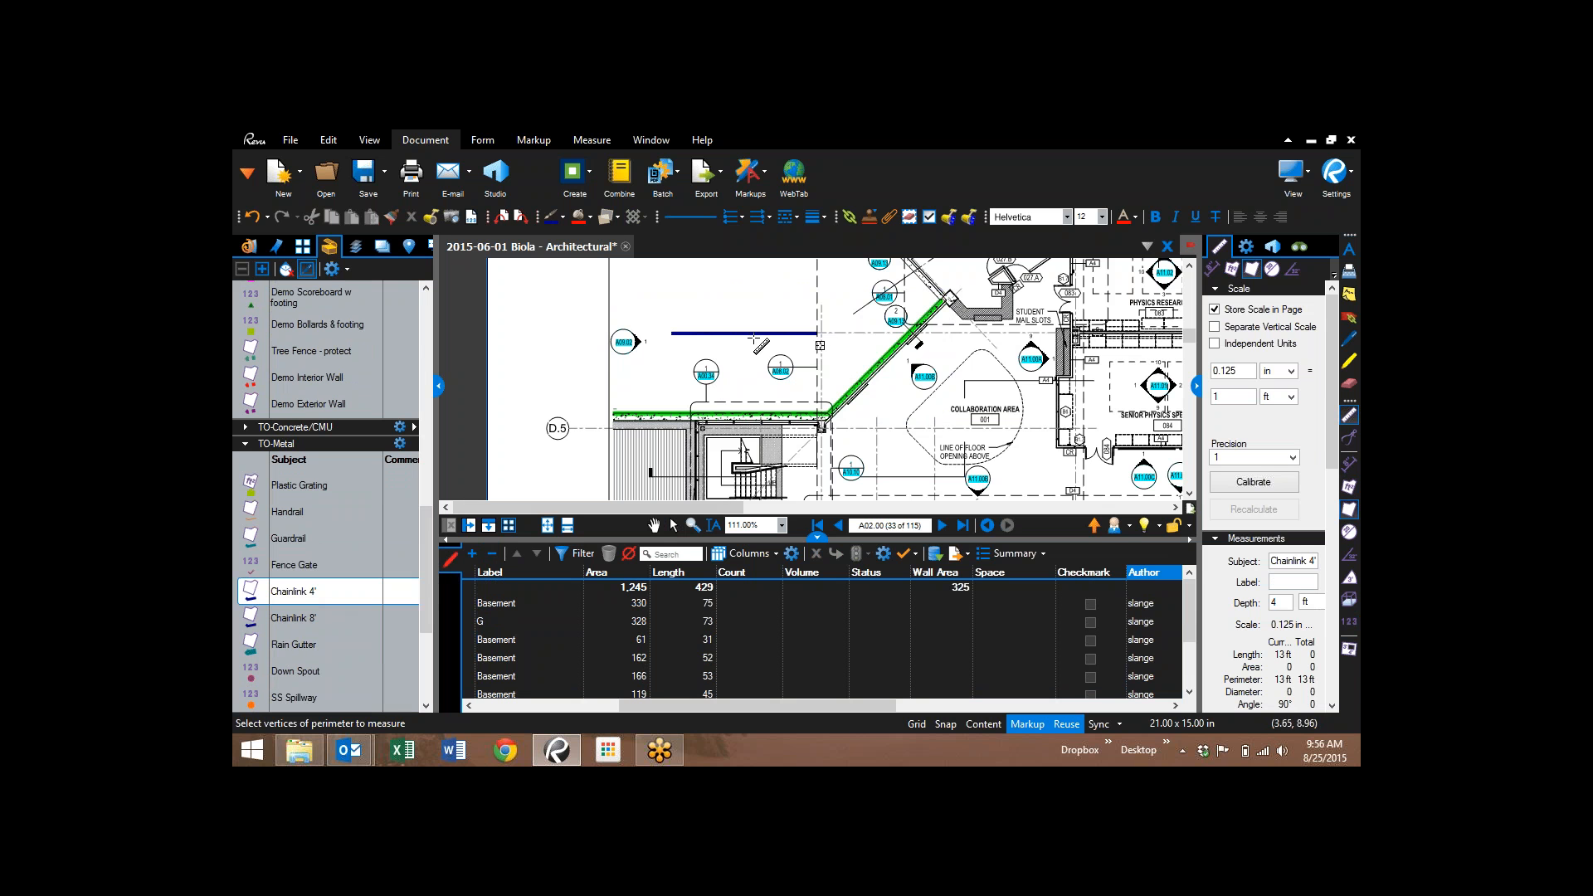
key("Escape")
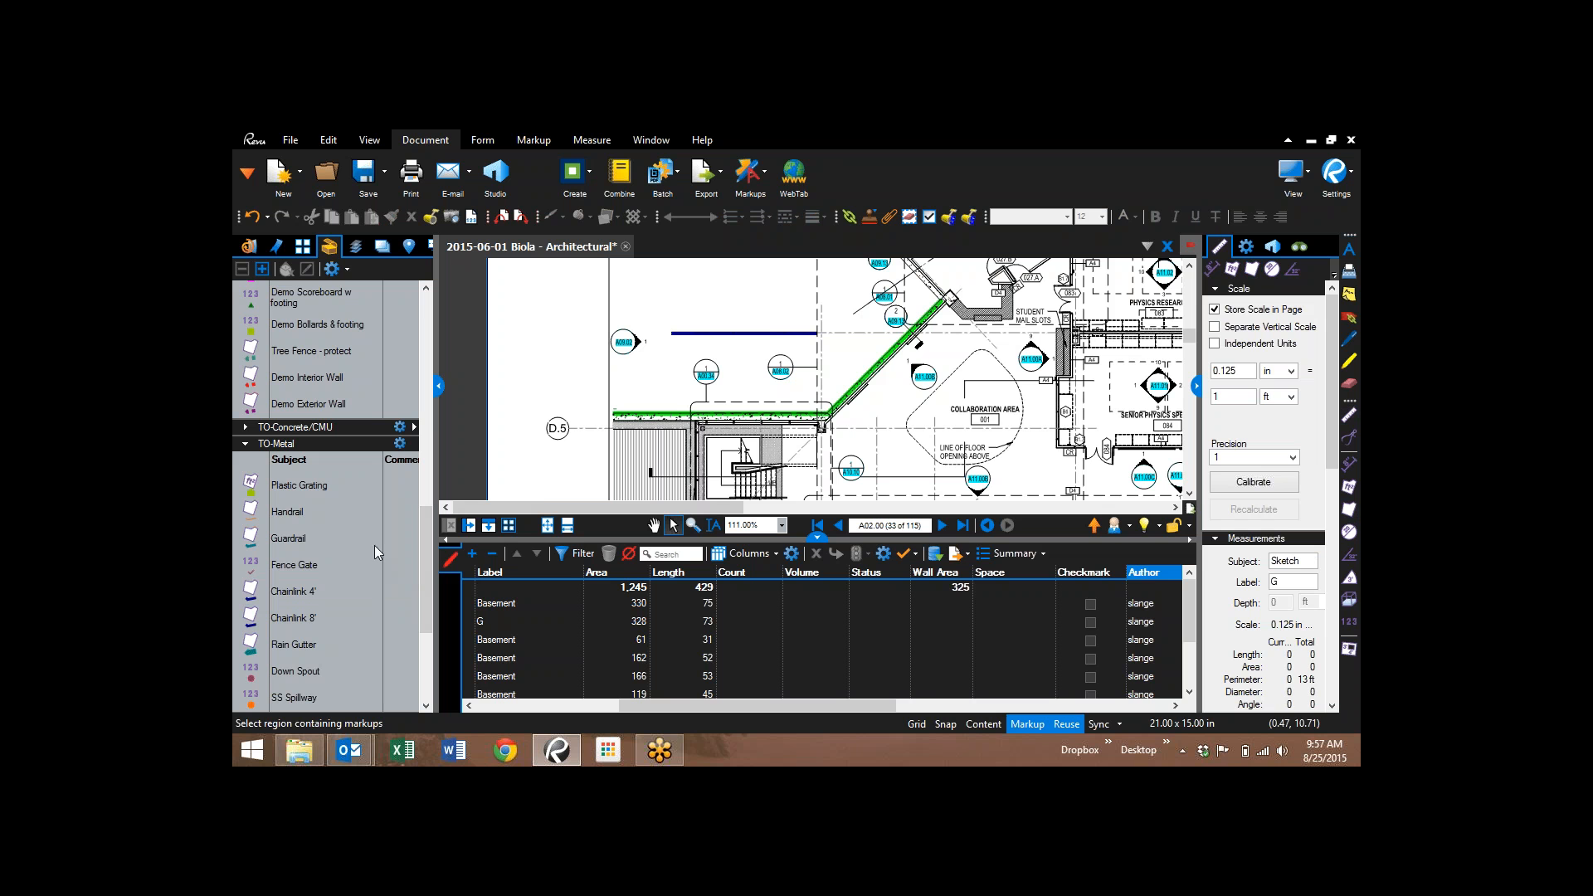
- Inspect the wall area and properties of the Chainlink 4' measurement, and look through the remaining tool sets
left_click(756, 334)
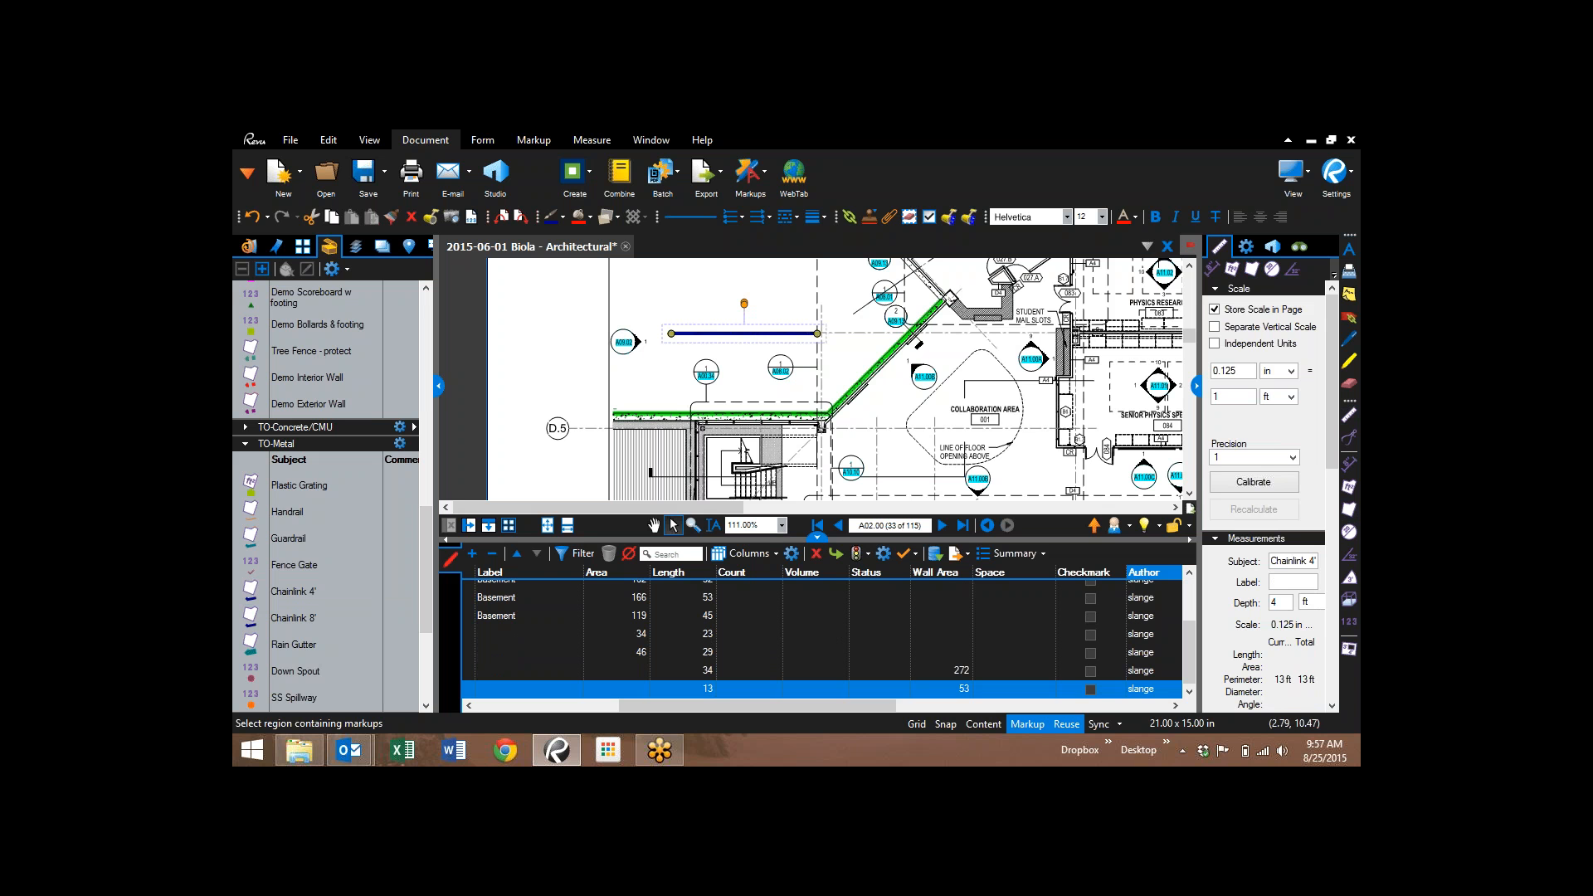
left_click(1246, 246)
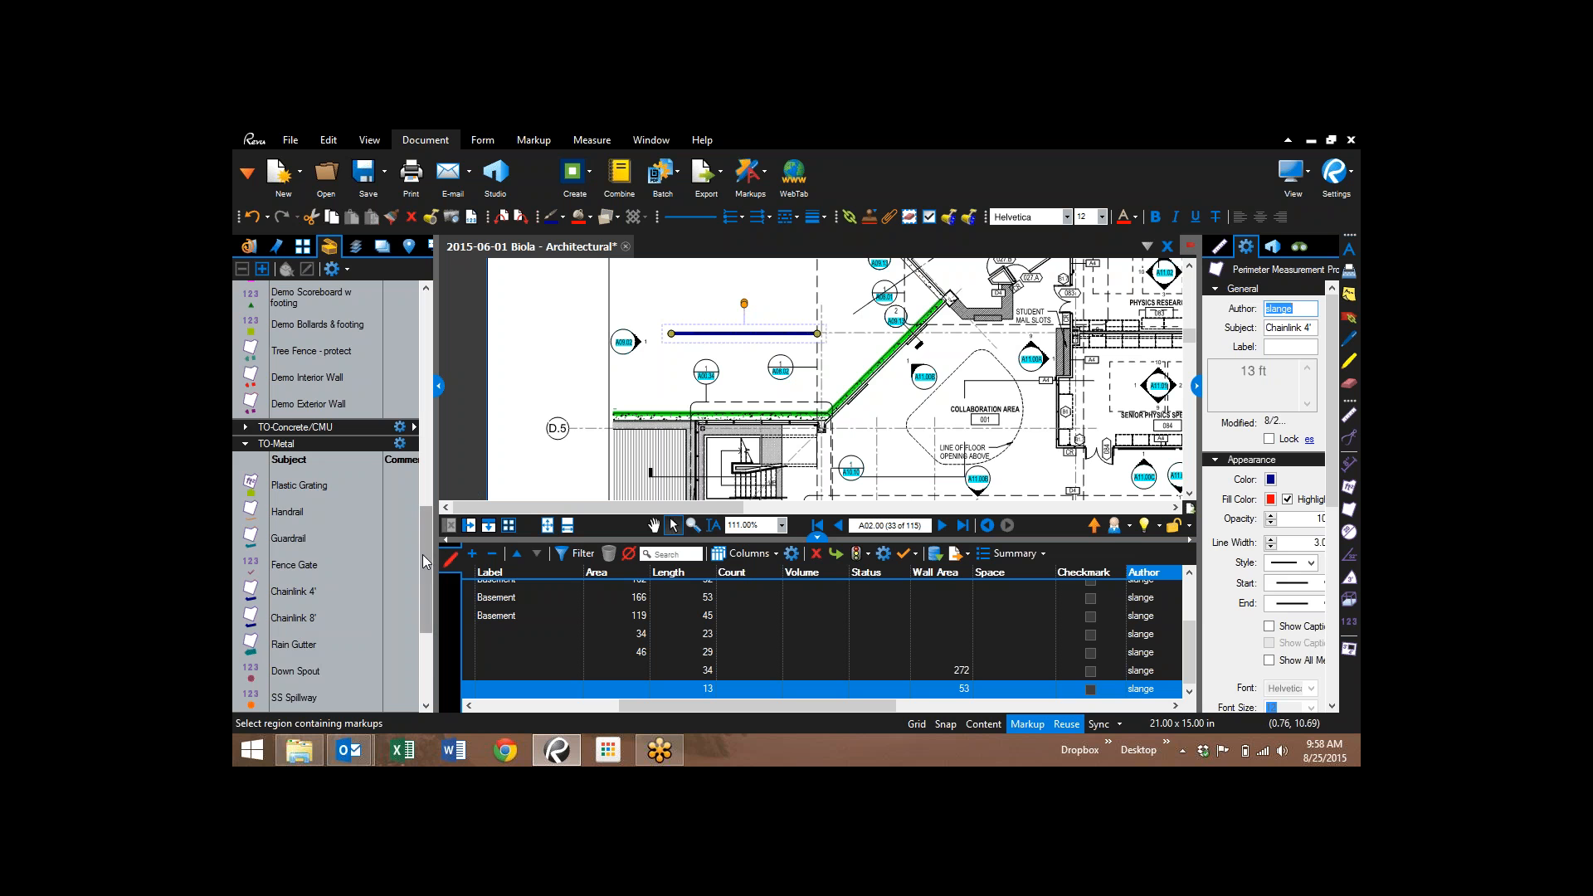
left_click_drag(423, 554, 411, 644)
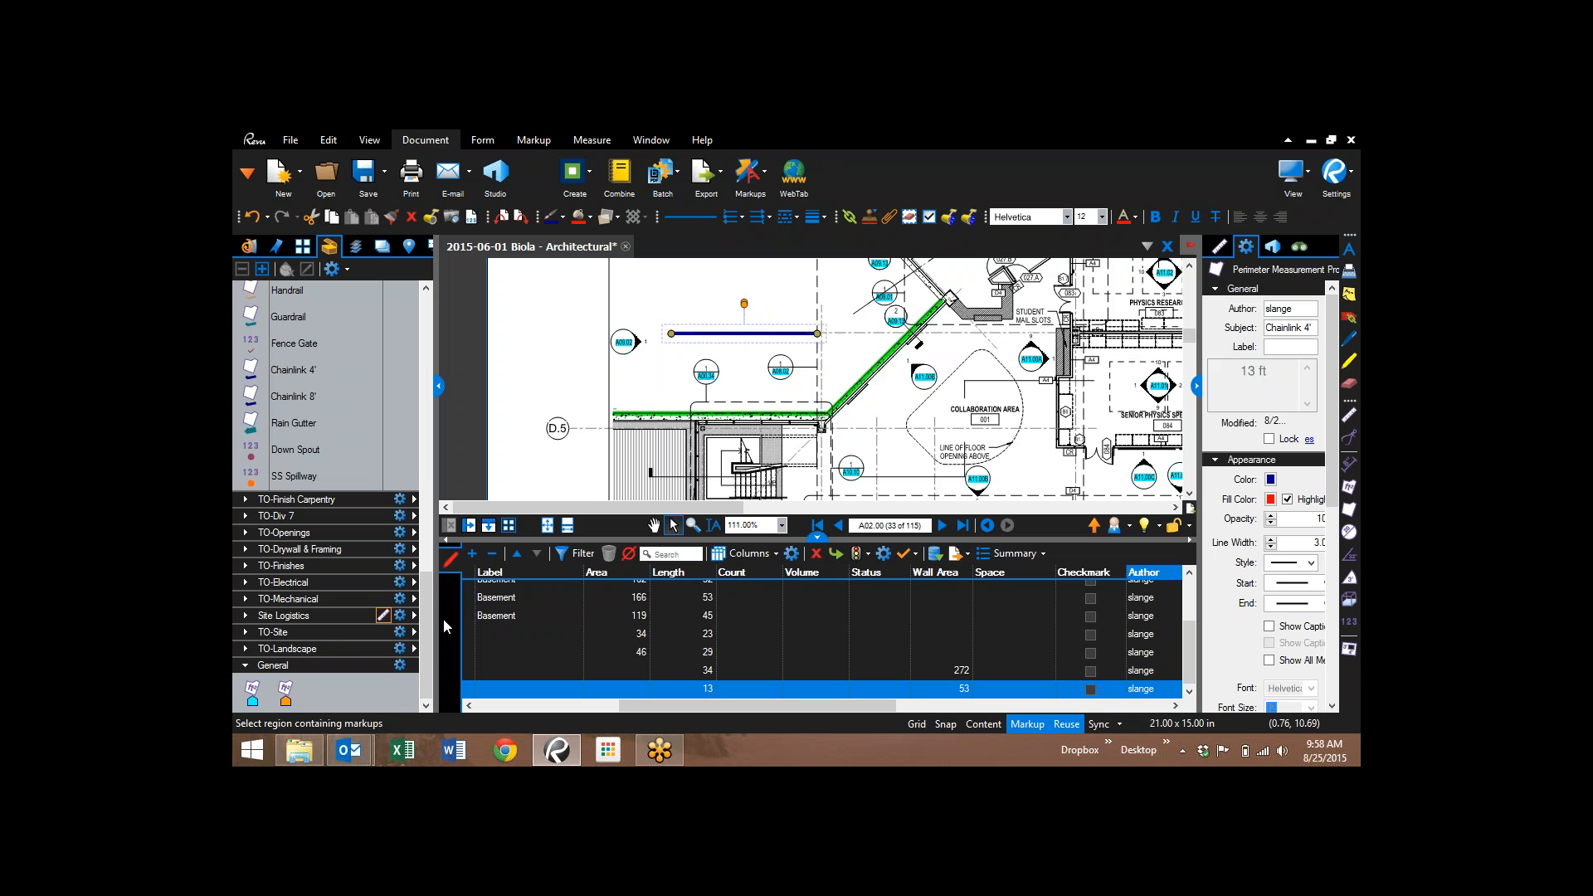
scroll(426, 606, "up", 1)
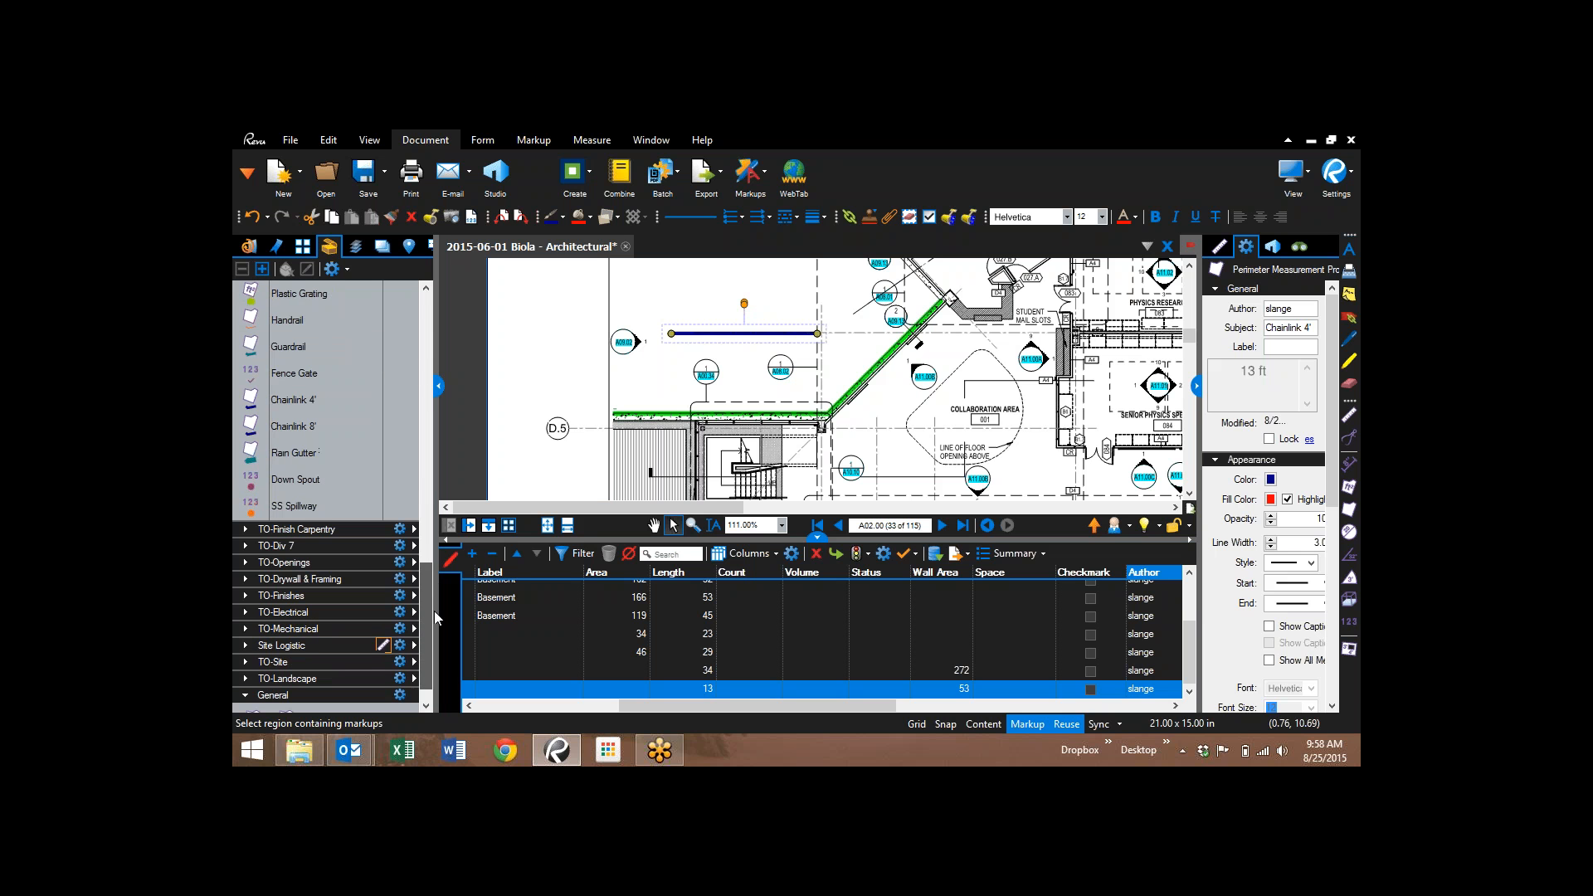
scroll(436, 618, "down", 1)
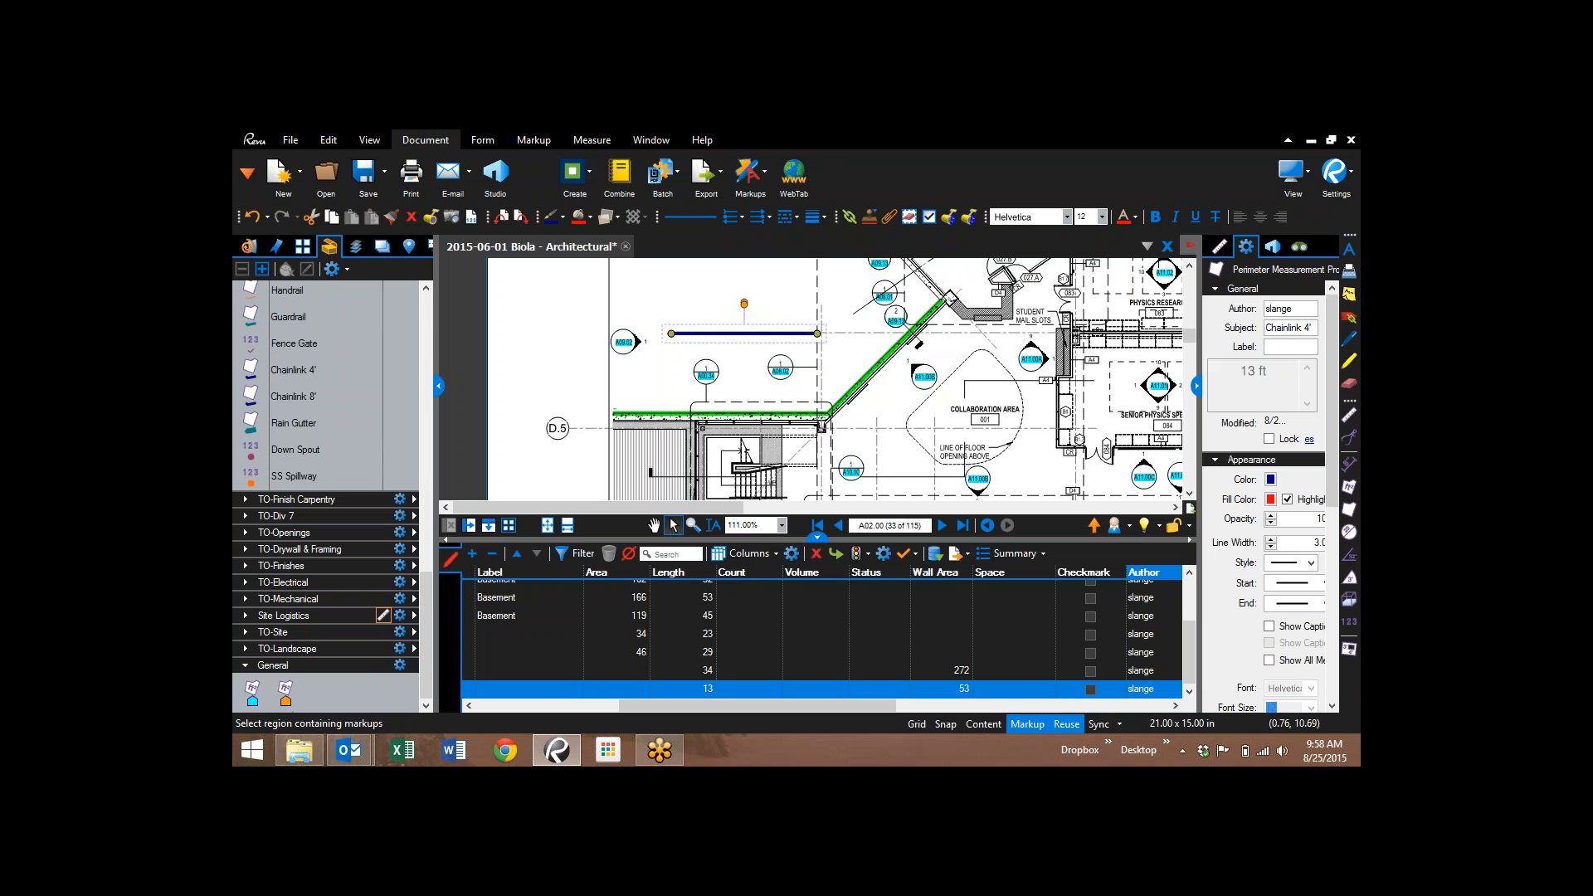
- Expand the TO-Electrical tool set to view its tools, and return to the start of the tool chest
left_click(245, 583)
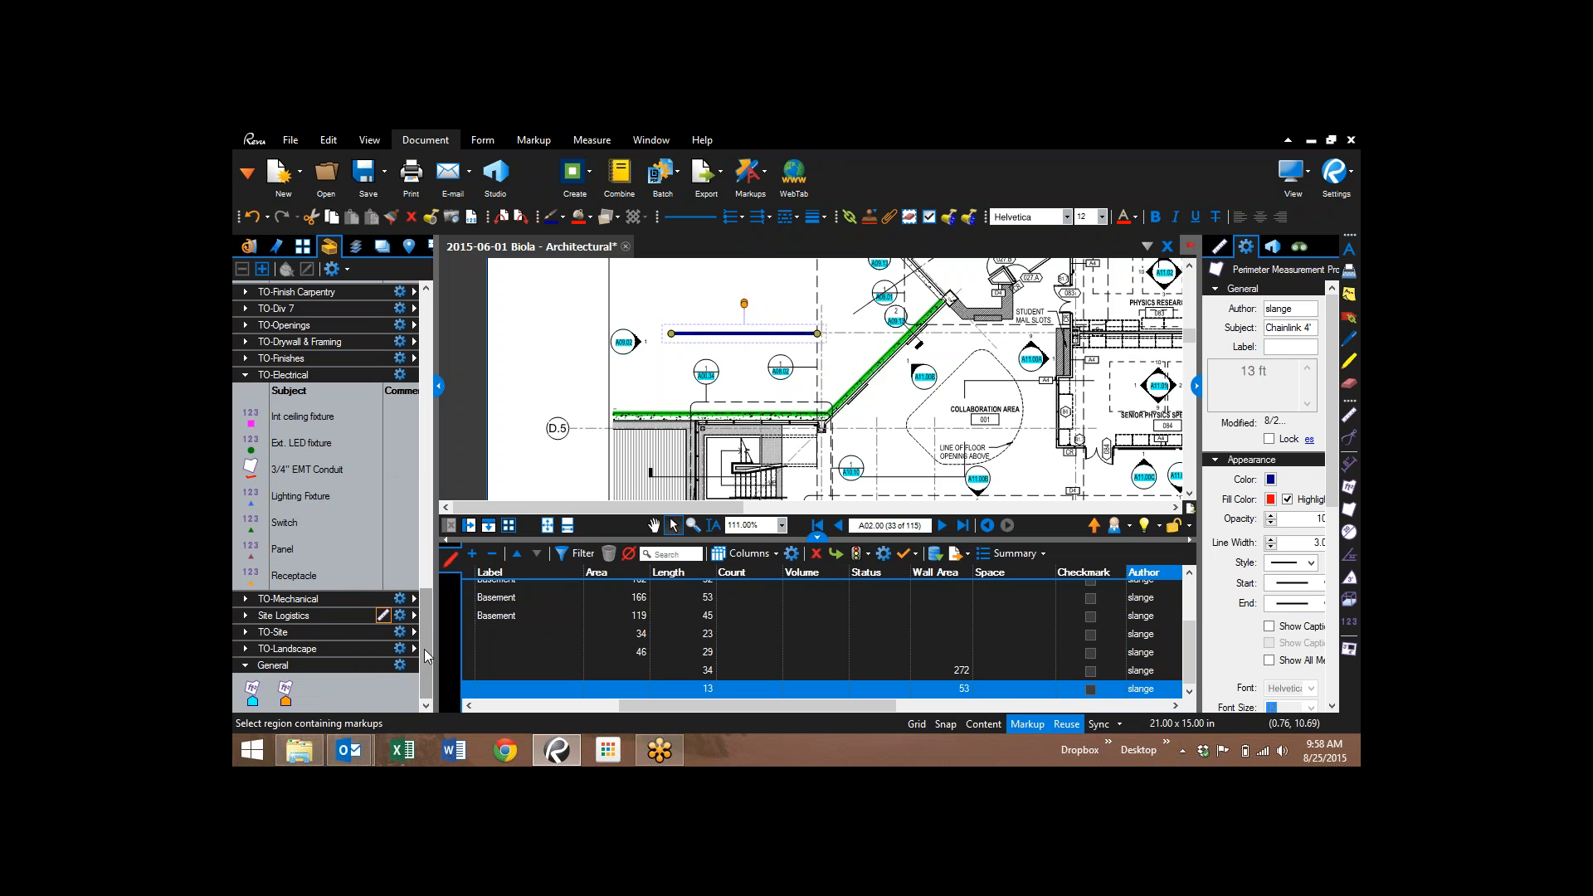
left_click_drag(425, 649, 416, 350)
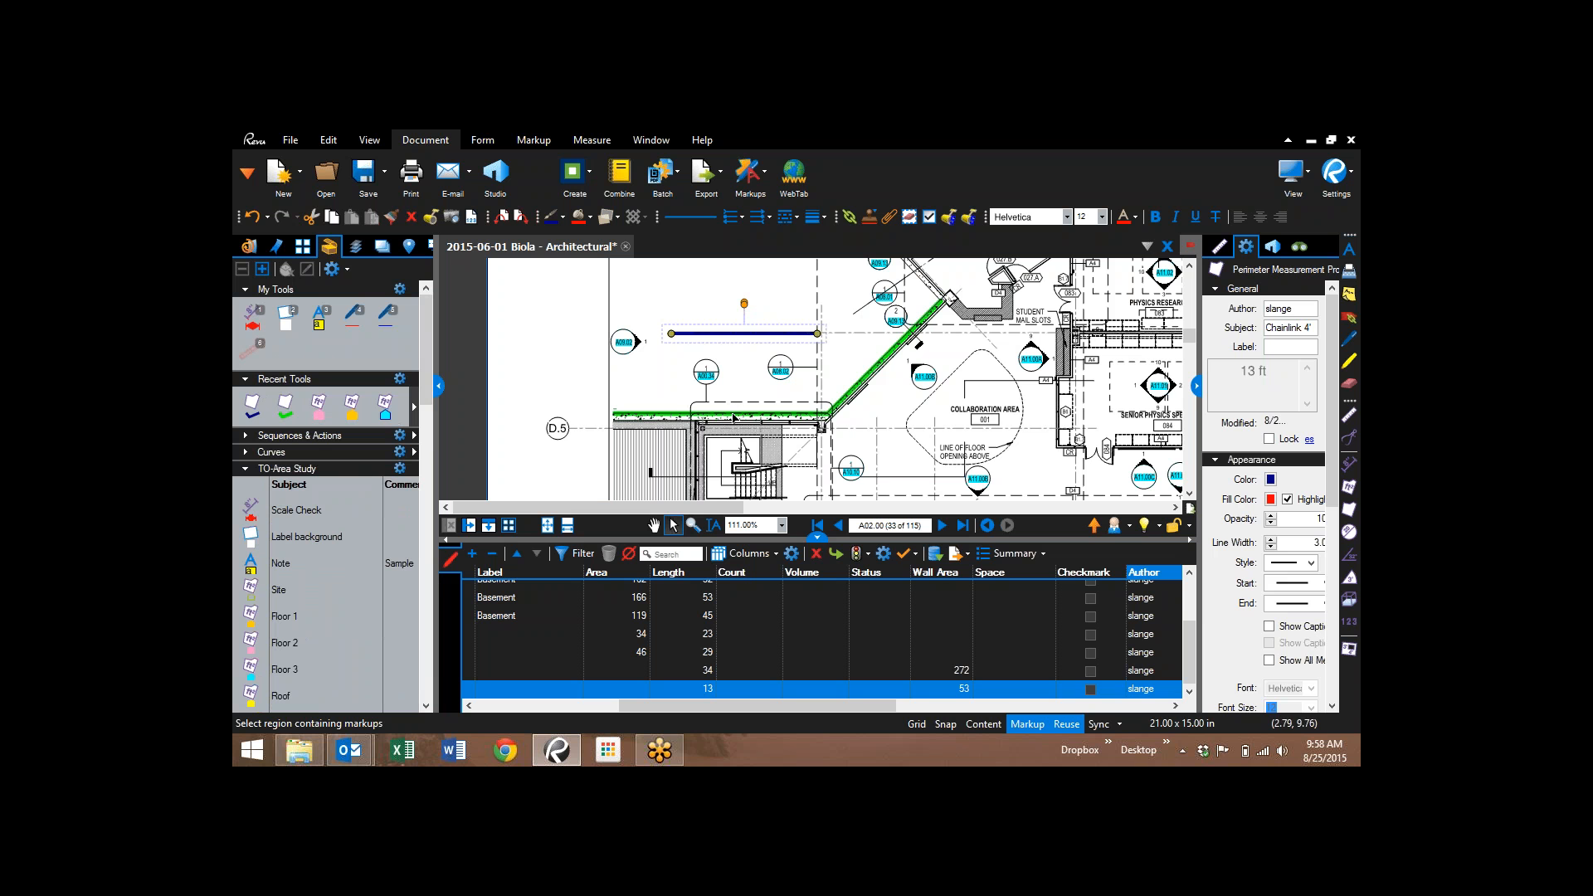
- Rename the 13 ft chainlink measurement's subject to Chainlink 6' and set its depth to 6 ft
mouse_move(723, 337)
left_click(1314, 329)
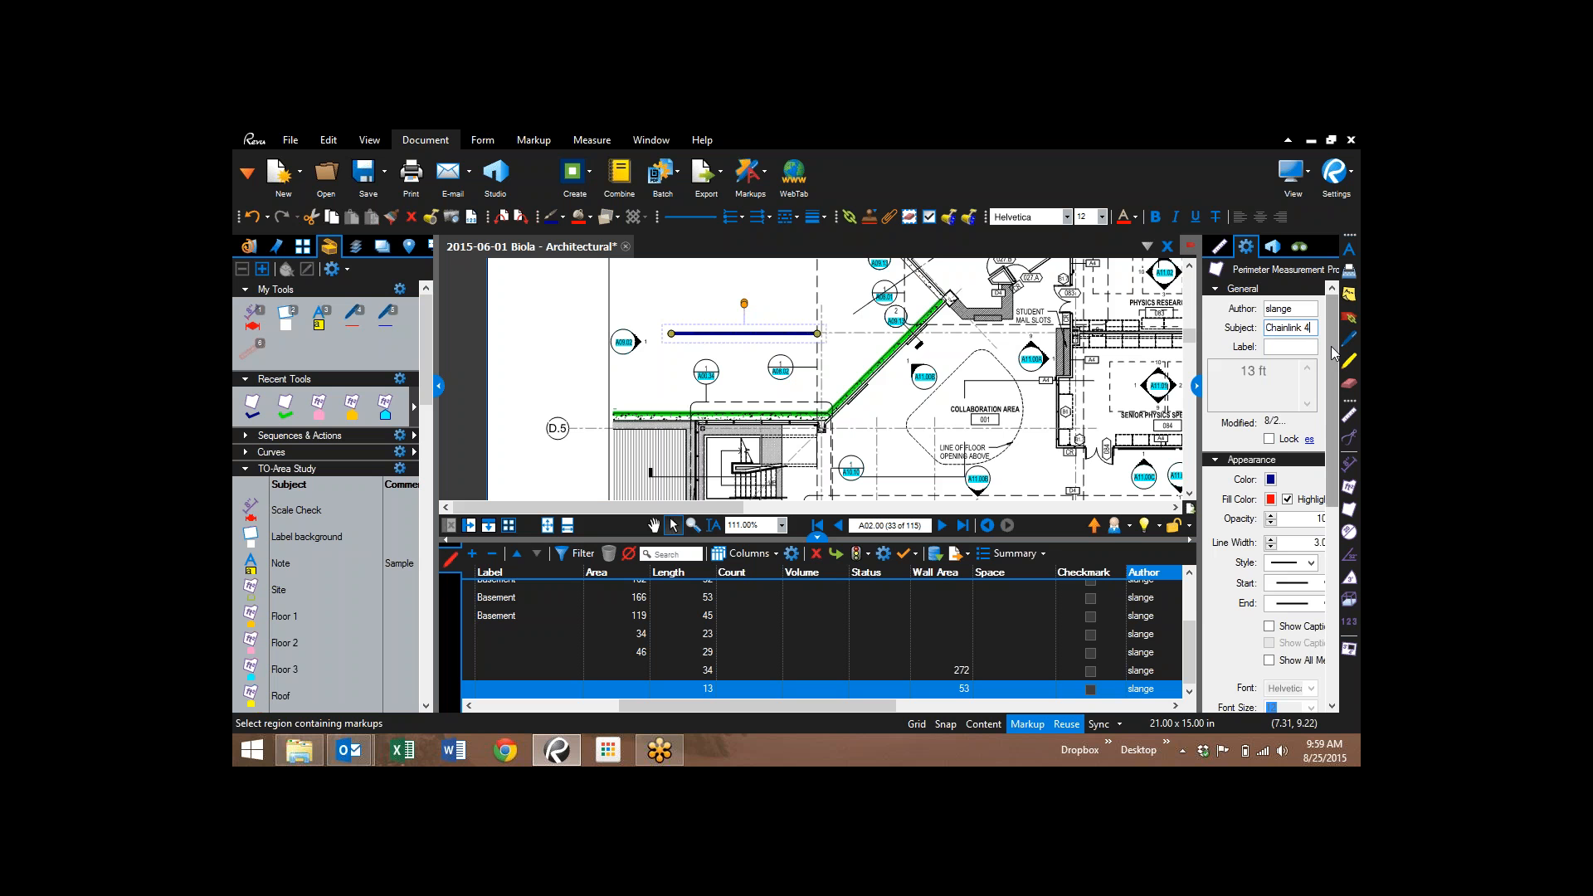
type("6")
left_click(1219, 248)
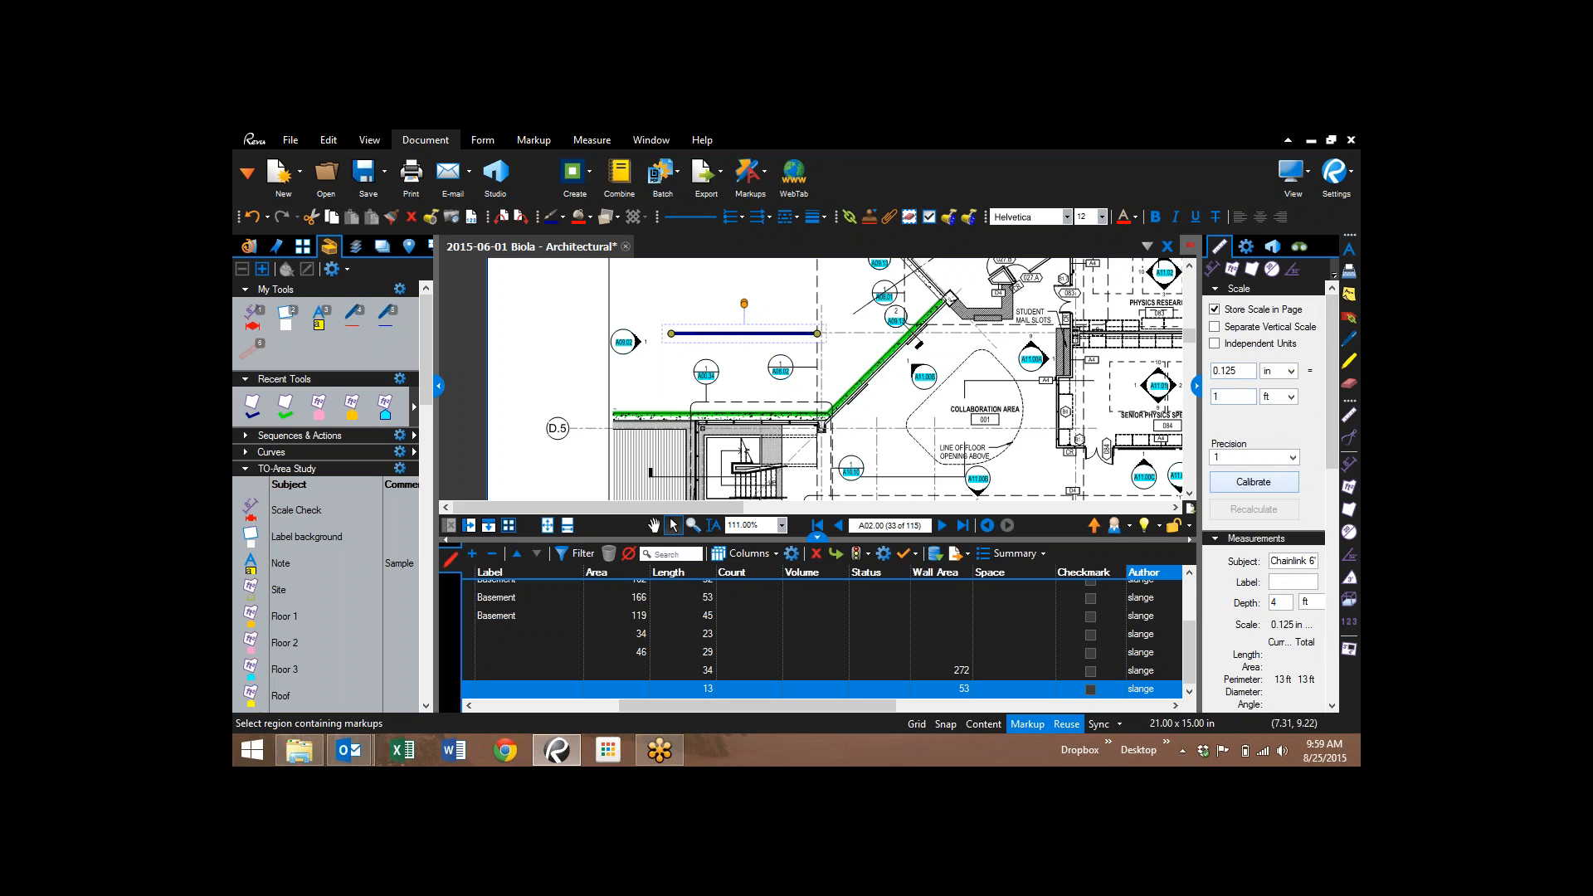
left_click_drag(1265, 602, 1251, 602)
- Change the line color of the Chainlink 6' measurement to gold and deselect it
left_click(1245, 247)
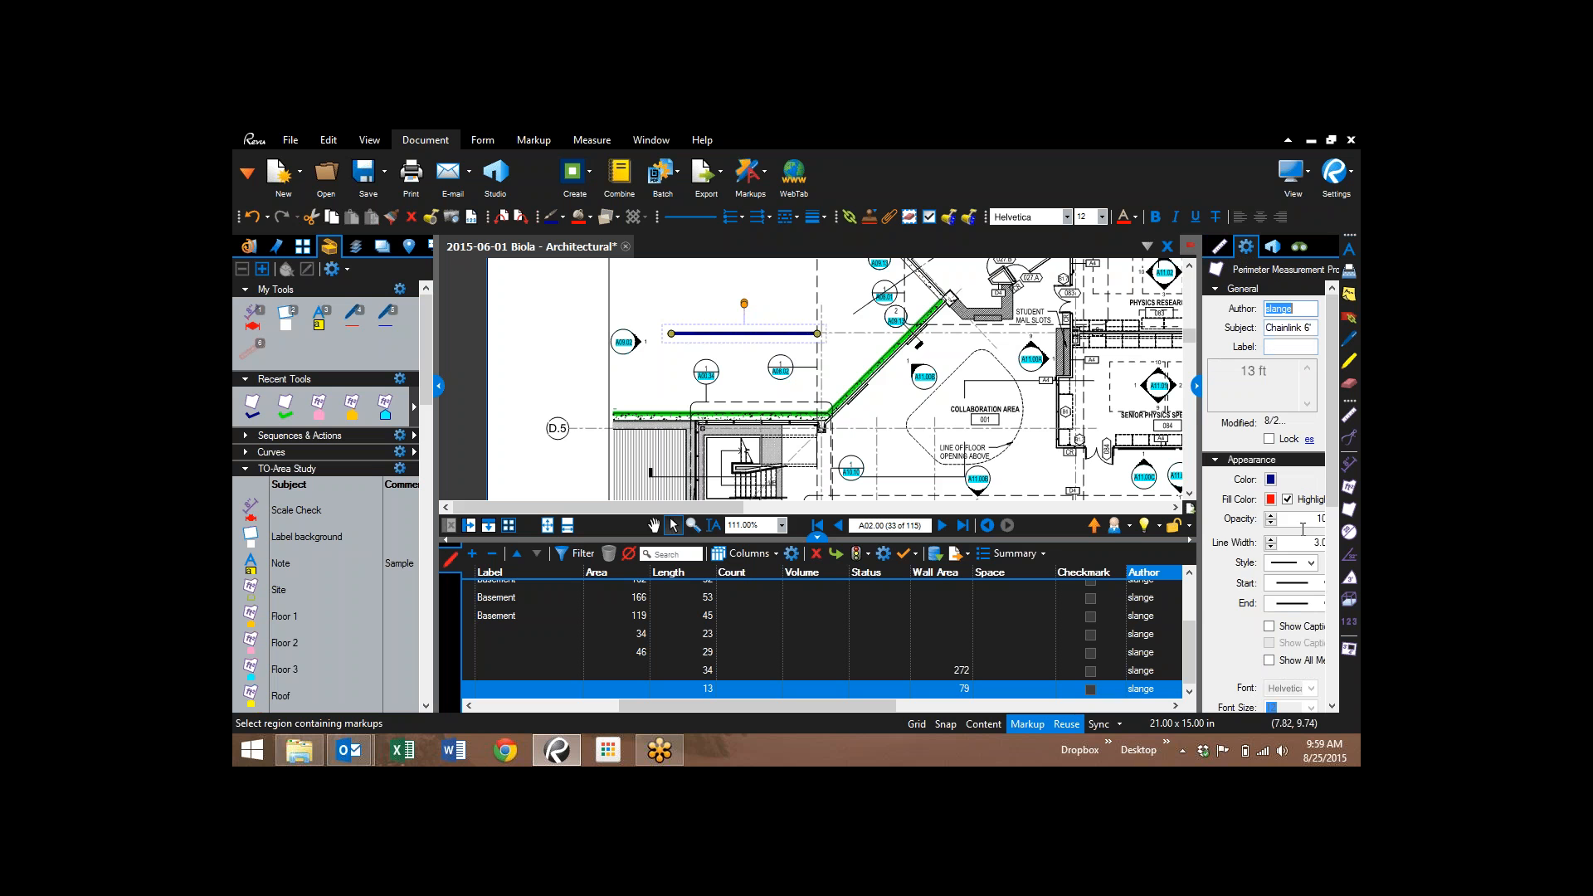
left_click(1271, 480)
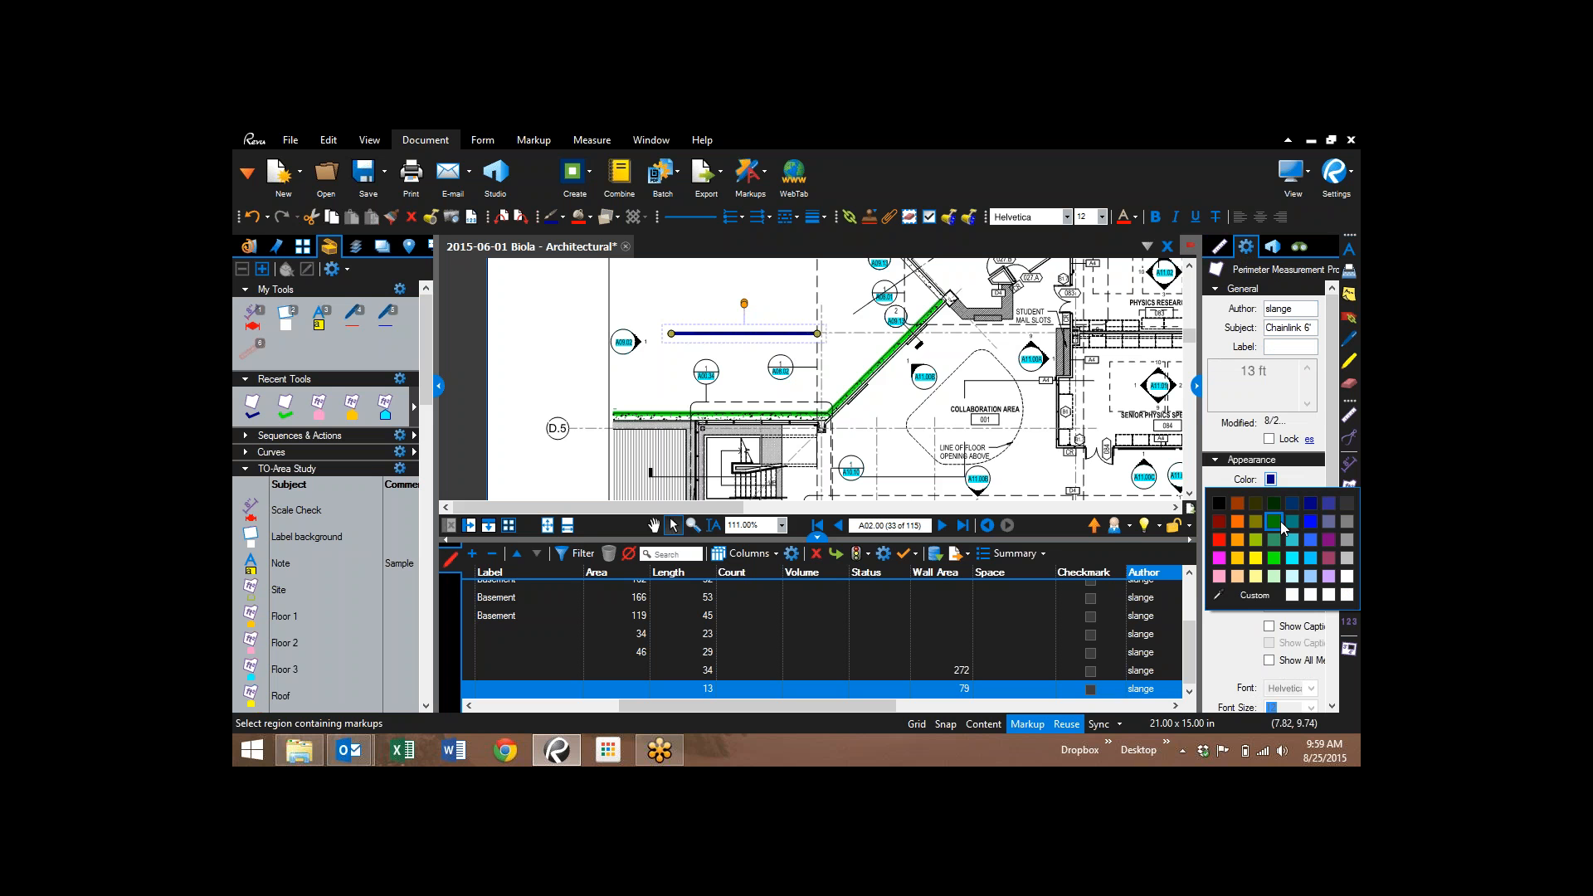
left_click(1237, 557)
left_click(749, 357)
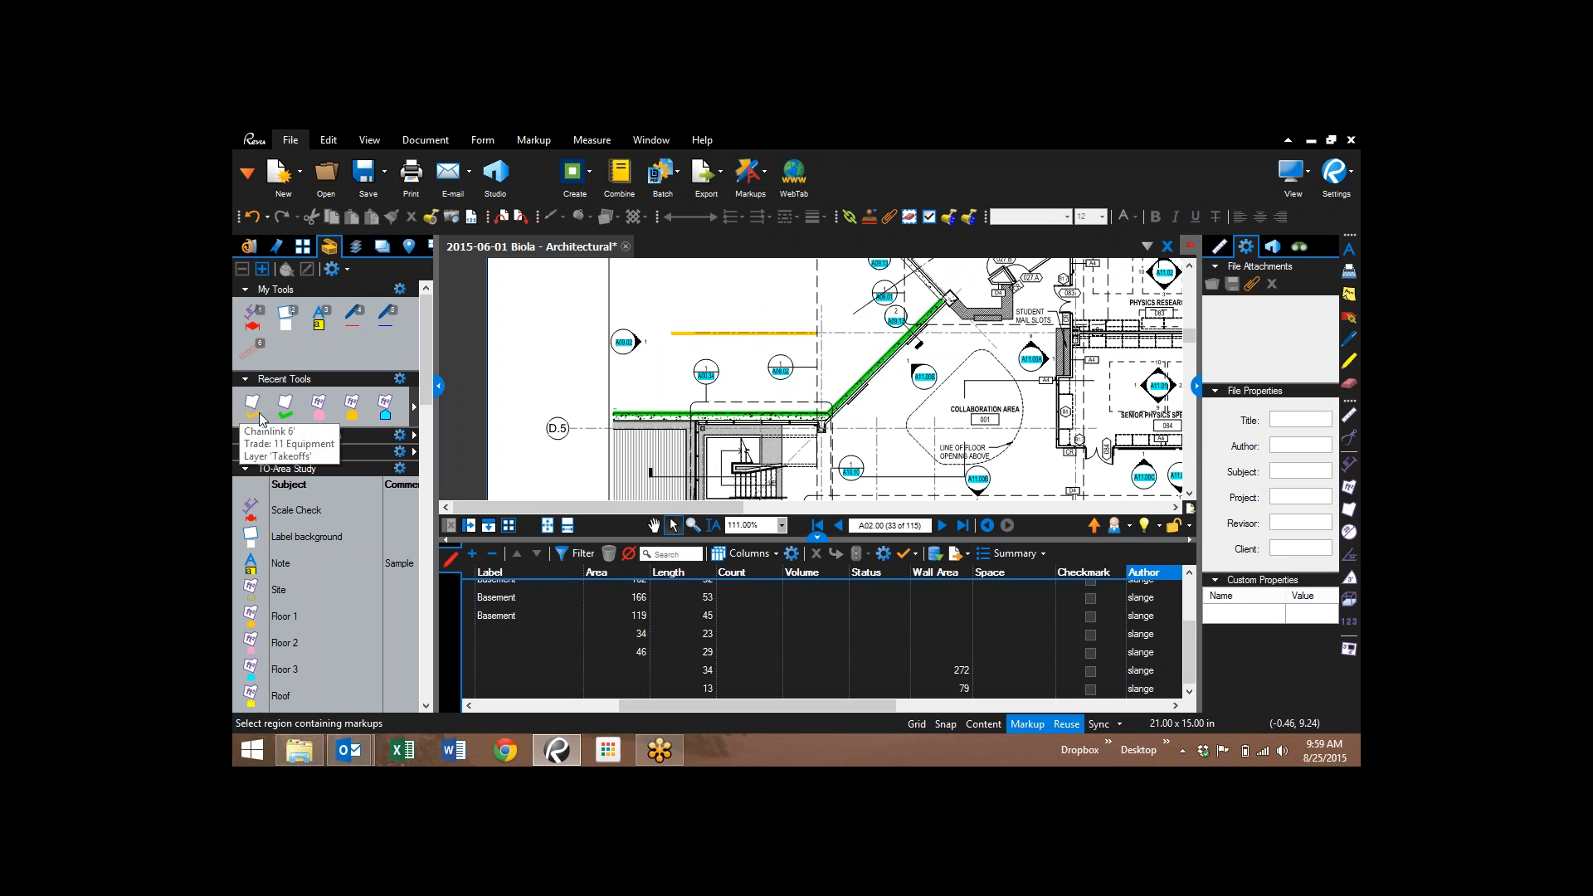
- Collapse the TO-Area Study and TO-Demolition tool sets and add the recent Chainlink 6' tool to TO-Metal above Chainlink 4'
left_click(246, 468)
left_click(246, 501)
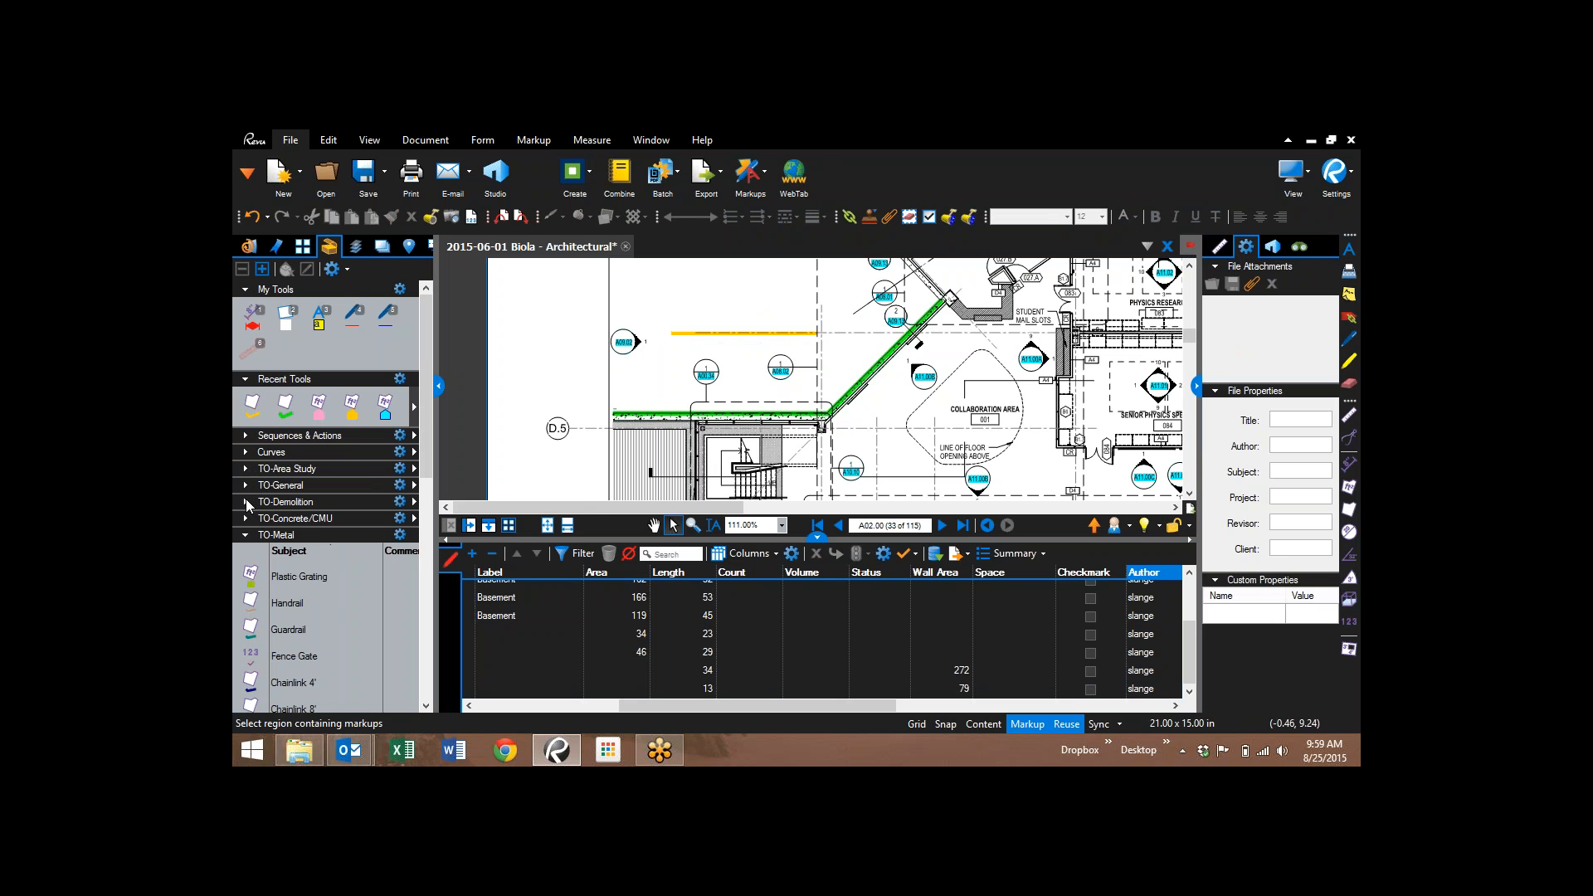
left_click_drag(254, 408, 280, 664)
scroll(312, 664, "down", 3)
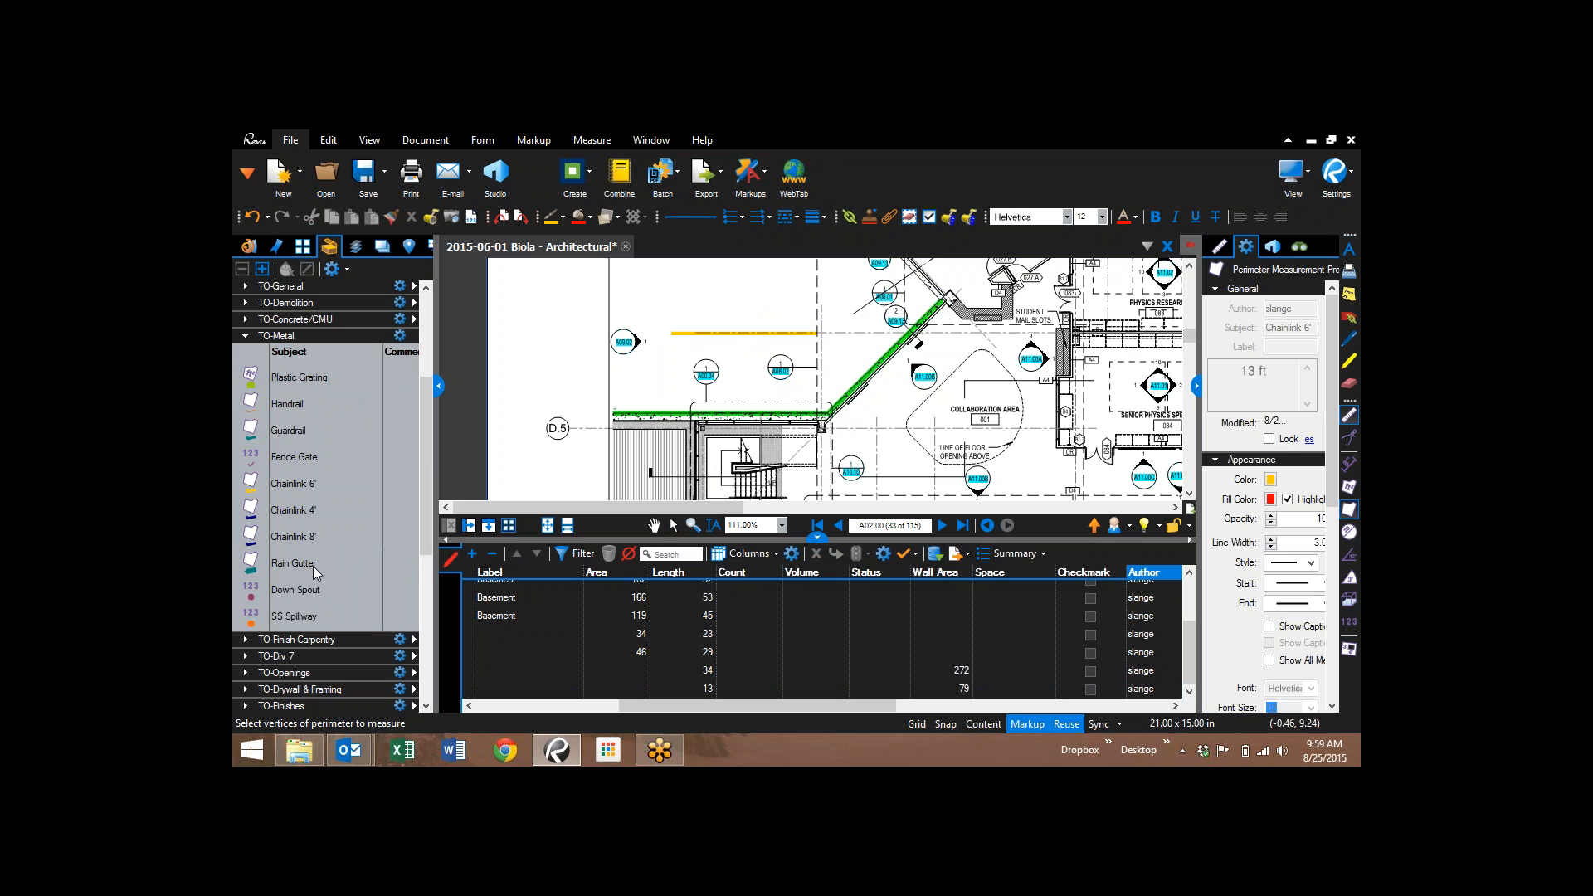
- Compare the Chainlink 6' and Chainlink 4' tools in the TO-Metal set and view the Chainlink 4' tool's available options
left_click(289, 483)
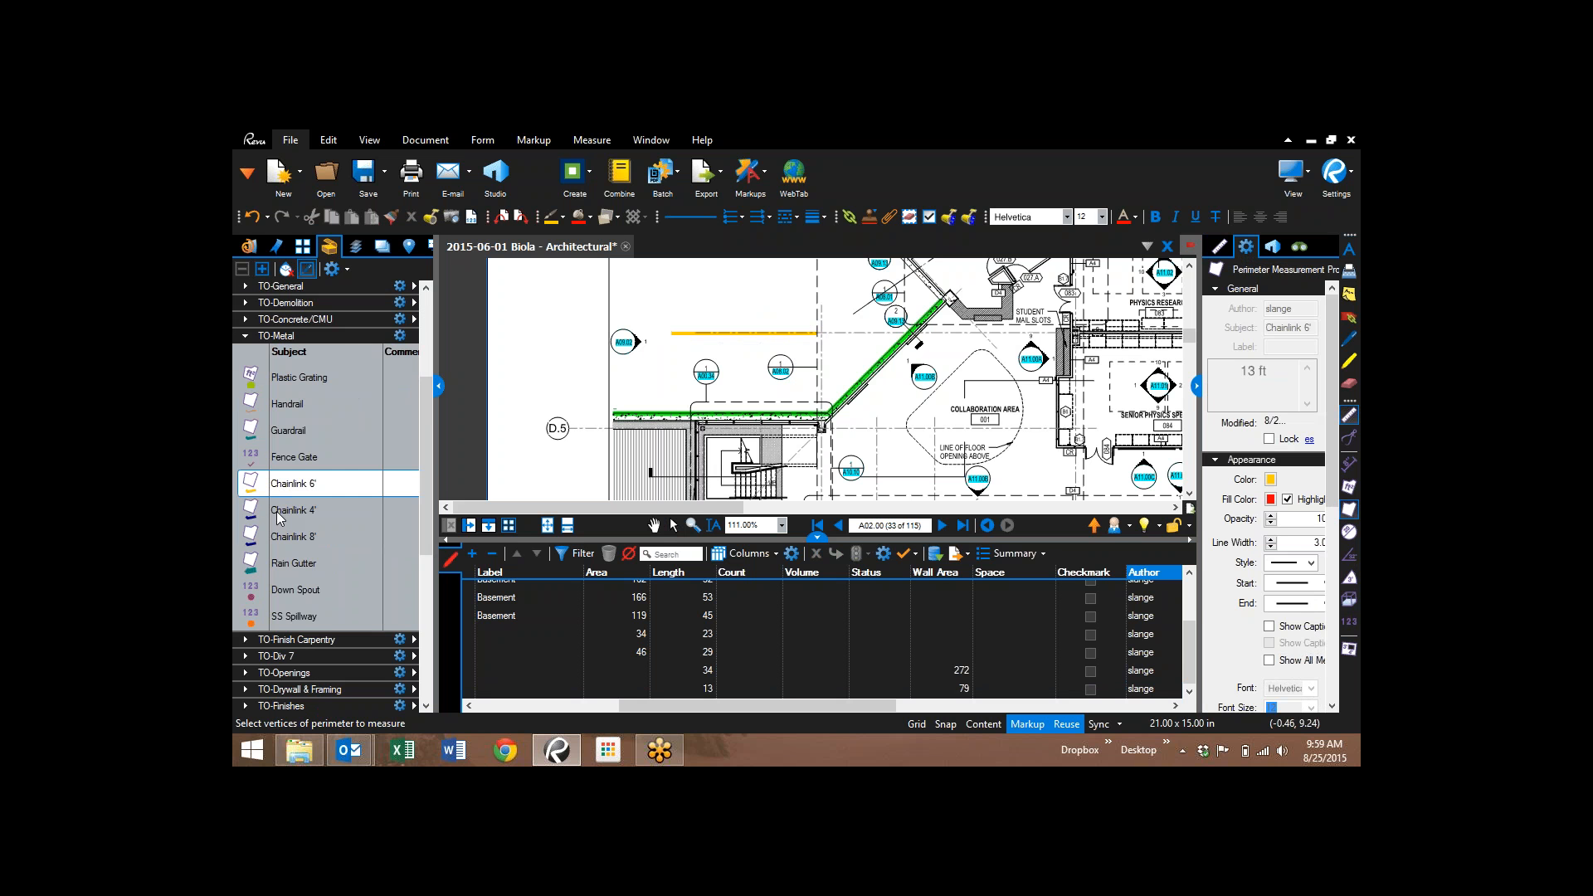
left_click(288, 510)
left_click(284, 486)
left_click(290, 511)
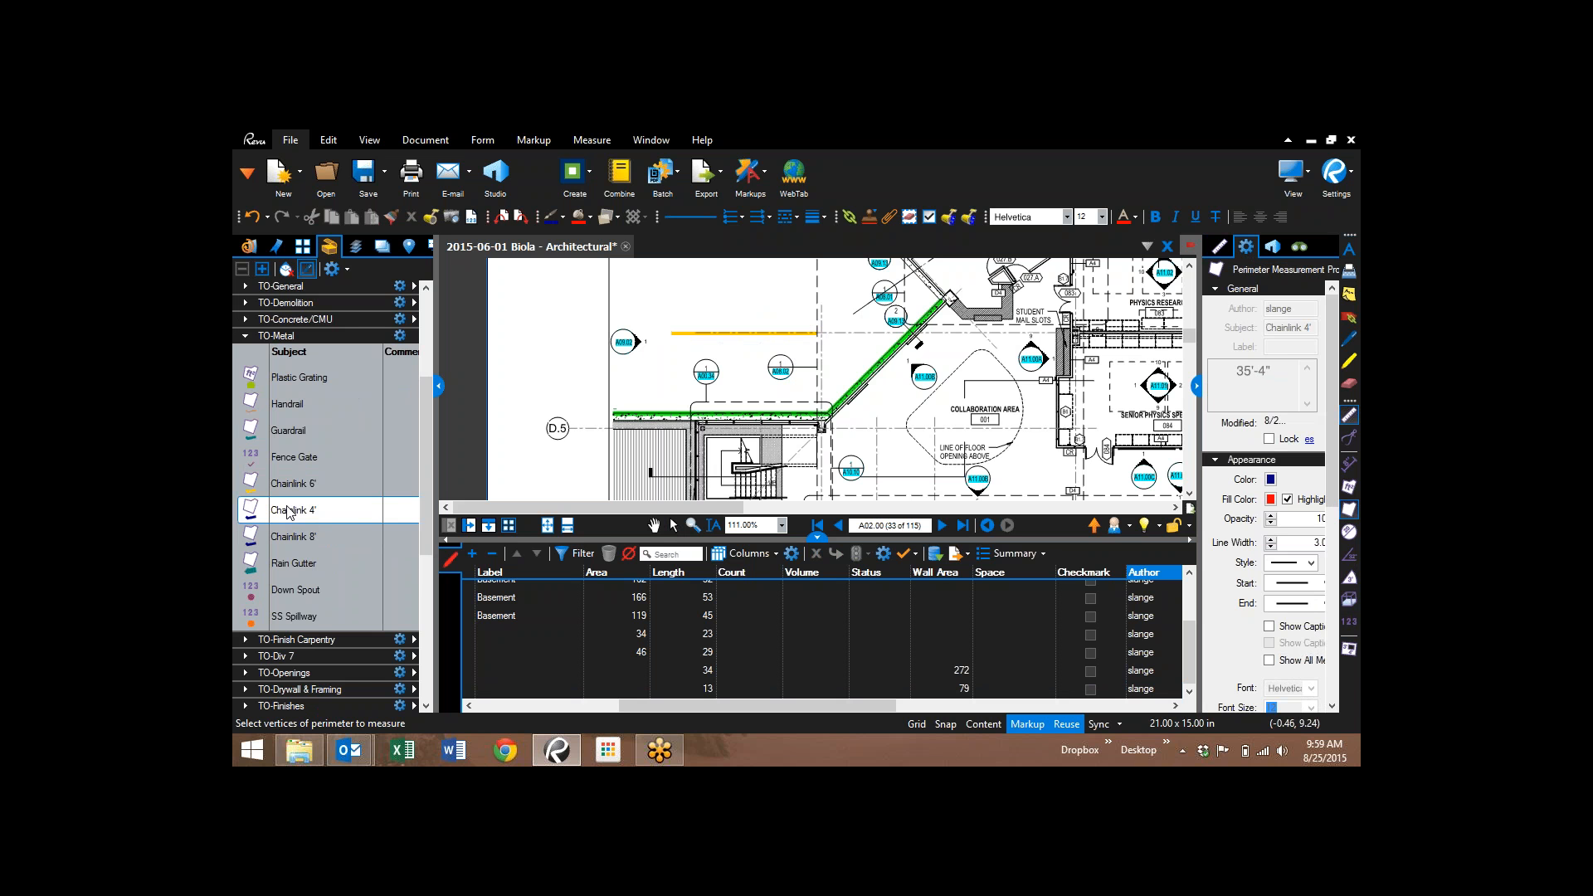
right_click(289, 509)
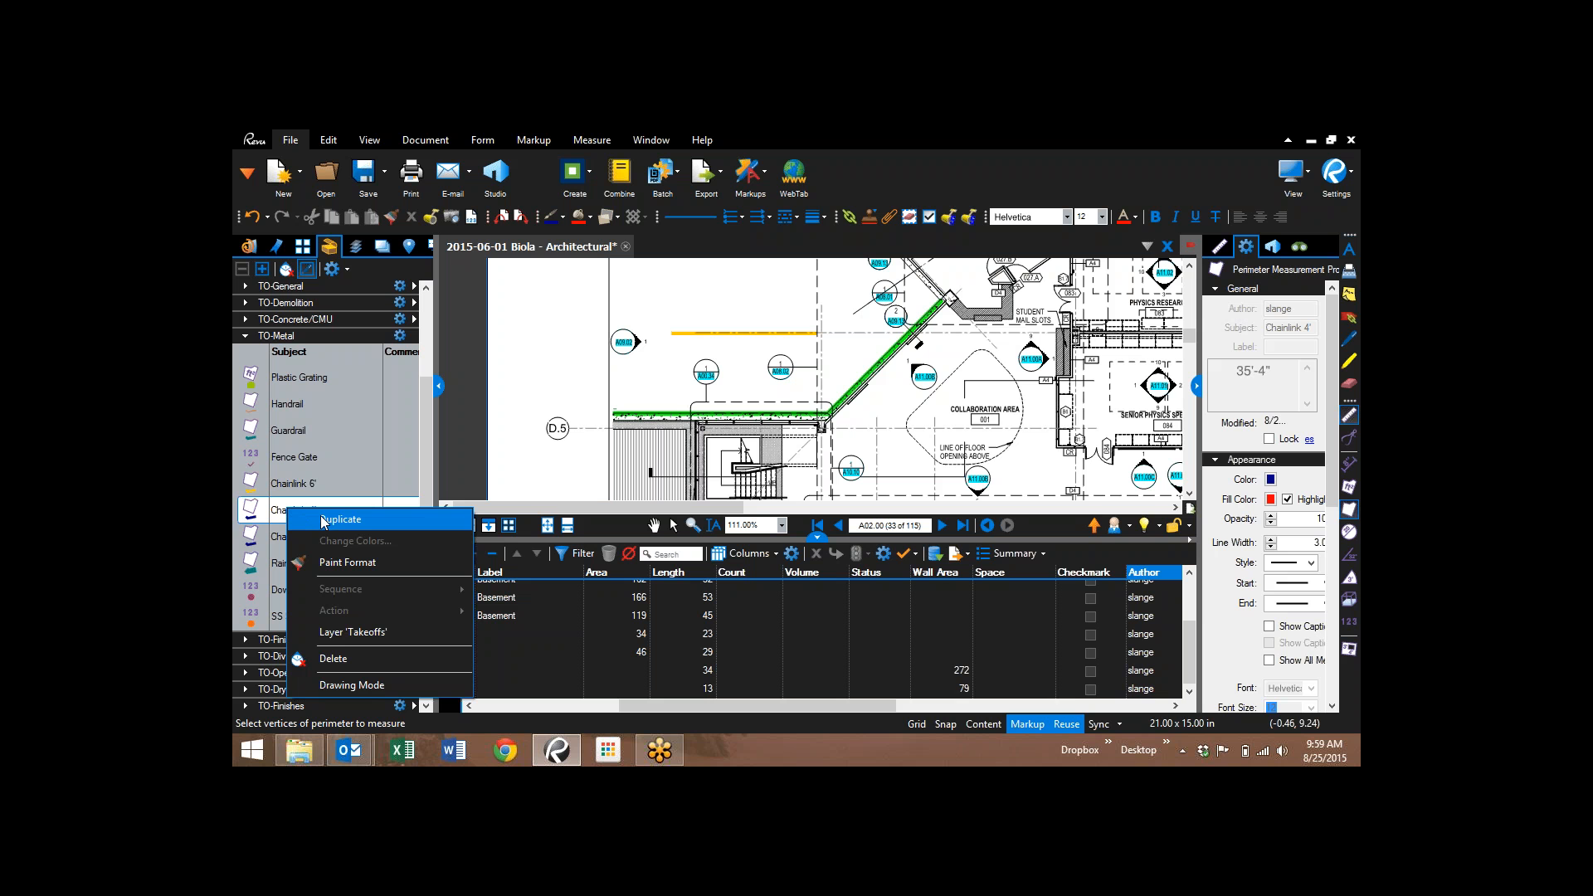
left_click(267, 485)
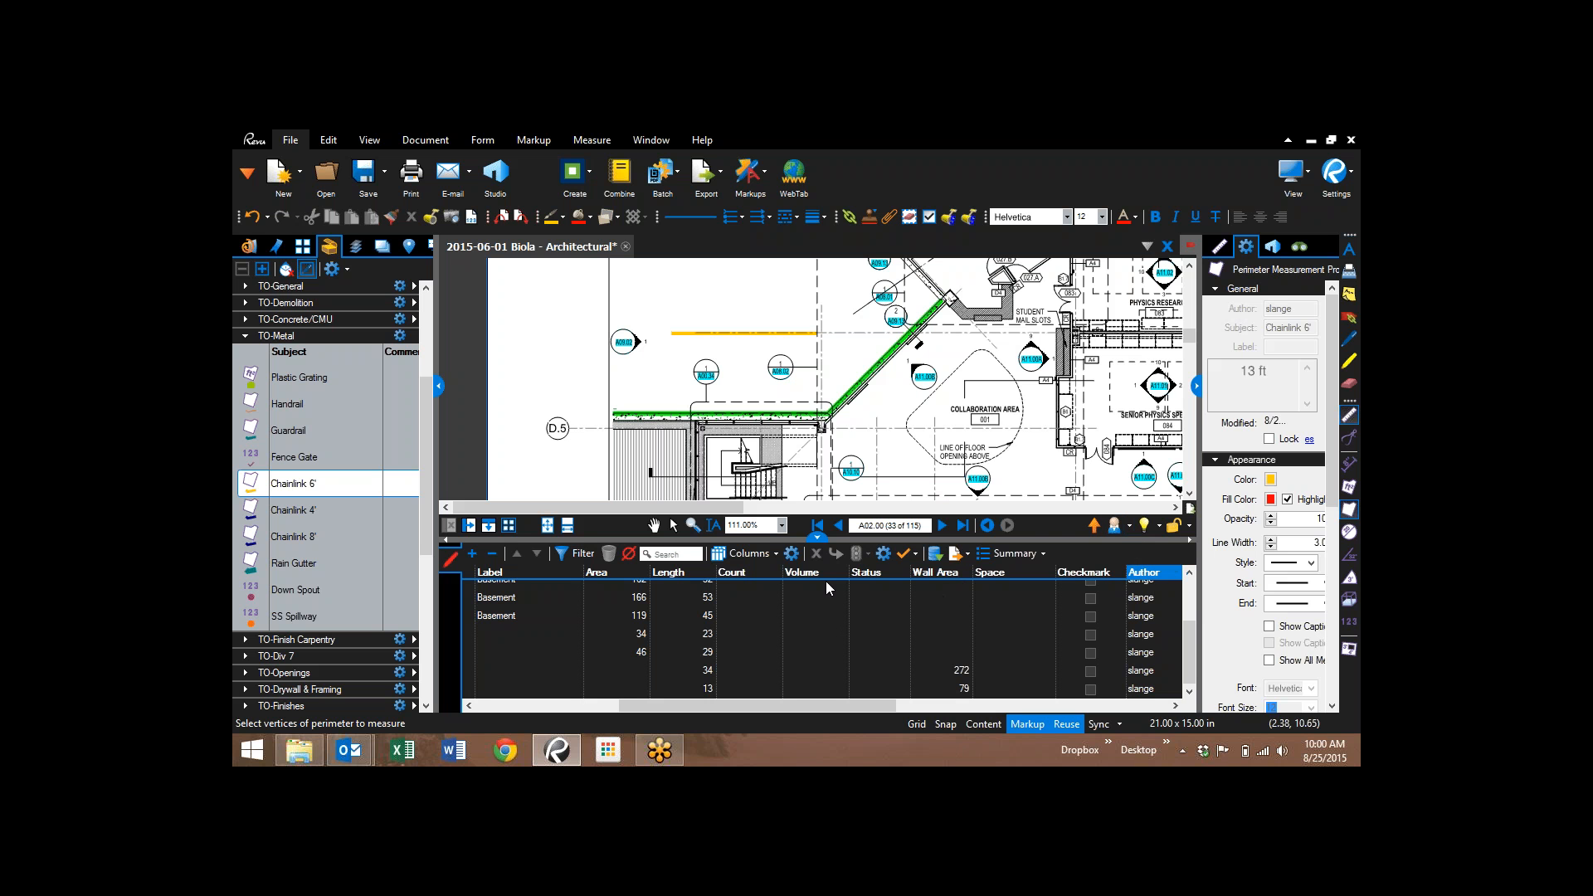
- Review the available profiles and switch the workspace to the Construction profile
left_click(1130, 528)
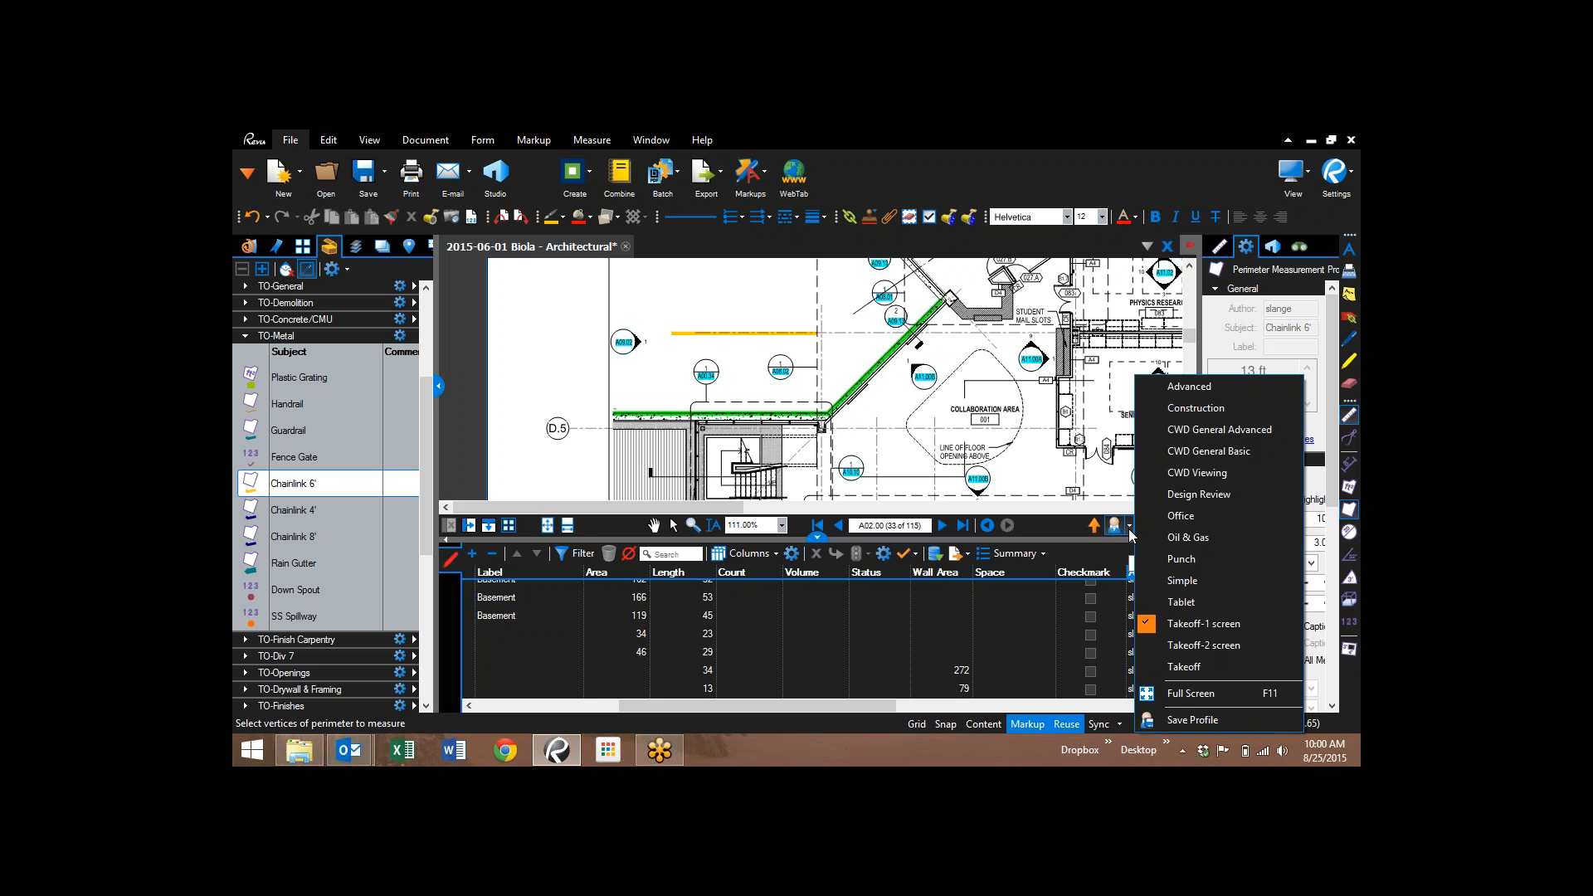
left_click(1209, 450)
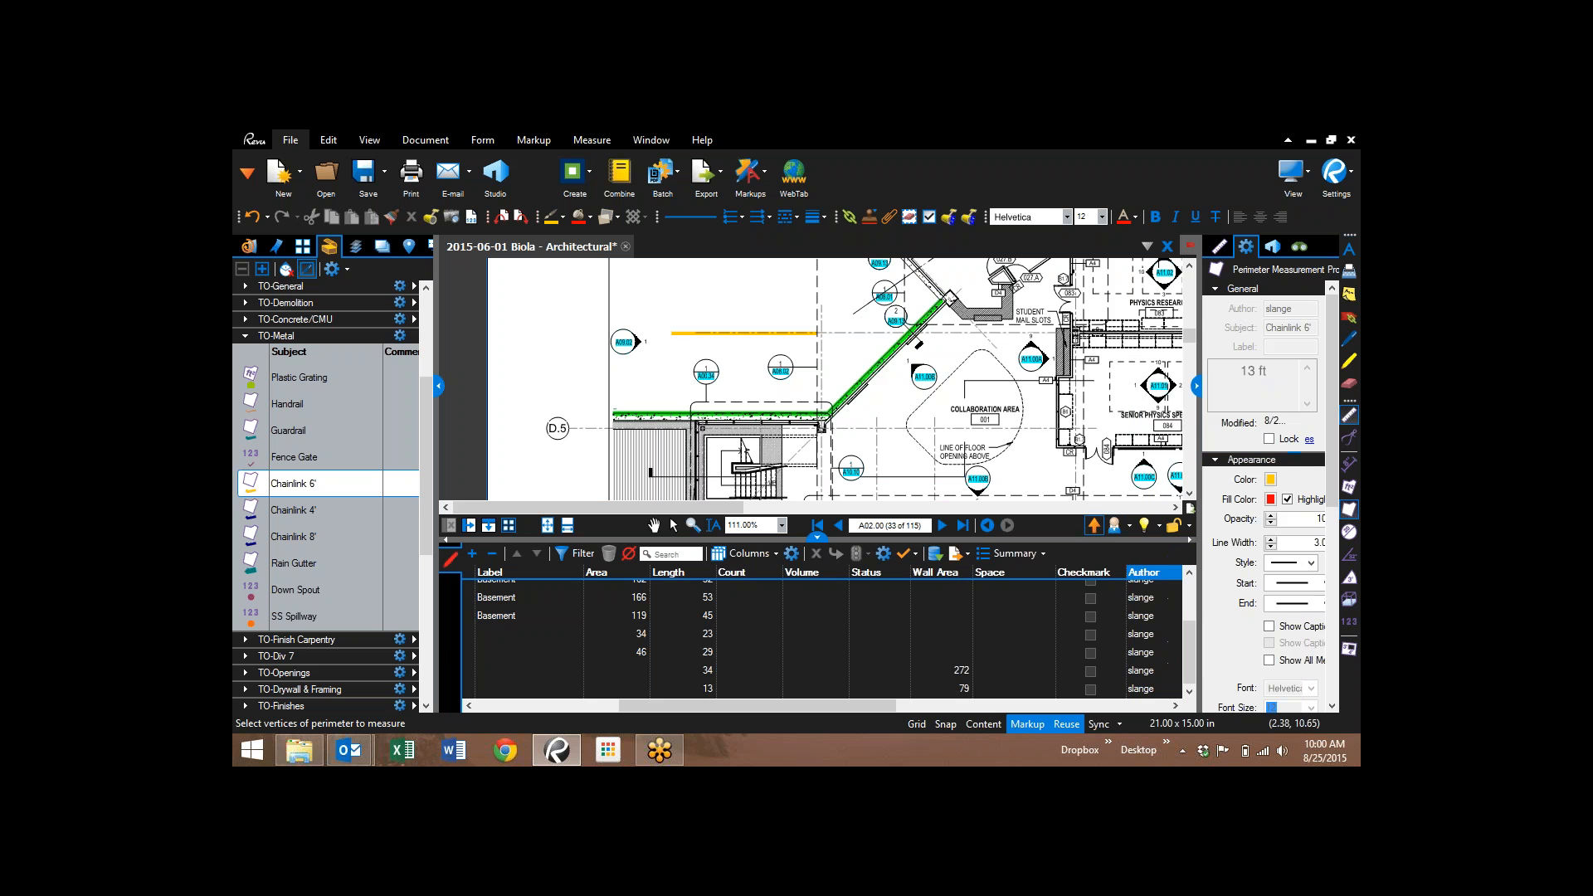
left_click(1129, 527)
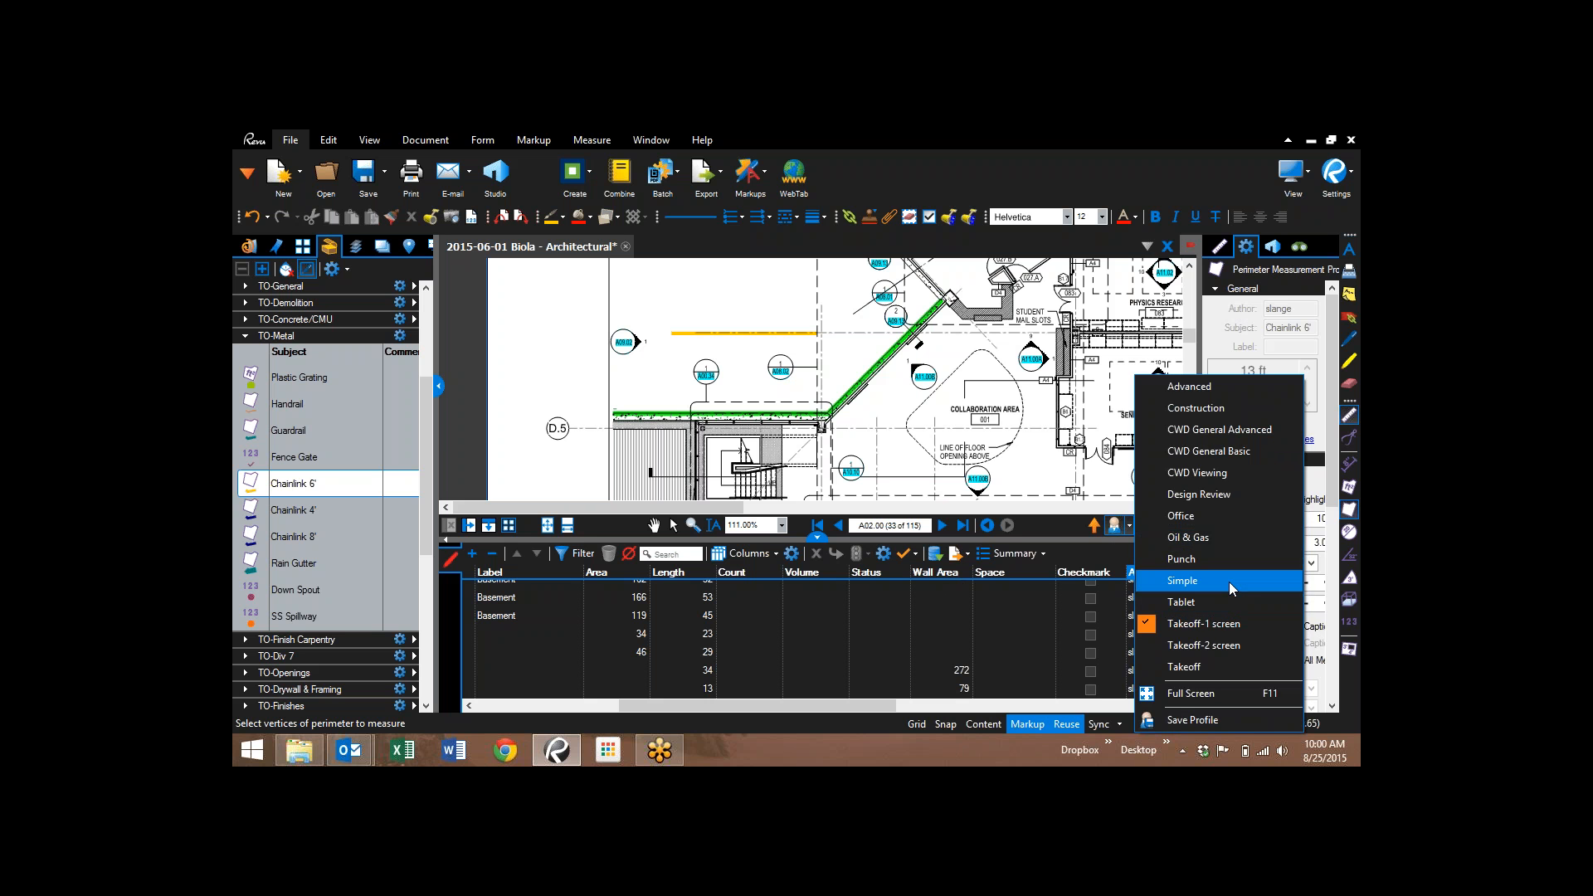
left_click(1190, 410)
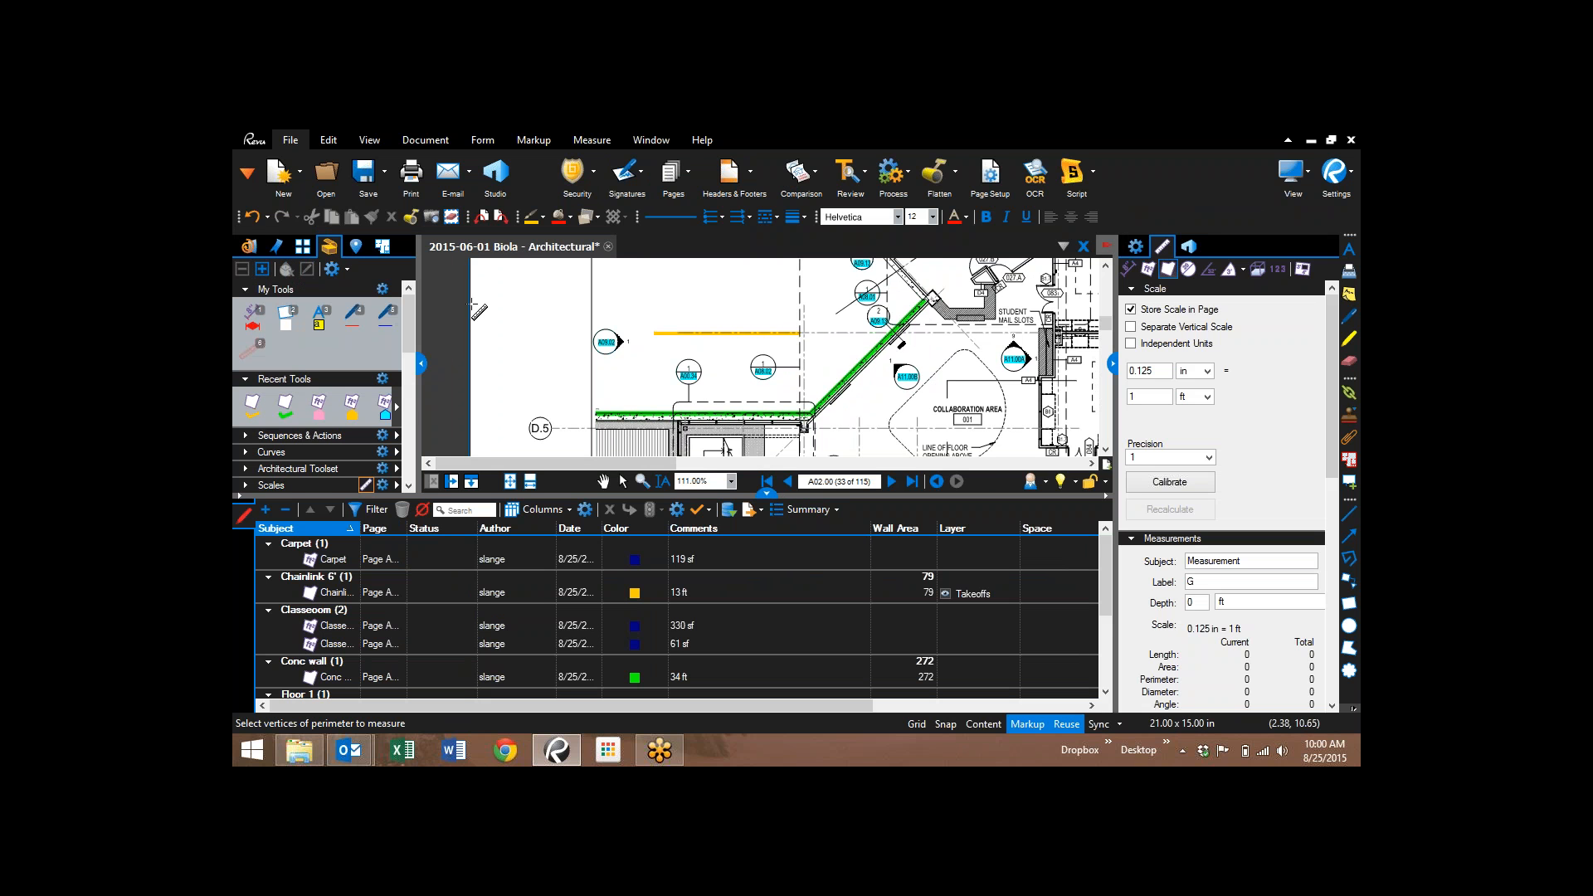
- Hide the markups list, look through the Construction profile's tool sets, and show the markups list again
left_click(767, 496)
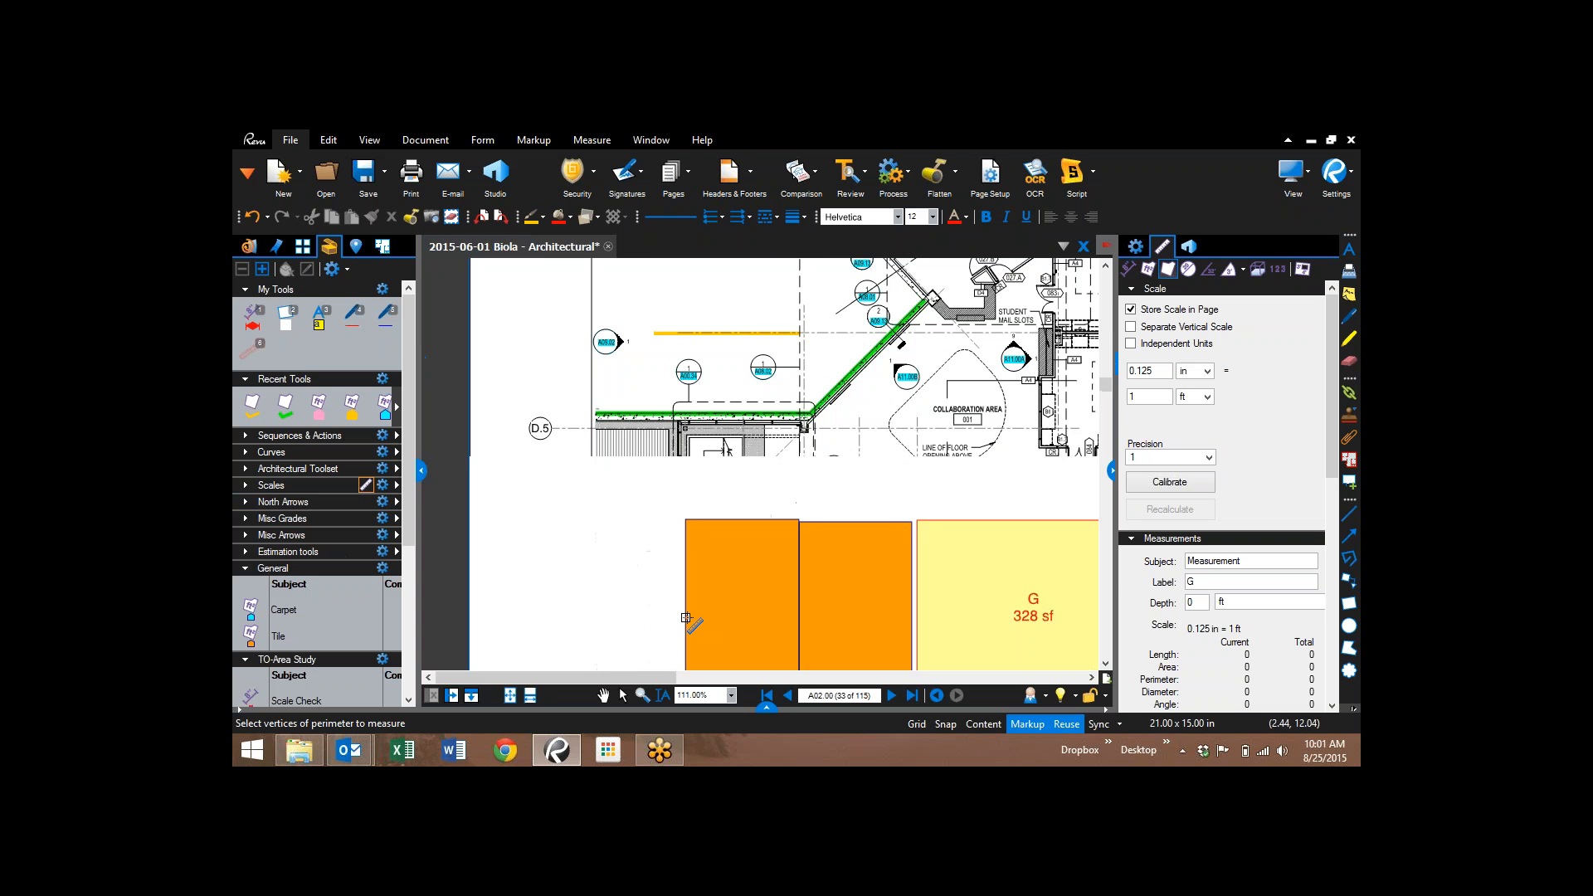
scroll(346, 513, "down", 5)
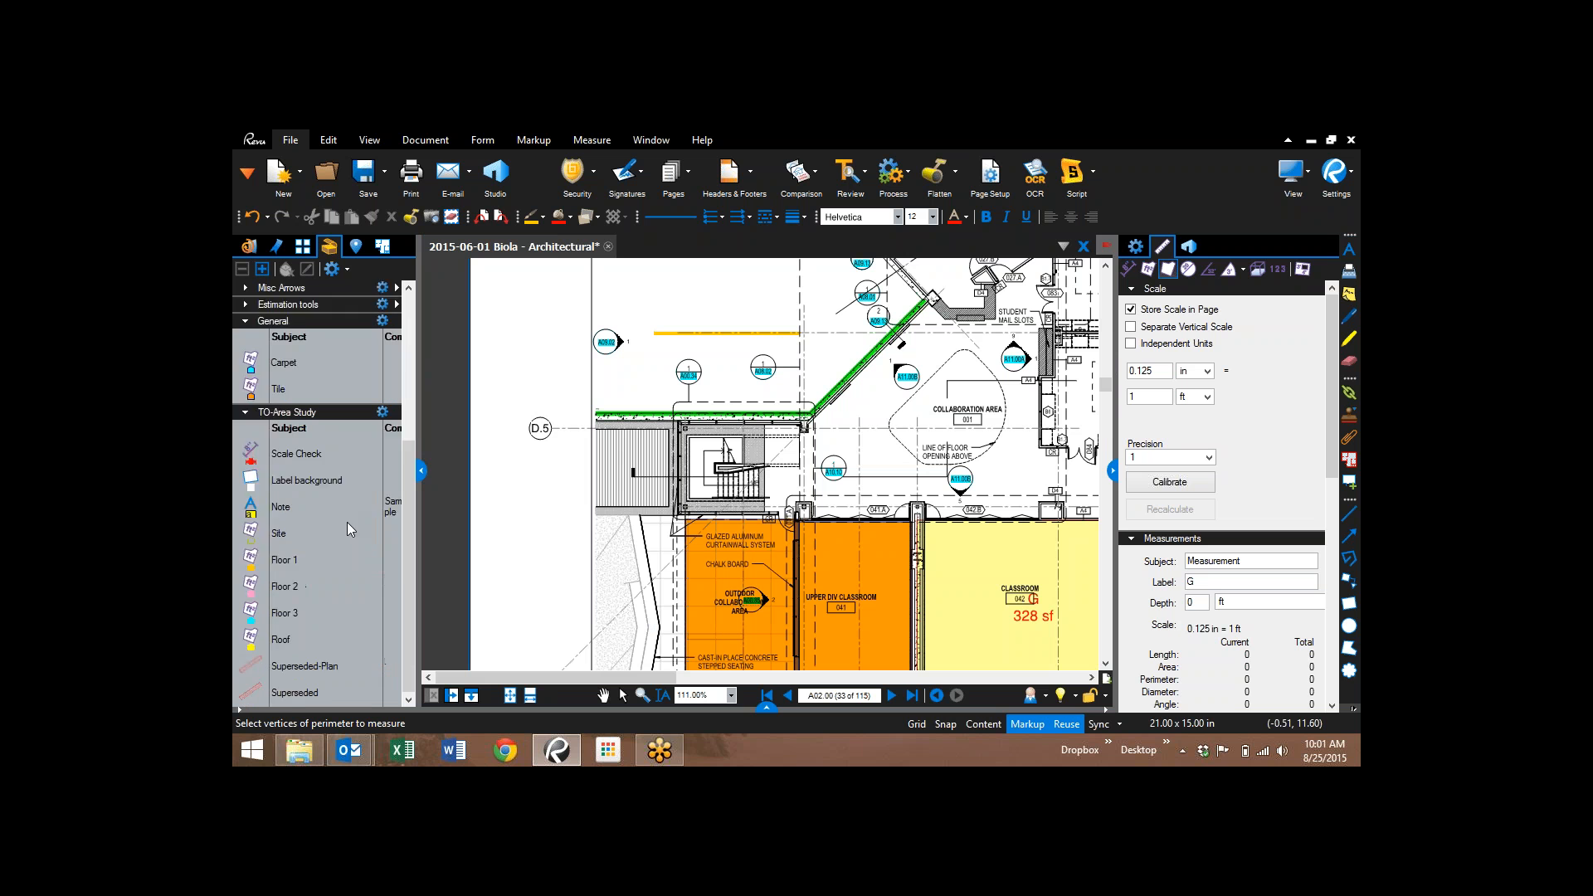
scroll(346, 512, "up", 5)
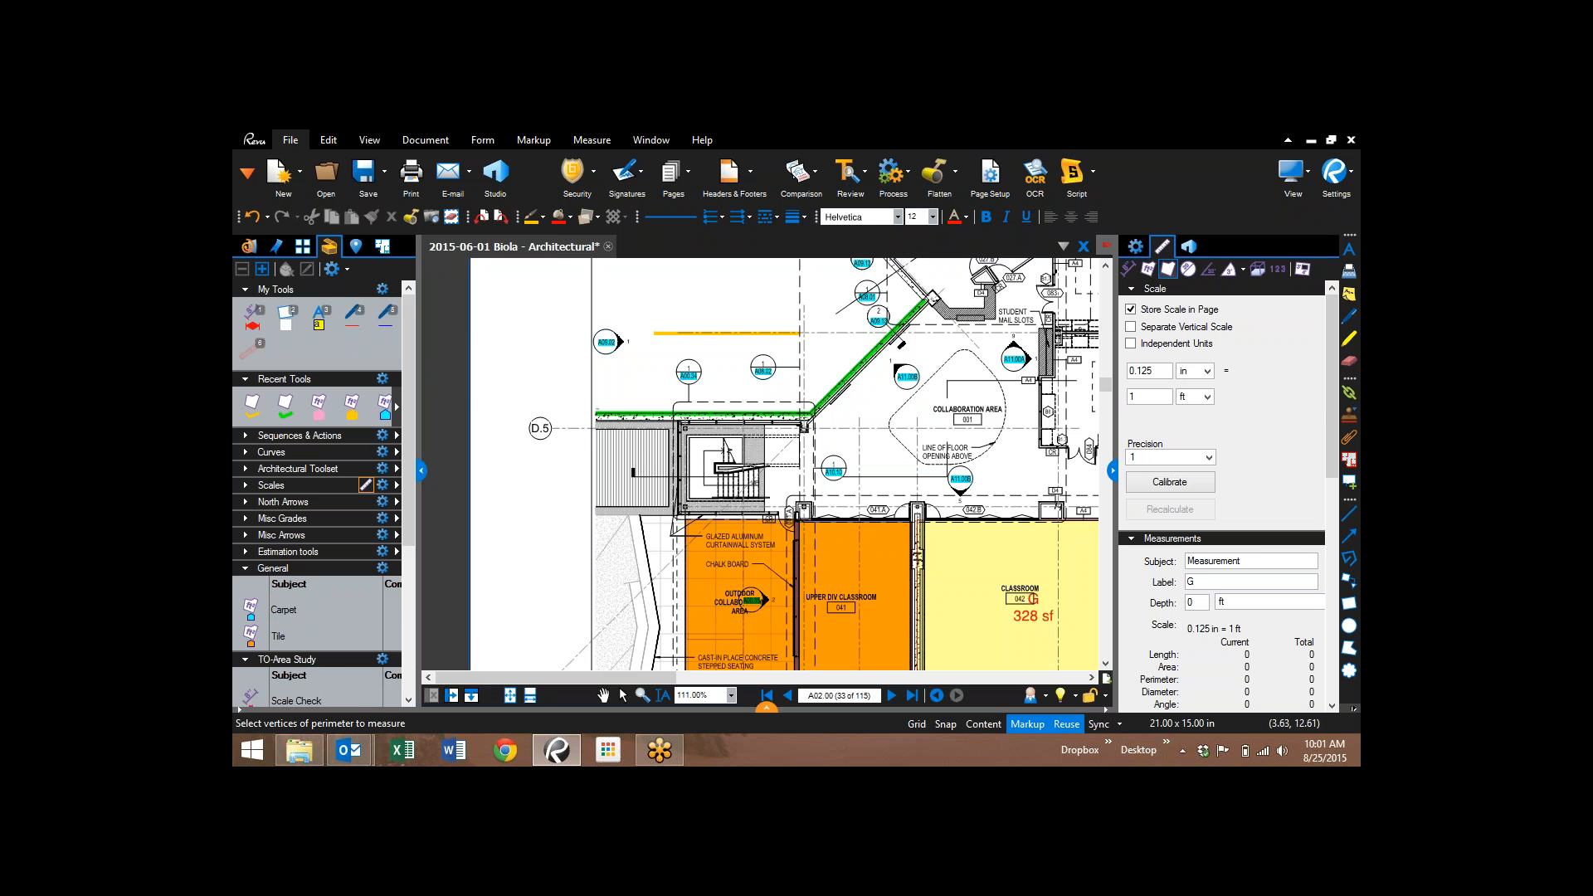
left_click(768, 710)
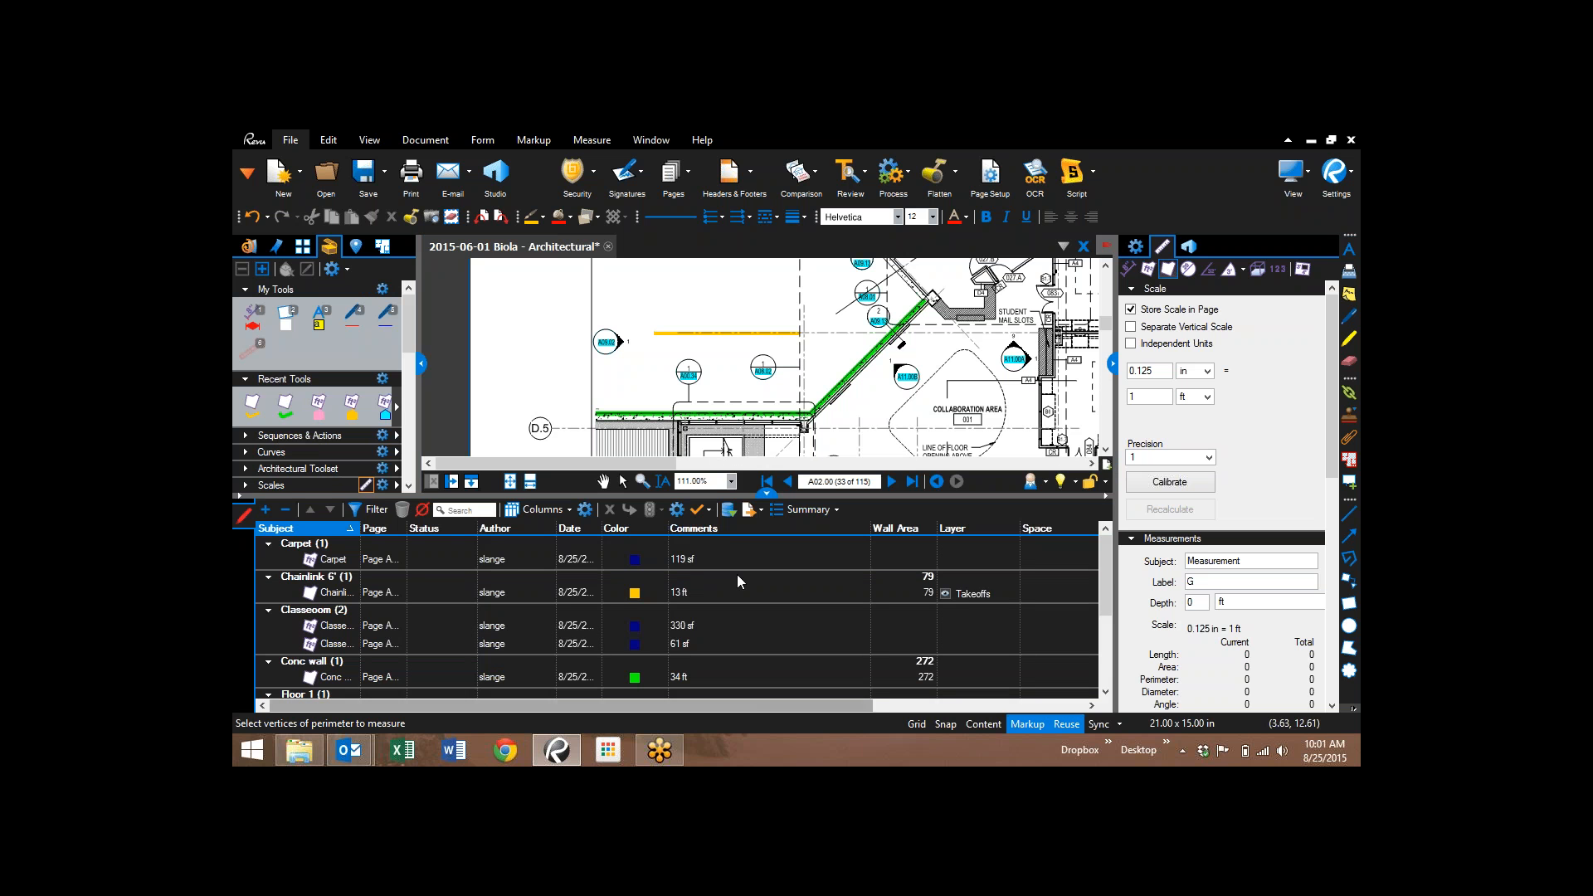
- Add the Length and Area columns to the markups list
left_click(570, 510)
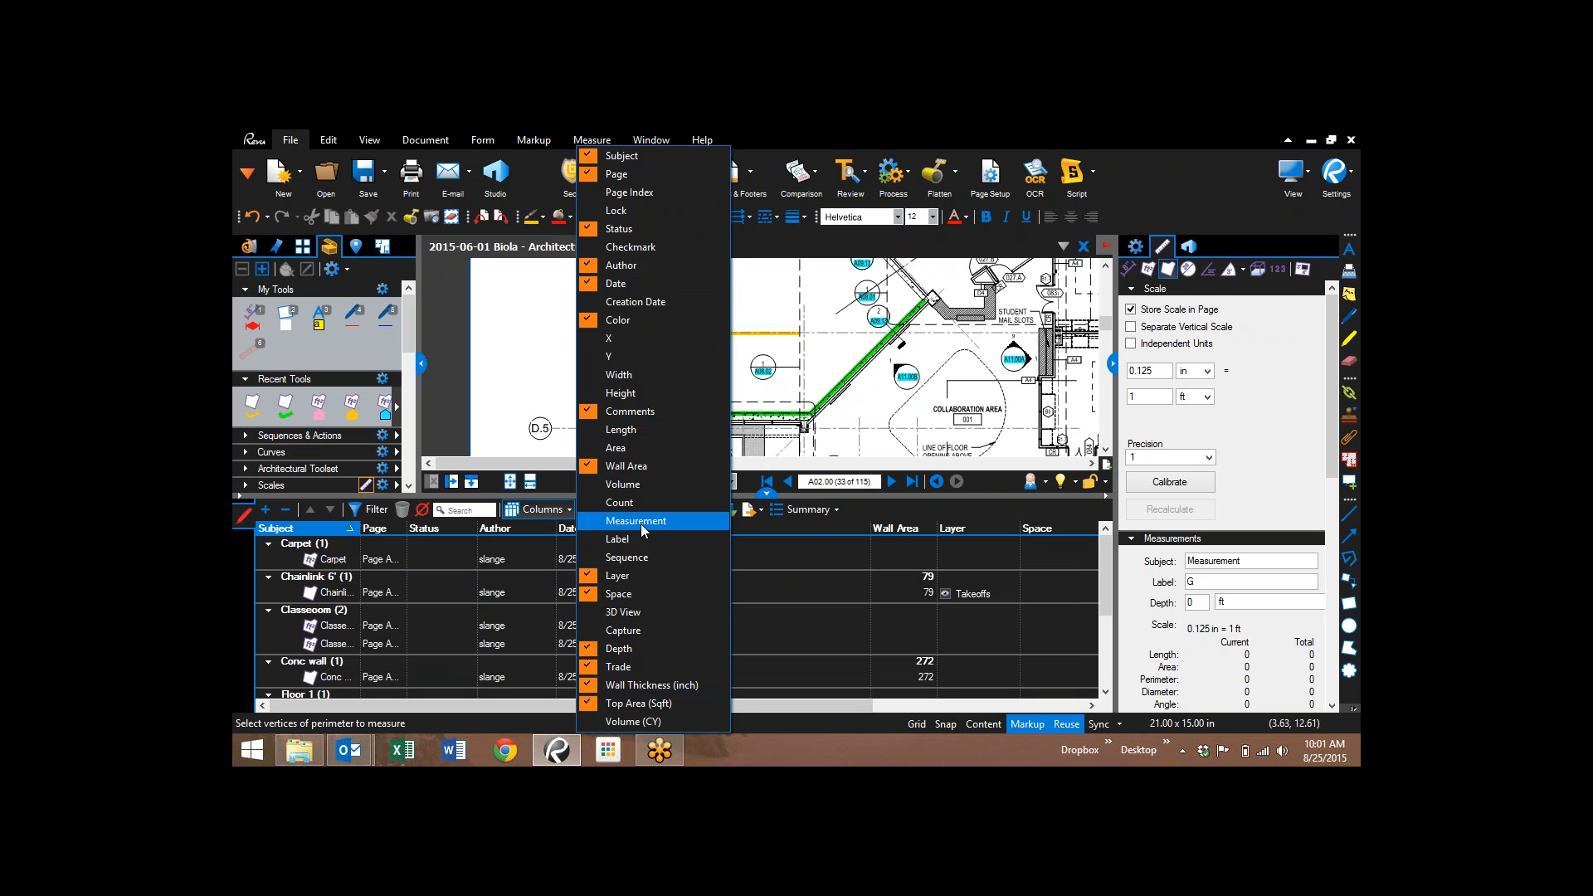
left_click(623, 436)
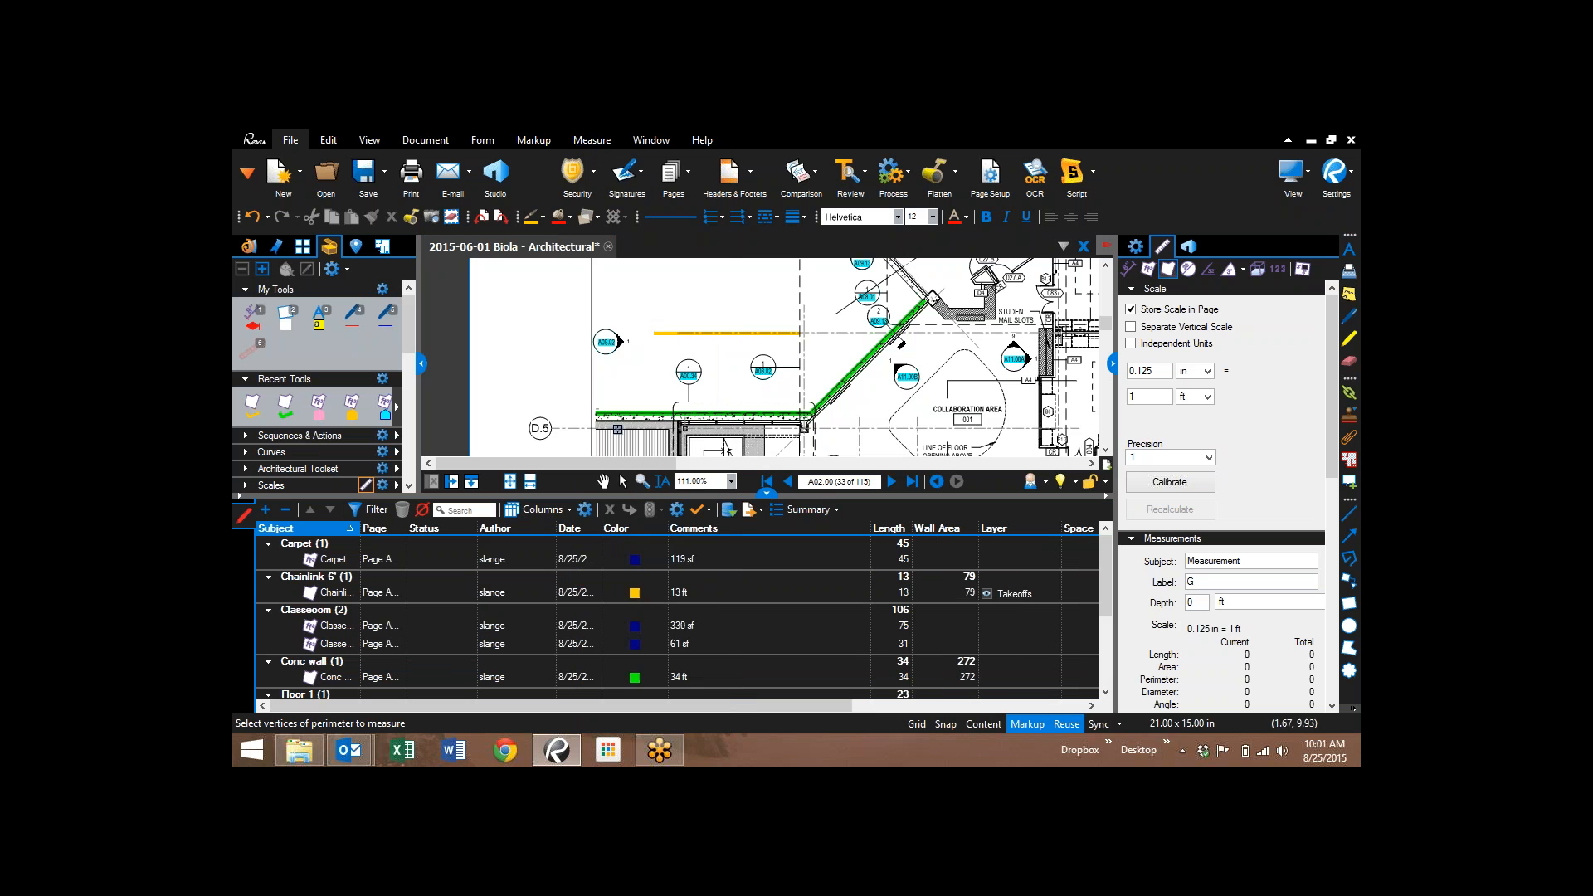
left_click(571, 512)
left_click(572, 514)
left_click(569, 511)
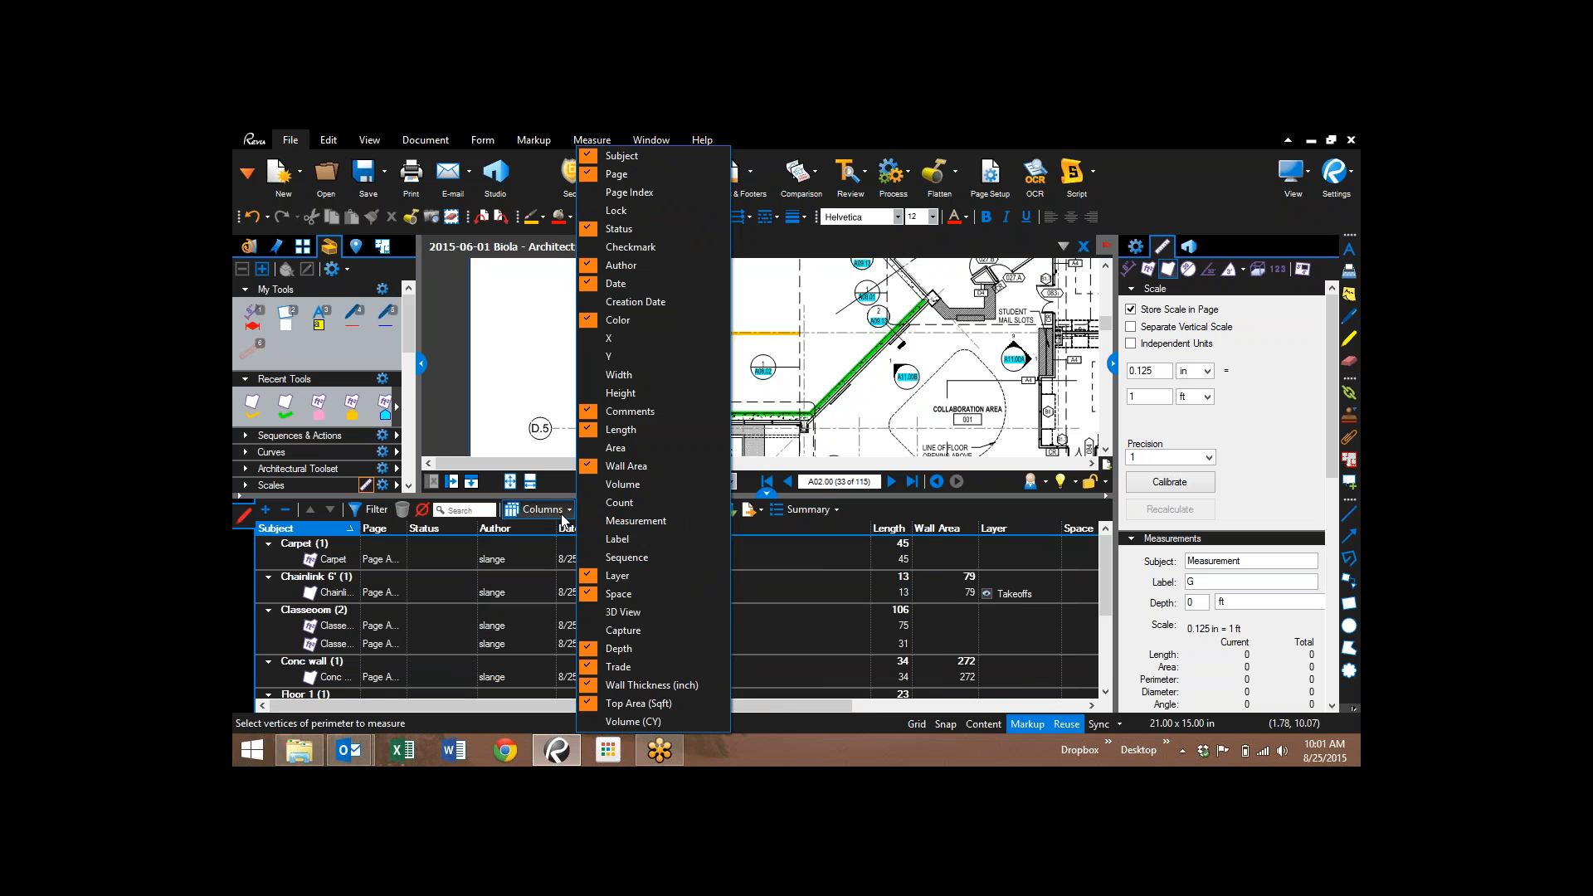
left_click(568, 510)
left_click(562, 512)
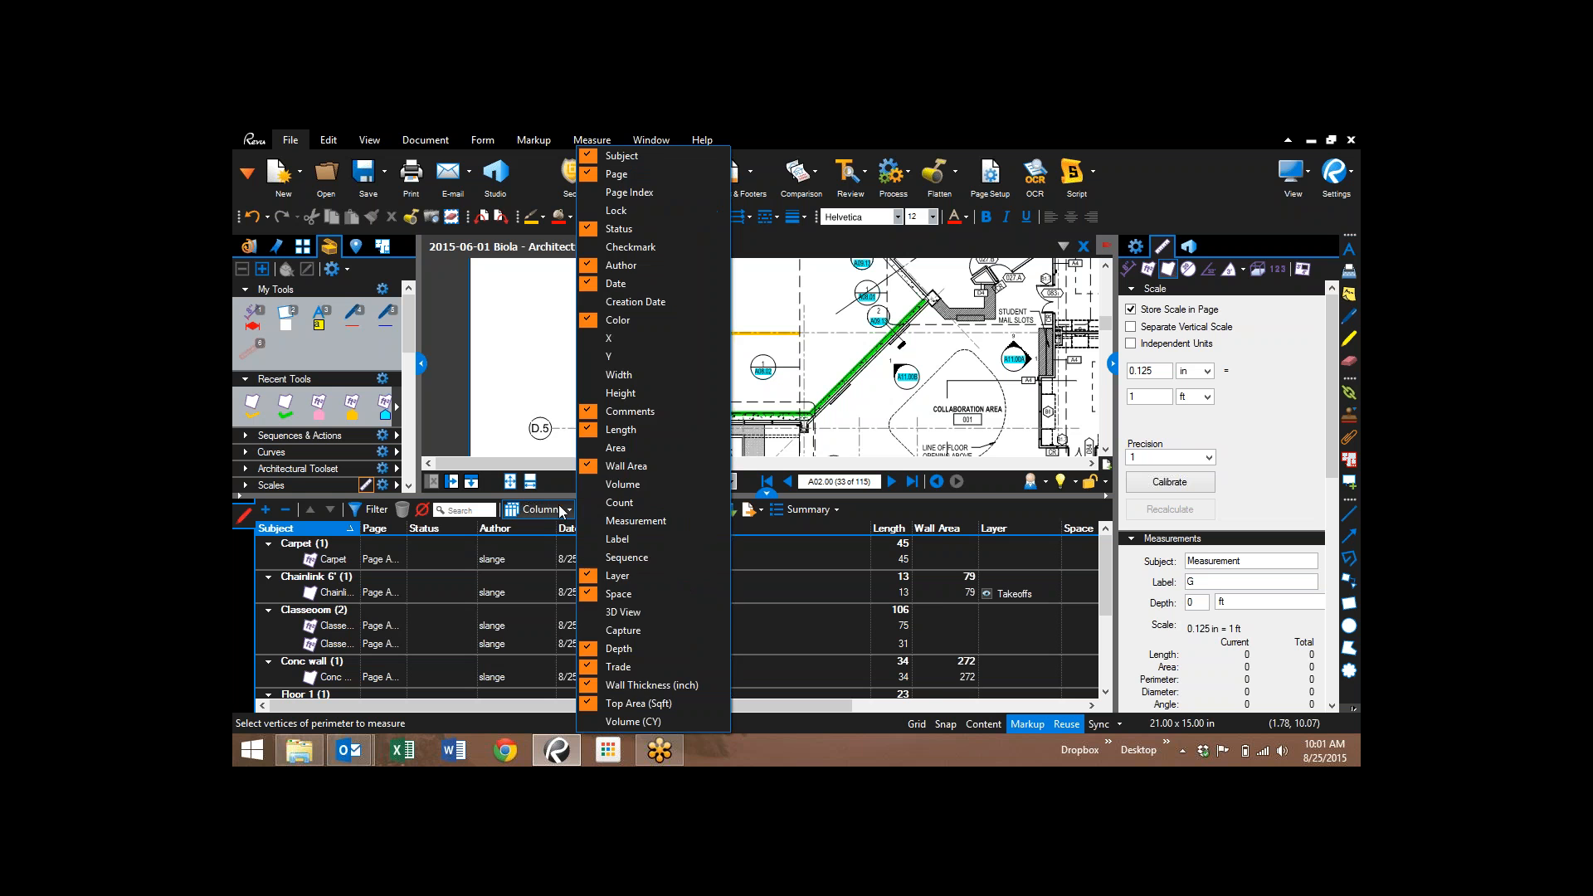
left_click(615, 448)
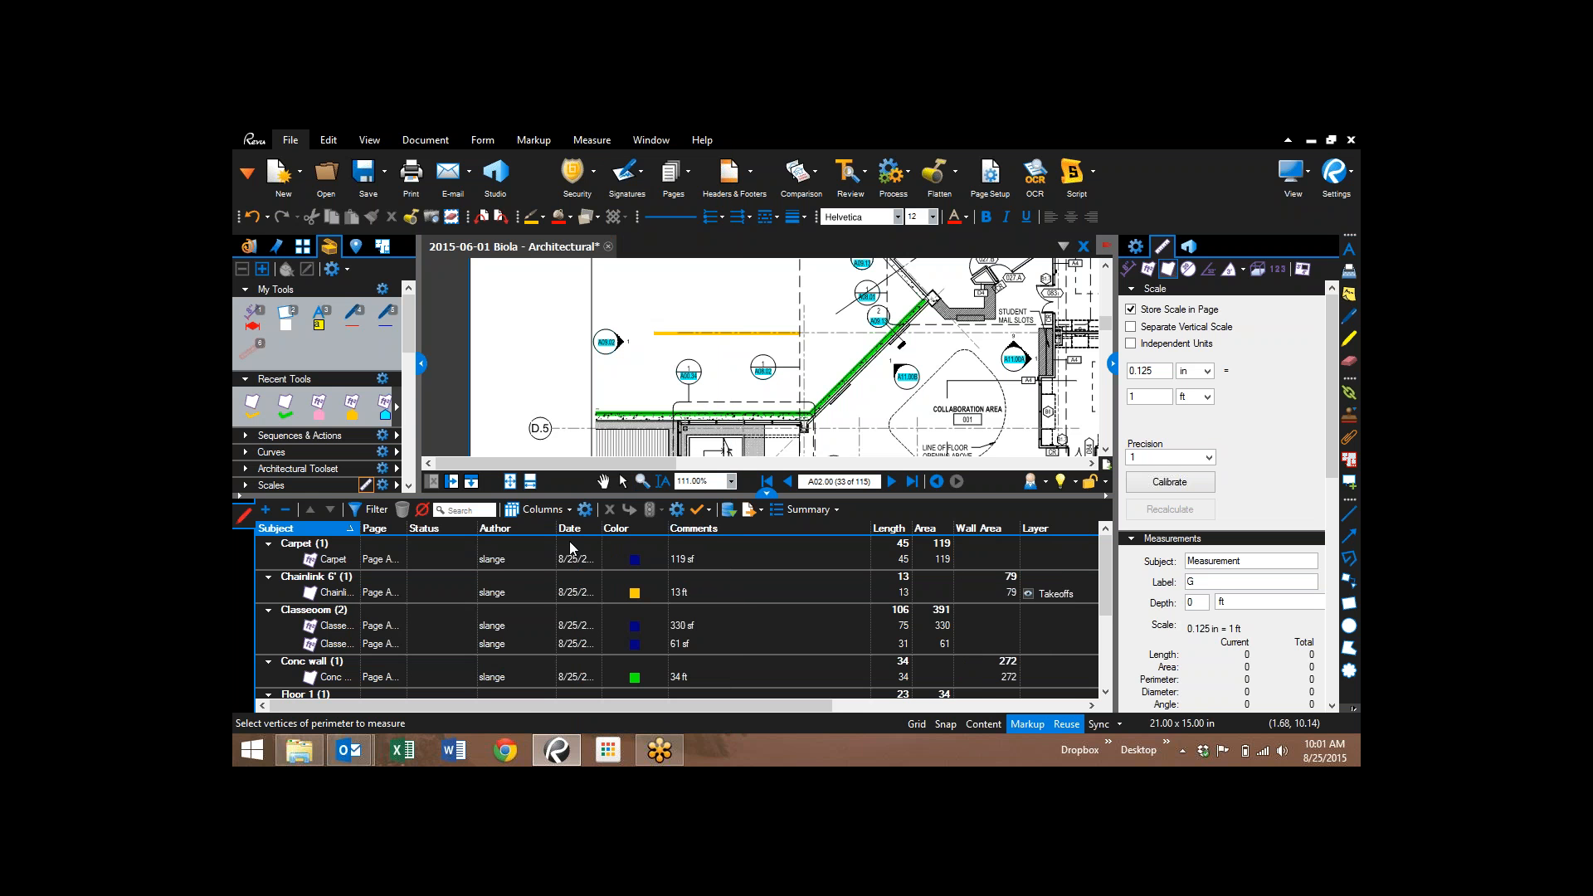
- Hide the Date column in the markups list and move the Color column between Layer and Space
left_click(549, 510)
left_click(556, 511)
left_click(562, 512)
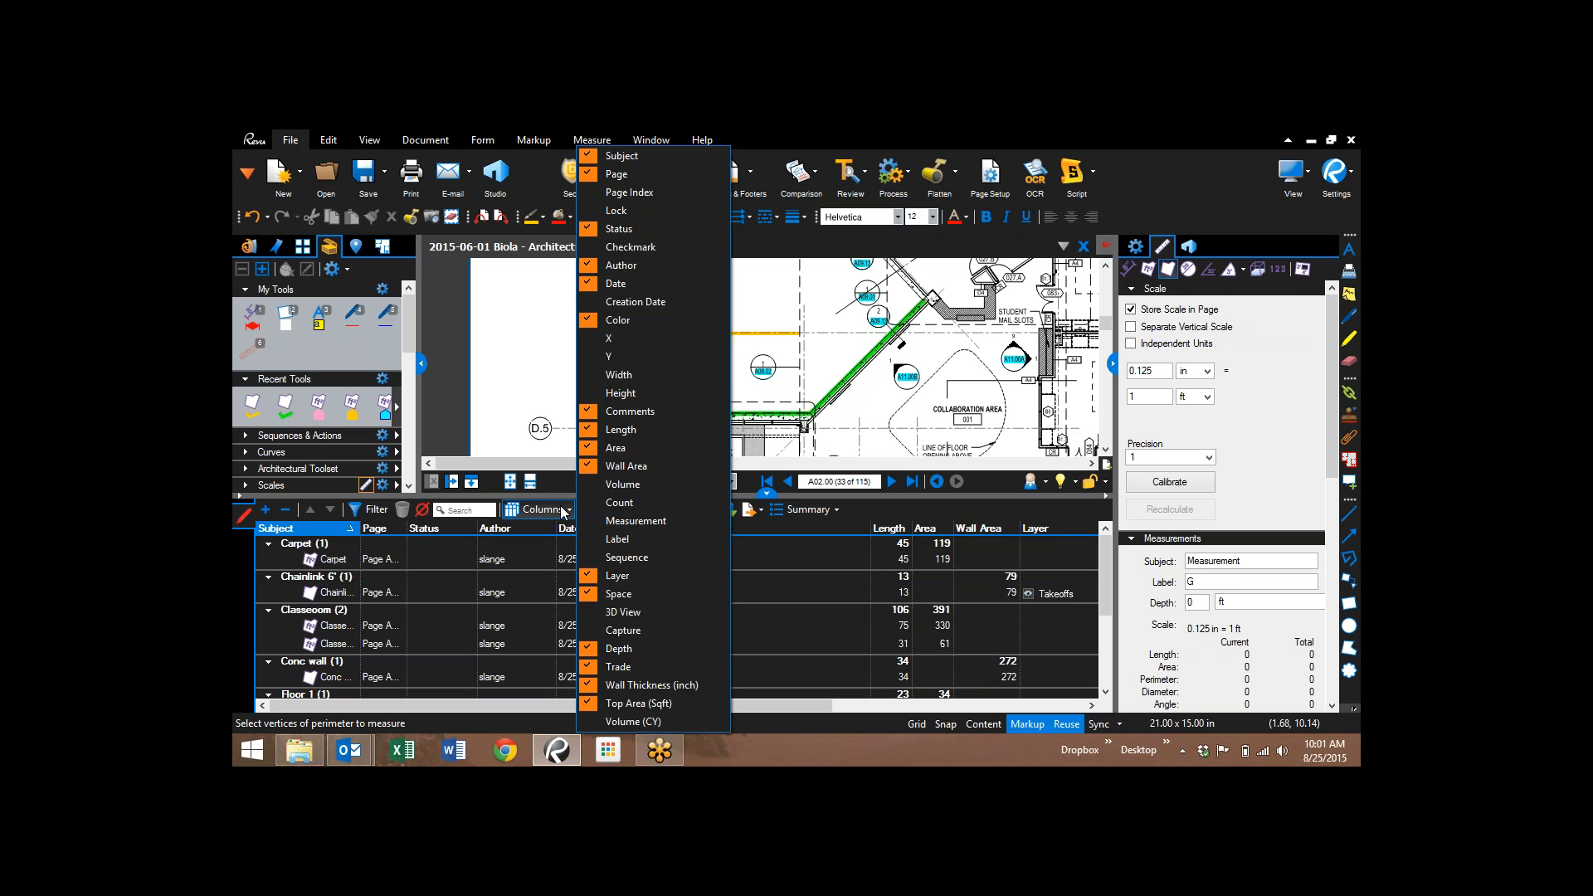
left_click(616, 283)
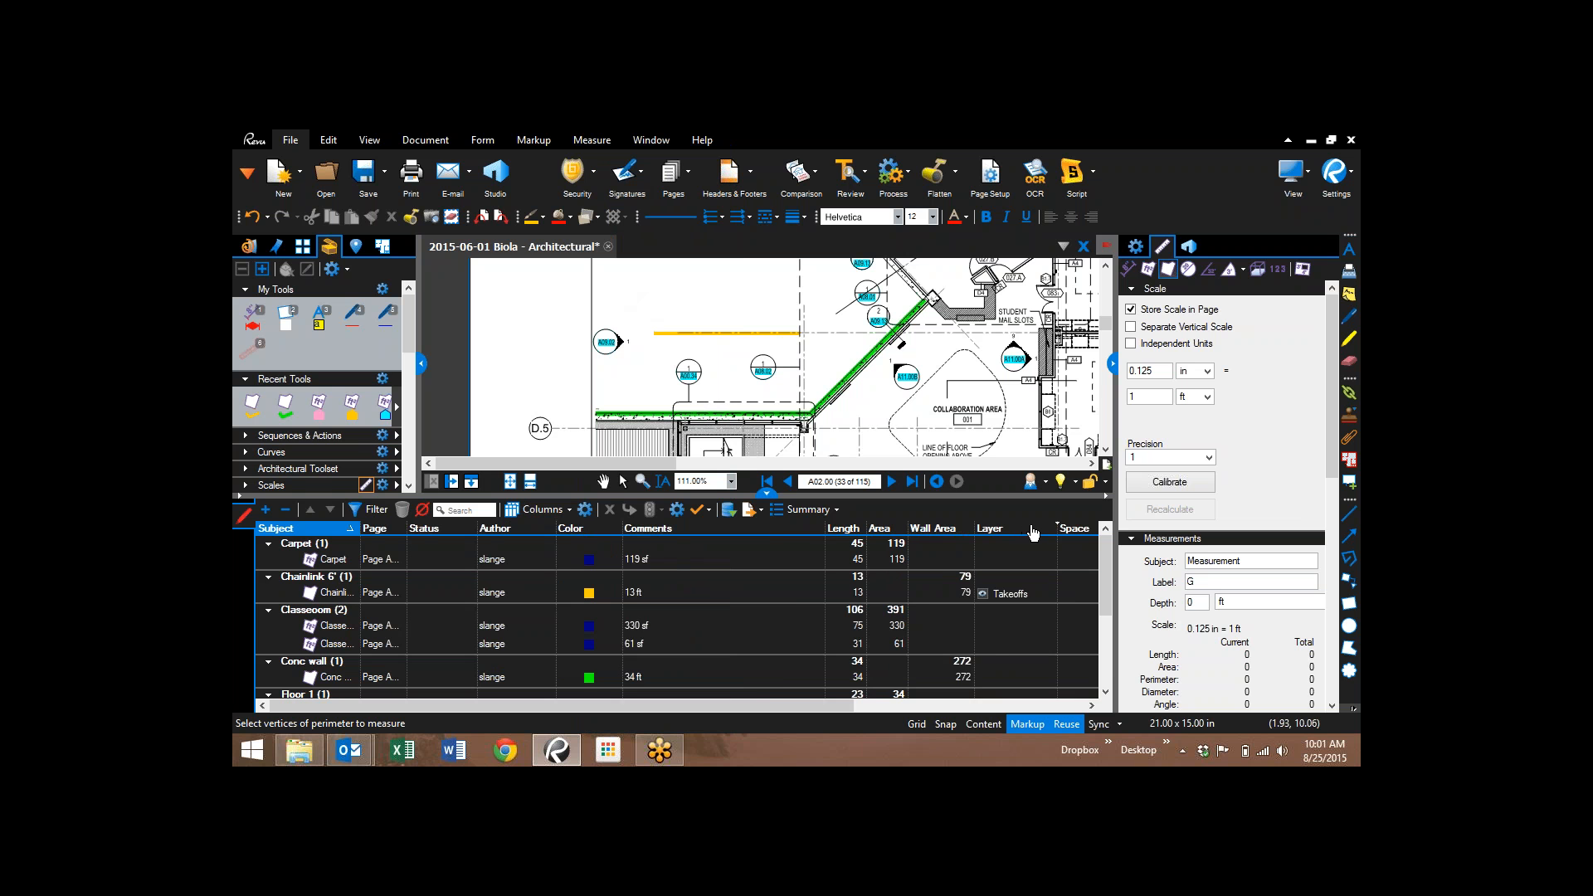
left_click_drag(1033, 532, 1033, 532)
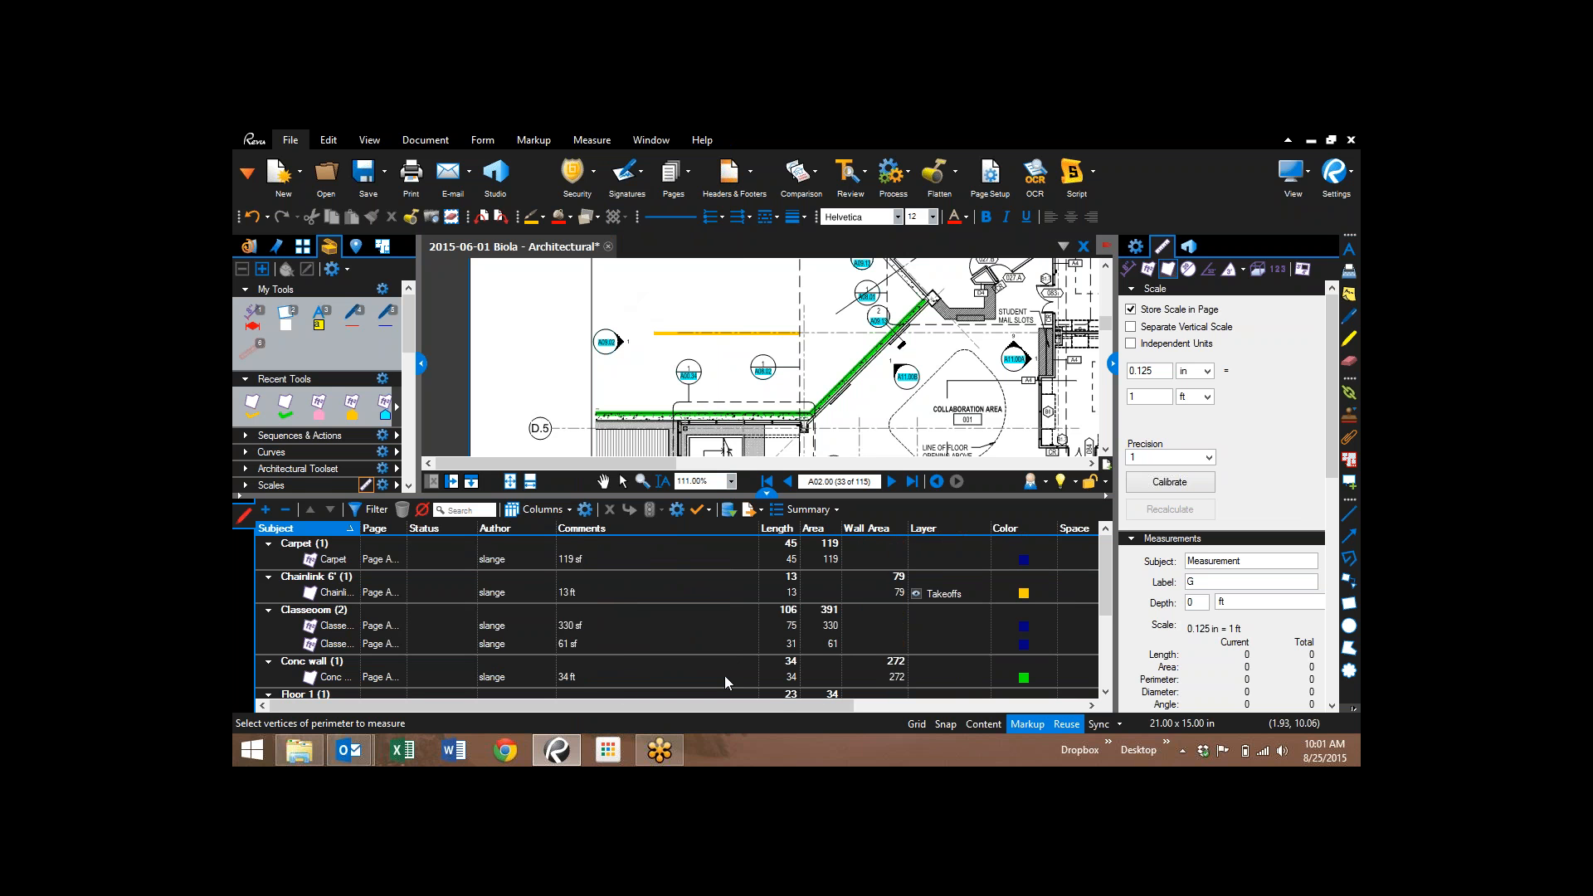
left_click_drag(729, 702, 863, 686)
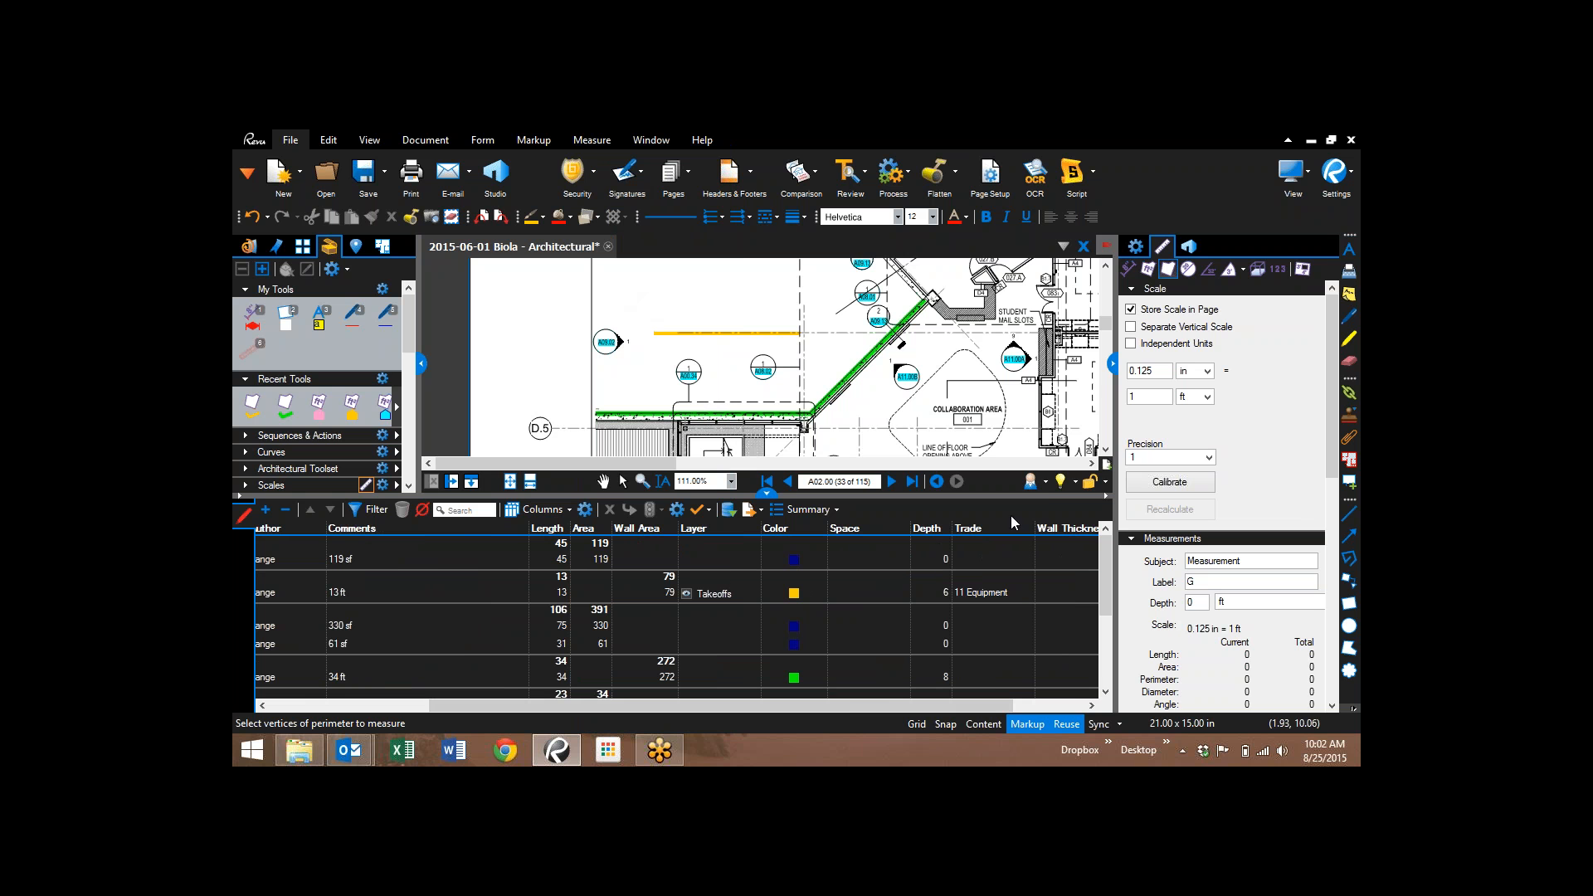
- Save the customized layout to the Construction profile, and narrow the measurement settings panel to widen the drawing area
left_click(1045, 482)
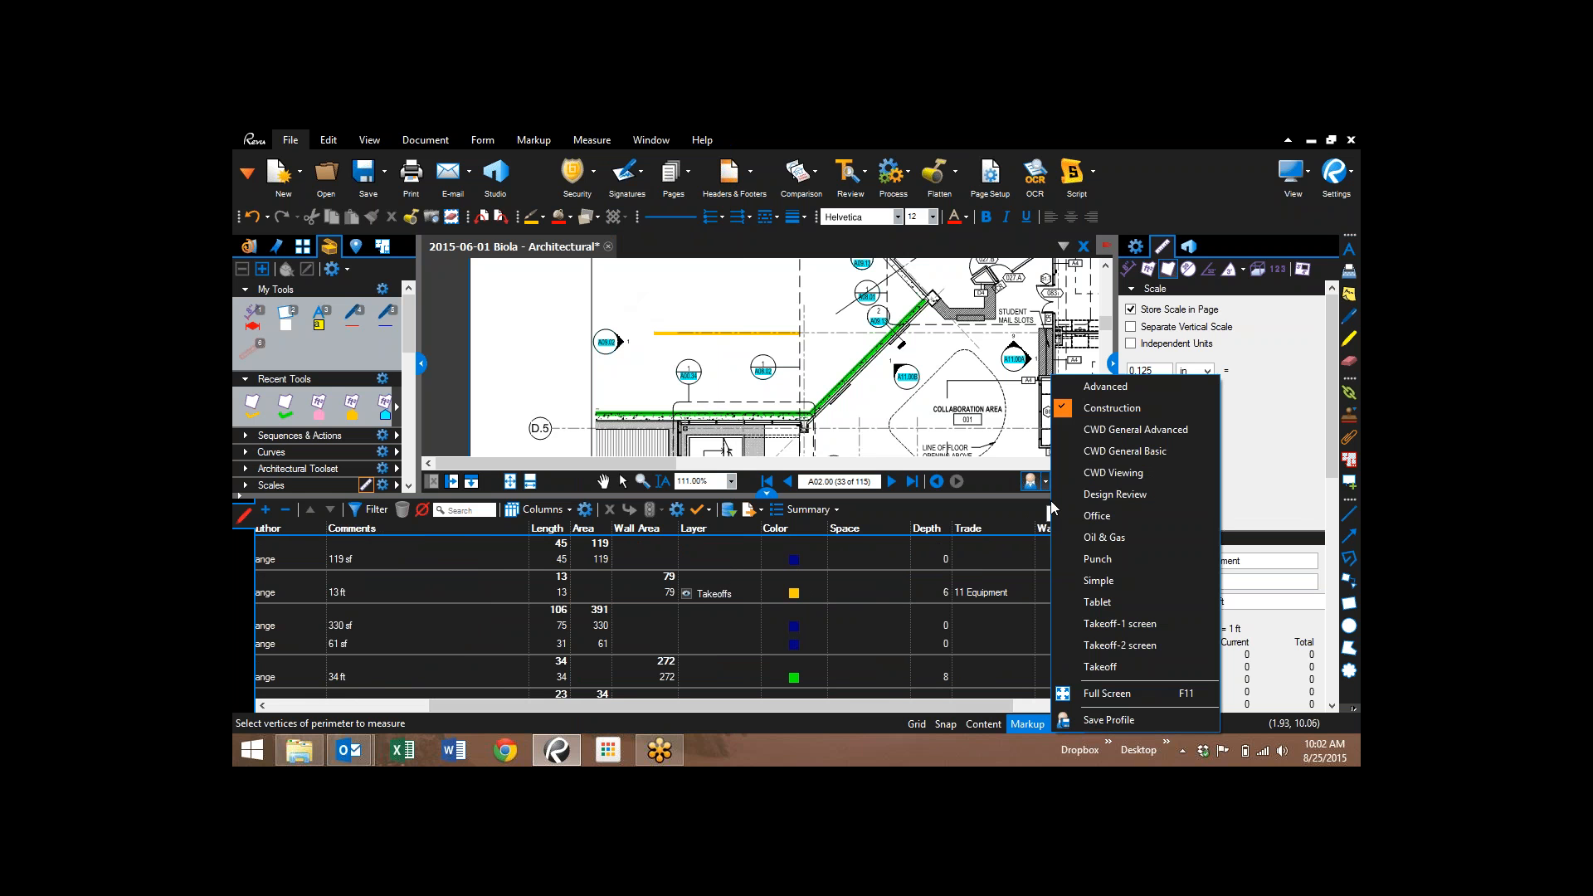
left_click(1124, 720)
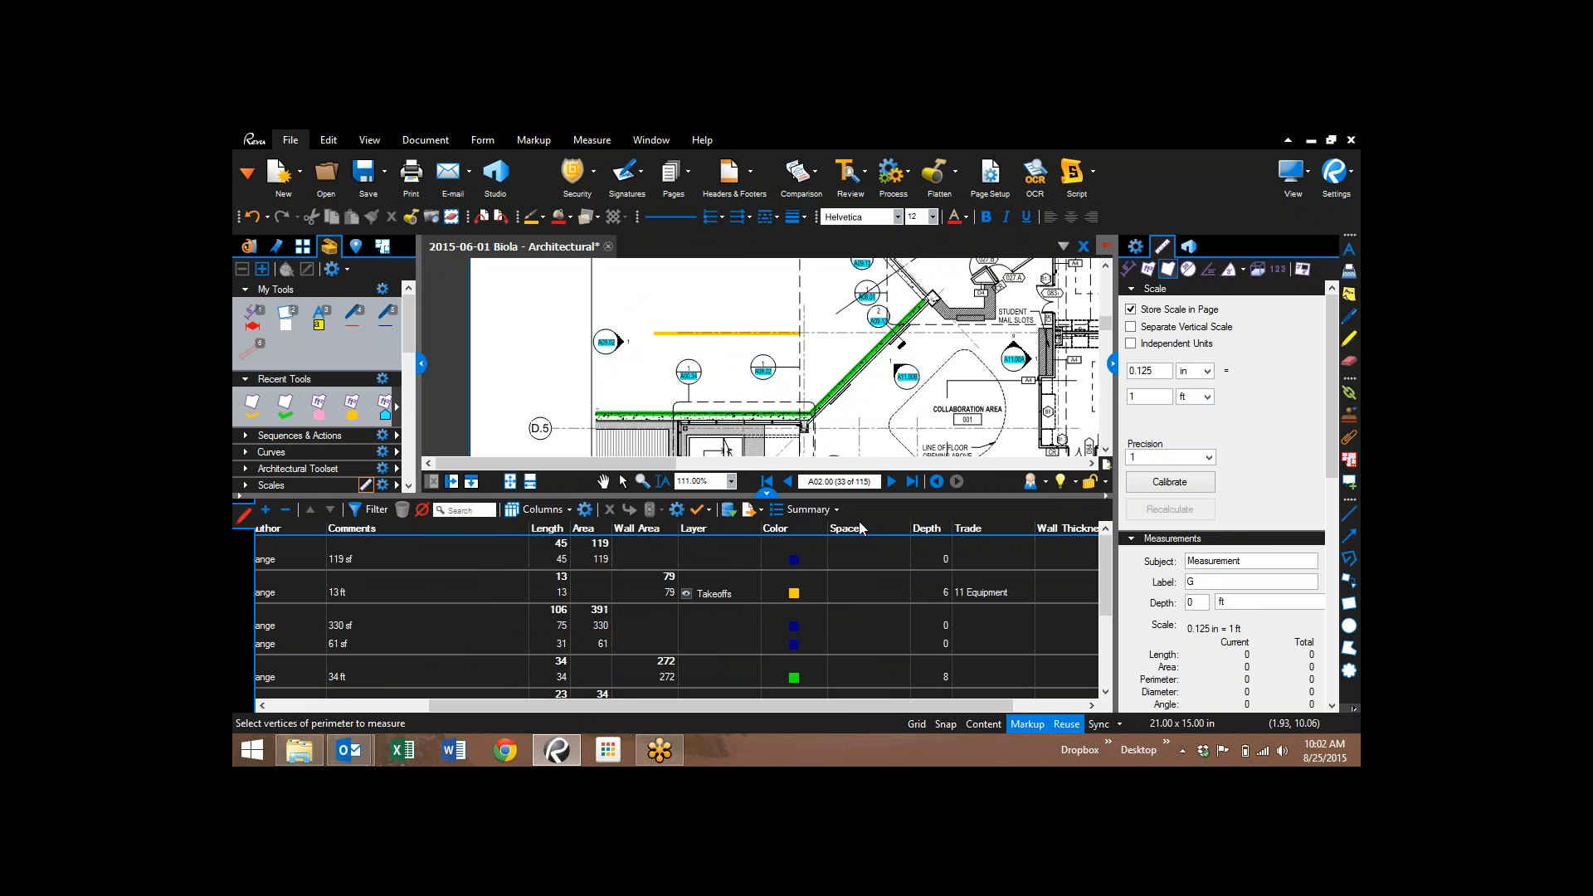
left_click(1047, 482)
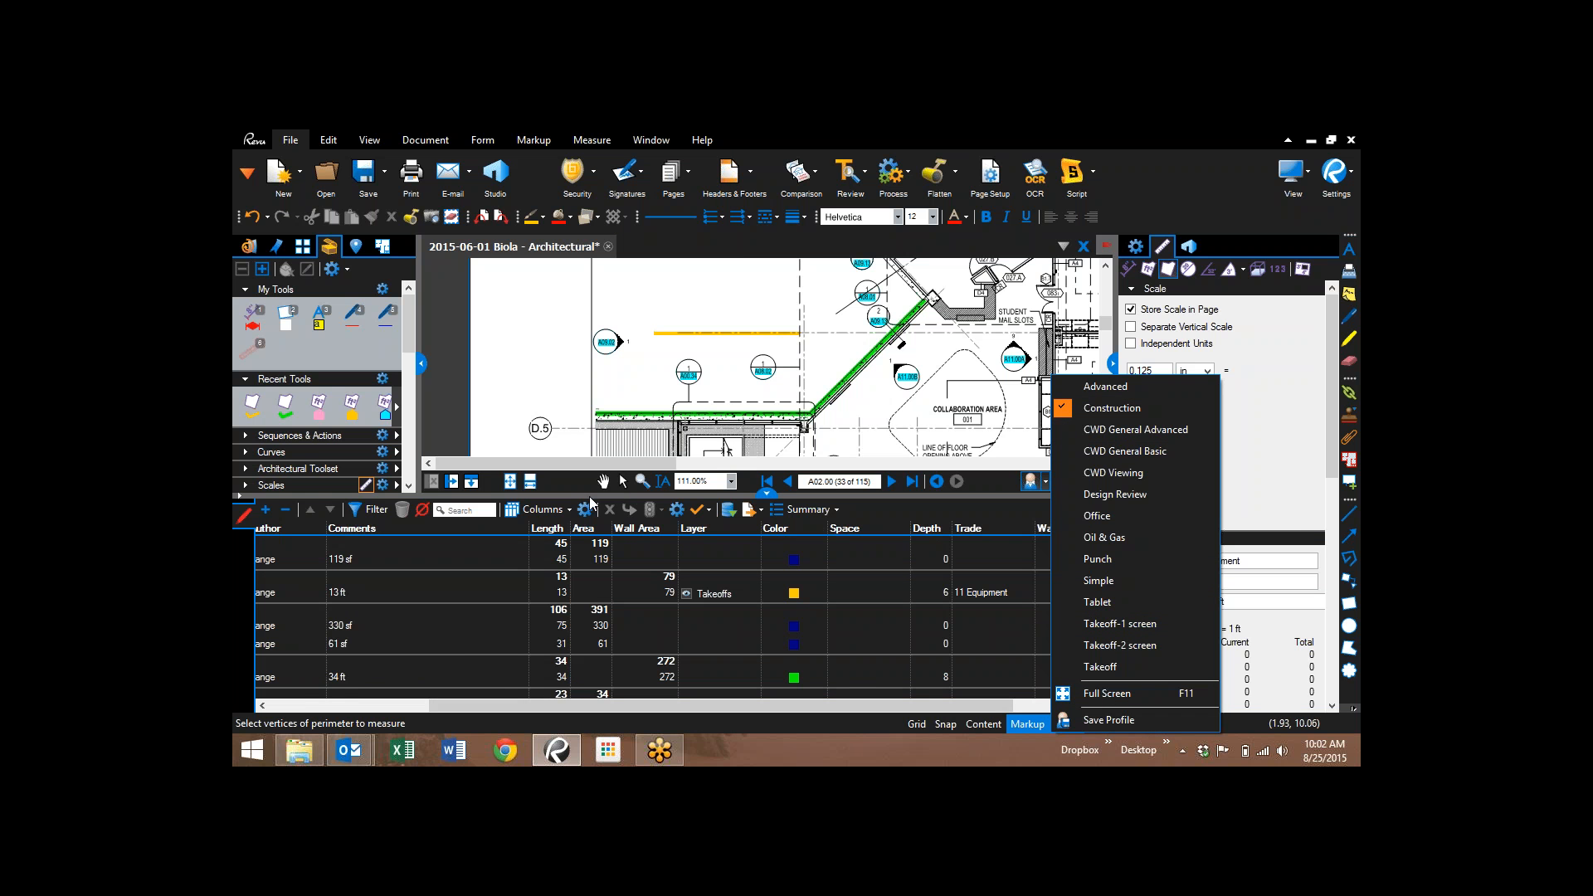
left_click(731, 133)
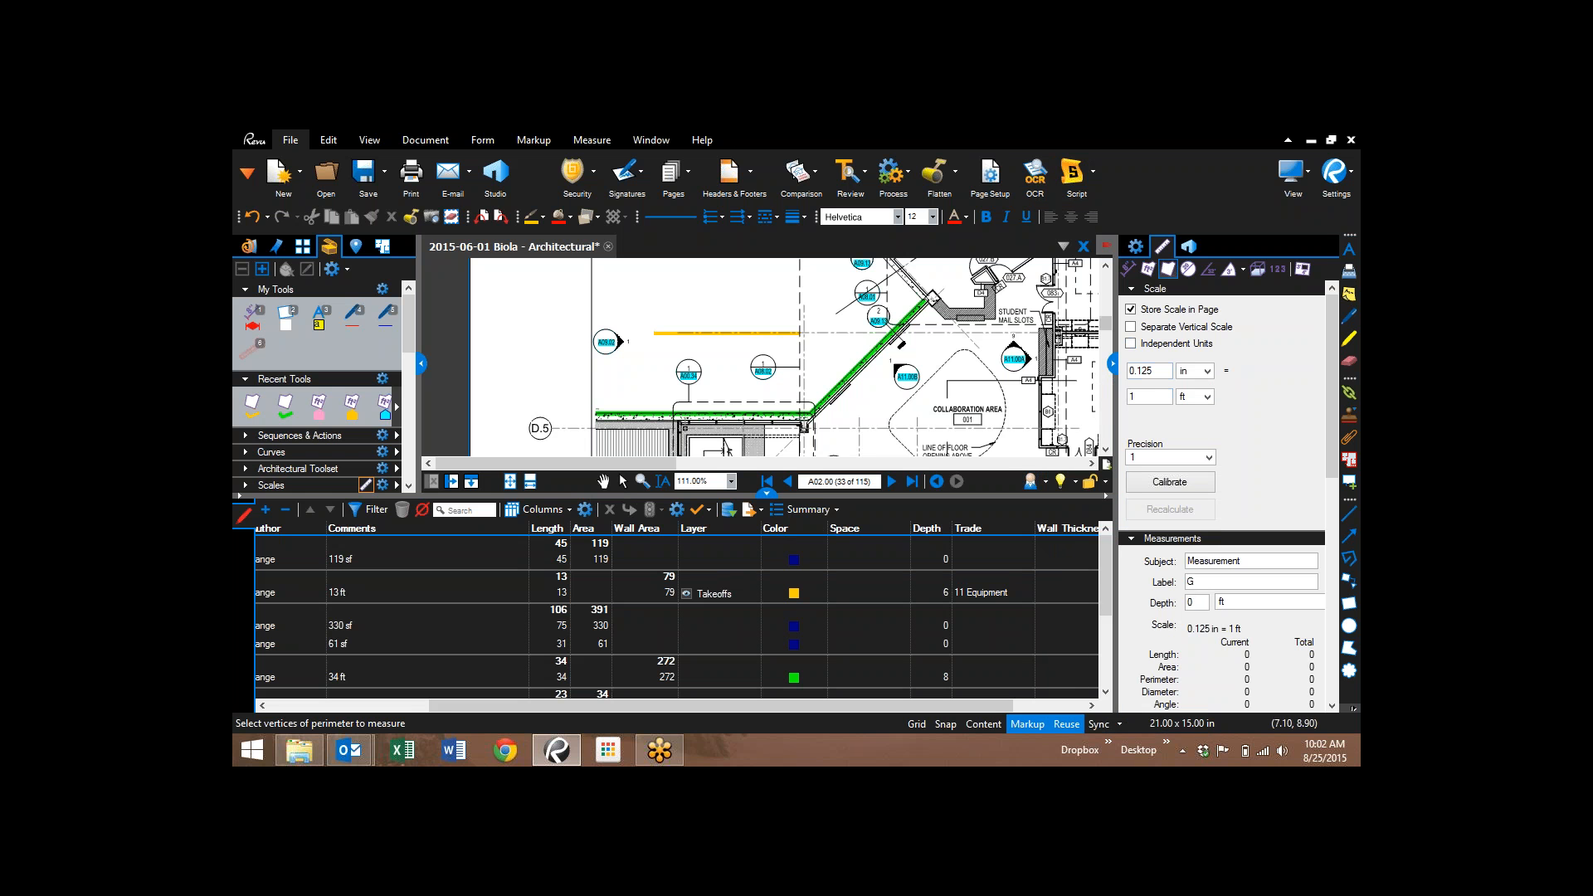
left_click_drag(1116, 365, 1188, 355)
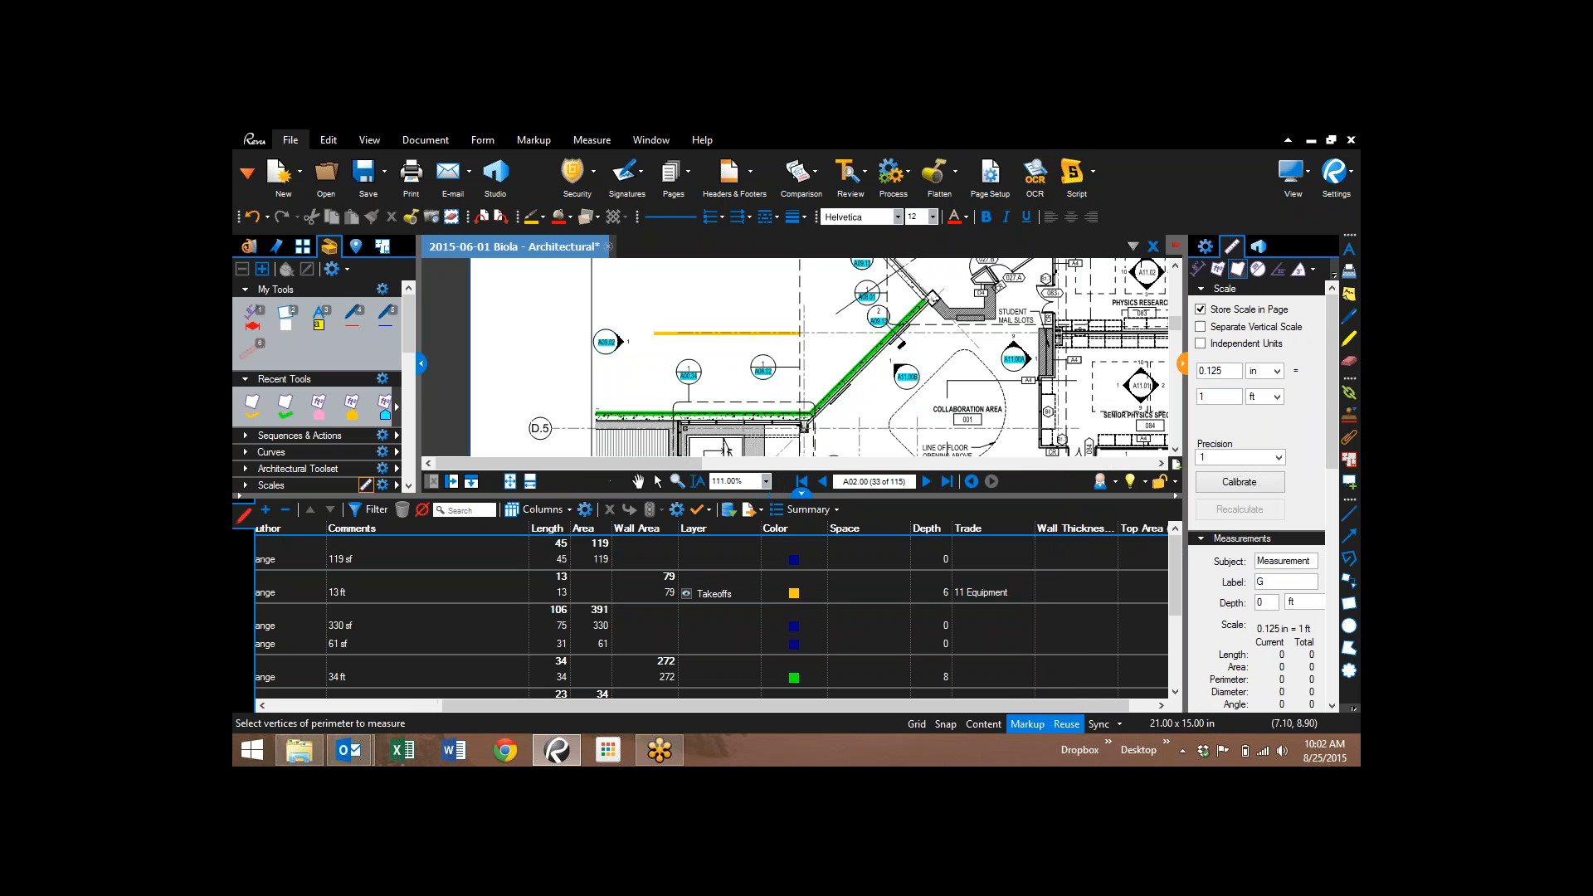
- Hide the markups list and the Spaces, Links and File Access panels
left_click(801, 493)
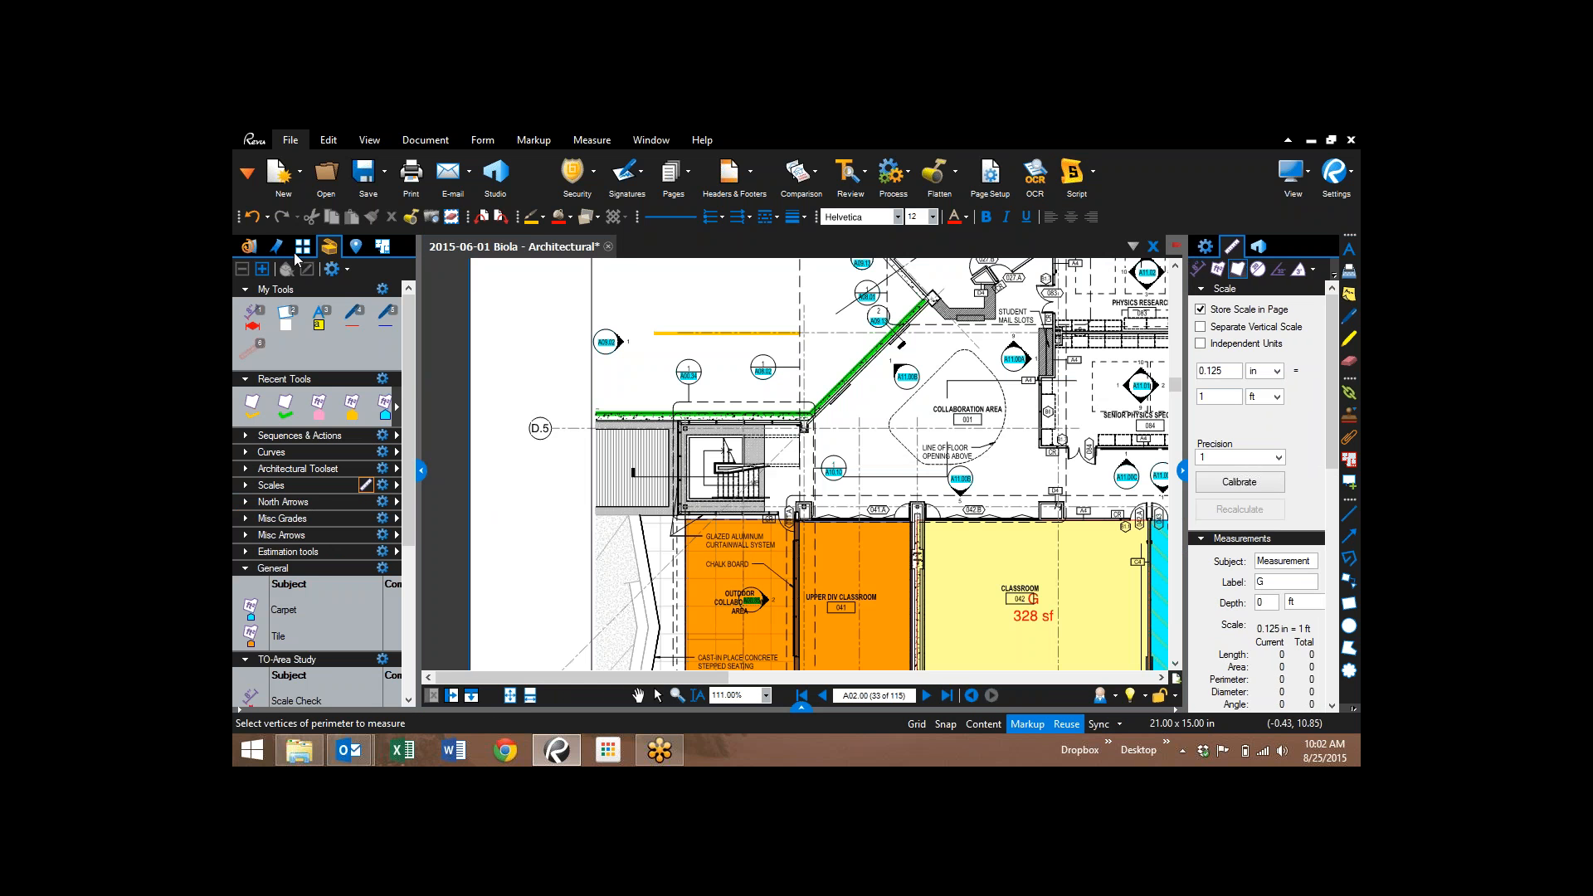
right_click(384, 247)
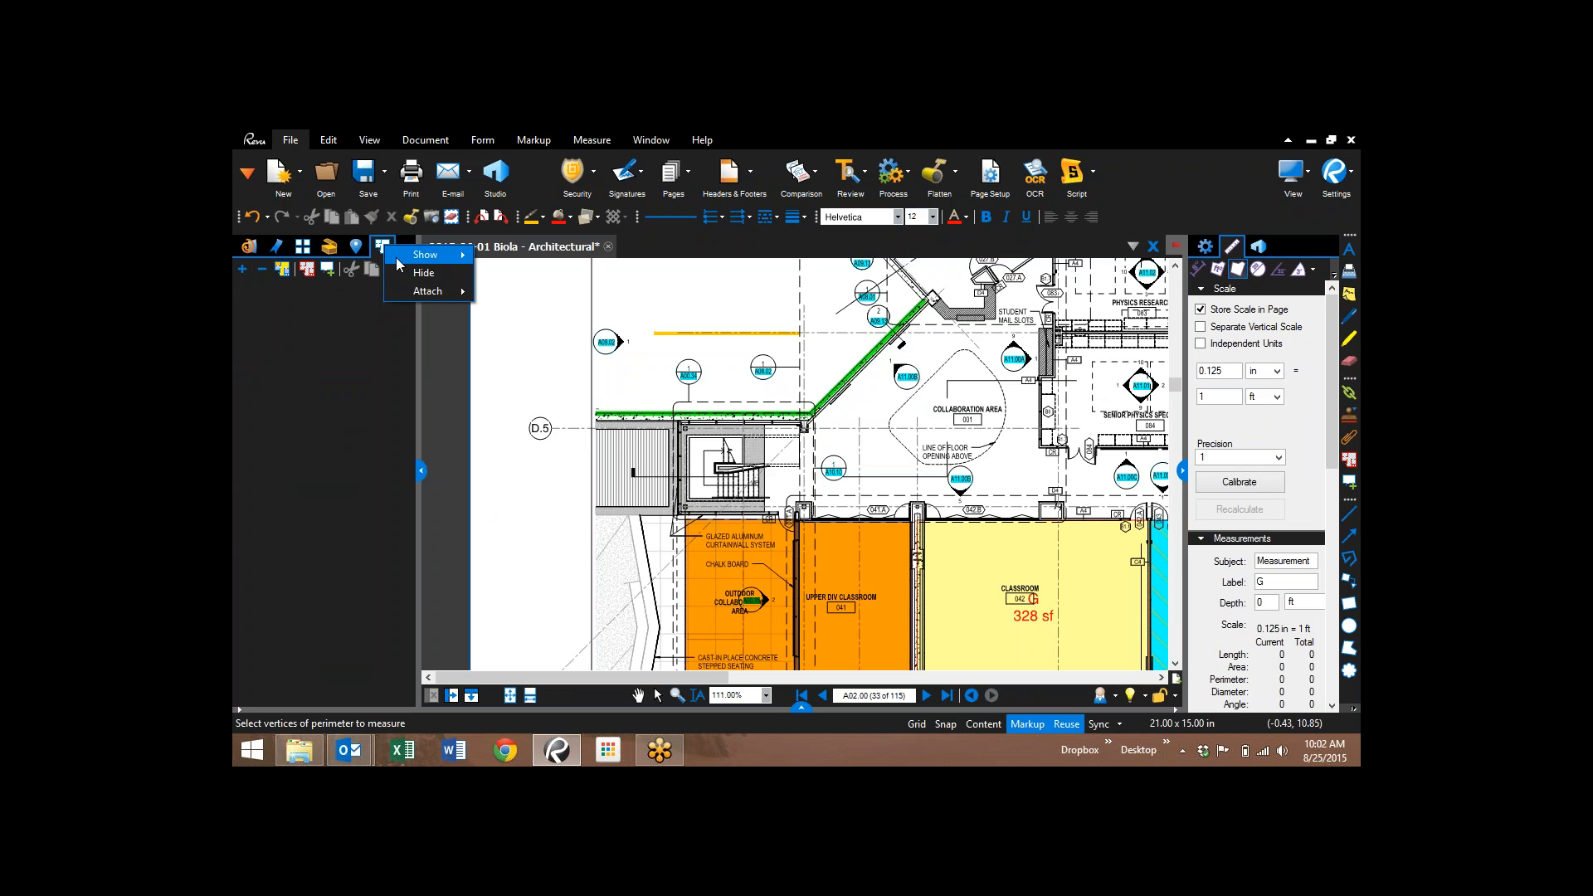
left_click(417, 272)
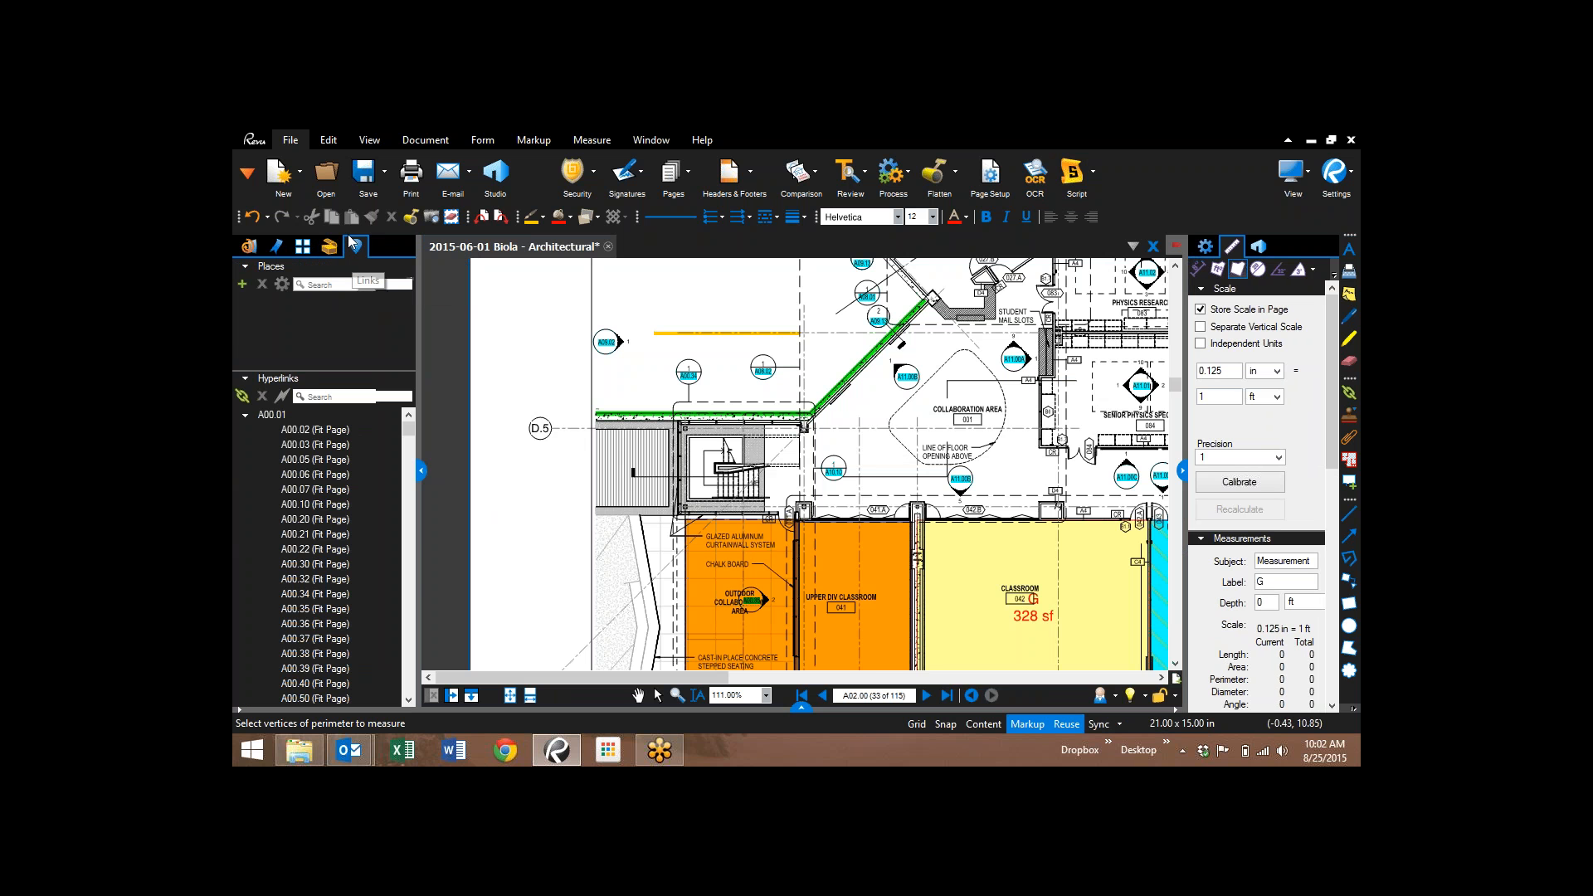
right_click(353, 263)
left_click(356, 272)
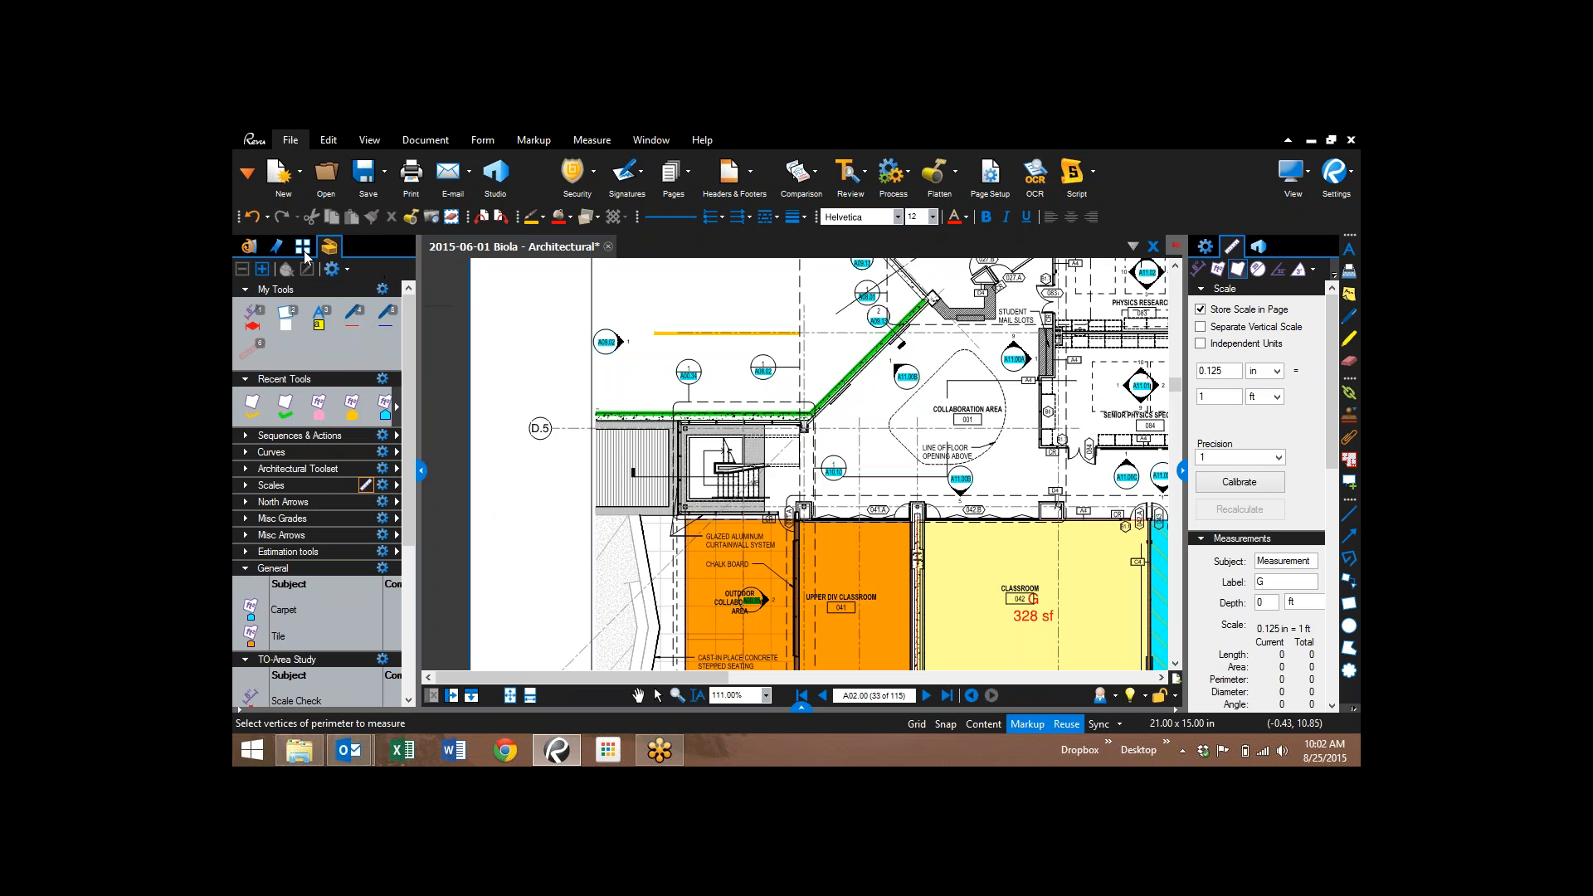
left_click(249, 247)
right_click(252, 249)
left_click(290, 279)
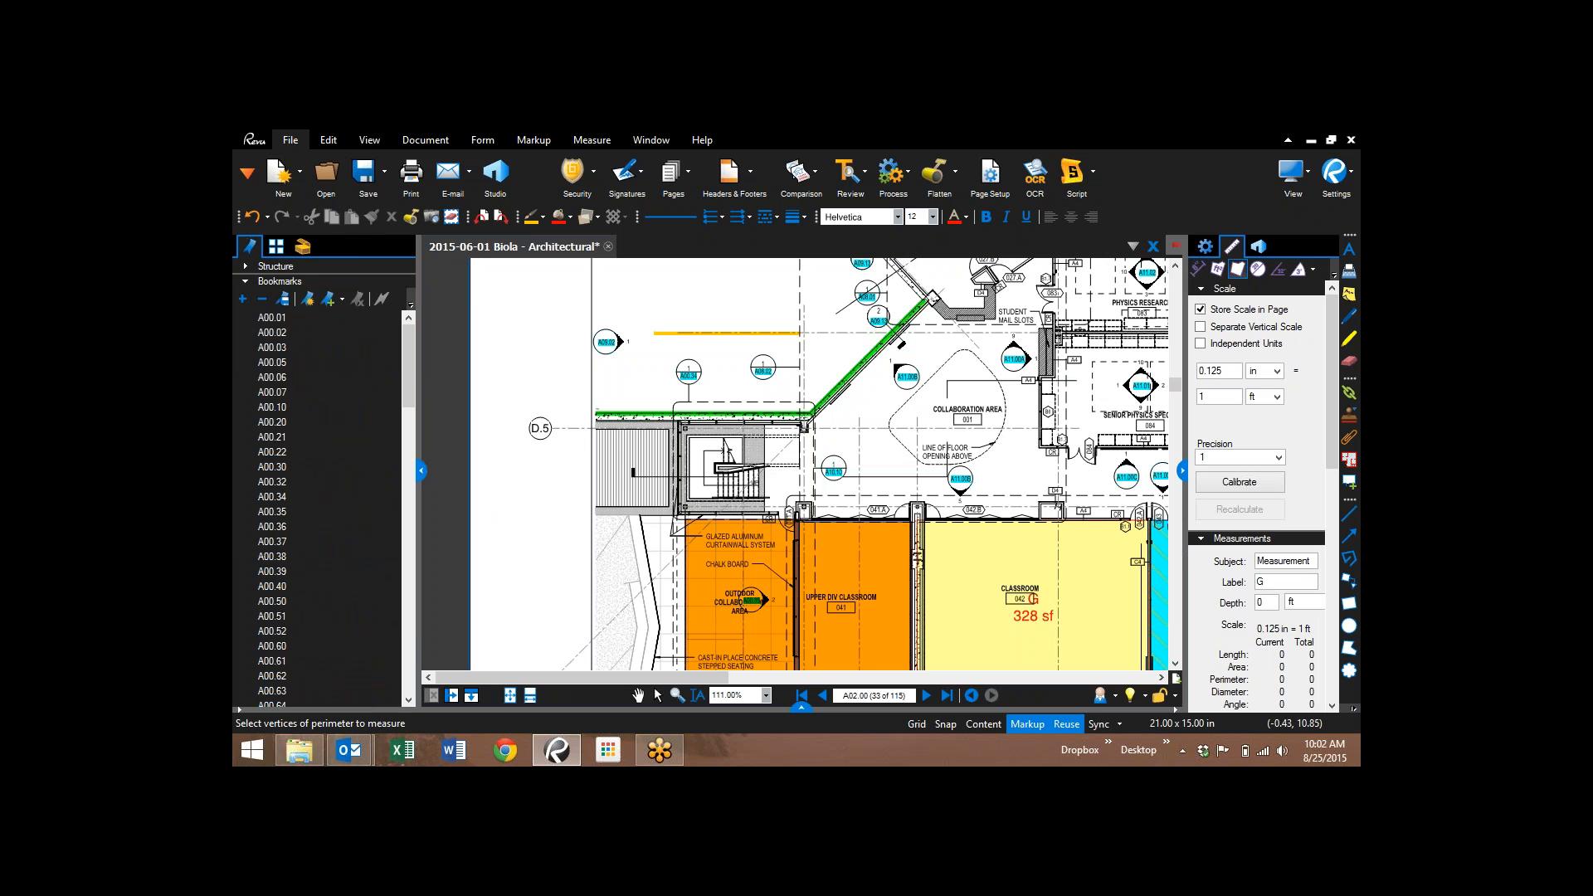
- Move the Tool Chest ahead of Bookmarks and Thumbnails in the panel order
left_click(274, 249)
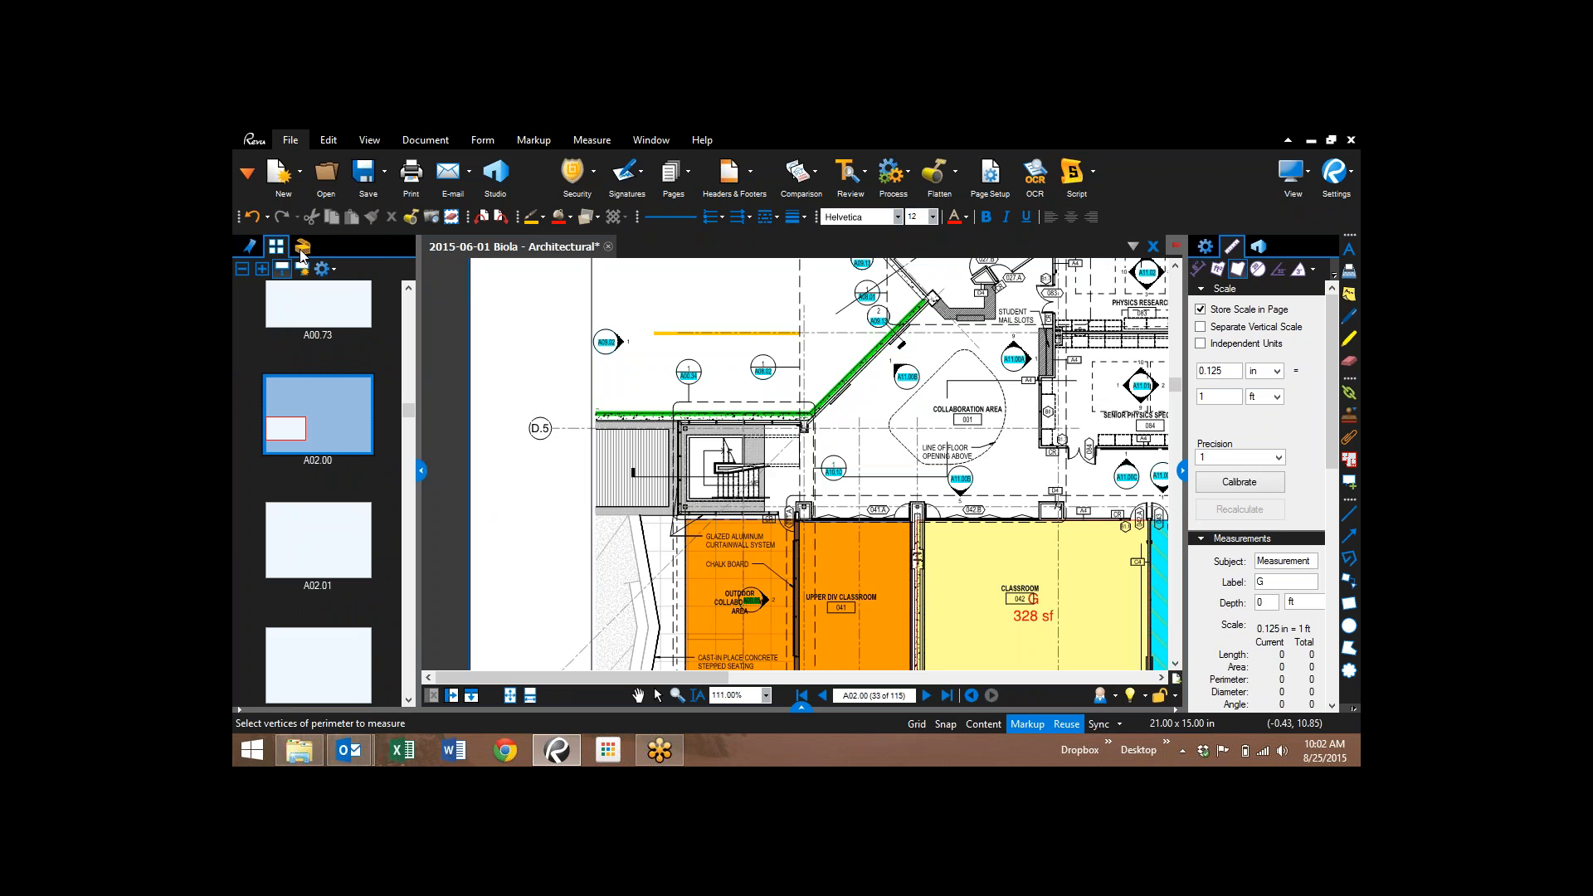
left_click(302, 248)
left_click_drag(266, 248, 248, 246)
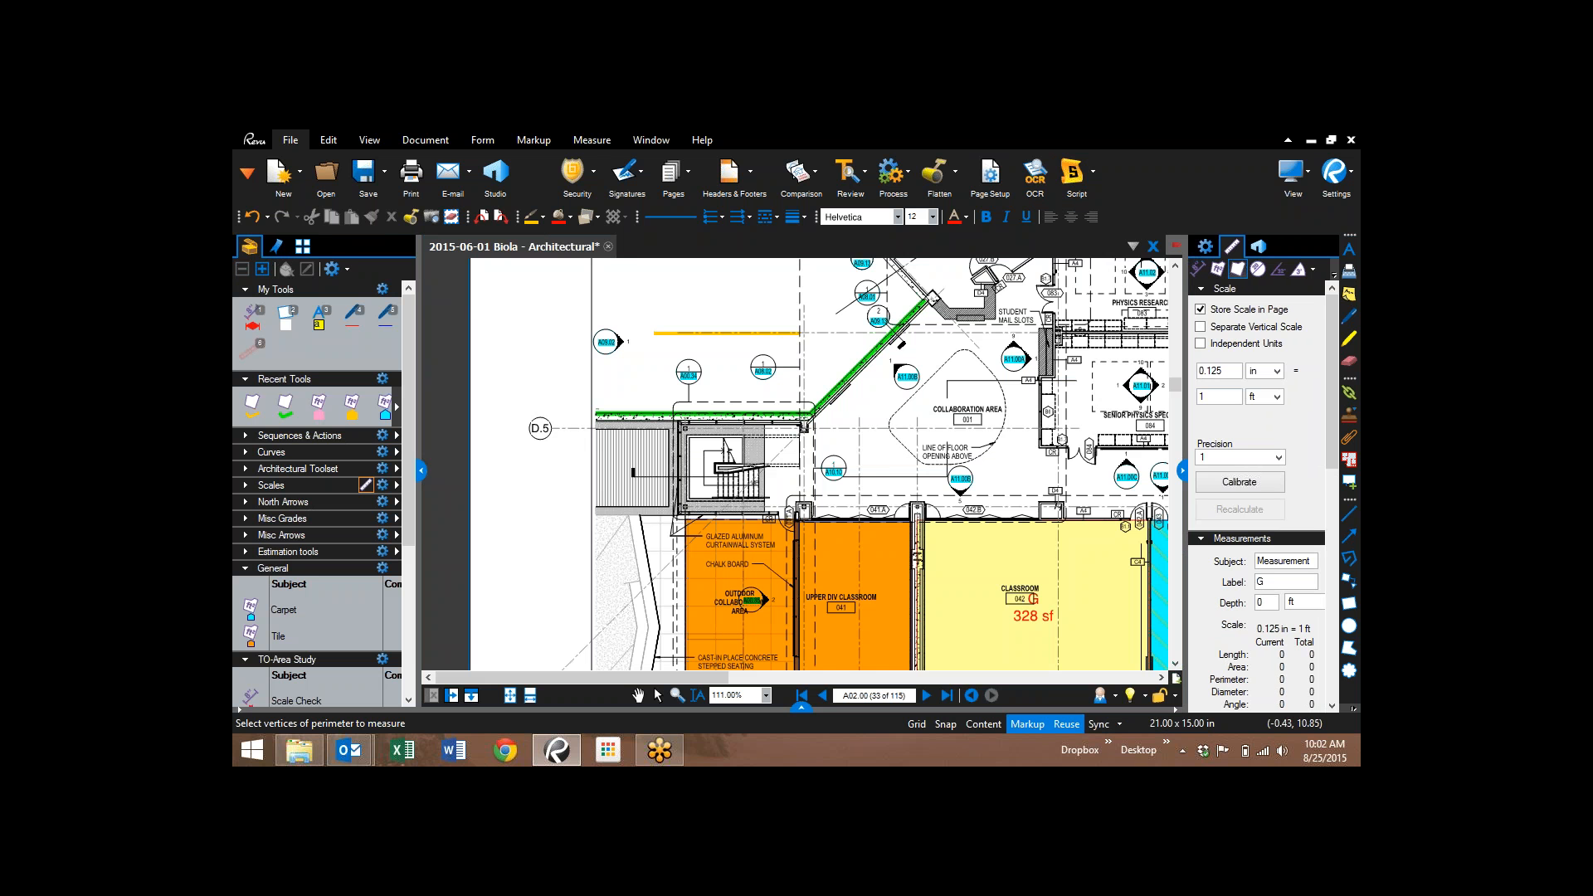
- Hide the Sequences & Actions, Curves, Architectural, Scales, North Arrows, Misc Grades, Misc Arrows and Estimation tools tool sets
left_click(333, 270)
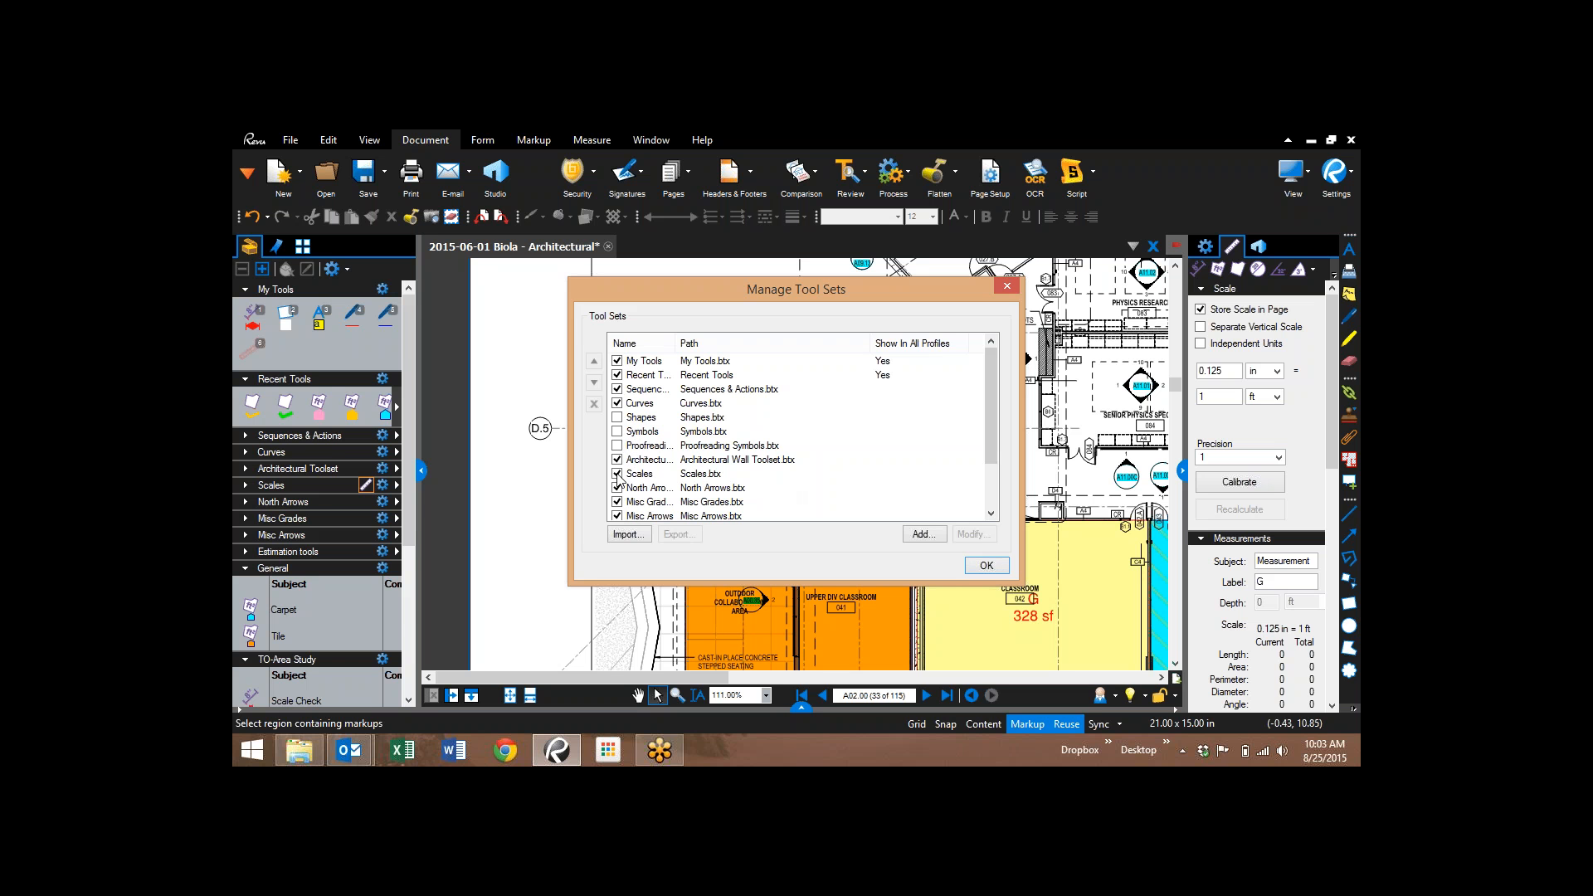
left_click(616, 460)
left_click(617, 474)
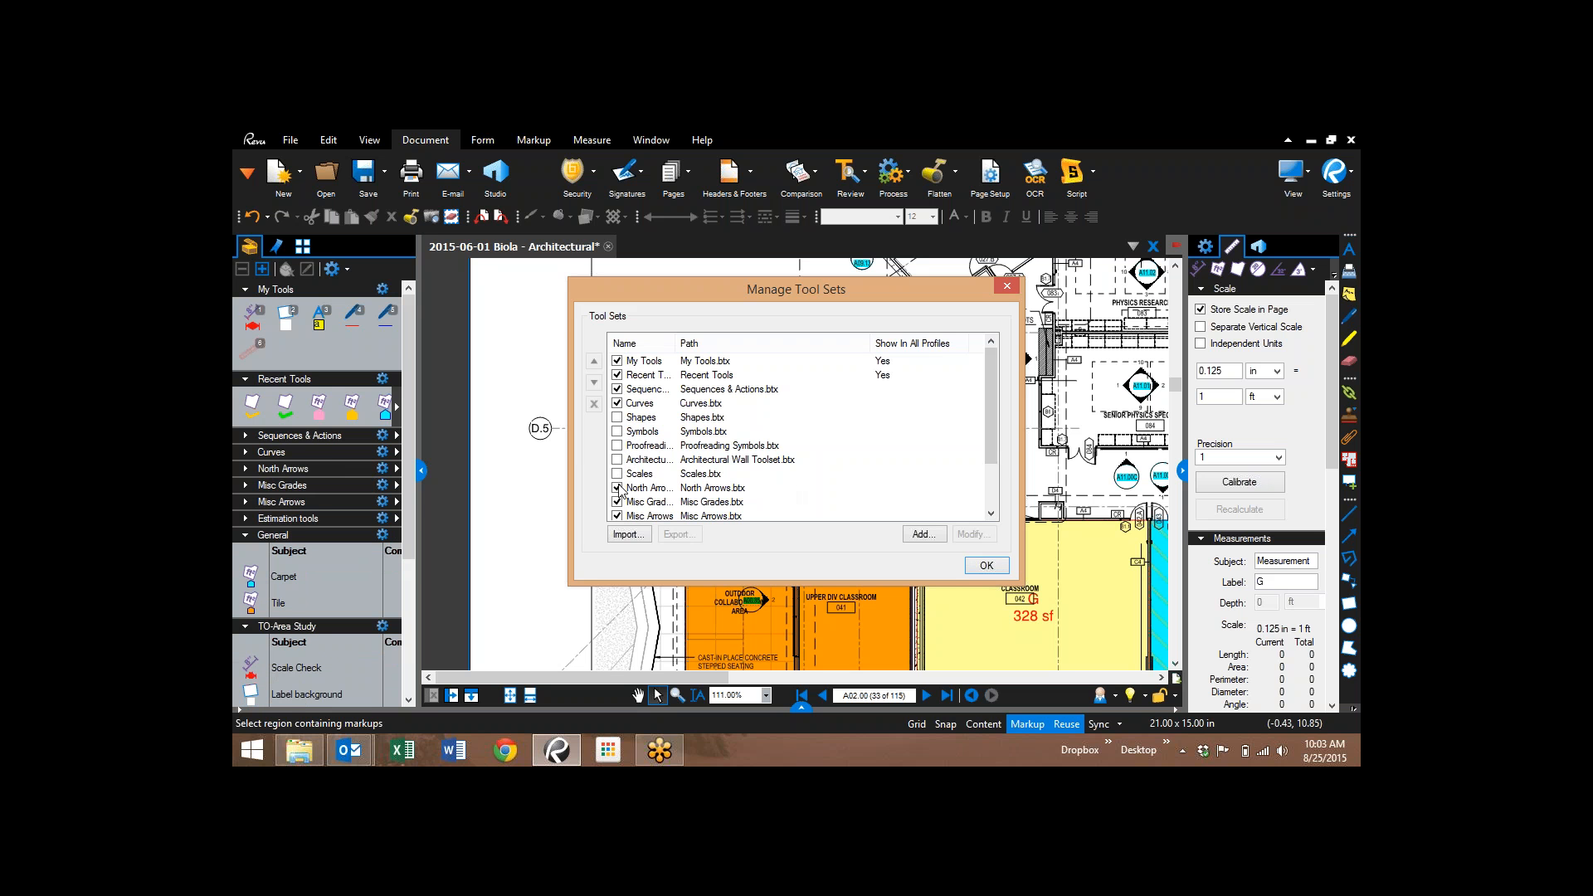
left_click(616, 488)
left_click(616, 502)
left_click(616, 516)
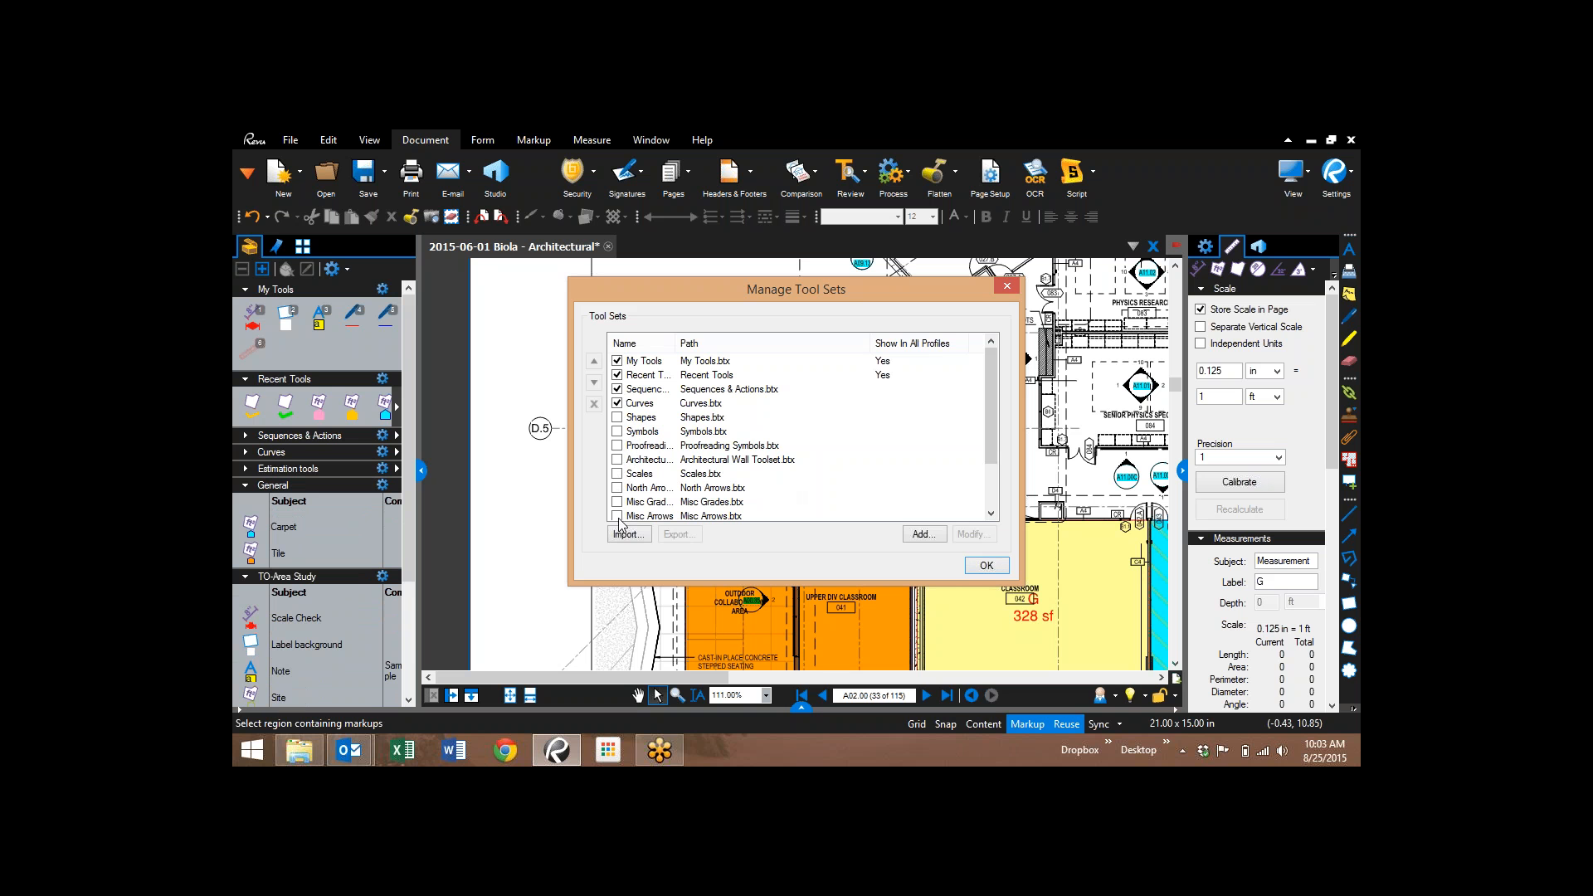
left_click(617, 389)
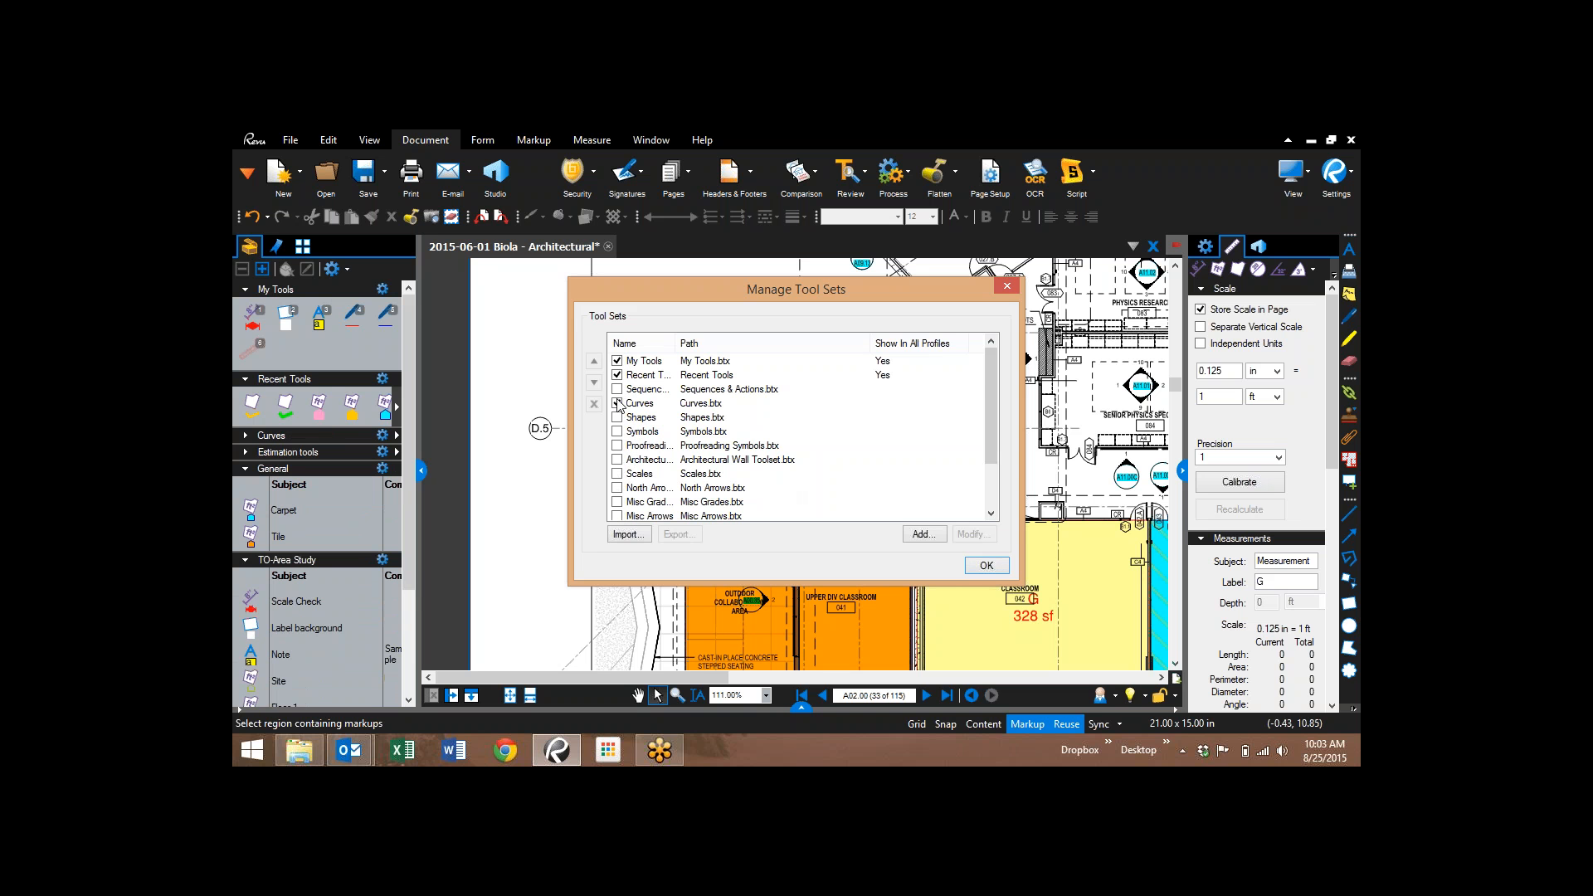
left_click(617, 403)
scroll(655, 472, "down", 2)
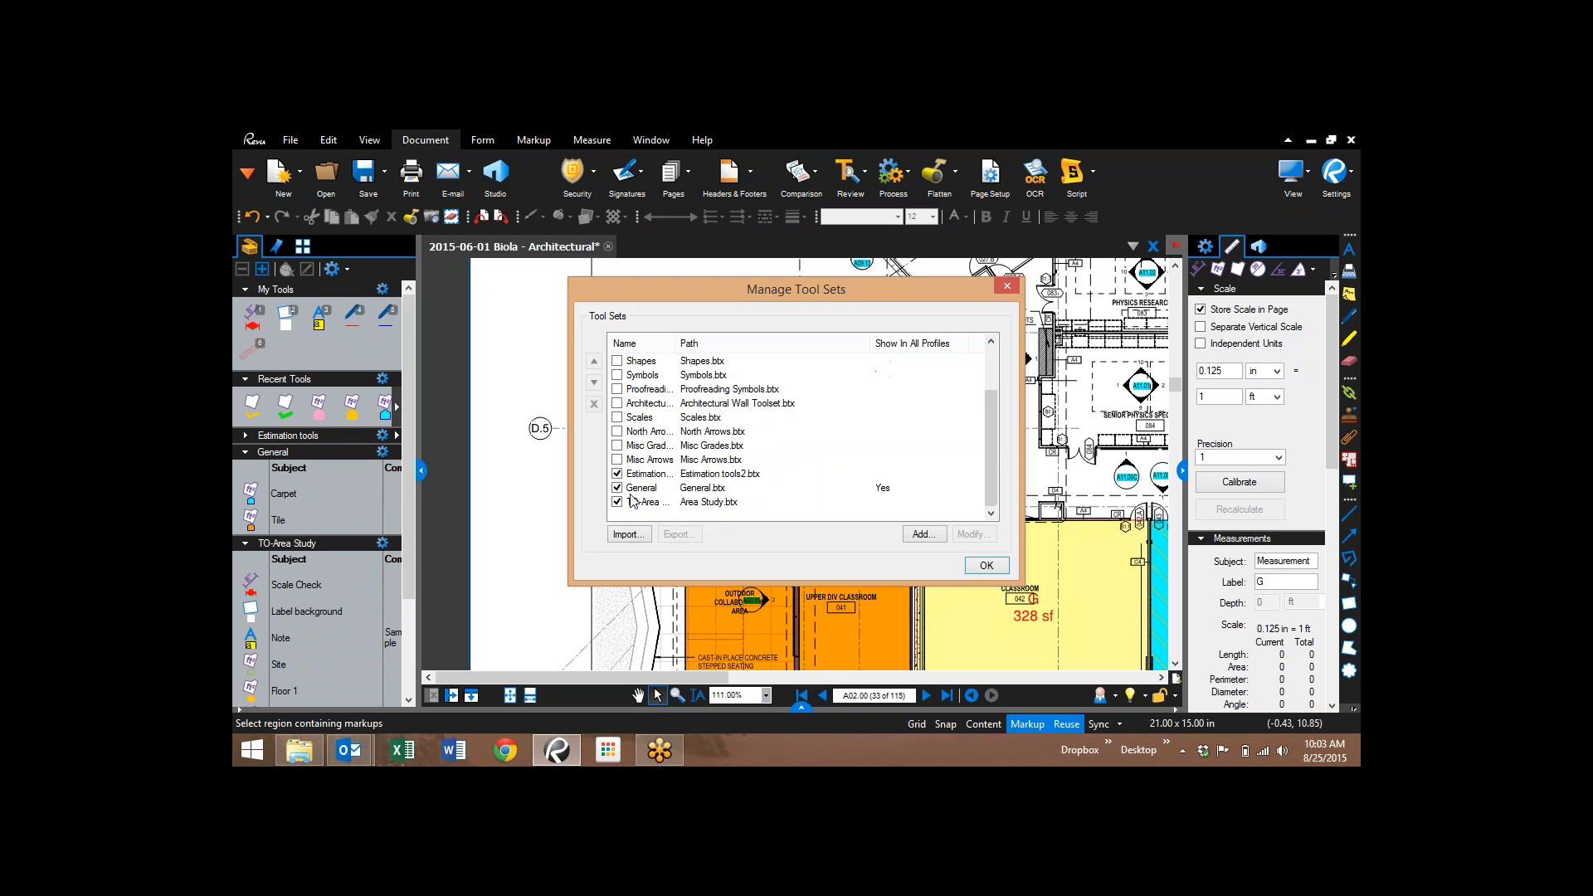
left_click(617, 474)
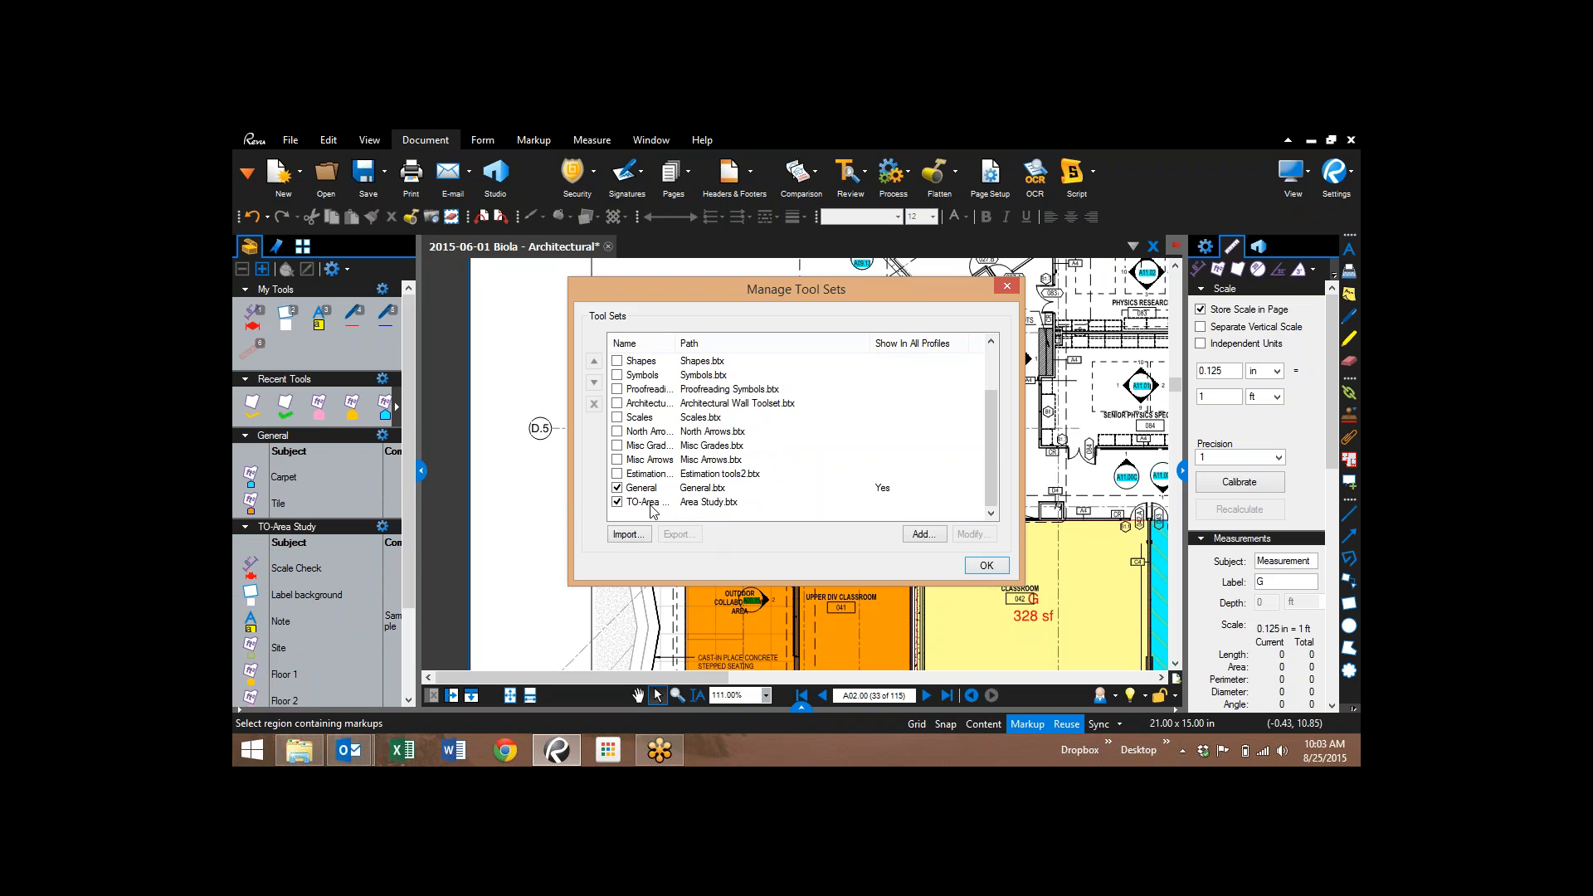
left_click(987, 566)
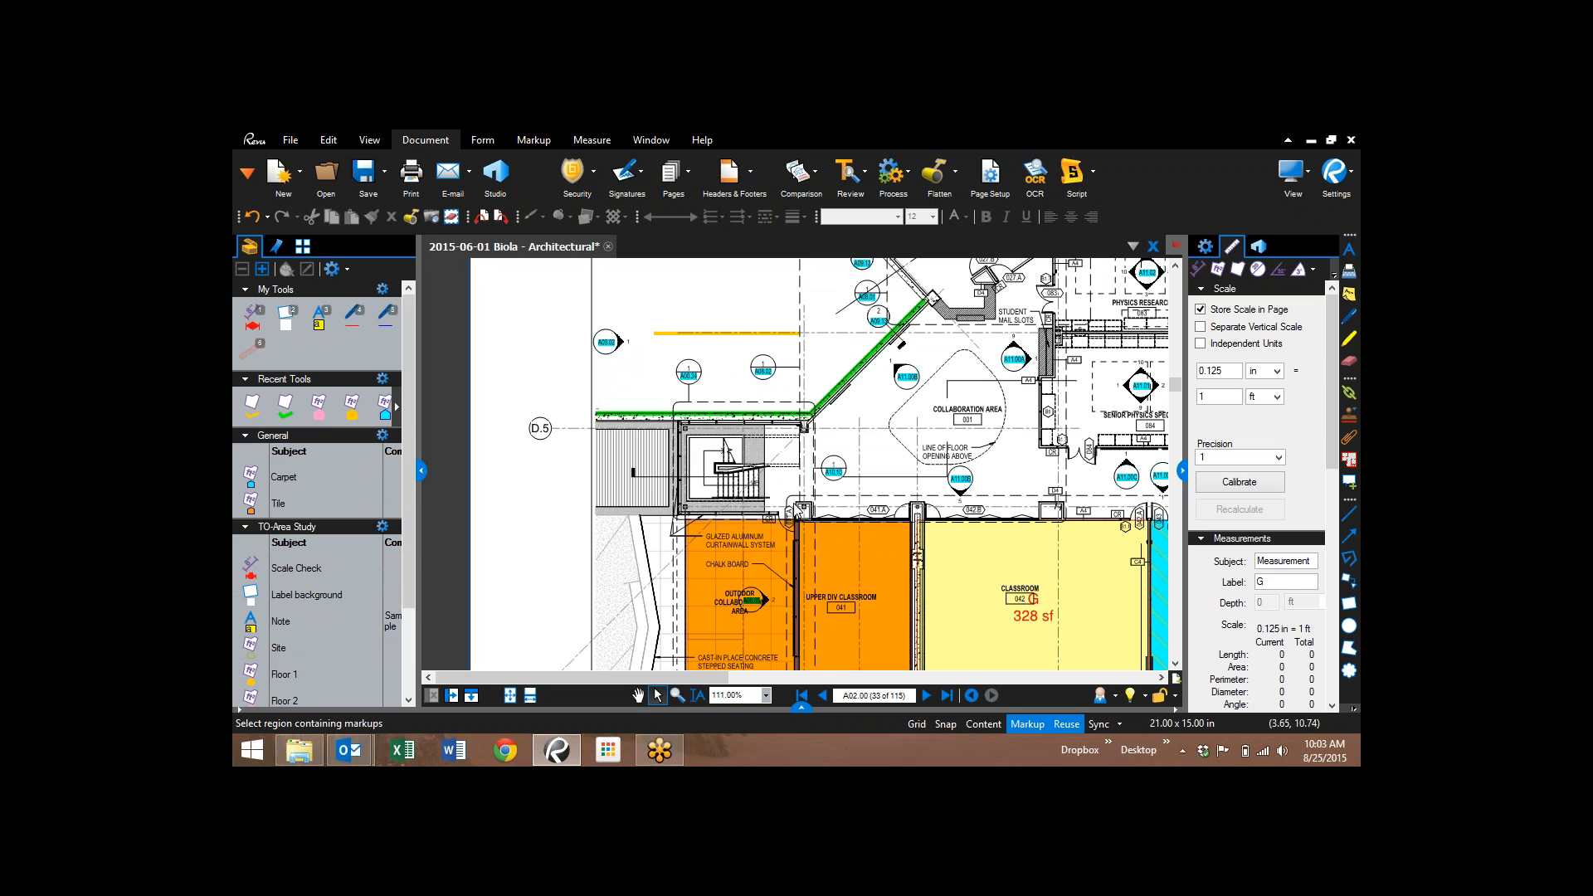
- Review the remaining tool sets and save the simplified layout to the Construction profile
scroll(271, 546, "down", 3)
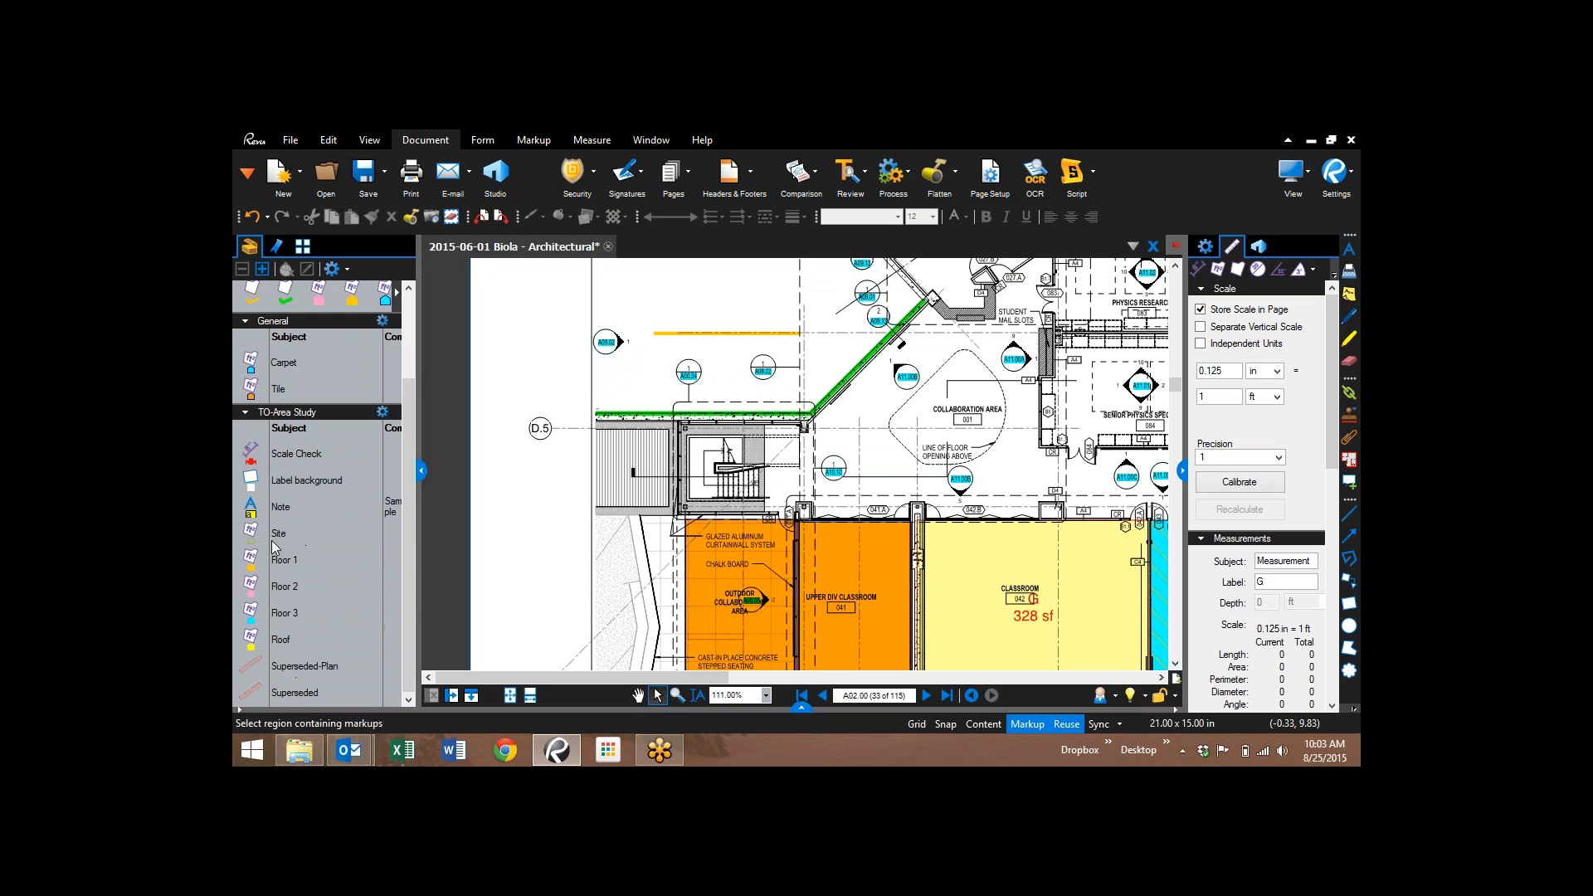
scroll(276, 545, "up", 3)
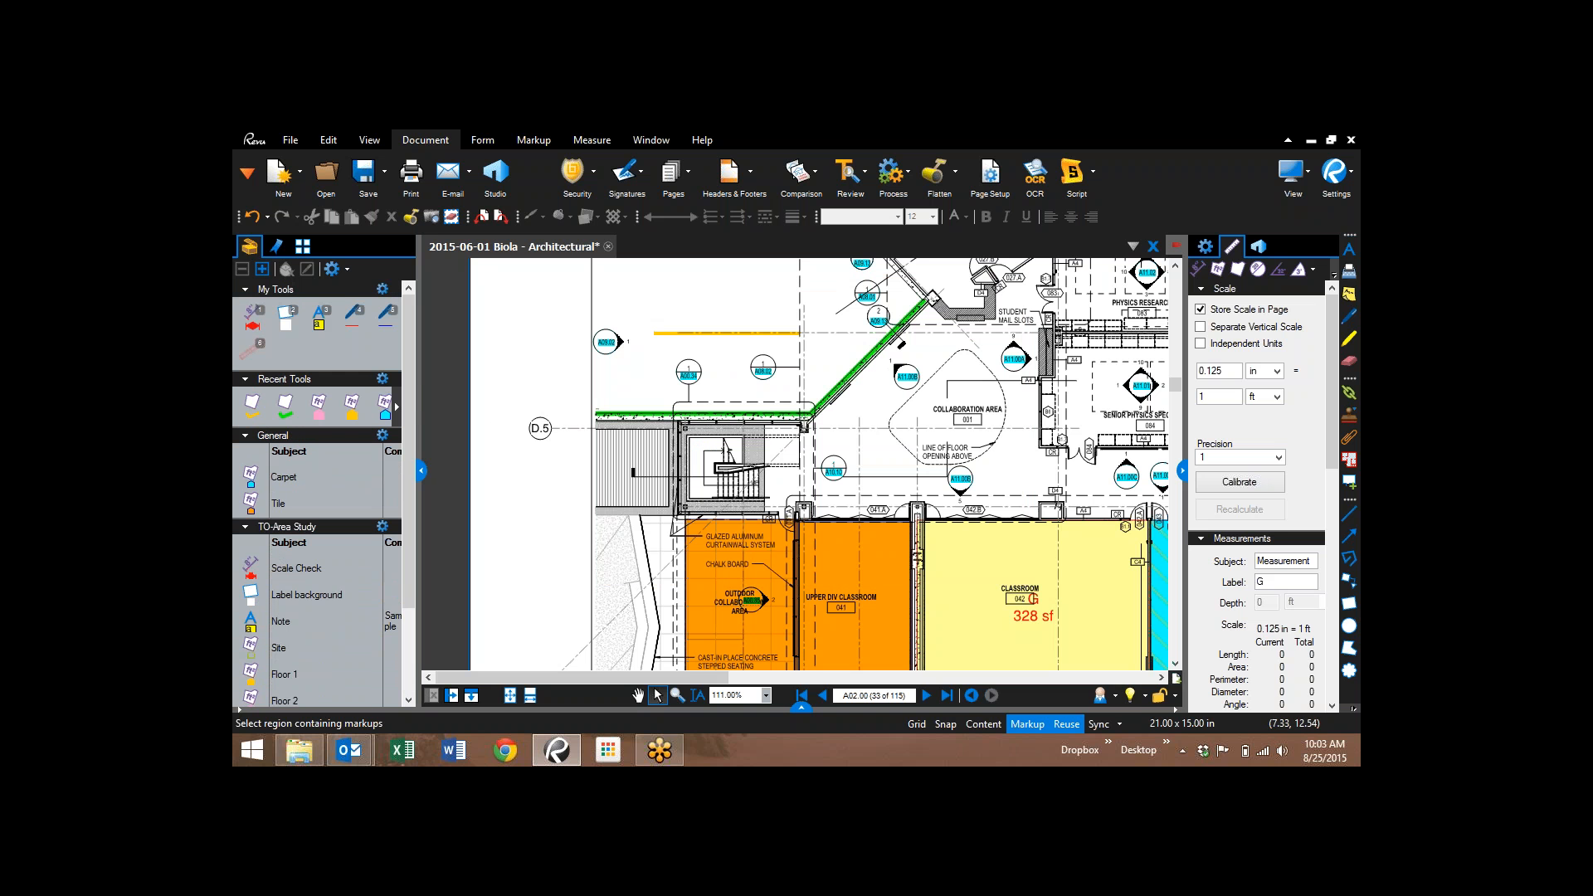
left_click(1115, 695)
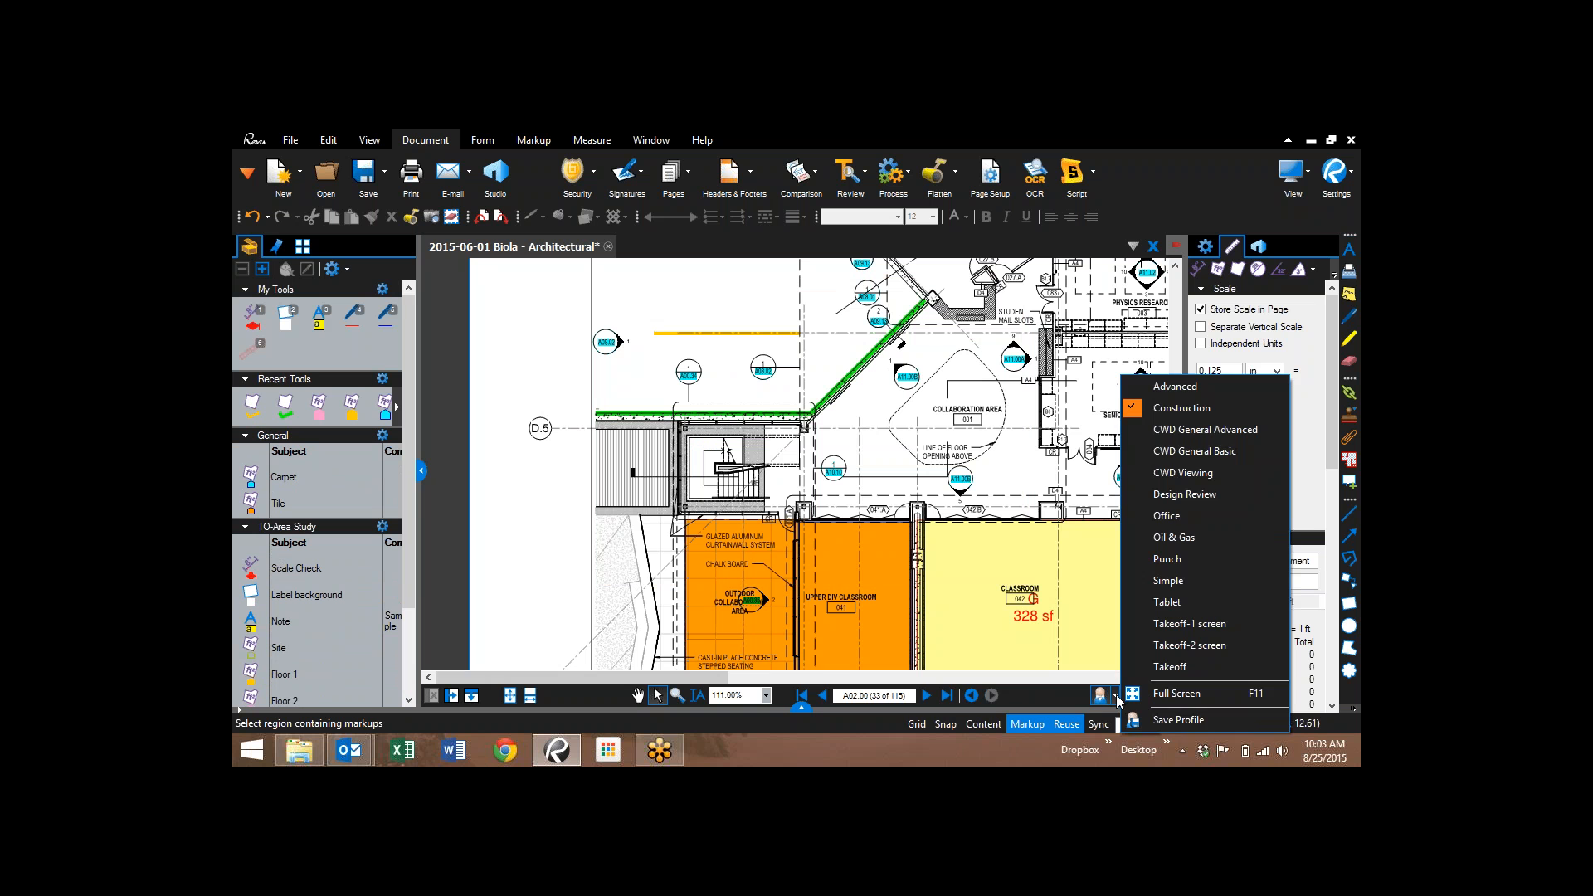
left_click(1170, 720)
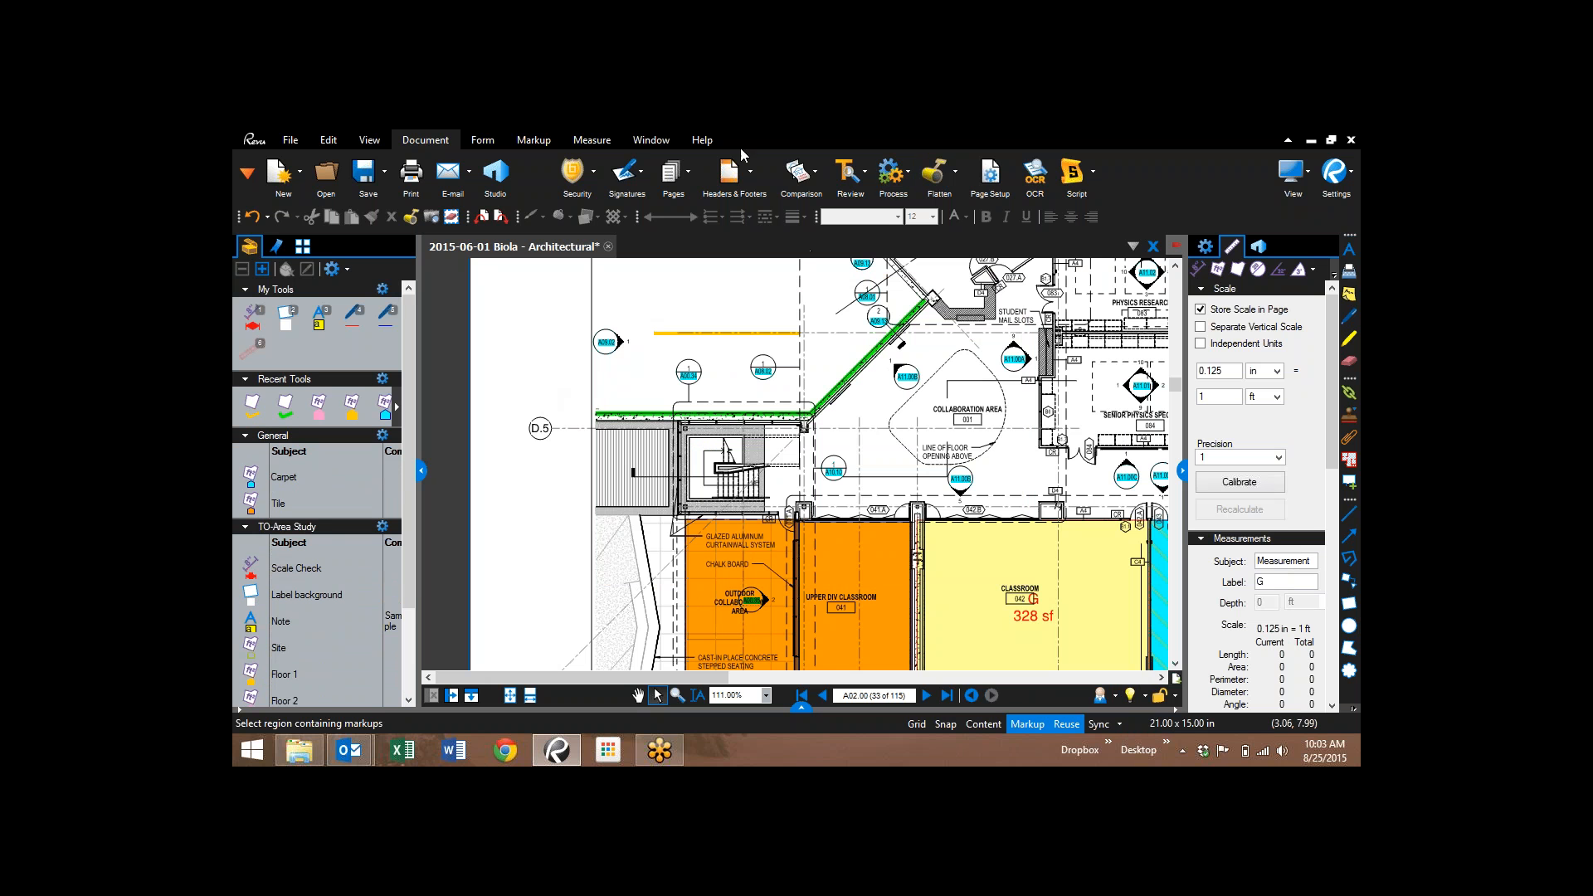
left_click(644, 145)
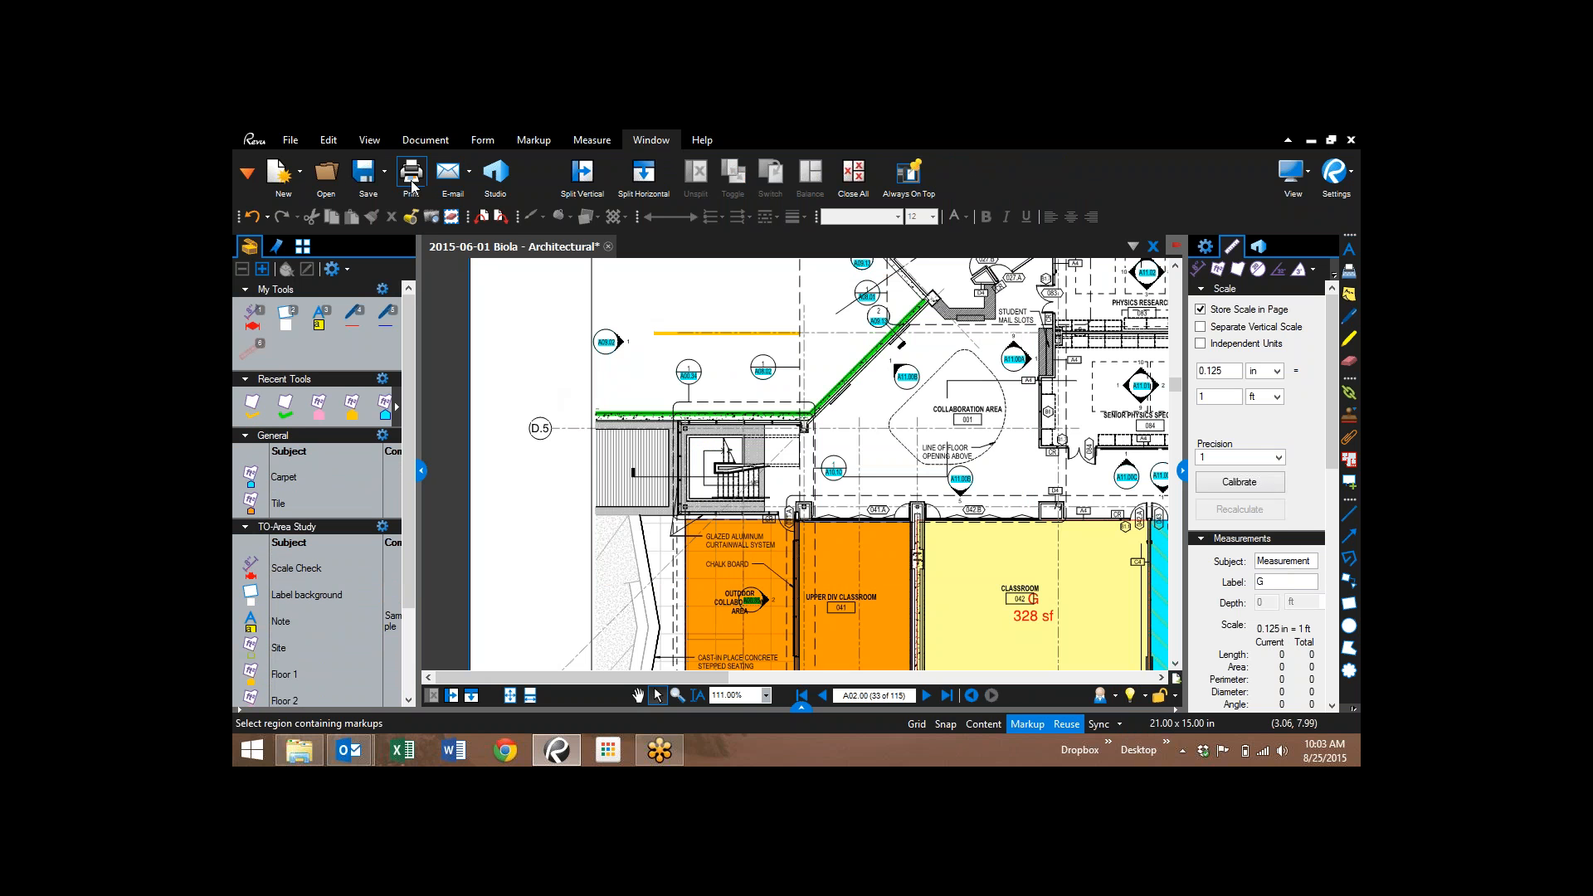
left_click(292, 145)
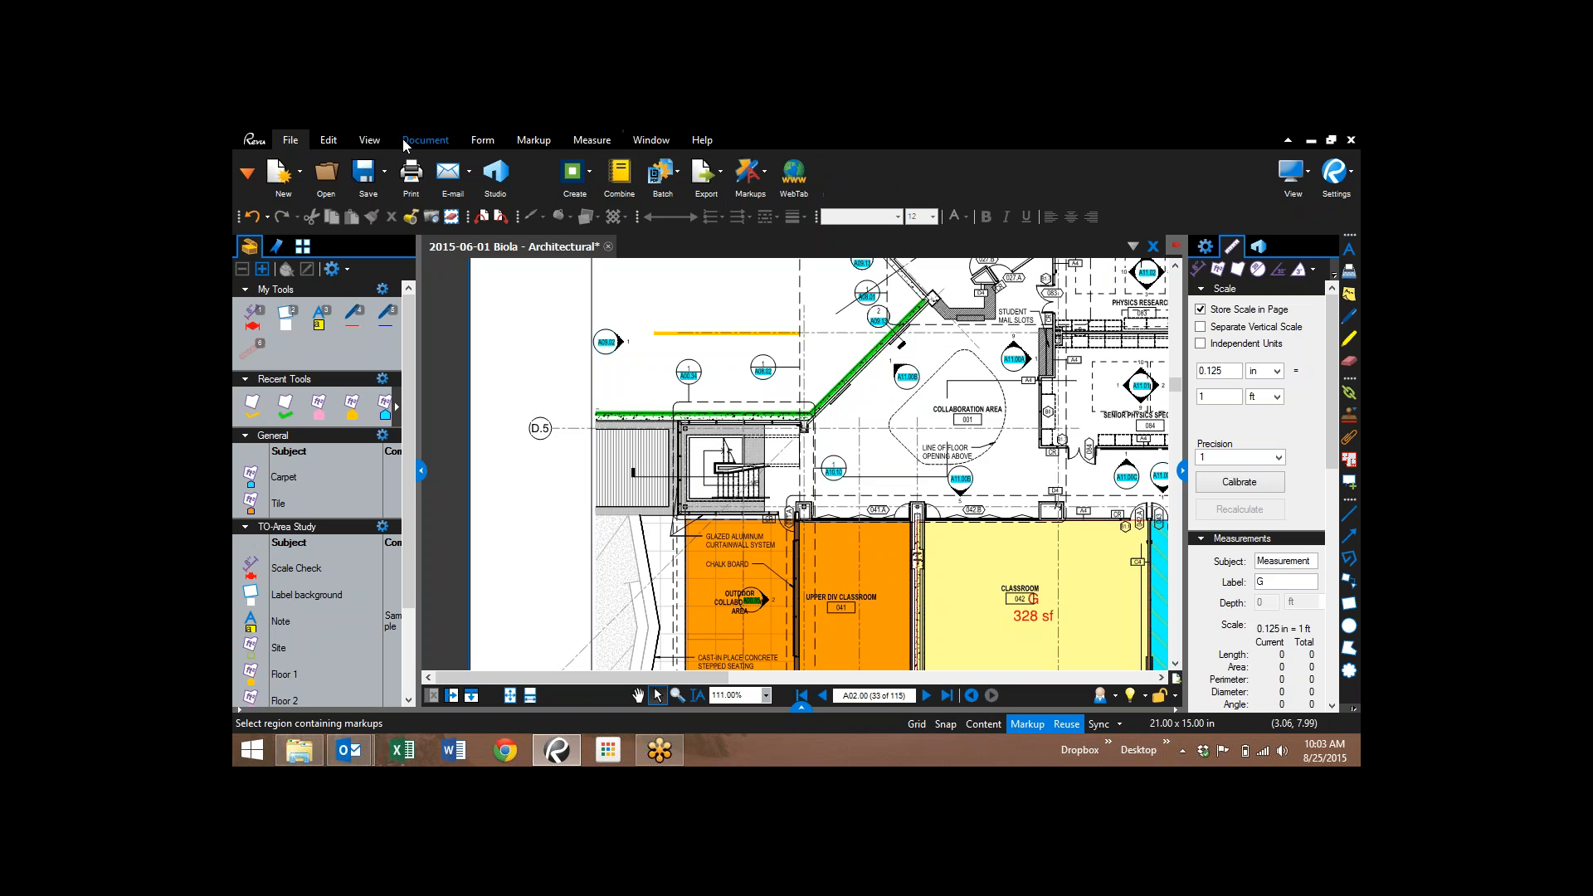
left_click(370, 142)
left_click(850, 174)
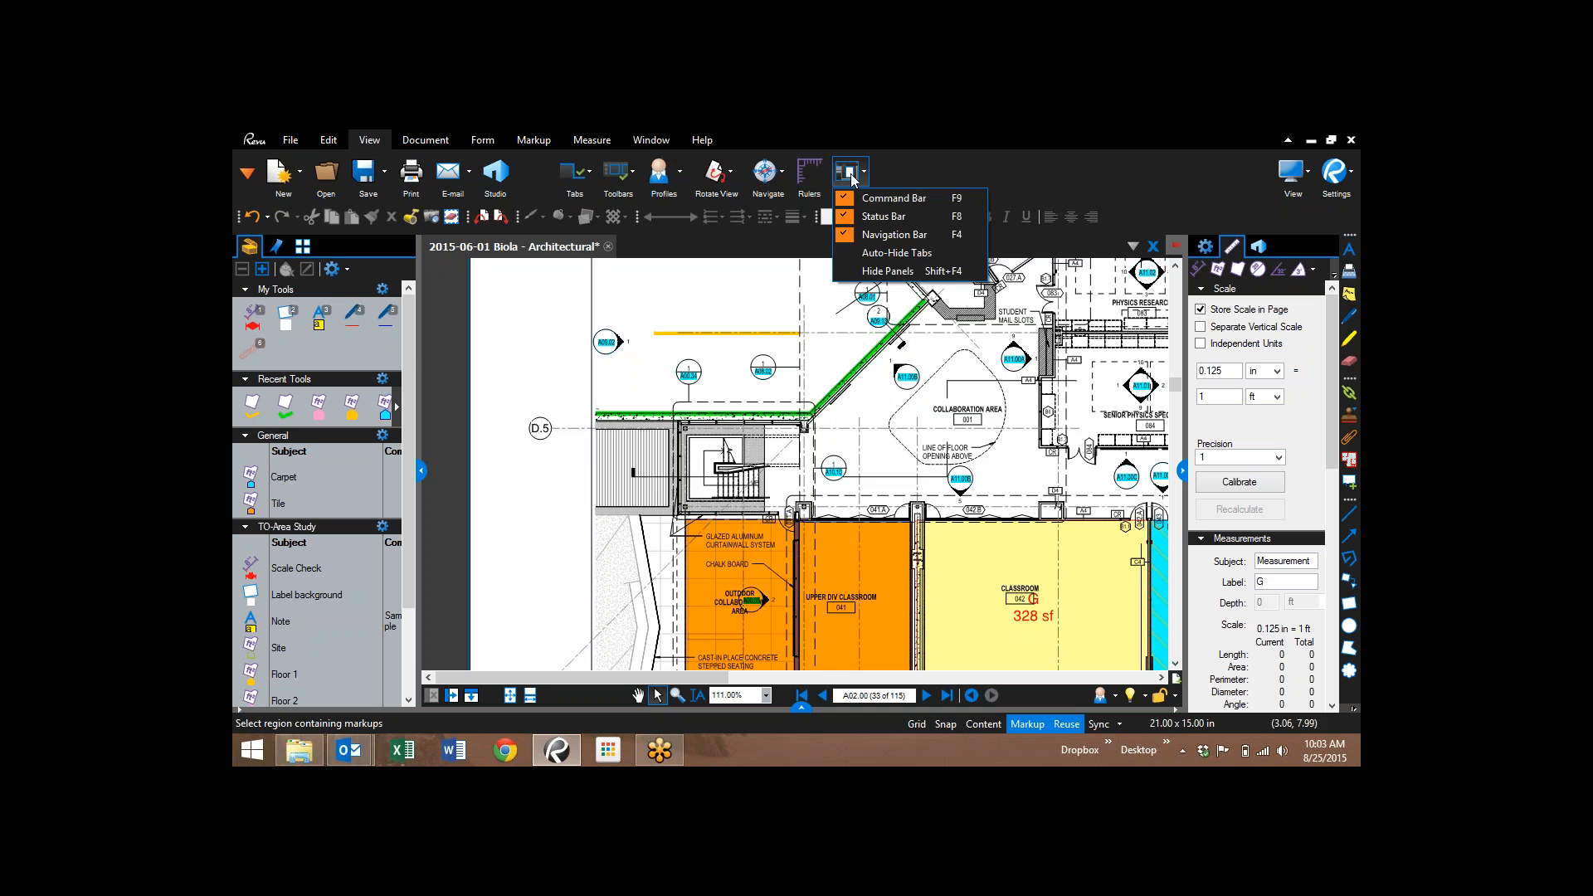
left_click(888, 197)
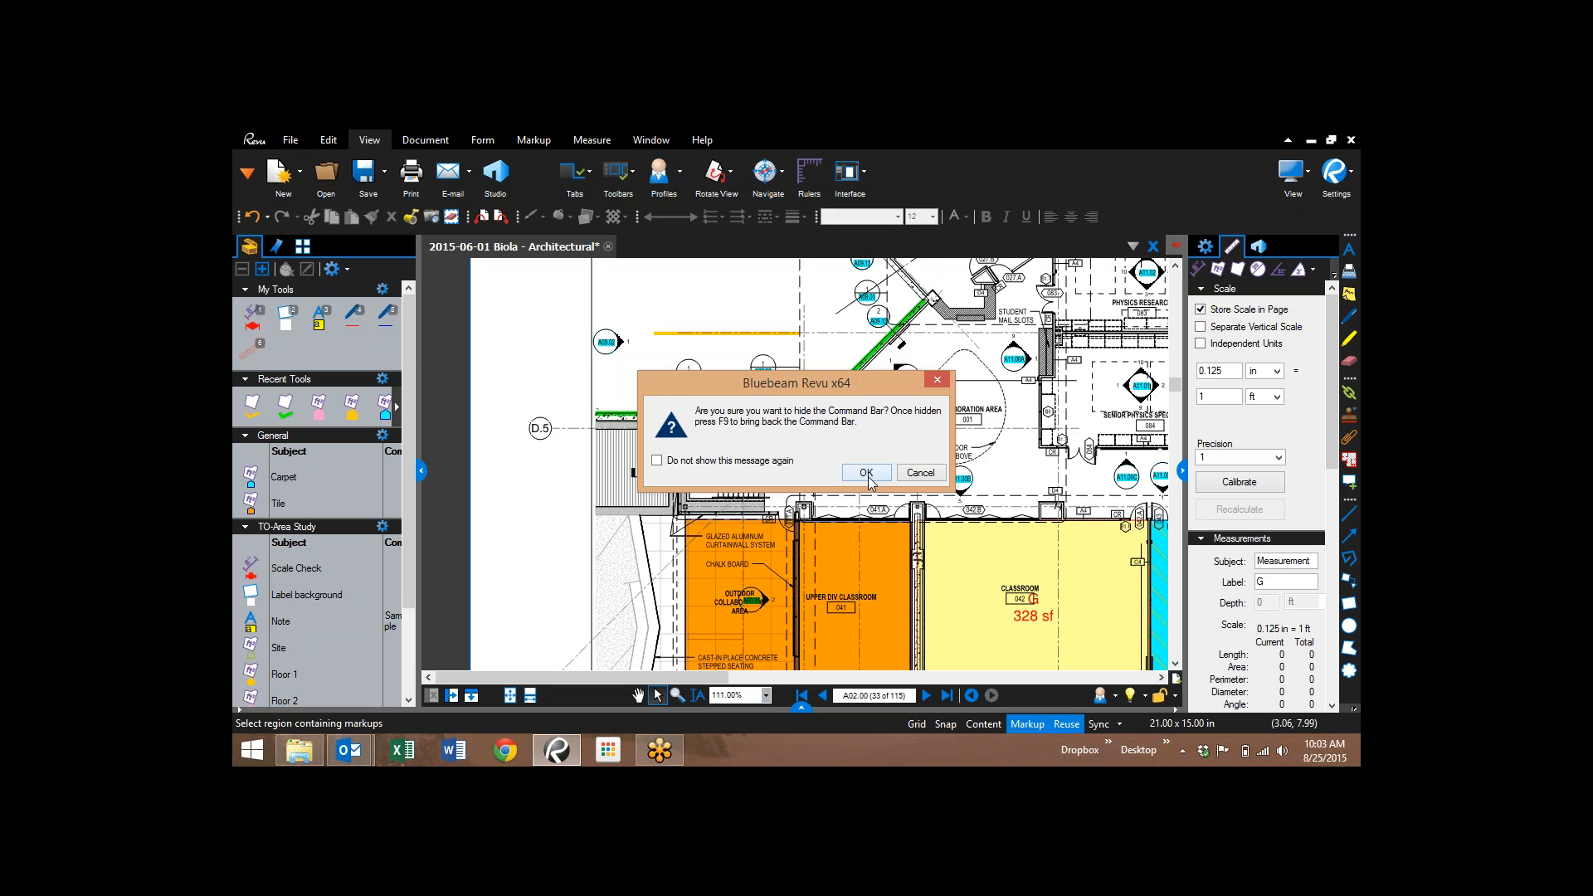
left_click(921, 472)
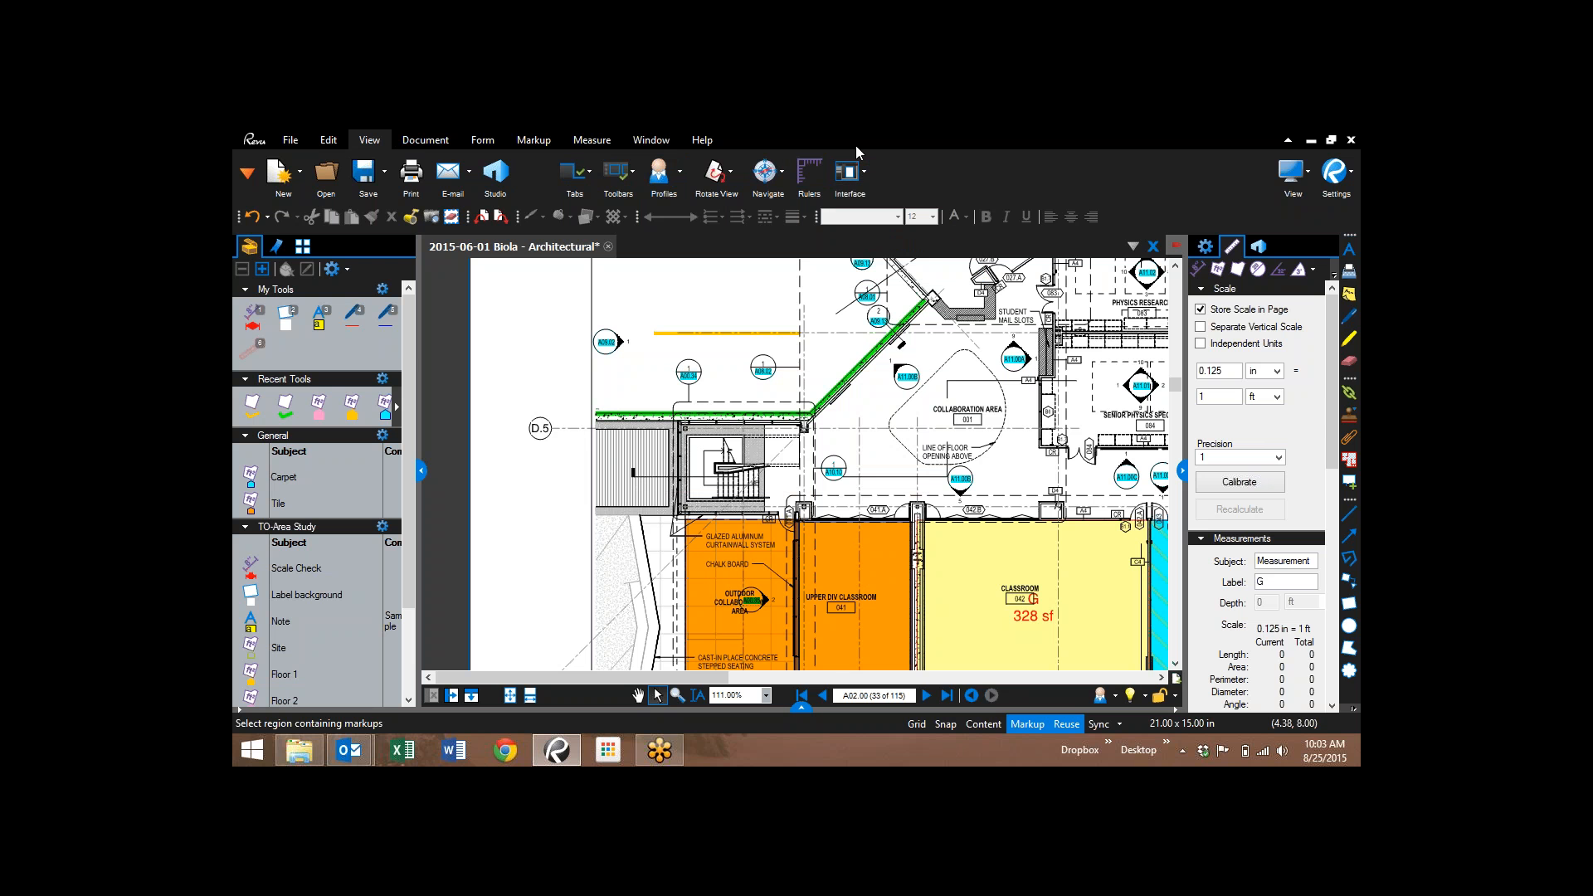
- Hide the status bar and the navigation bar to enlarge the drawing area
left_click(866, 174)
left_click(890, 218)
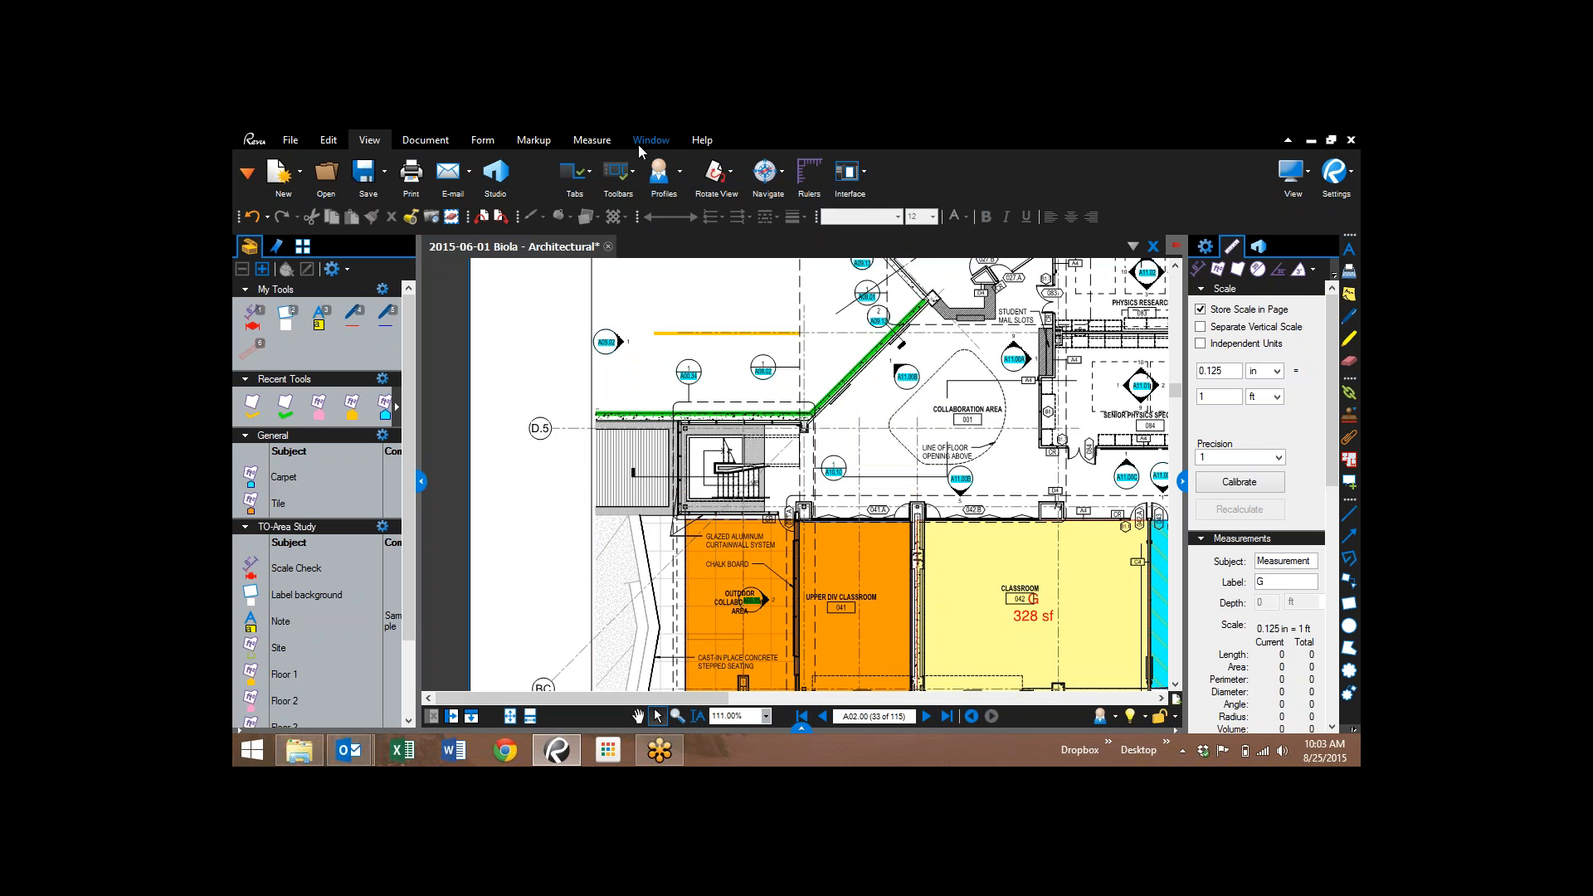
left_click(852, 180)
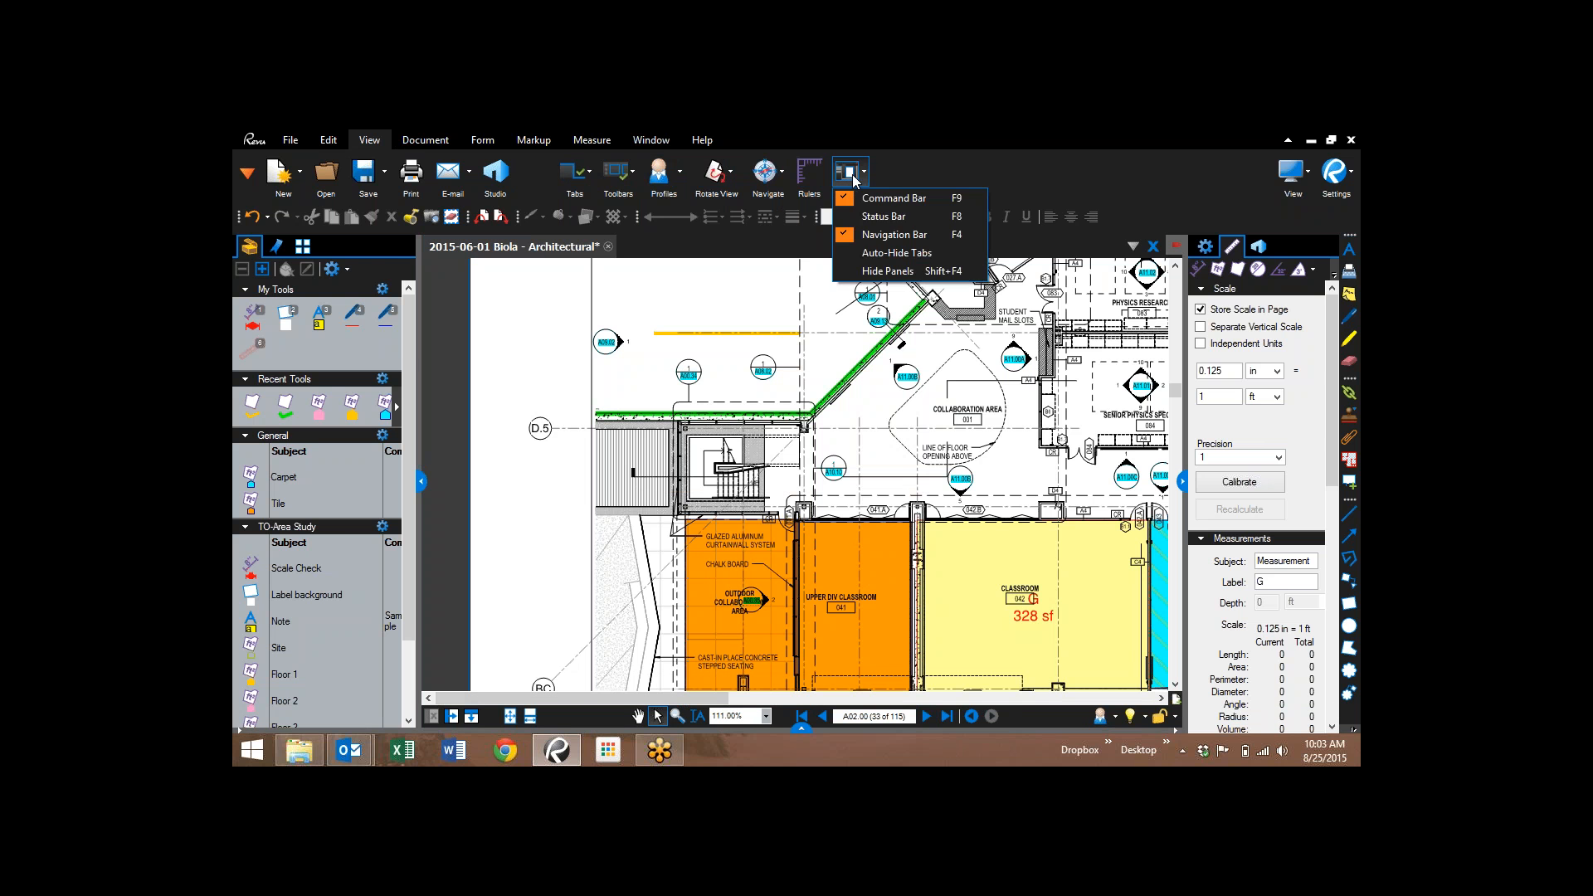
left_click(888, 235)
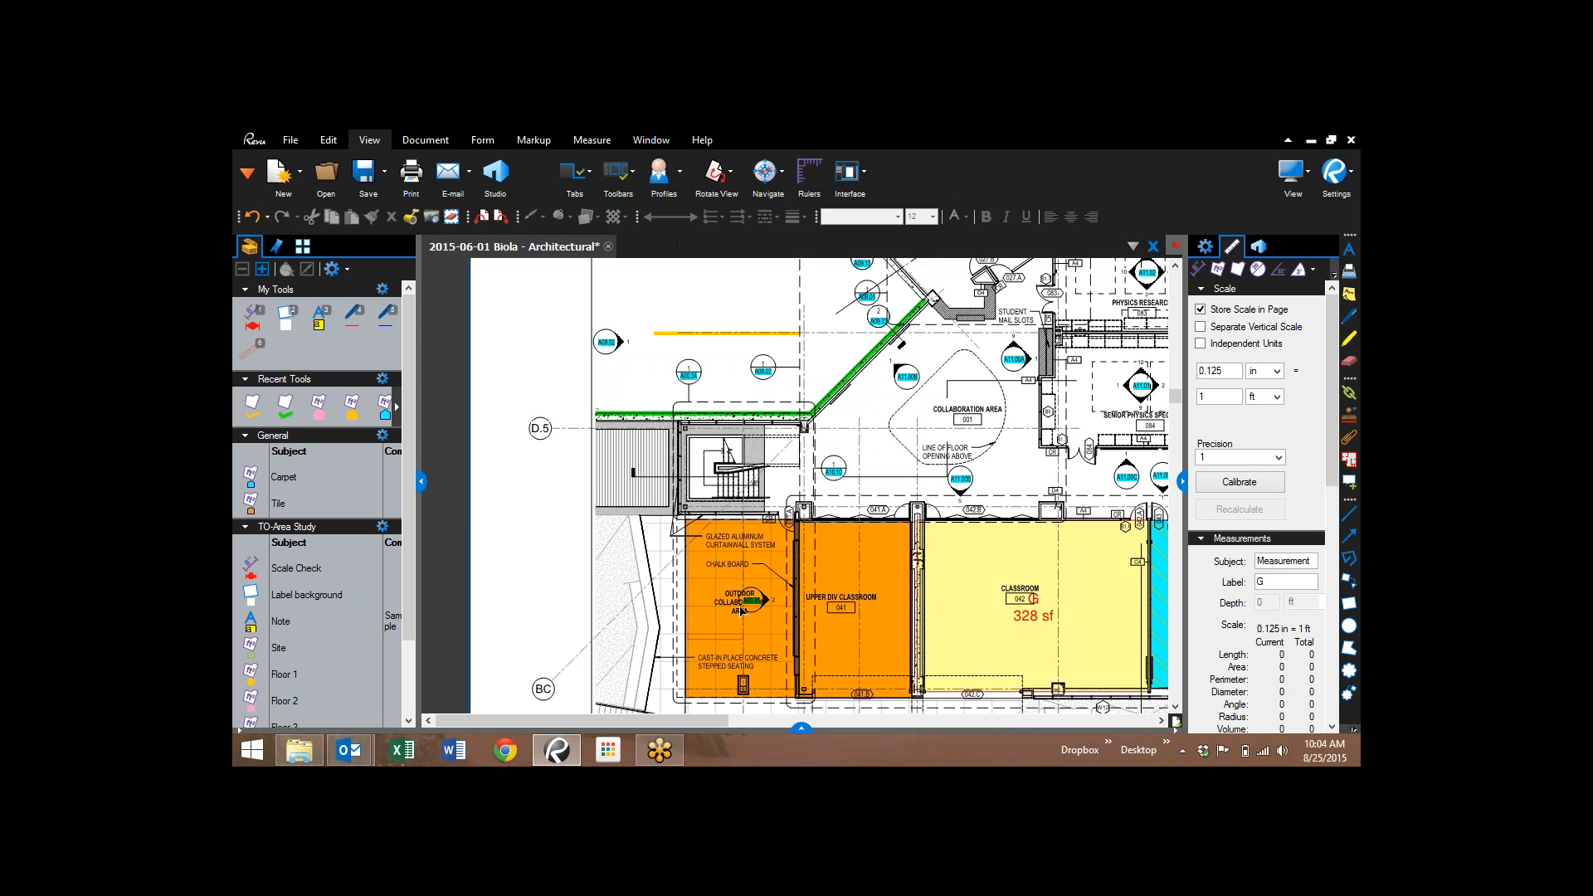
- Switch to File Explorer and import the profile Takeoff-2 screen.bpx from the Profiles folder, overwriting the existing one
left_click(282, 759)
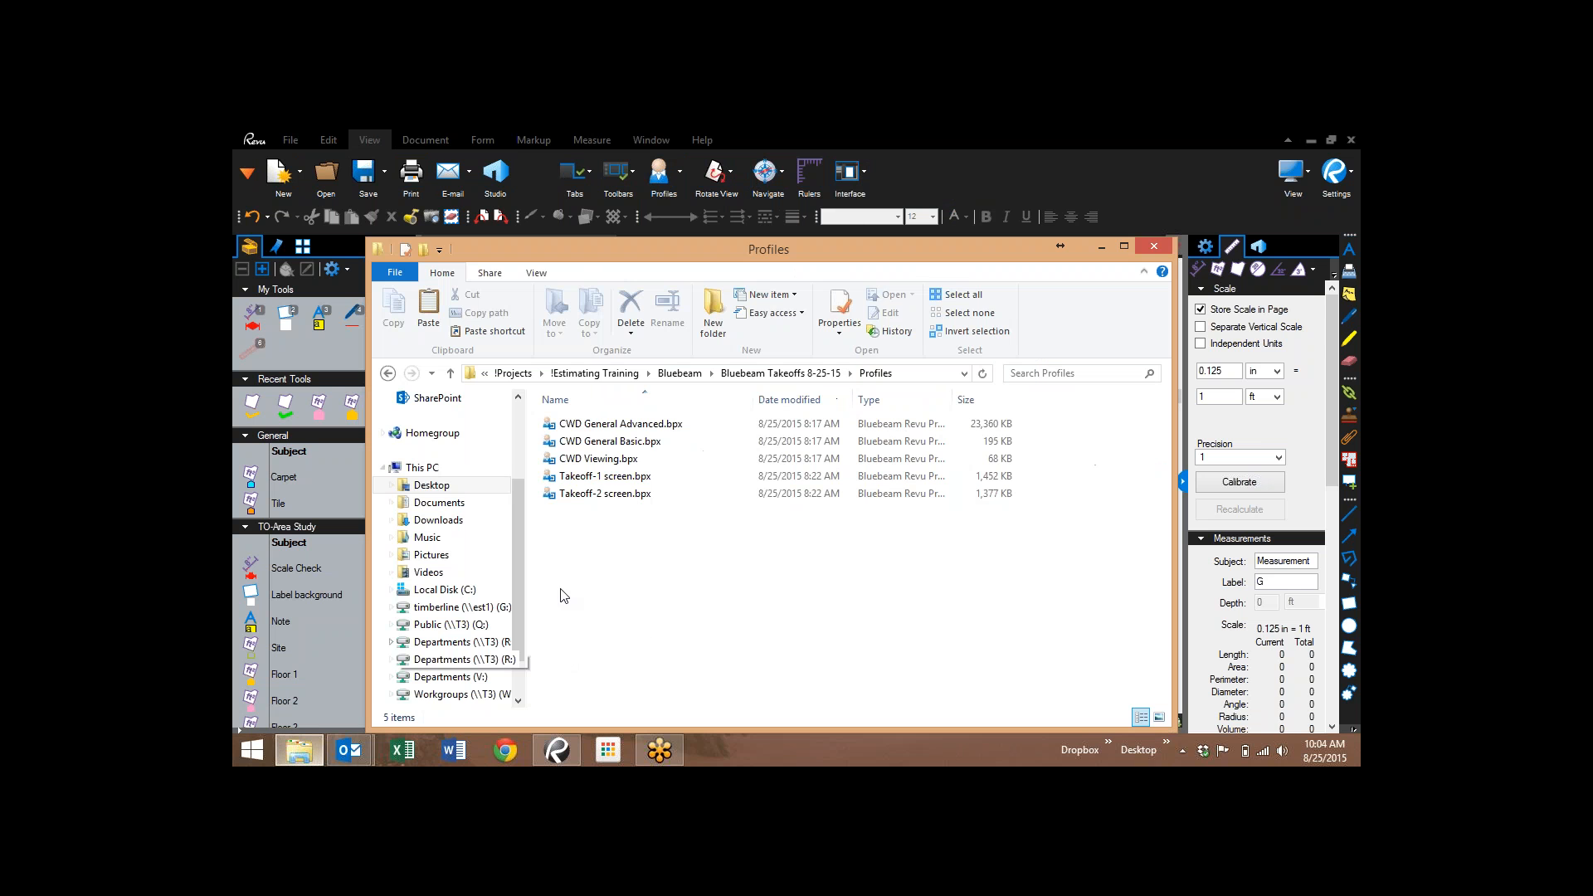
left_click(607, 497)
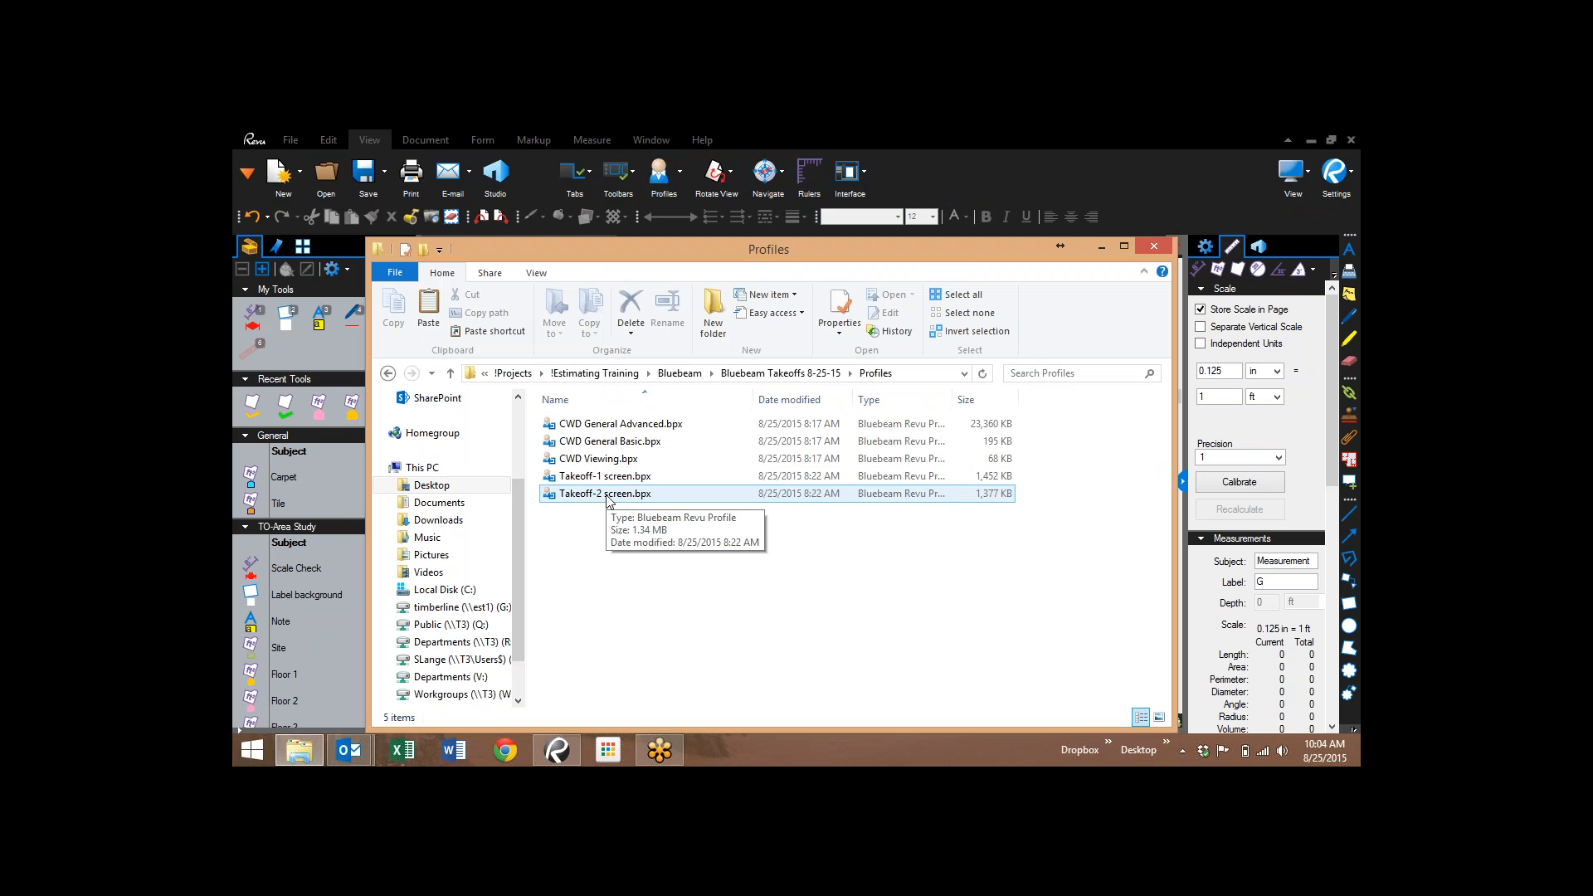
double_click(606, 495)
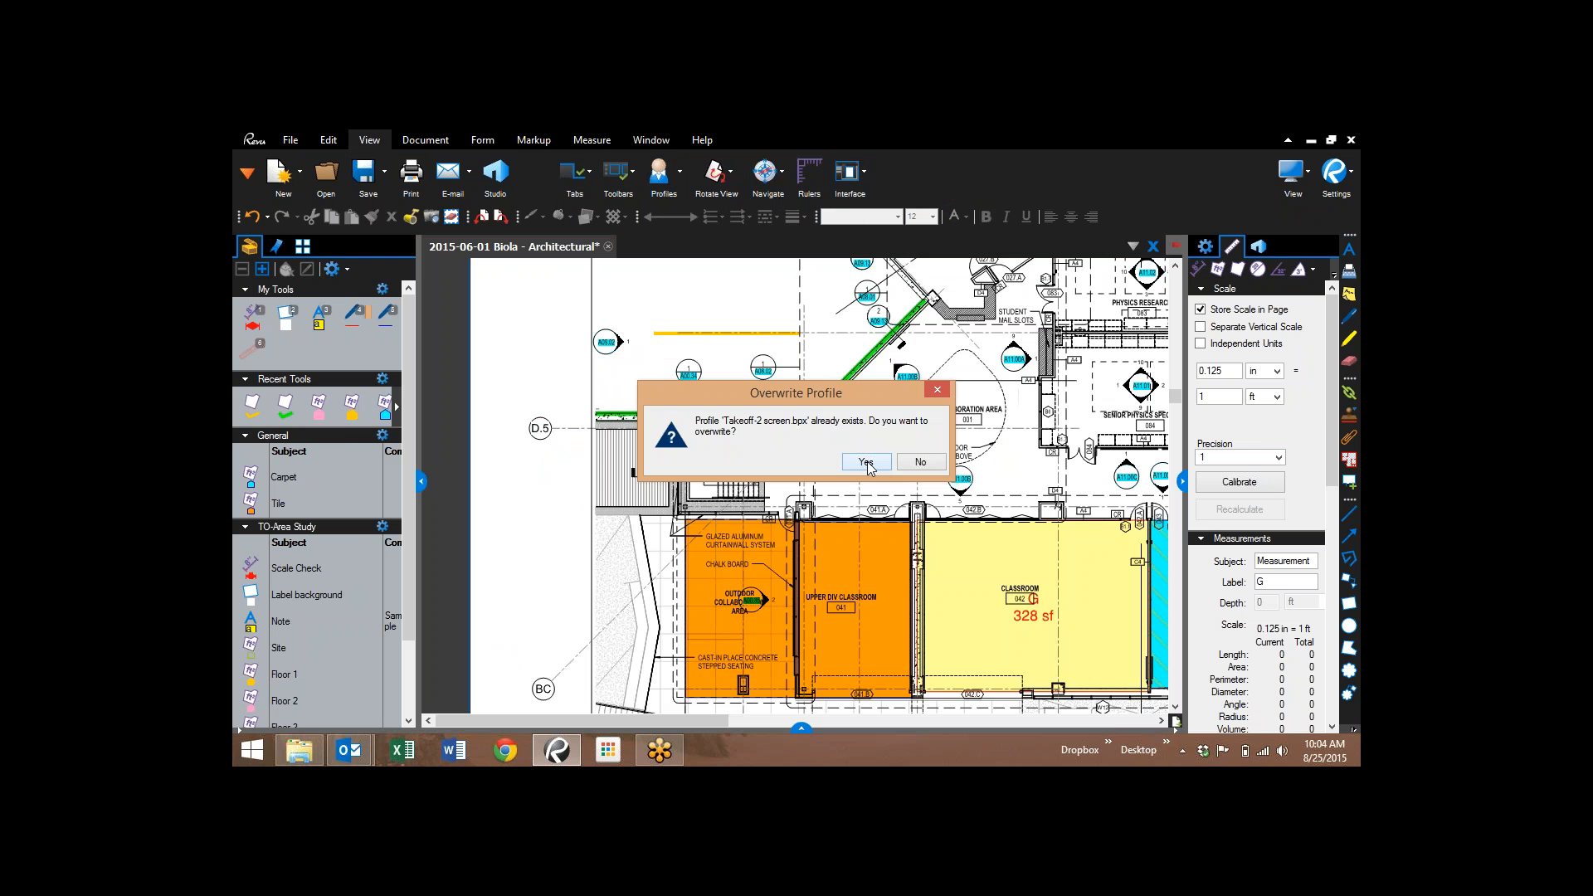
left_click(868, 462)
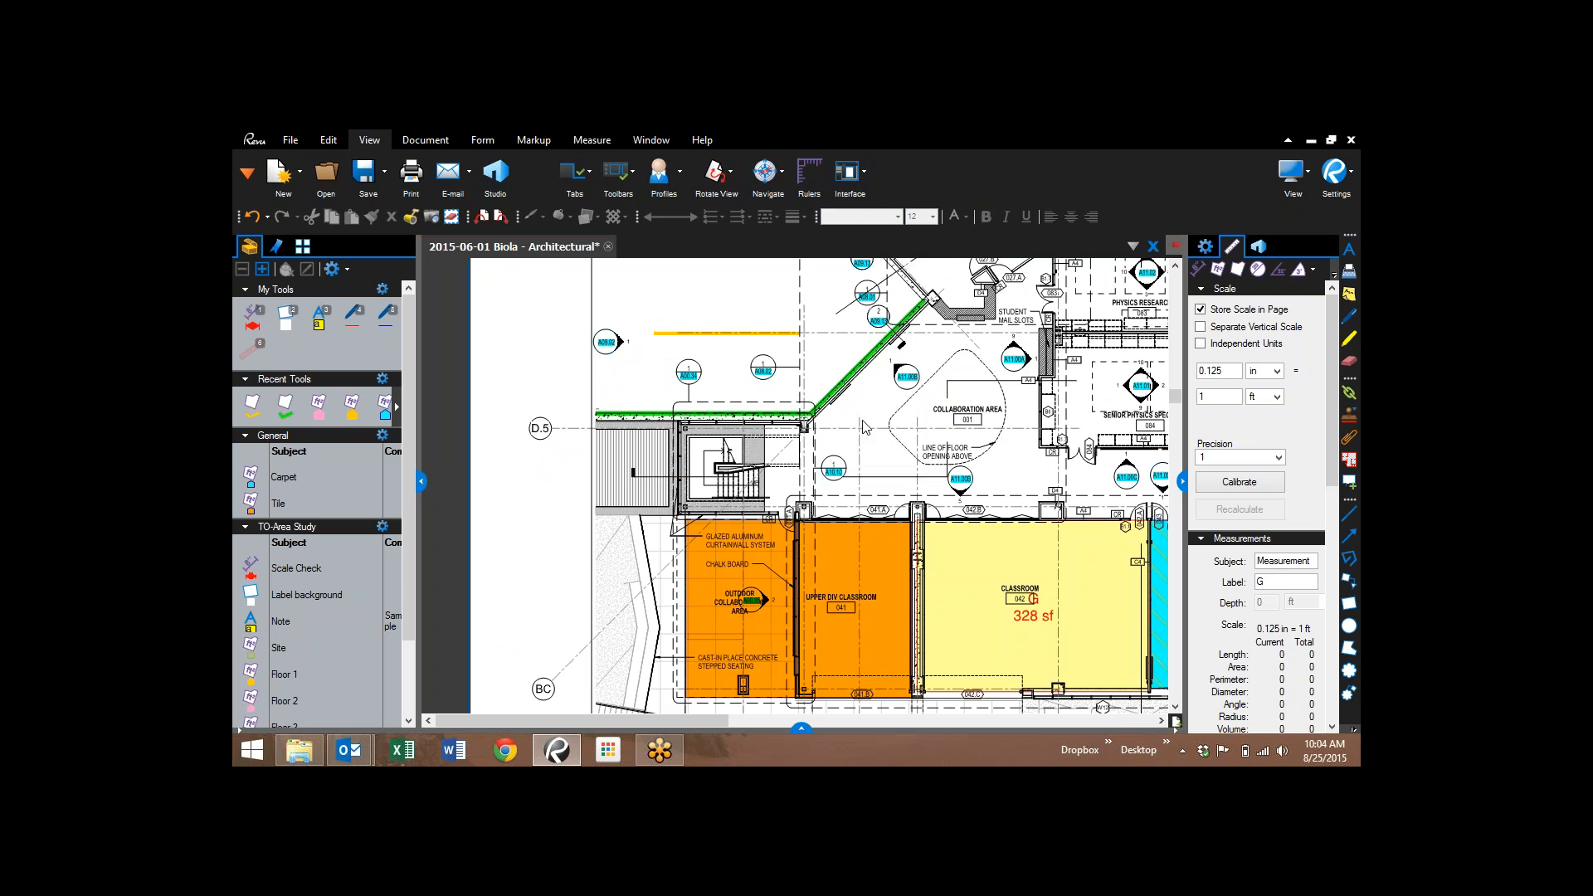
- Delete the horizontal yellow line markup above the green wall takeoff, and clear the selection
mouse_move(907, 566)
left_click(743, 334)
key("Delete")
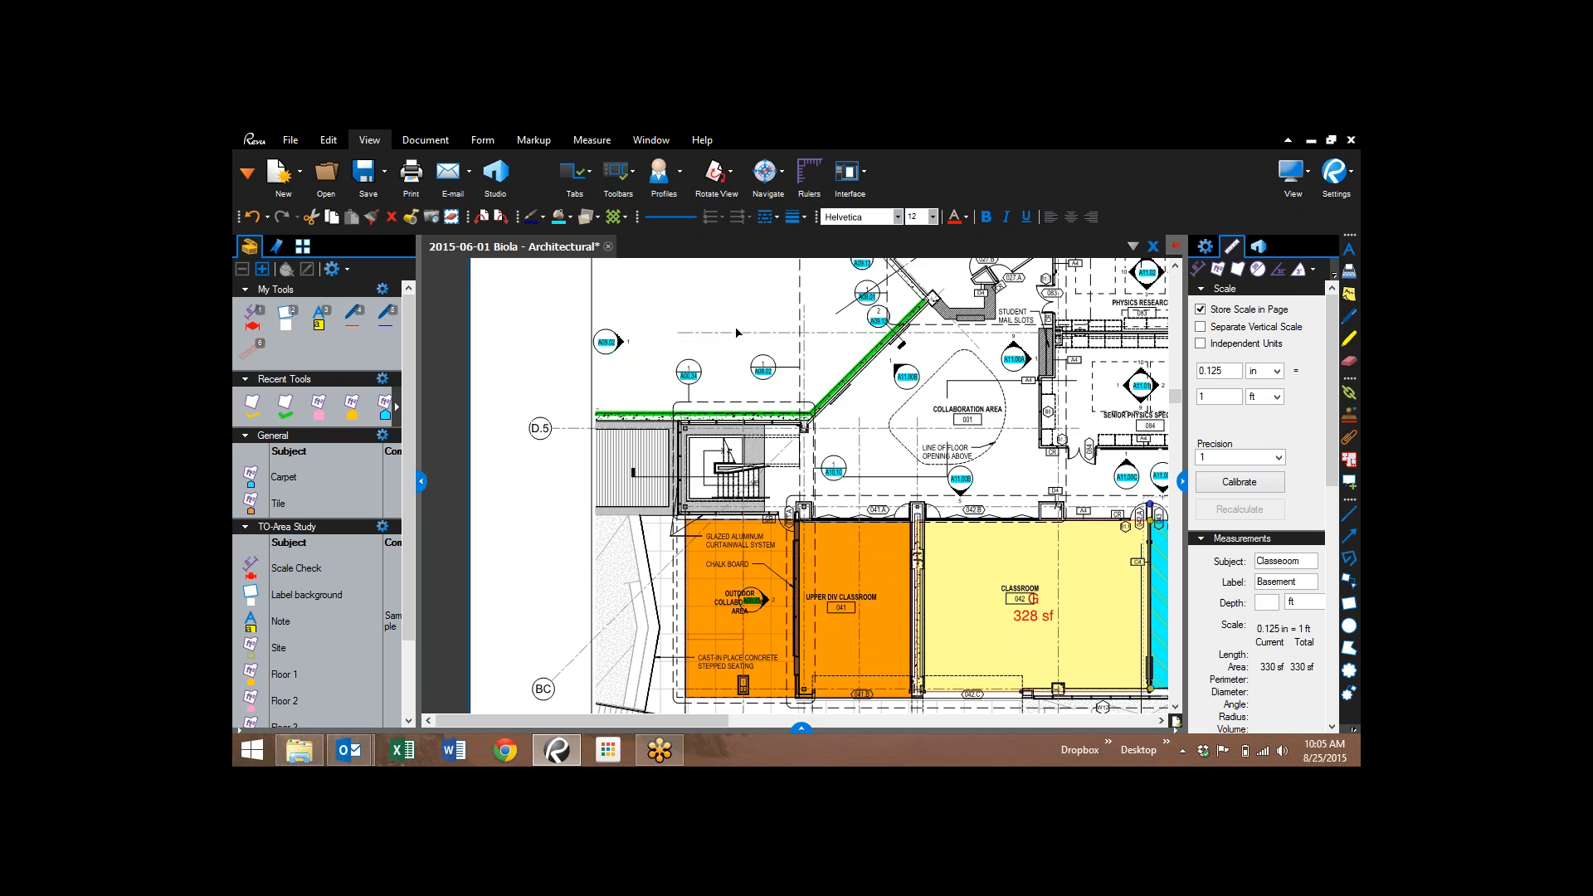
left_click(890, 467)
- Copy the 119 sf Carpet area's formatting with Format Painter onto the two orange room areas and the yellow rectangle below them
scroll(868, 437, "down", 3)
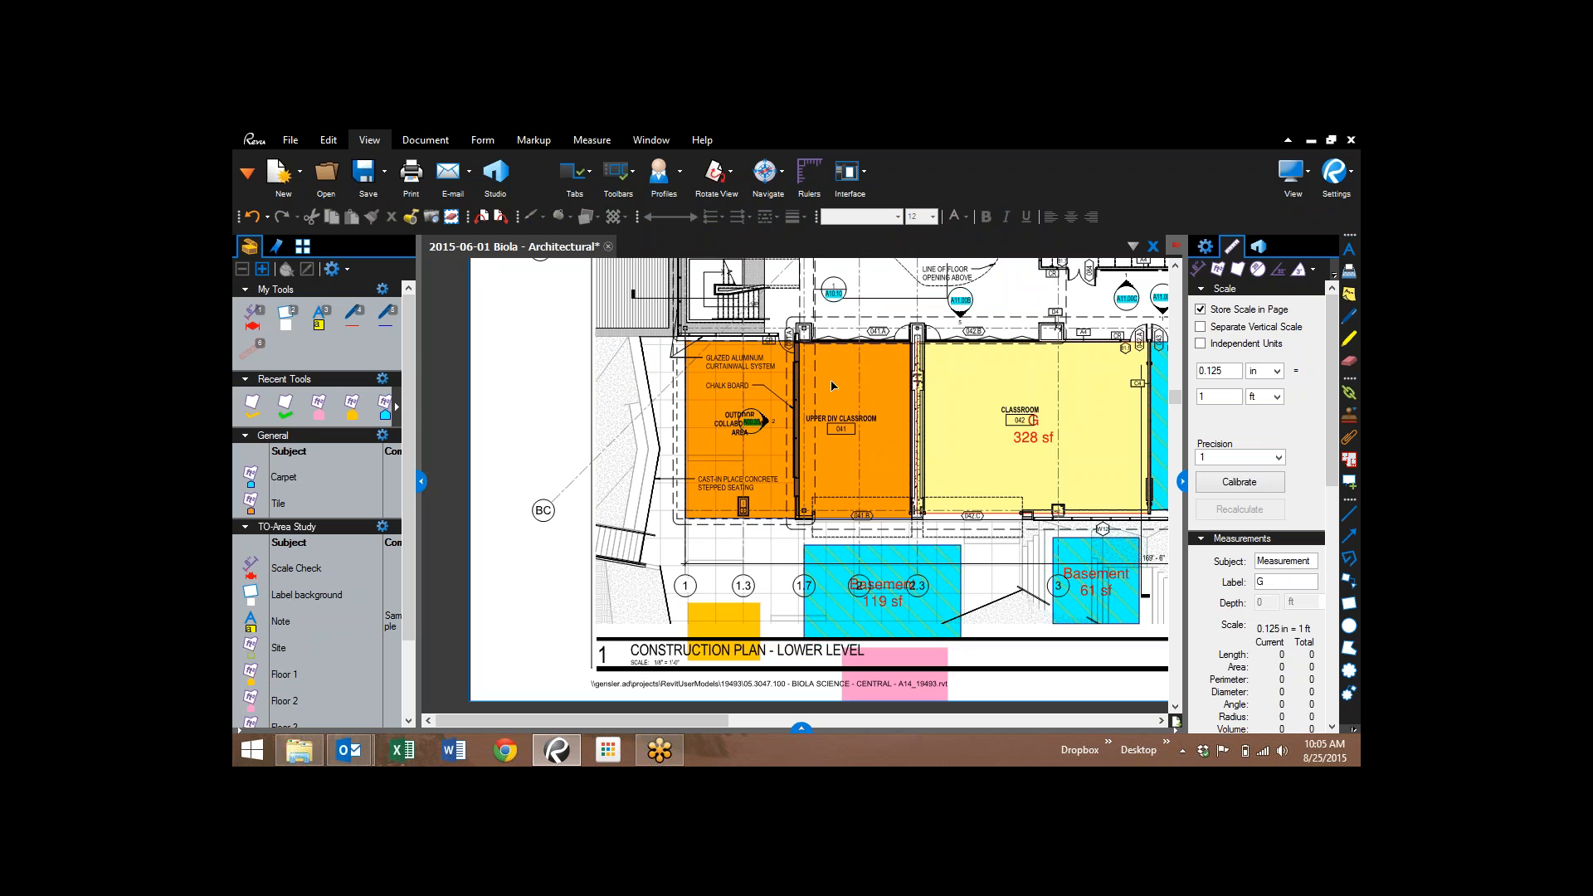
left_click(868, 435)
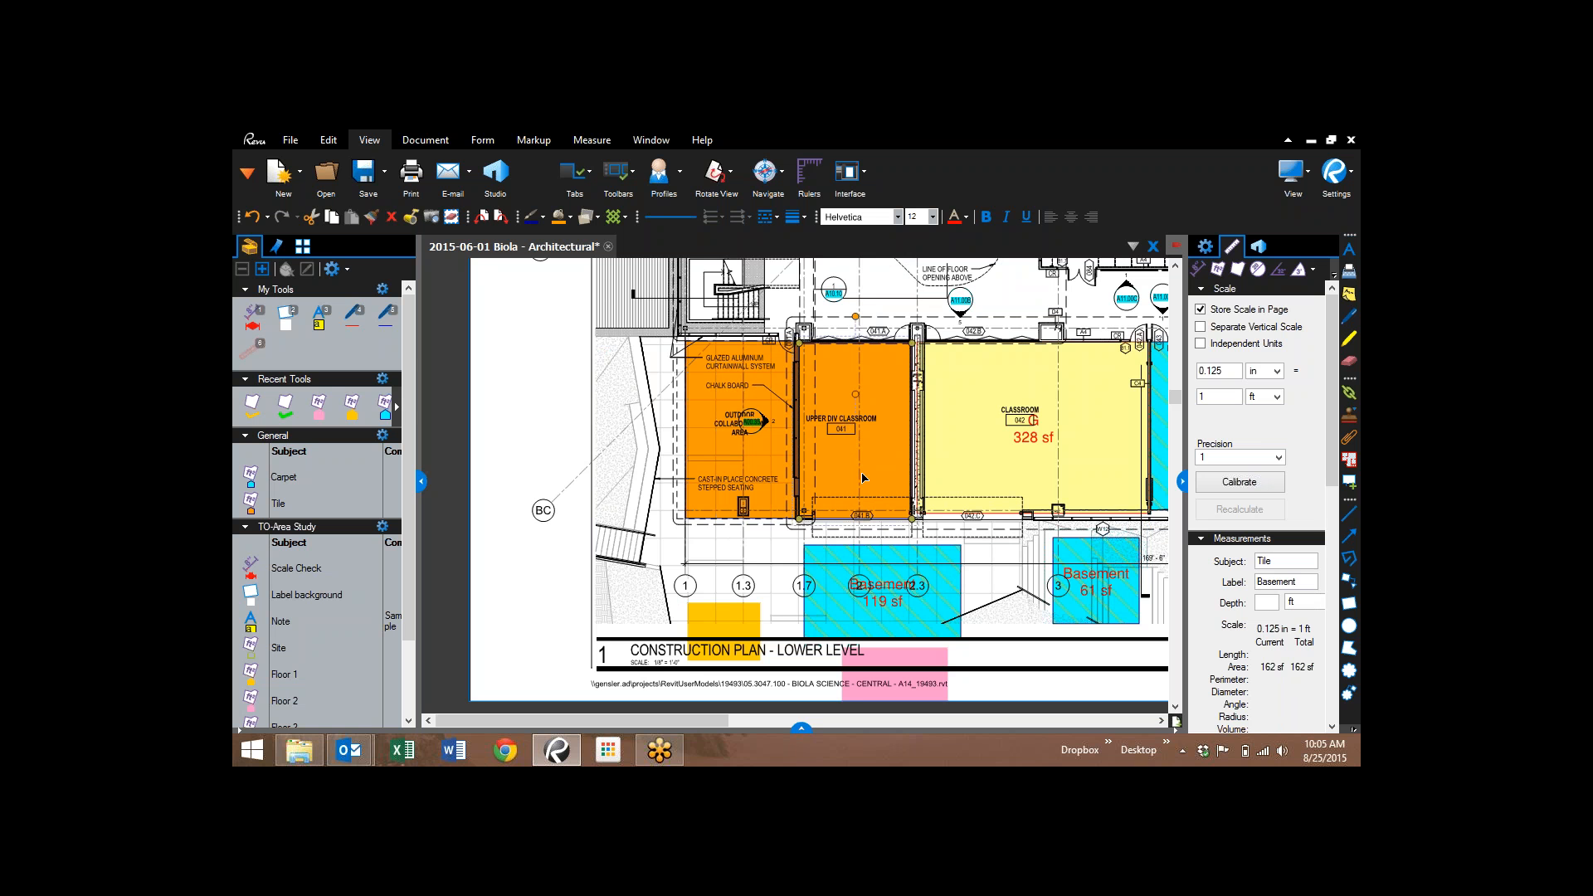
left_click(842, 574)
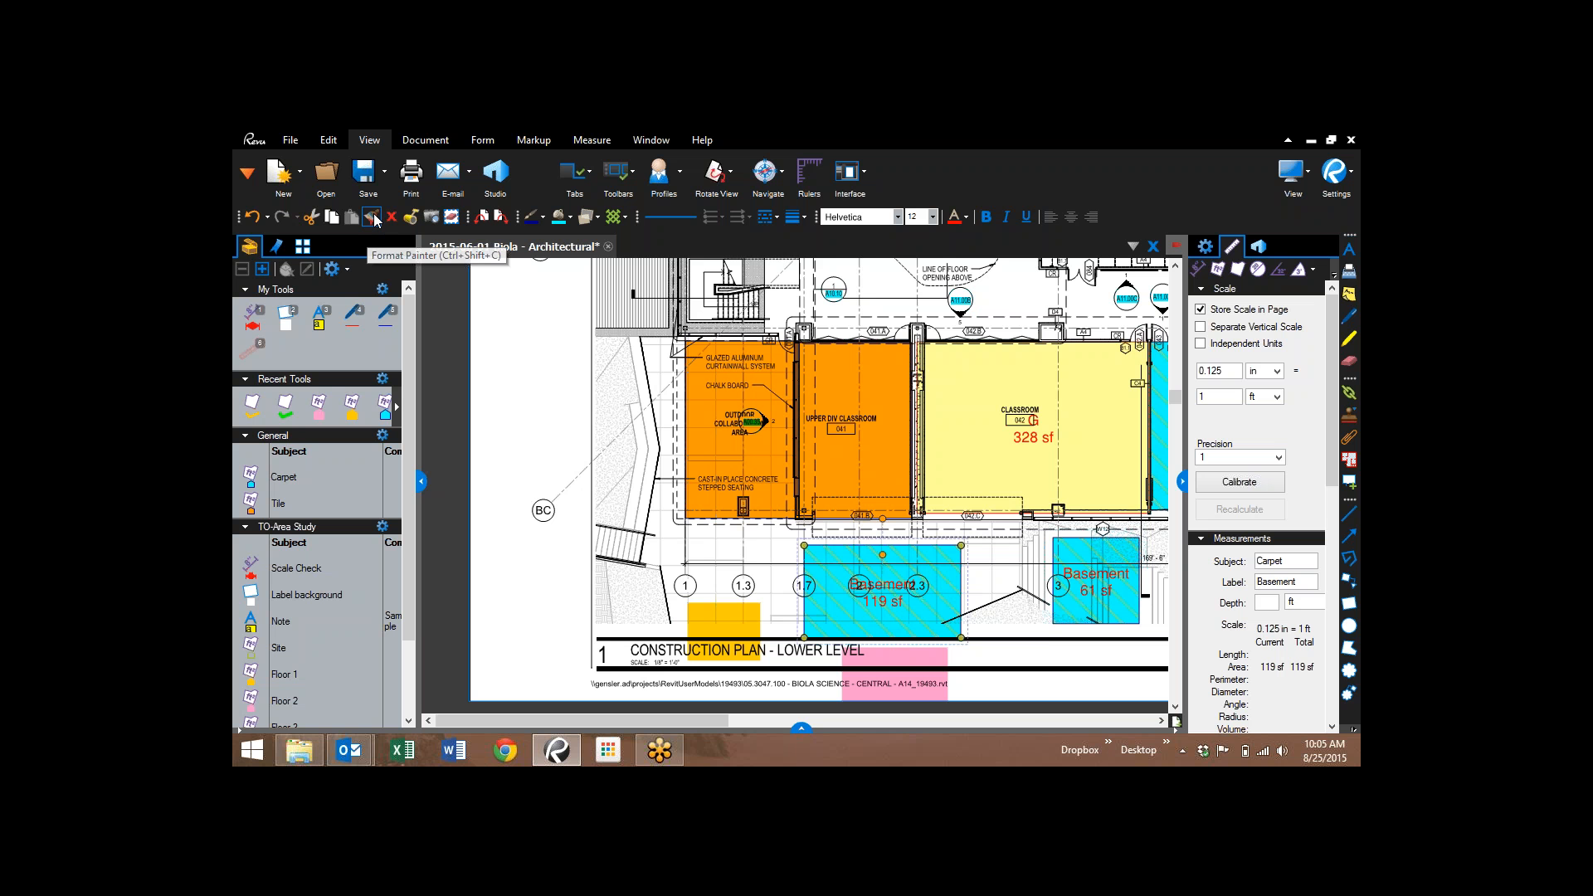
right_click(909, 175)
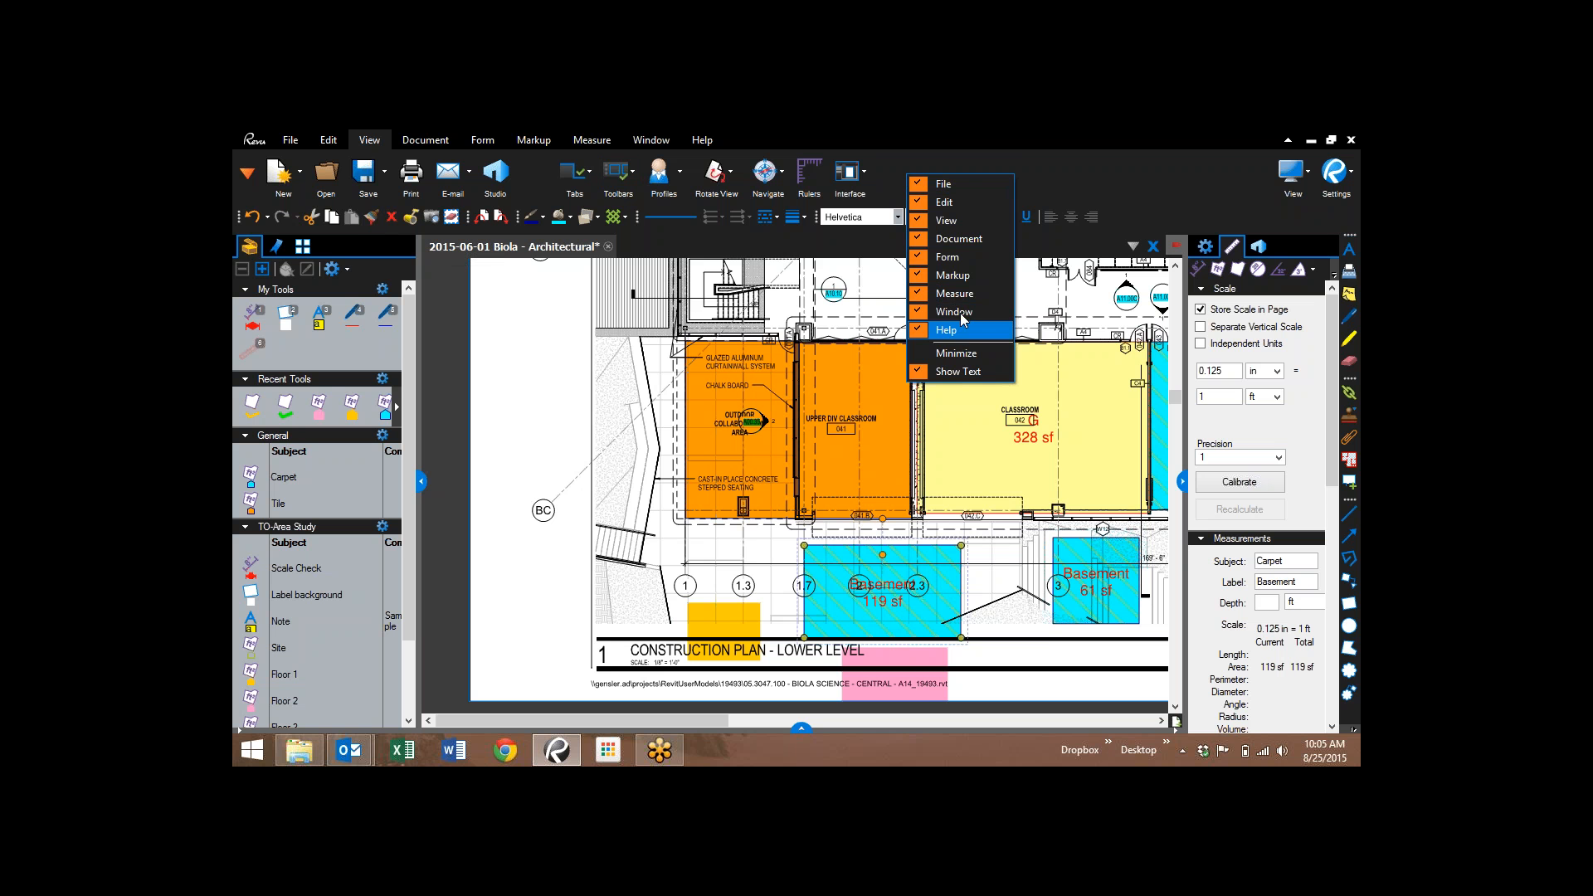
left_click(958, 145)
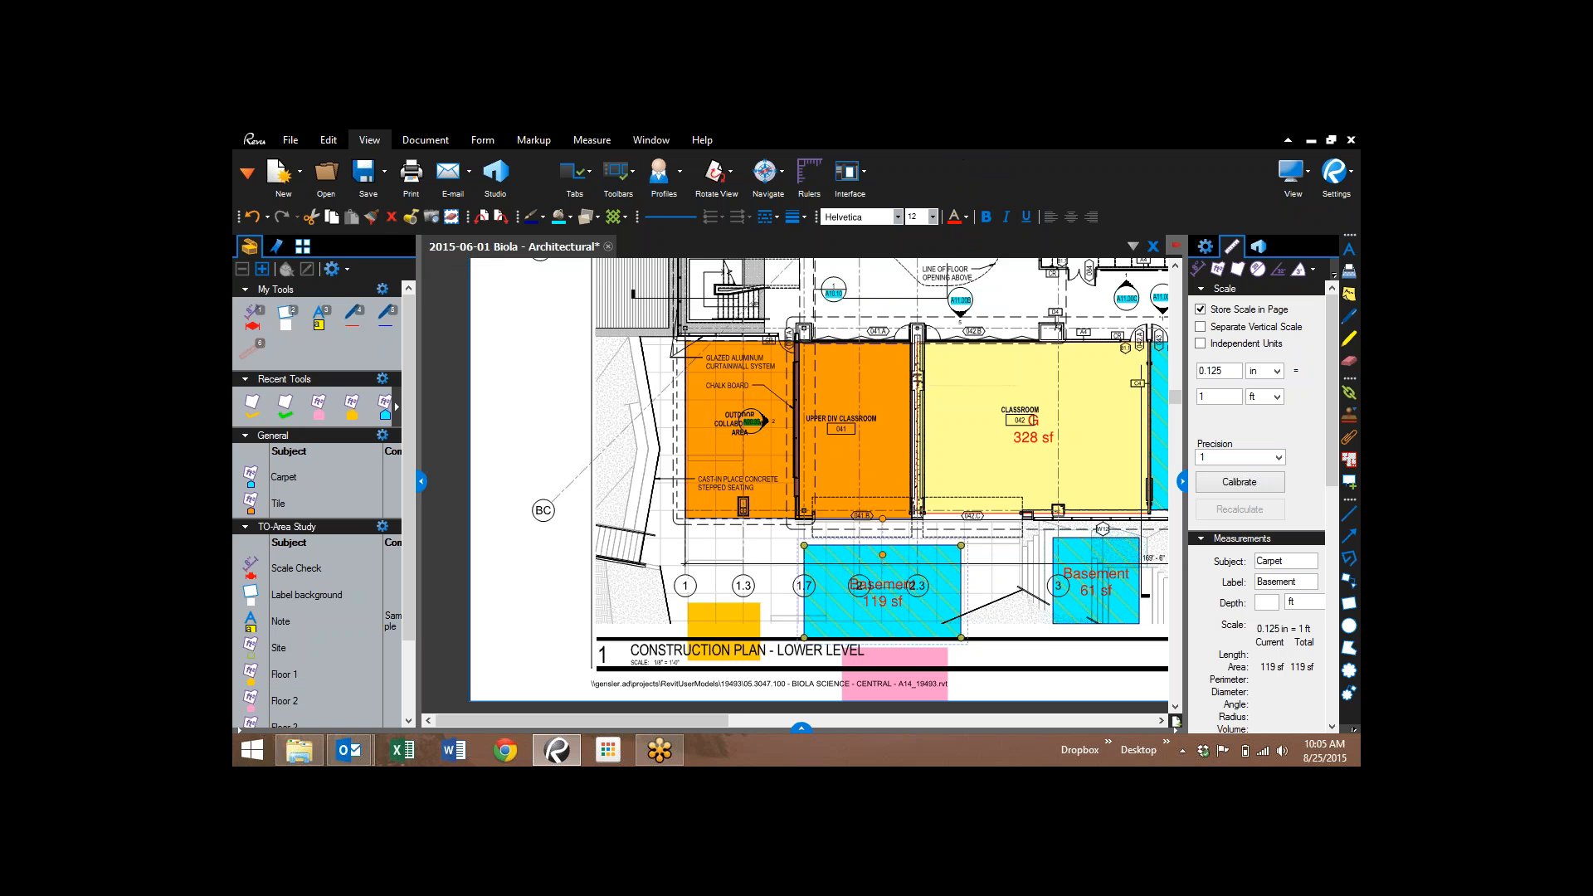
left_click(371, 217)
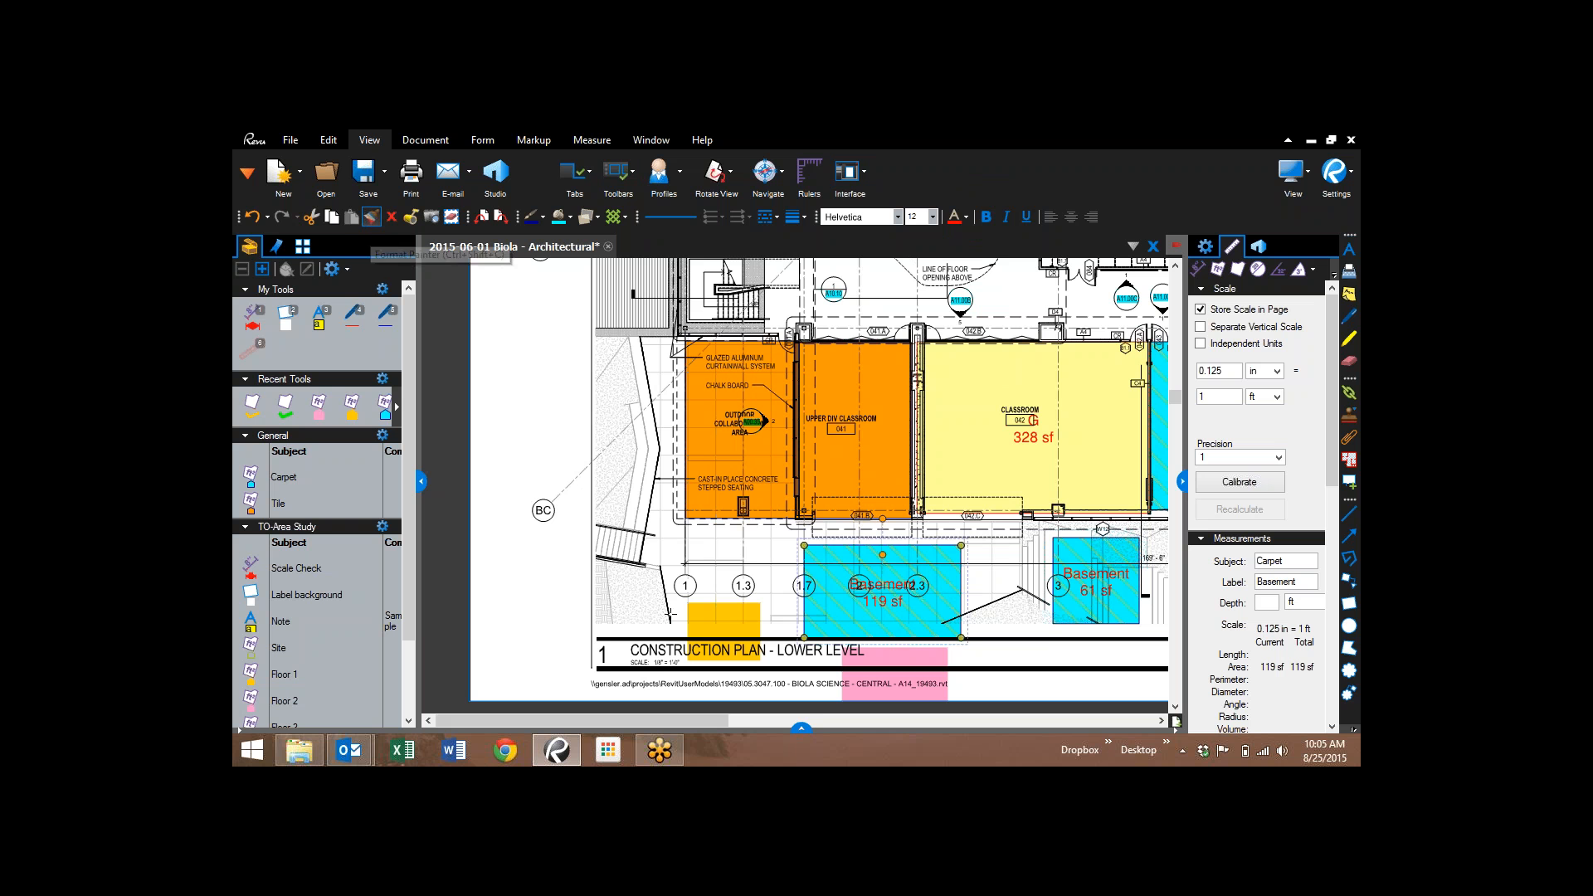
left_click(869, 412)
left_click(741, 423)
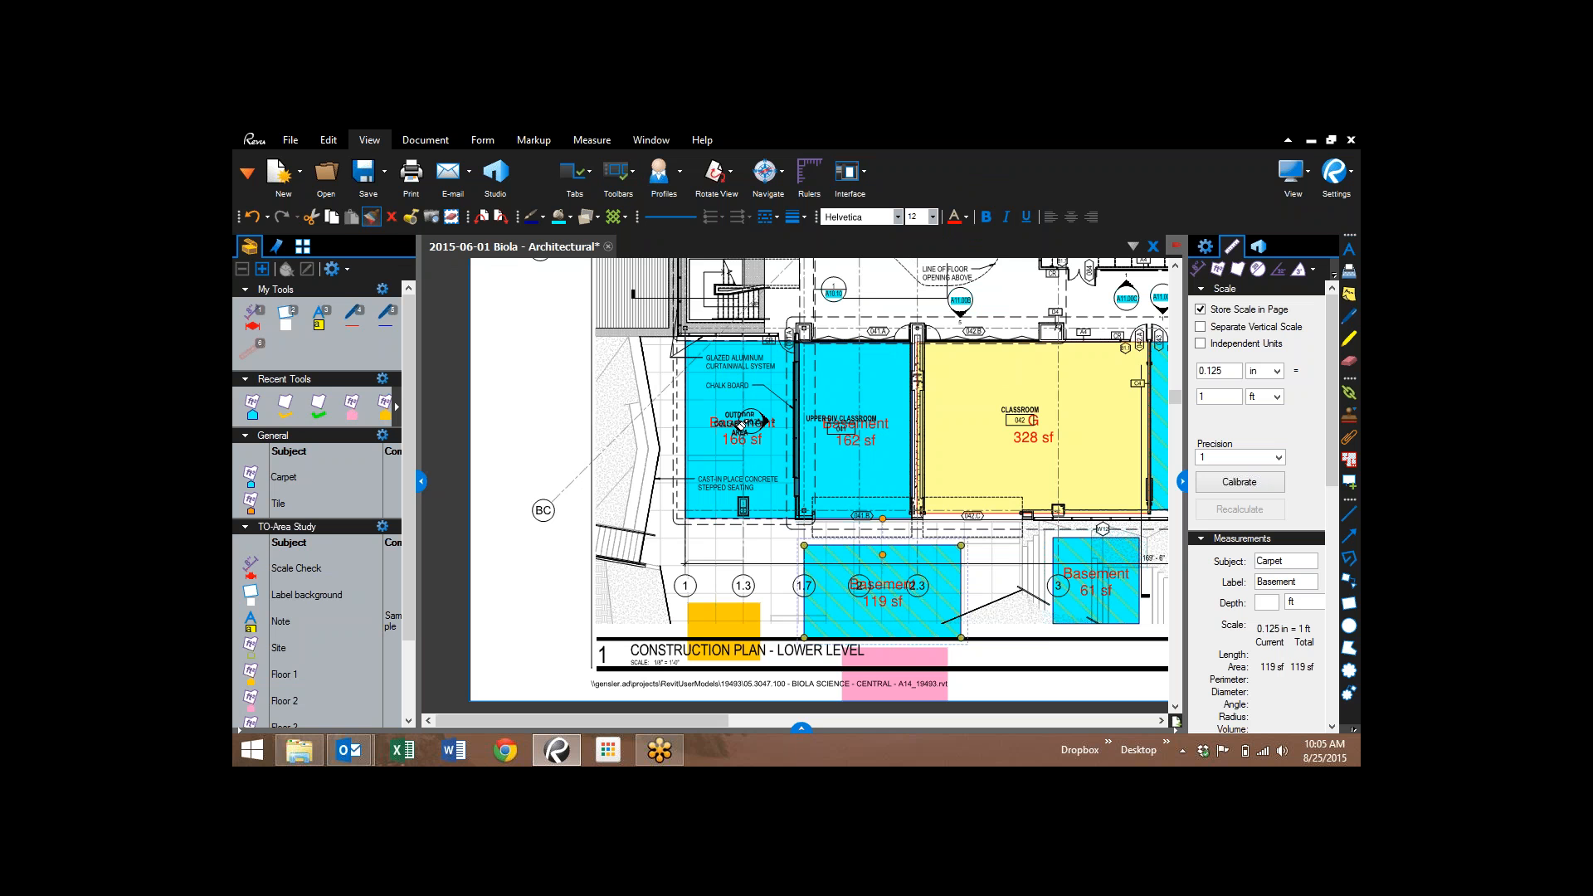
left_click(740, 614)
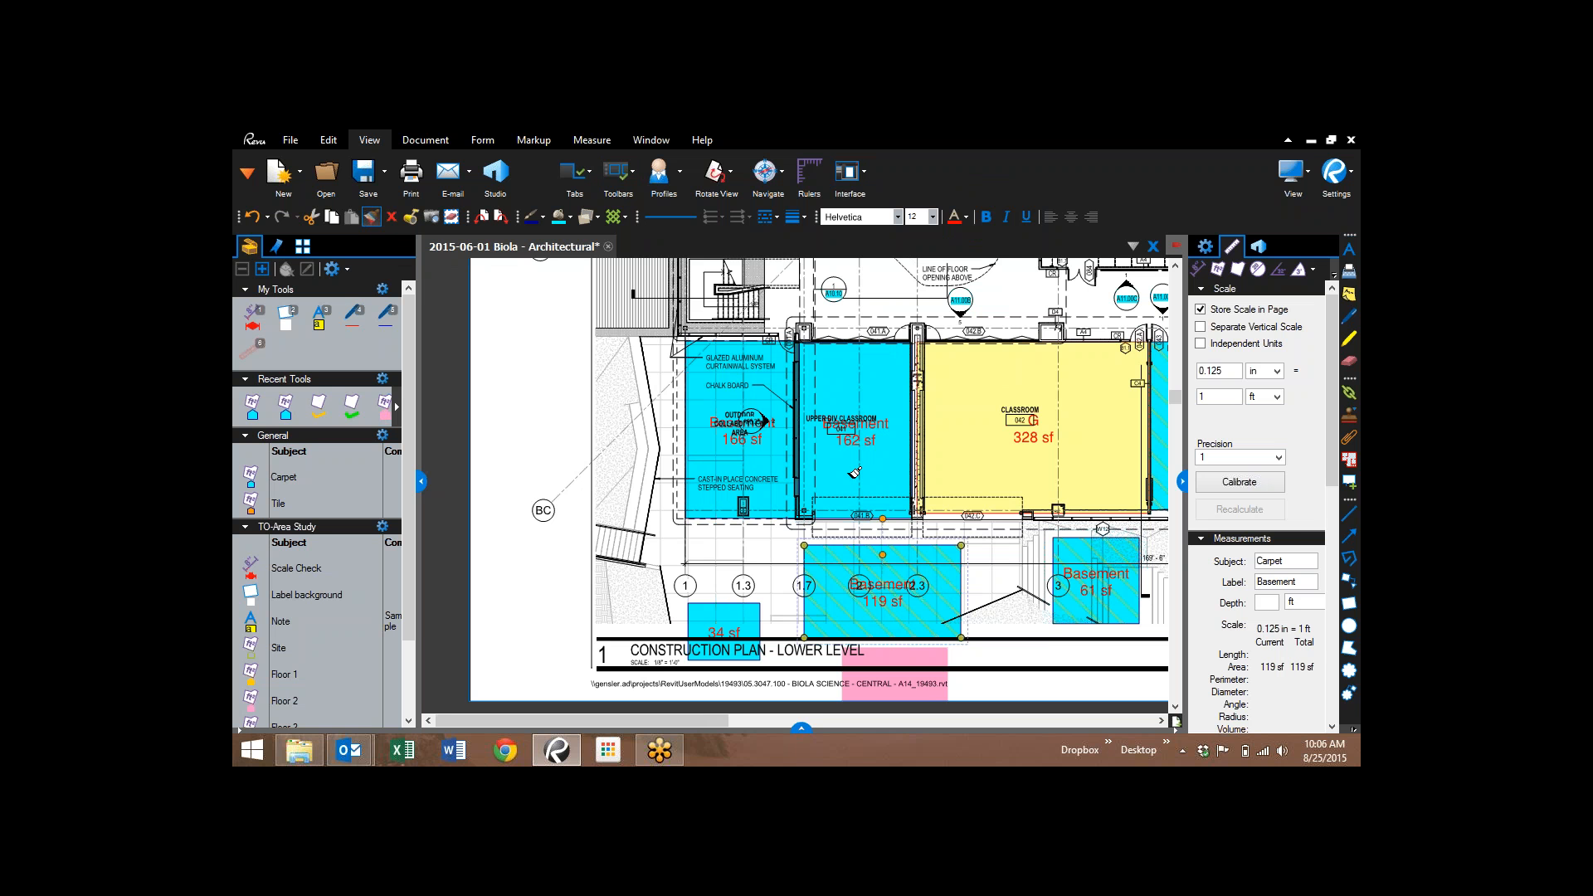
key("Escape")
- Select the three reformatted areas together and set their subject to Carpet, leaving the hatched 119 sf area selected at the end
mouse_move(846, 453)
left_click(848, 466)
left_click(707, 455)
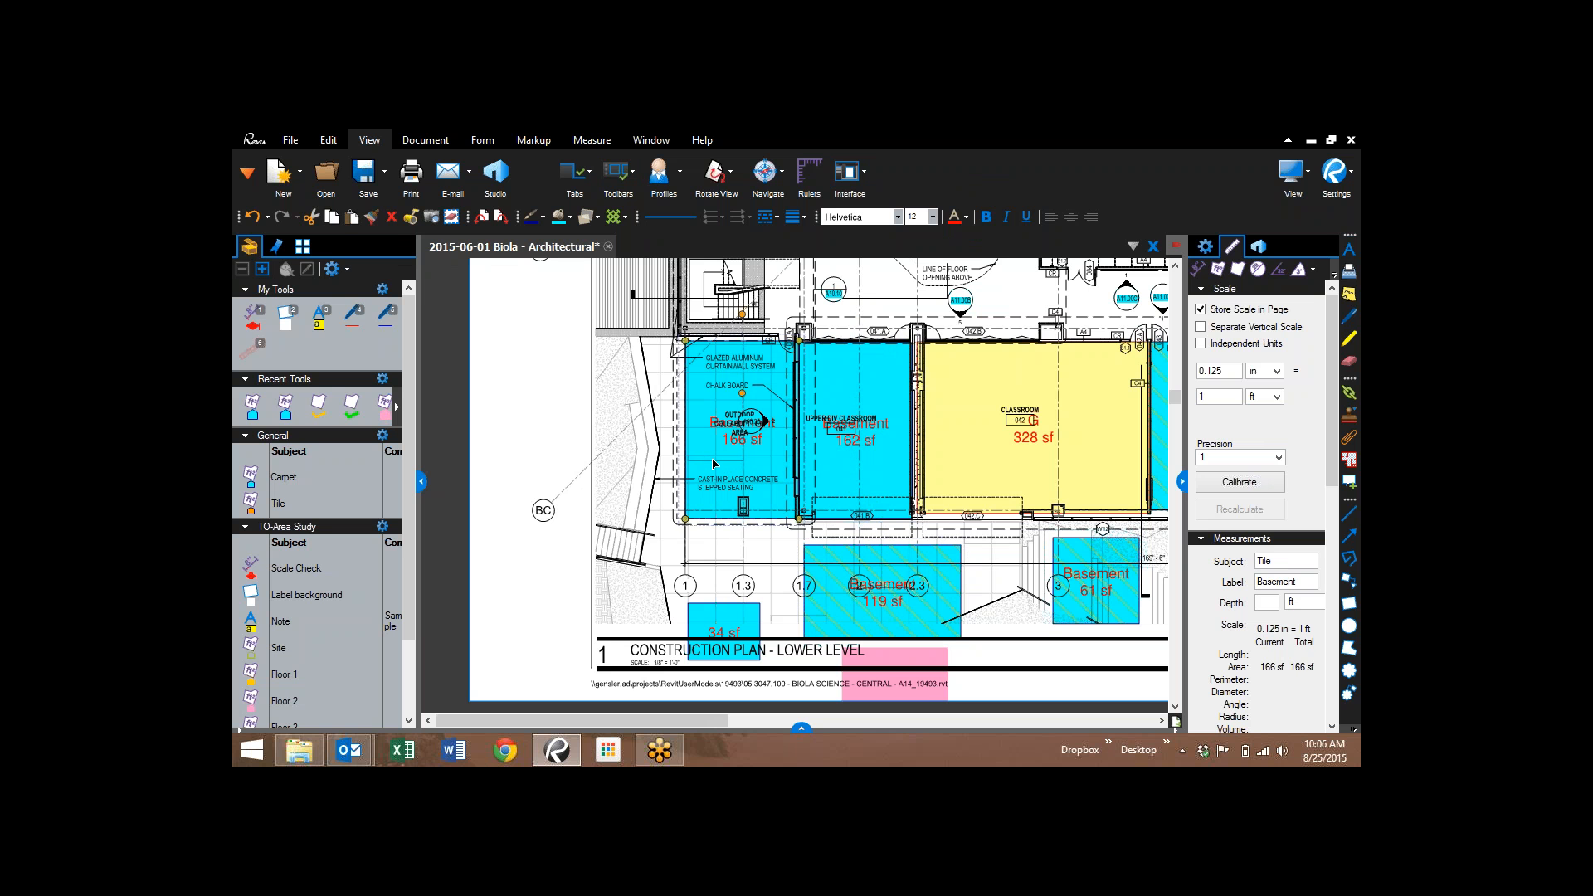
left_click(848, 452, "ctrl")
left_click(743, 618, "ctrl")
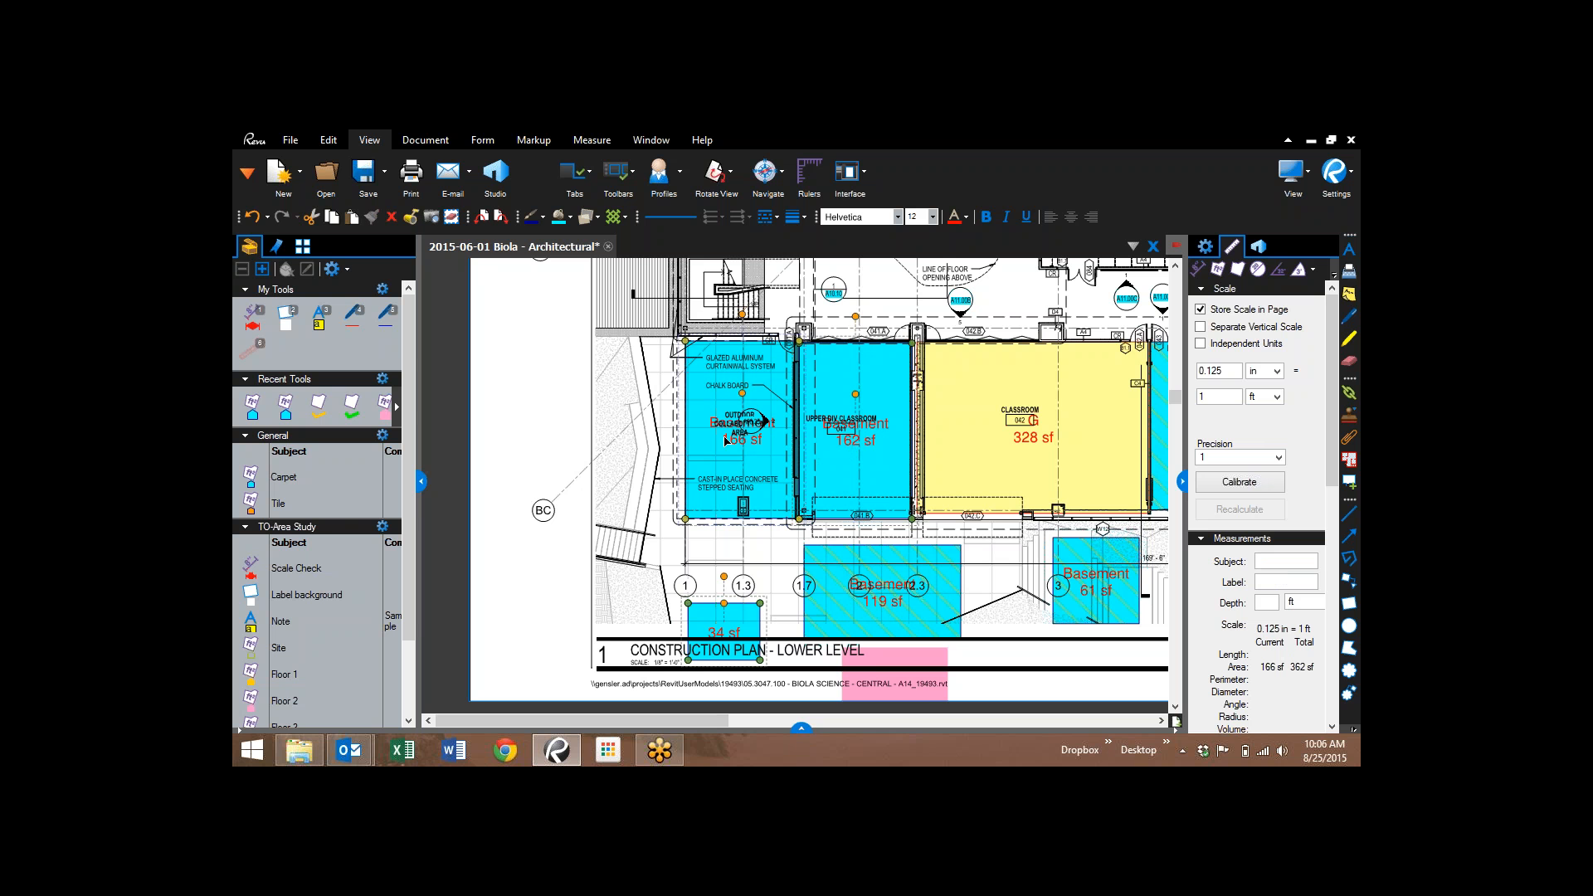
left_click(1206, 247)
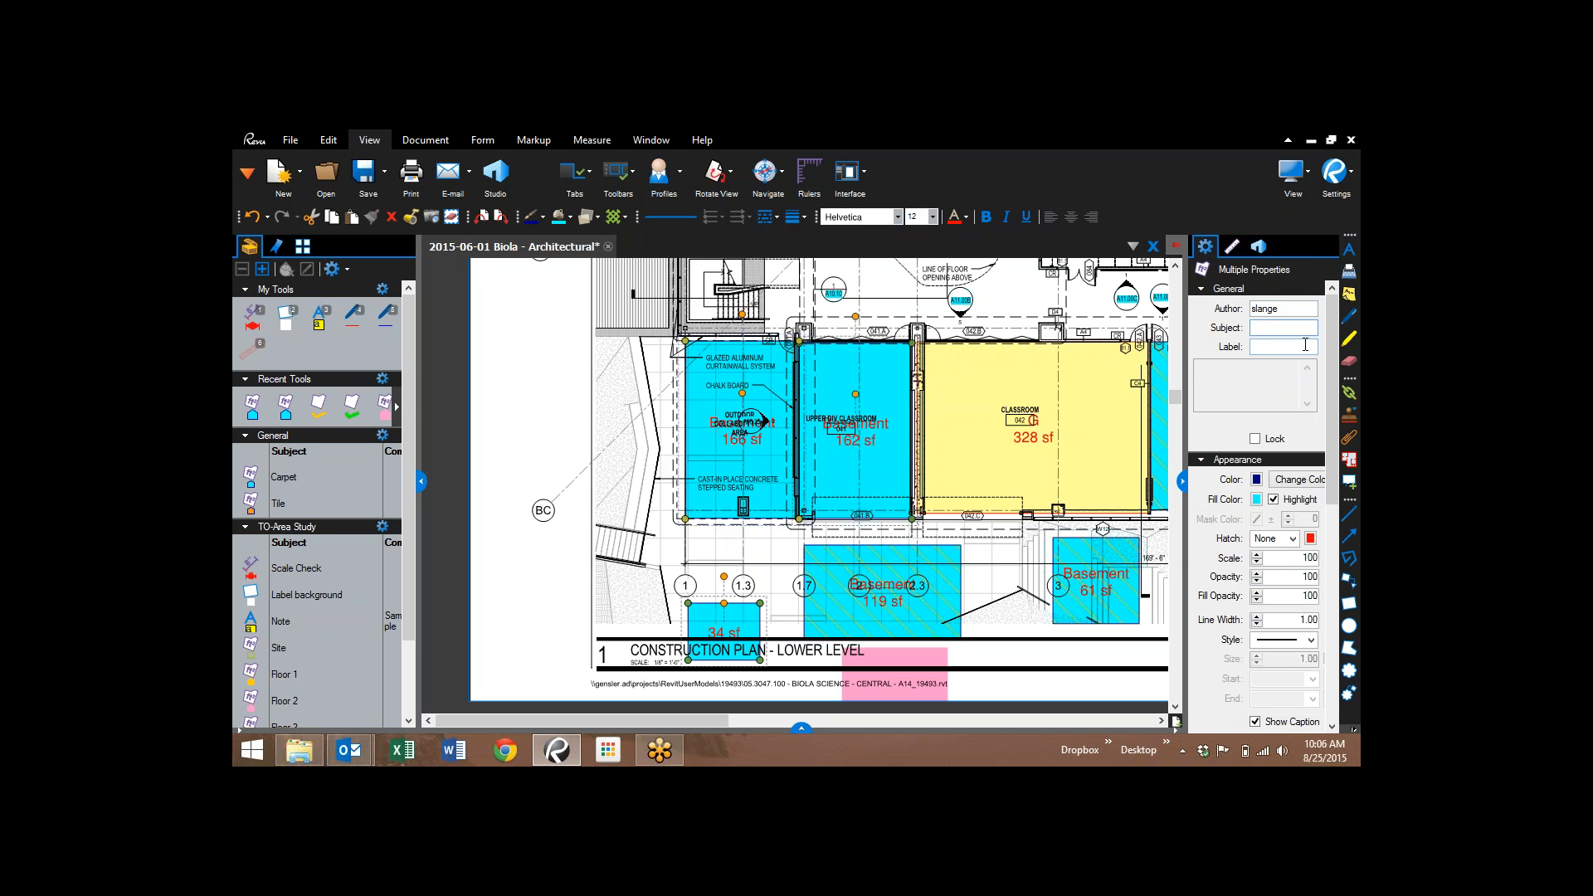
type("Carpet")
left_click(1281, 346)
left_click(906, 583)
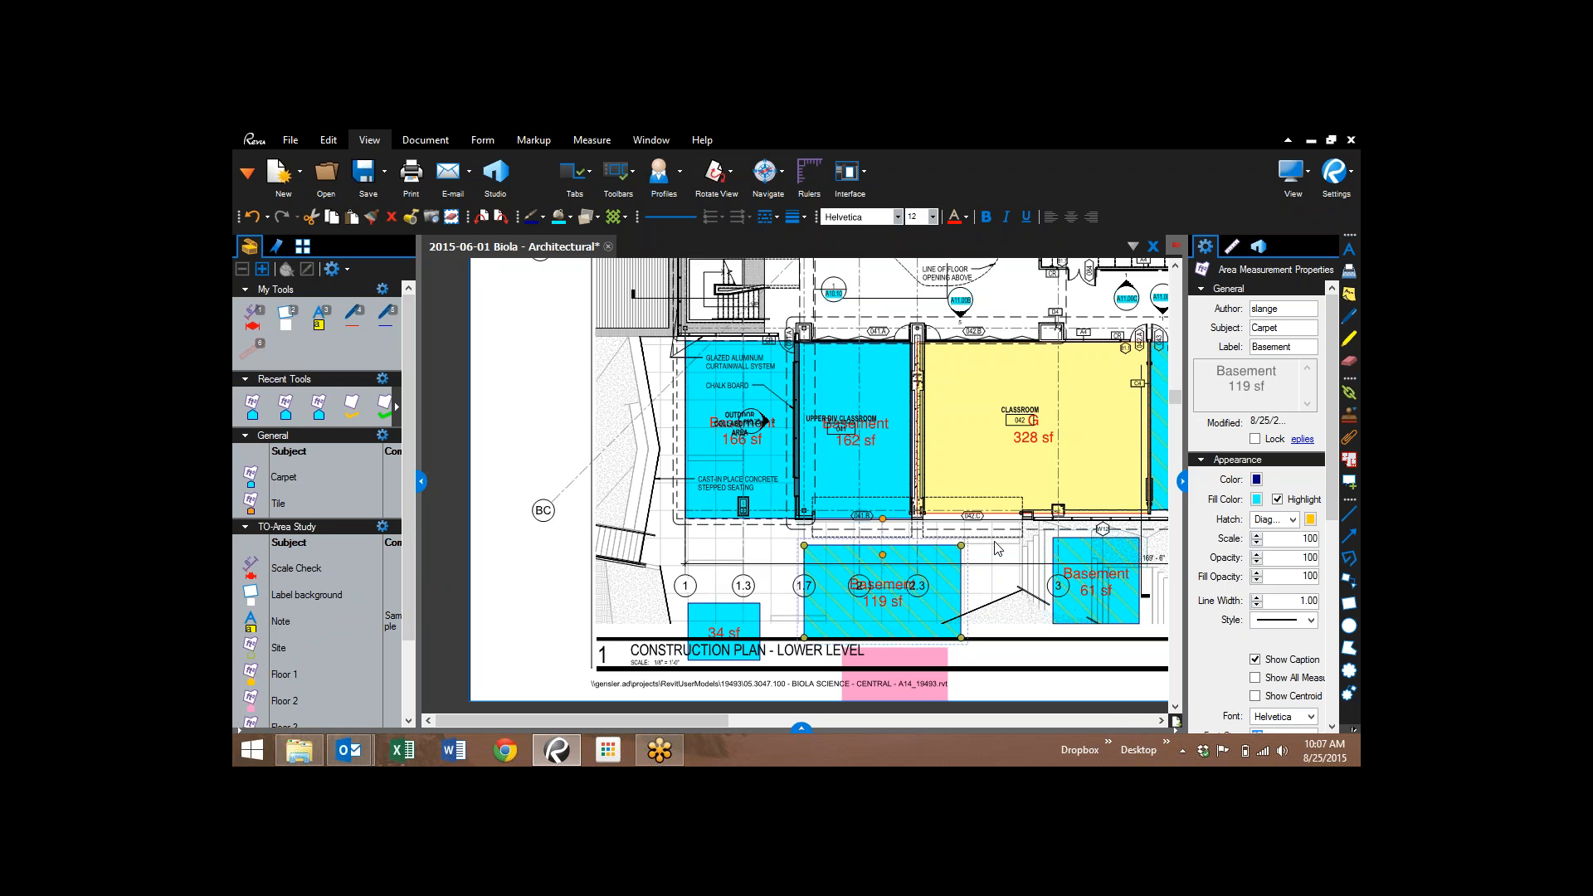
- Show the markups list, reverse its sorting by Subject to review the Carpet group, and hide the list again
left_click(802, 728)
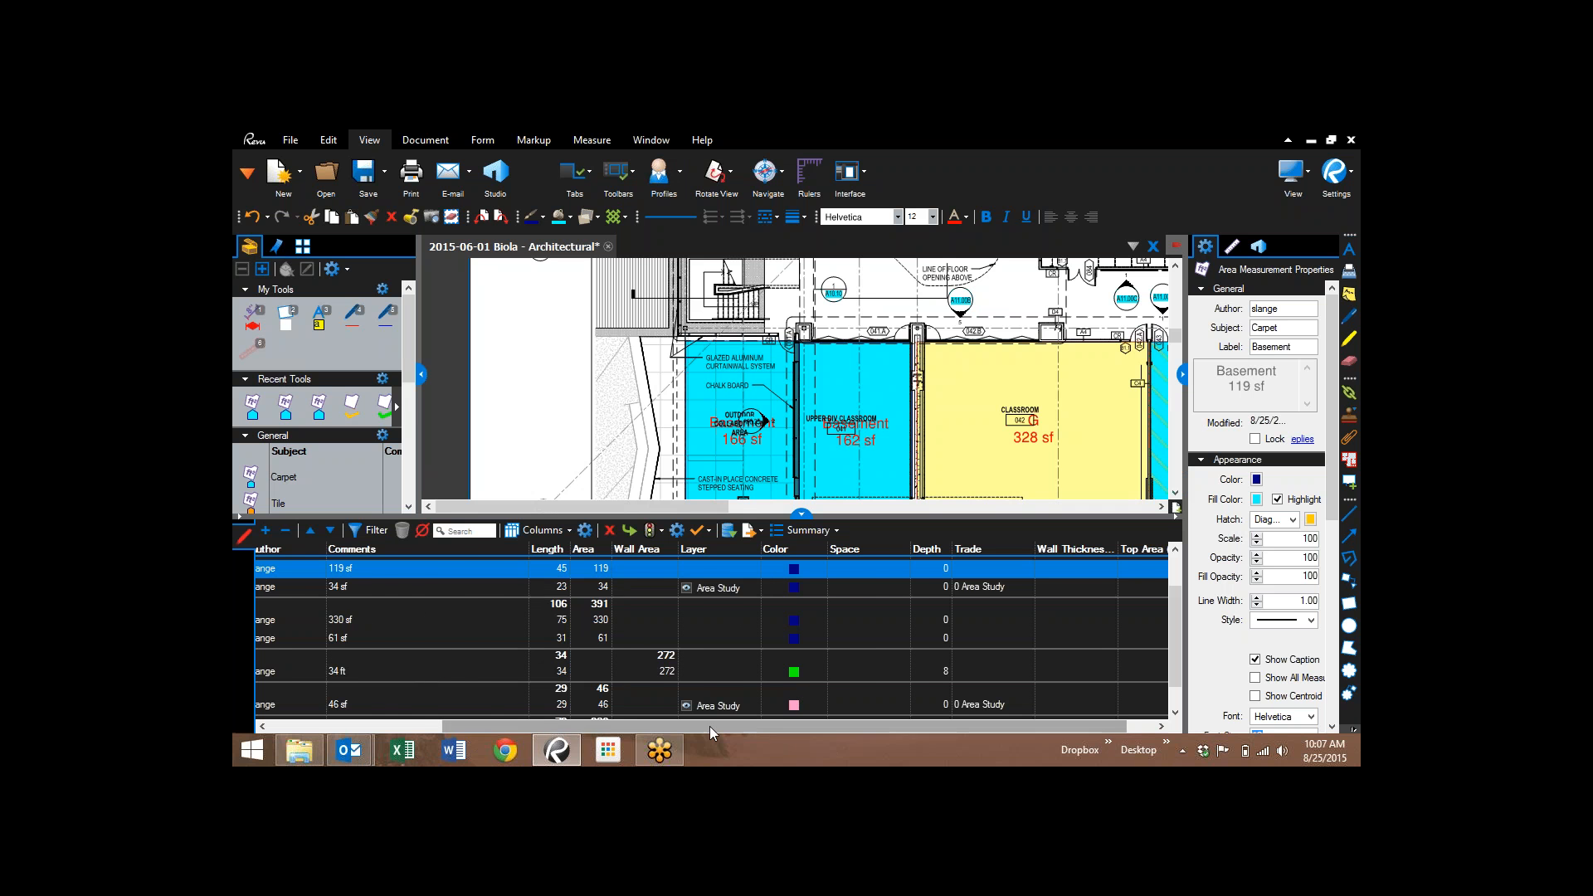
left_click_drag(712, 728, 569, 733)
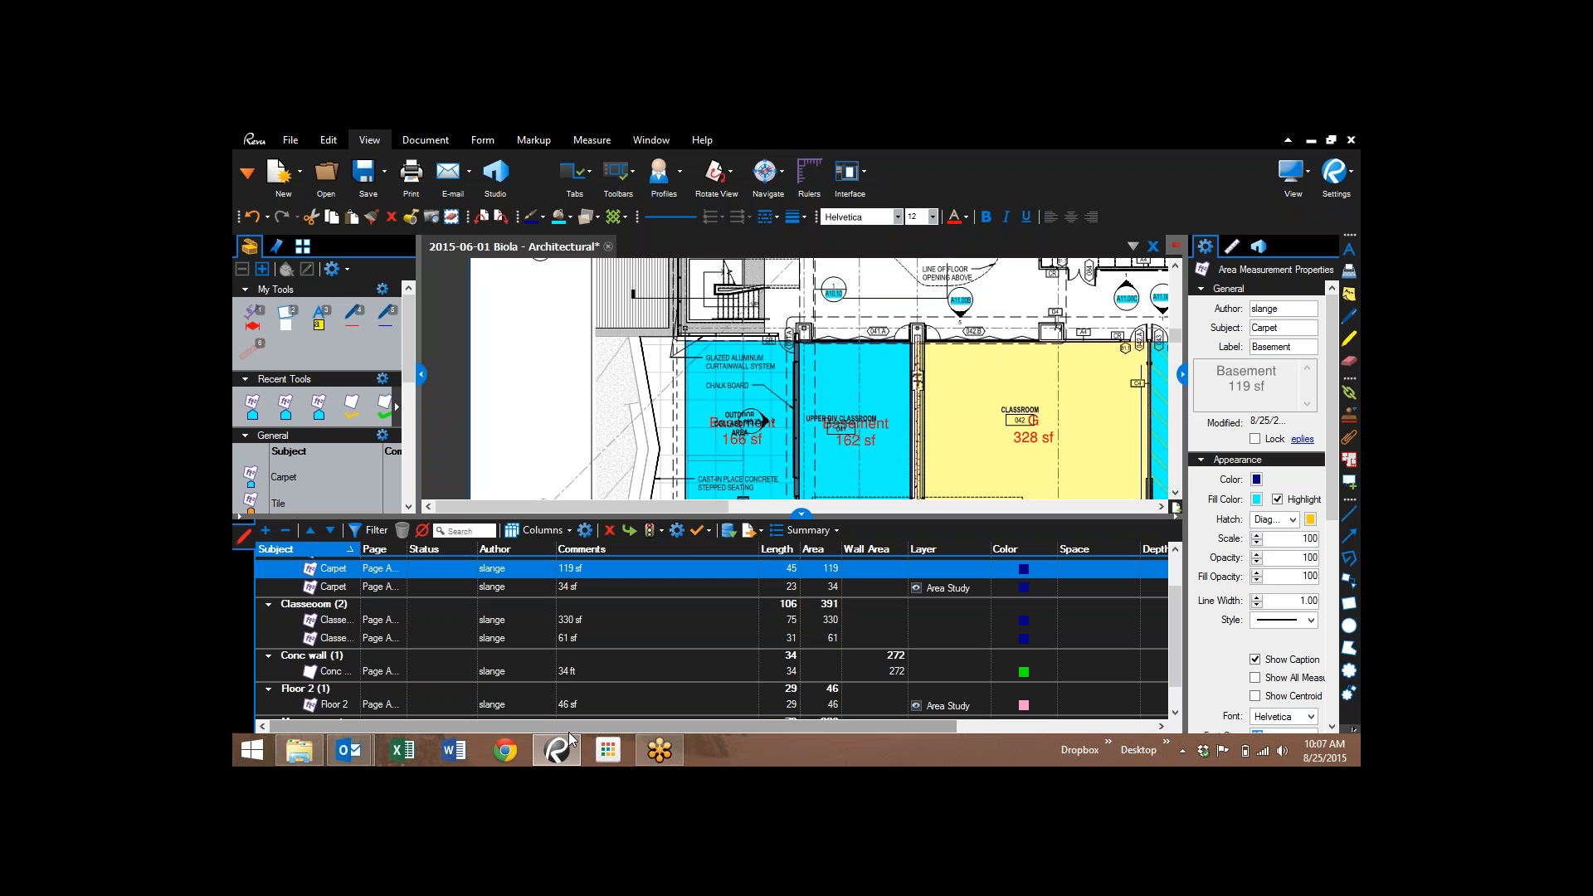
left_click(297, 553)
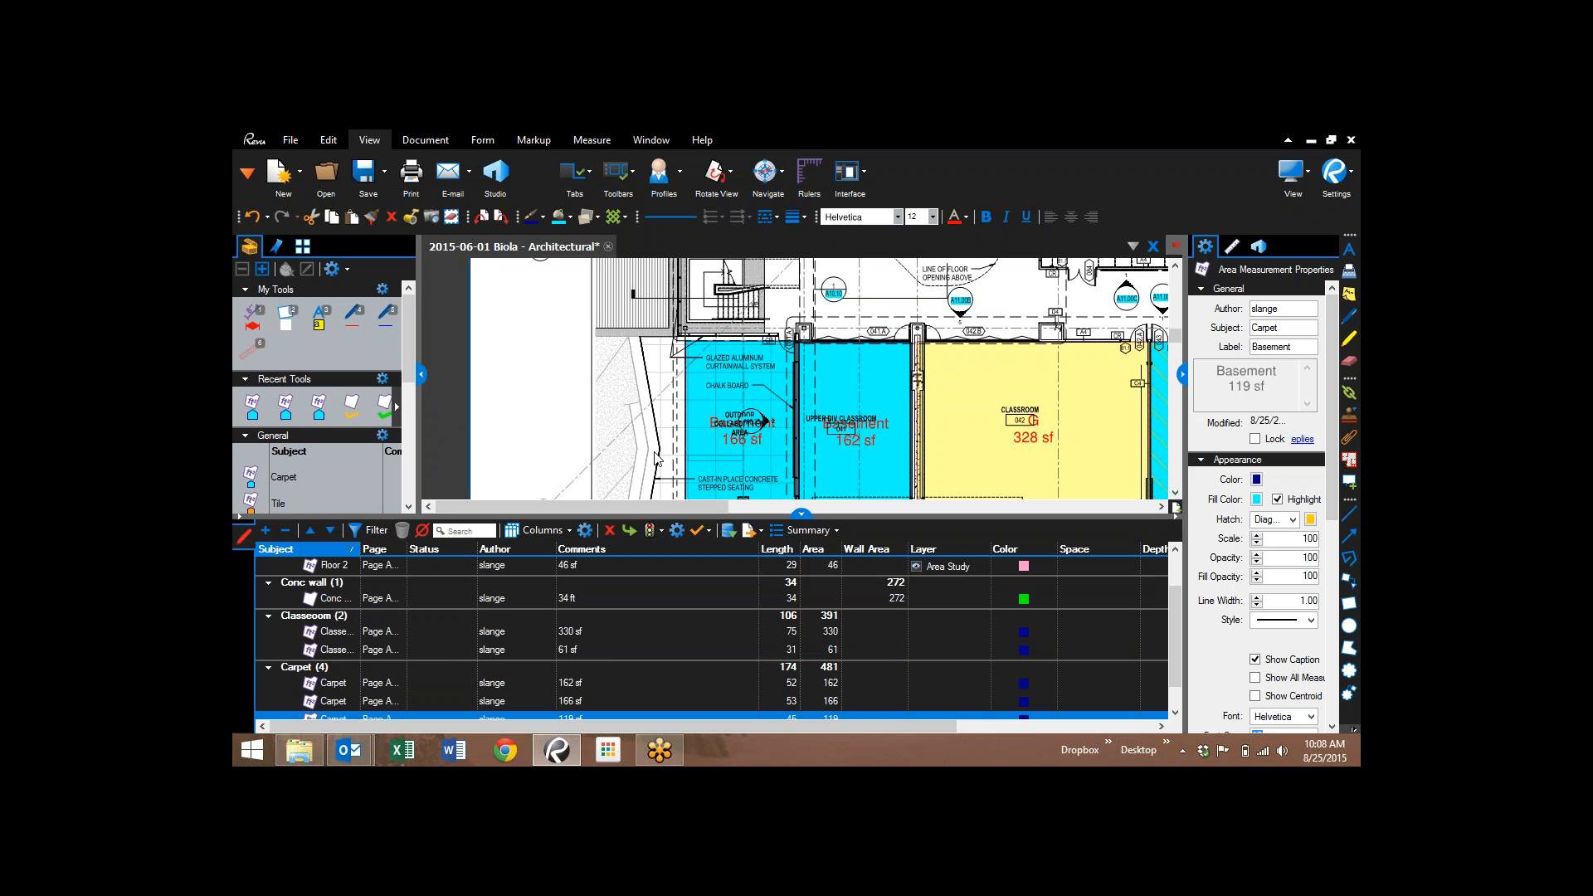
left_click(802, 514)
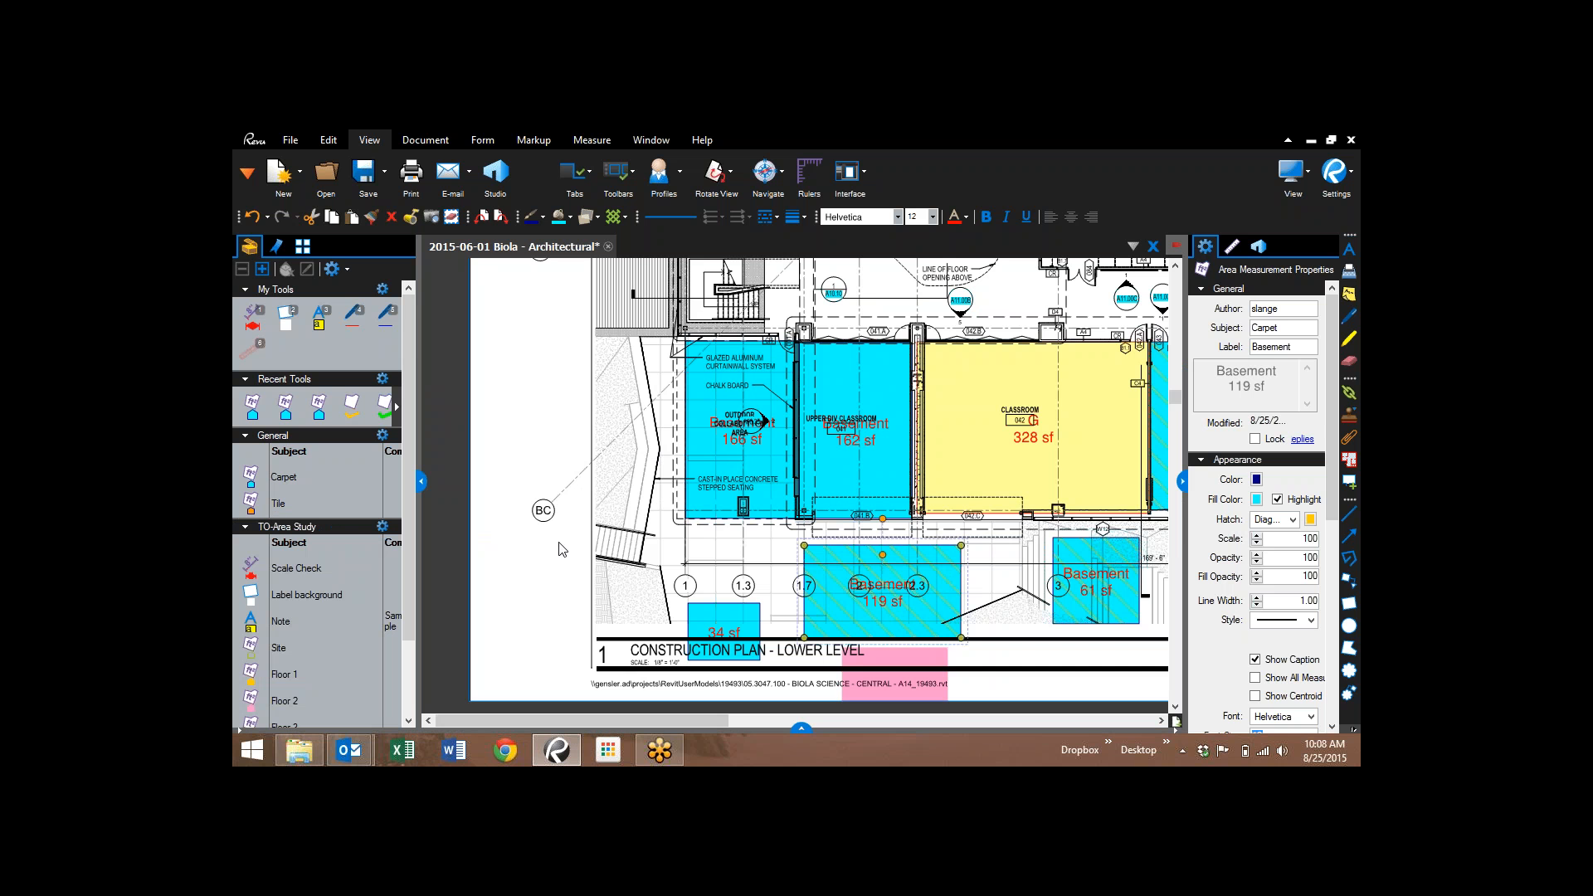
- Switch the workspace to the Takeoff-1 screen profile
scroll(358, 579, "down", 2)
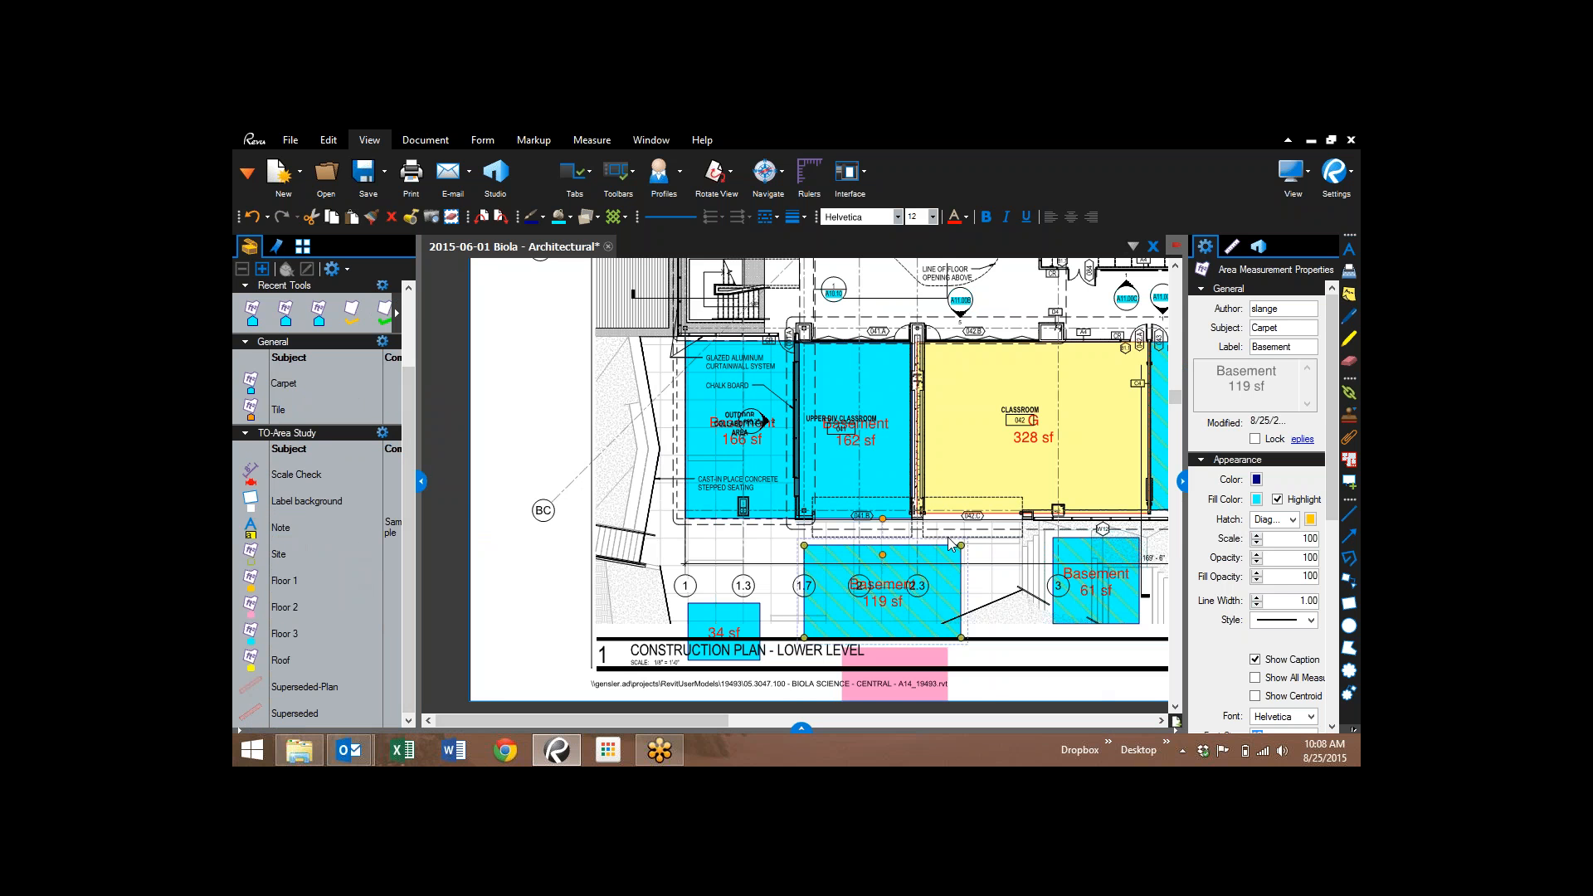
left_click(678, 174)
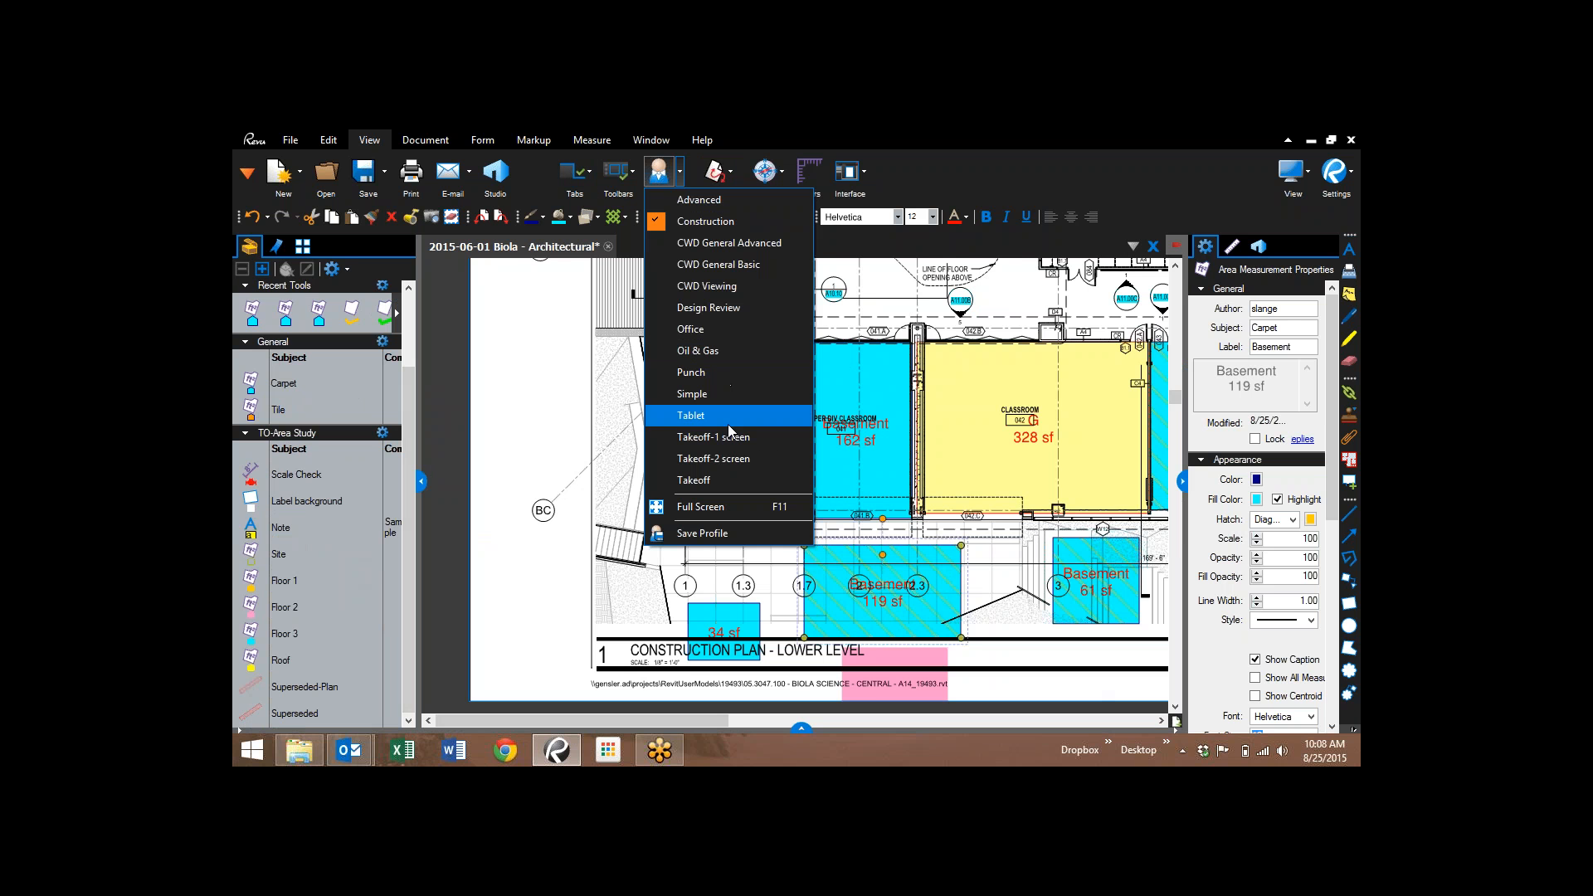
left_click(720, 437)
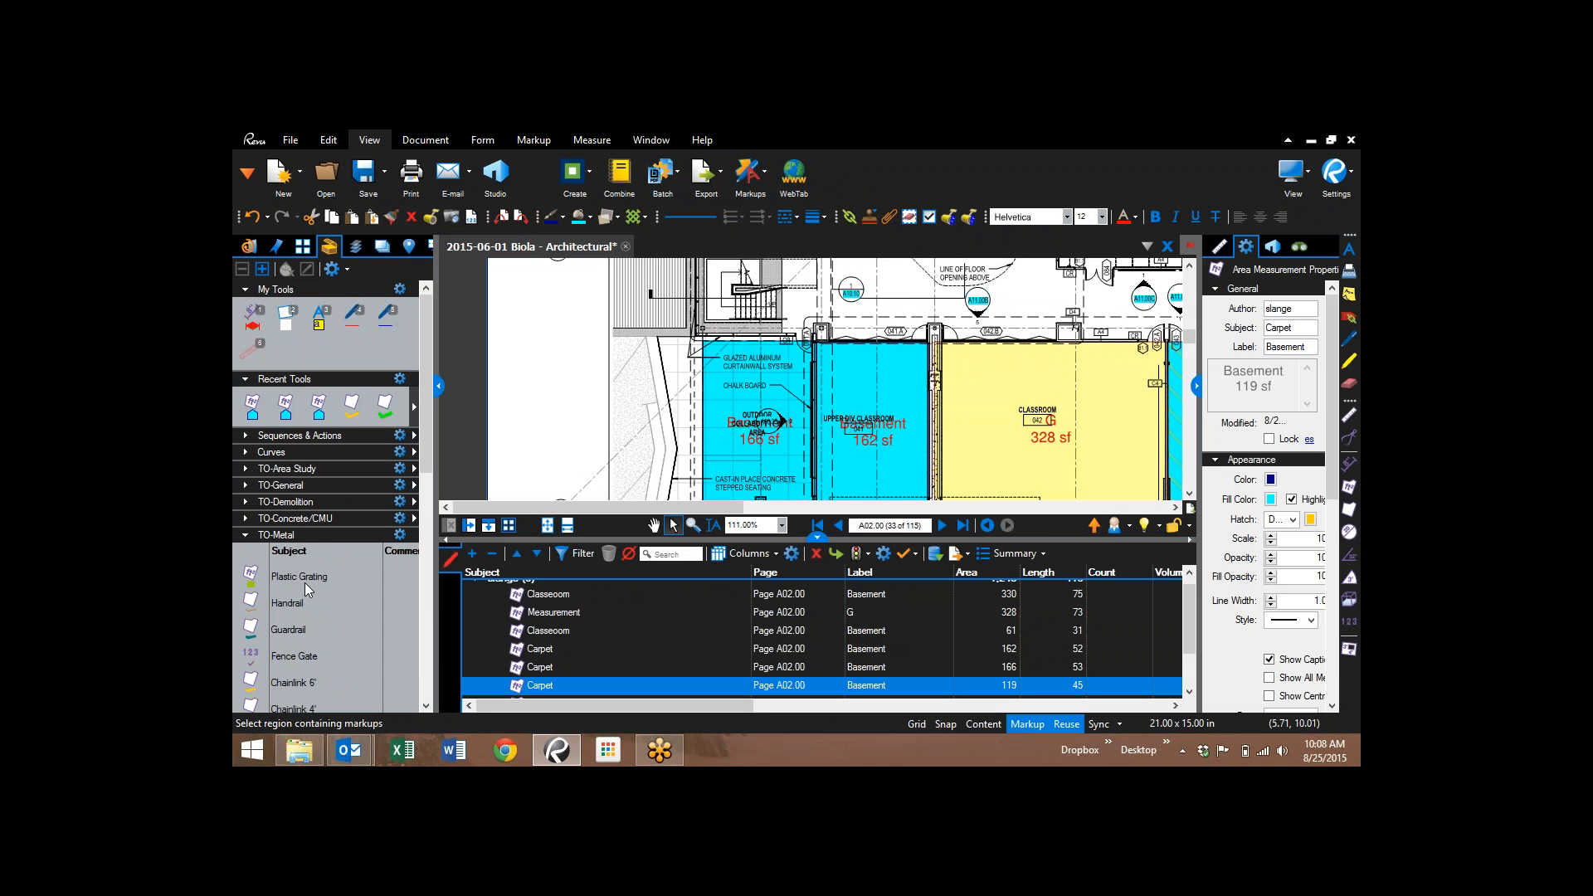
- Place four count marks with the Fence Gate tool from TO-Metal at the door openings along the classrooms and outdoor area
scroll(305, 583, "down", 4)
left_click(284, 465)
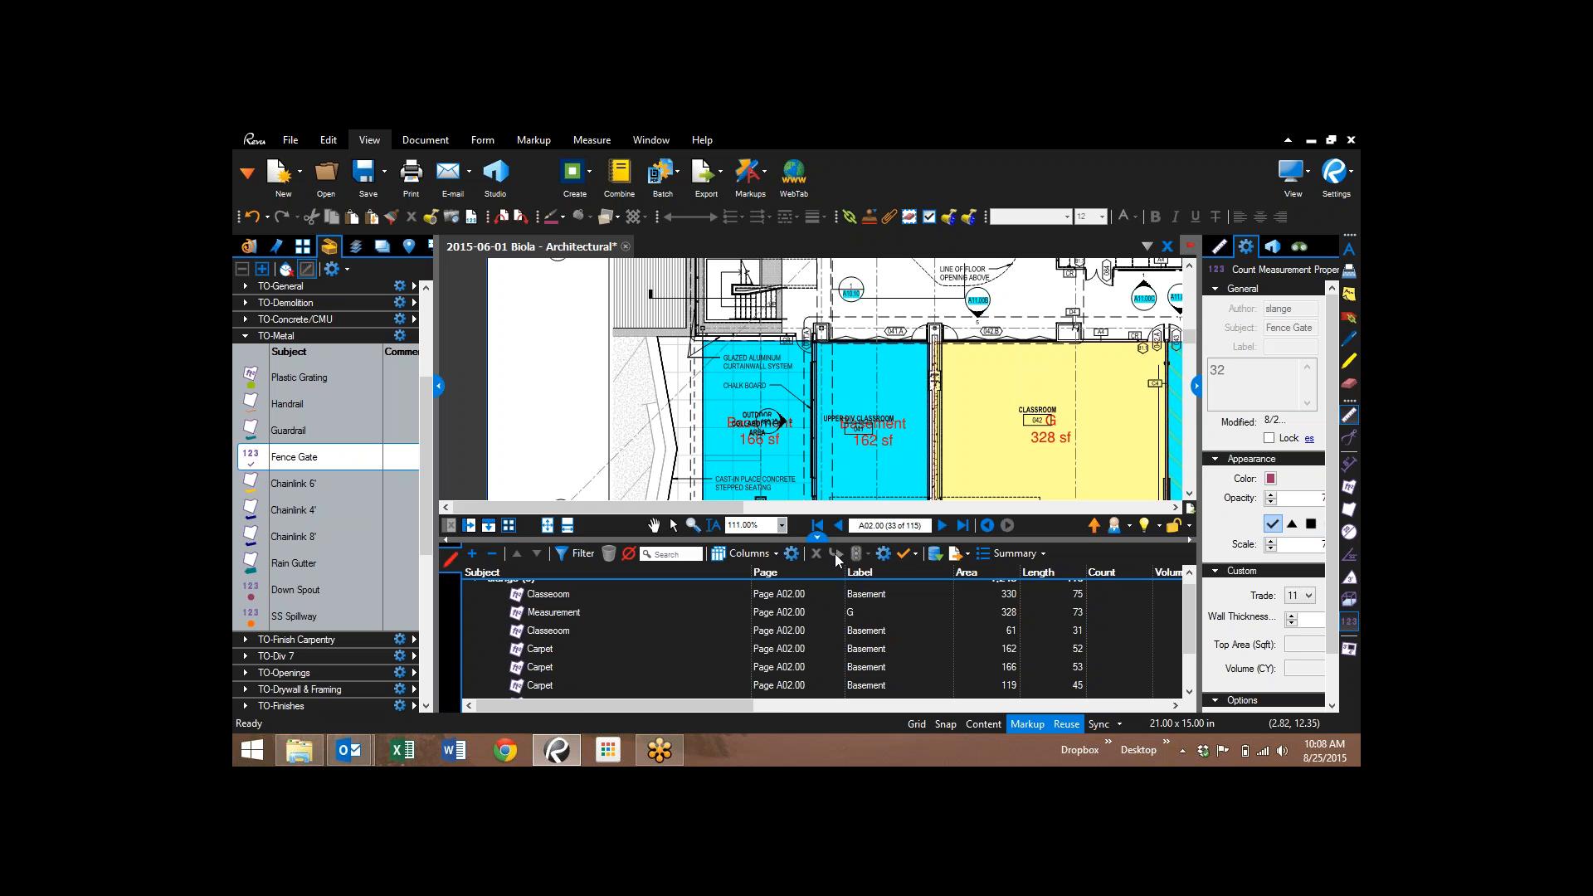
left_click(818, 537)
scroll(701, 402, "up", 2)
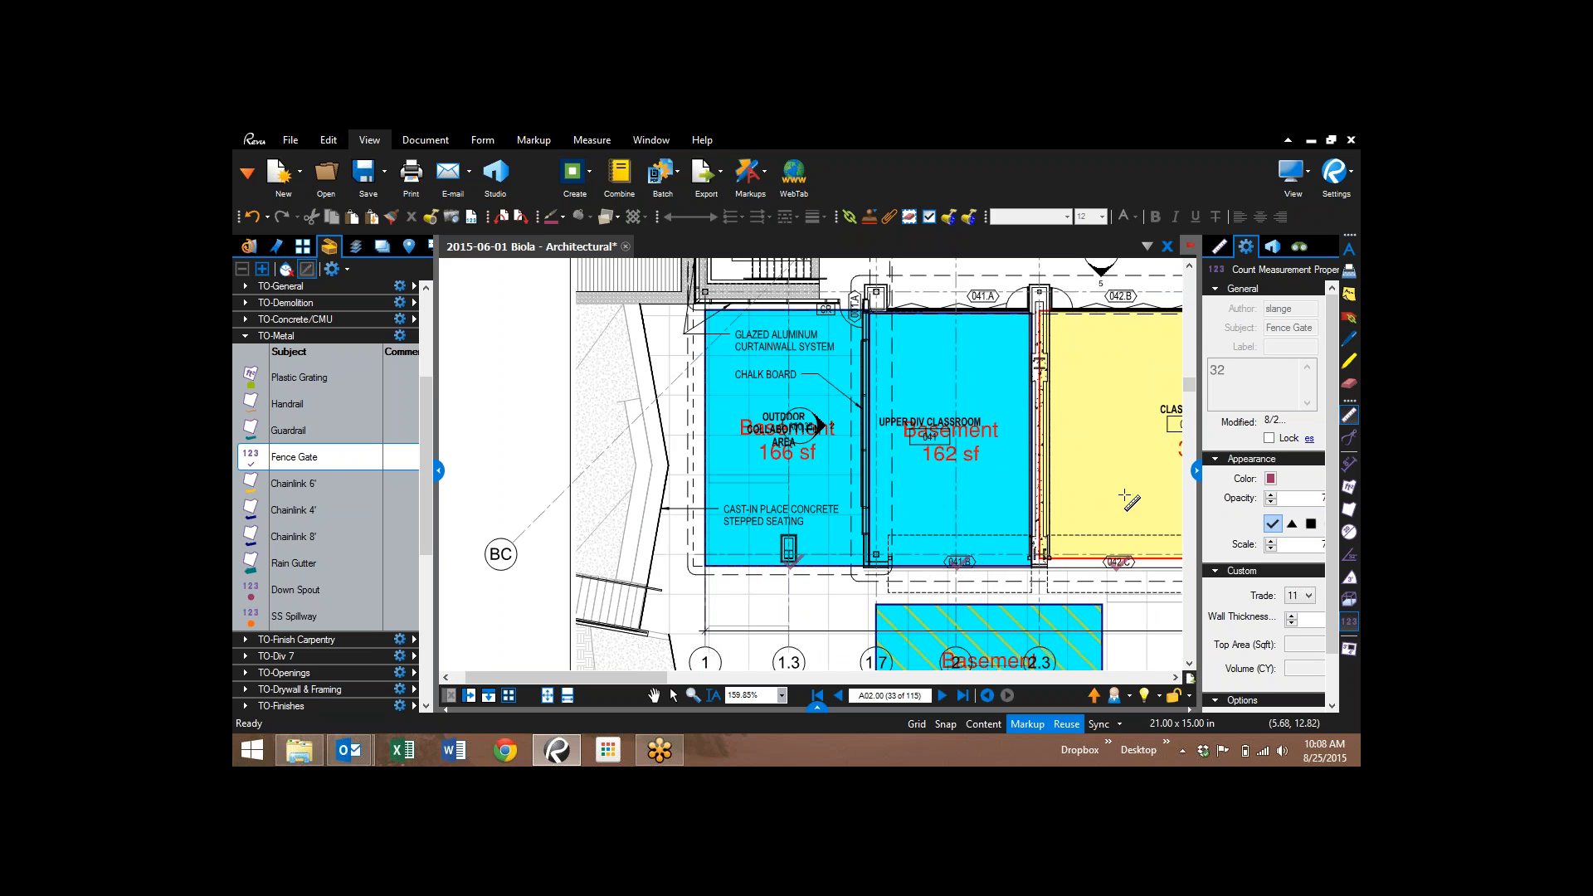
left_click(1106, 308)
key("Escape")
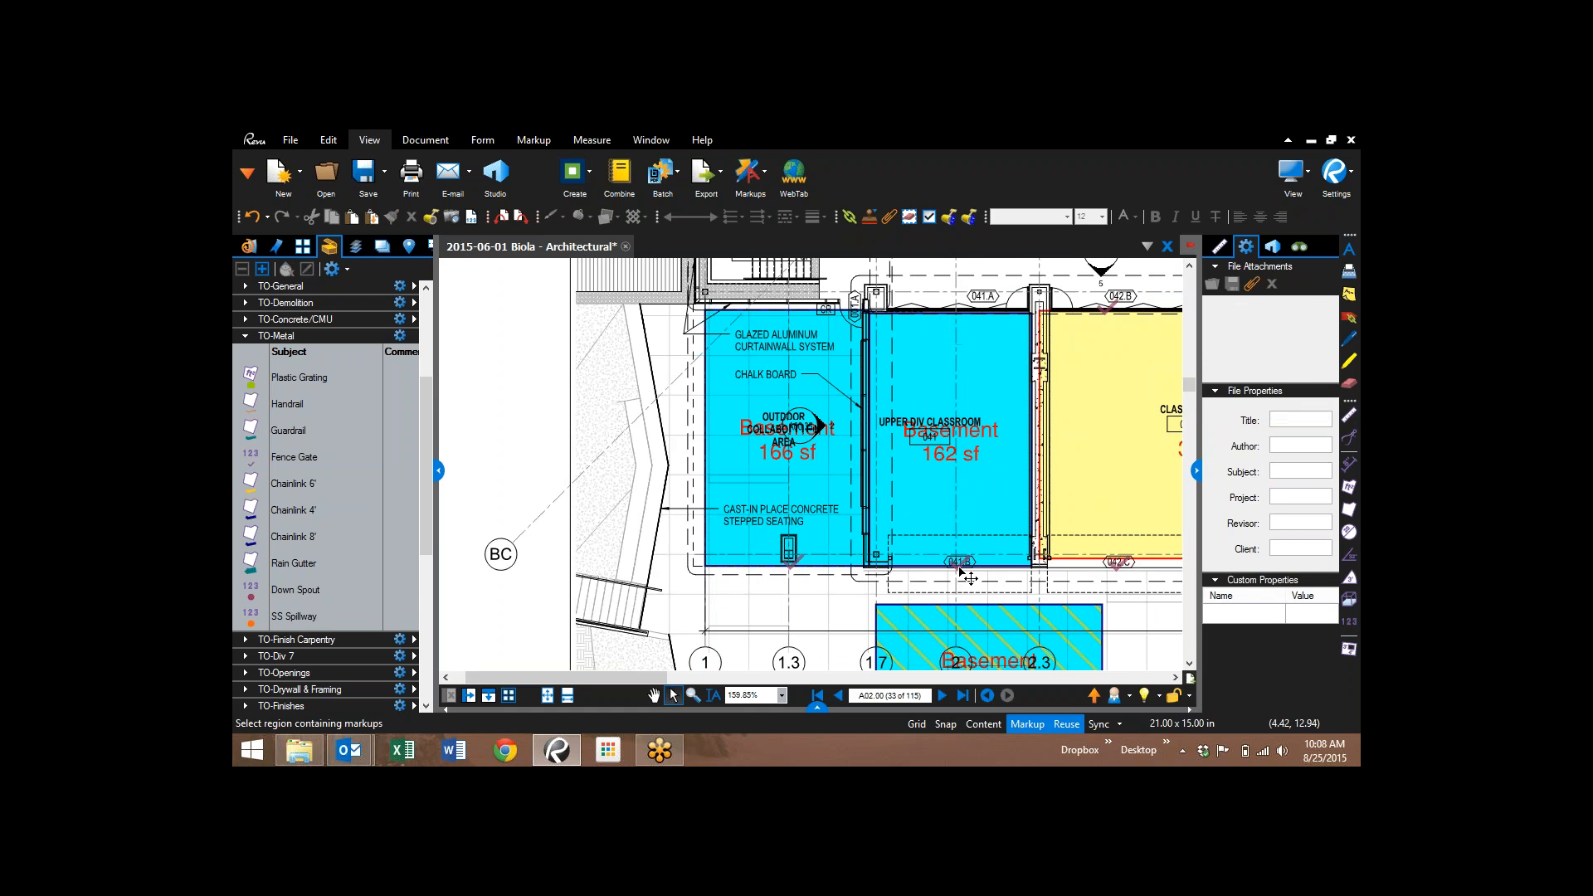
- Inspect the Fence Gate count on the drawing and show the markups list
left_click(959, 567)
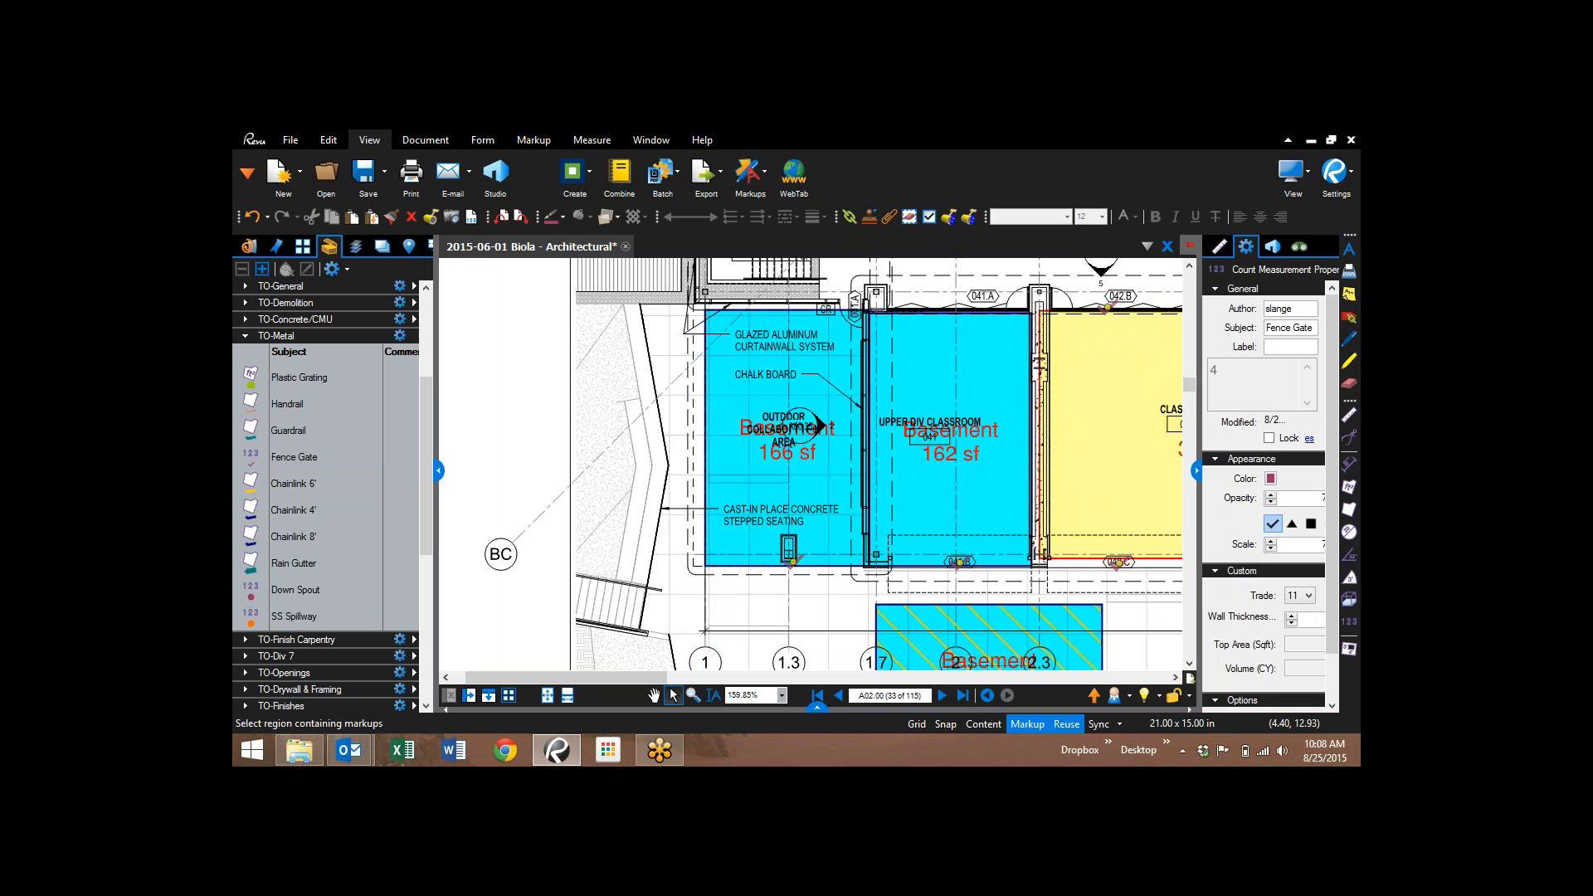
left_click(818, 707)
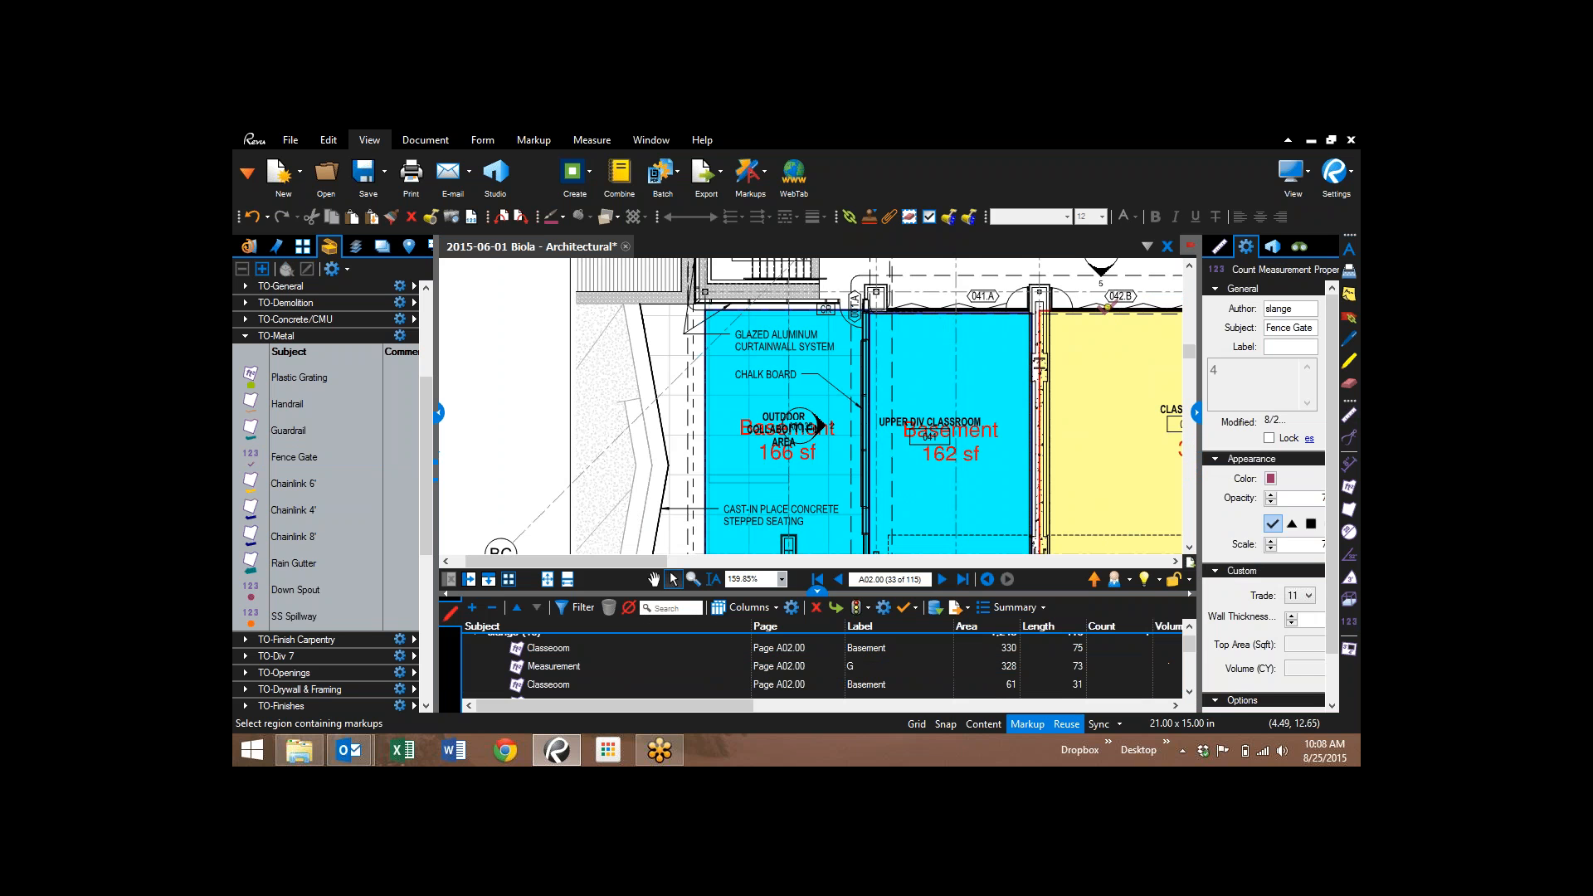
left_click(1093, 290)
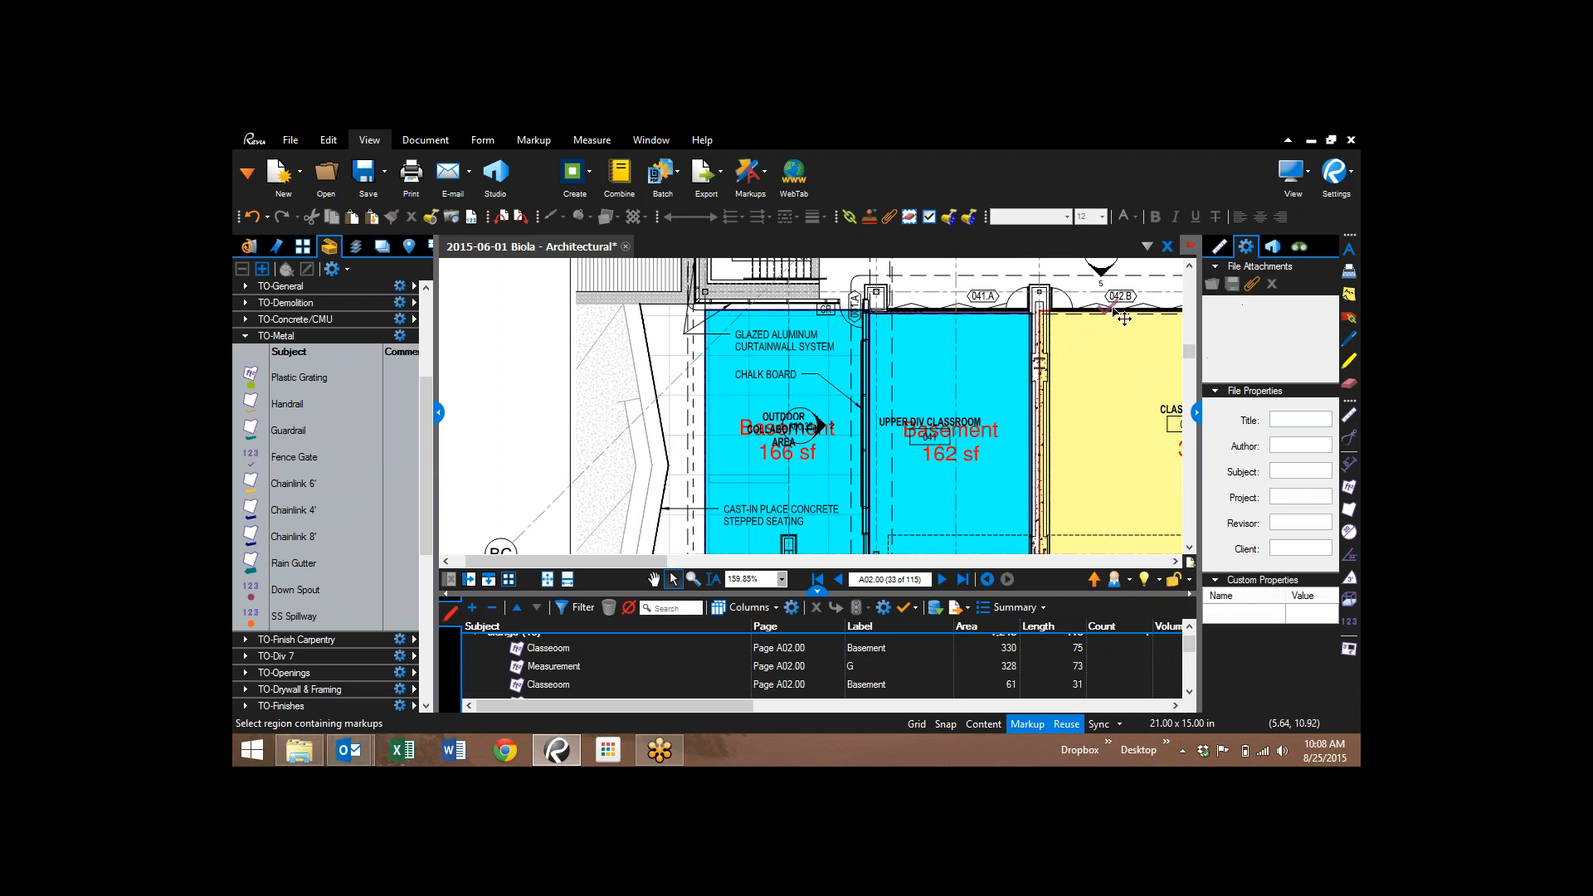
- Resume the Fence Gate count and add two marks, at door 041.A and at the classroom's upper corner beside the outdoor area
left_click(1109, 307)
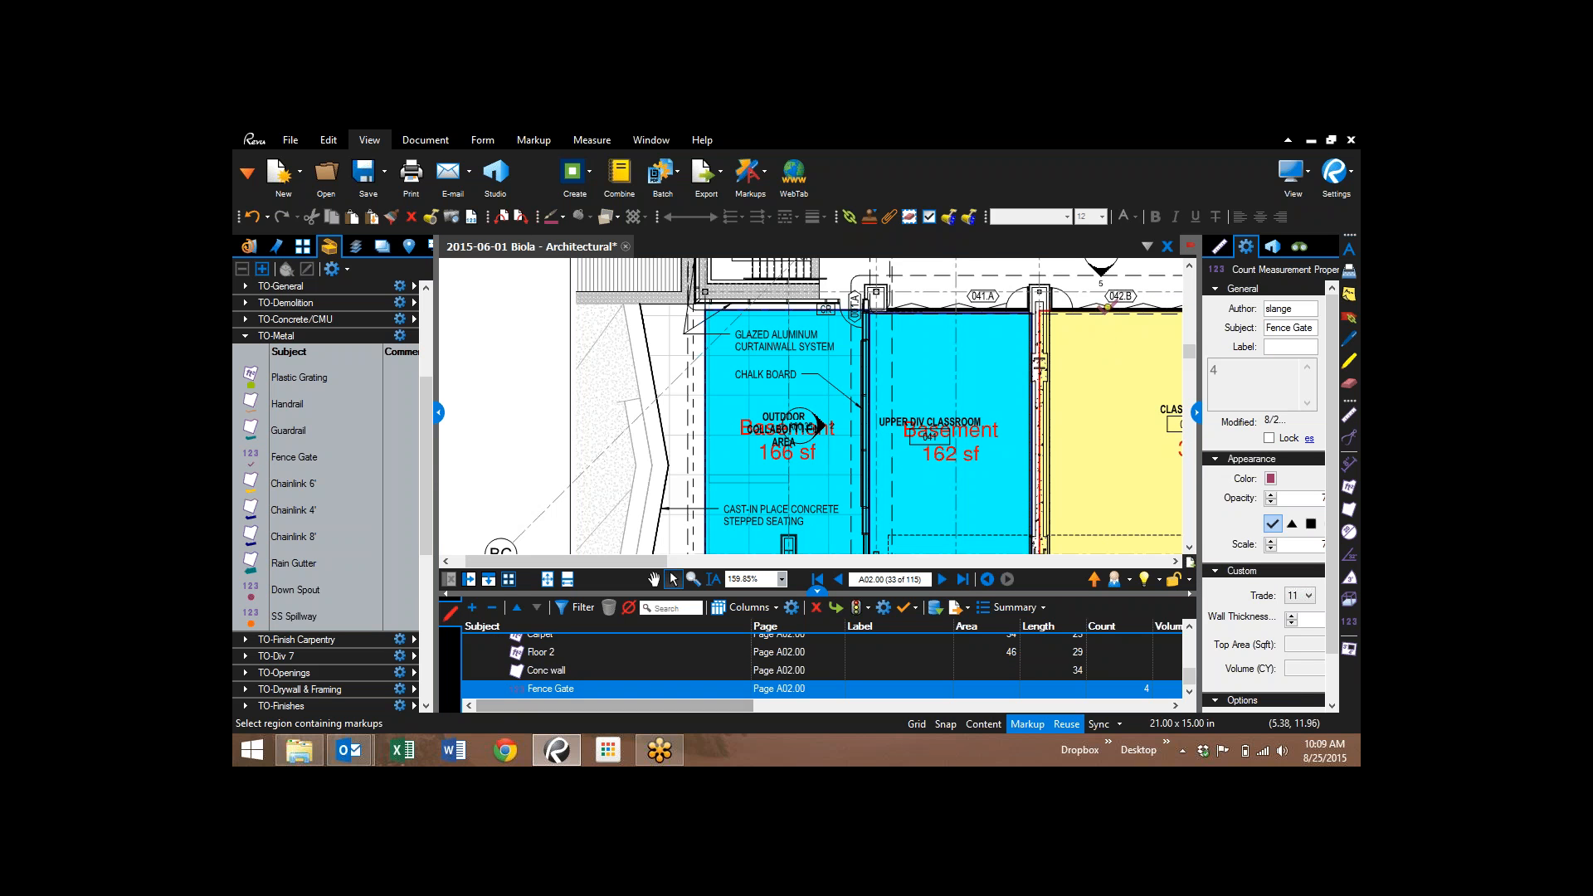
right_click(1107, 309)
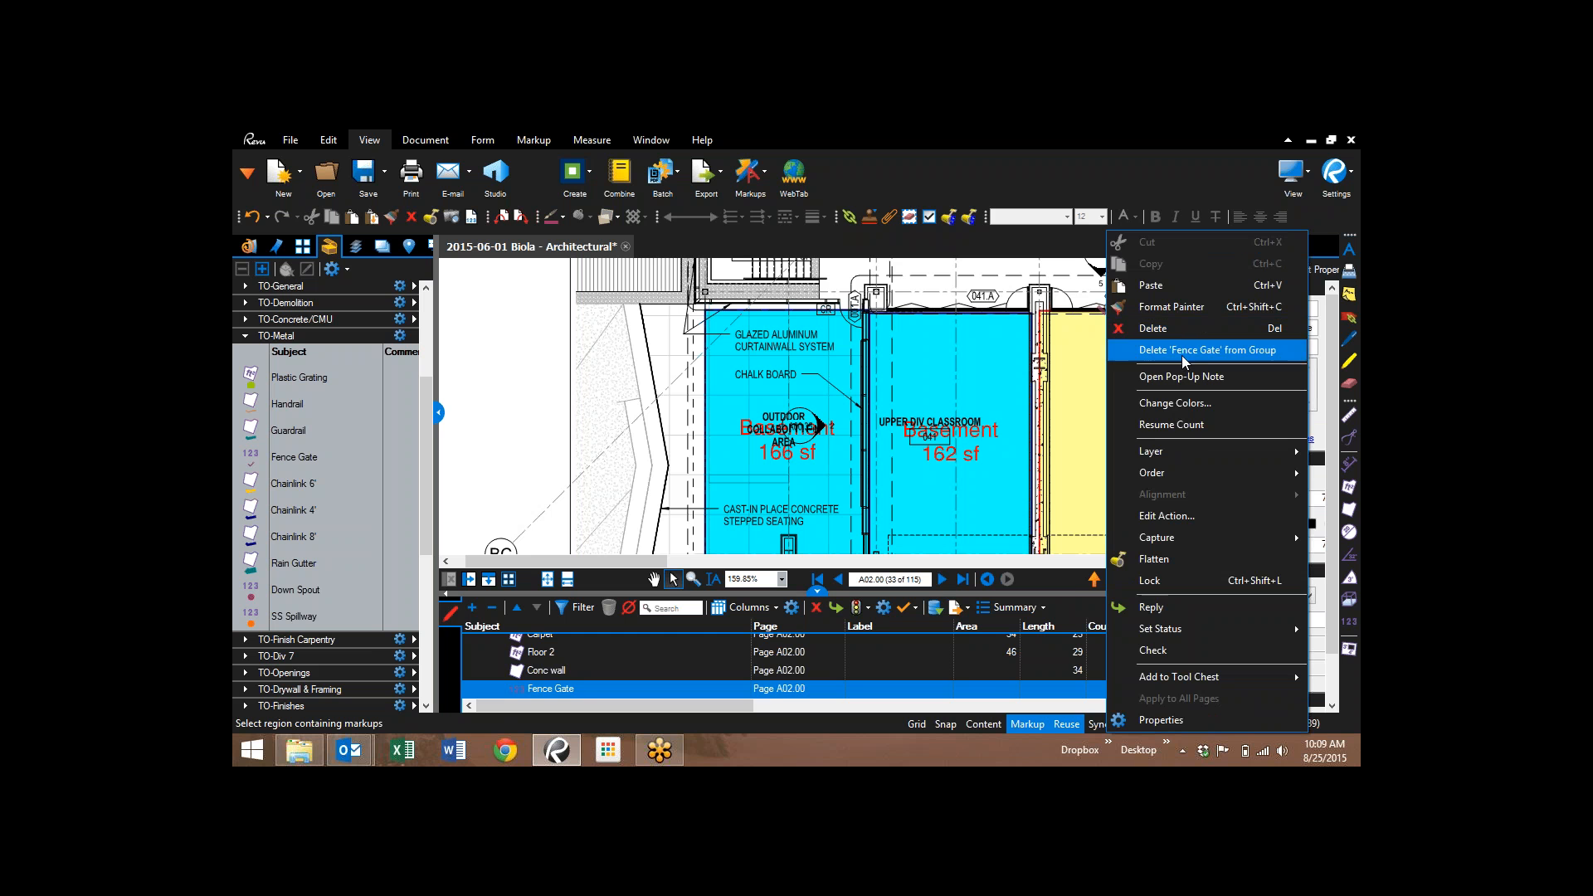
left_click(1203, 430)
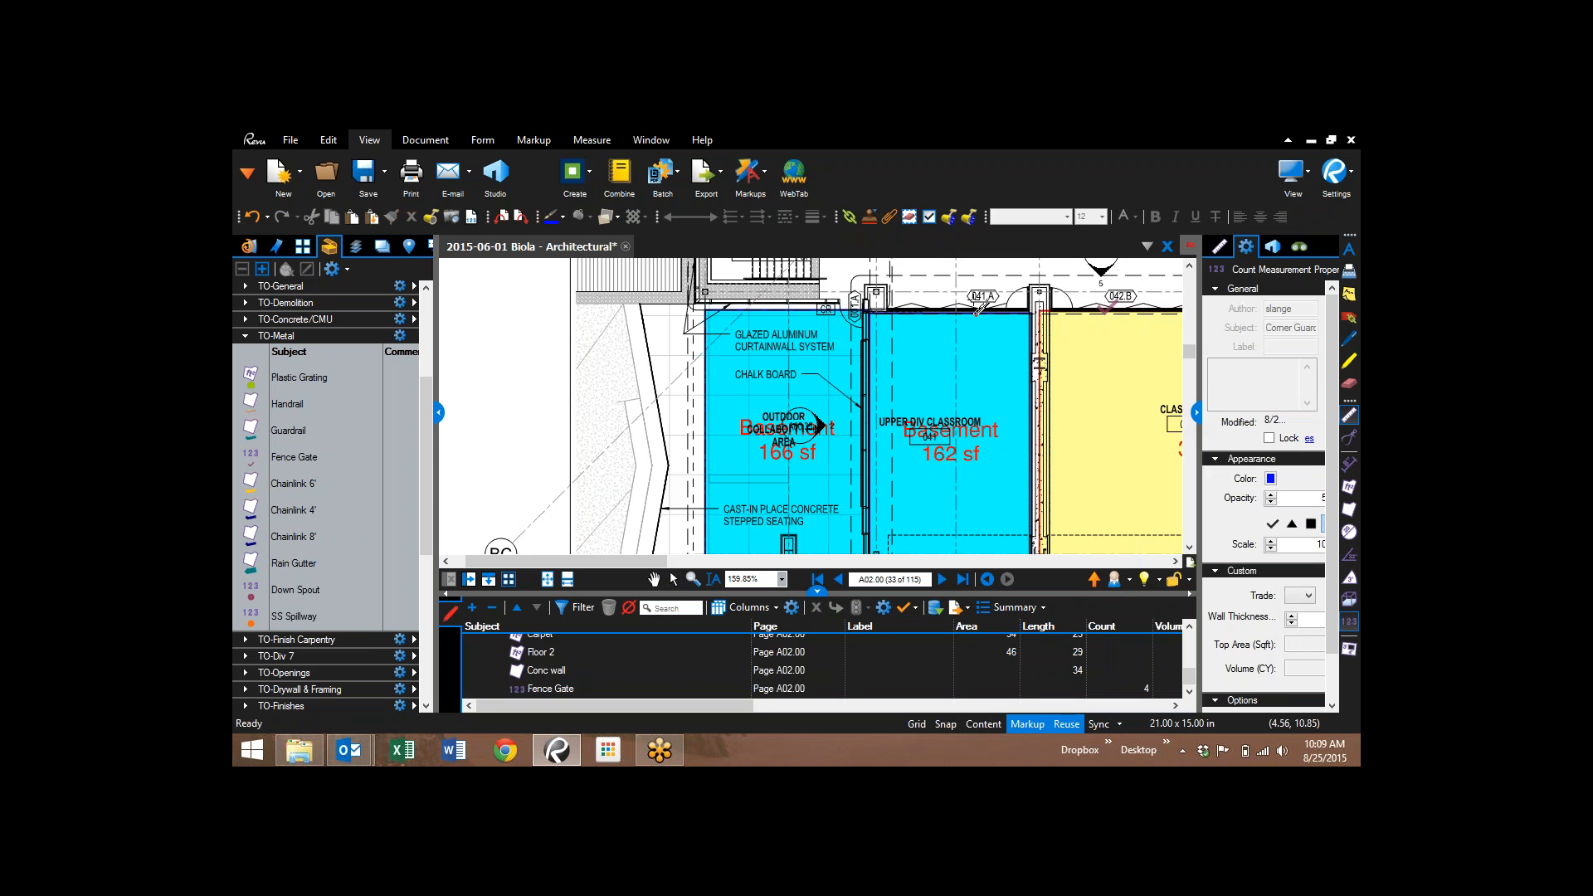
left_click(853, 306)
key("Escape")
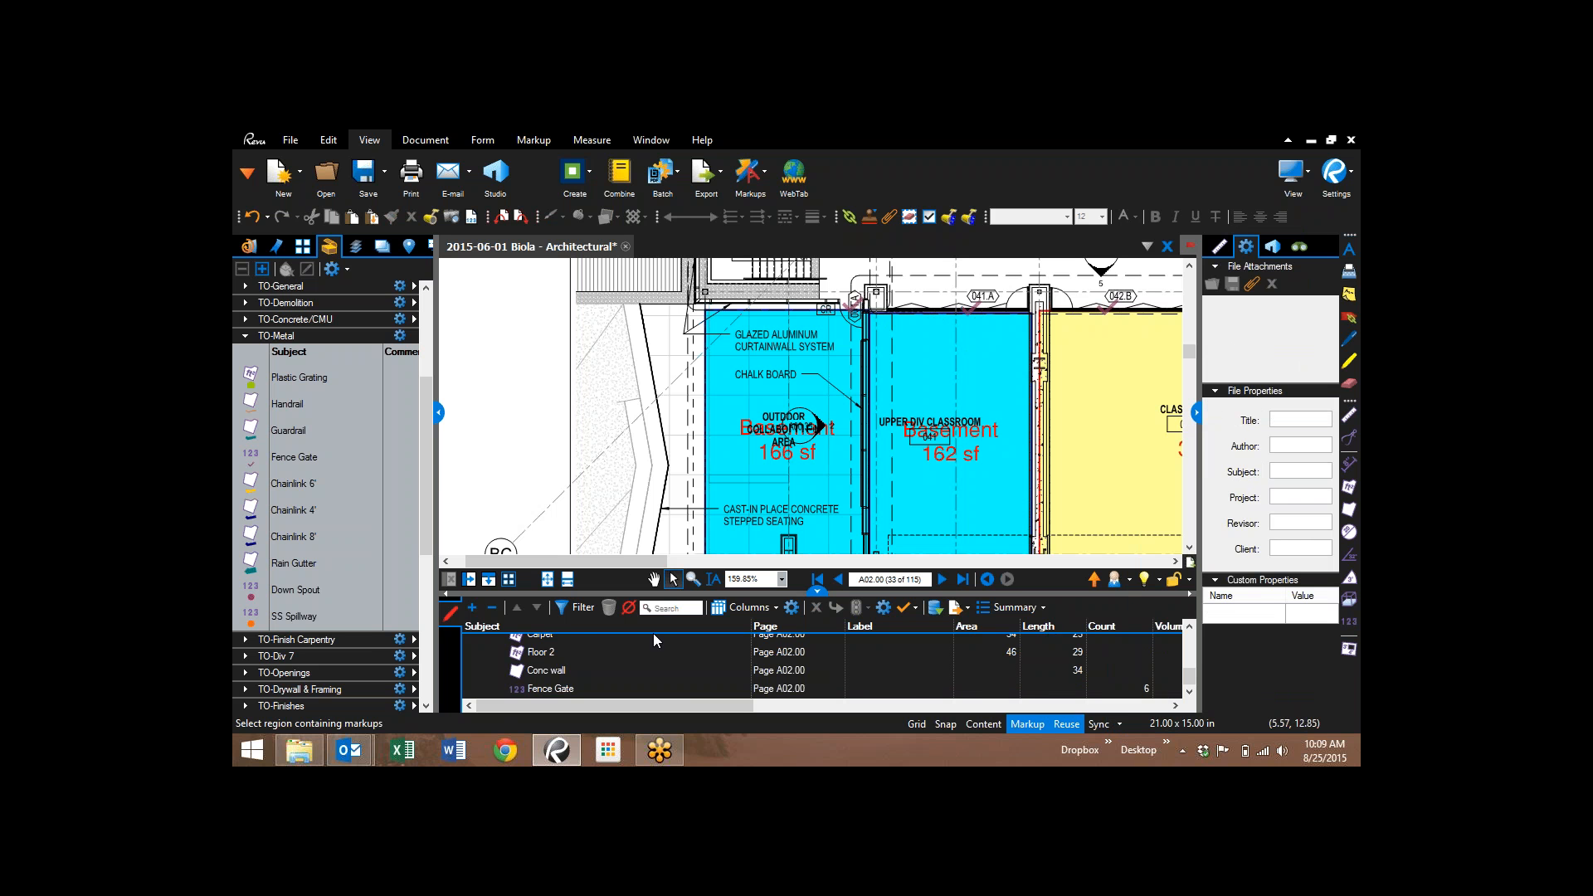
- Hide the markups list and draw a rectangular cutout in the middle of the Upper Div Classroom's area measurement
left_click(819, 594)
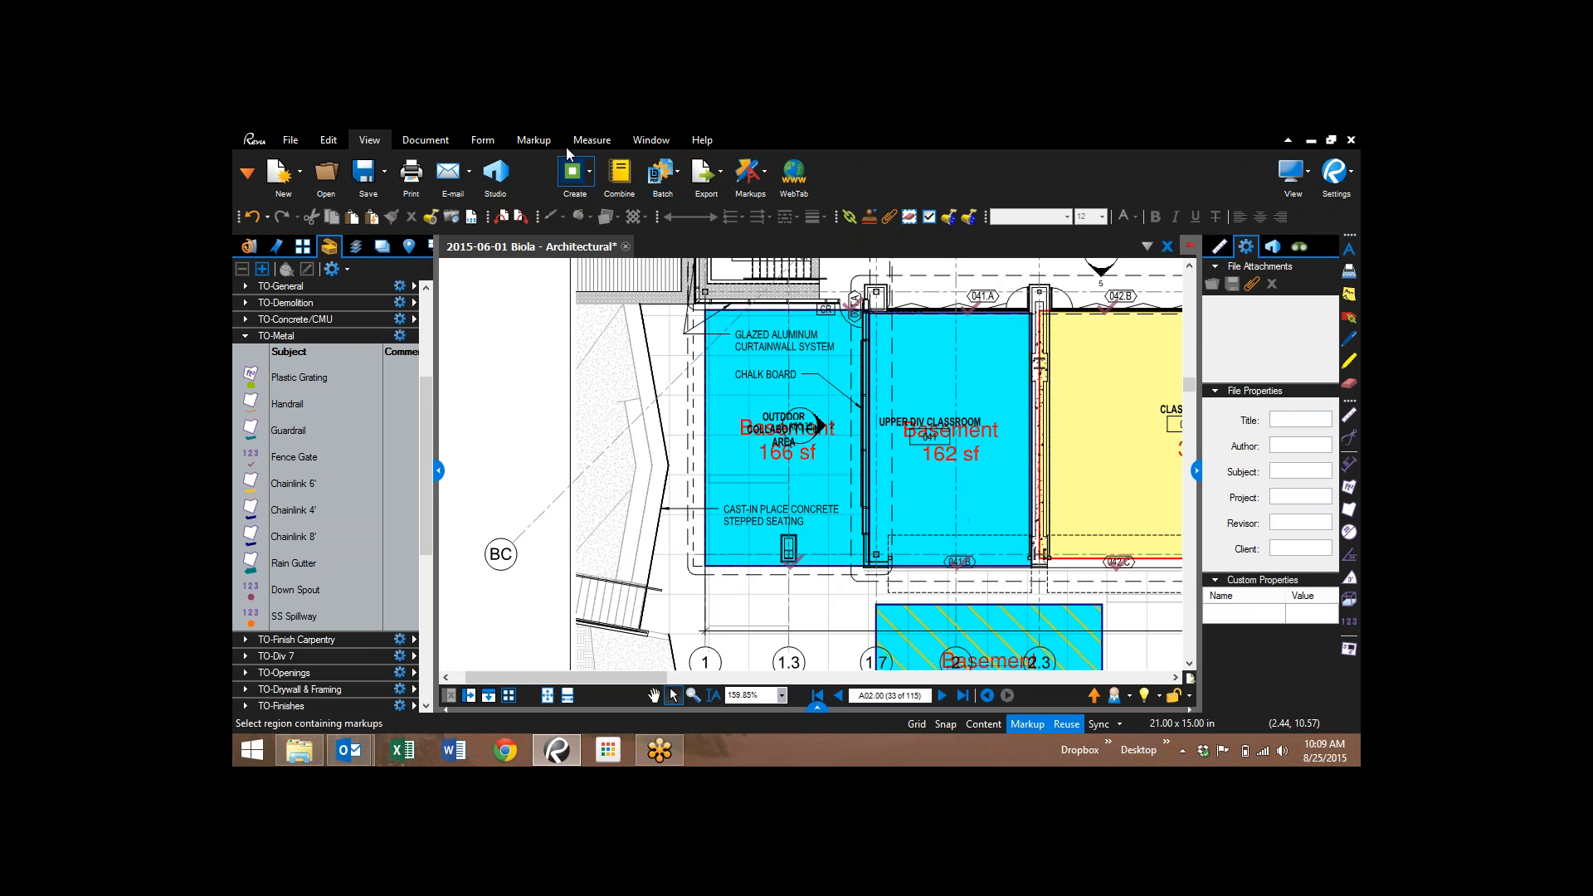
left_click(592, 140)
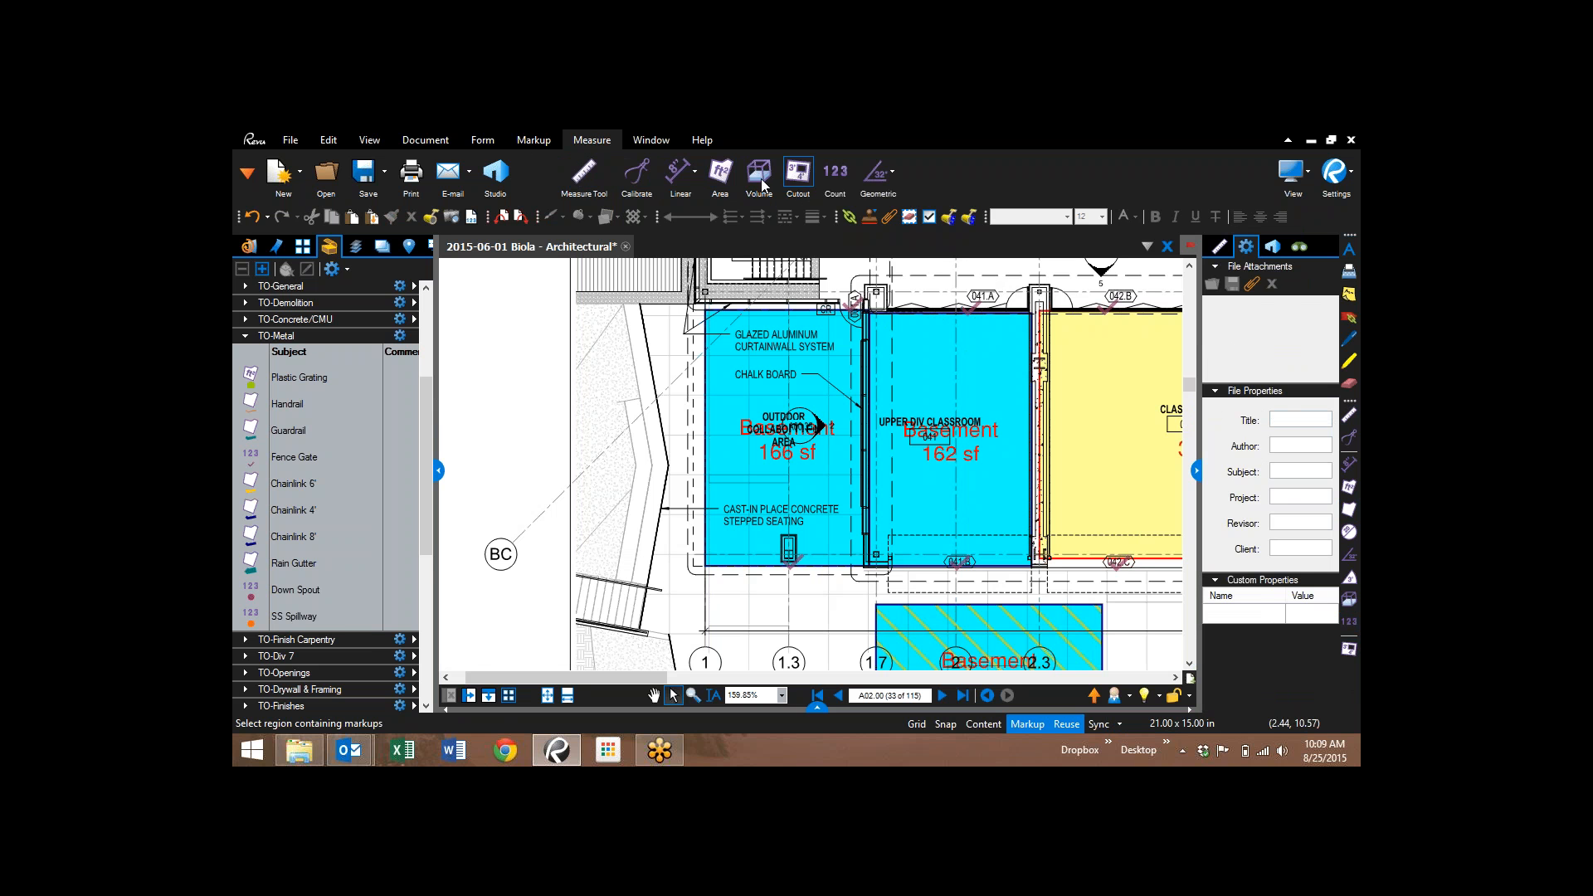
left_click(799, 184)
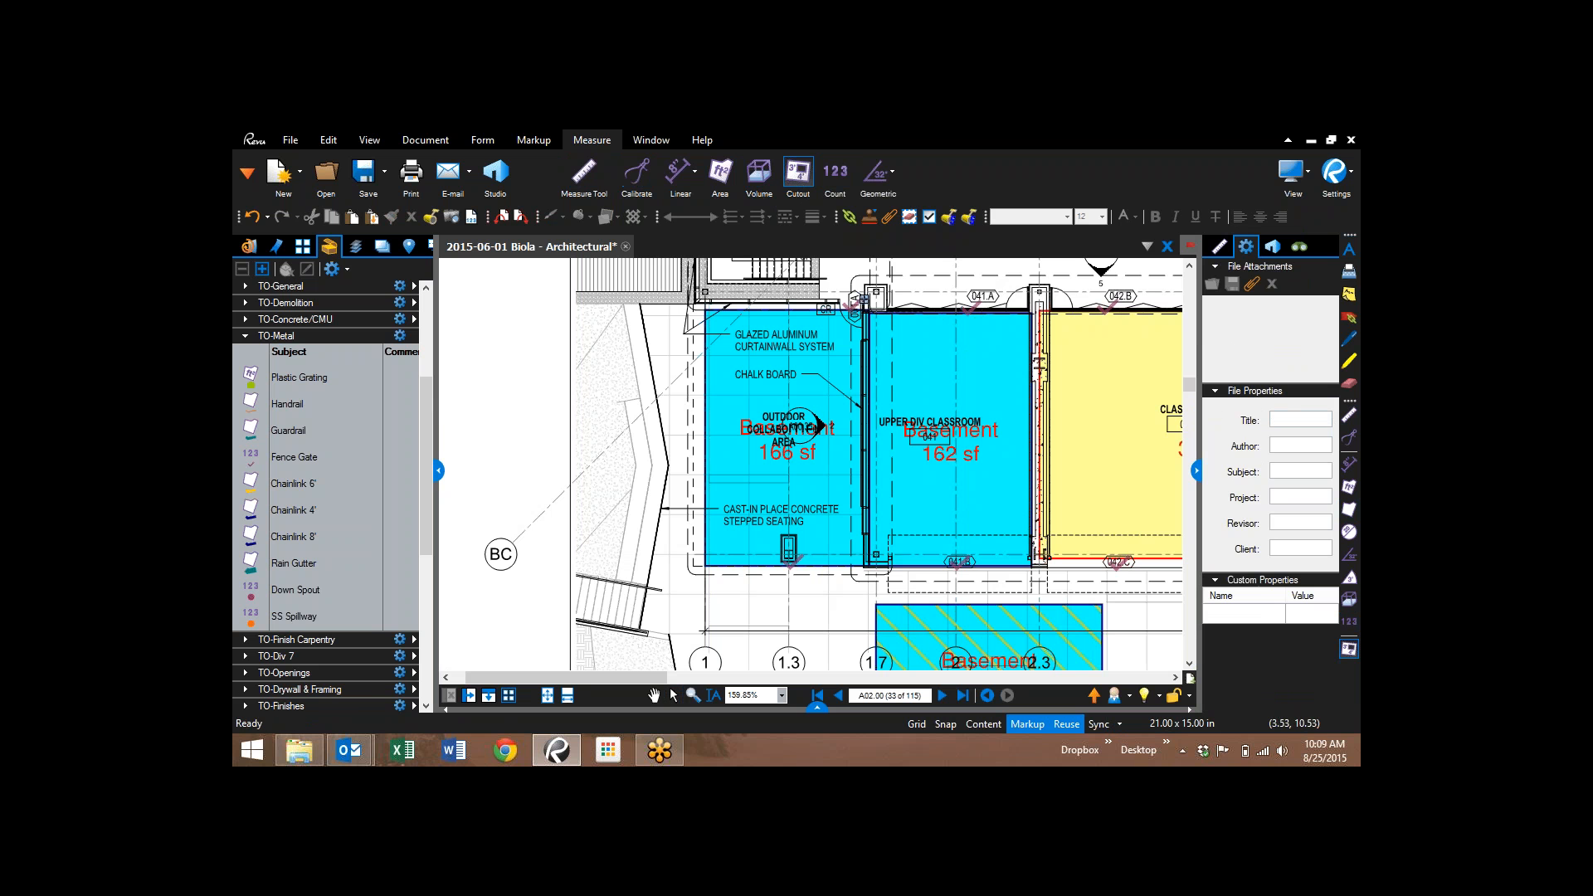
left_click(907, 390)
left_click(985, 390)
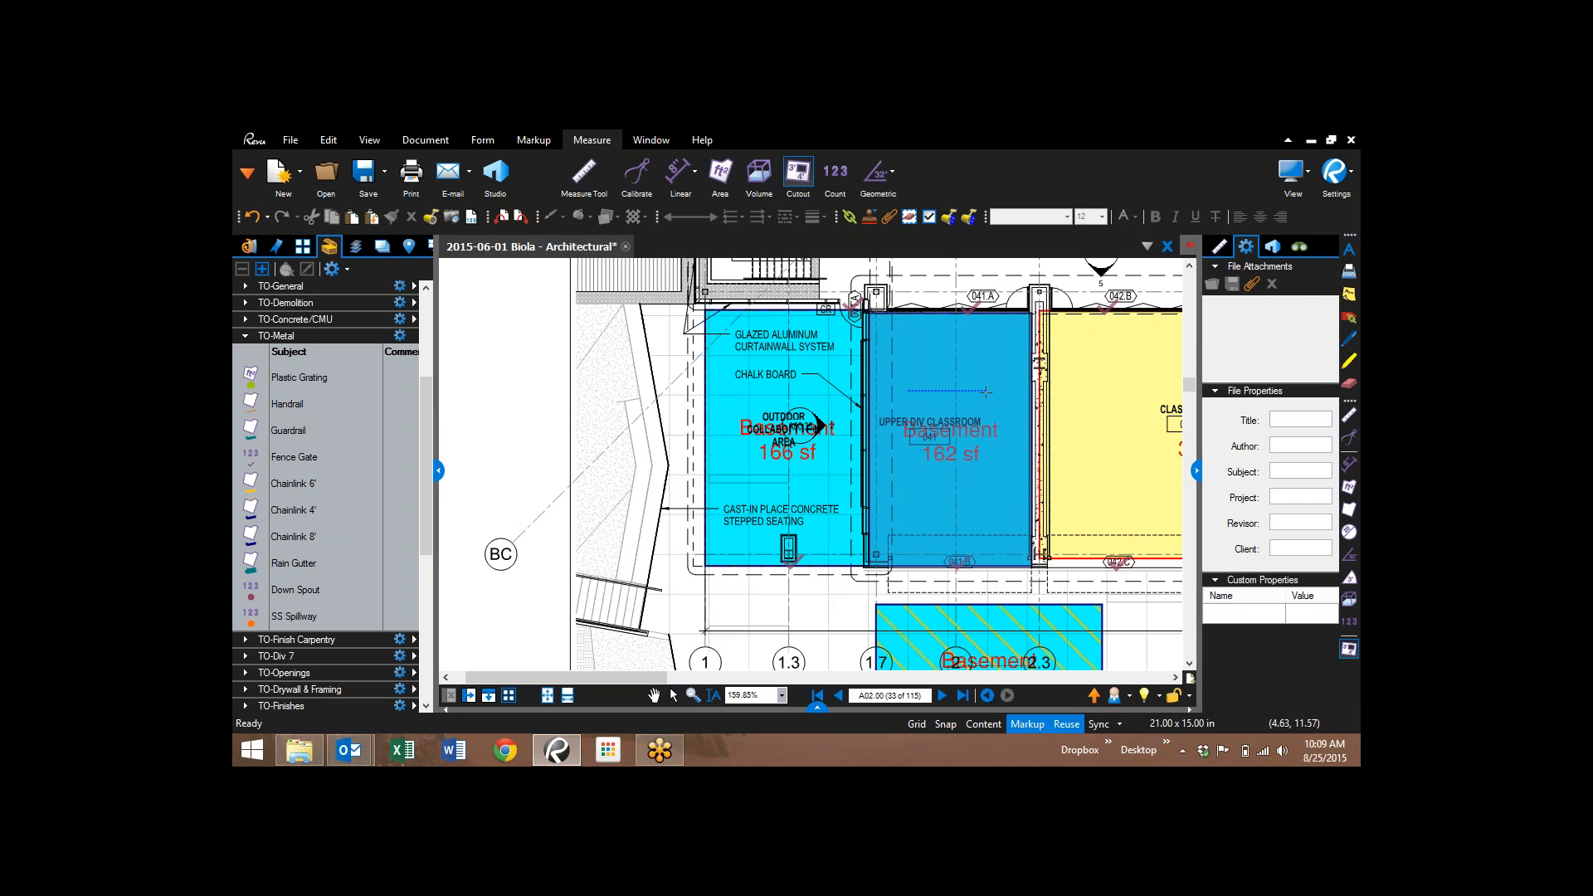
left_click(986, 496)
double_click(907, 493)
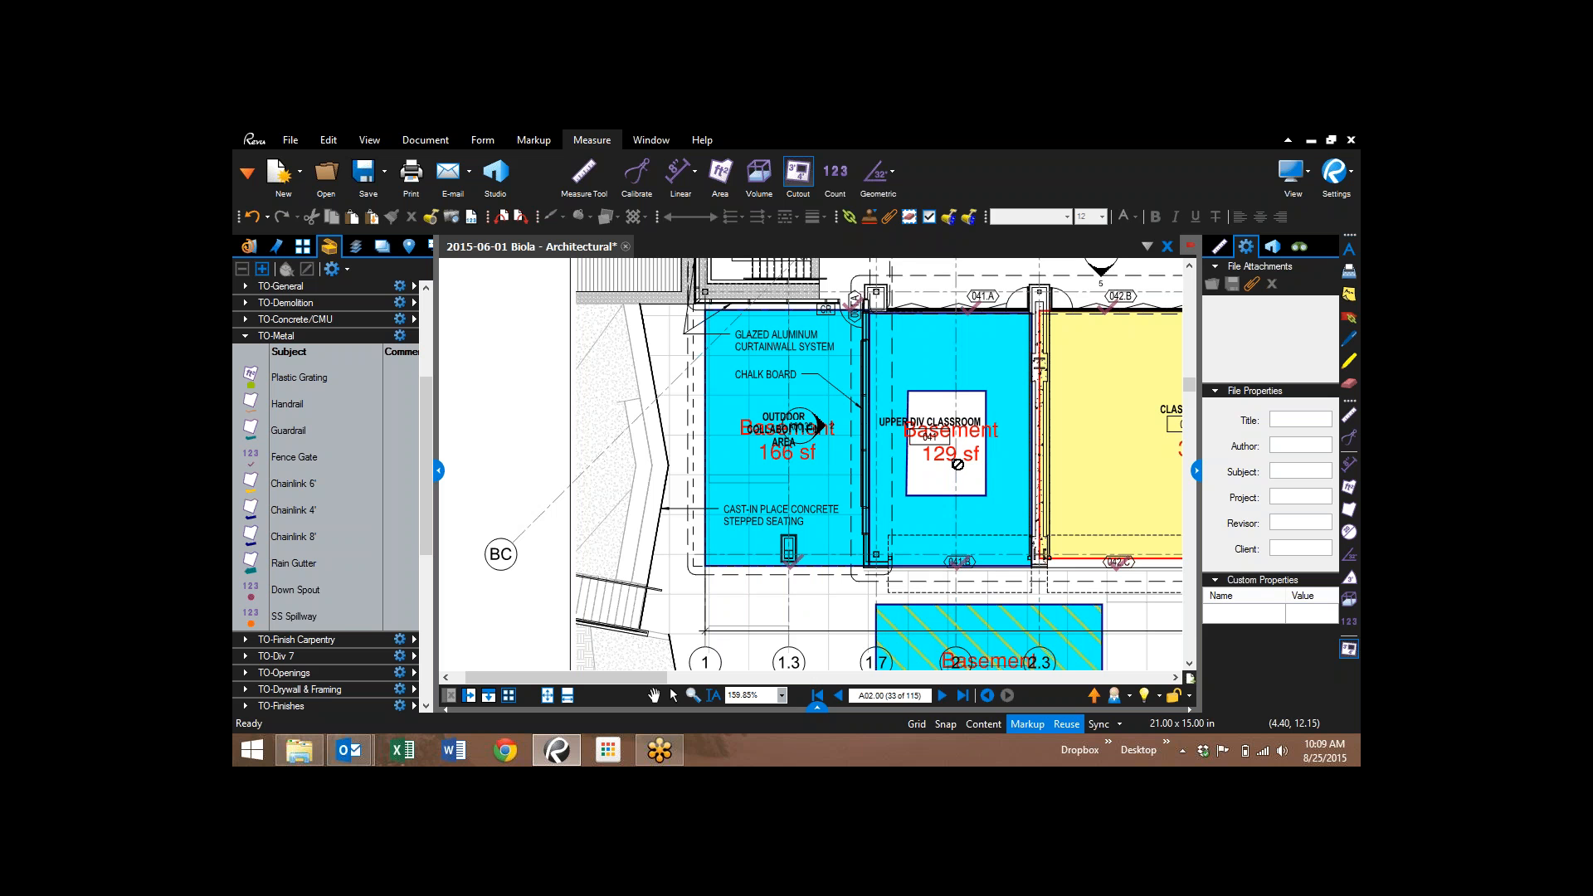
key("Escape")
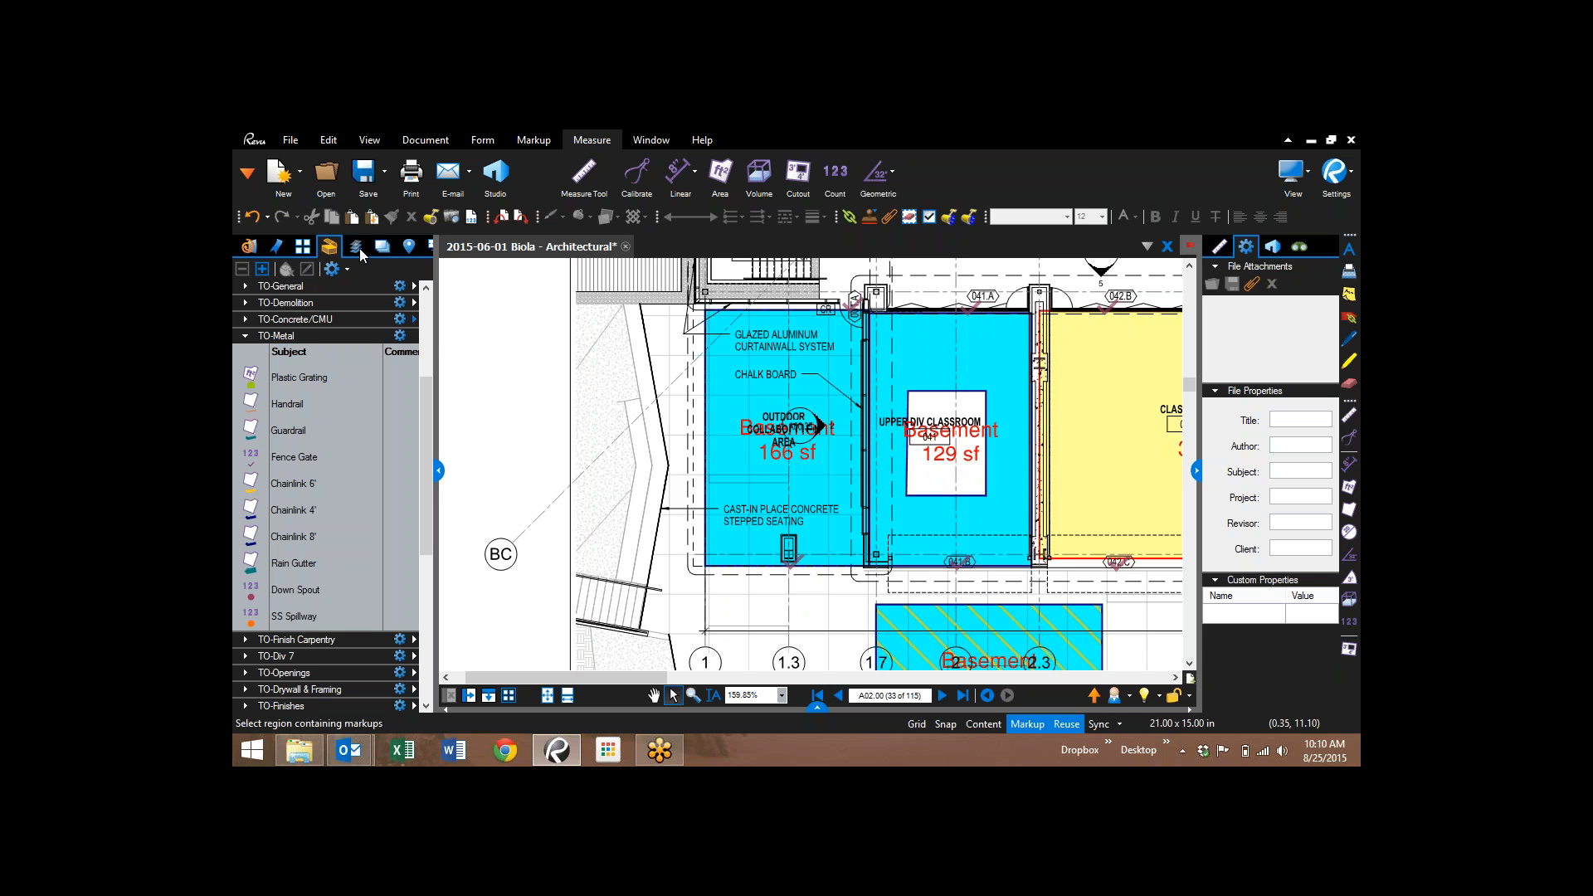
- Show the markups list, group the markups by subject and enlarge the list
left_click(818, 707)
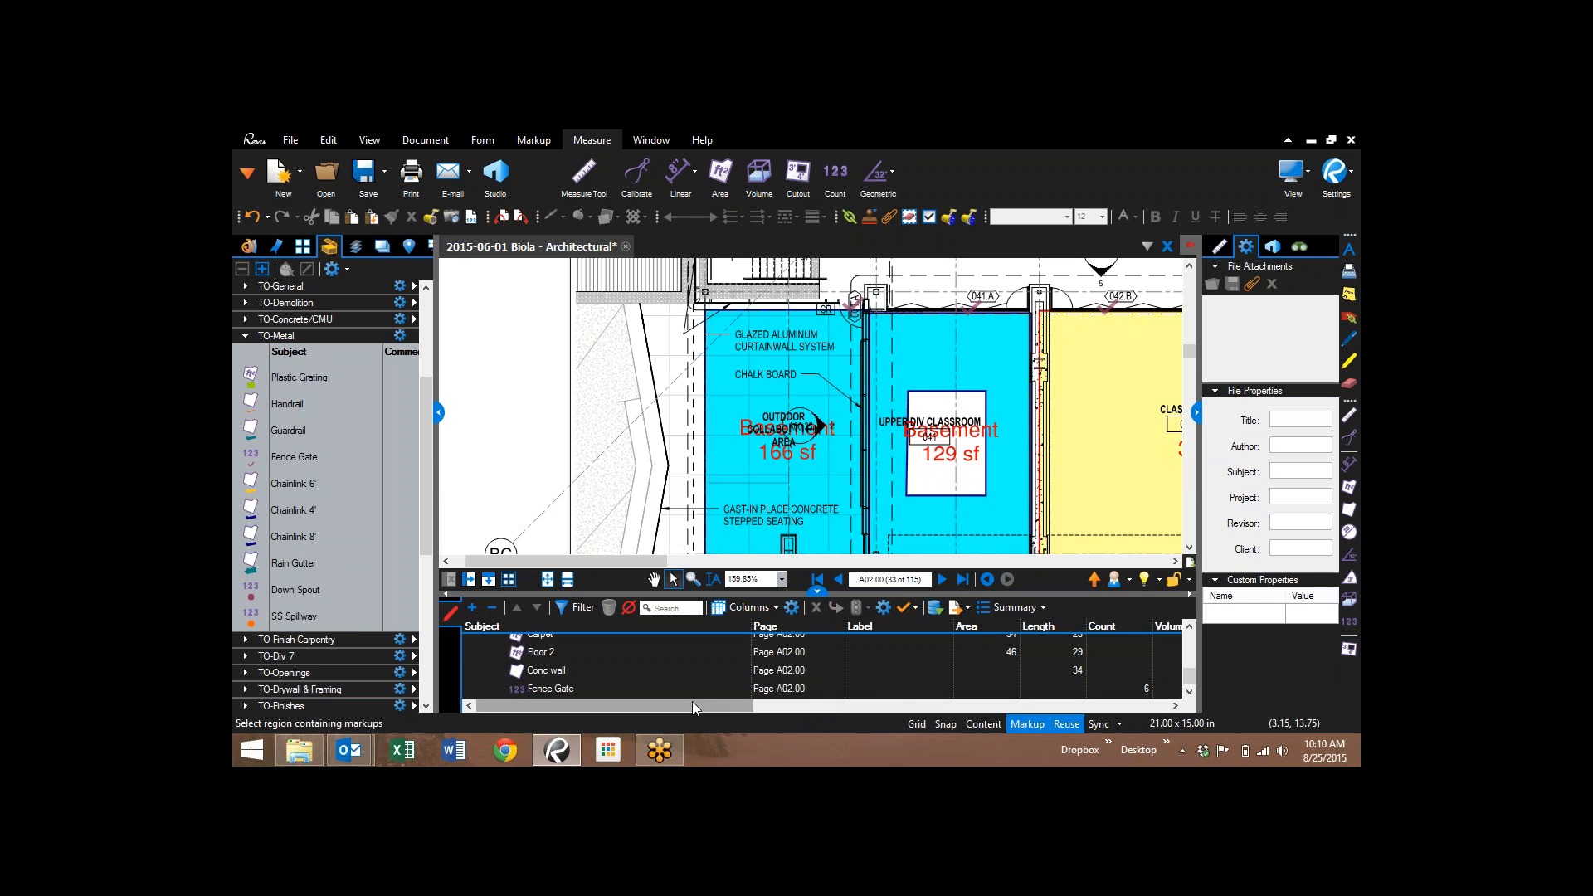
mouse_move(695, 706)
left_mouse_down()
mouse_move(942, 709)
mouse_move(669, 708)
left_mouse_up()
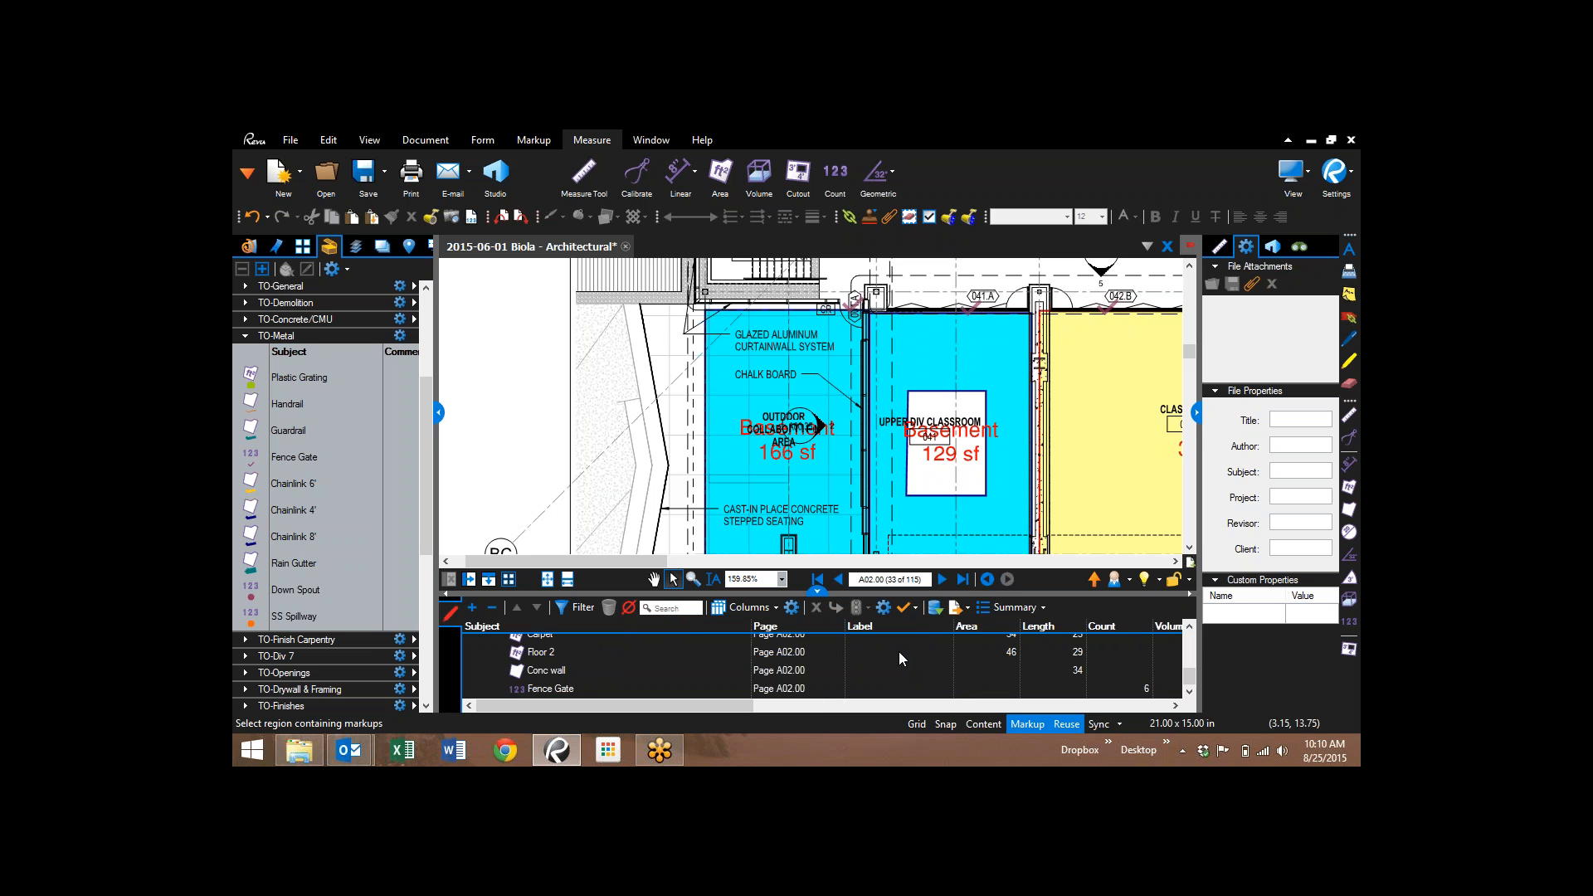
left_click(606, 627)
left_click_drag(817, 592, 817, 543)
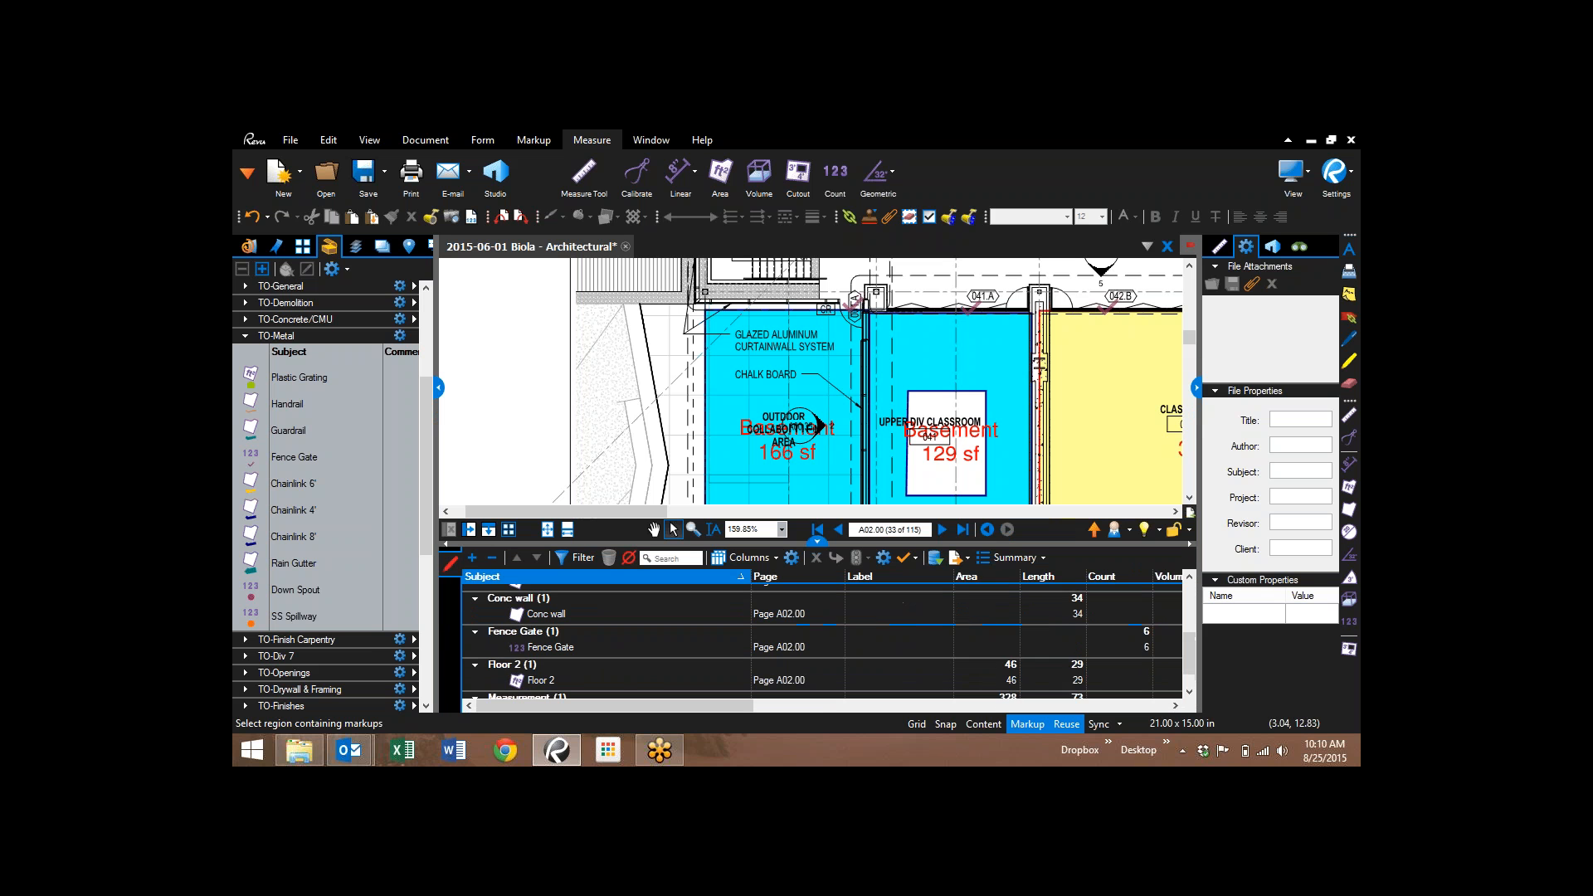
- Compare the markups list grouped by page and by subject, ending with the grouping by page
left_click(798, 578)
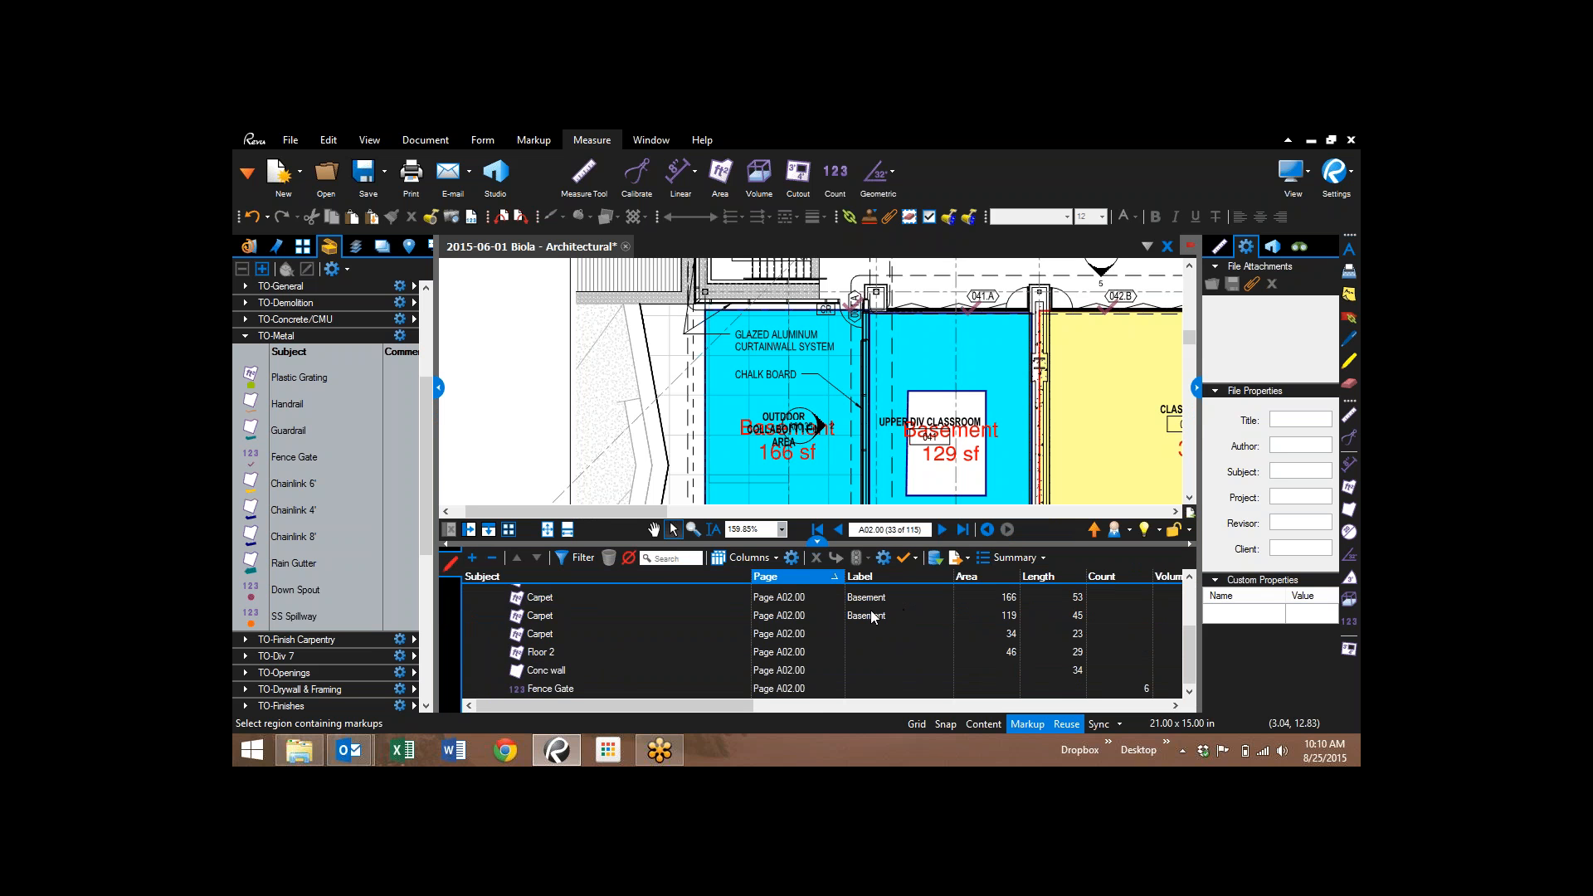
left_click(716, 575)
left_click(781, 576)
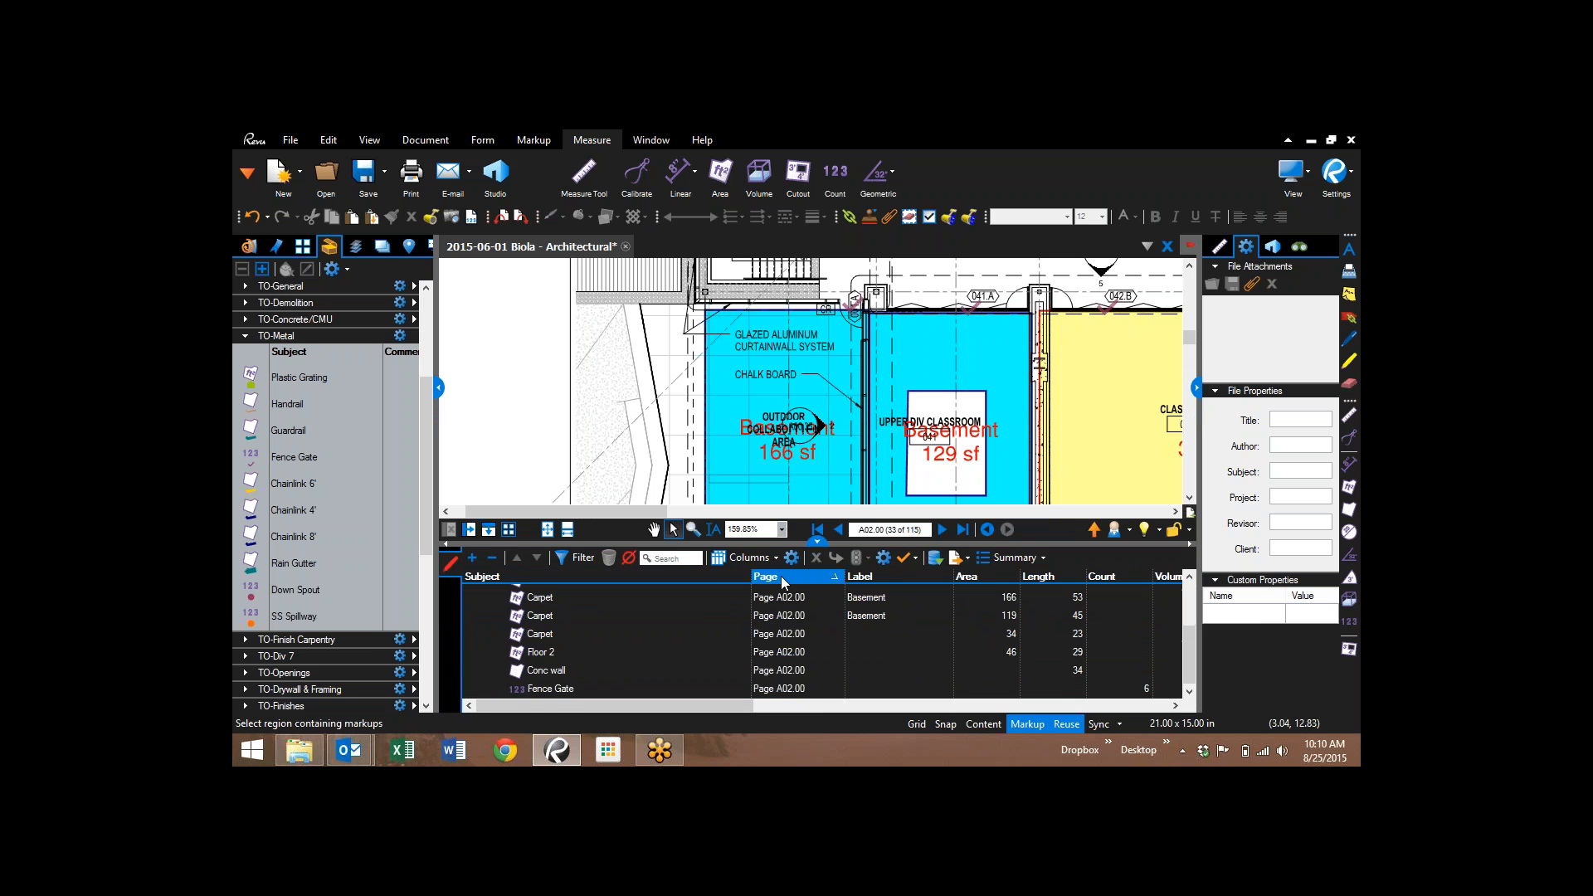
left_click(732, 579)
scroll(780, 624, "up", 3)
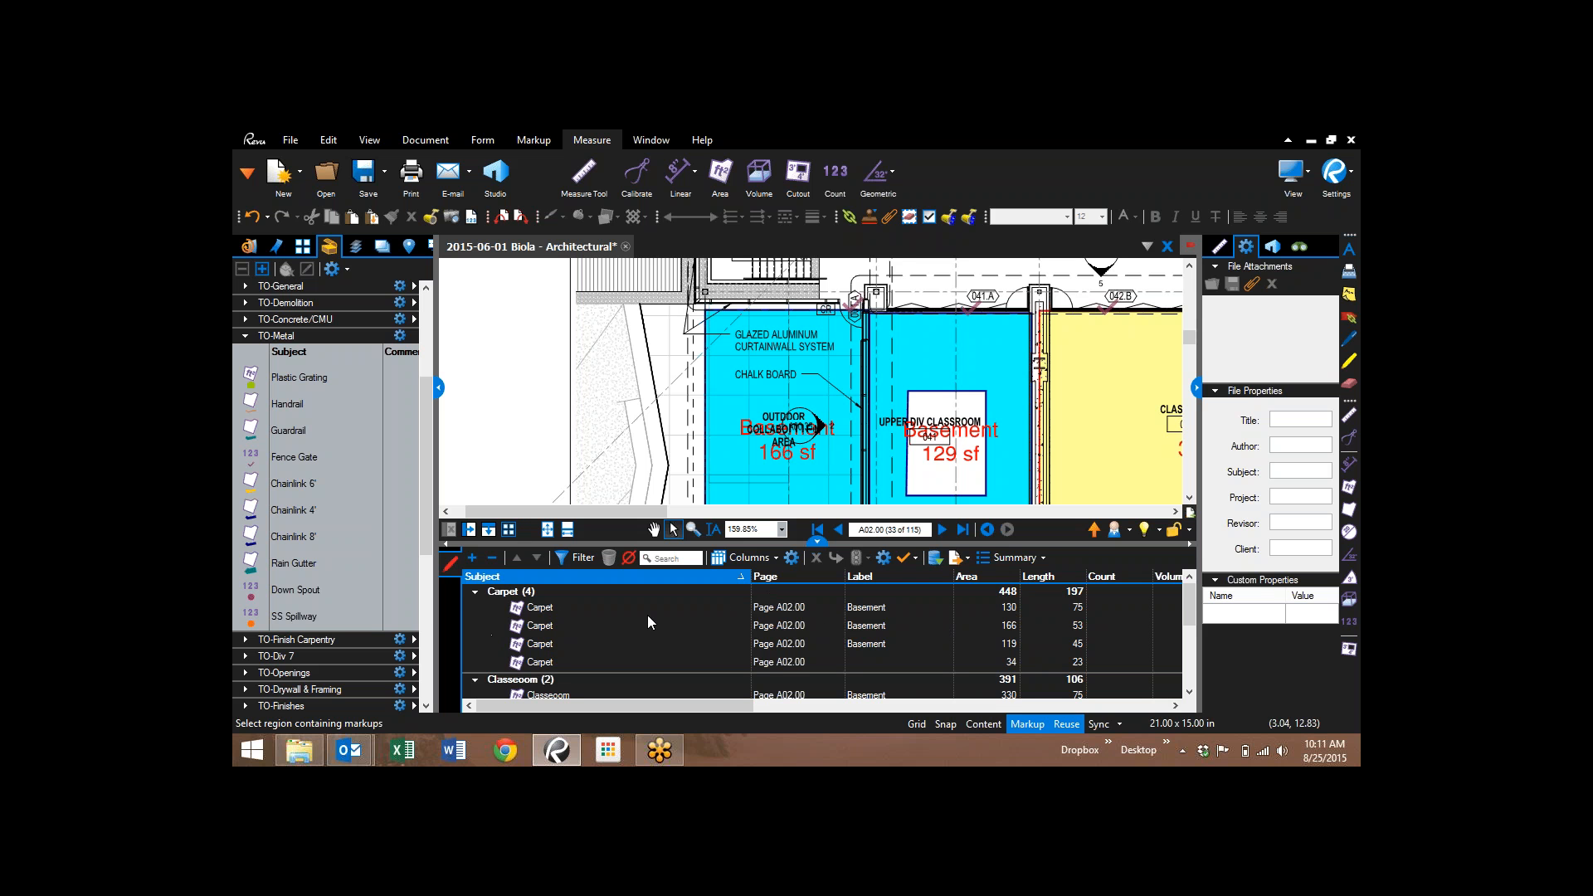
left_click(826, 580)
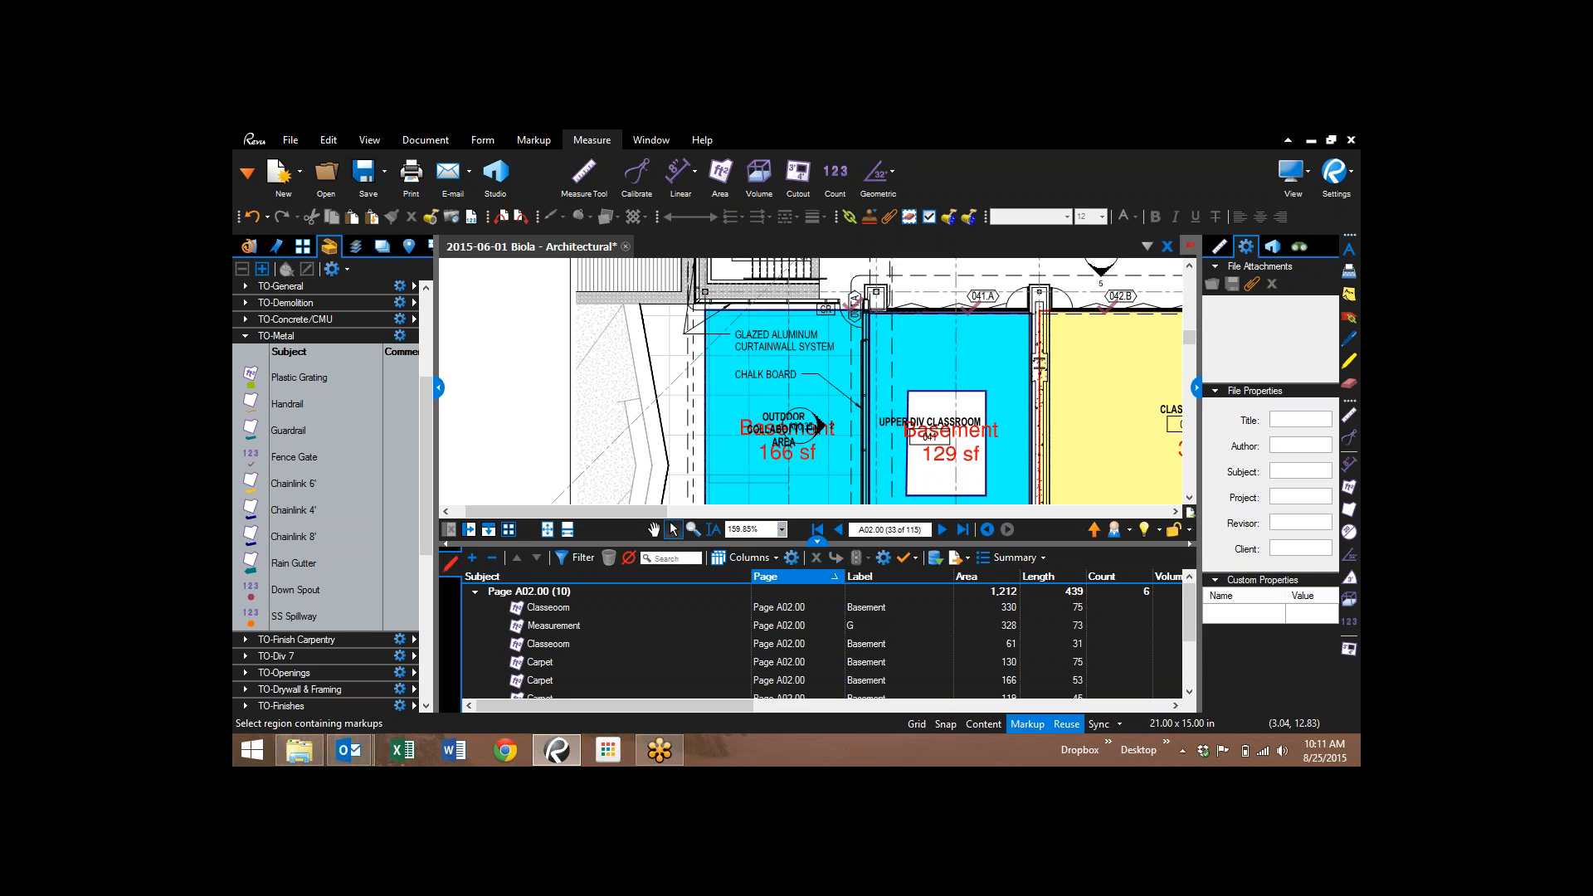
scroll(937, 630, "down", 1)
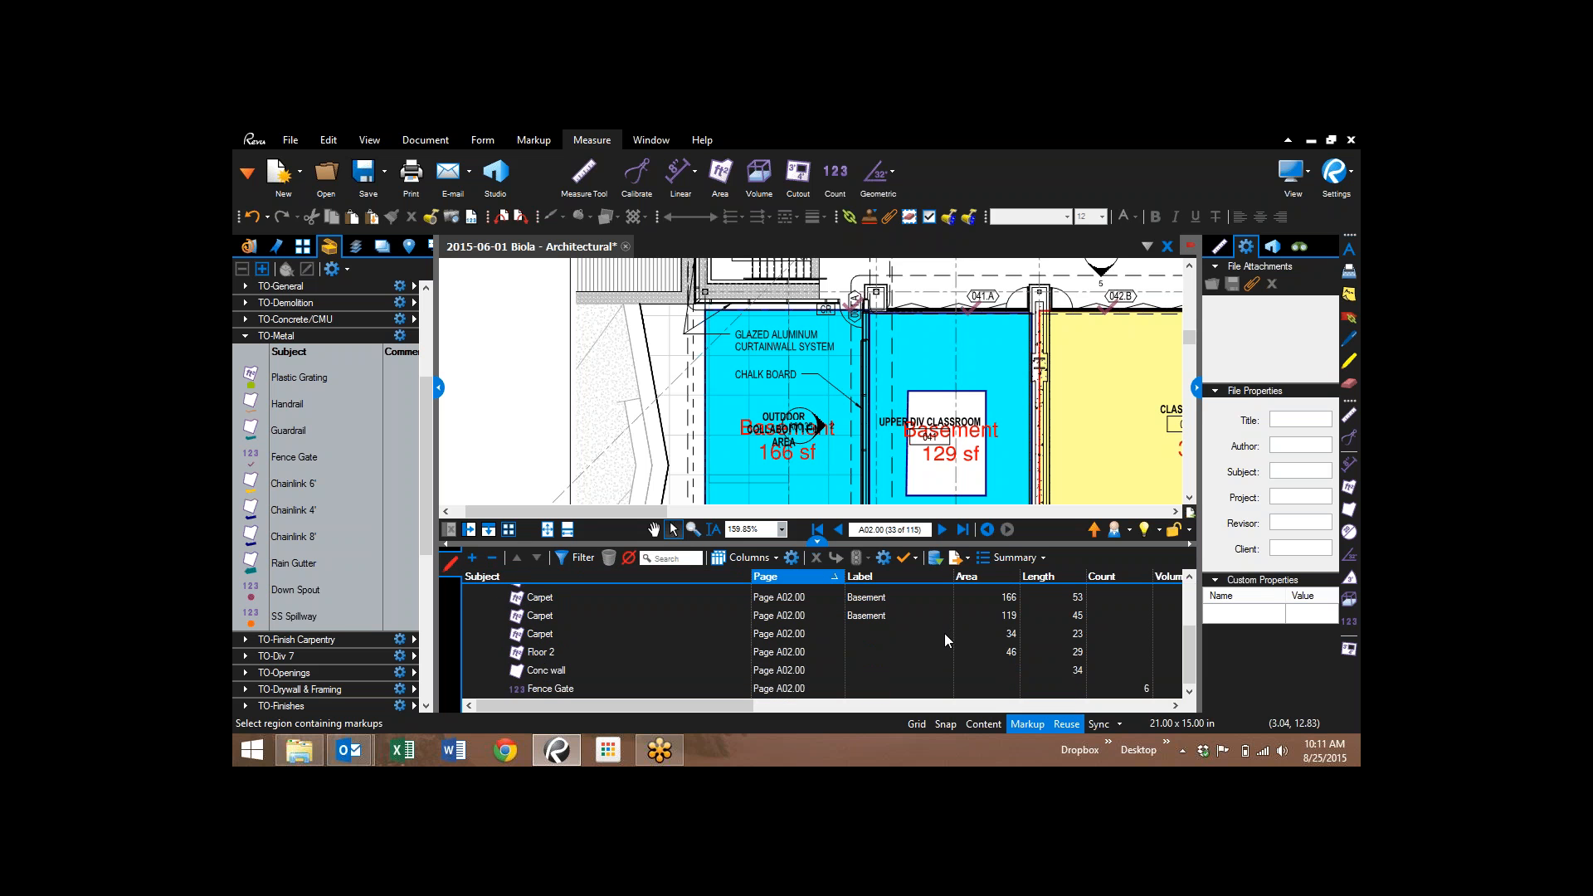
scroll(995, 614, "up", 1)
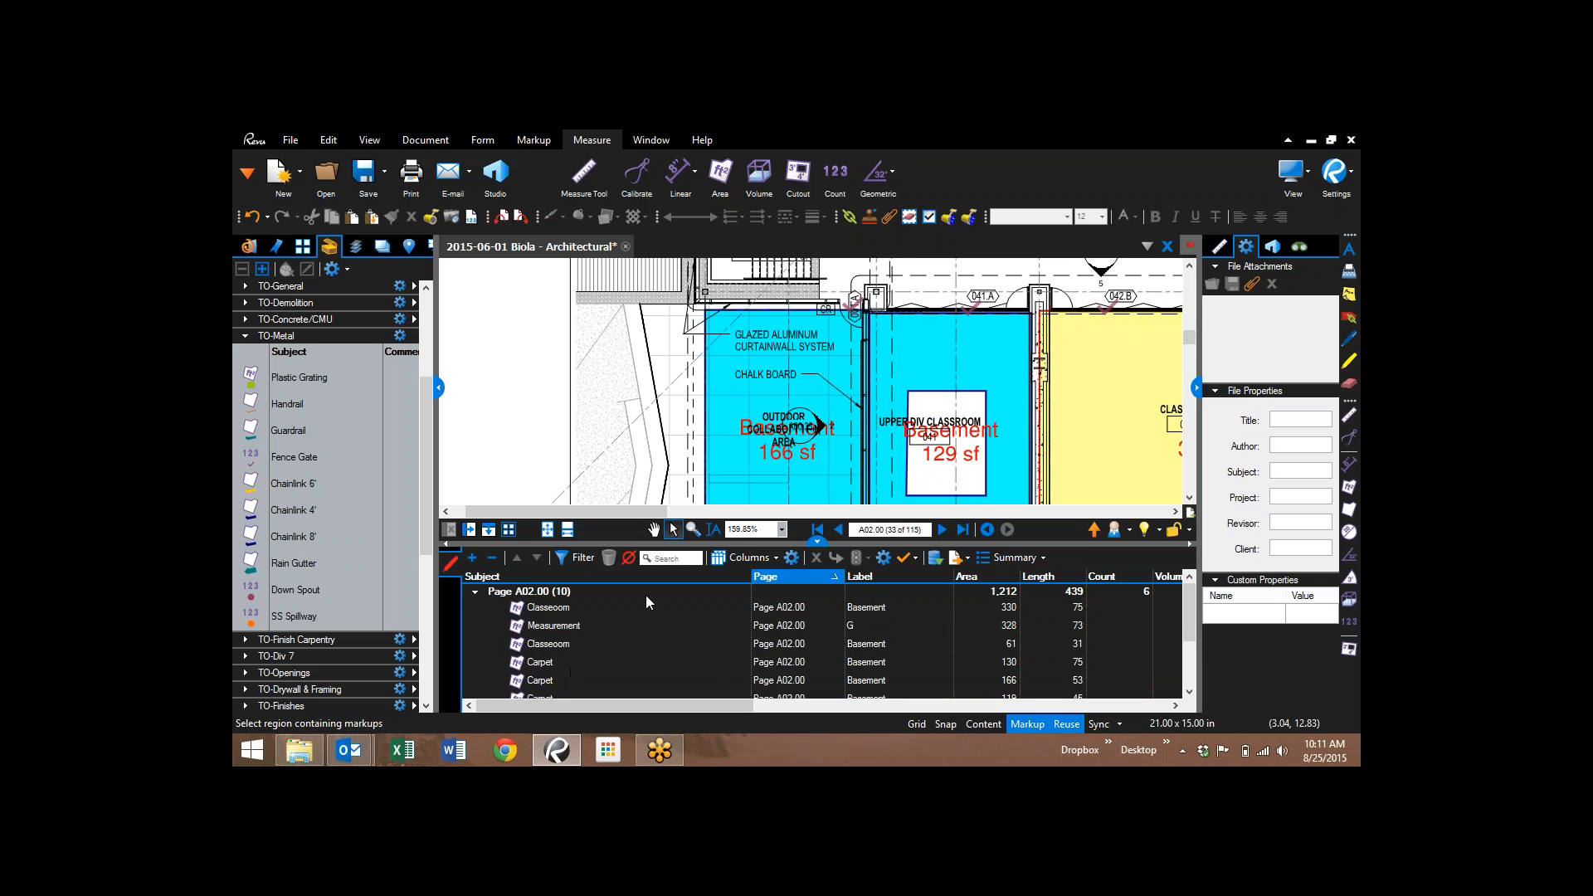
- Search the markups list for "class" and group the matching markups by subject
left_click(674, 558)
type("classroom")
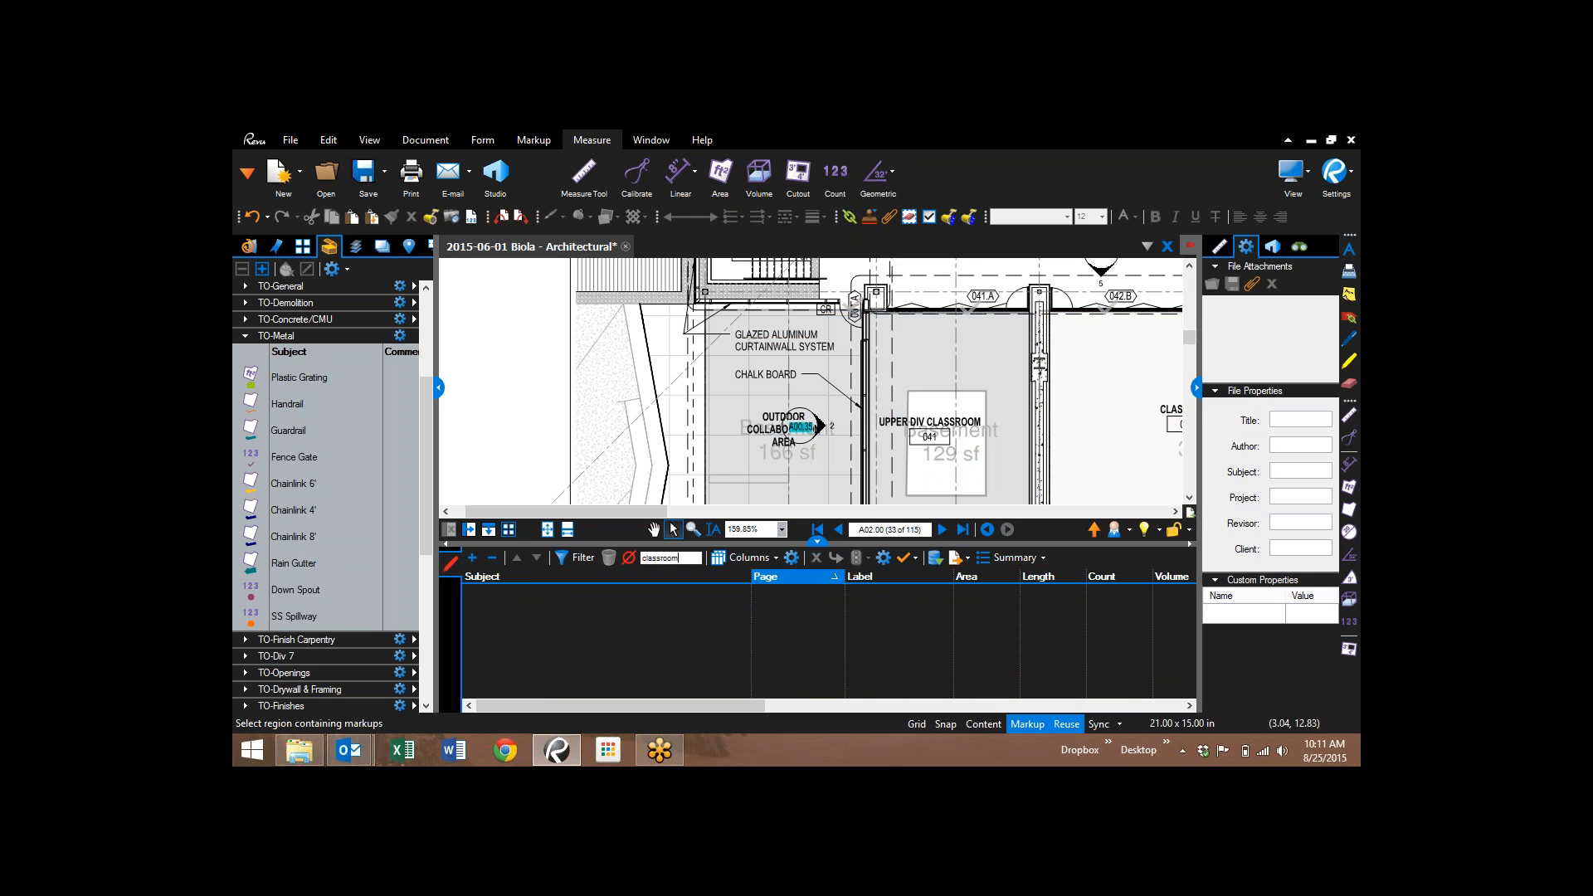
key("BackSpace")
key("BackSpace")
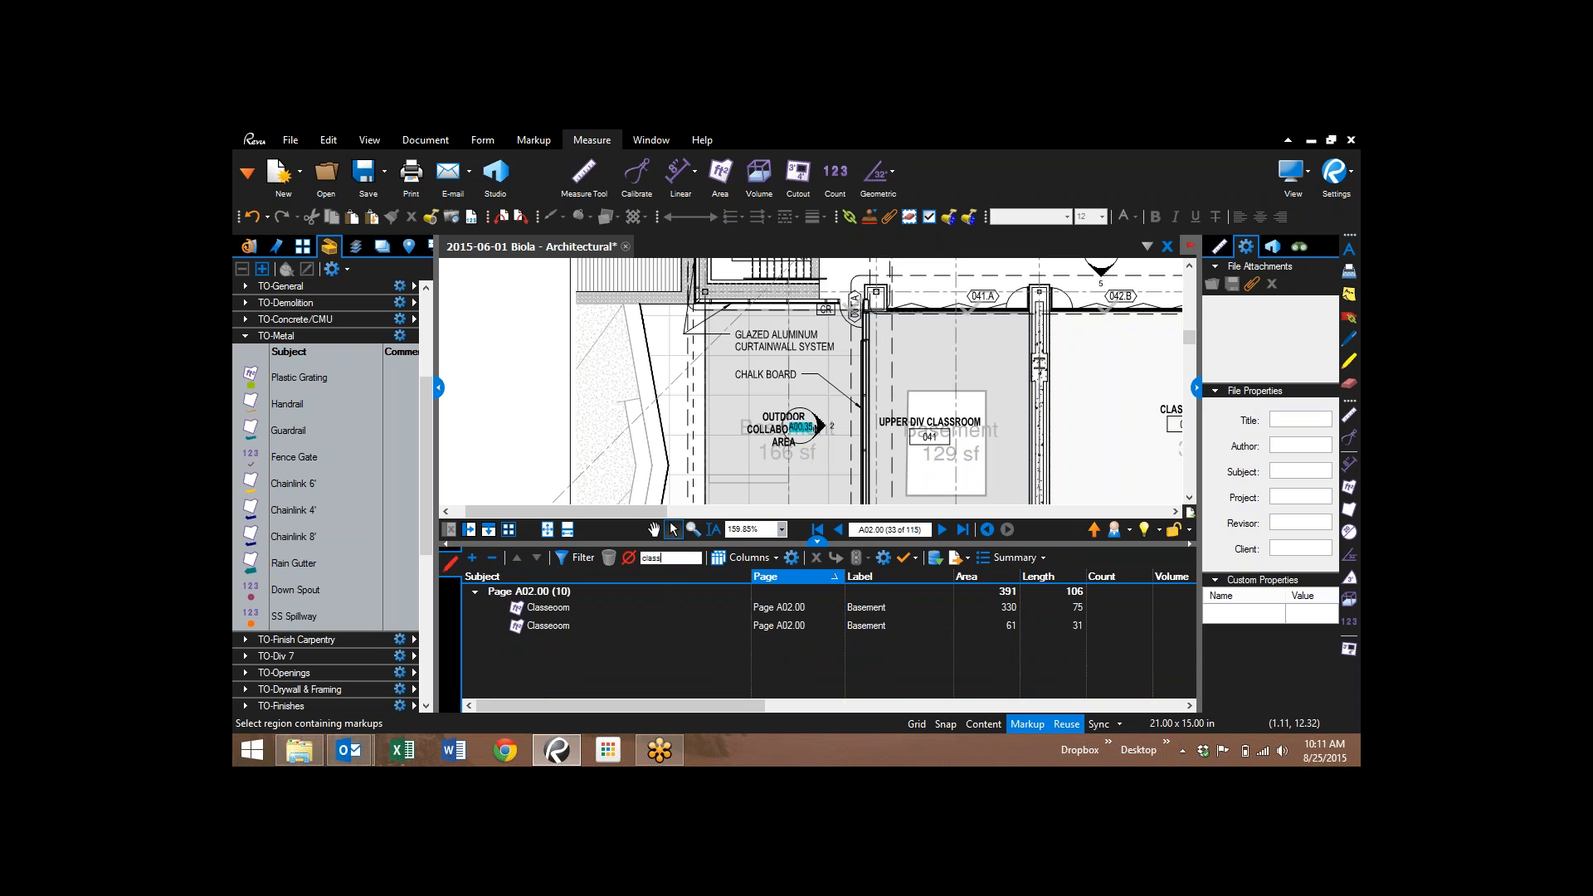
left_click(692, 577)
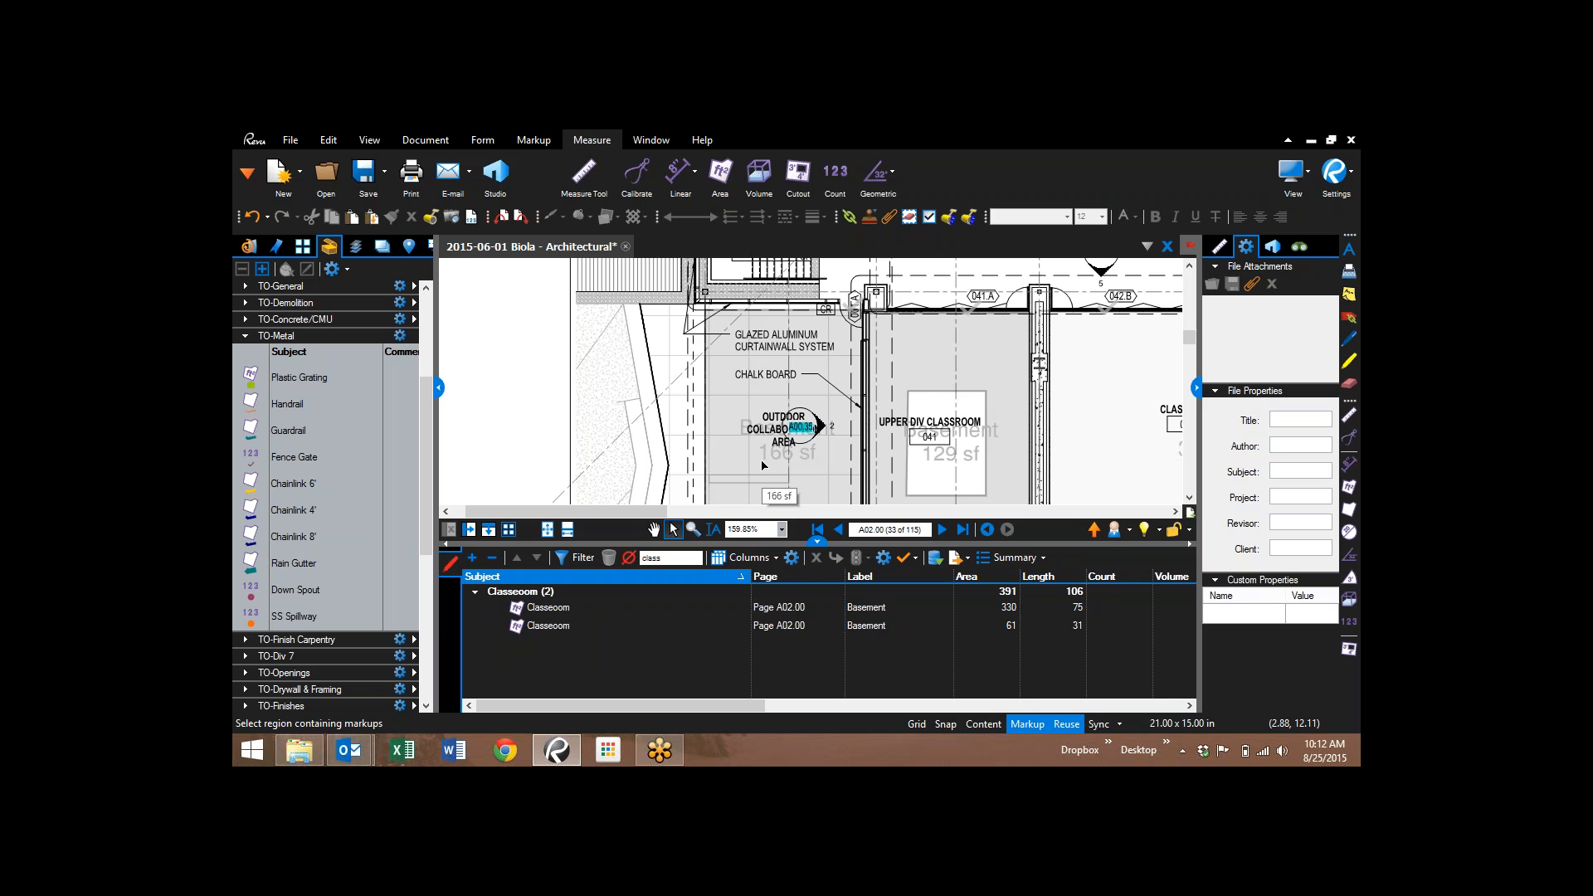
- Open the SFSU RWC 95% CD Plans file and select the Sidewalk paving area beside the recreation field
left_click(248, 246)
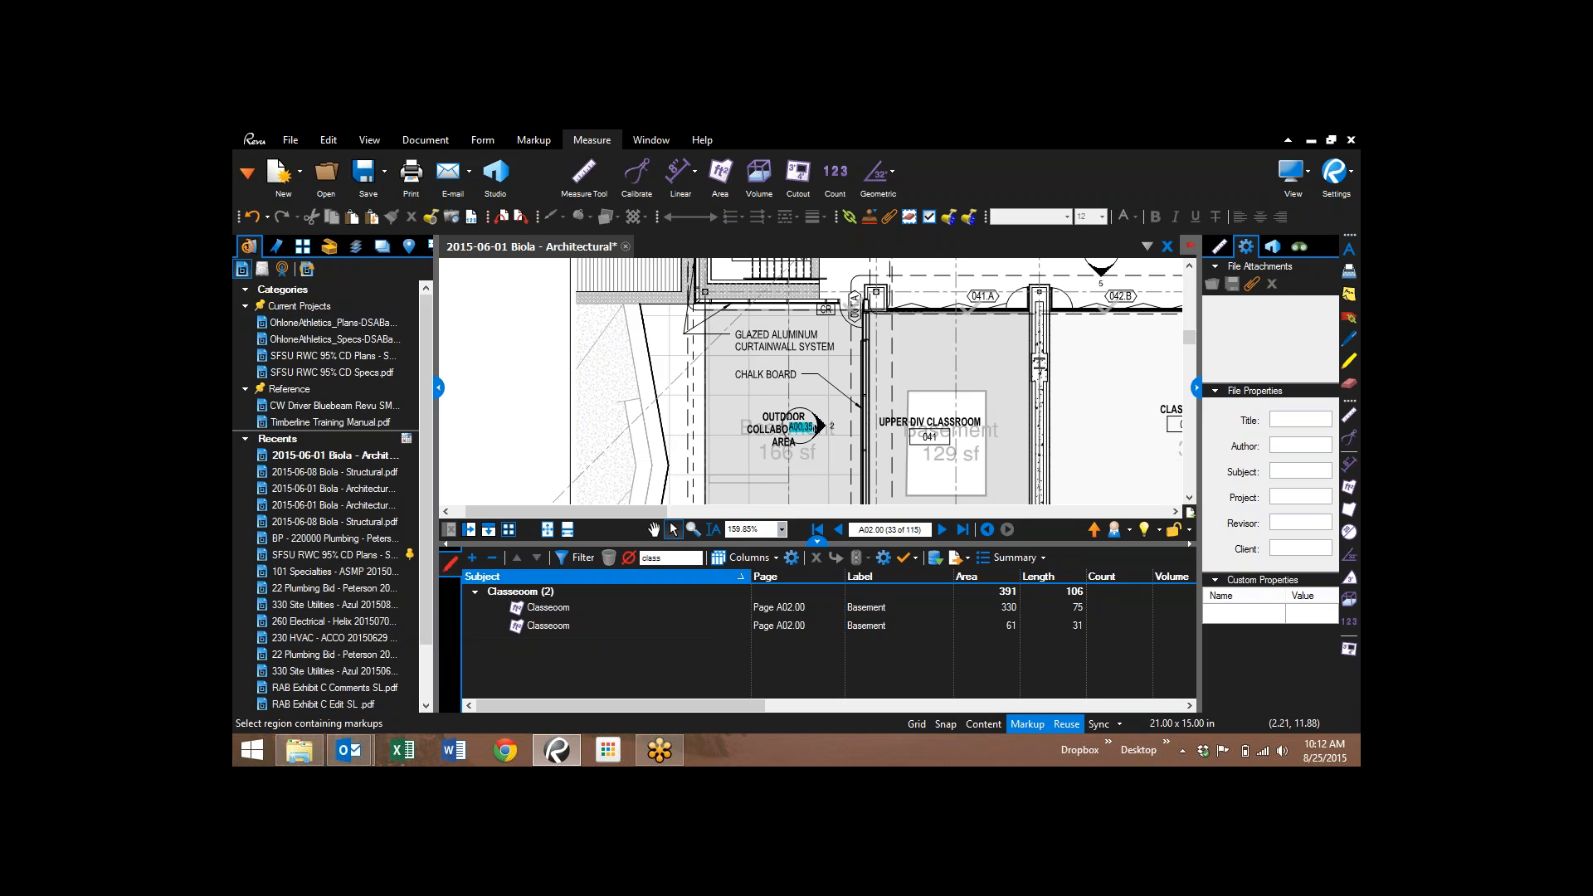
left_click(306, 359)
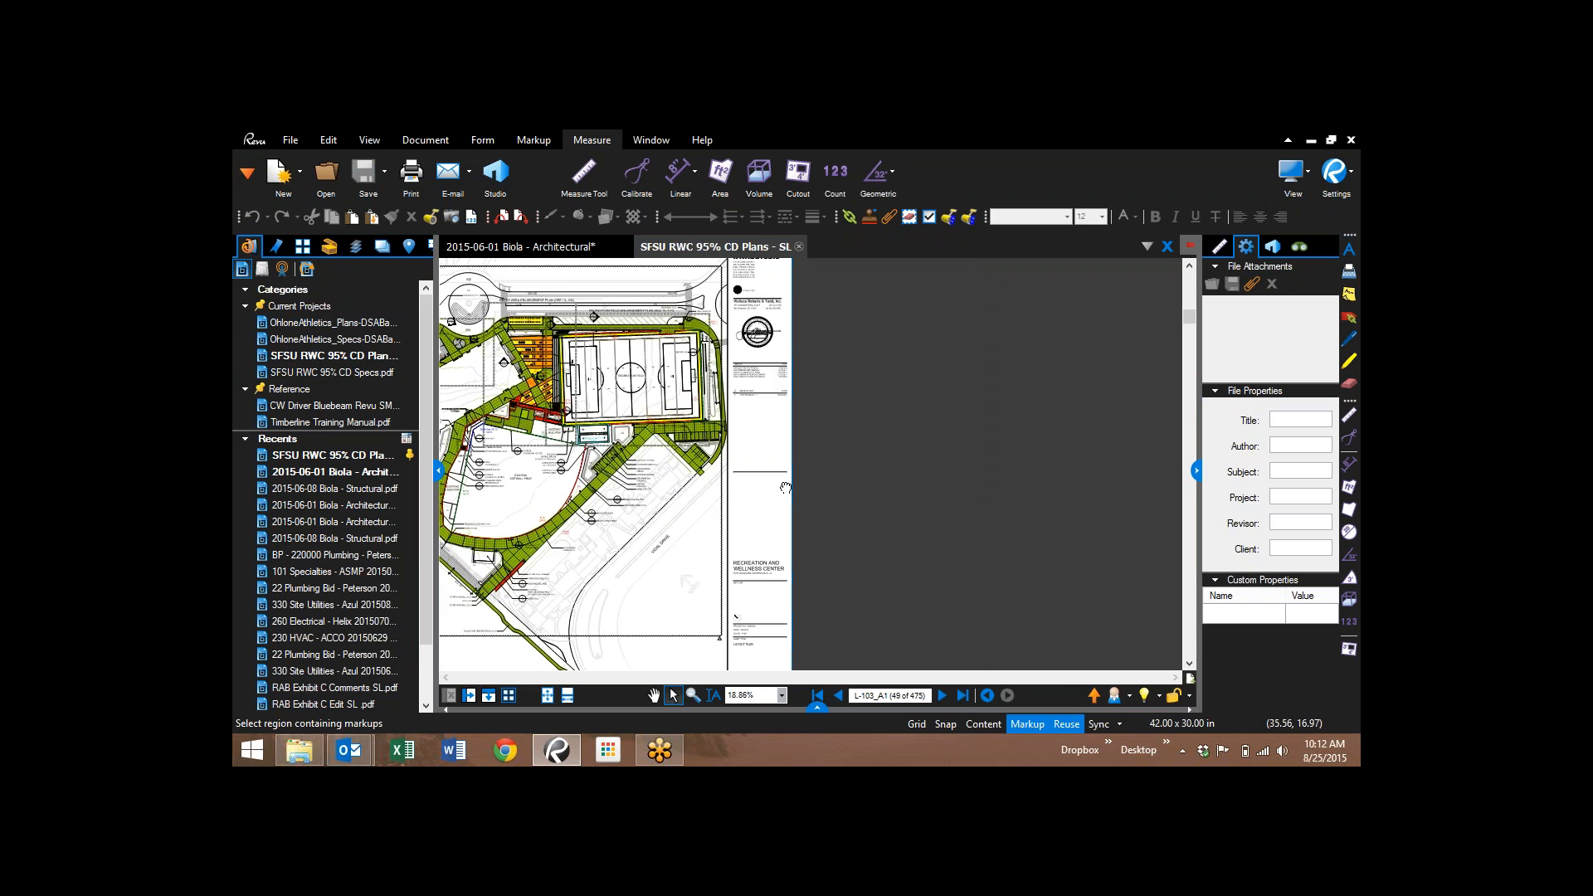
scroll(834, 451, "up", 3)
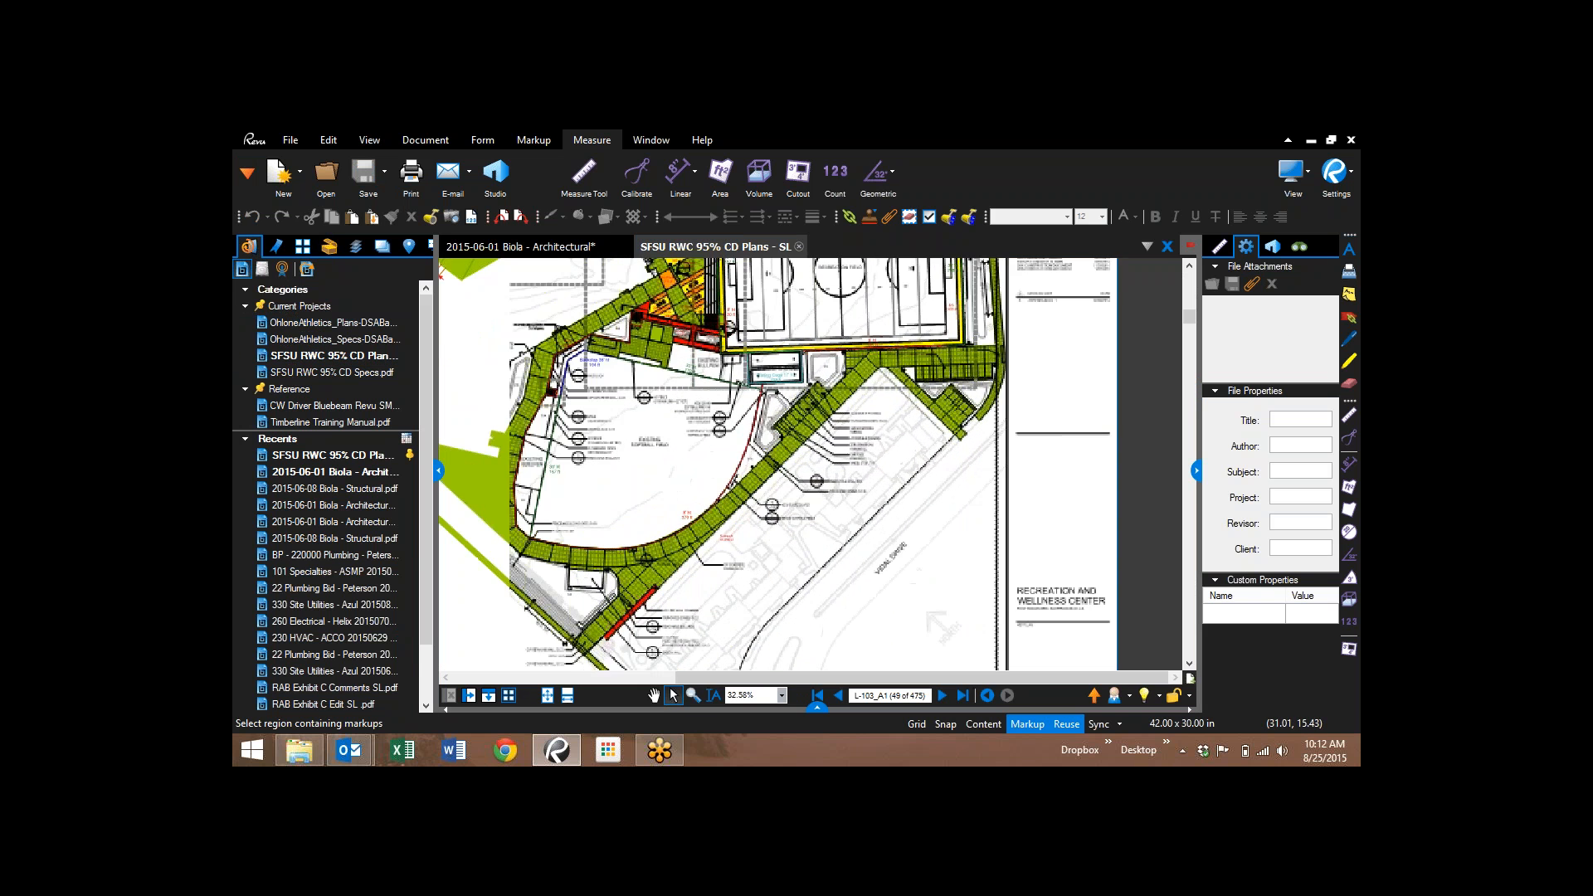
left_click_drag(772, 458, 803, 488)
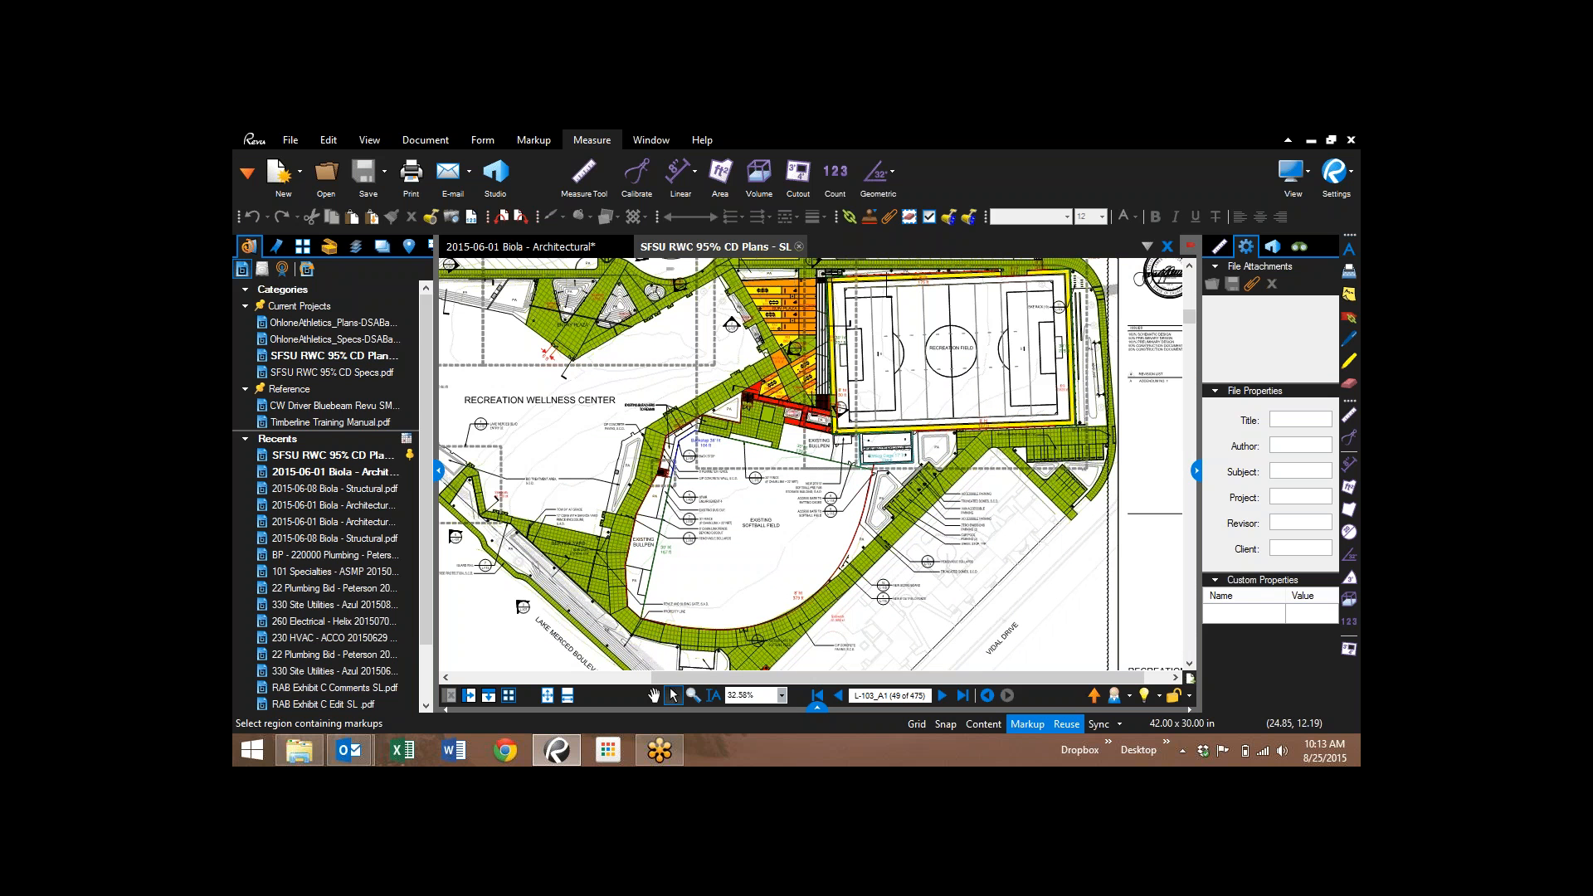
scroll(792, 347, "up", 1)
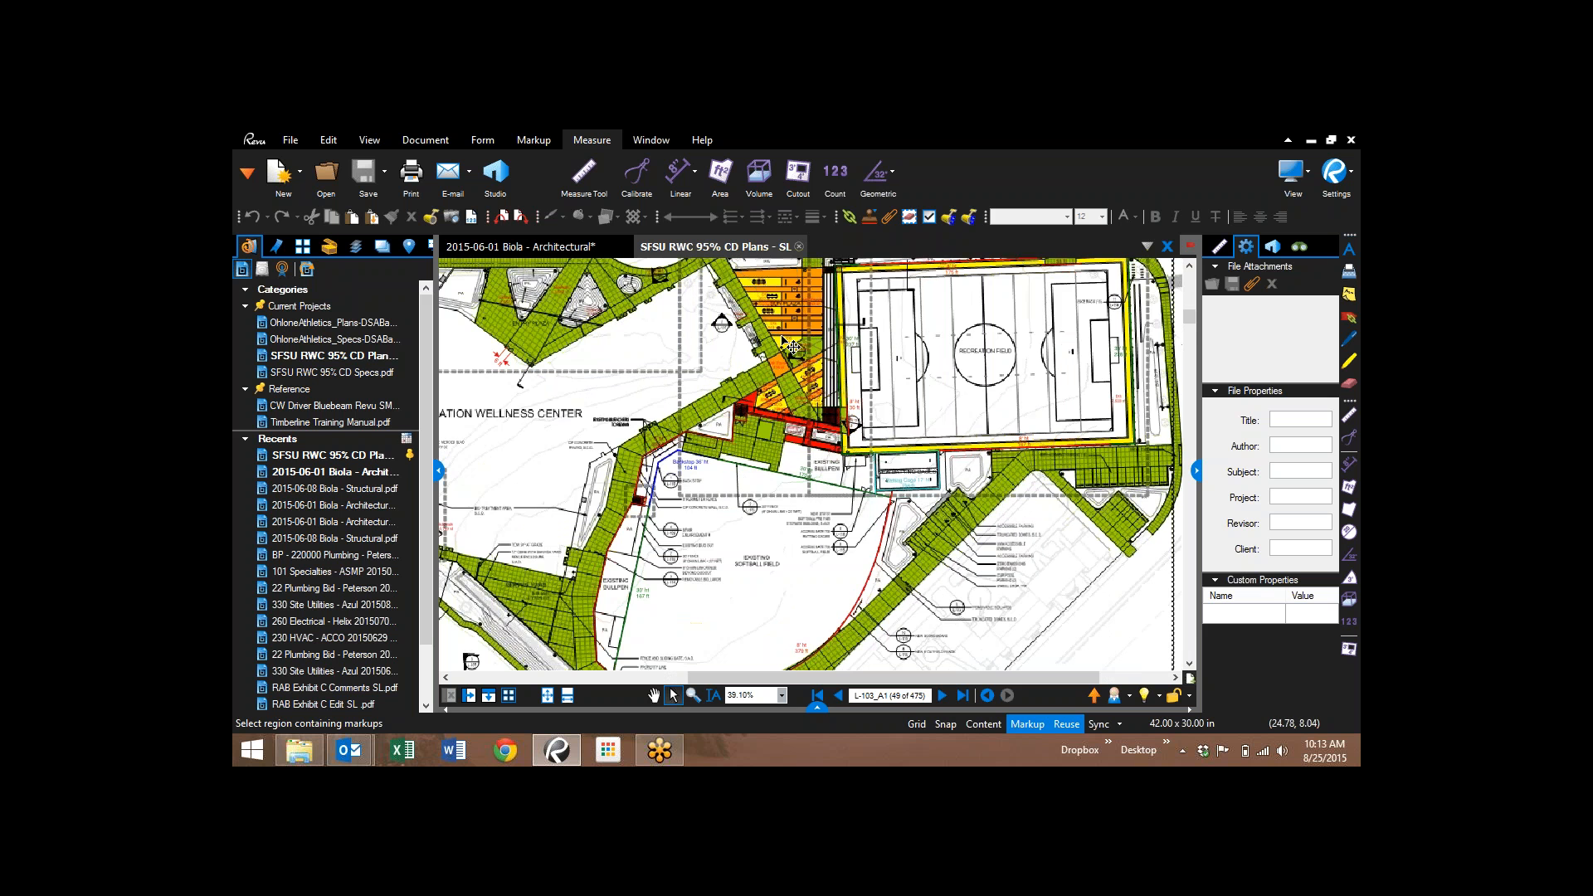
left_click(793, 347)
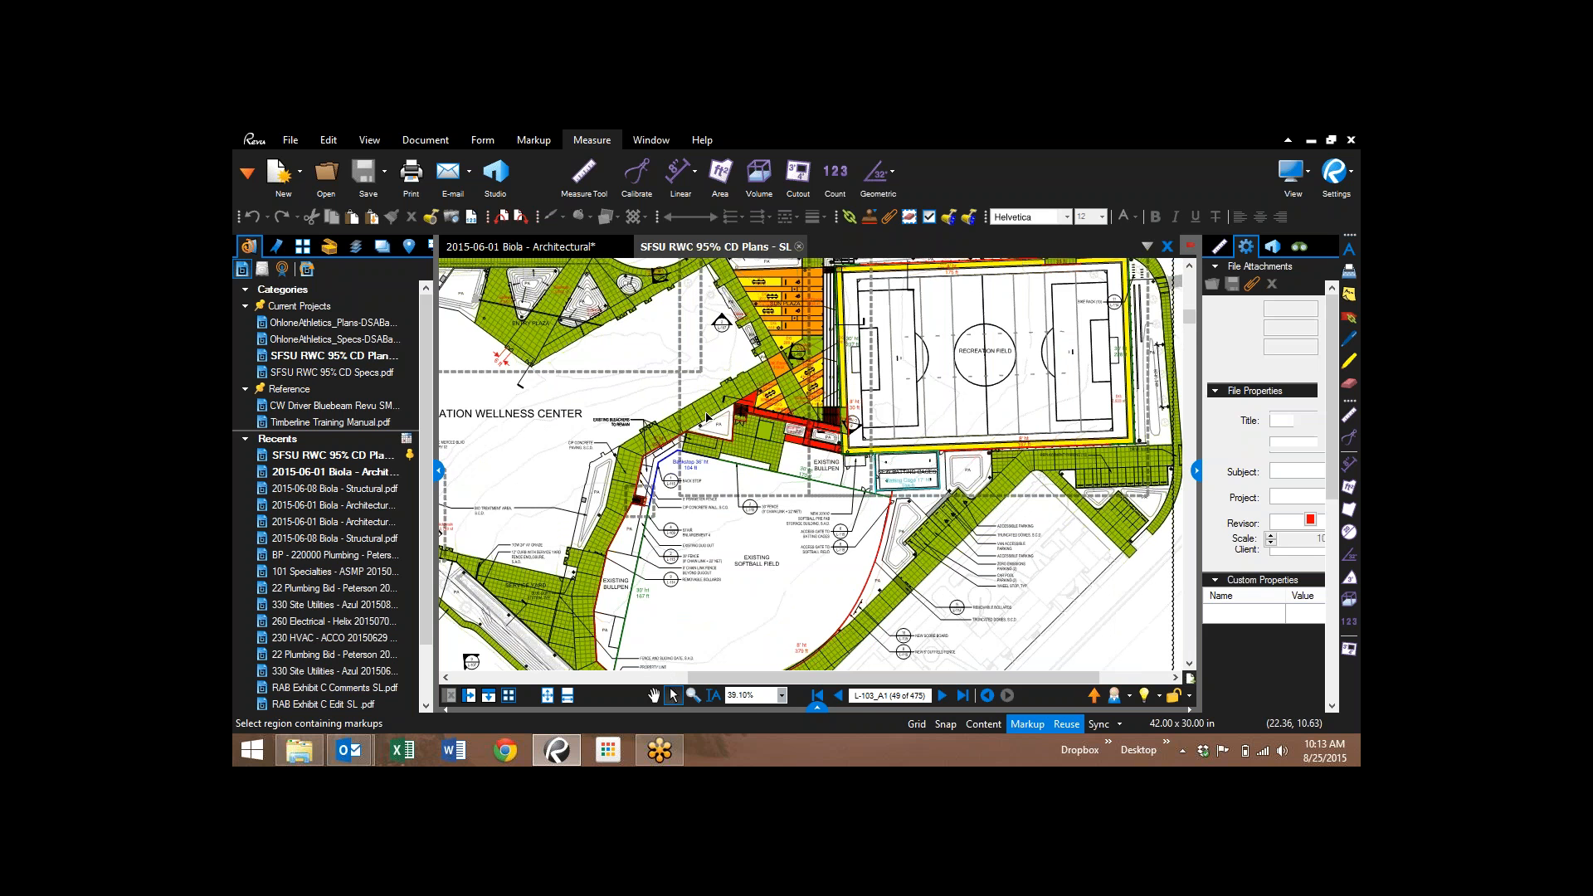
- Show the markups list and review the labels of the Paving measurements on page L-103_A1
left_click(818, 708)
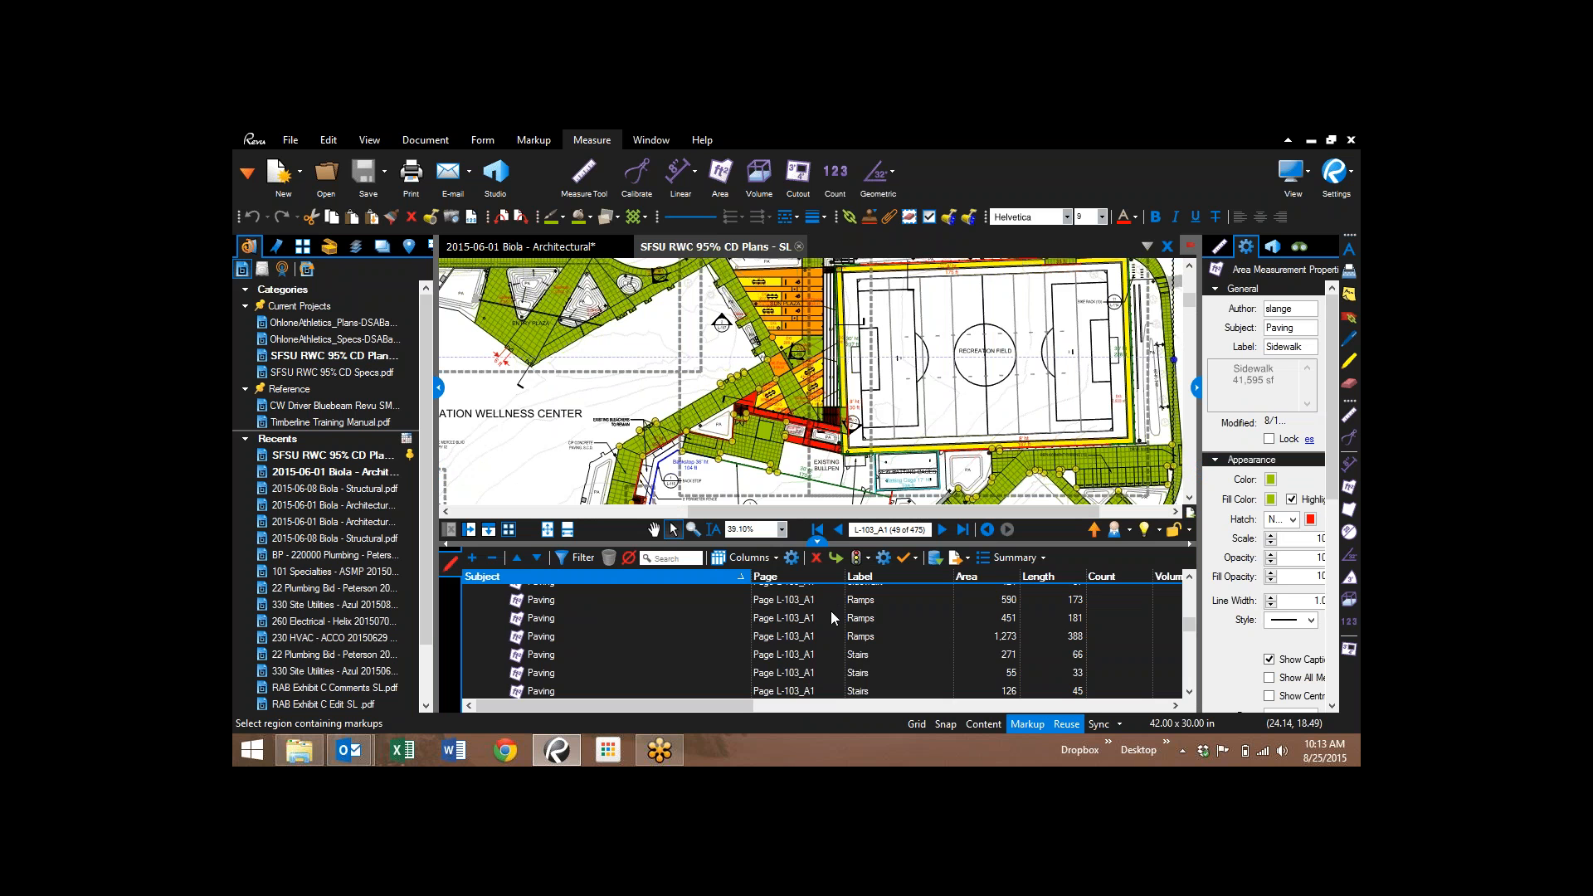
scroll(830, 611, "up", 5)
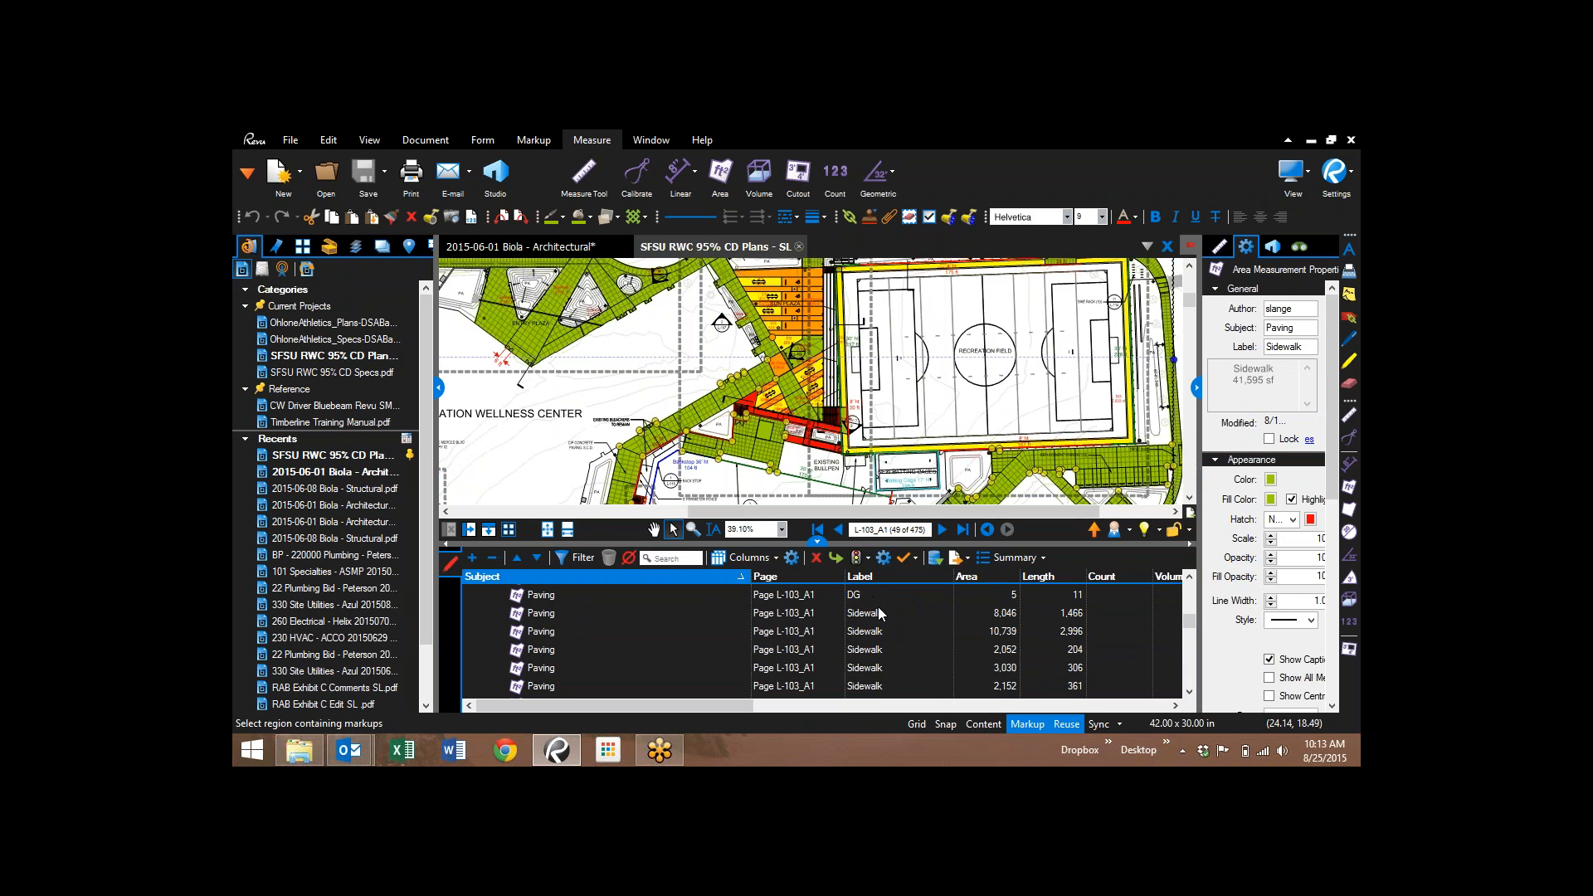
scroll(893, 625, "down", 2)
scroll(899, 632, "up", 4)
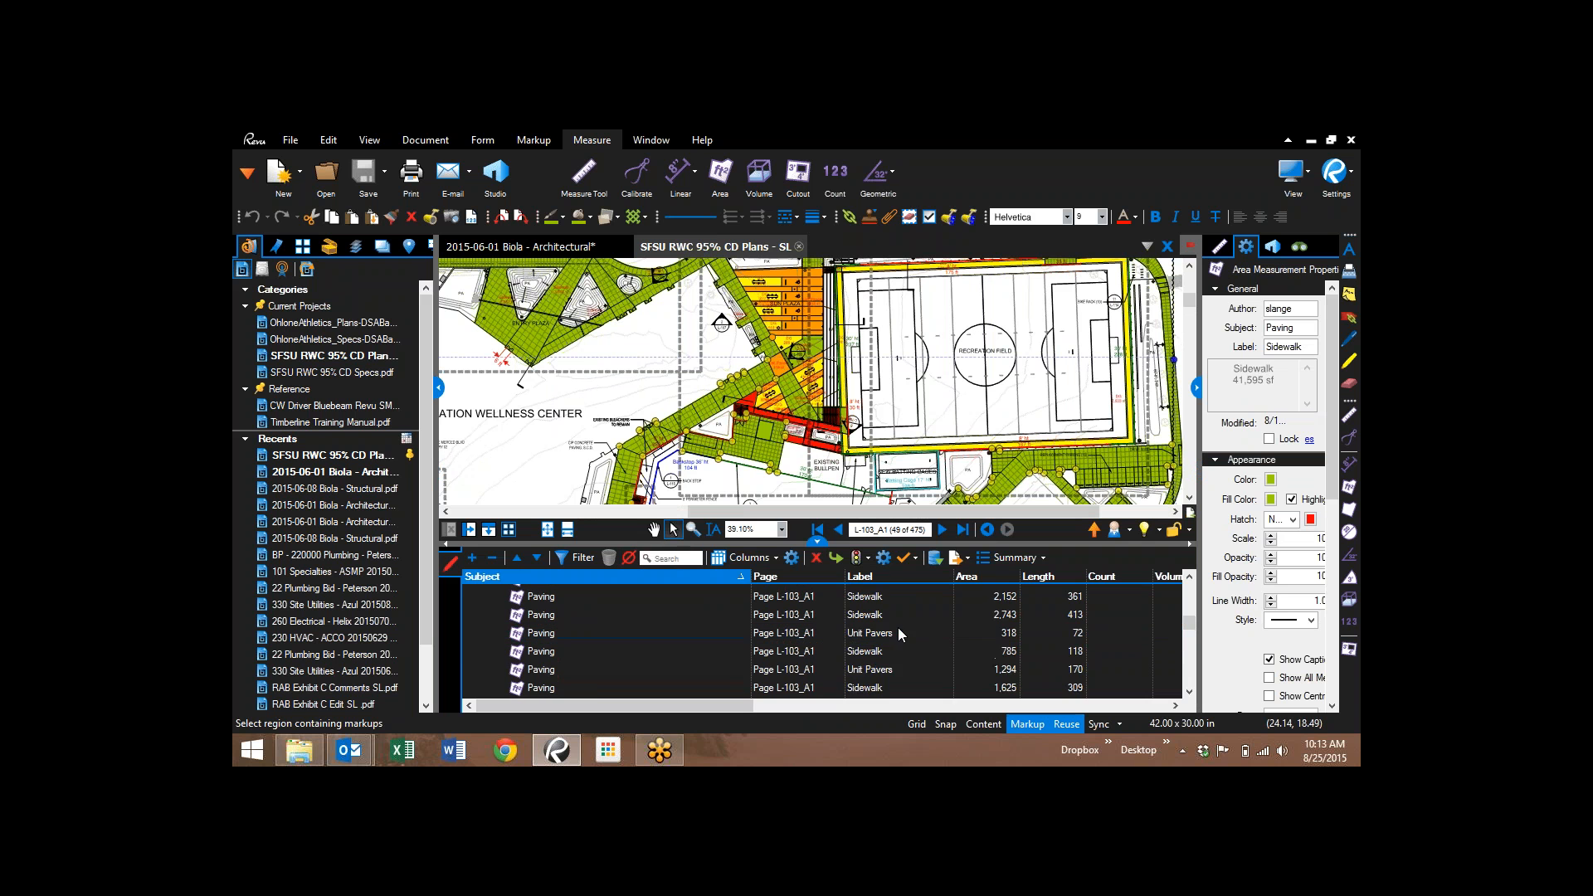
- Search the markups list for "paving", group the matching markups by label and collapse all groups
left_click(670, 559)
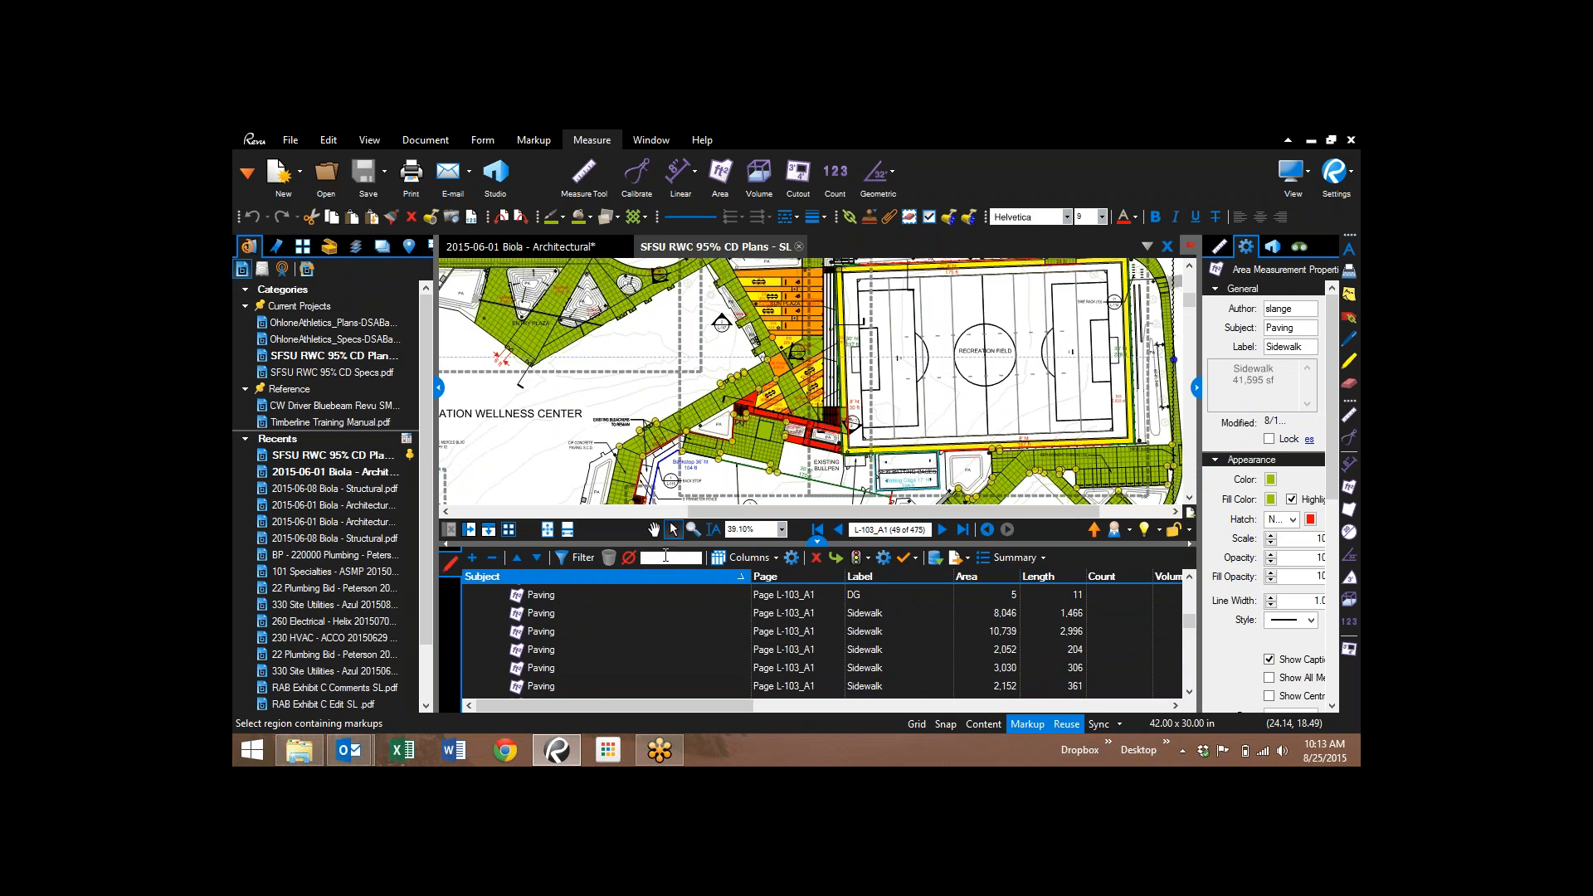
type("paving")
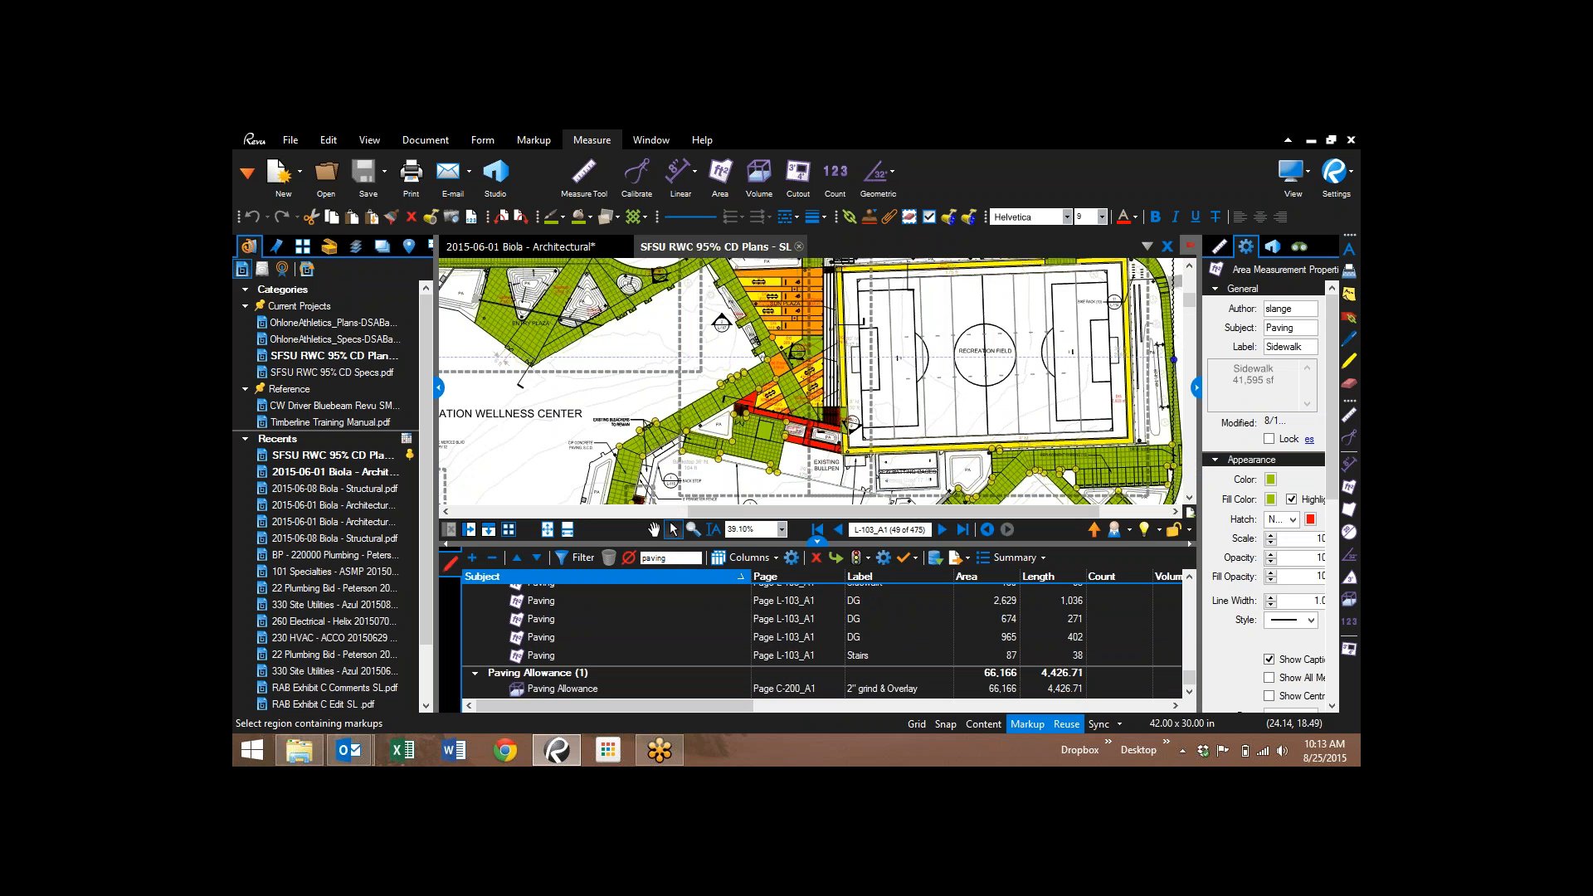
left_click(890, 576)
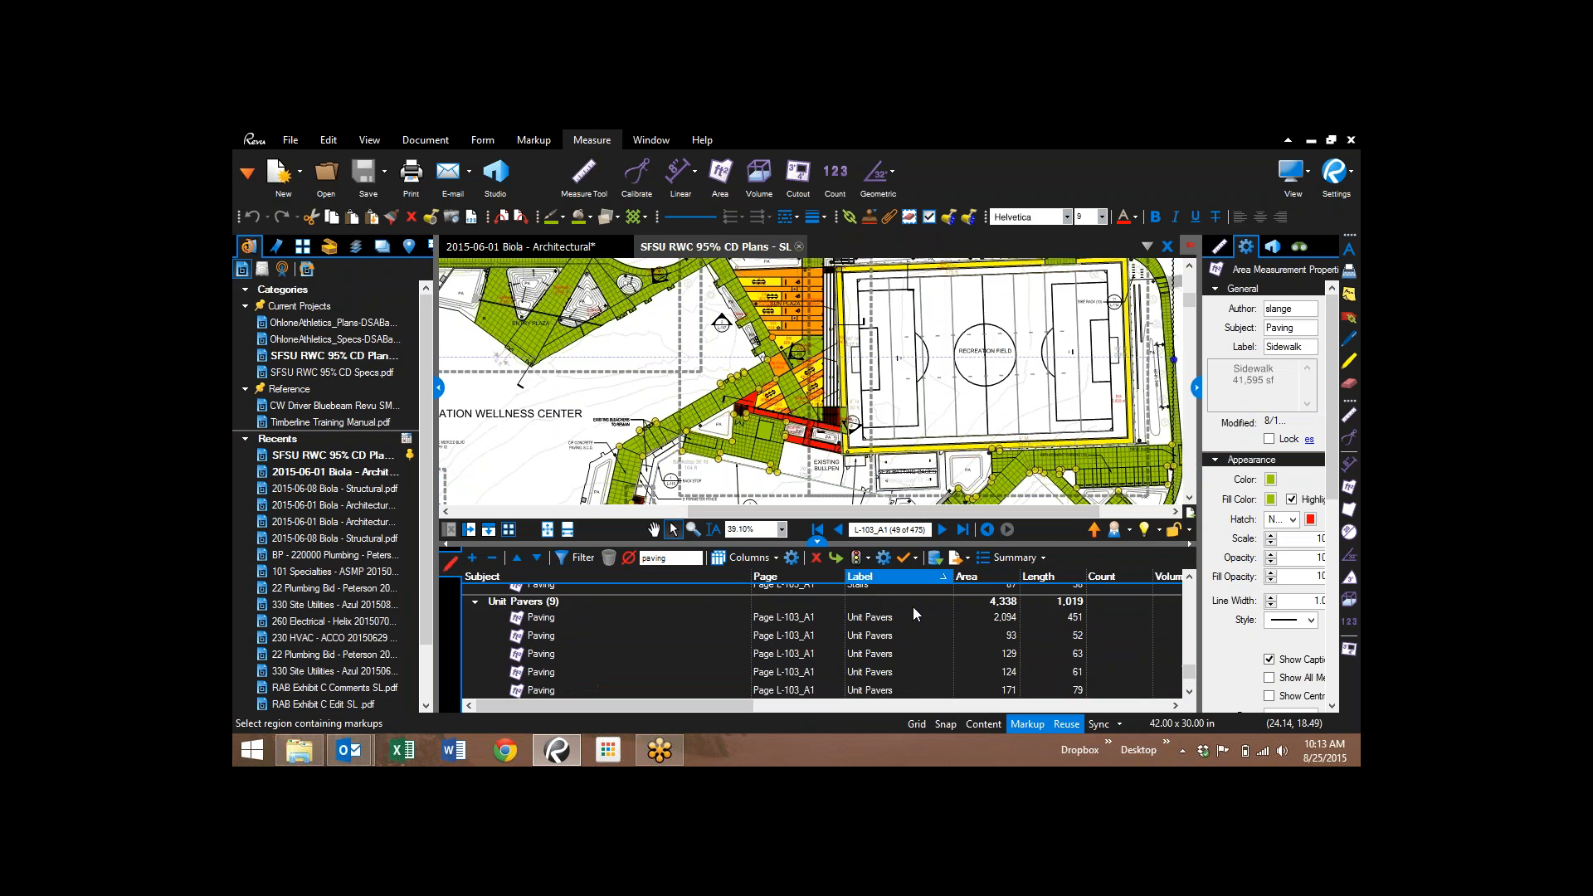
scroll(916, 610, "up", 9)
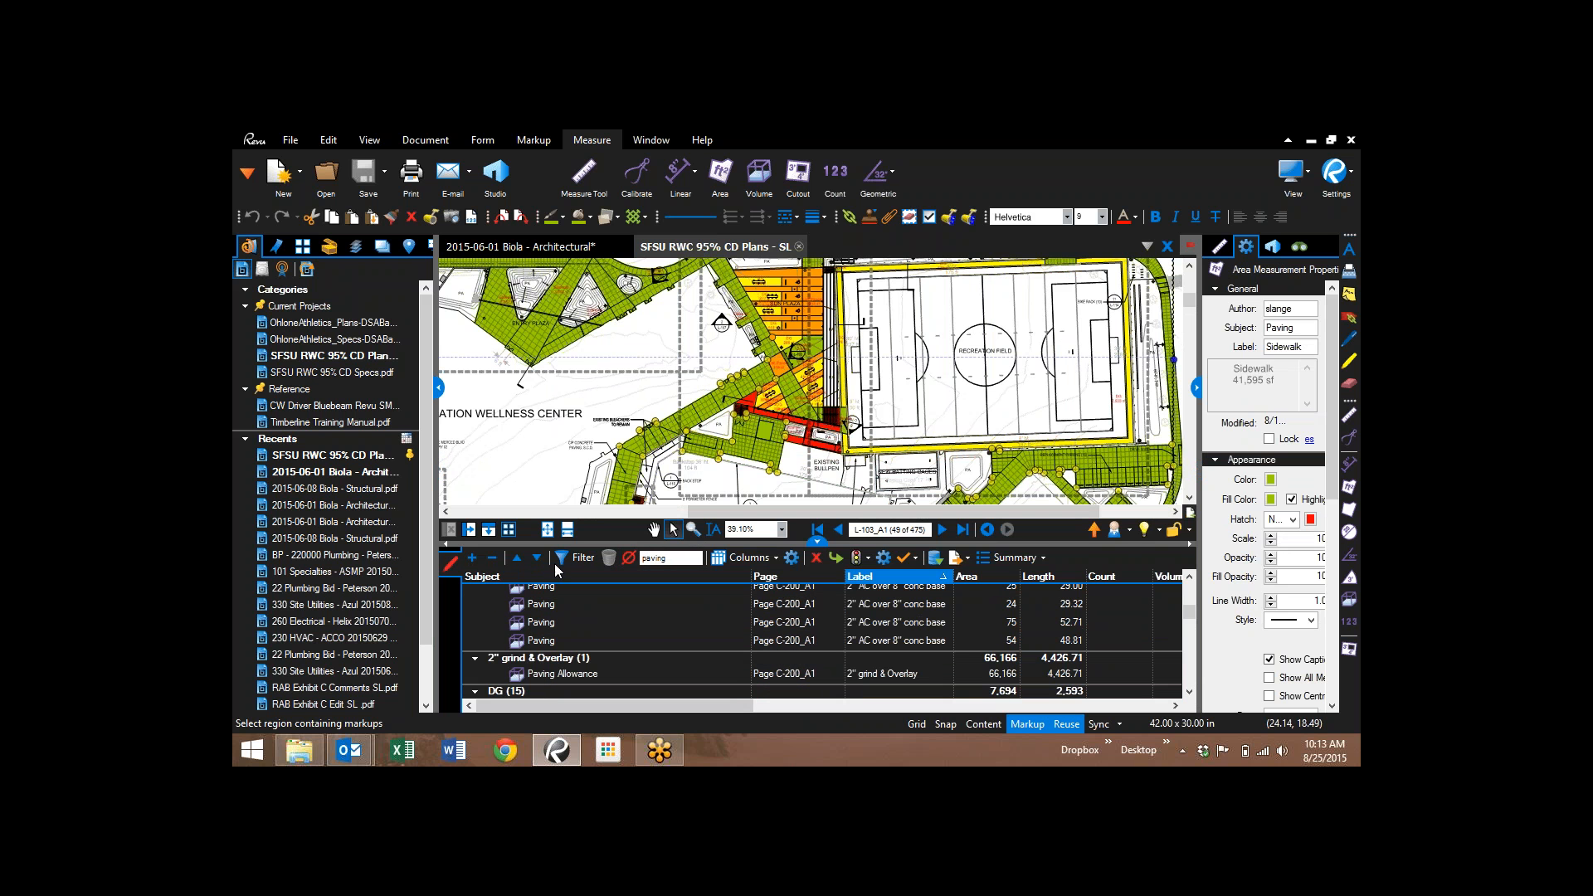
left_click(492, 557)
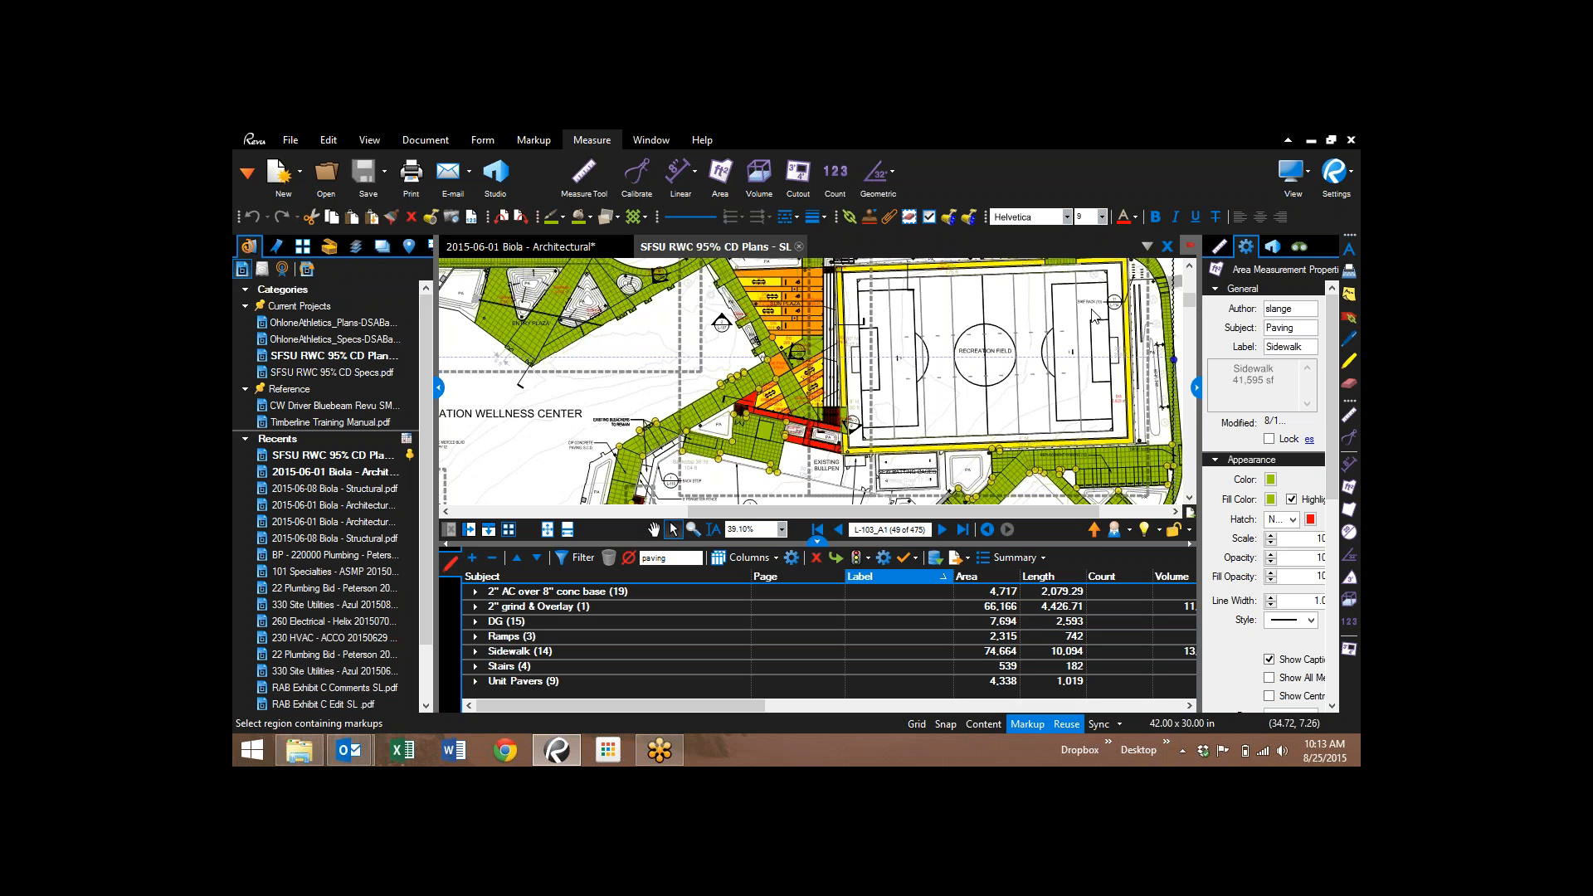
- Show the document's flags, go to the Retaining Walls flag and hide the markups list
left_click(1190, 247)
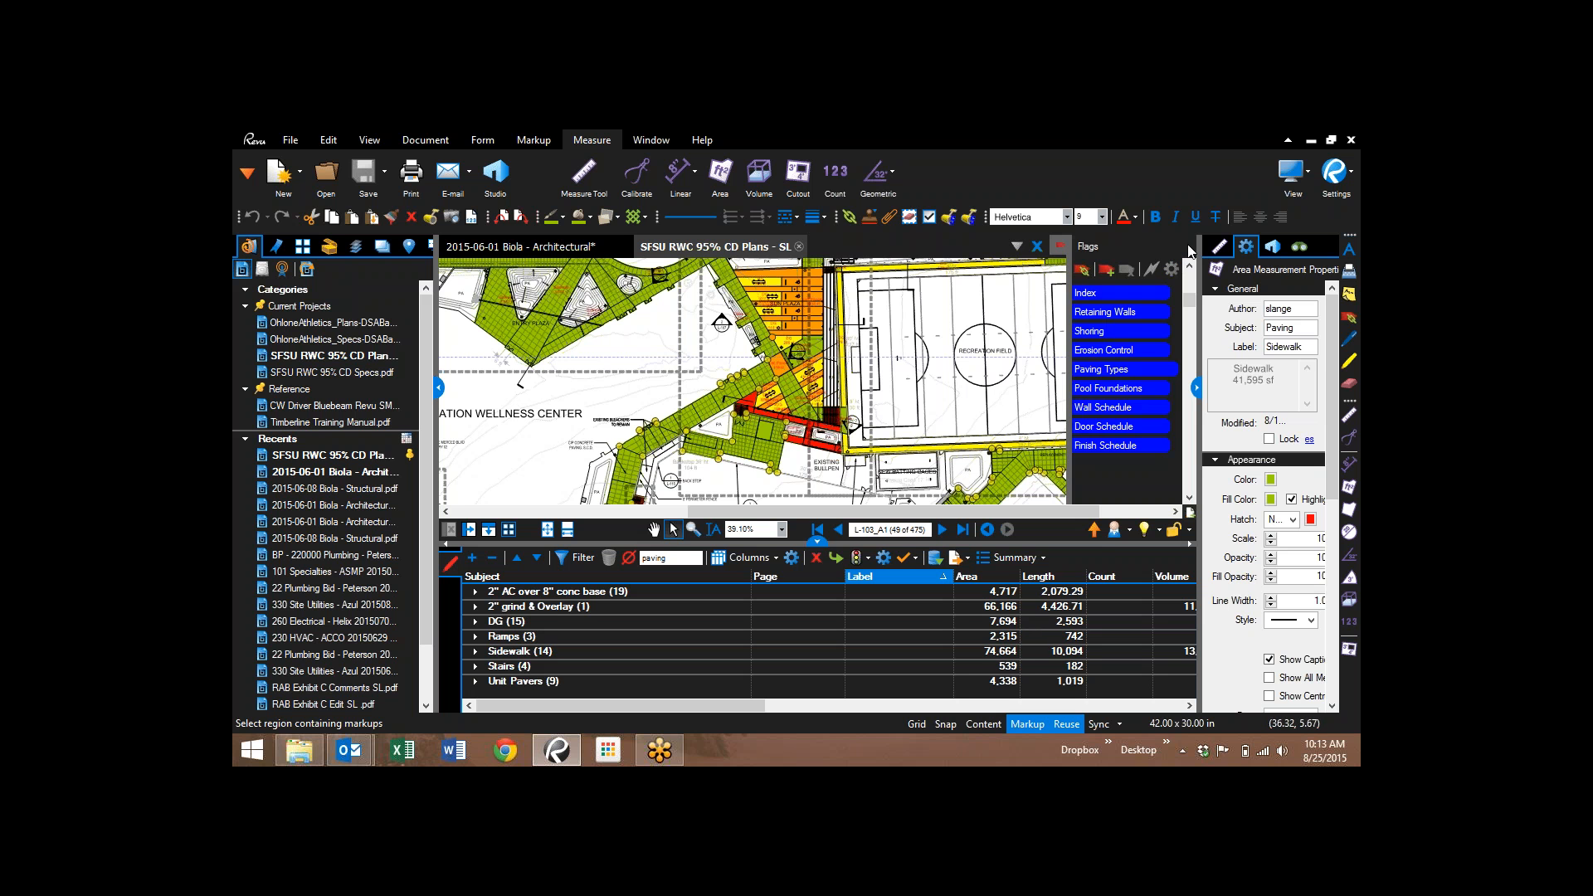
left_click(1113, 315)
left_click(816, 541)
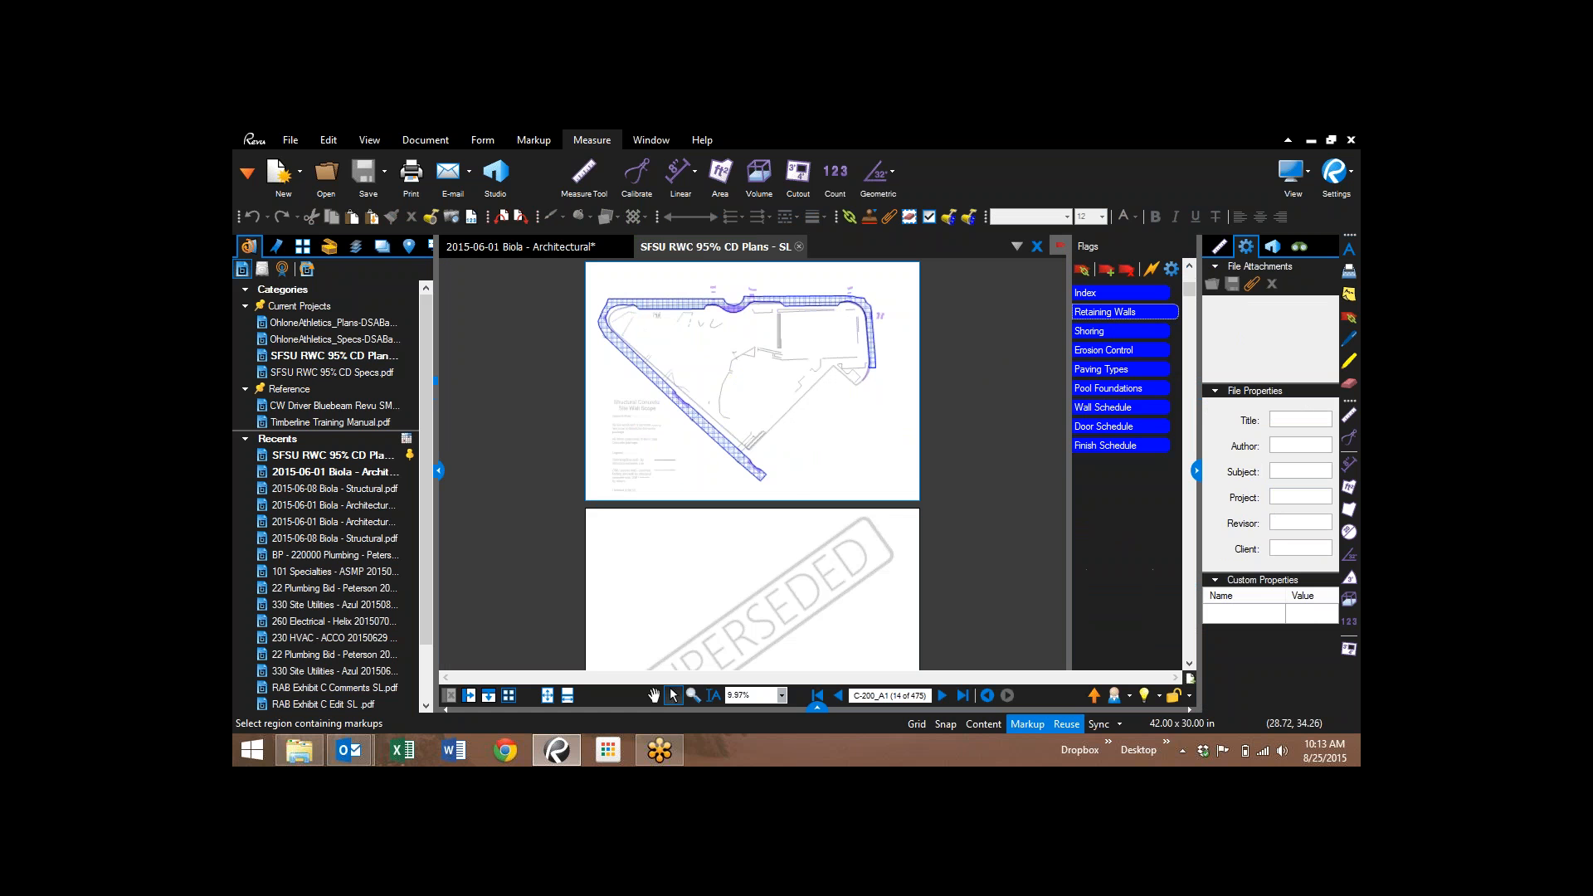
scroll(630, 423, "up", 2)
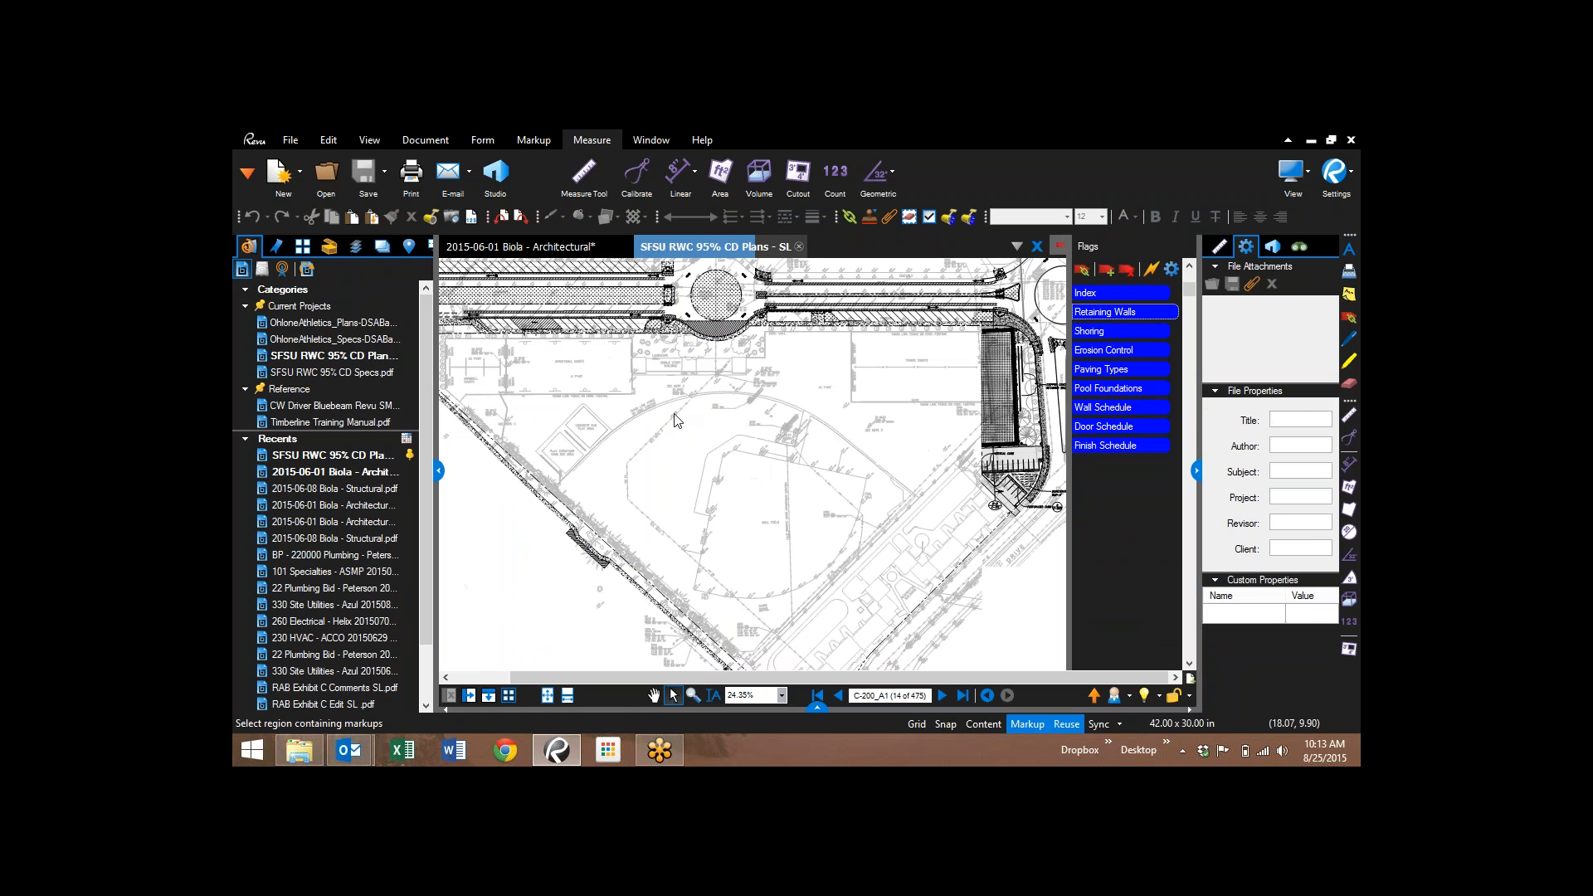
- Clear the "paving" search from the markups list and hide the list again
left_click(816, 707)
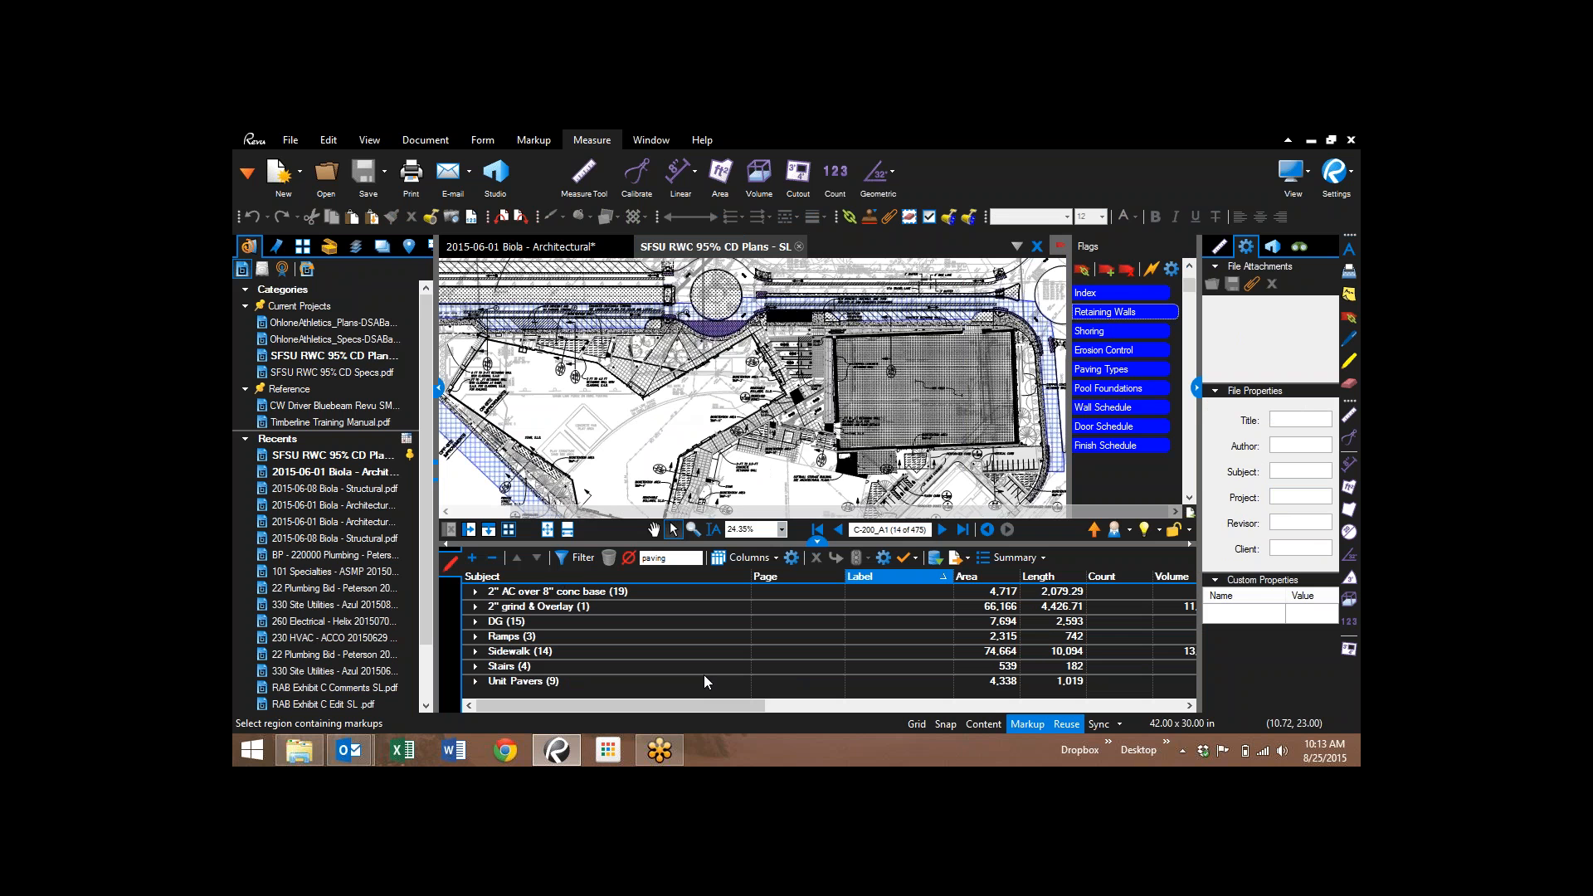
key("BackSpace")
key("BackSpace")
key("BackSpace")
key("BackSpace")
key("BackSpace")
key("BackSpace")
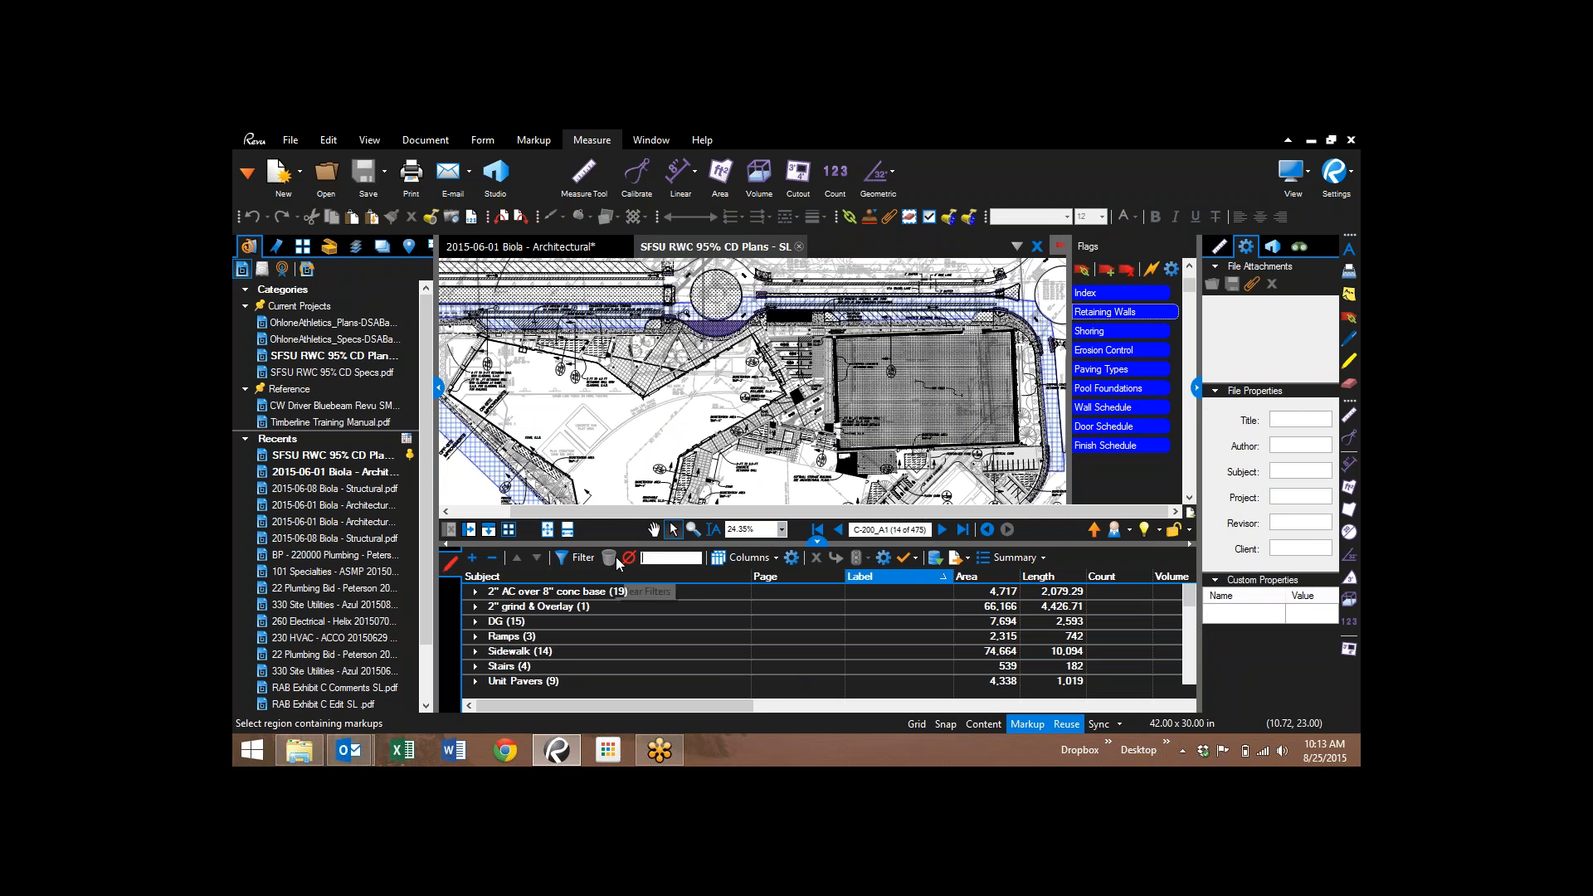
left_click(817, 541)
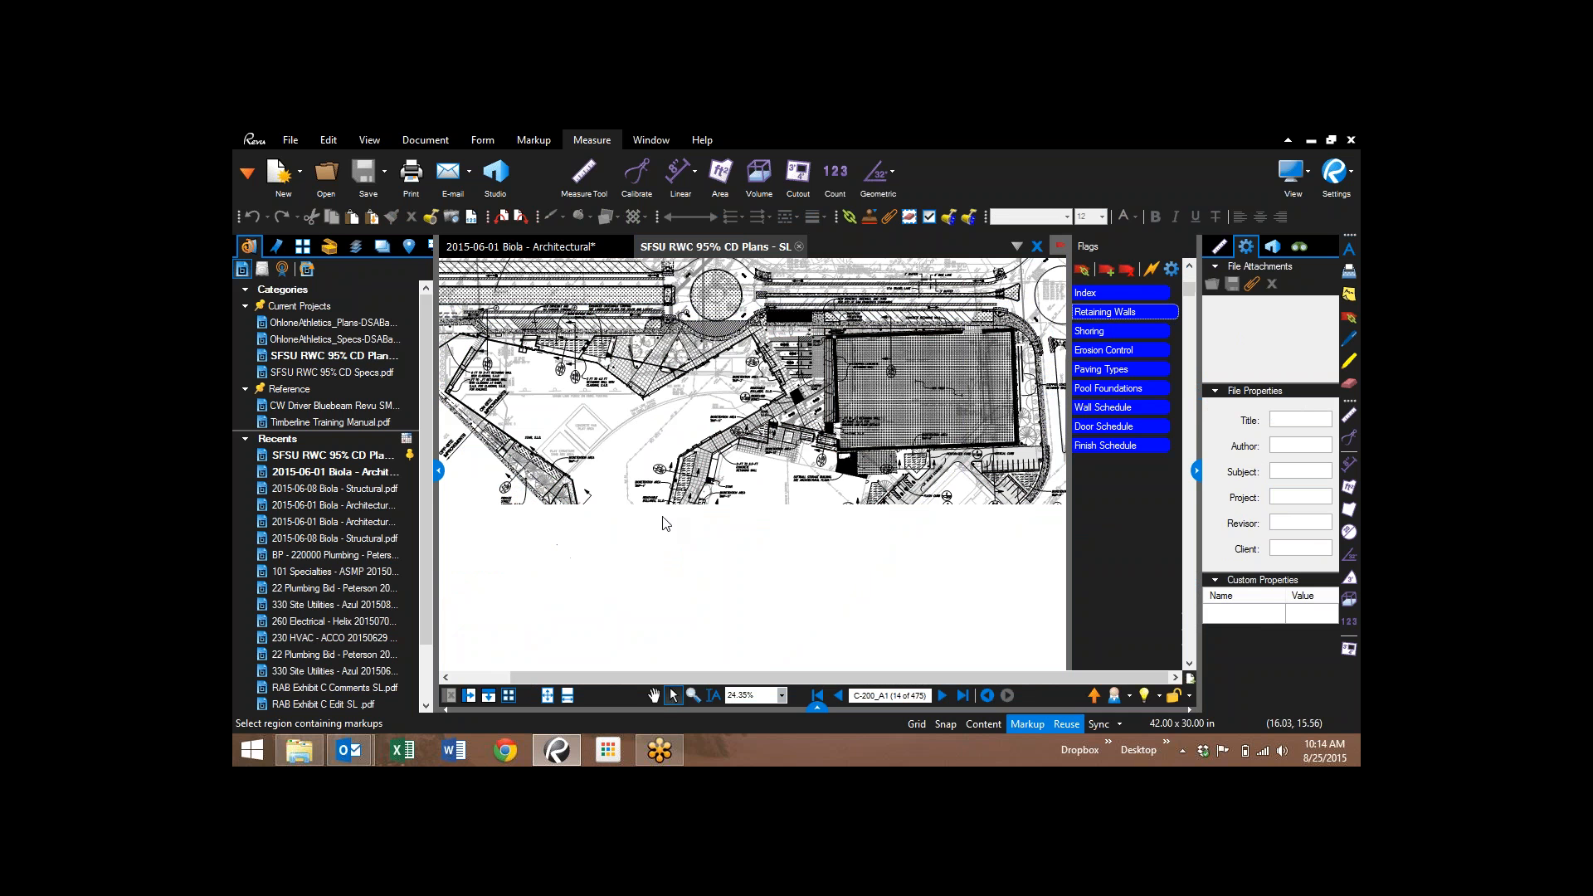
- Examine the retaining wall markups around the softball field and service yard on page C-200_A1
scroll(635, 491, "up", 3)
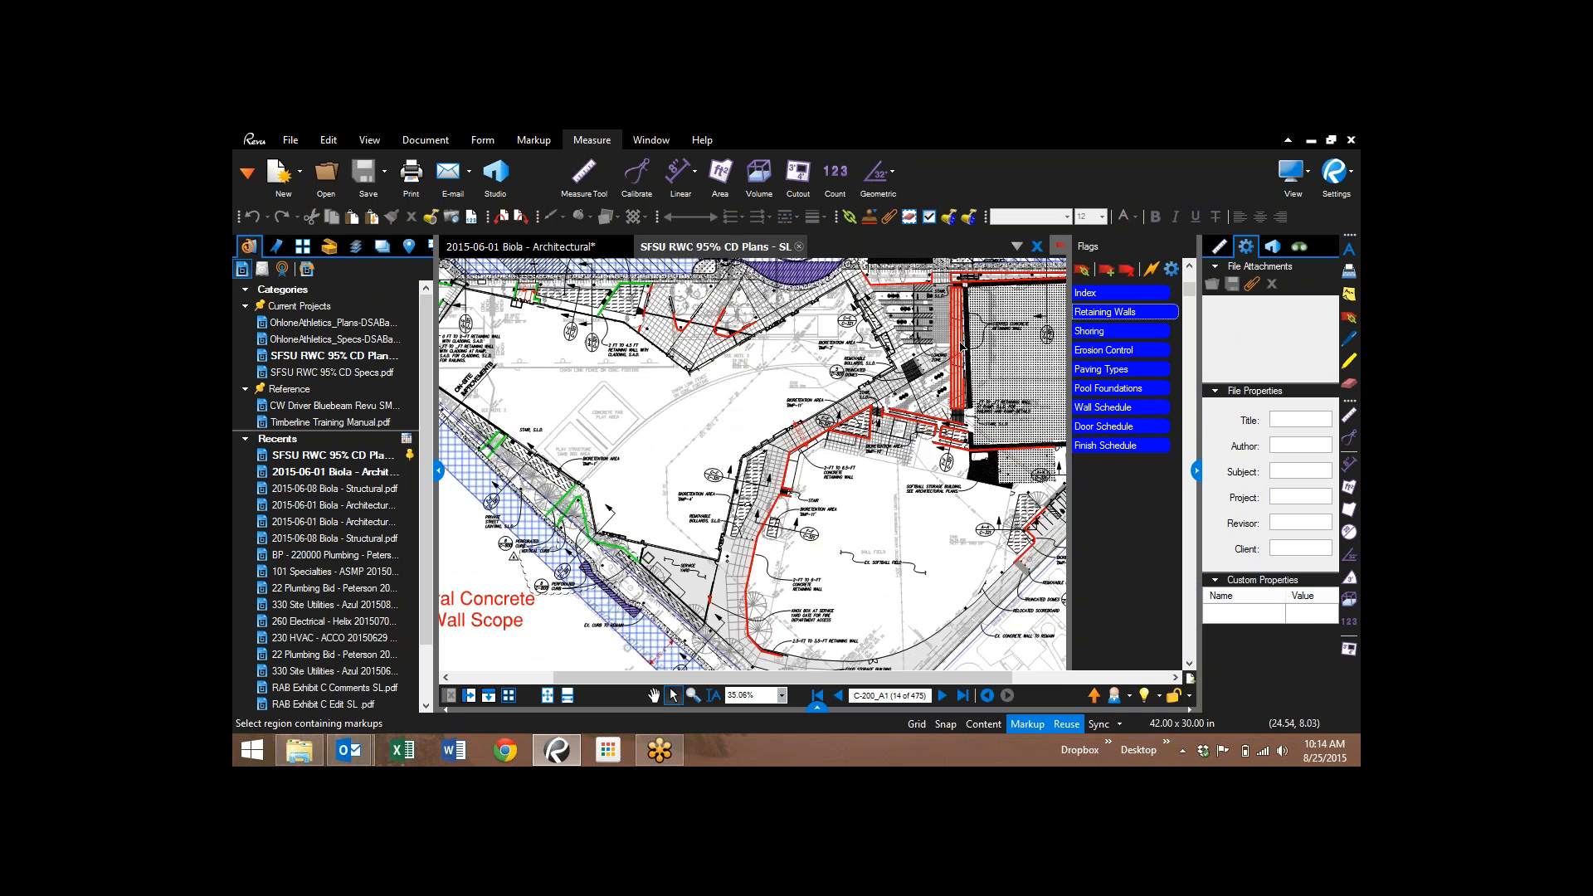
scroll(852, 520, "up", 3)
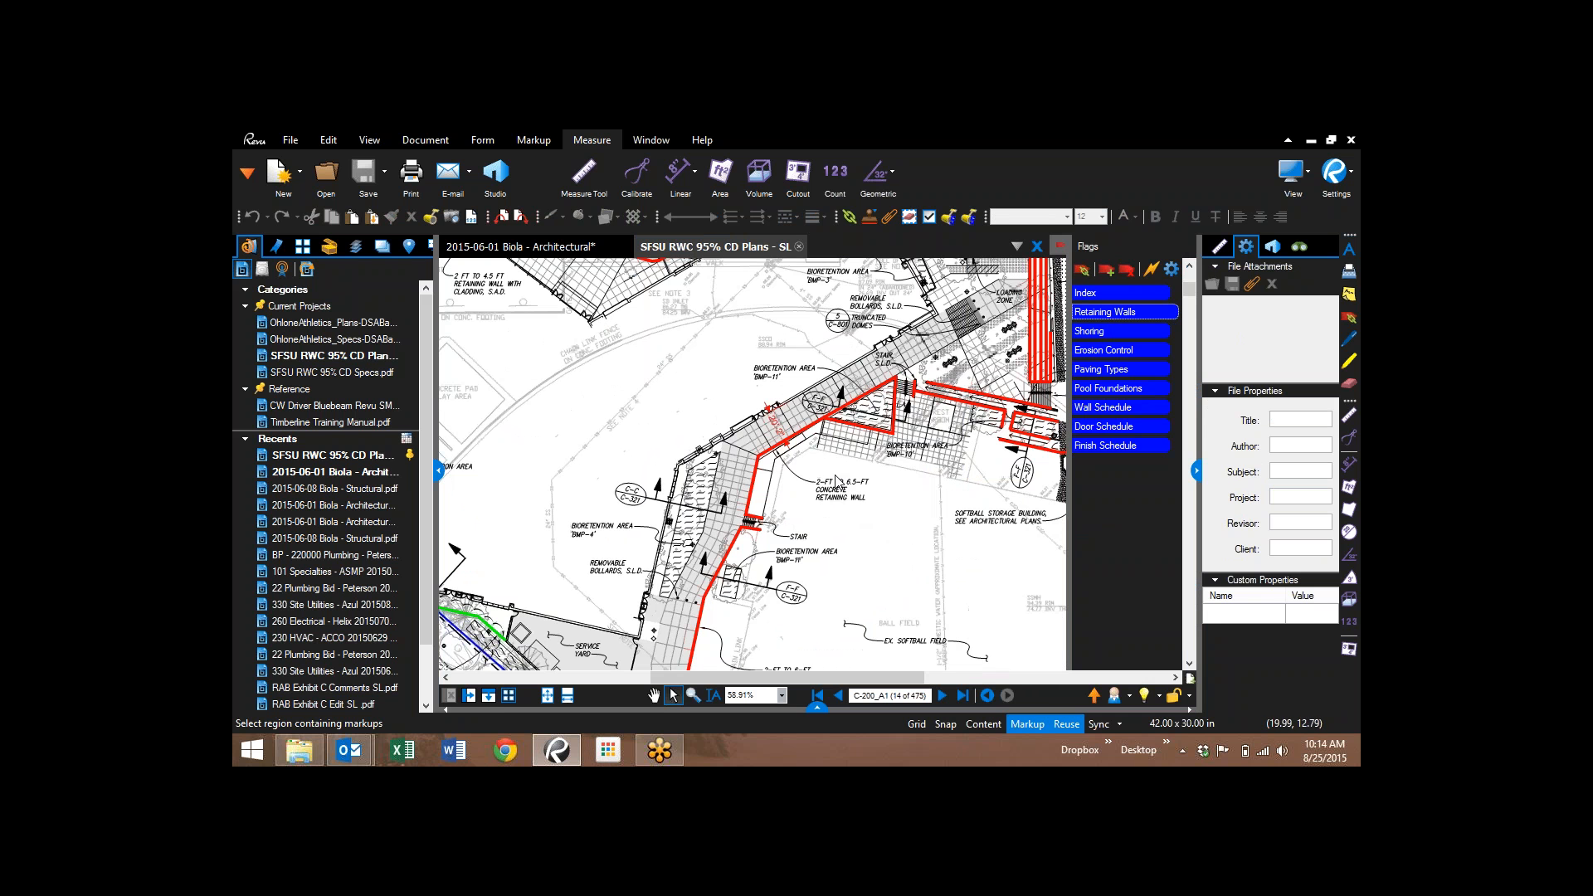
left_click_drag(727, 509, 956, 483)
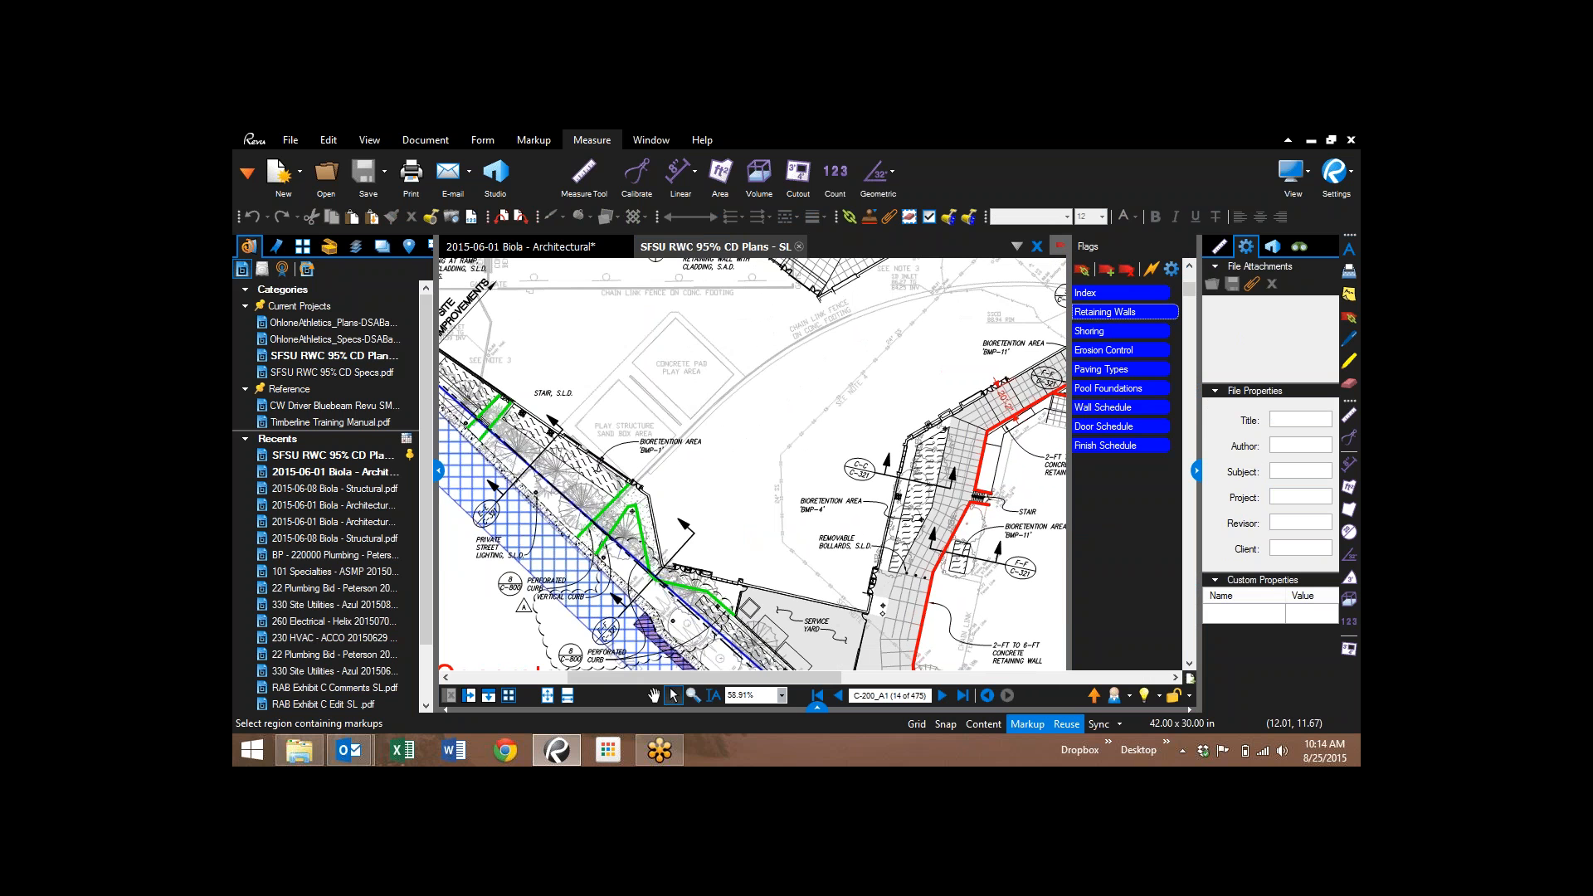
- Examine the retaining walls, scope notes and wall legend of the structural concrete site wall scope on page C-200_A1
left_click_drag(750, 392, 725, 488)
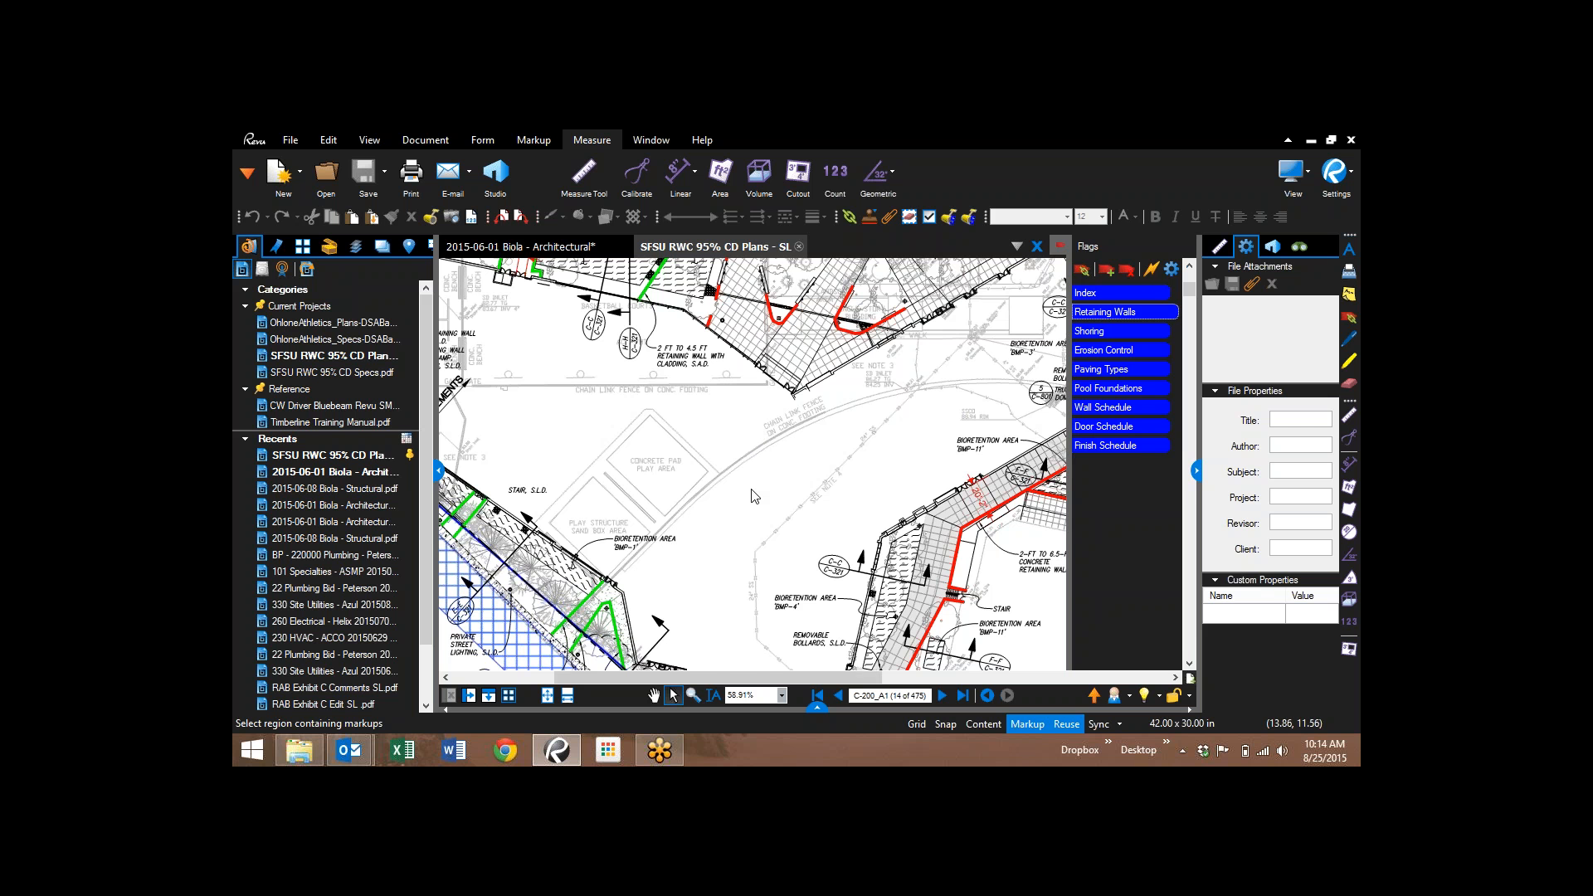
scroll(753, 494, "down", 3)
left_click_drag(669, 520, 745, 300)
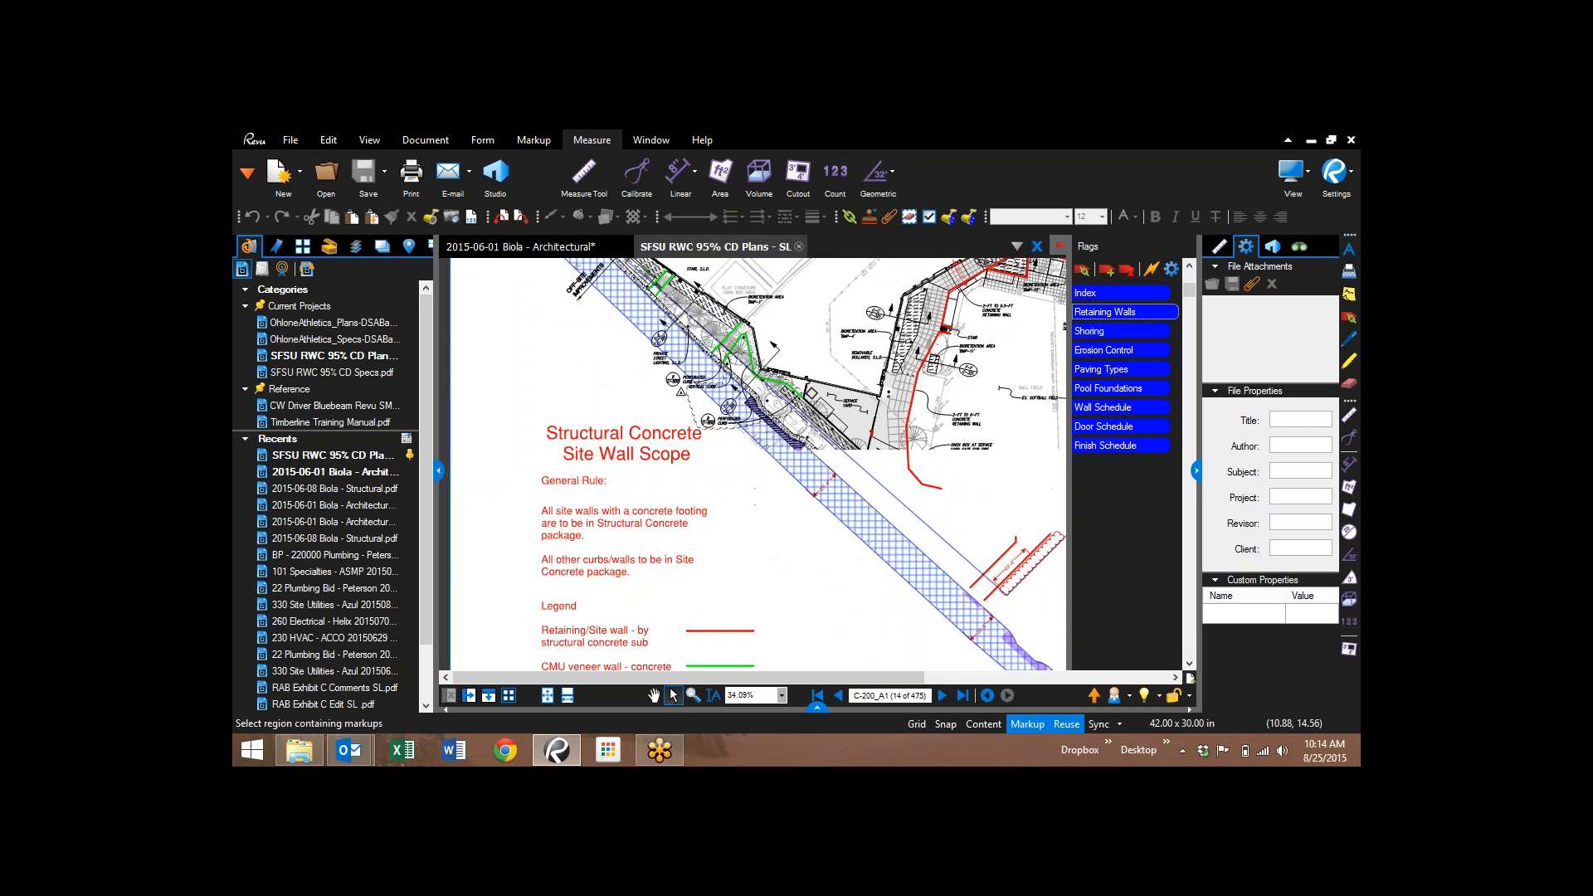
left_click_drag(922, 543, 923, 442)
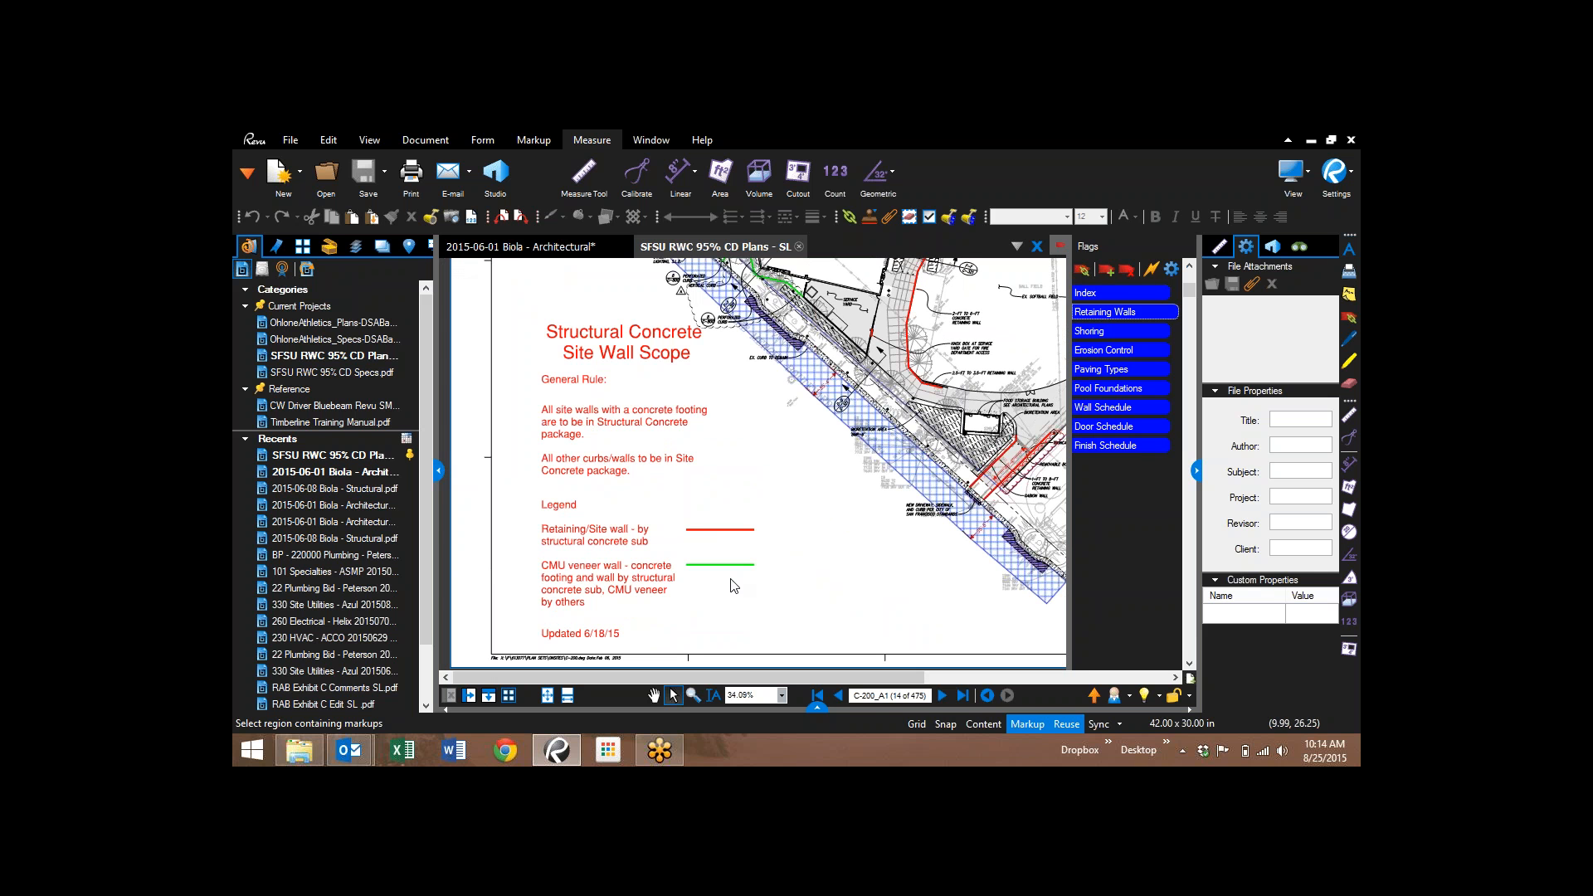
scroll(919, 456, "down", 2)
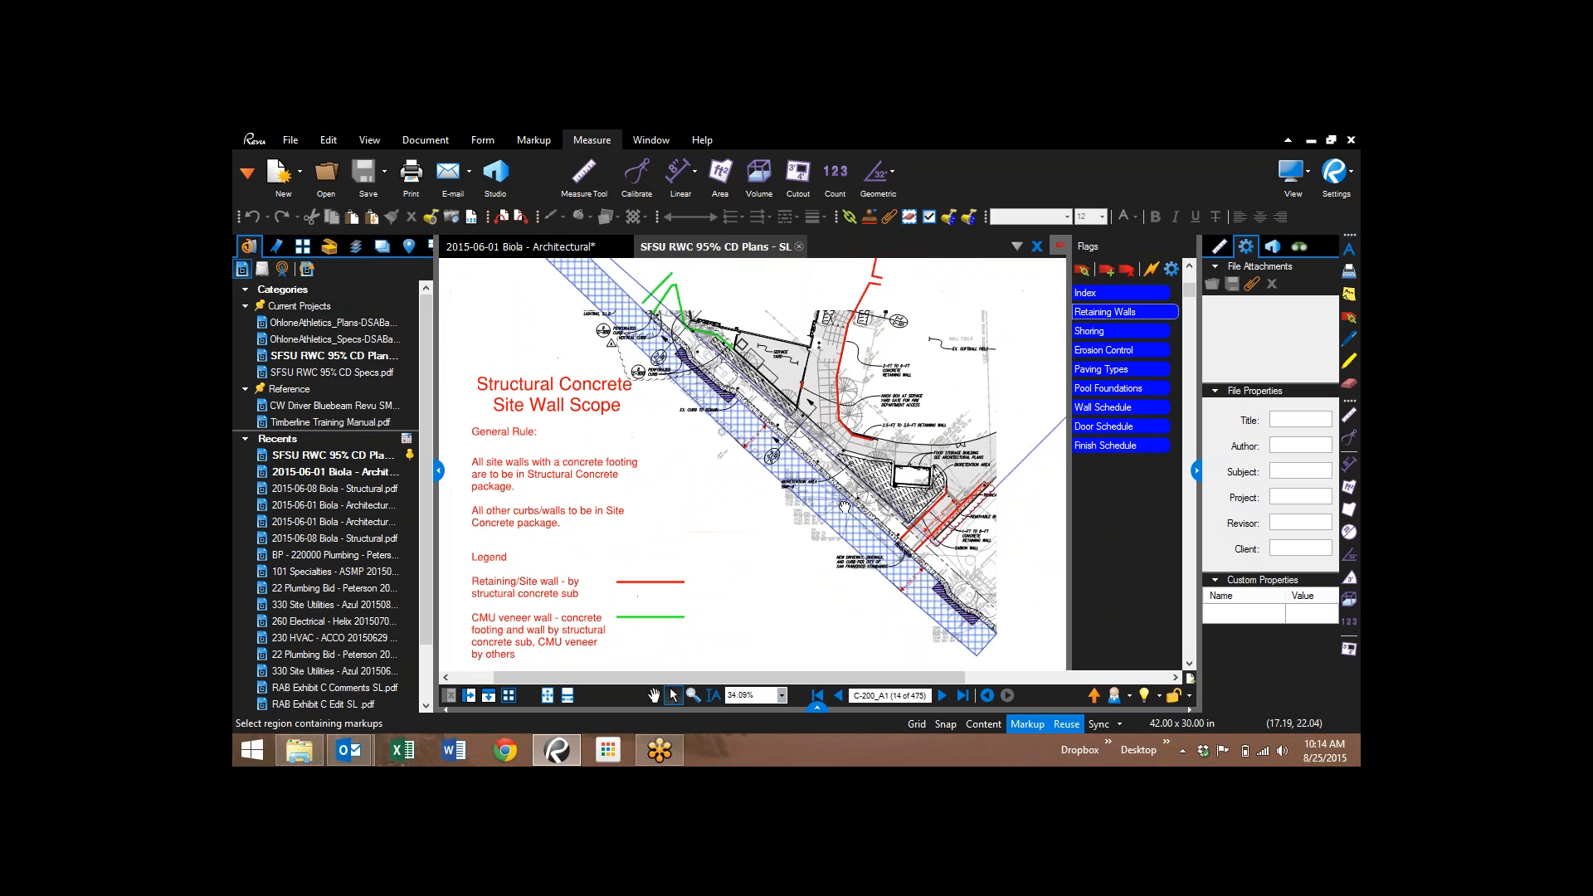
scroll(852, 519, "down", 1)
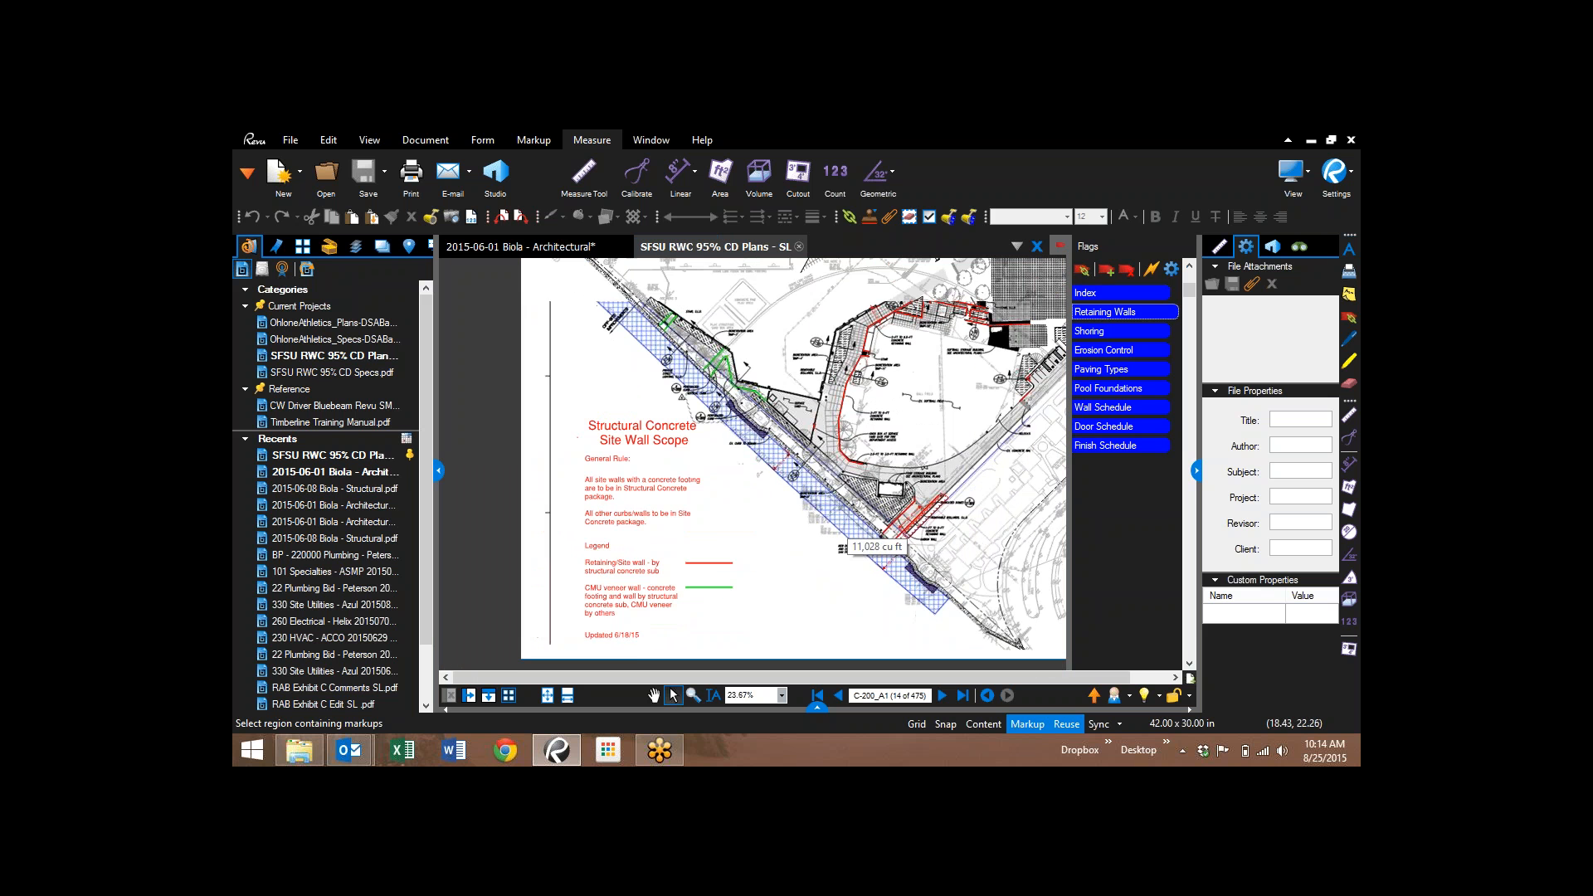
- Close and reopen the SFSU RWC 95% CD Plans and go to the Shoring flag
left_click(1096, 332)
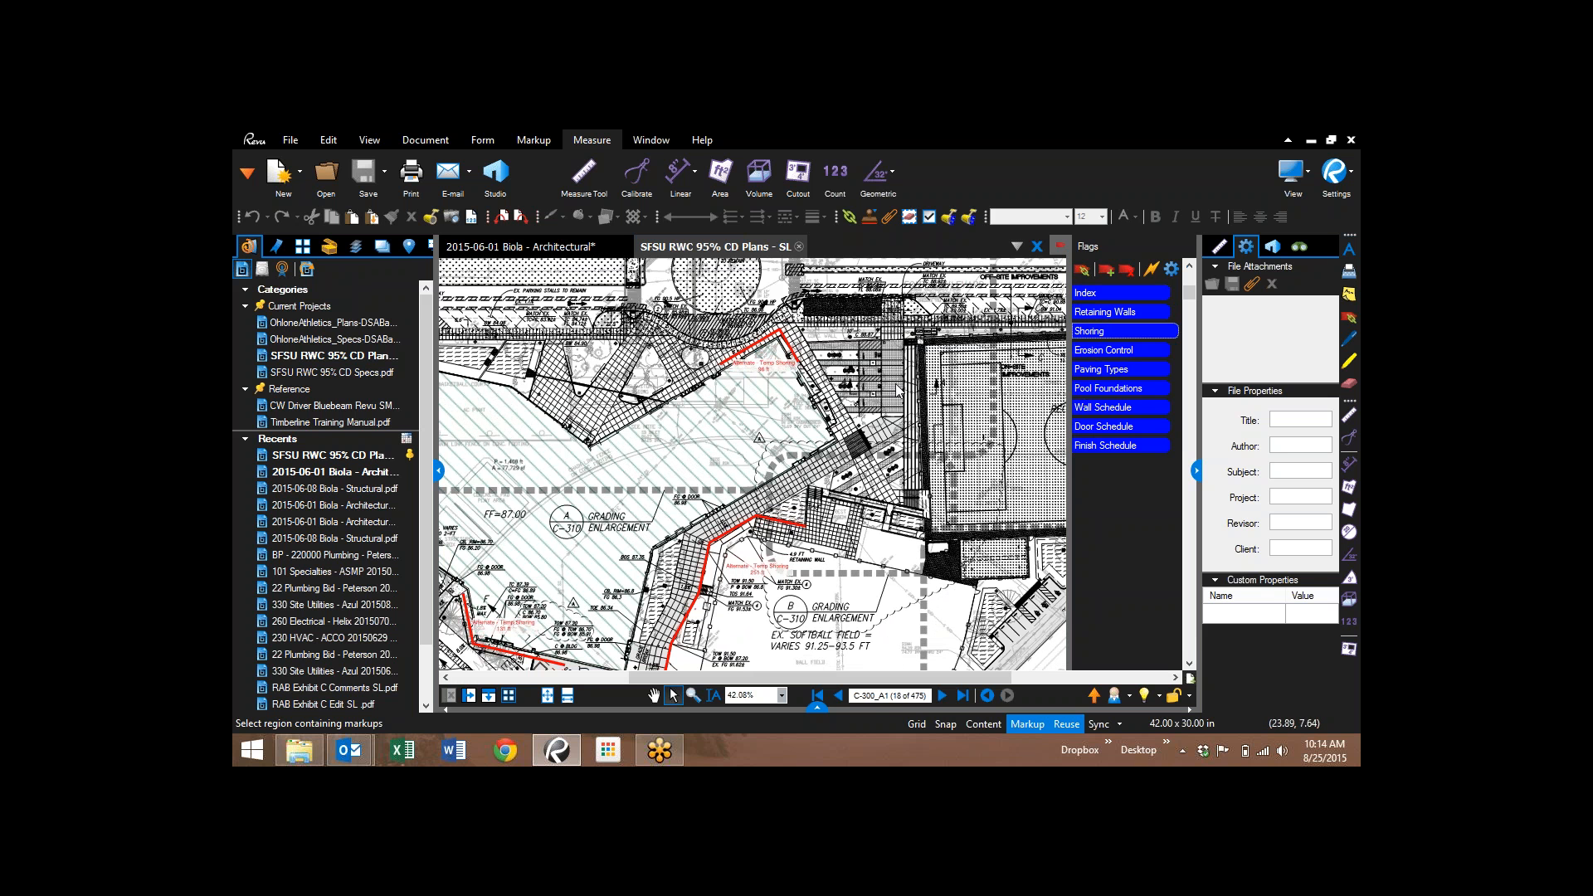
left_click(799, 248)
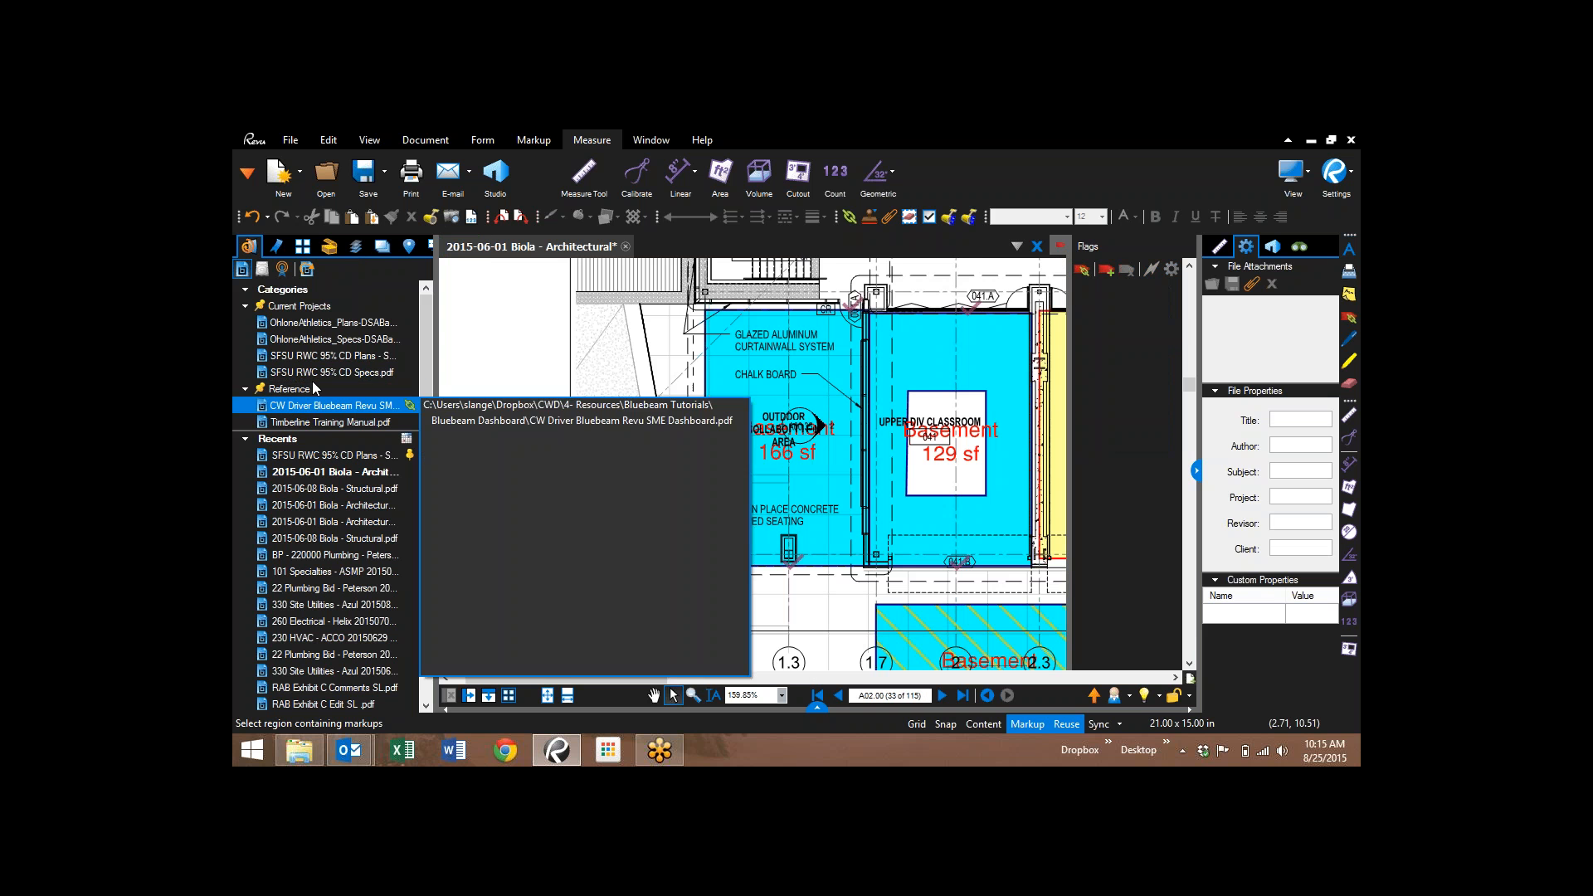
left_click(312, 355)
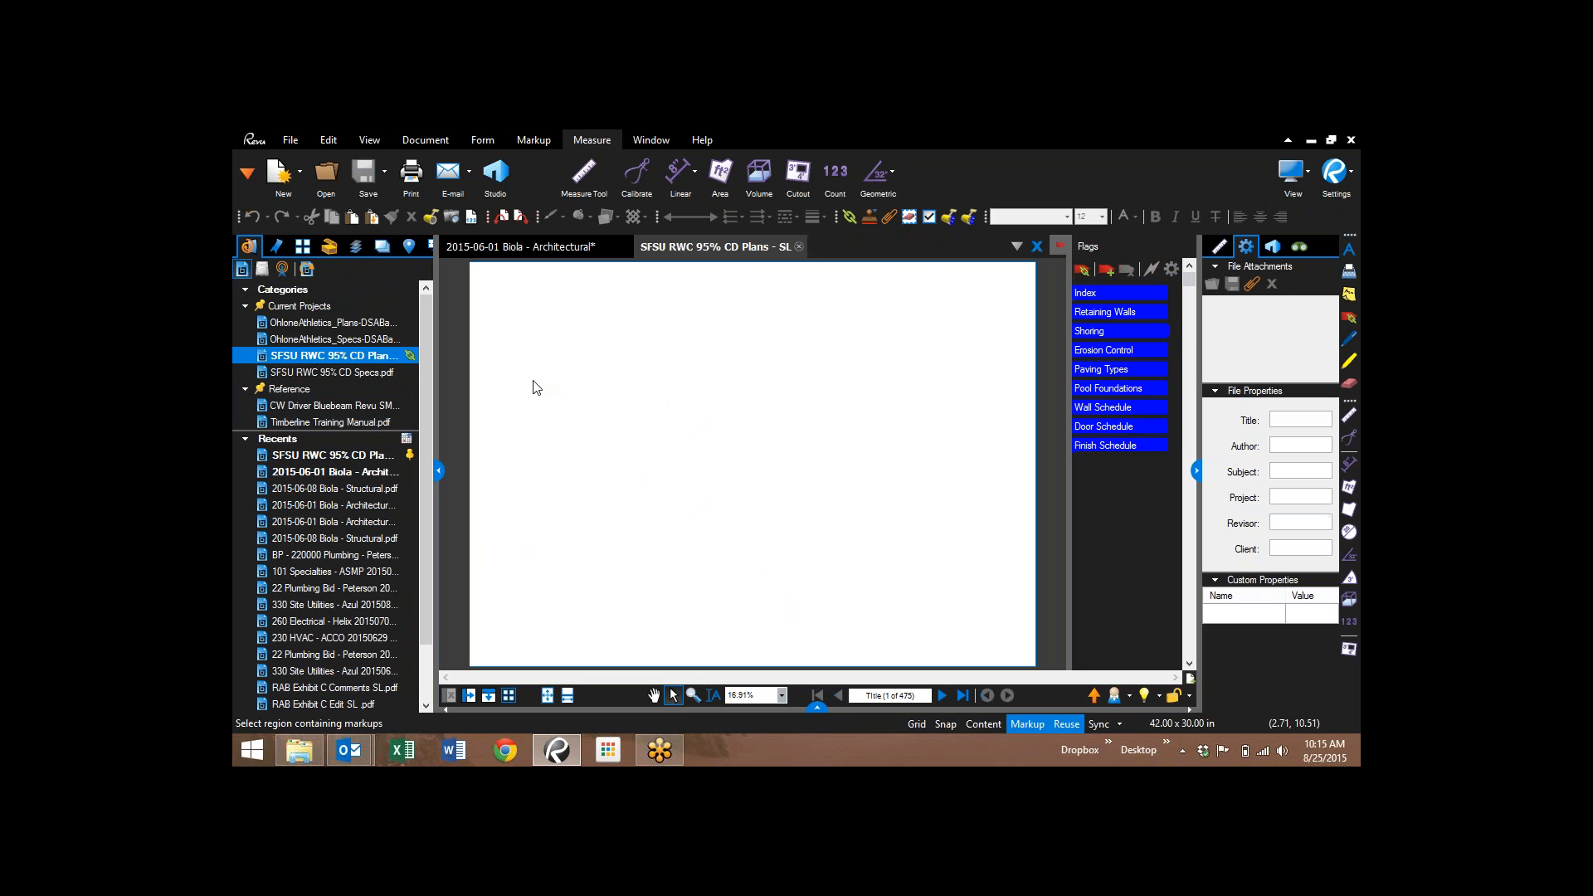
left_click(1100, 410)
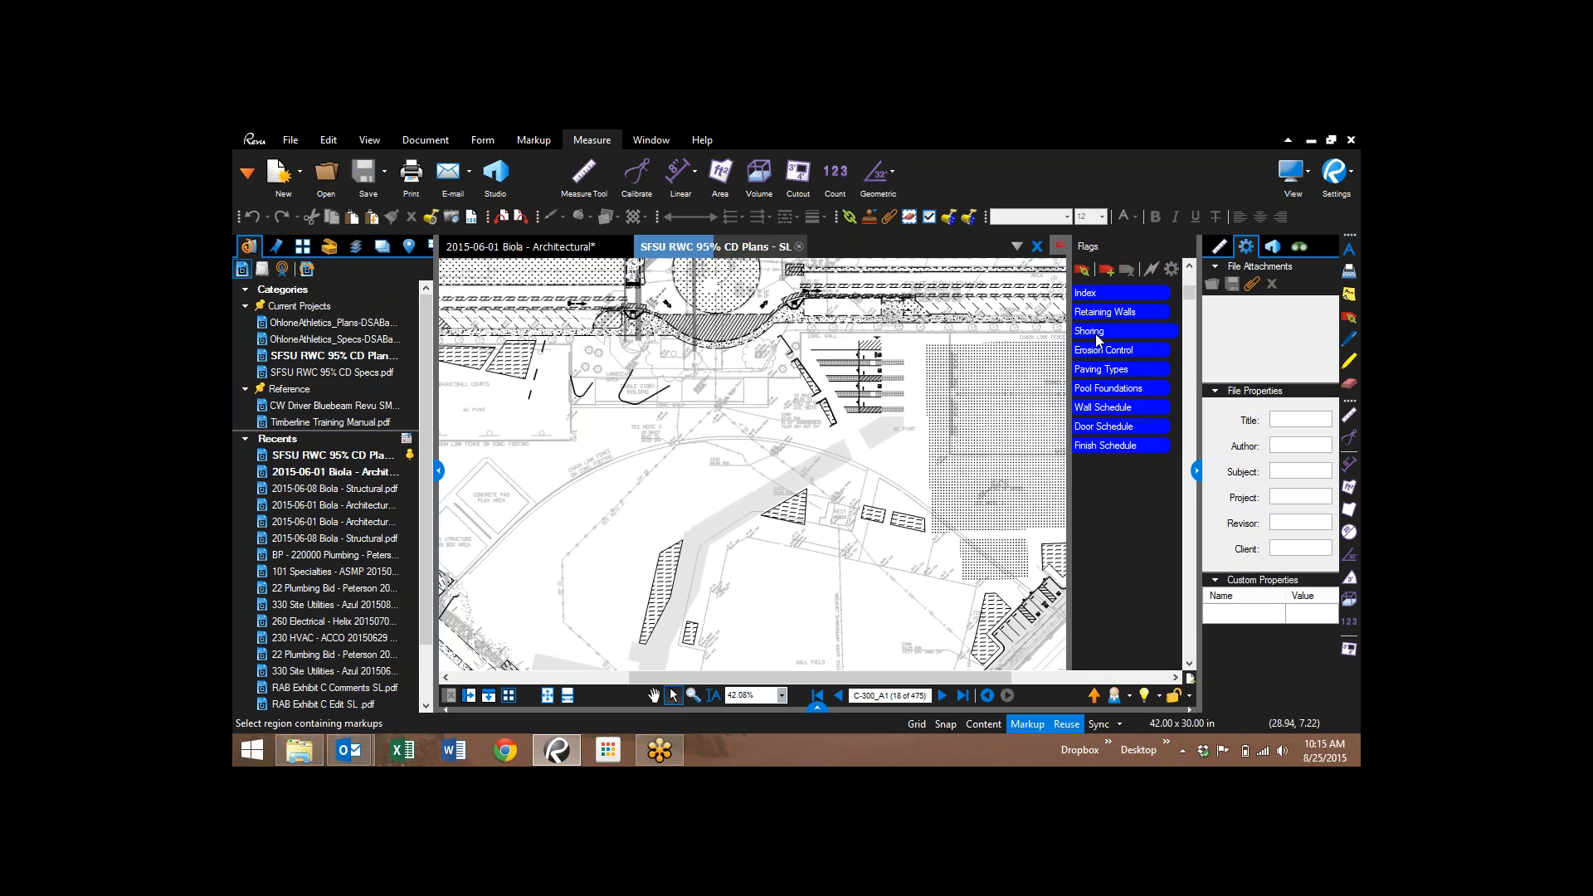
- Examine the temporary shoring markups around the building and softball field on grading page C-300_A1
left_click_drag(830, 575, 944, 487)
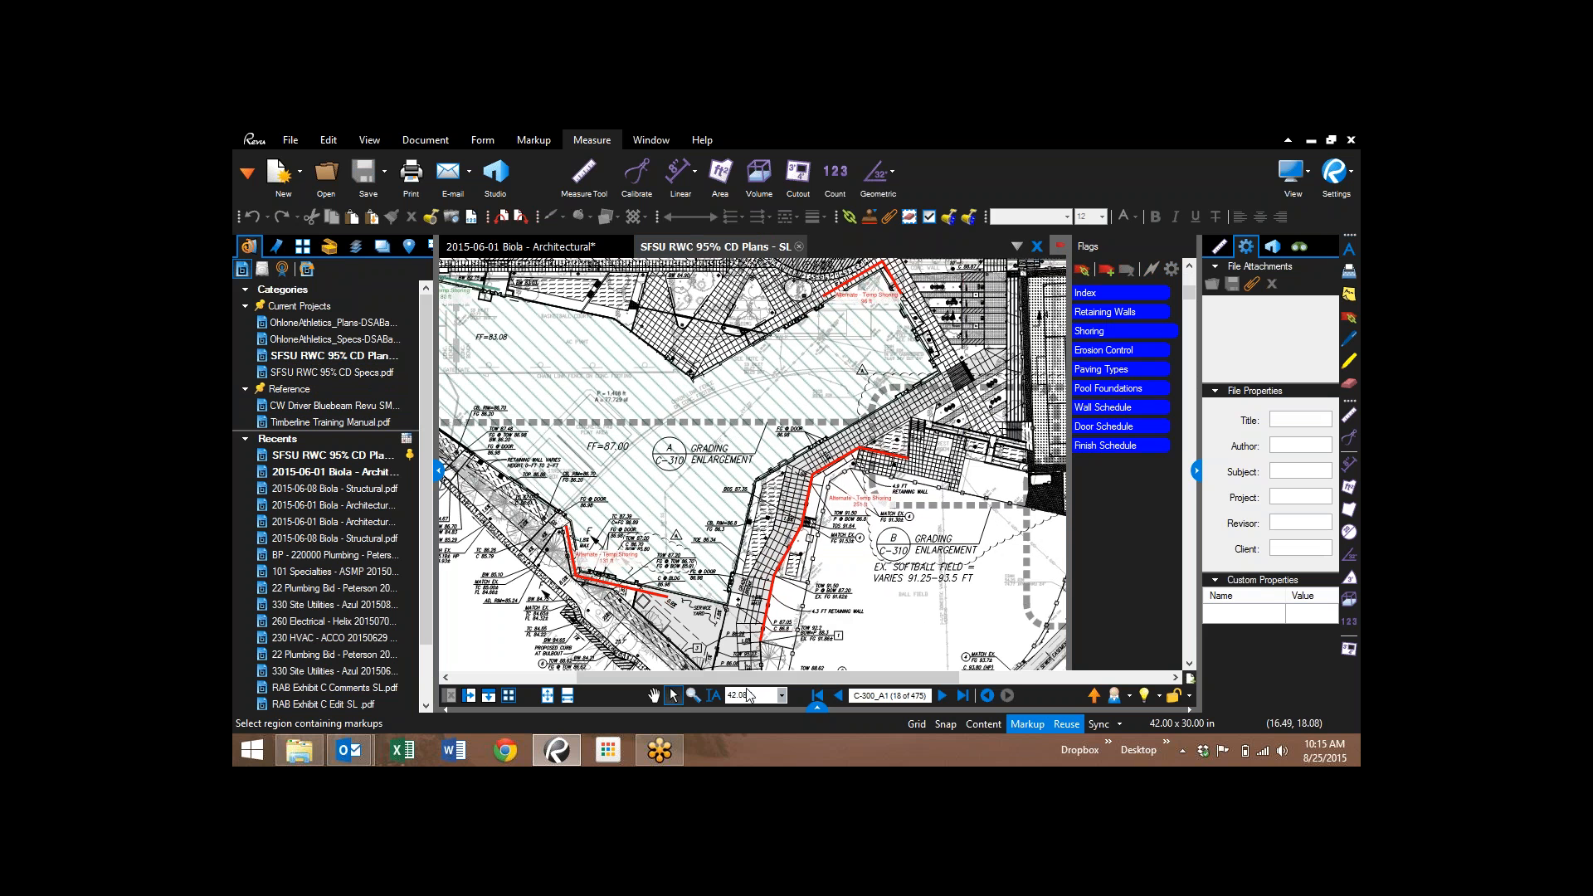
left_click_drag(604, 613, 697, 518)
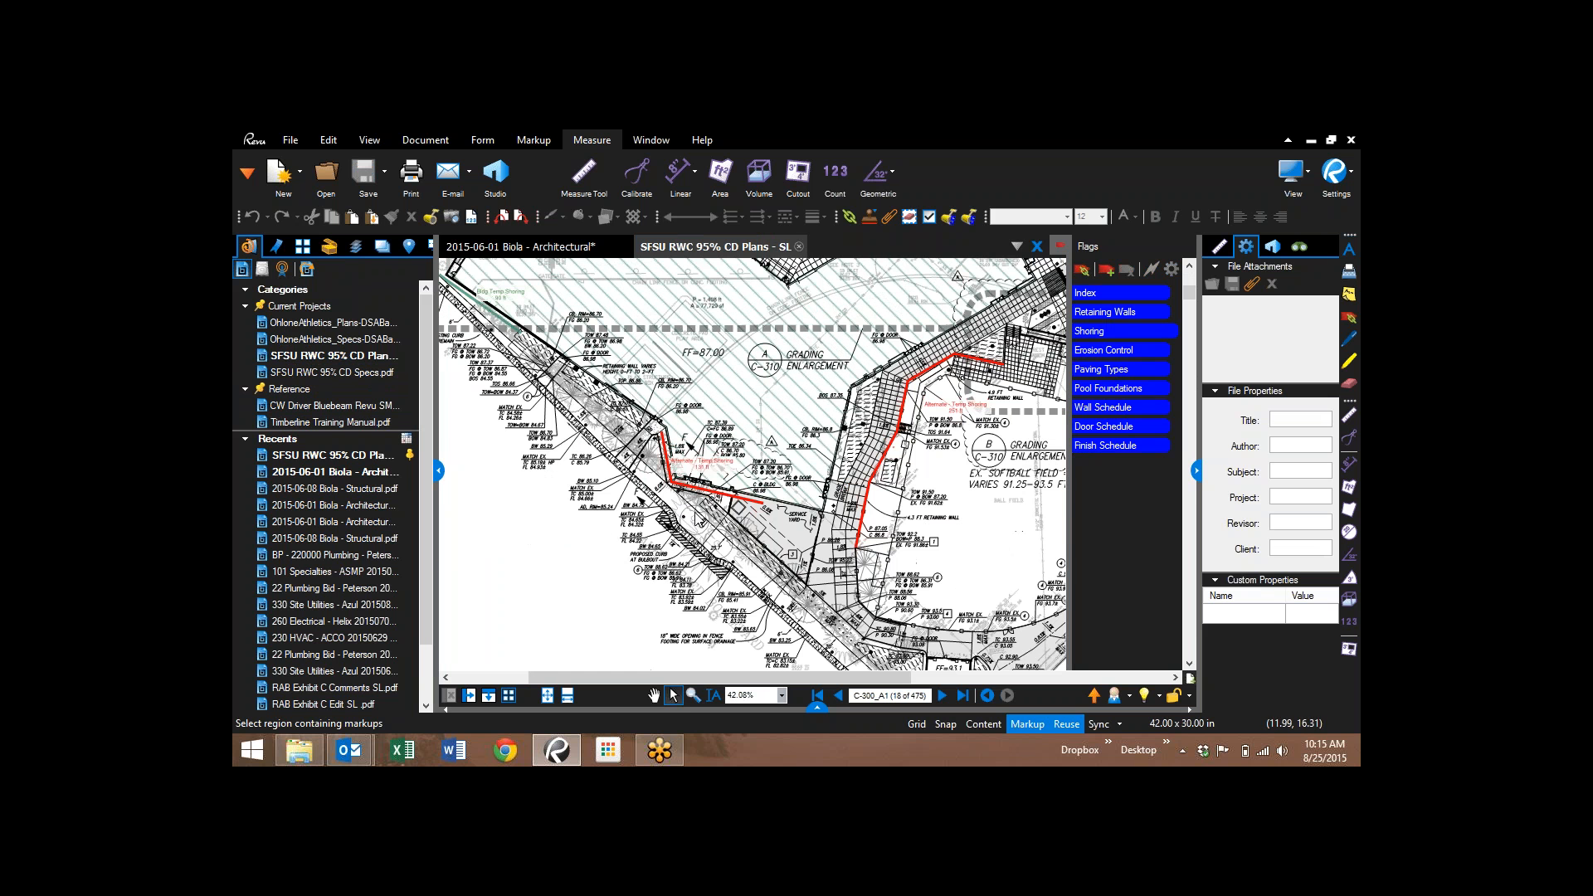
scroll(684, 529, "down", 3)
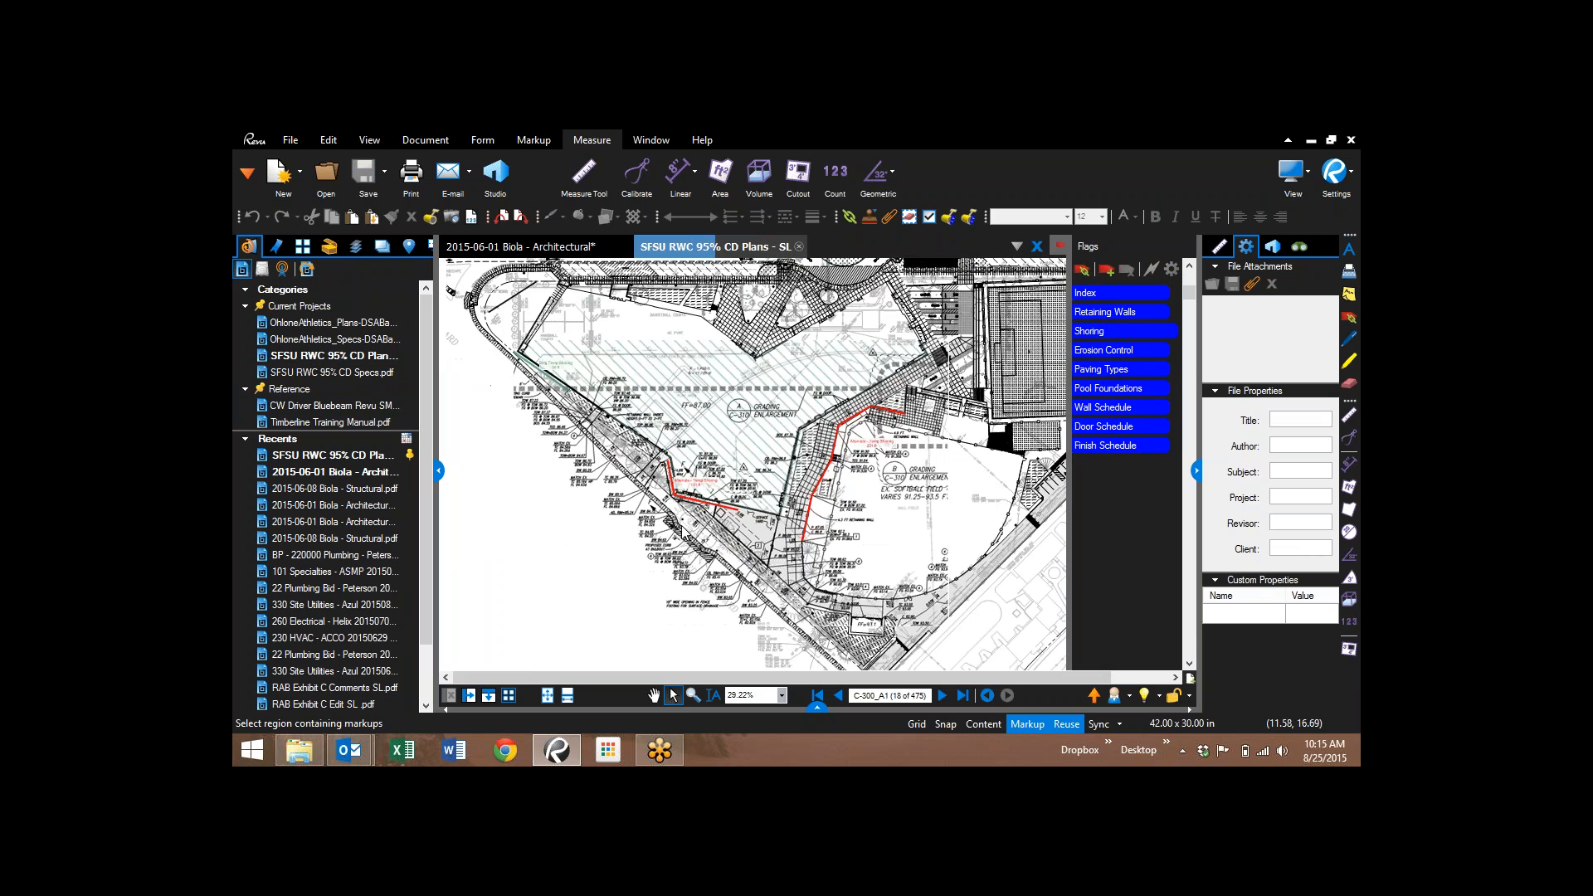
scroll(641, 532, "down", 2)
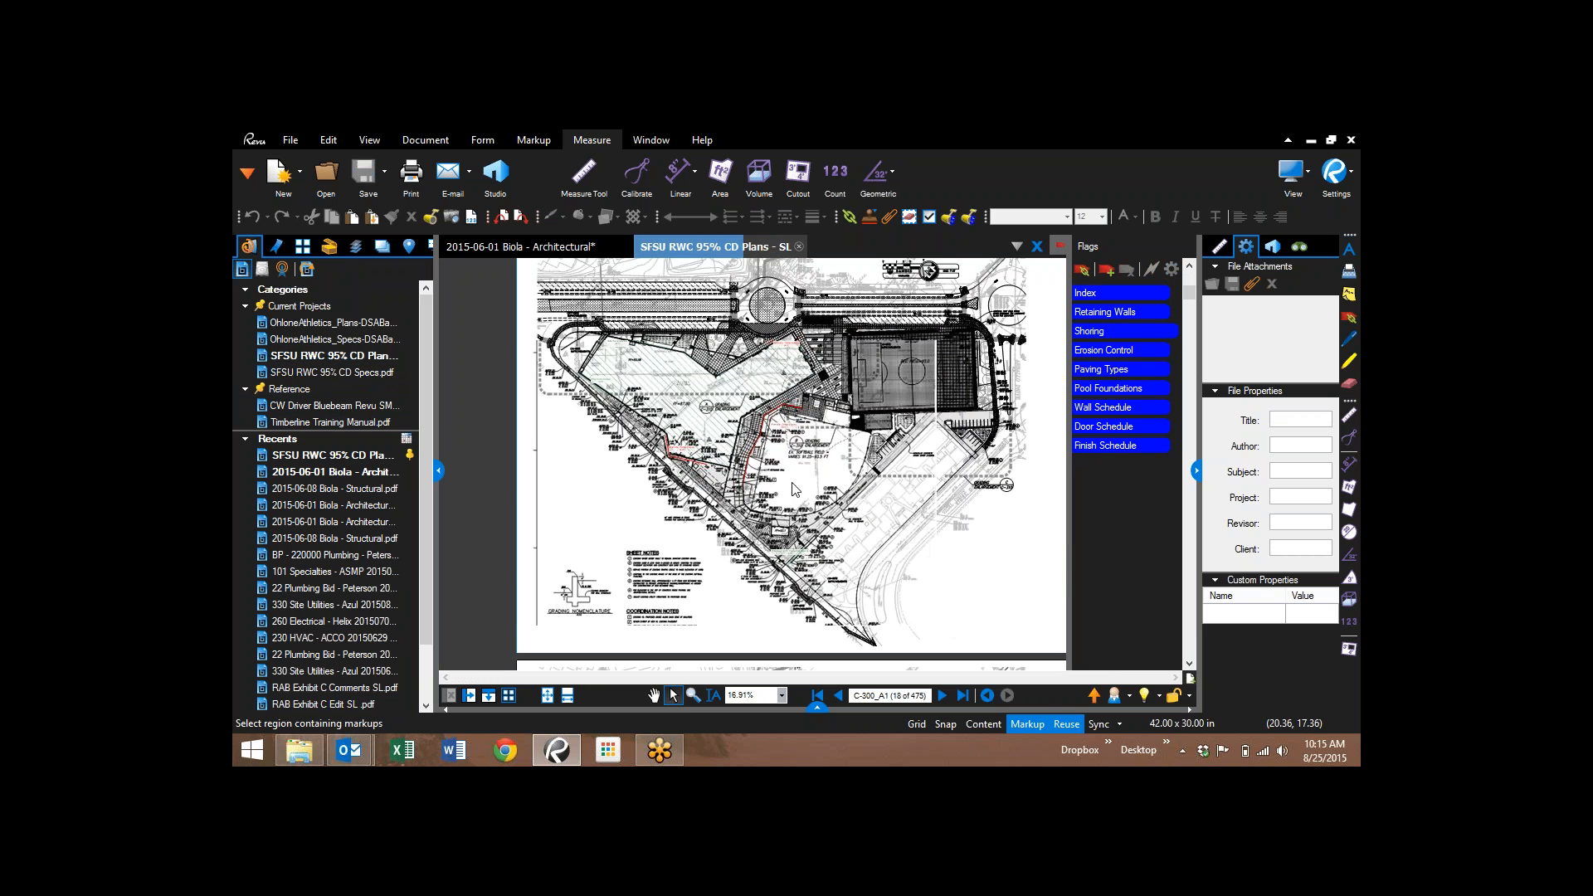
- On the sheet flagged Paving Types, search the markups list for "paving" and collapse all label groups
left_click(1117, 371)
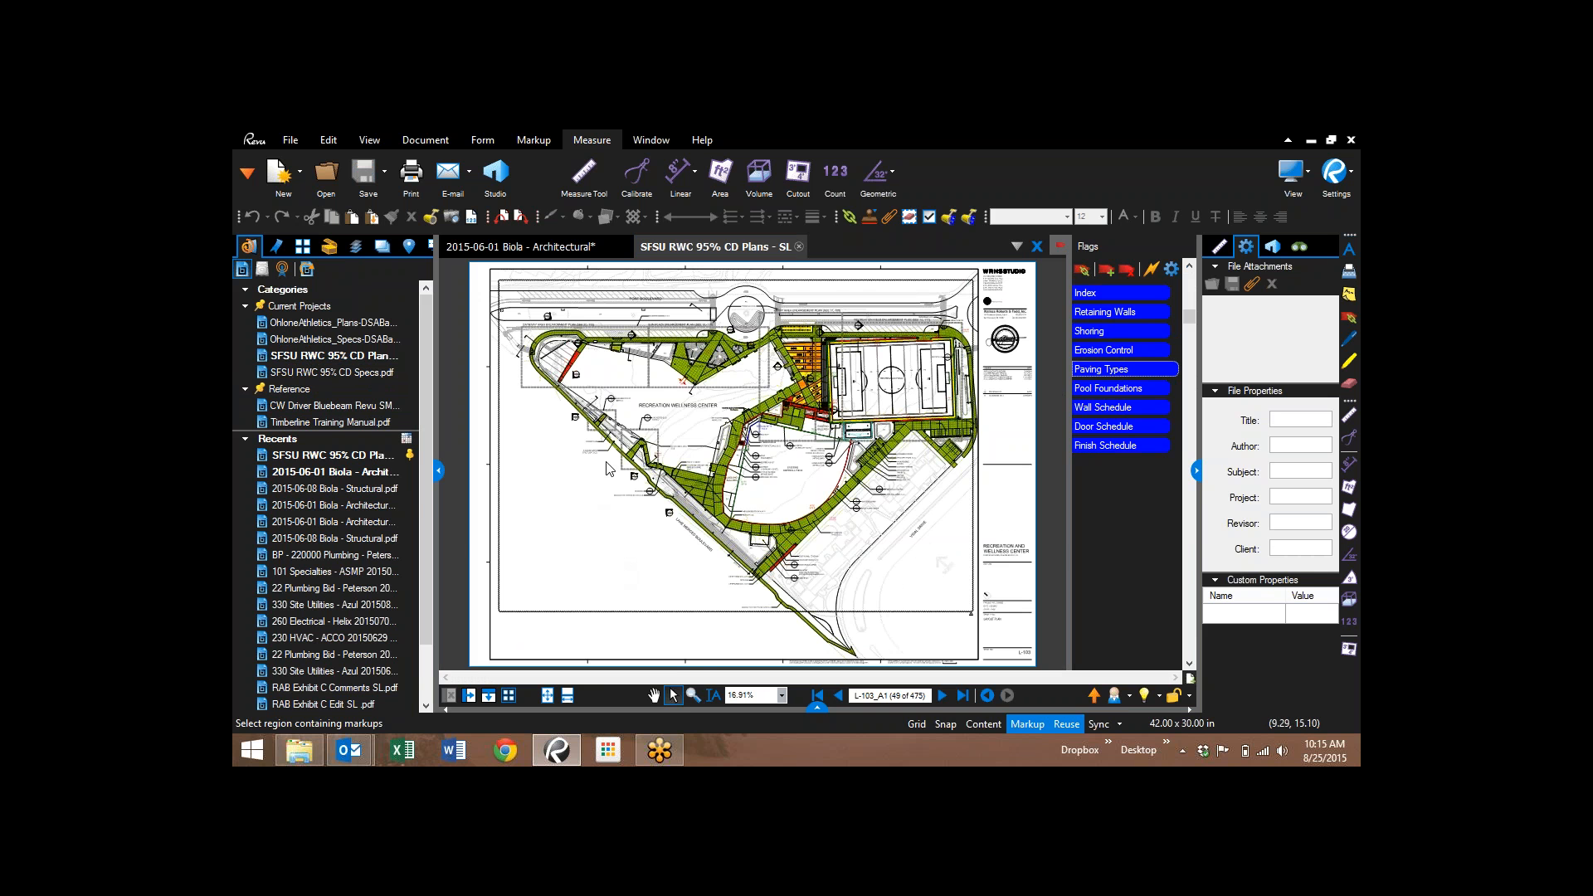
left_click(817, 708)
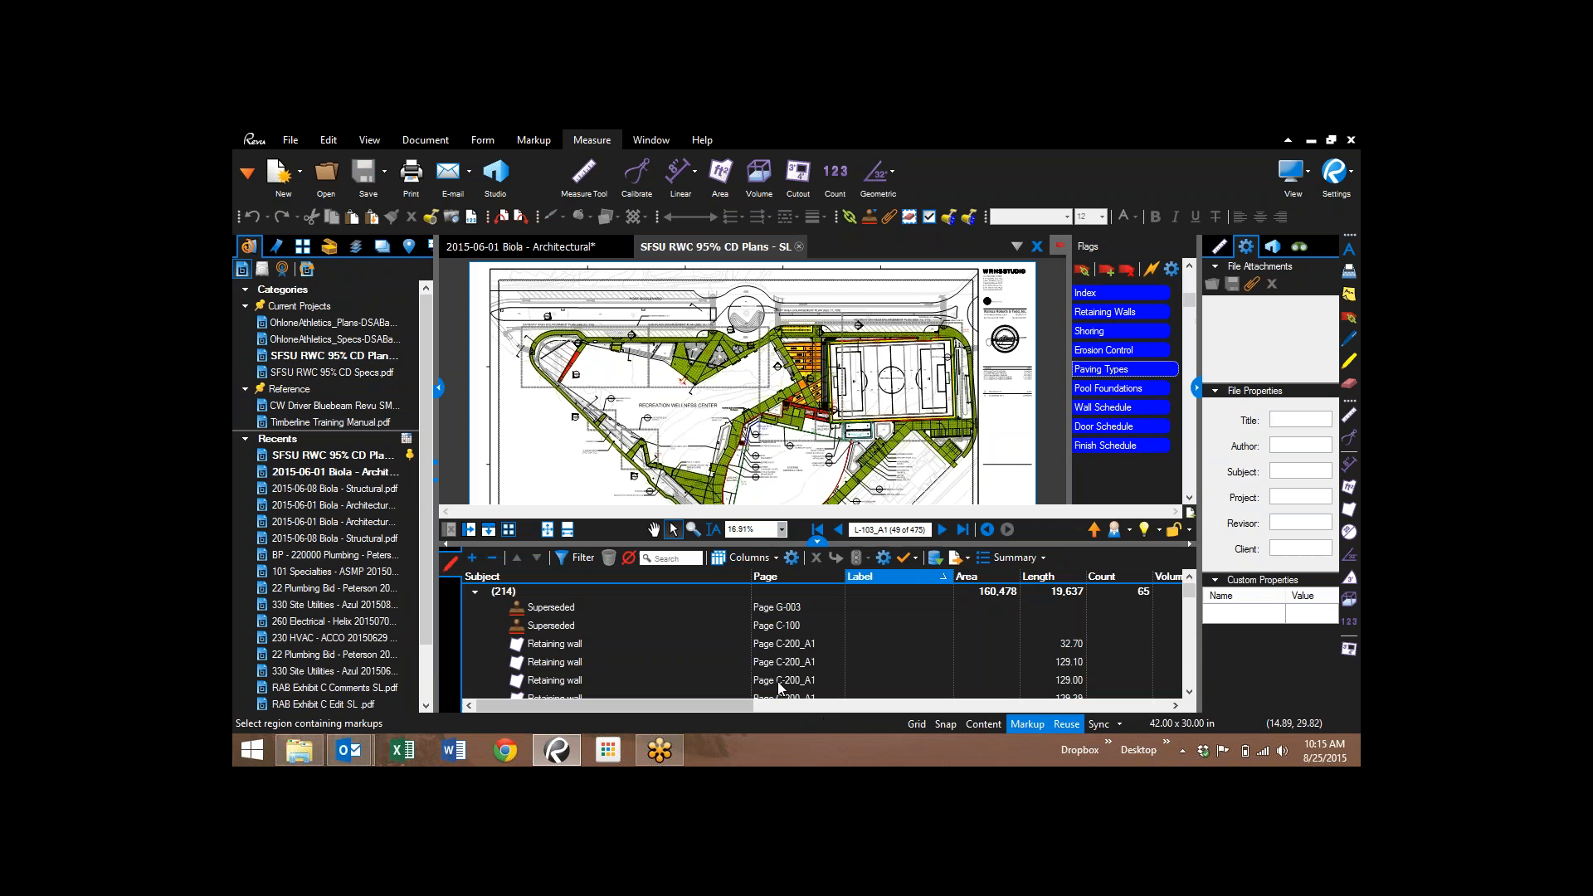
left_click(668, 557)
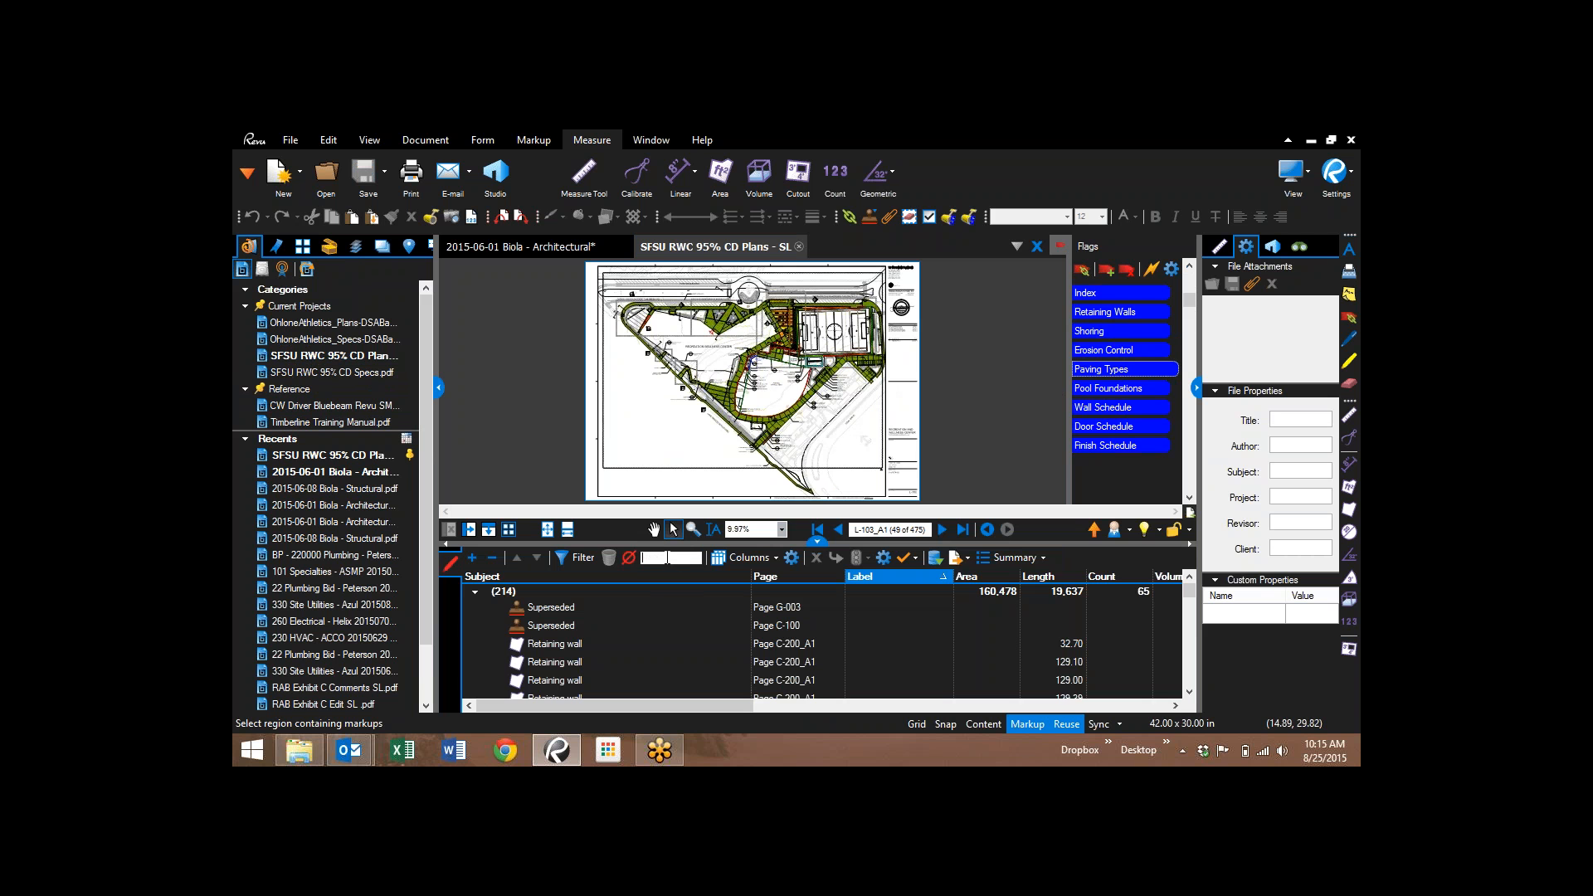
type("paving")
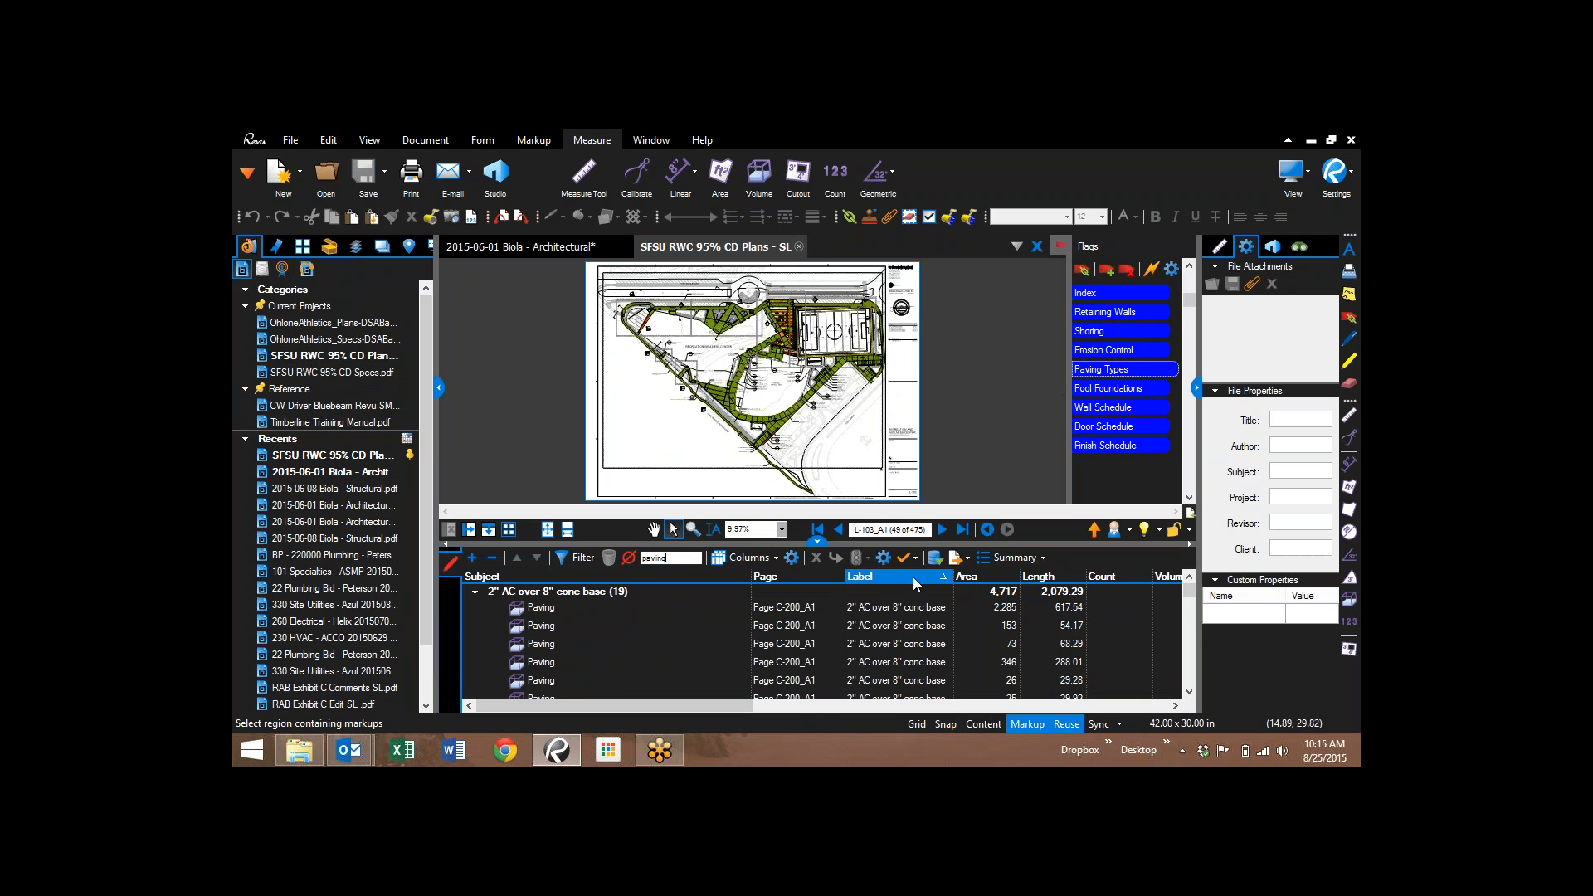
scroll(904, 596, "down", 7)
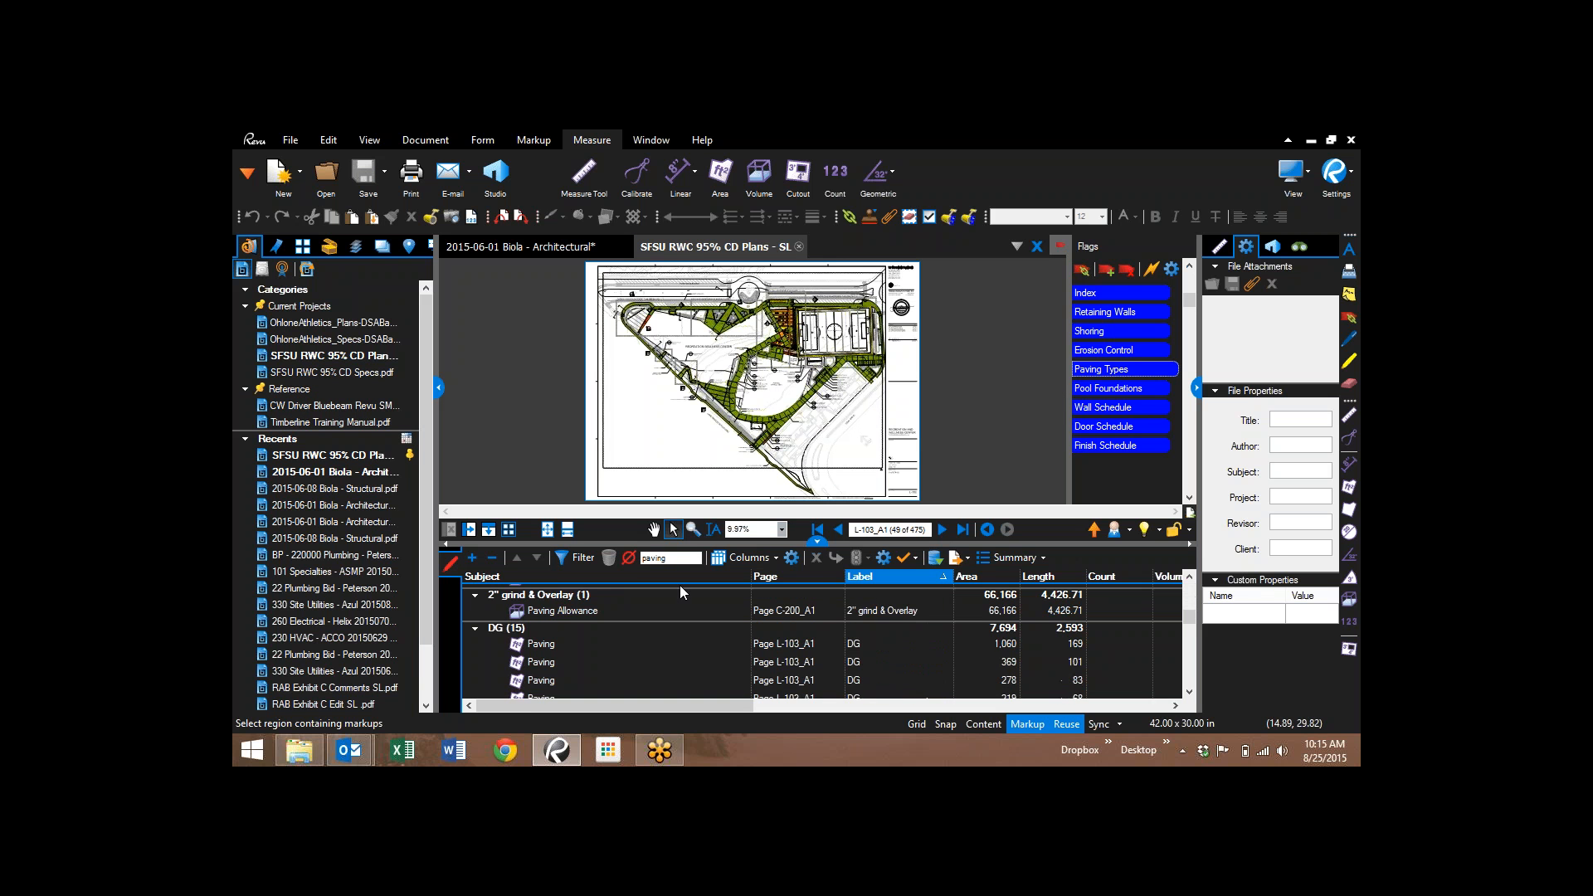
left_click(482, 579)
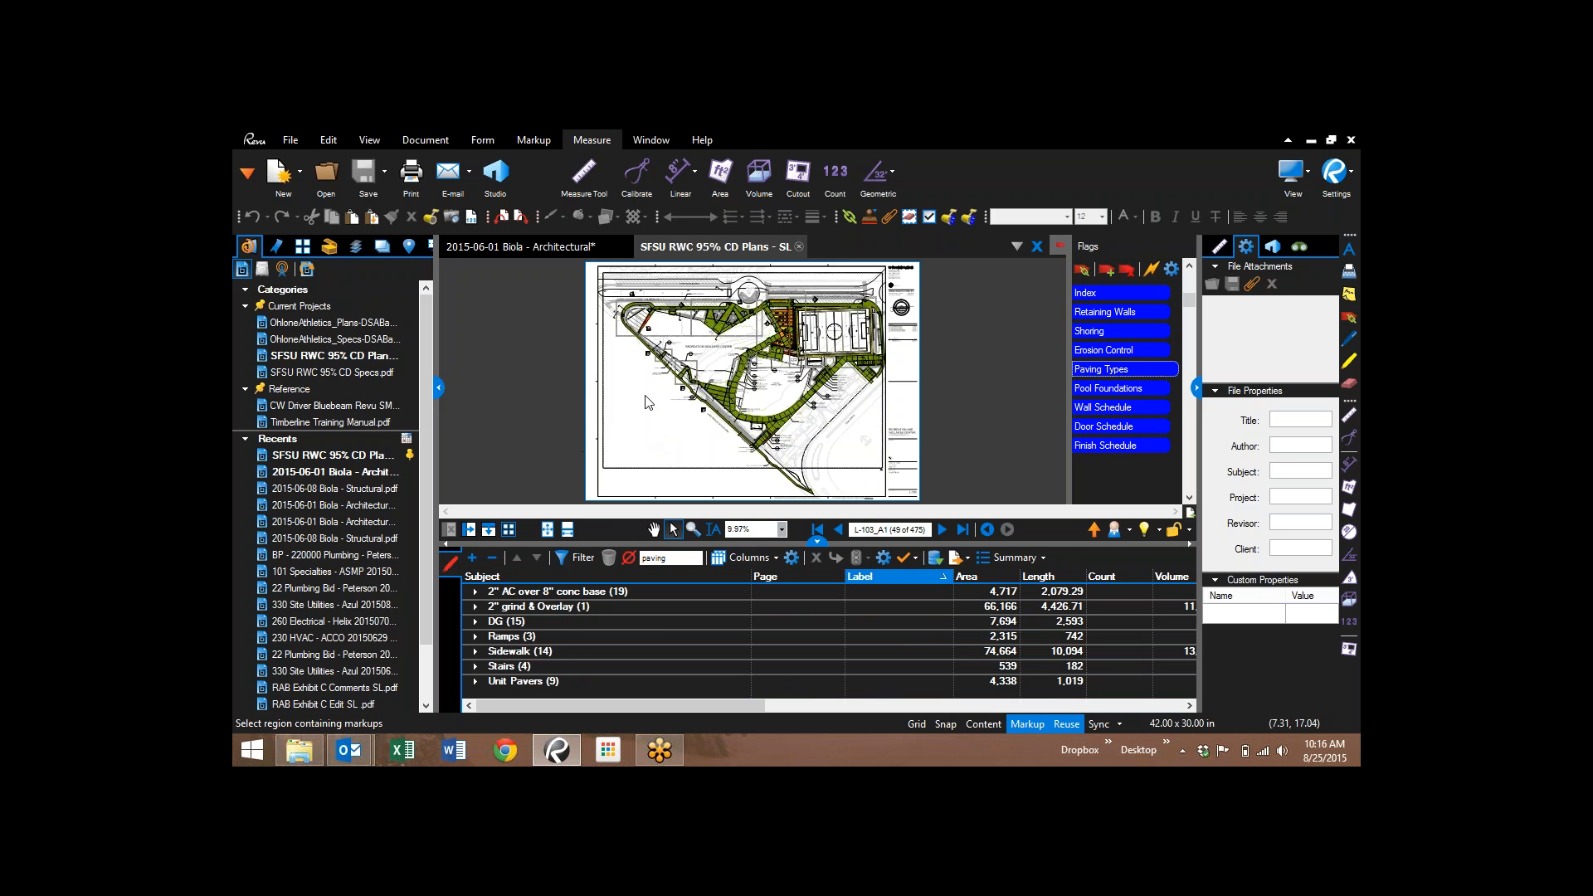
- Examine the colored paving takeoffs on page L-103_A1 and close the SFSU RWC 95% CD Plans
scroll(663, 395, "up", 3)
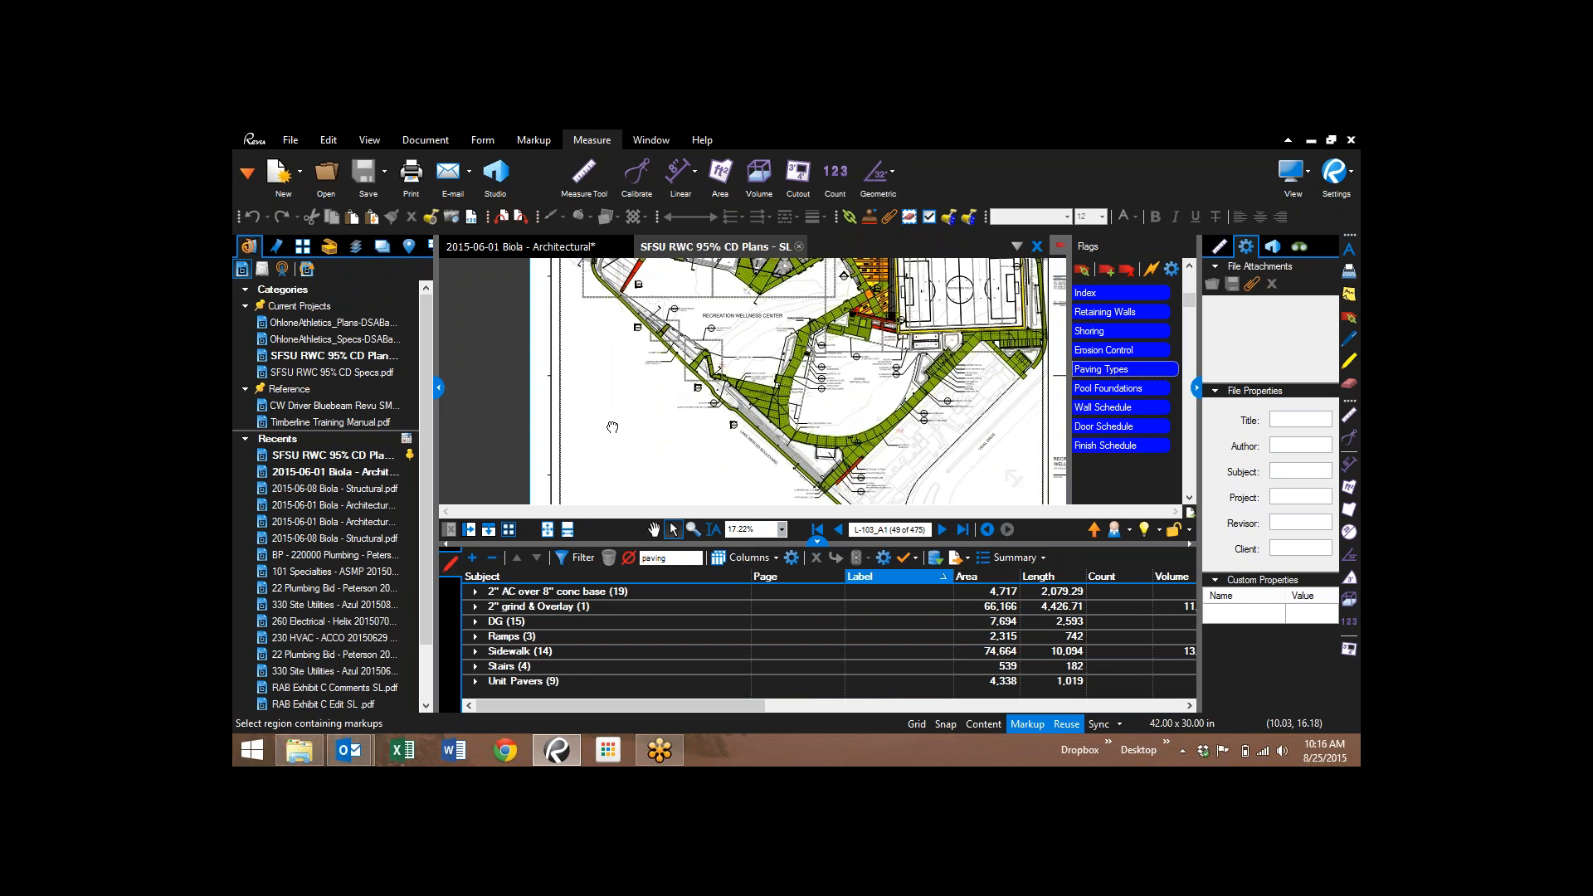
left_click_drag(667, 394, 593, 437)
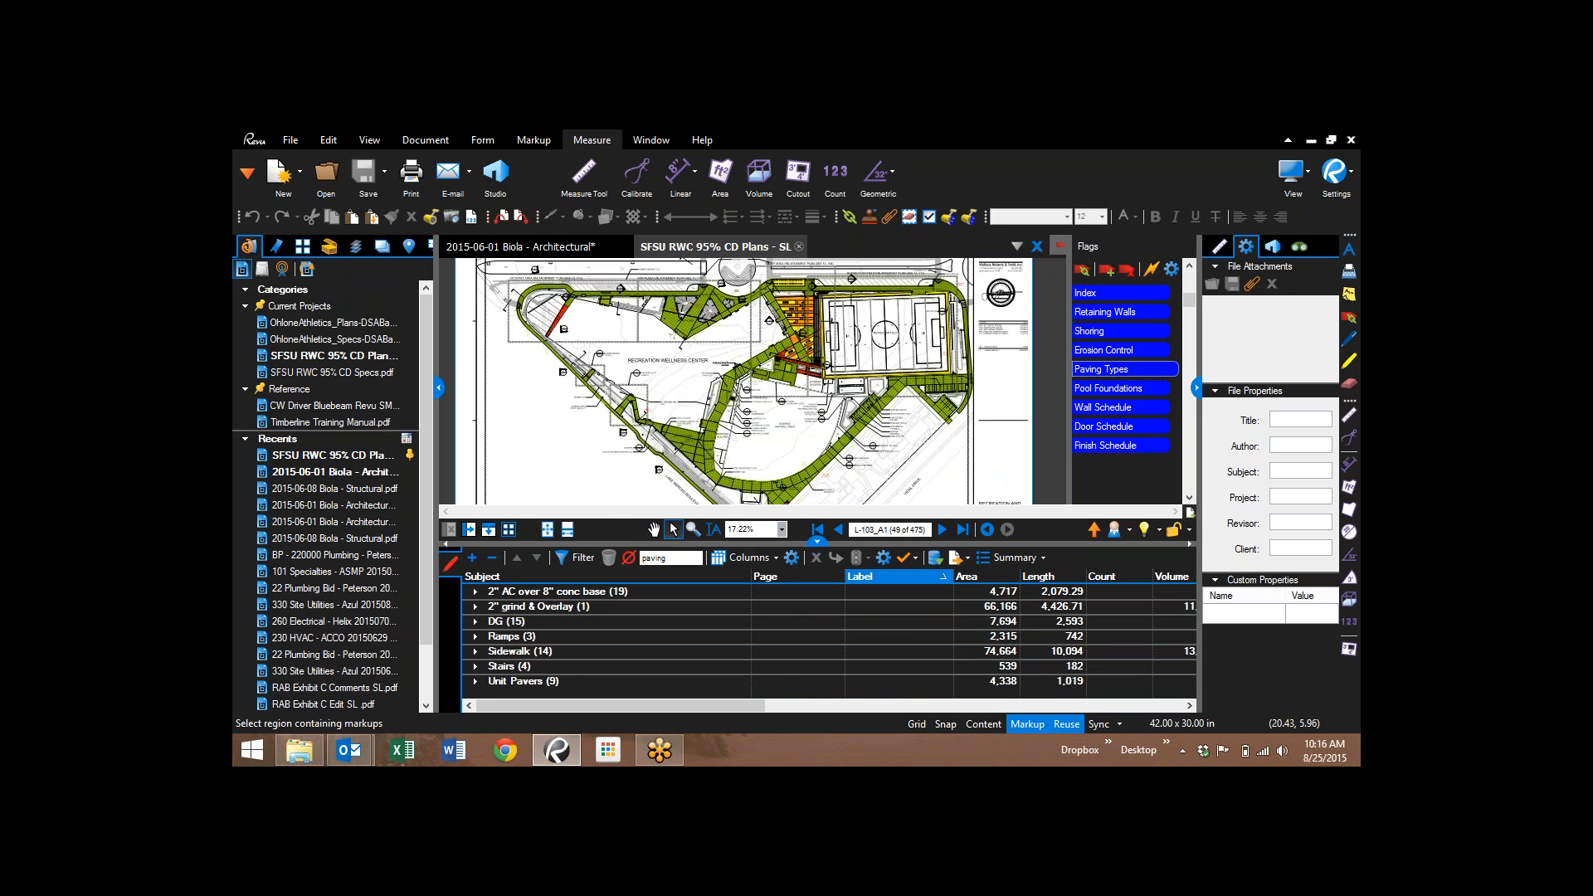
left_click(799, 247)
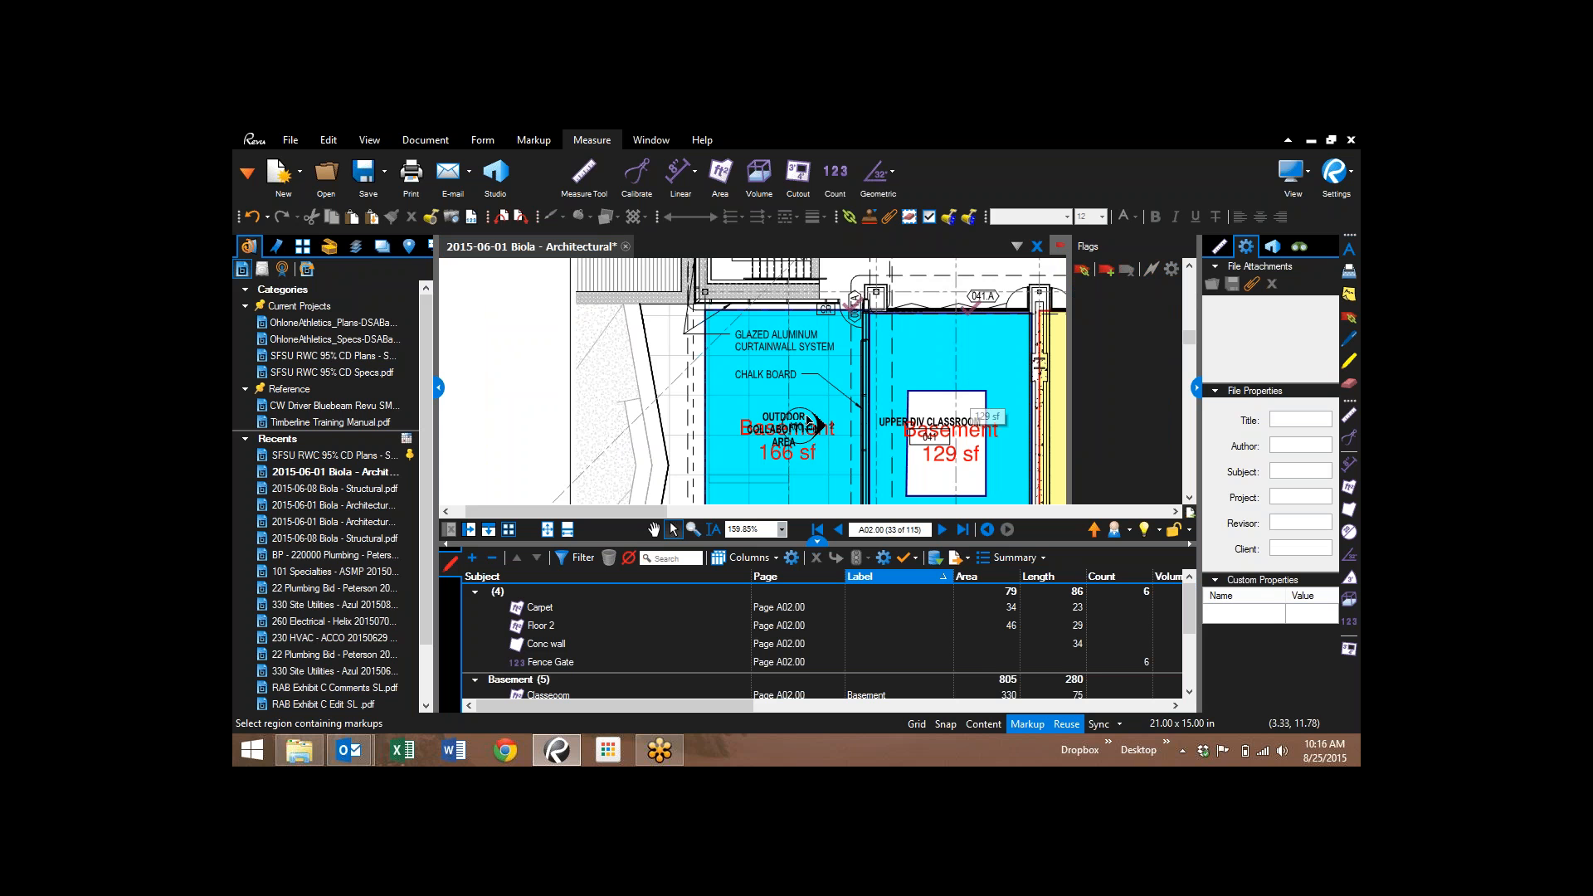
- Review the room area takeoffs on page A02.00 of the Biola architectural drawings and hide the markups list
scroll(653, 382, "down", 3)
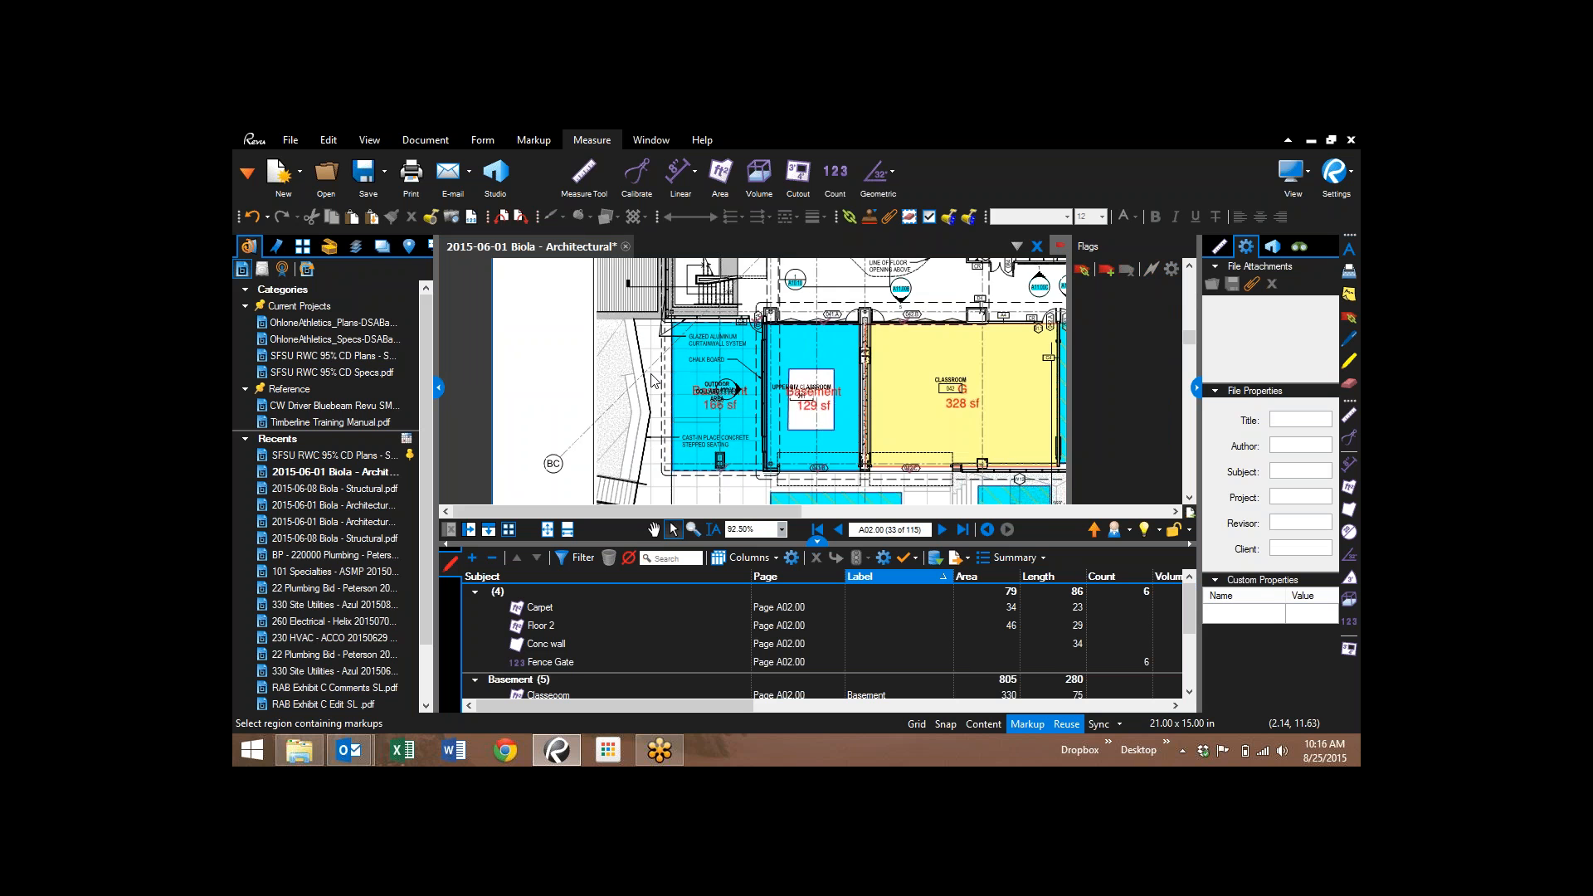
scroll(653, 381, "down", 2)
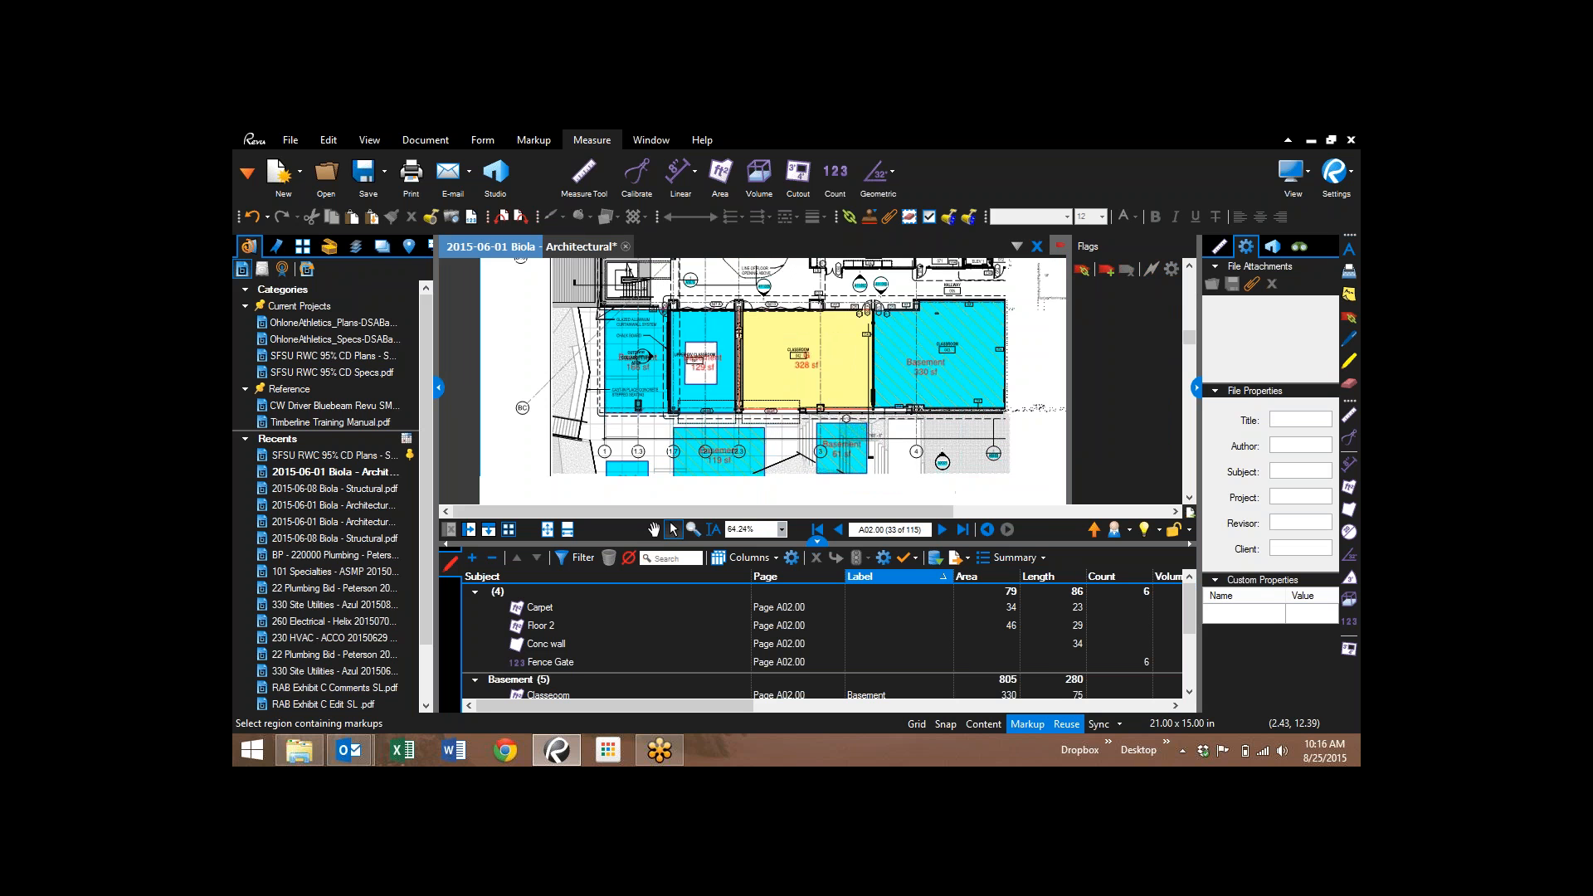
scroll(582, 455, "down", 1)
left_click(818, 541)
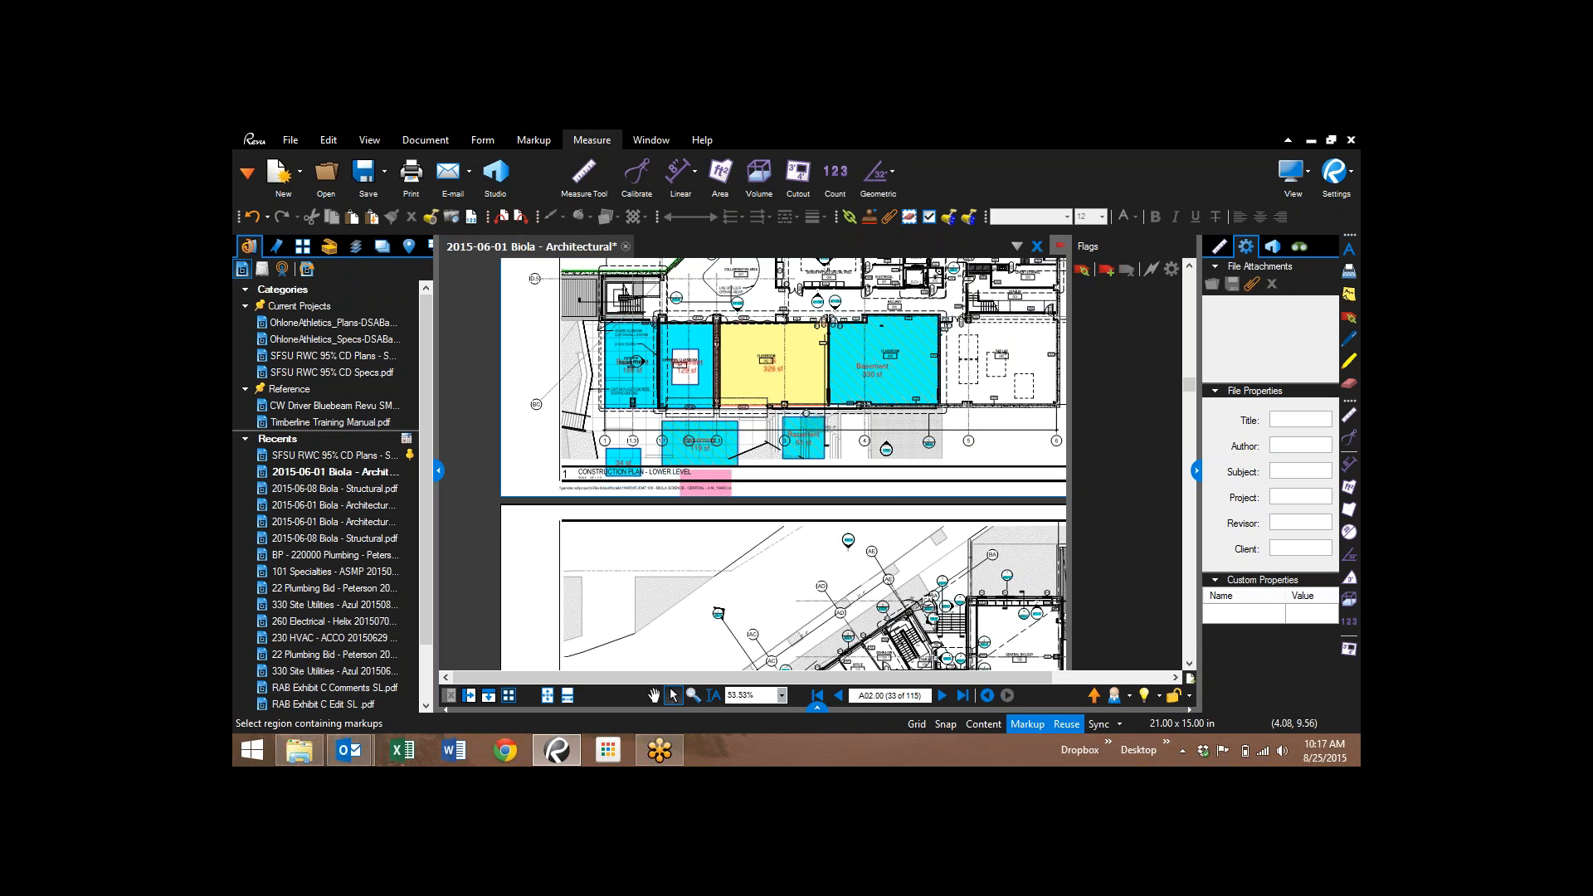
- Close the 2015-06-01 Biola architectural drawings without saving the changes and exit the program
left_click(625, 247)
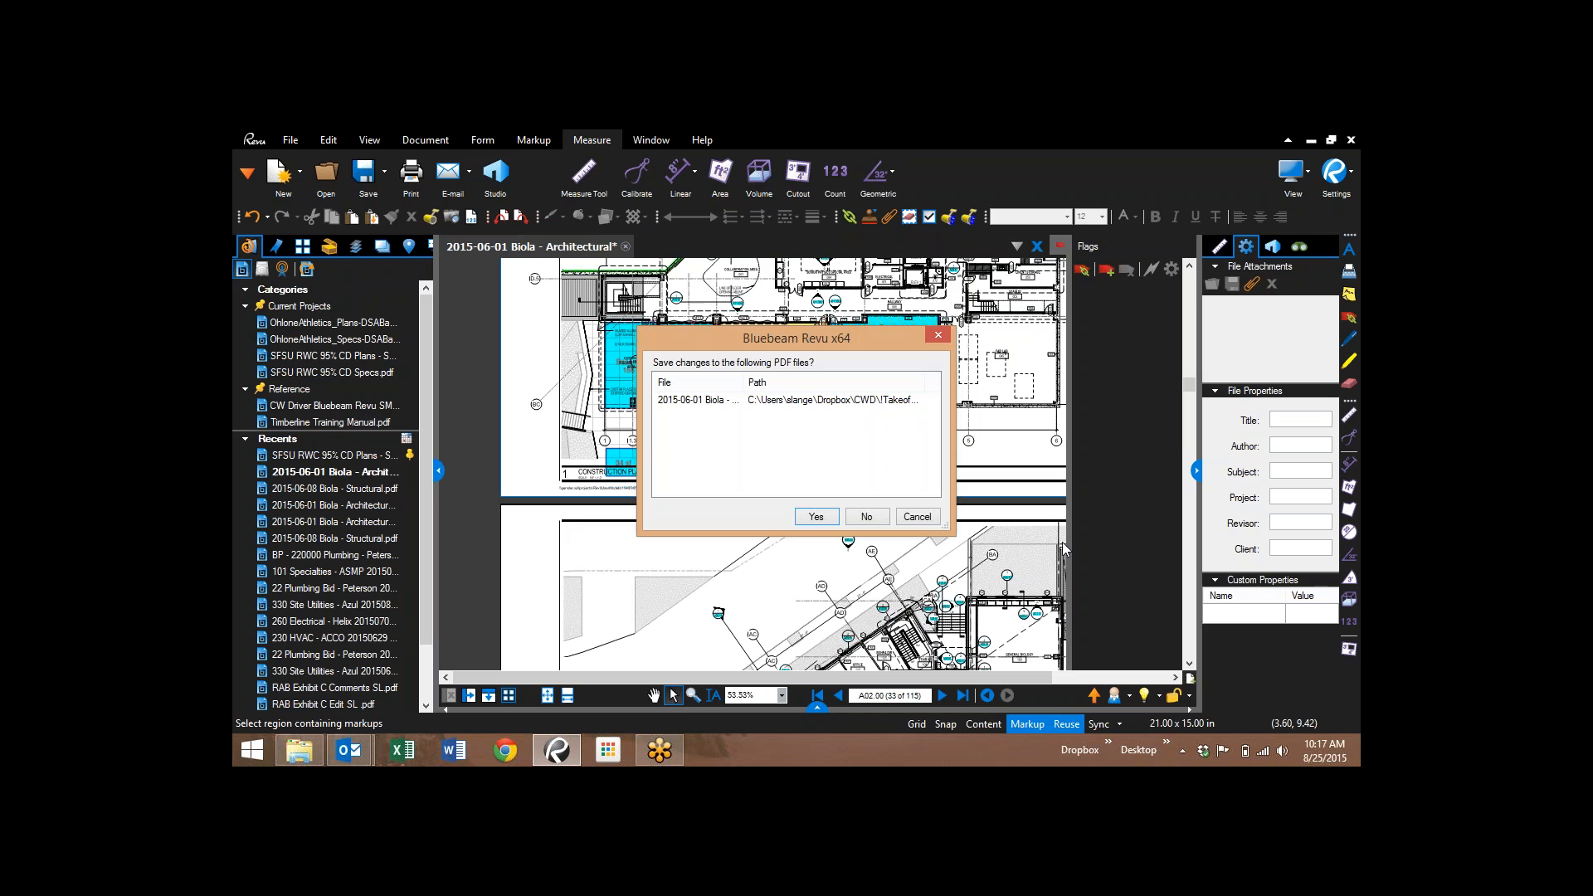
left_click(866, 516)
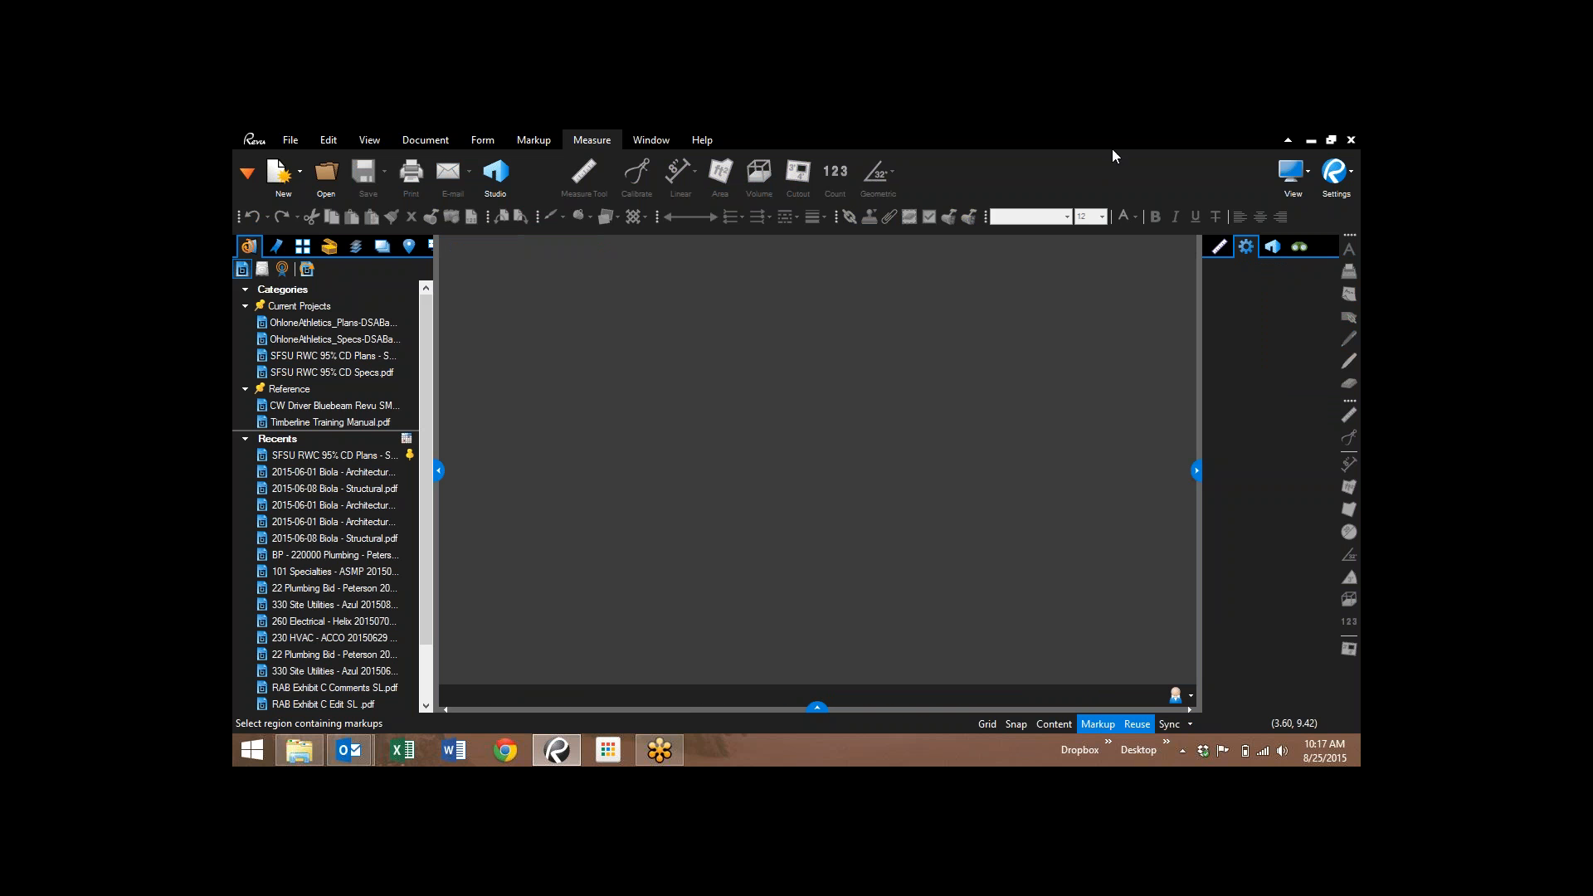
left_click(1351, 140)
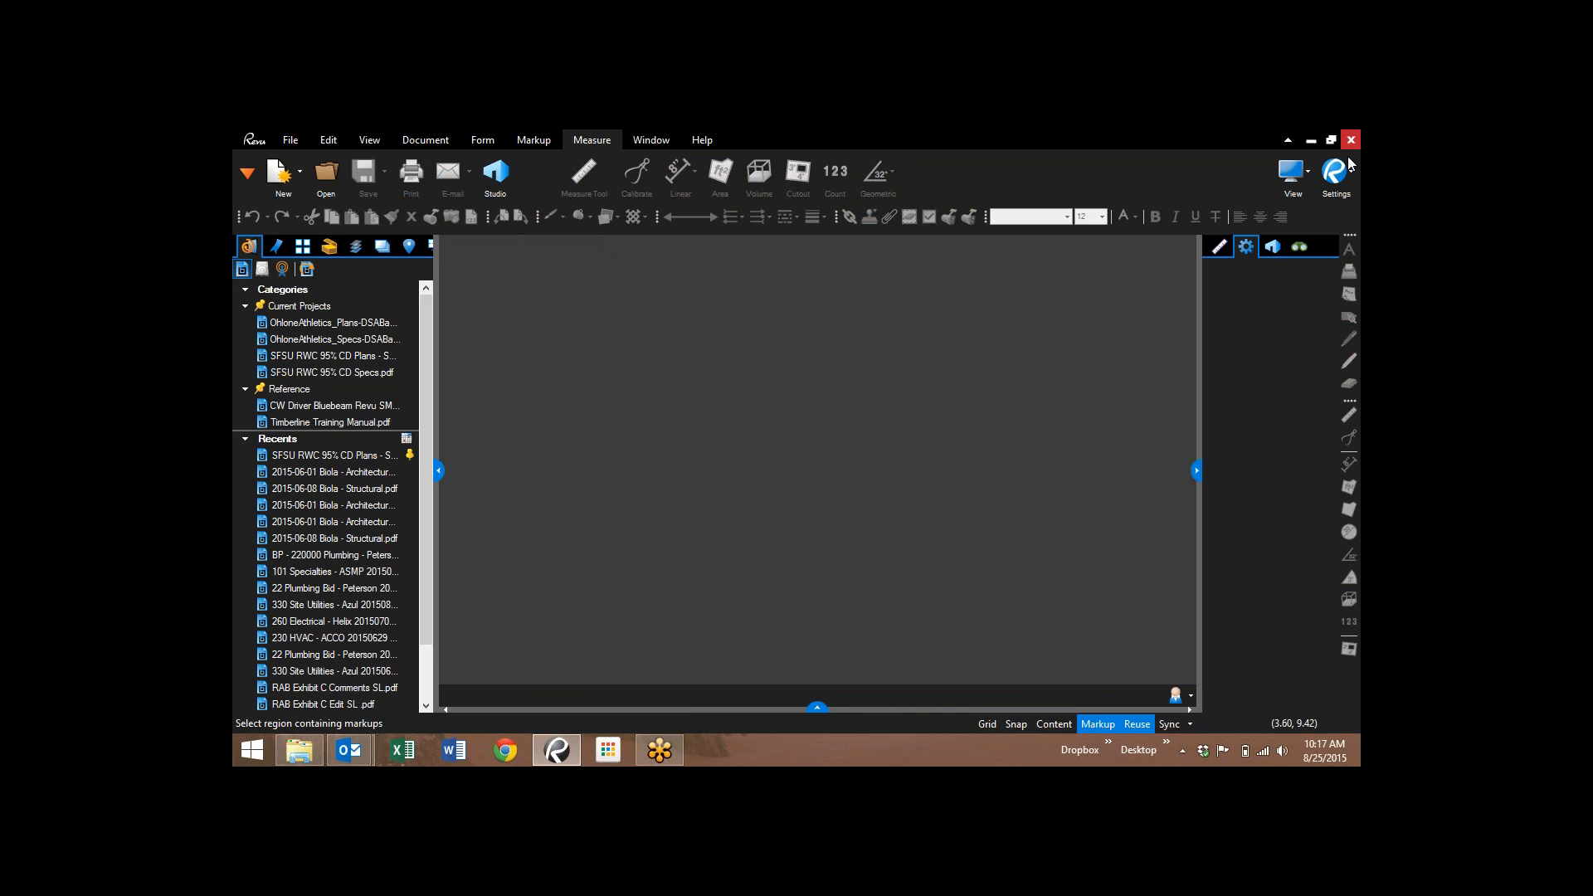